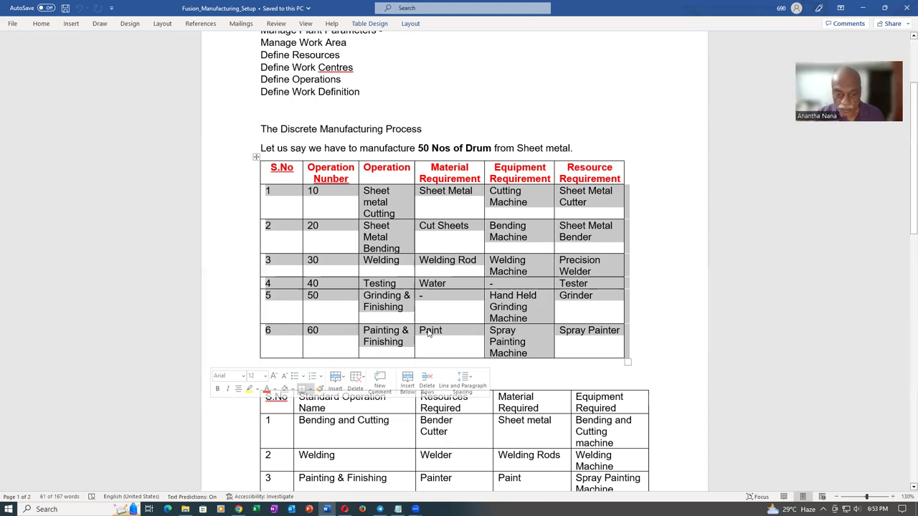
Step: Examine the standard operations table, going through the resources, materials and equipment required for each operation
left_click(395, 342)
scroll(401, 340, "down", 3)
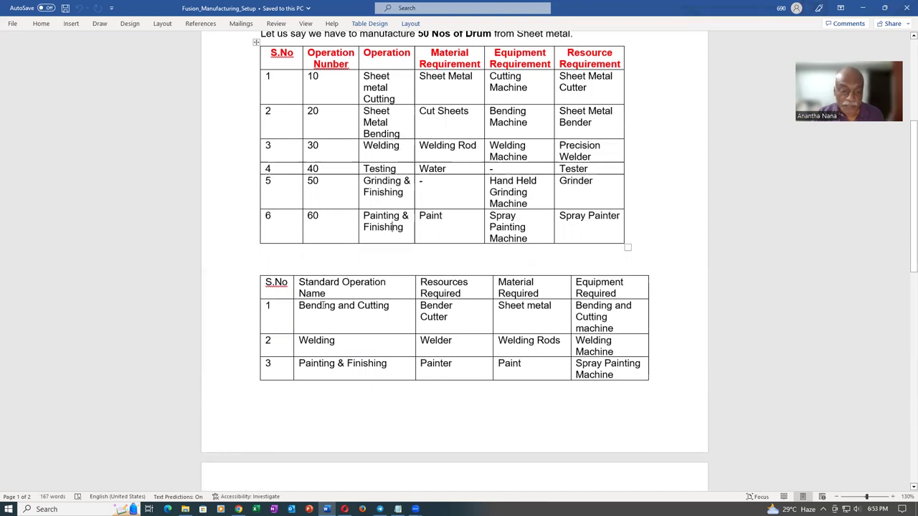
mouse_move(307, 314)
left_mouse_down()
mouse_move(319, 343)
mouse_move(346, 369)
left_mouse_up()
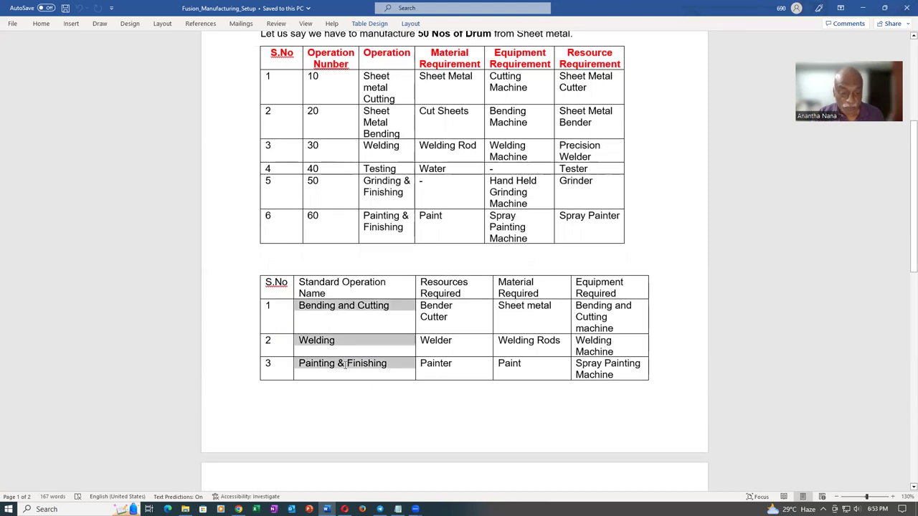
left_click(315, 313)
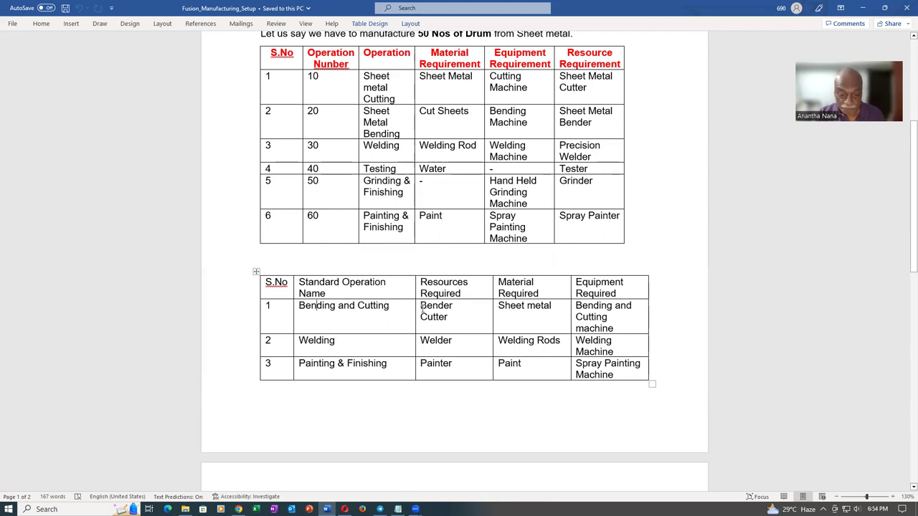
left_click_drag(420, 305, 447, 319)
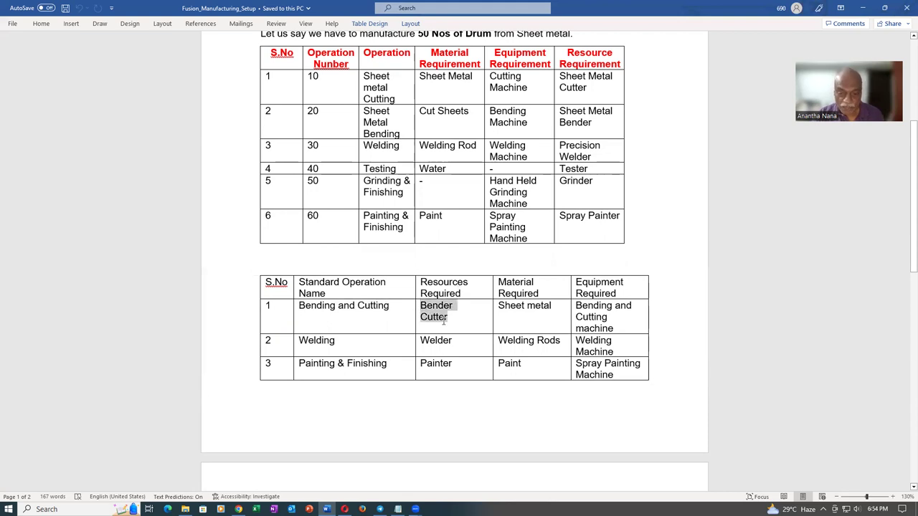
left_click(501, 318)
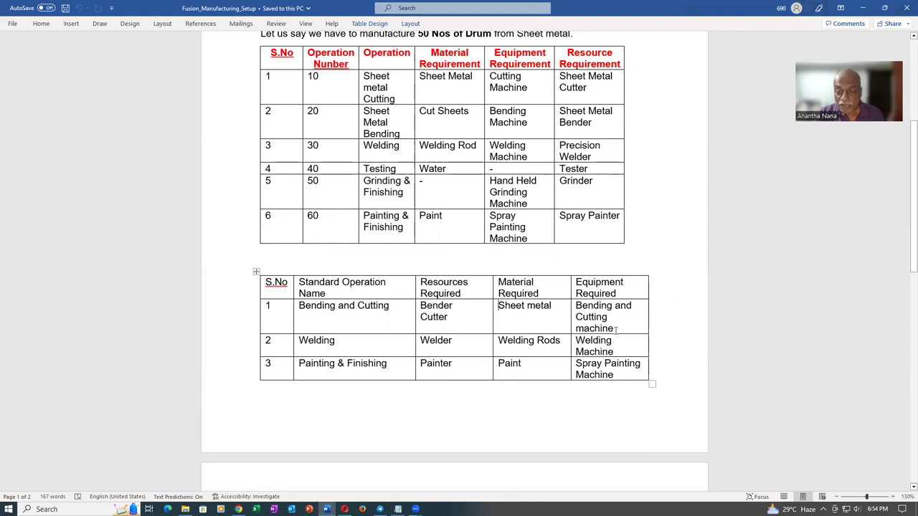
left_click(614, 273)
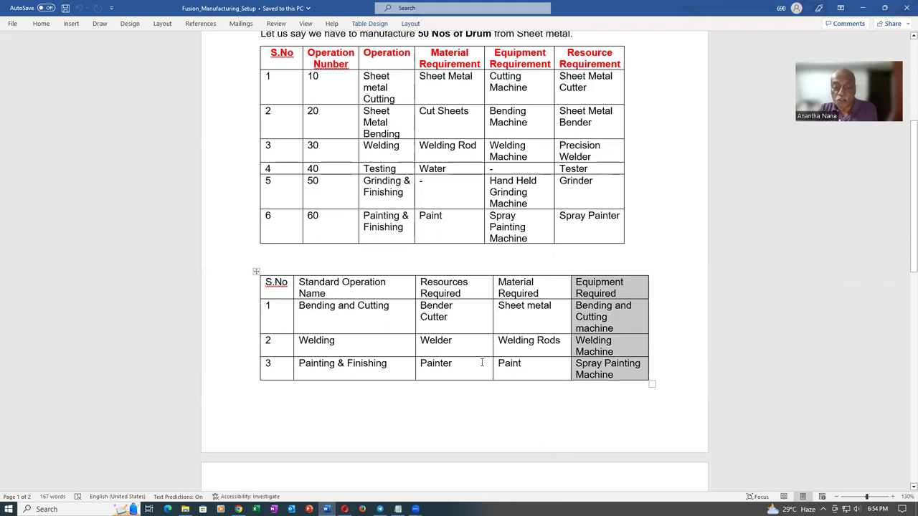
left_click(464, 308)
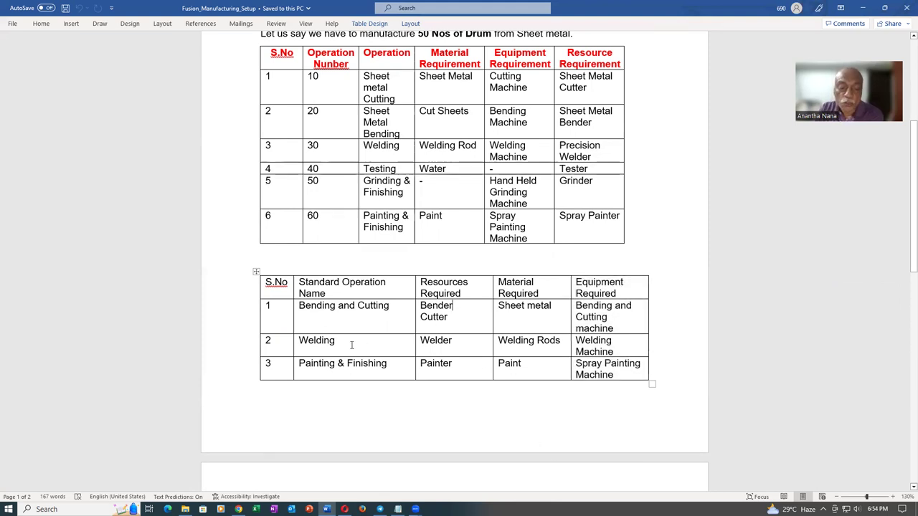
left_click(442, 341)
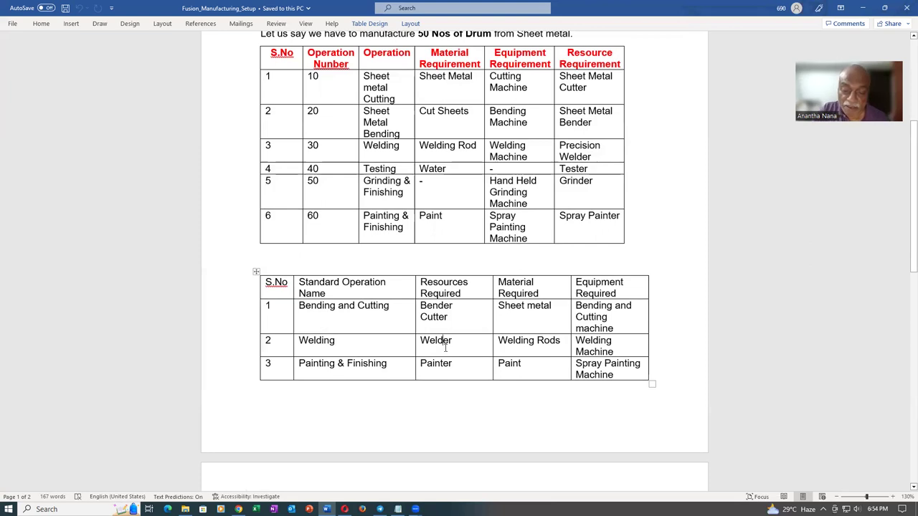
left_click(516, 343)
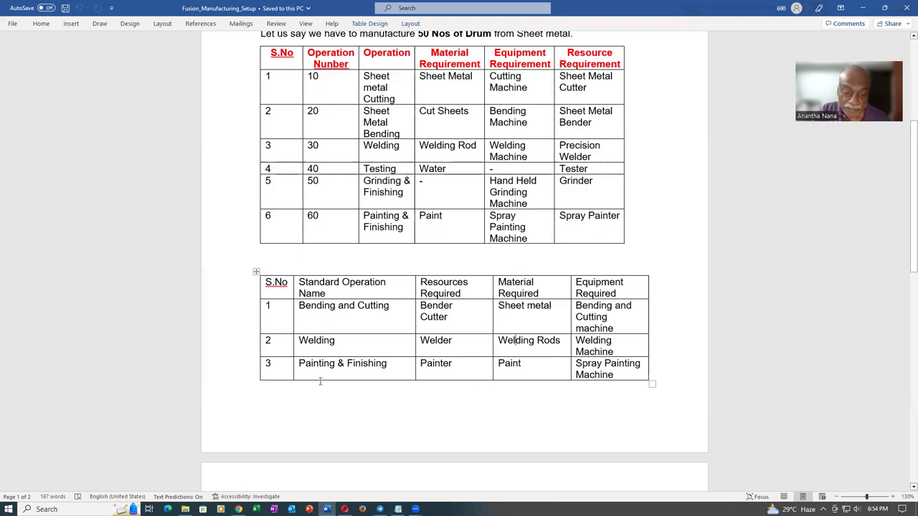
left_click(524, 374)
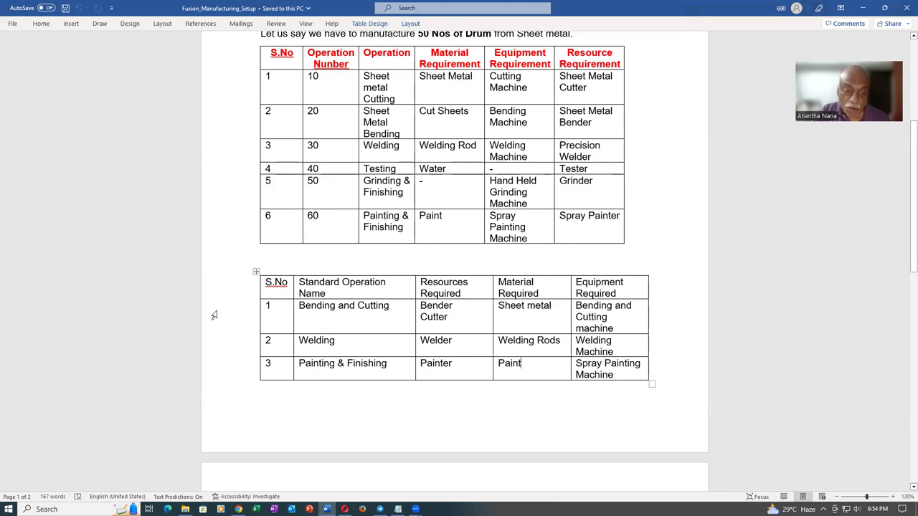
left_click_drag(214, 316, 220, 371)
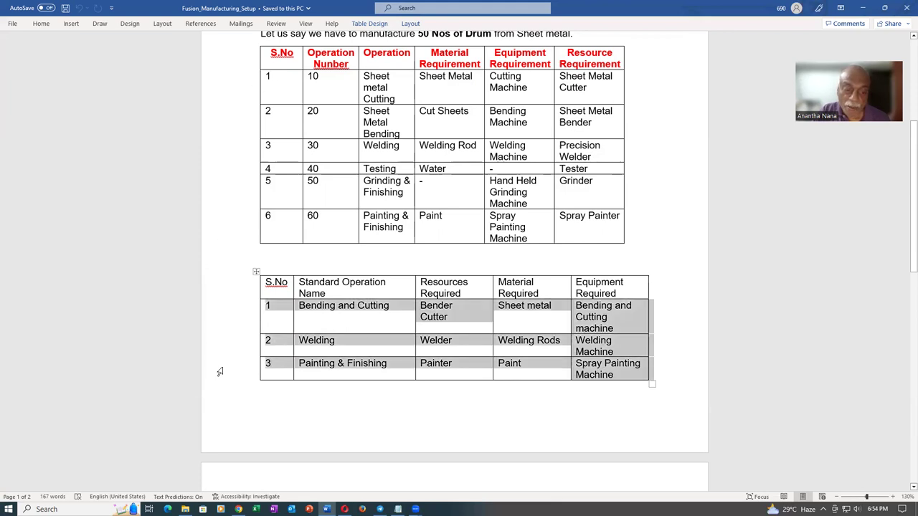
left_click(354, 430)
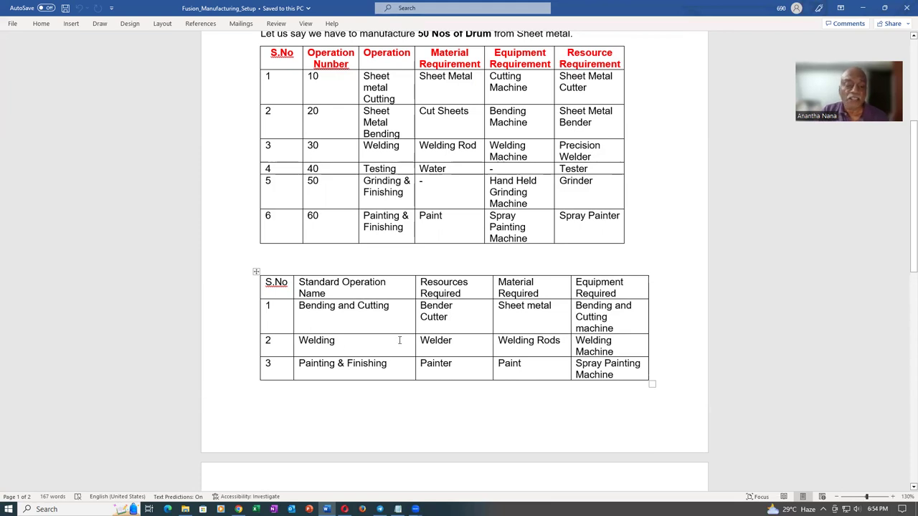
Step: Review the list of manufacturing setup steps under the document title and highlight the "Manu plant in Org" line
scroll(400, 340, "up", 6)
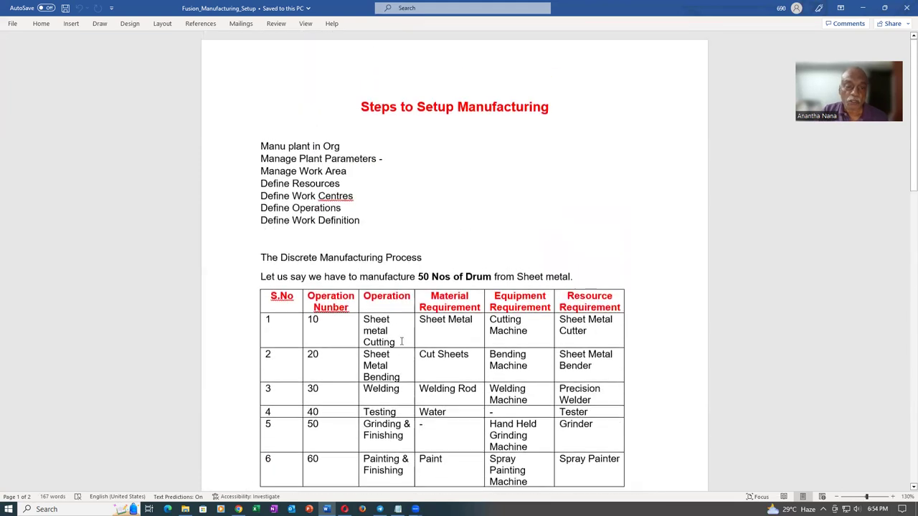
left_click_drag(282, 148, 362, 224)
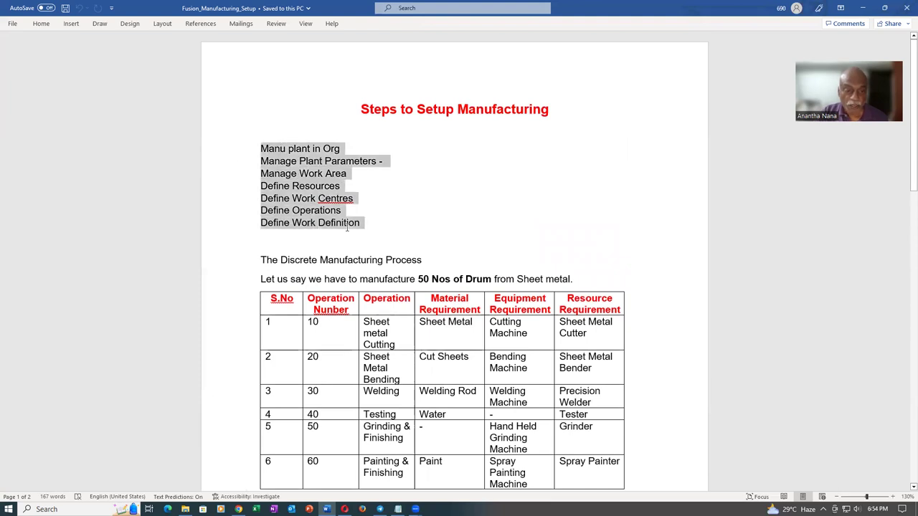
left_click(301, 162)
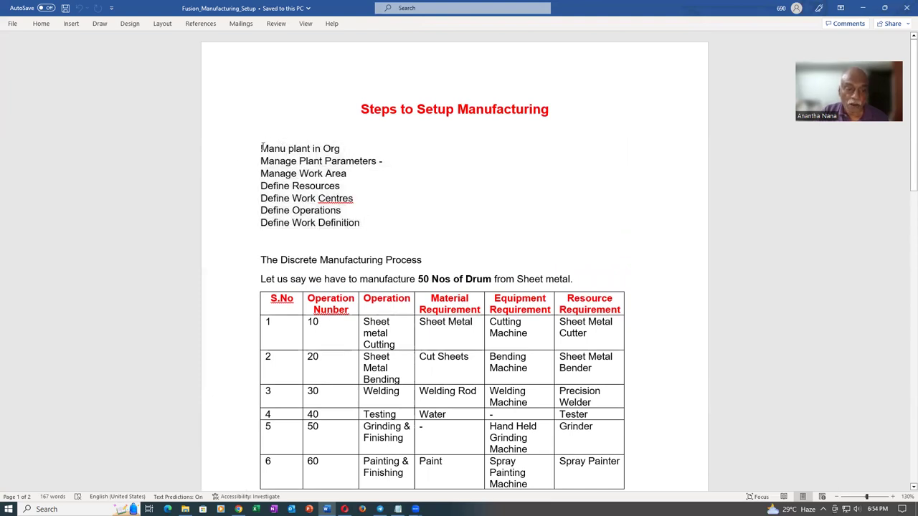
left_click_drag(262, 149, 374, 148)
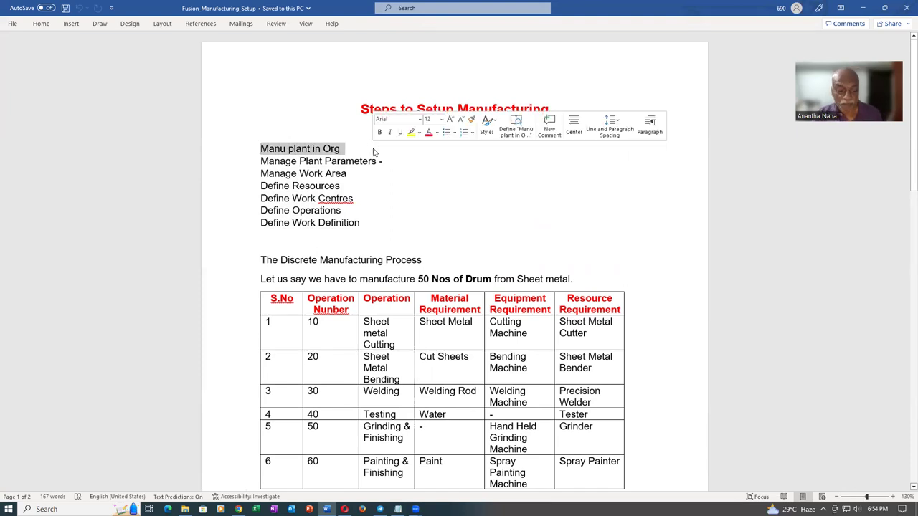
Step: Switch to Oracle Fusion Cloud Applications in the Opera browser and open Setup and Maintenance
left_click(344, 509)
left_click(432, 286)
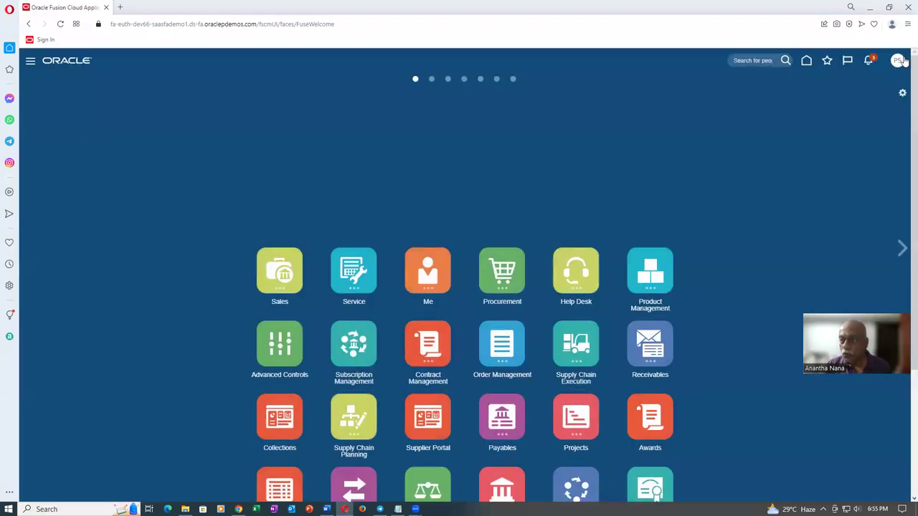
left_click(899, 61)
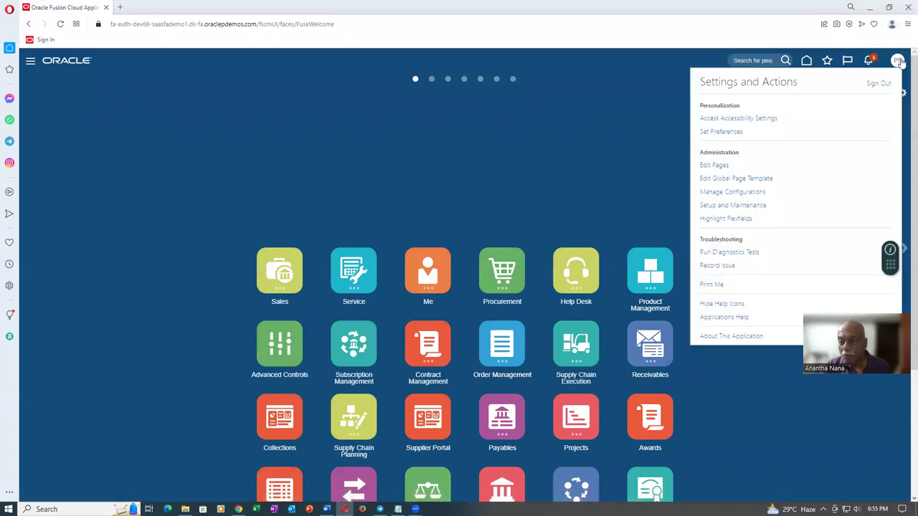
left_click(718, 206)
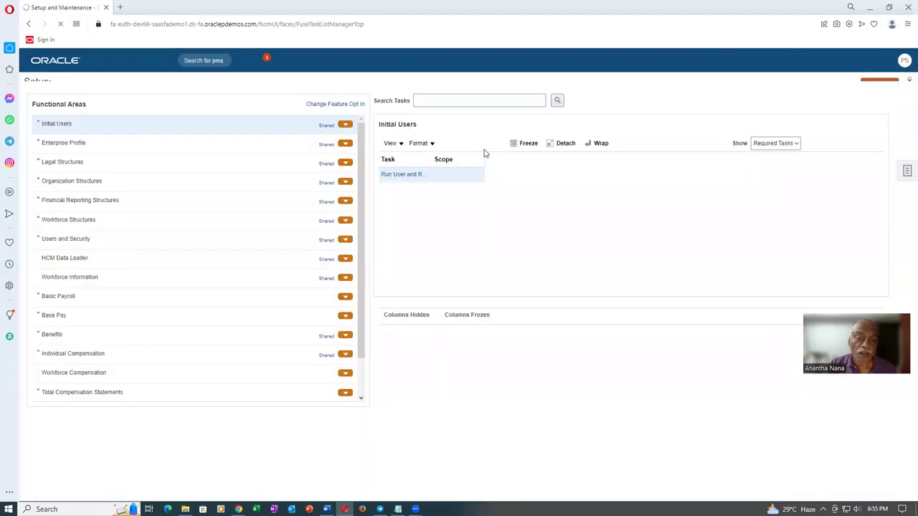
Step: Search the setup tasks for "man%inv%org%" and open the Manage Inventory Organizations task
left_click(905, 182)
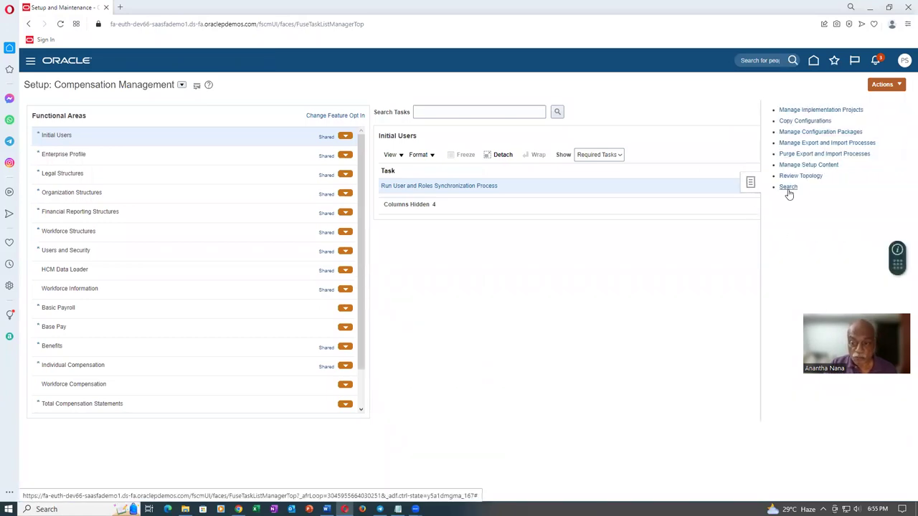
left_click(264, 113)
type("man%")
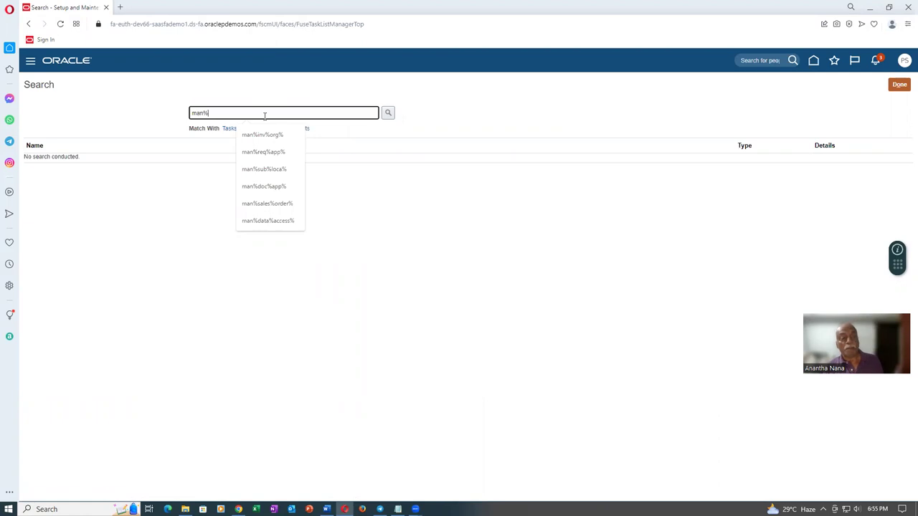
type("inv%or")
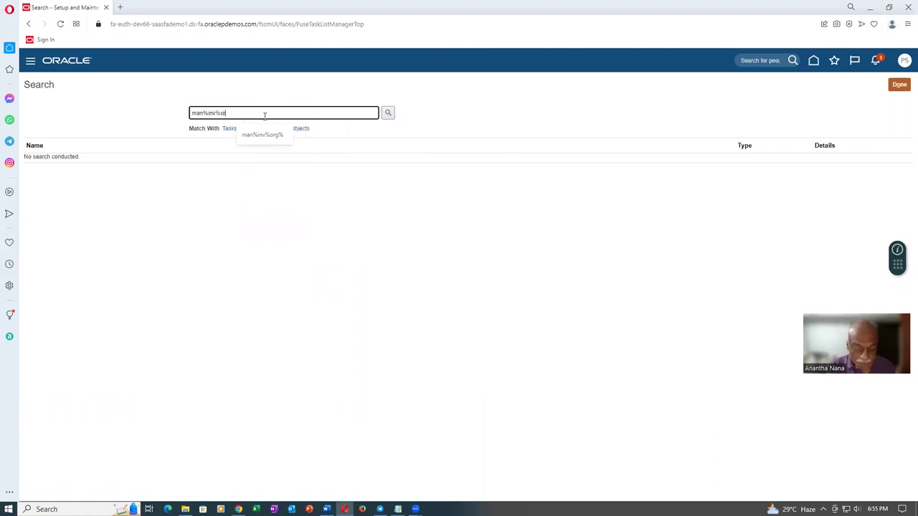
type("g%")
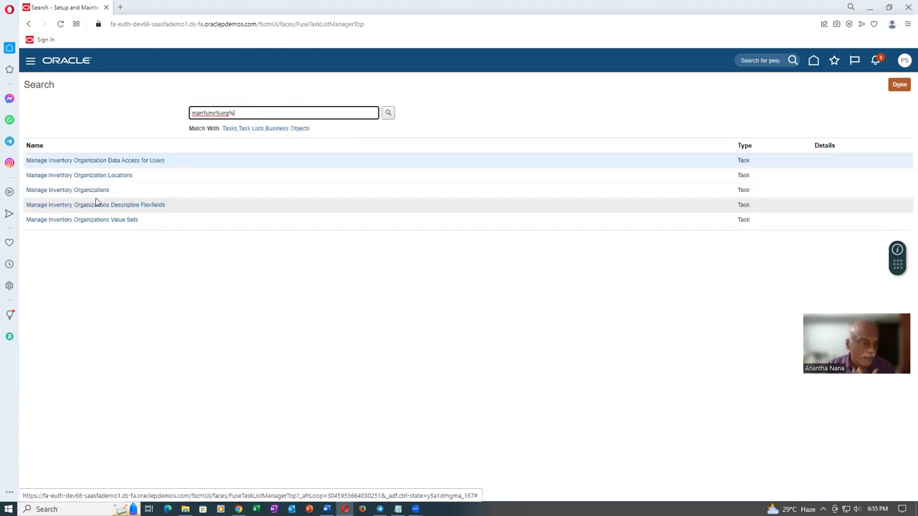
left_click(92, 191)
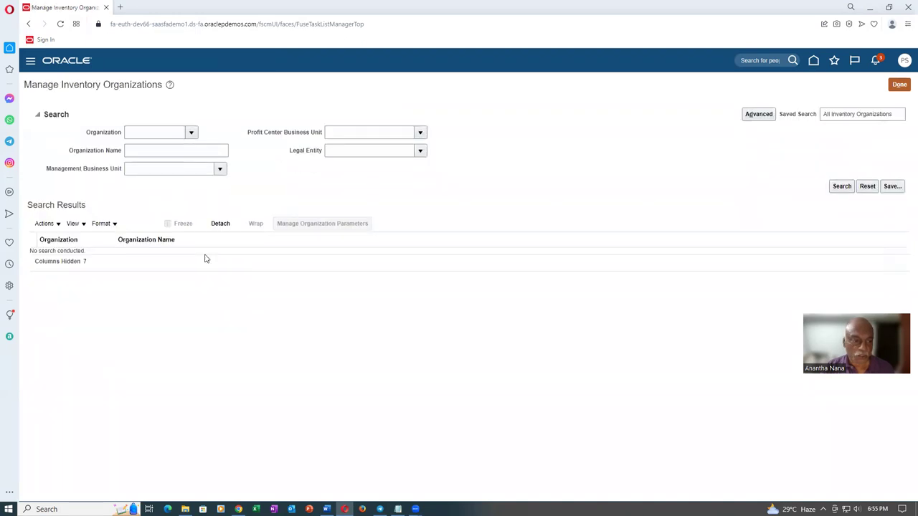
Step: Search the inventory organizations for organization 002
left_click(137, 131)
key("Tab")
left_click(841, 186)
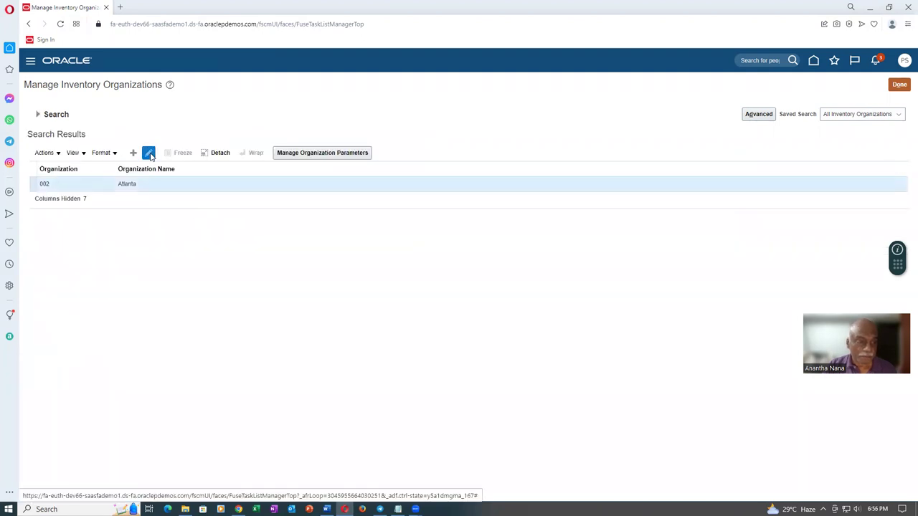
Step: Open the Atlanta organization for editing, check its manufacturing plant usage in the organization parameters, and cancel without saving
left_click(148, 153)
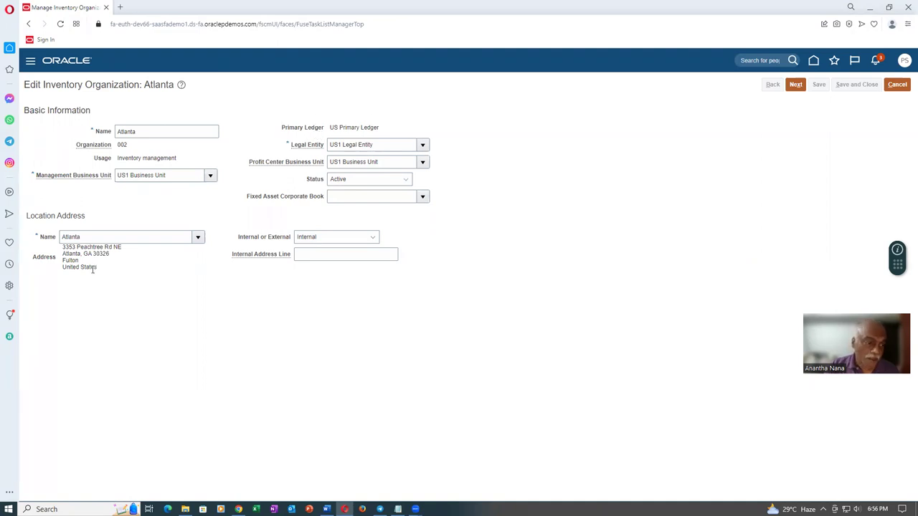
left_click(796, 84)
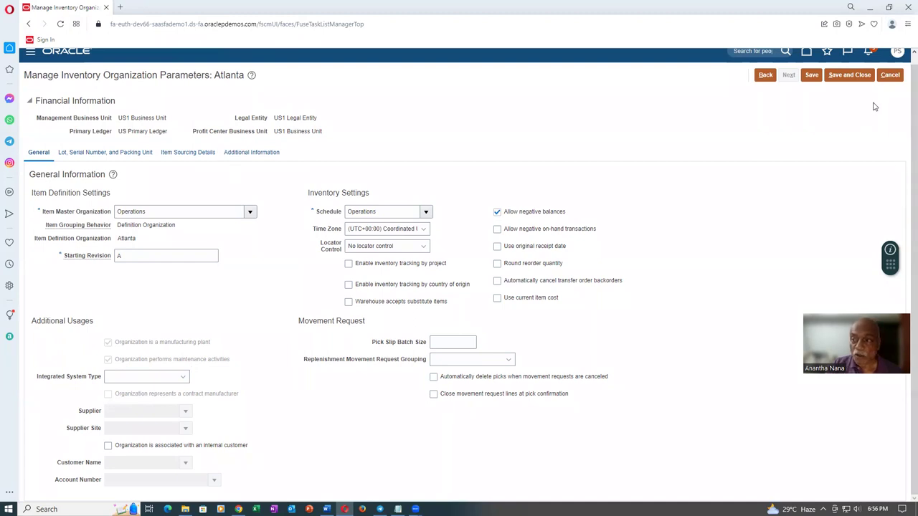
left_click(891, 78)
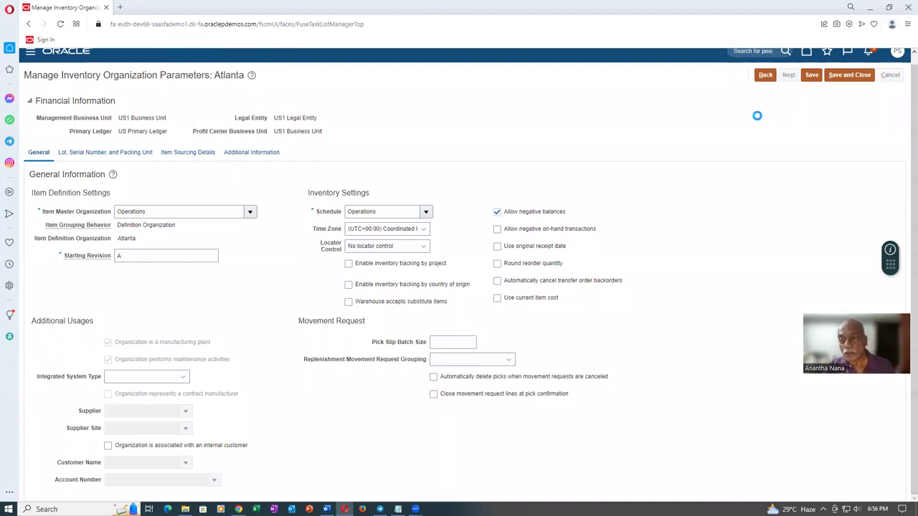
Step: Switch to the Fusion_Manufacturing_Setup document in Word and copy the task name "Manage Plant Parameters" from the list of setup steps
key("alt+Tab")
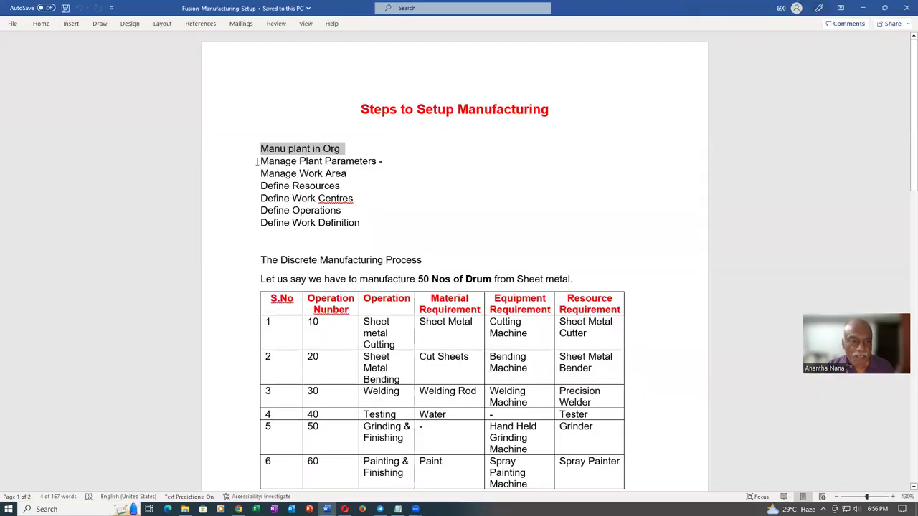
left_click_drag(261, 161, 370, 164)
key("ctrl+c")
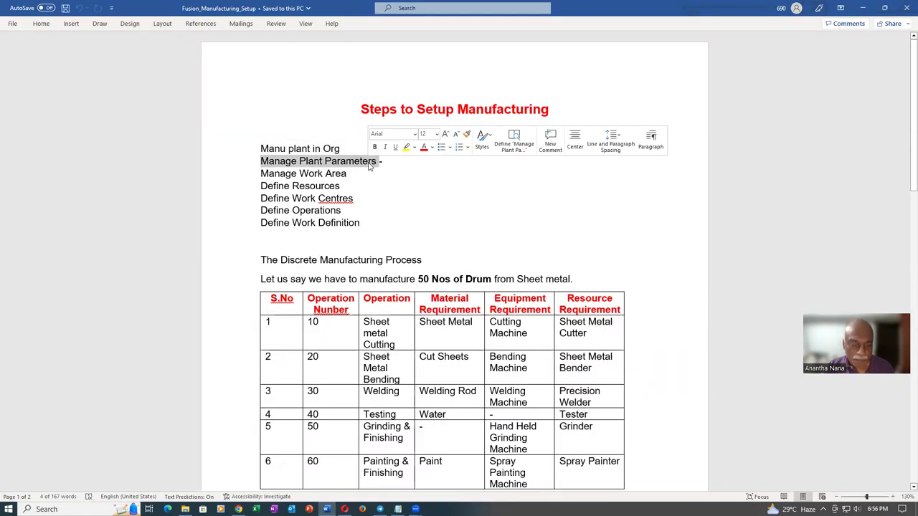
Step: Return to Oracle Fusion in the browser, close Manage Inventory Organizations, and search the setup tasks for the copied name "Manage Plant Parameters"
key("alt+Tab")
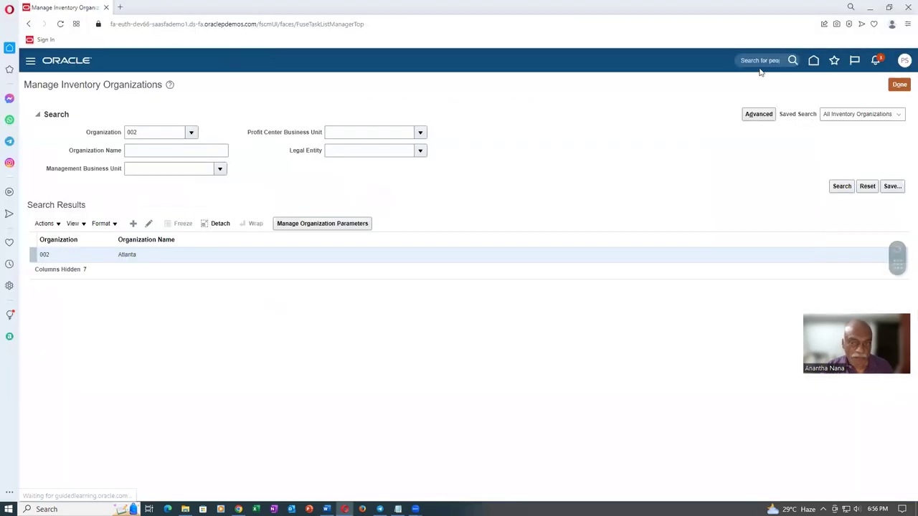
left_click(900, 88)
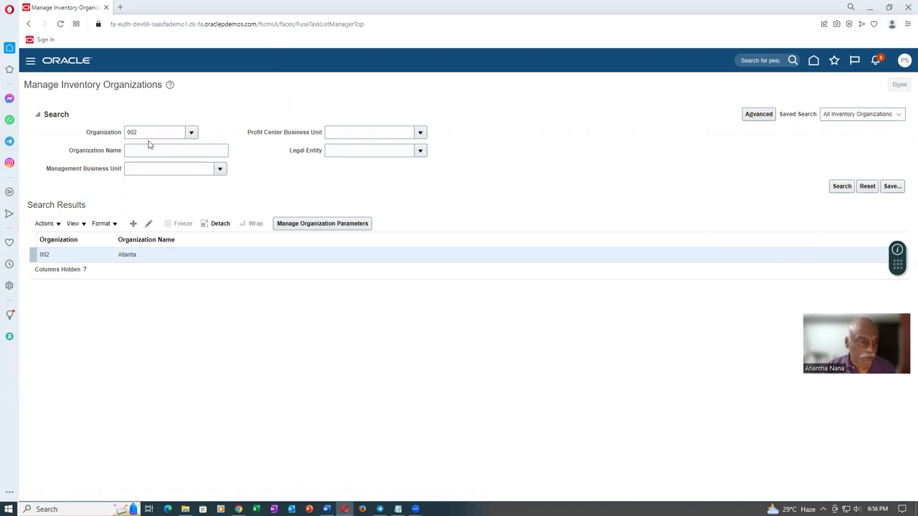
left_click(193, 113)
key("ctrl+a")
key("ctrl+v")
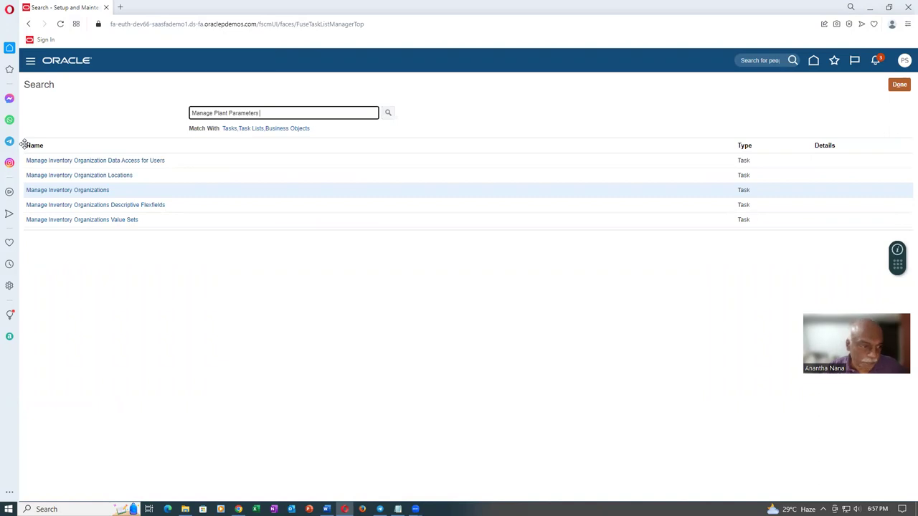
key("Return")
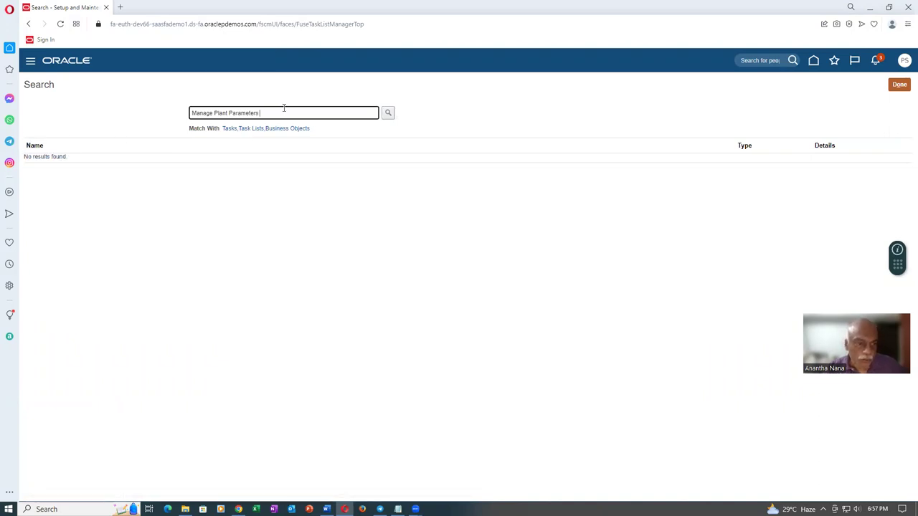
left_click(387, 112)
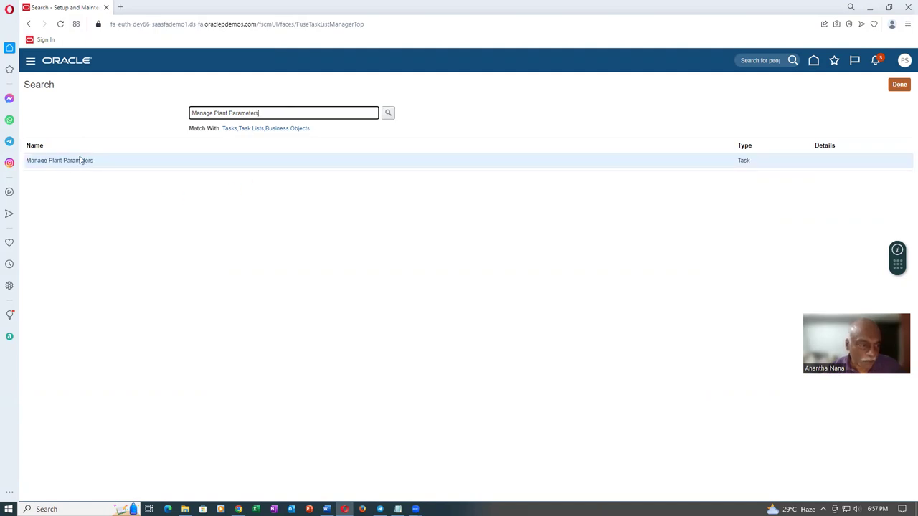
Step: Open the Manage Plant Parameters task and examine the manufacturing calendar, default supply and completion subinventories, and default pick slip grouping rule
left_click(77, 161)
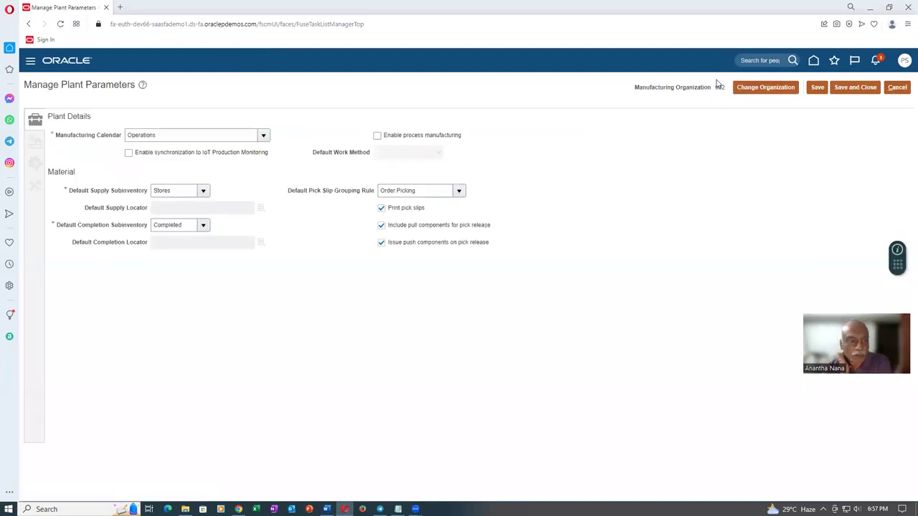
double_click(169, 134)
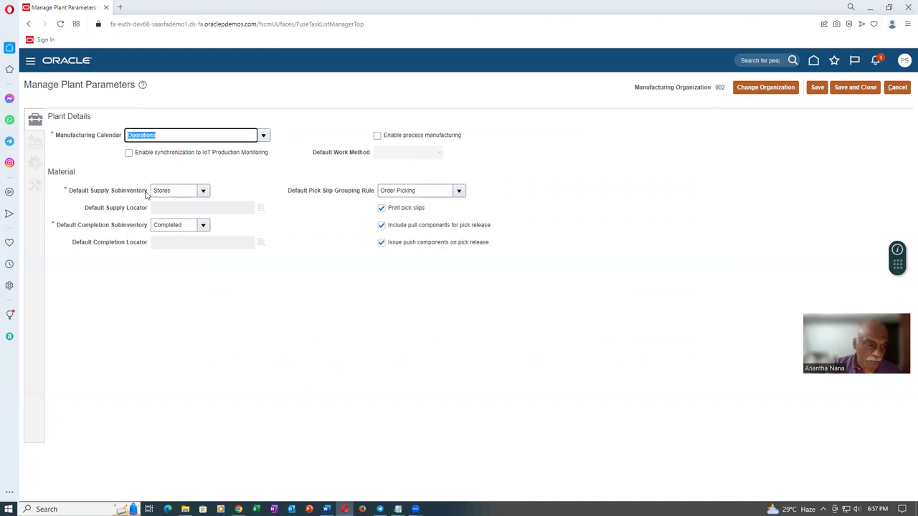
left_click(185, 190)
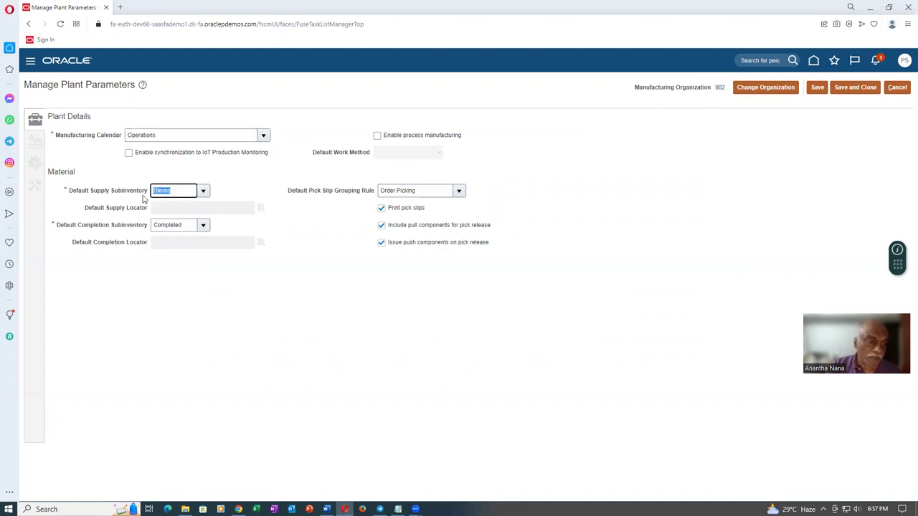
left_click(194, 223)
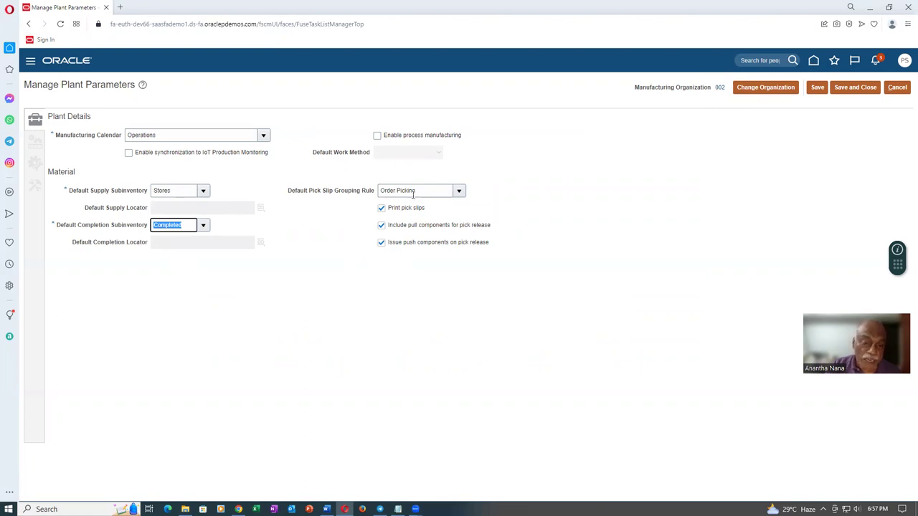
left_click_drag(425, 190, 361, 203)
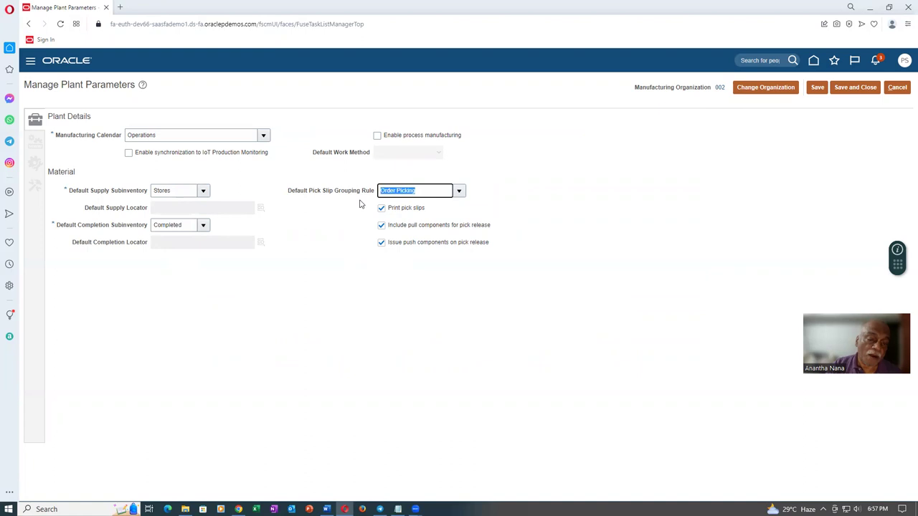
left_click(372, 295)
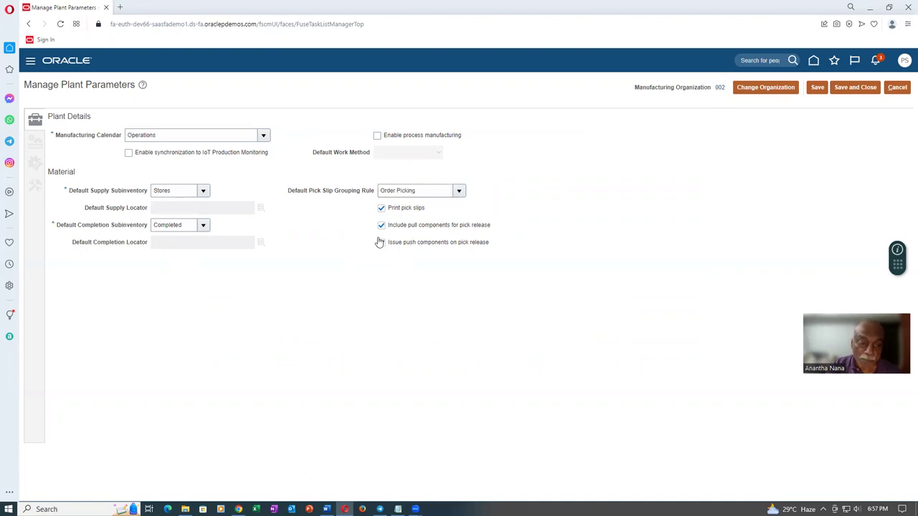
Step: Review the plant's work definition, production and maintenance program parameters, including the backflush quantity change options, and cancel without saving
left_click(35, 143)
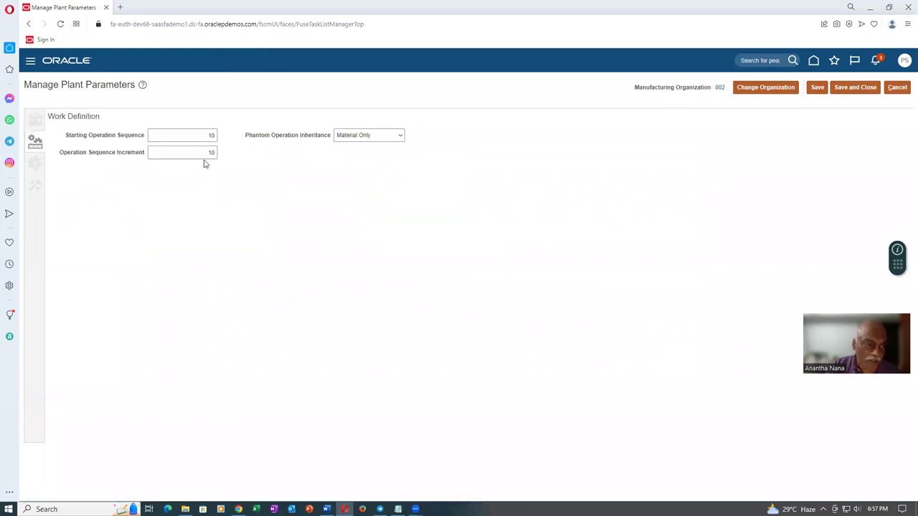
left_click(37, 164)
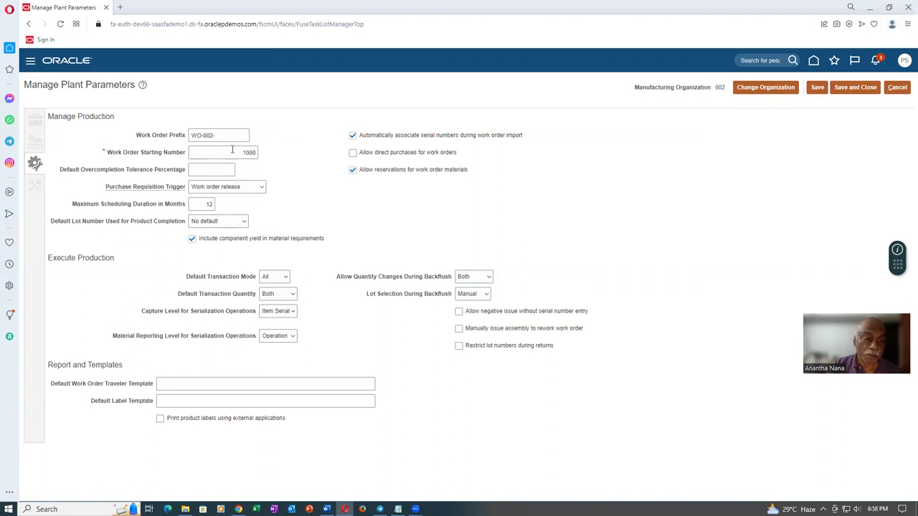
left_click(232, 149)
left_click(287, 189)
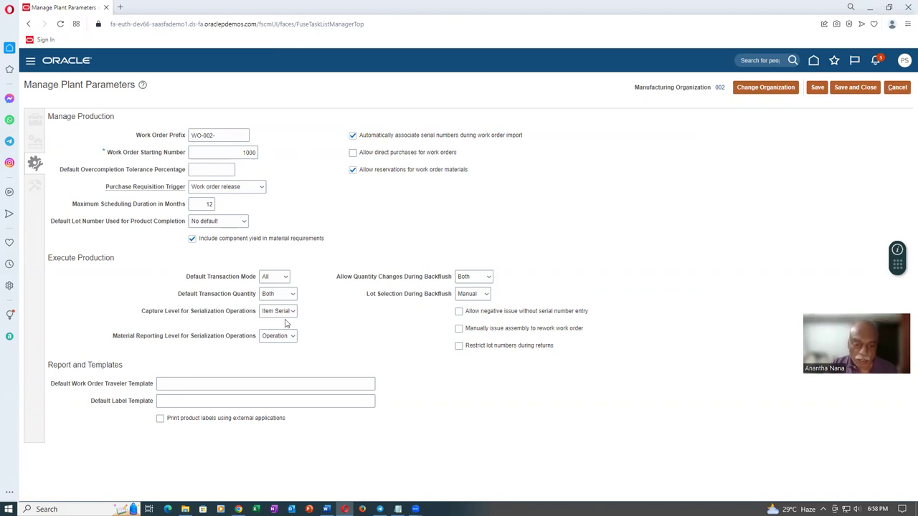
left_click(478, 279)
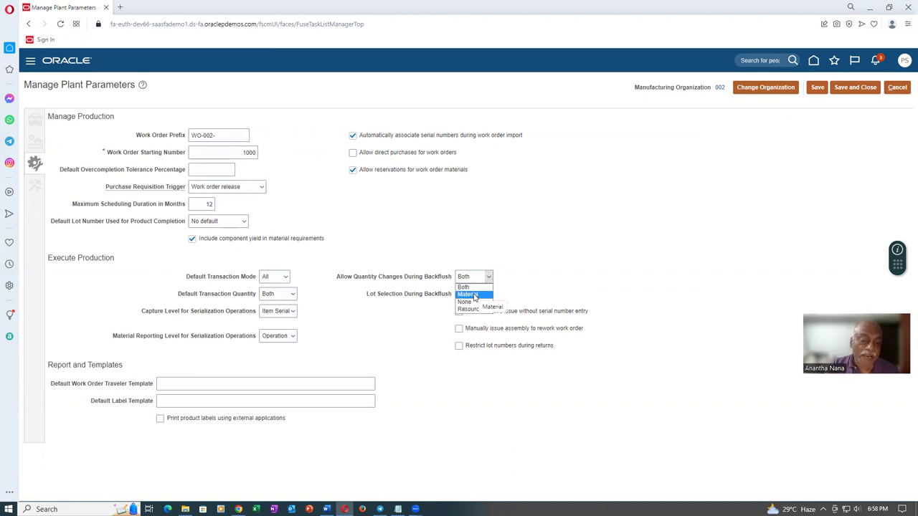
left_click(465, 286)
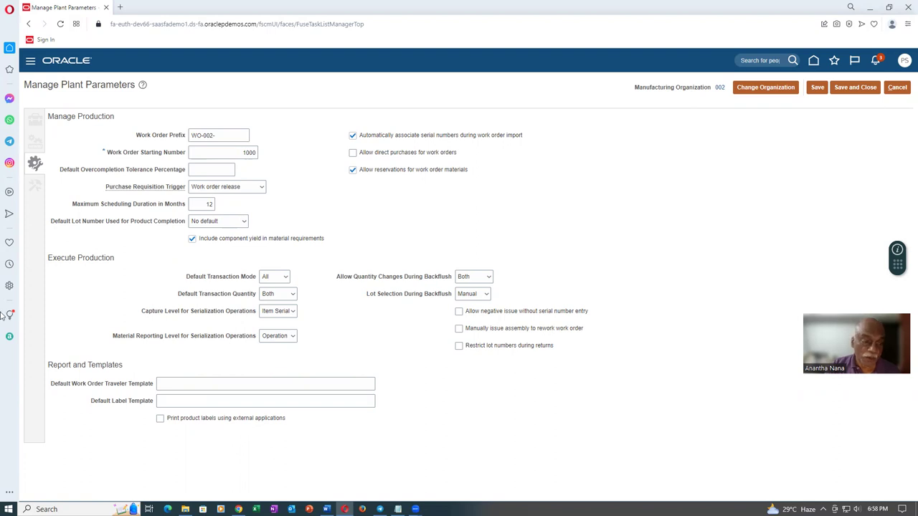
left_click(35, 186)
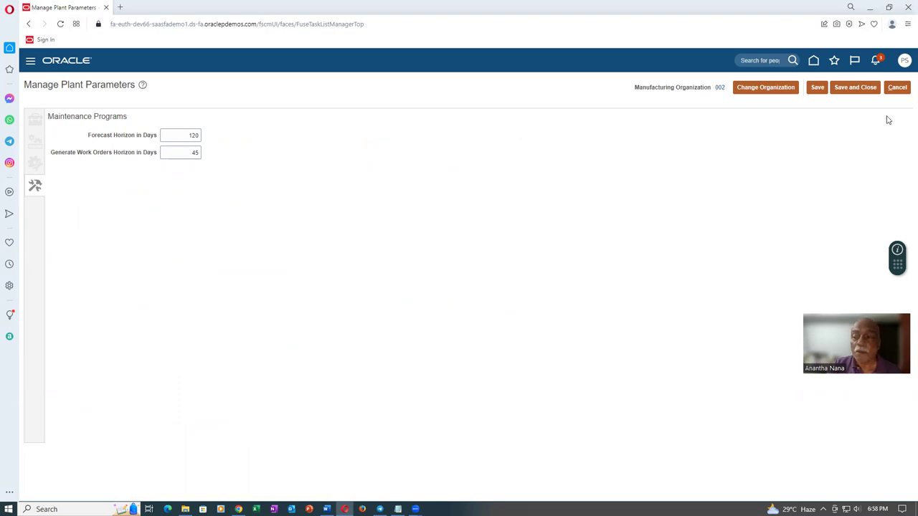
left_click(900, 89)
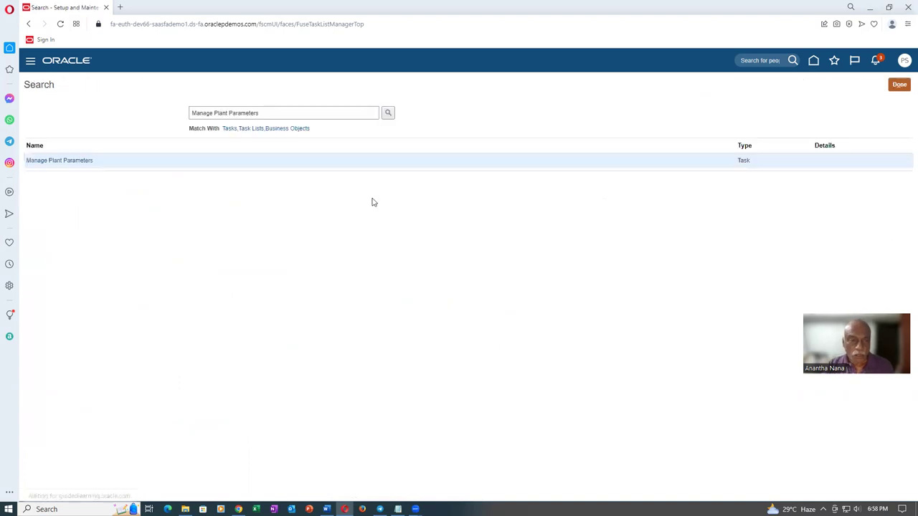
Step: Switch to the Fusion_Manufacturing_Setup document in Word, highlight the setup steps from Manage Work Area to Define Work Definition, and return to the browser
key("alt+Tab")
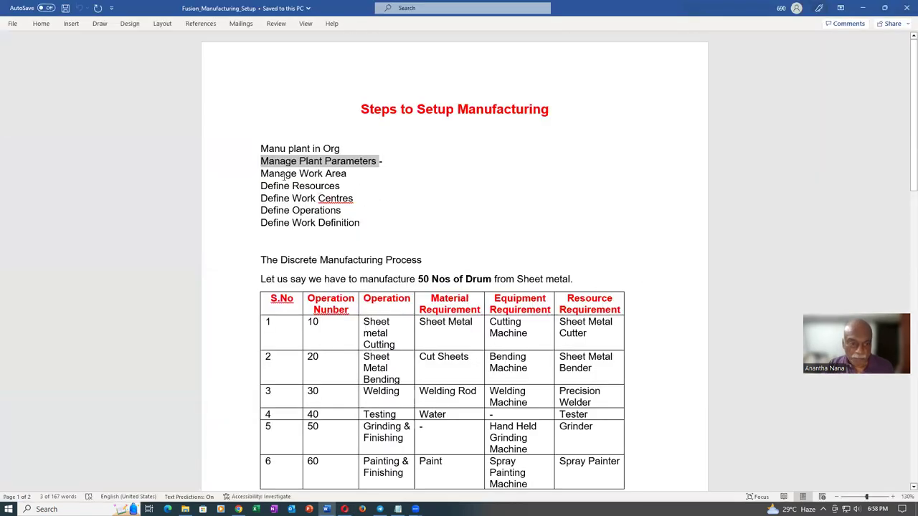
left_click_drag(285, 180, 391, 223)
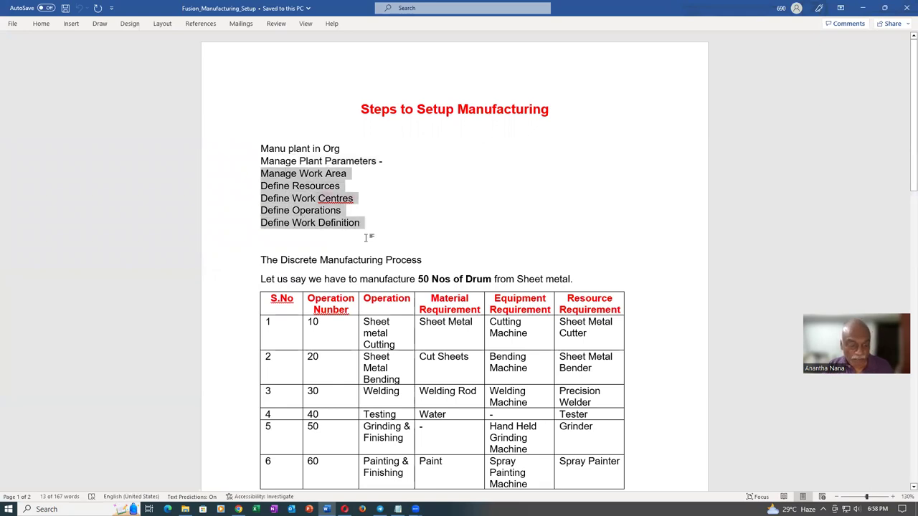
key("alt+Tab")
left_click(366, 243)
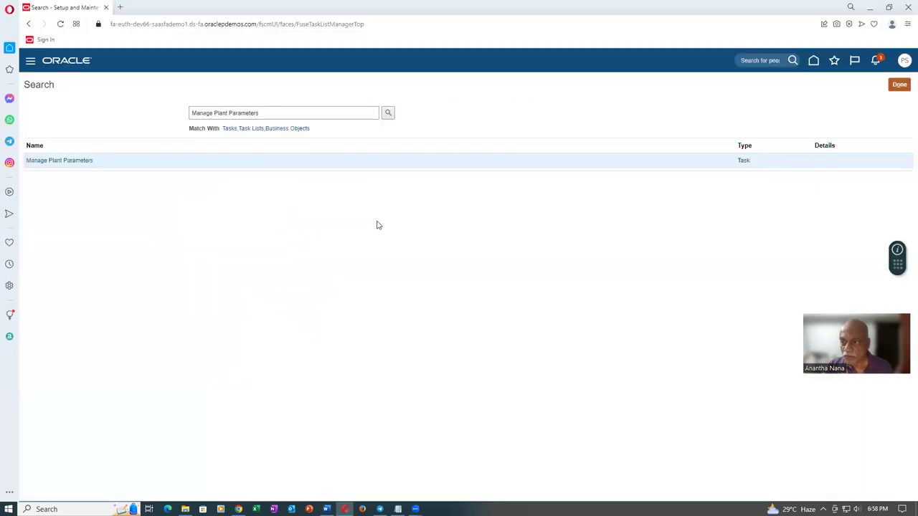
Step: Close the setup task search and open Work Definition under Supply Chain Execution from the home page
left_click(899, 85)
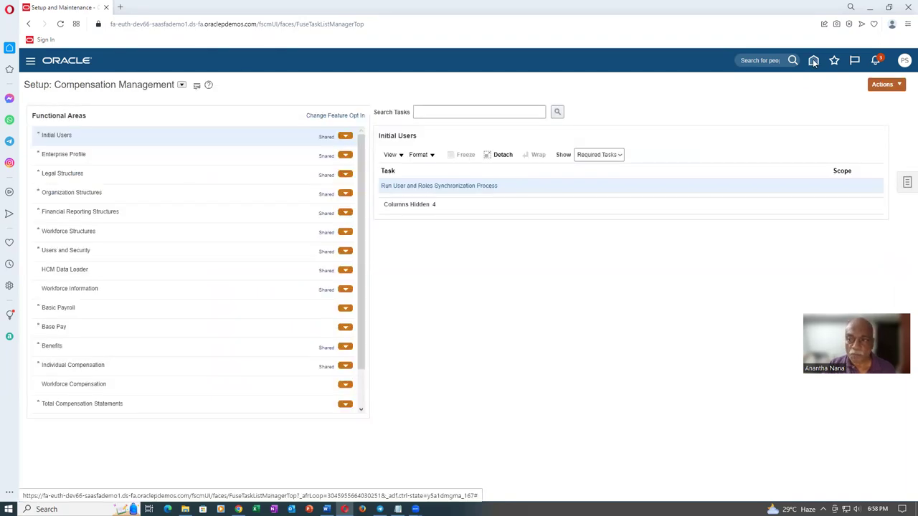
left_click(813, 61)
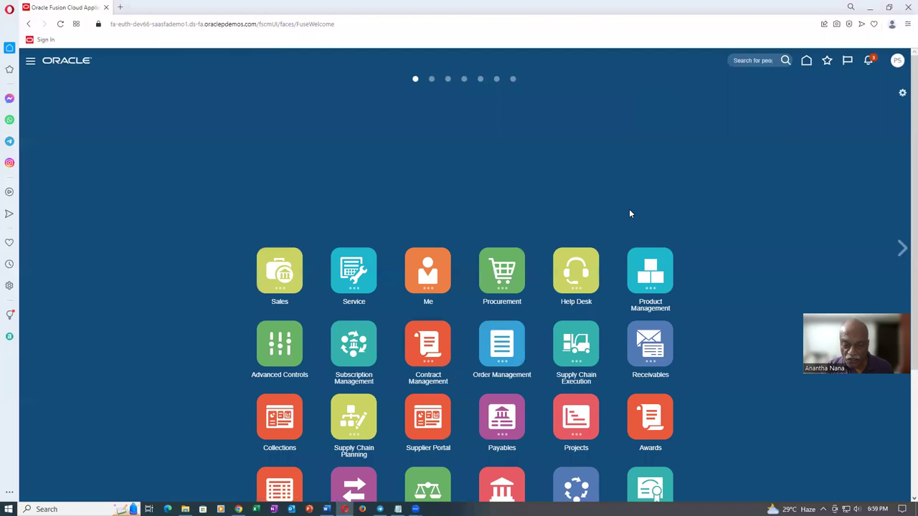
scroll(629, 209, "down", 3)
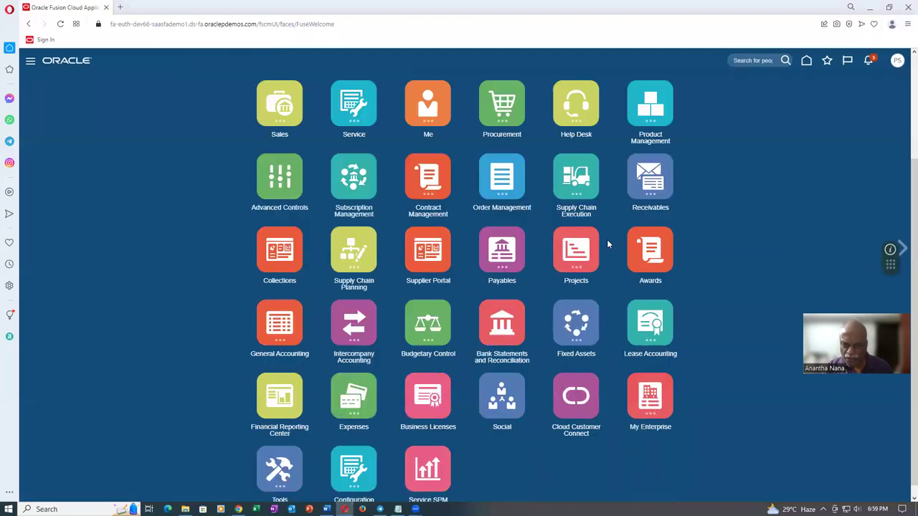
left_click(576, 177)
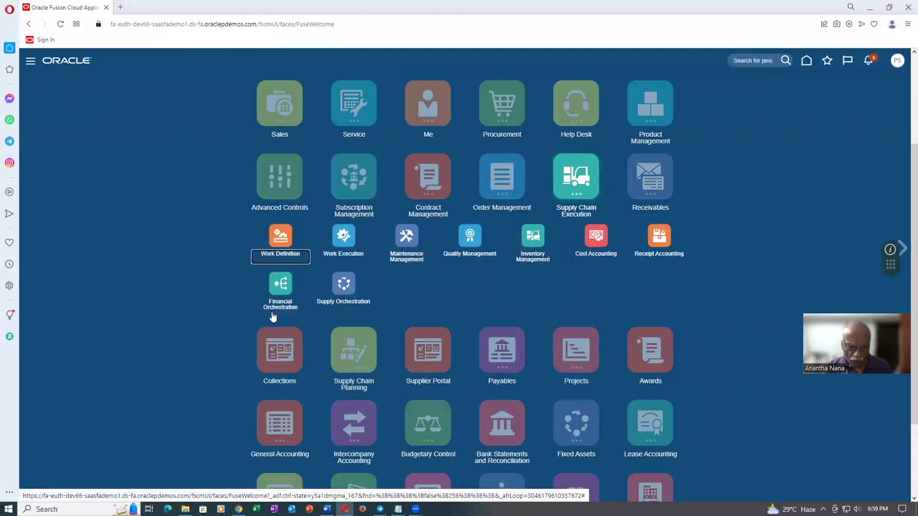
left_click(278, 240)
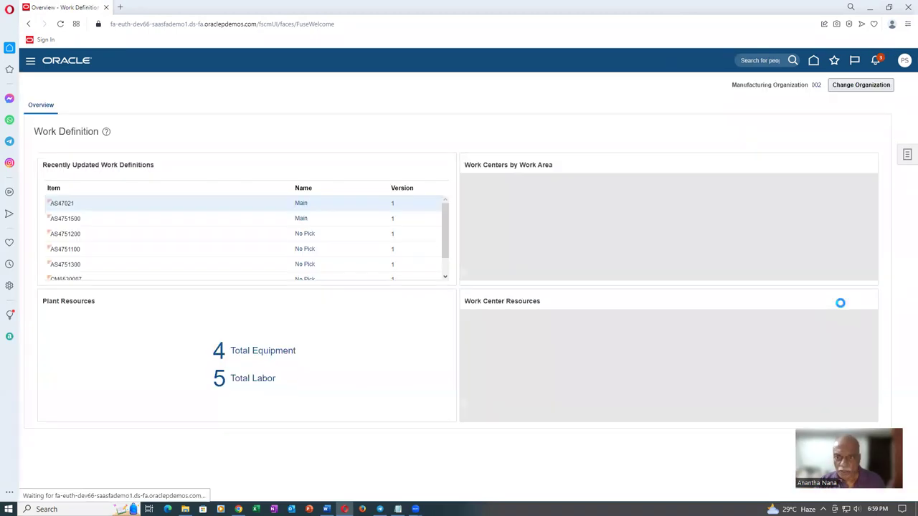
Step: Open Manage Work Areas from the plant setup tasks of Work Definition
left_click_drag(897, 122, 693, 68)
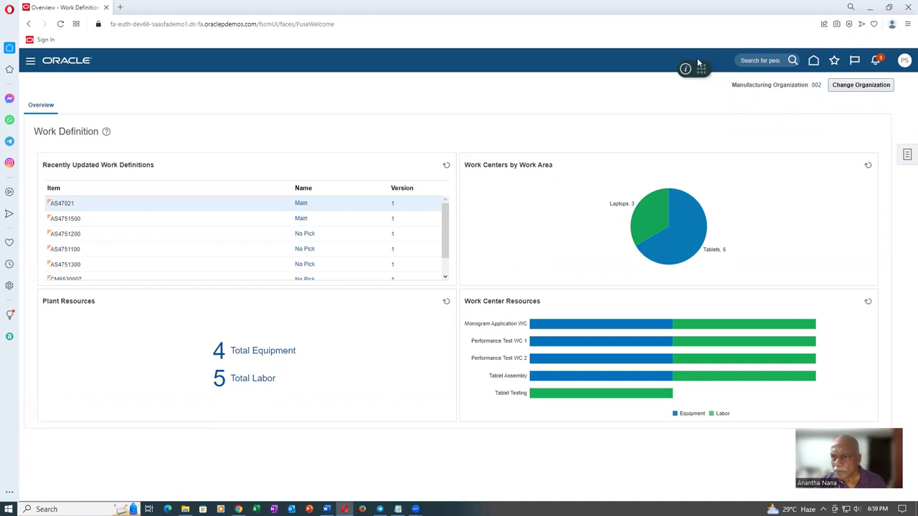
left_click(906, 156)
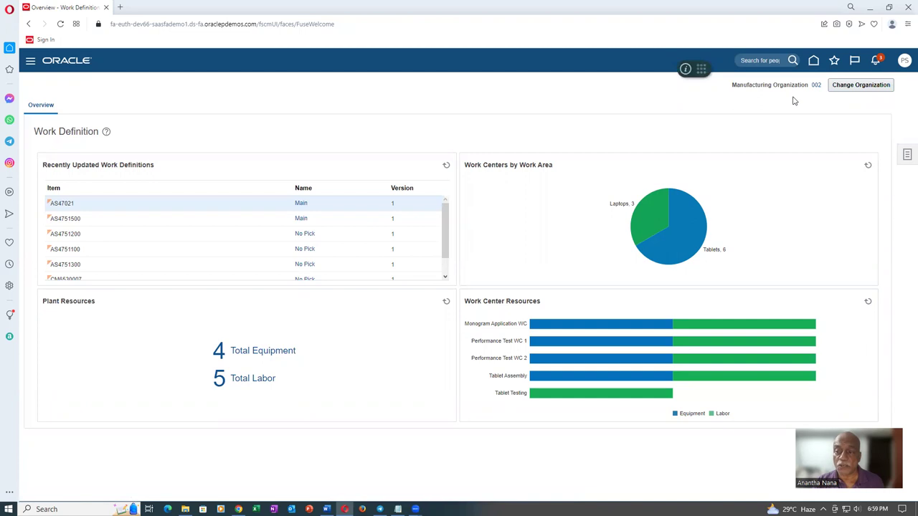
left_click(906, 156)
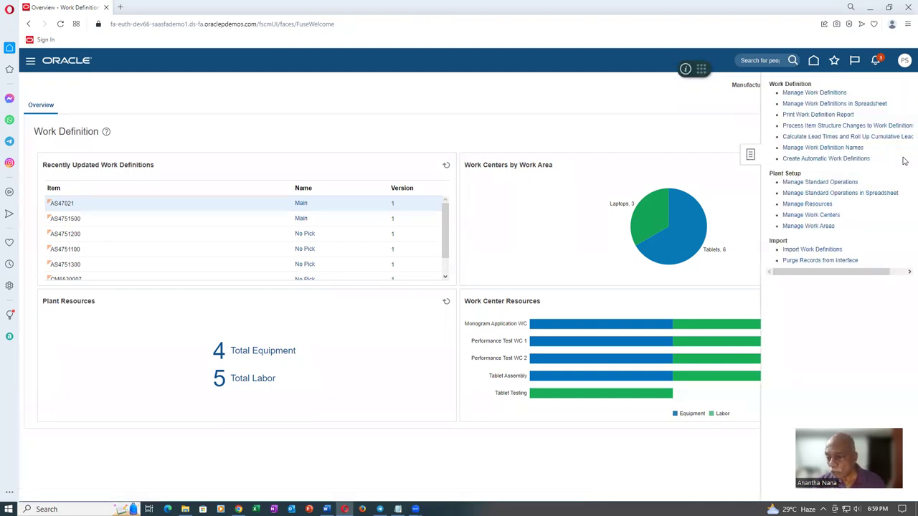
left_click(817, 228)
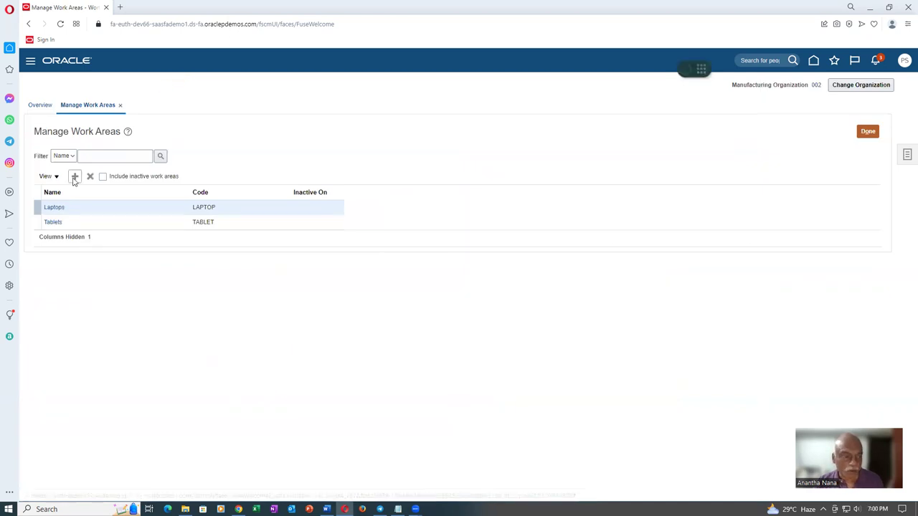
Step: Create and save a work area with t01_laptop_manufacturing as its name, code and description
left_click(75, 177)
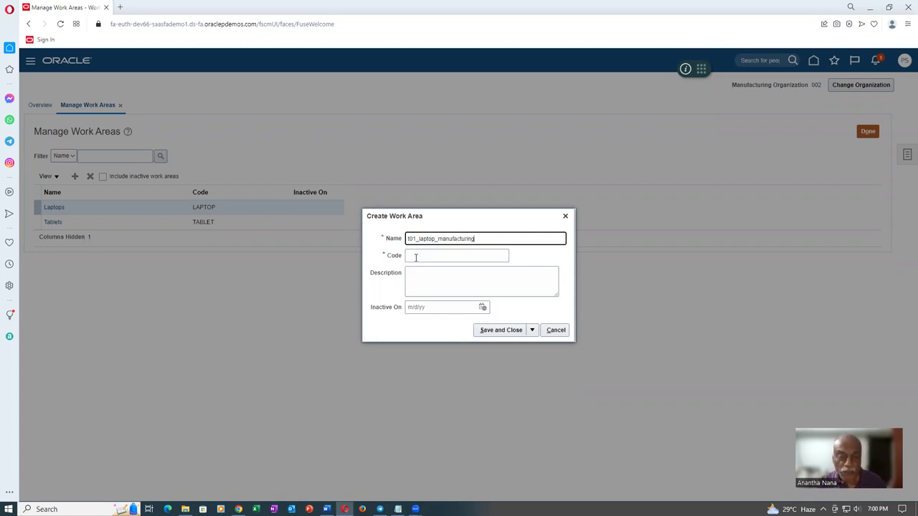
left_click_drag(475, 239, 389, 261)
key("ctrl+c")
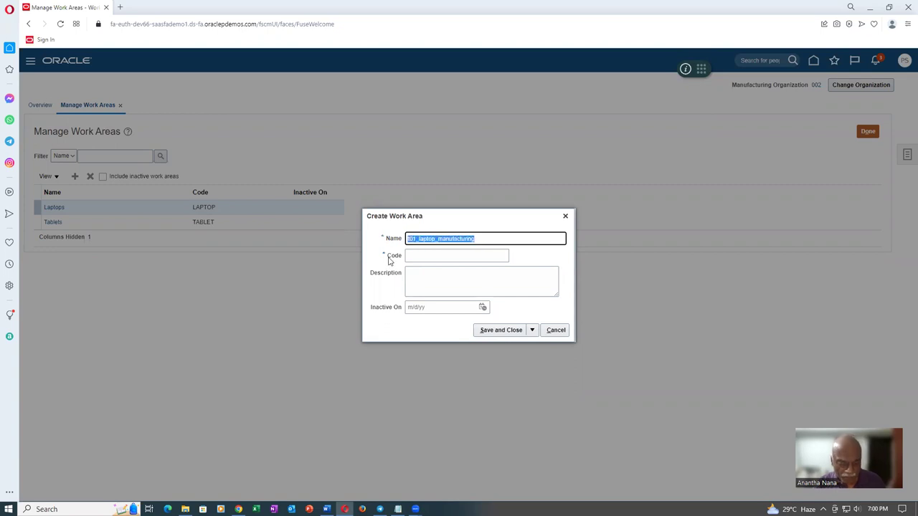
left_click(436, 258)
key("ctrl+v")
left_click(431, 287)
key("ctrl+v")
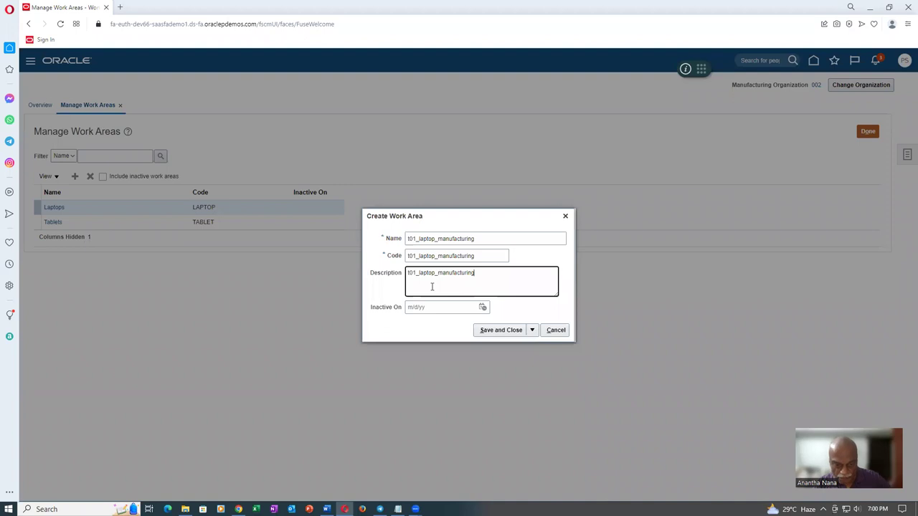
left_click(512, 332)
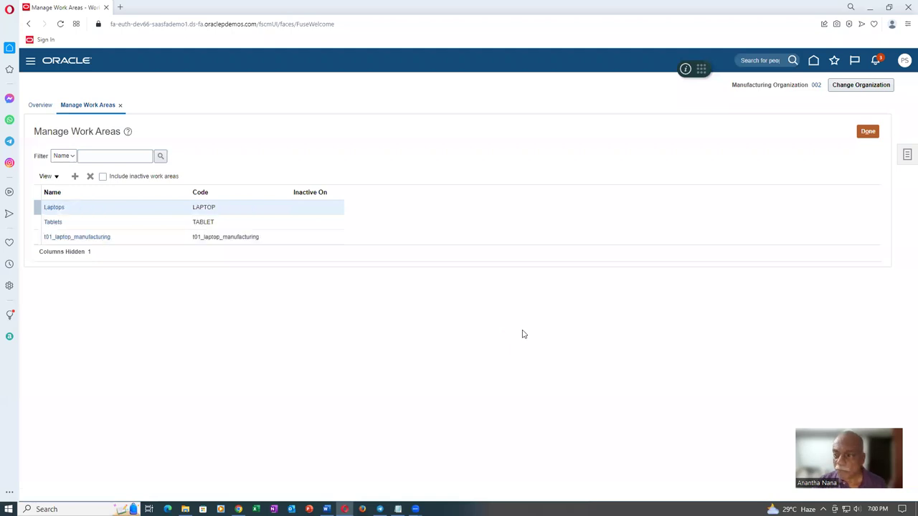
Step: Finish managing work areas and open Manage Work Centers from the plant setup tasks
left_click(868, 132)
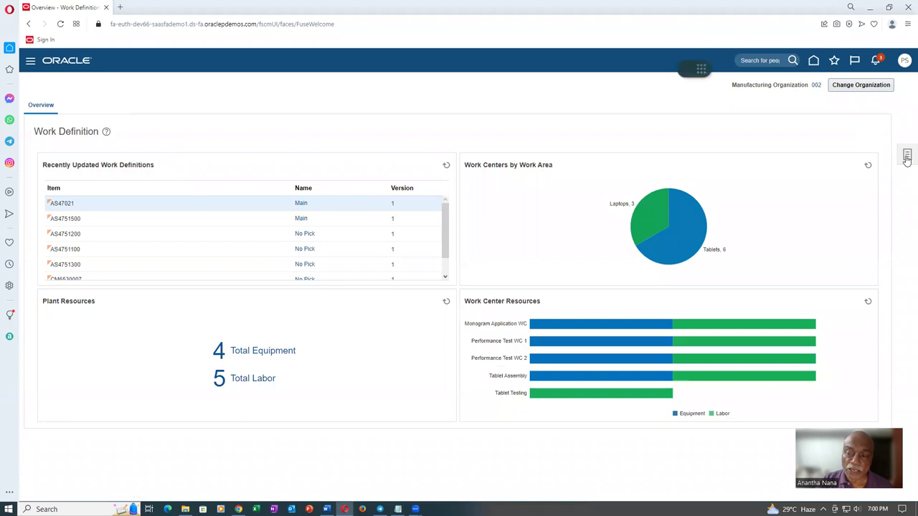
left_click(907, 157)
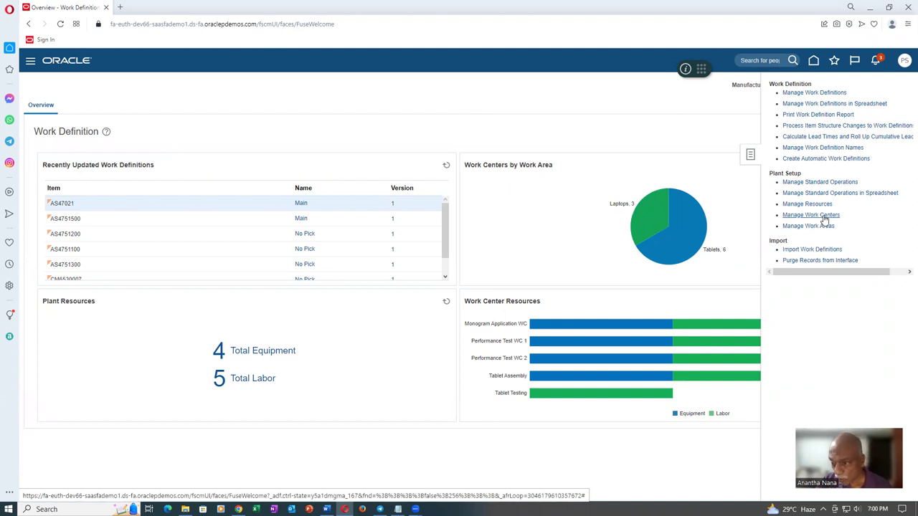
left_click(823, 216)
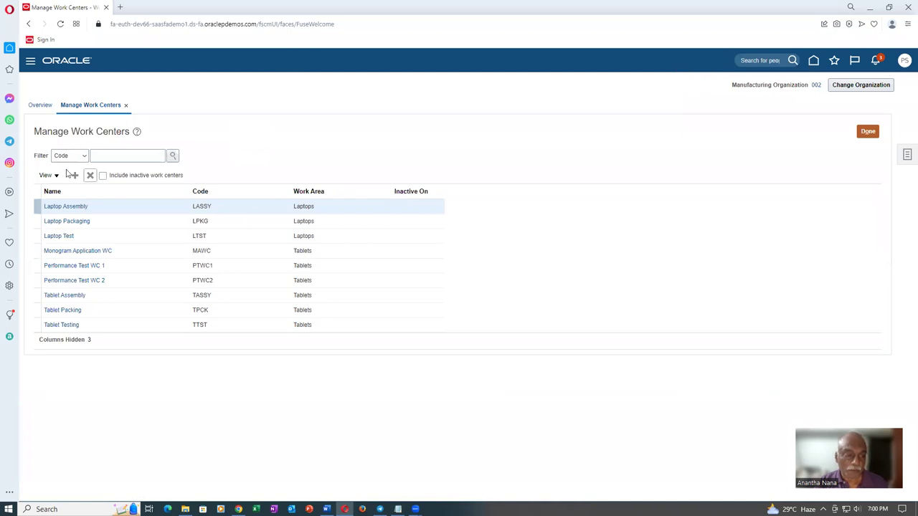
Step: Start a new work center with t01_laptop-assembly_center as its name, code and description
left_click(74, 175)
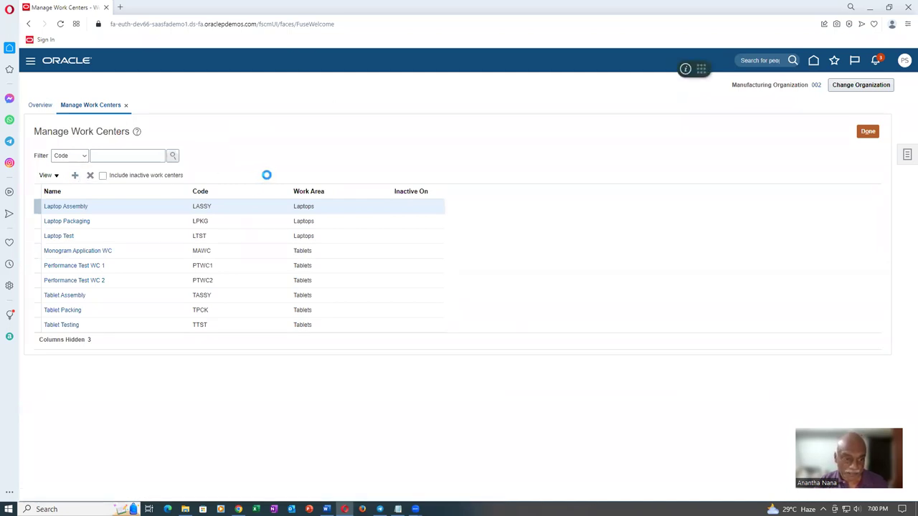
left_click(159, 178)
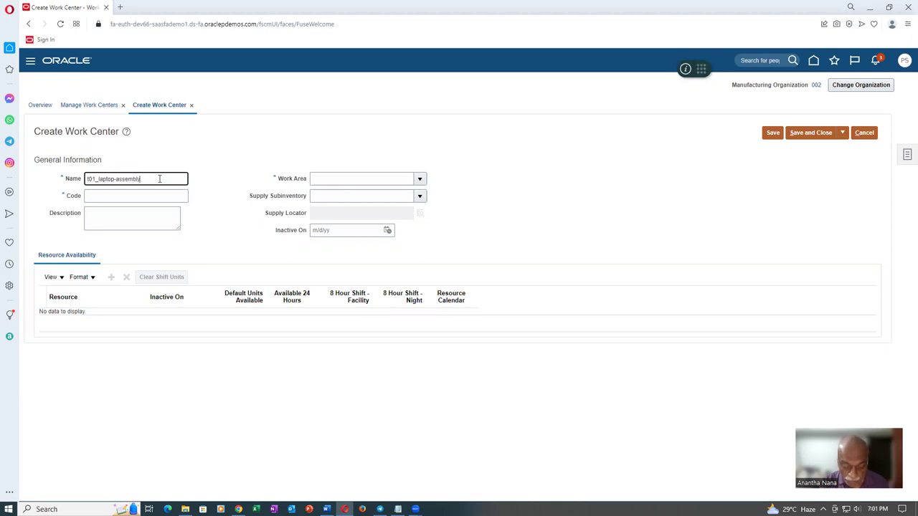
type("t01_laptop-assembly_center")
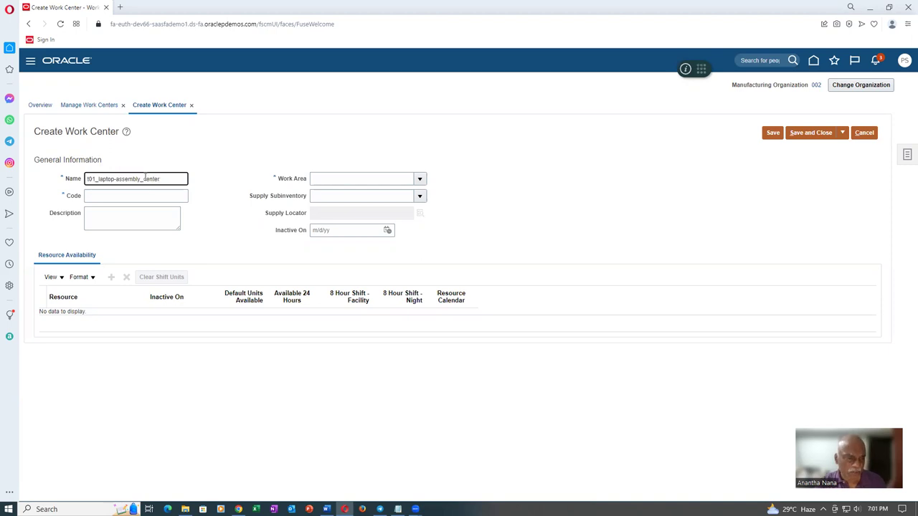
left_click_drag(180, 179, 11, 203)
key("ctrl+c")
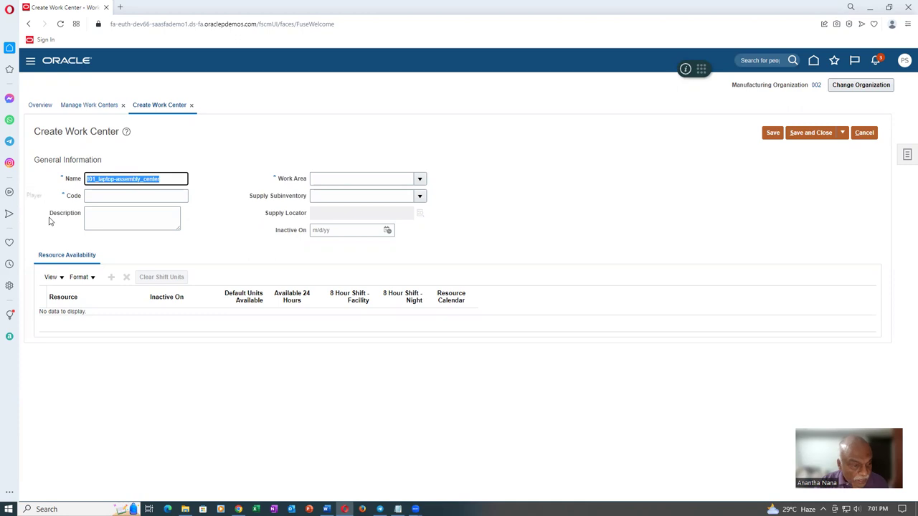
left_click(109, 196)
key("ctrl+v")
left_click(106, 229)
key("ctrl+v")
Step: Assign the work center to work area t01_laptop_manufacturing with supply subinventory Stores, then save and close it
left_click(313, 181)
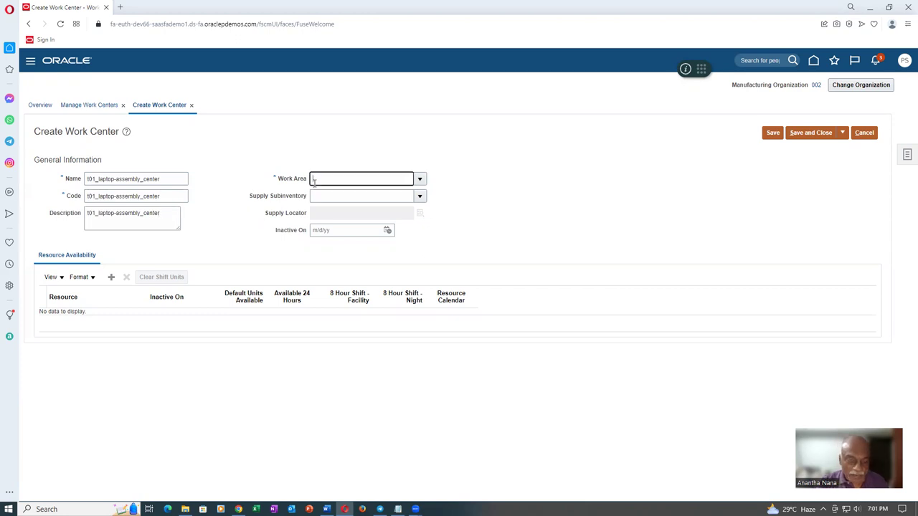
key("Tab")
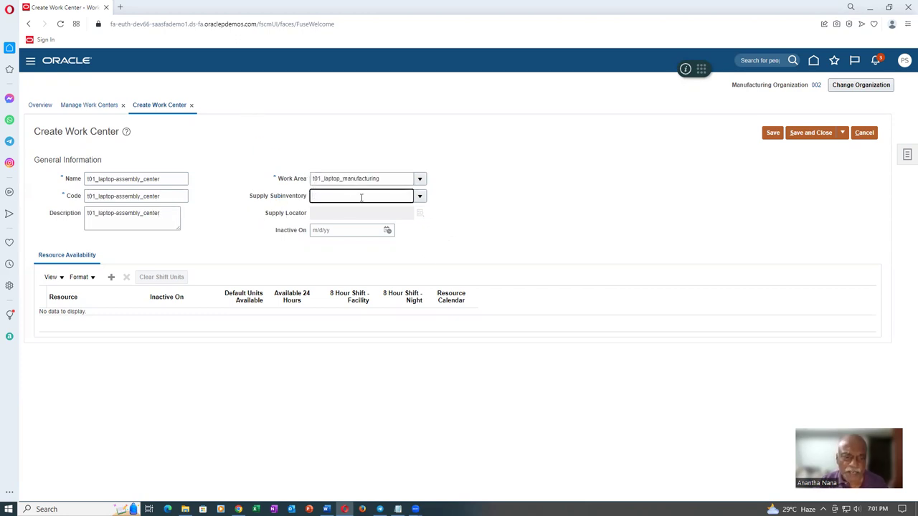
type("Stores")
key("Tab")
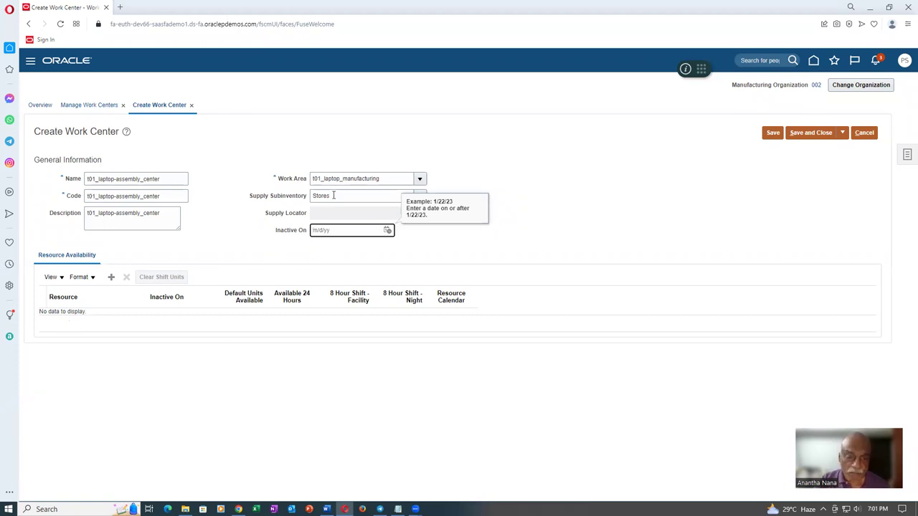
left_click(823, 136)
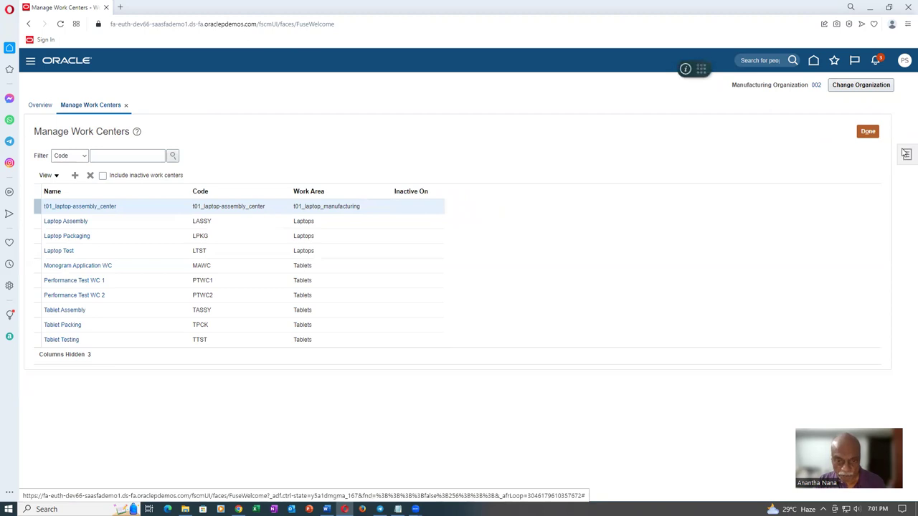
Step: Switch to the Fusion_Manufacturing_Setup Word document and look up the resources required for Bending and Cutting, then return to Oracle
key("alt+Tab")
scroll(736, 268, "down", 6)
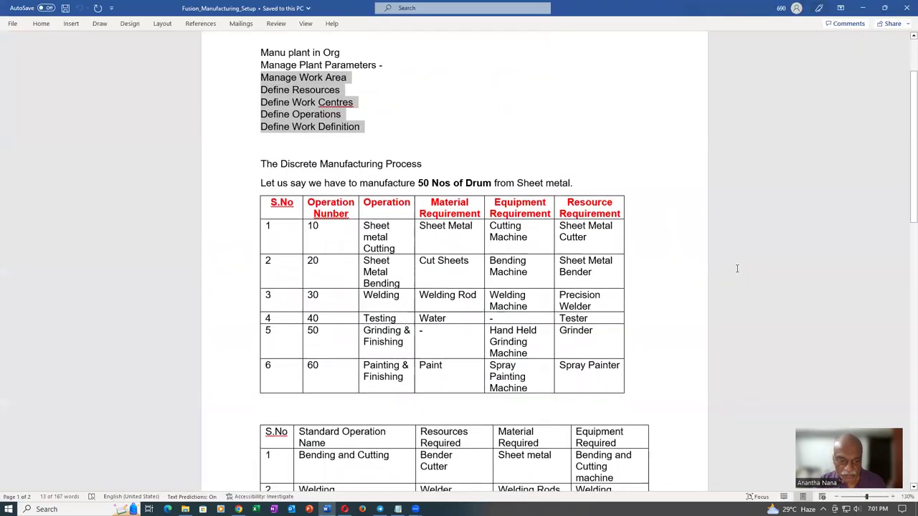
left_click(344, 267)
key("Tab")
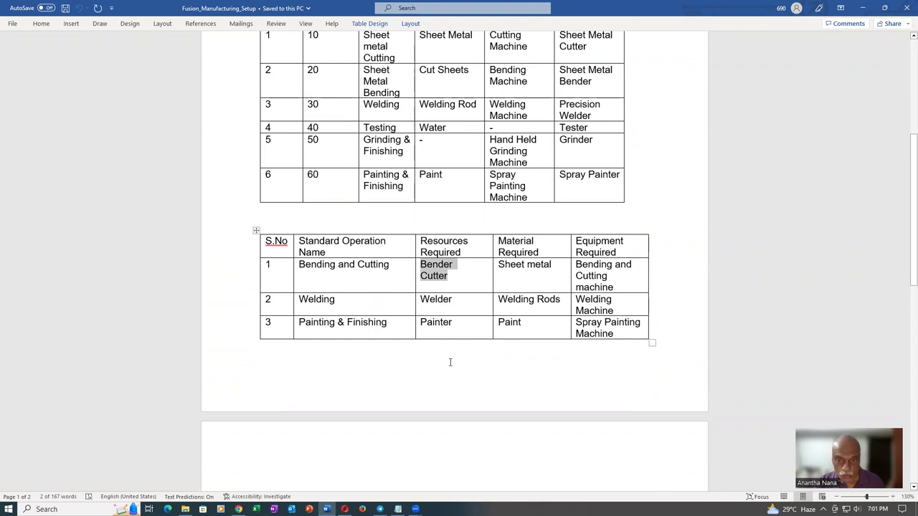
key("alt+Tab")
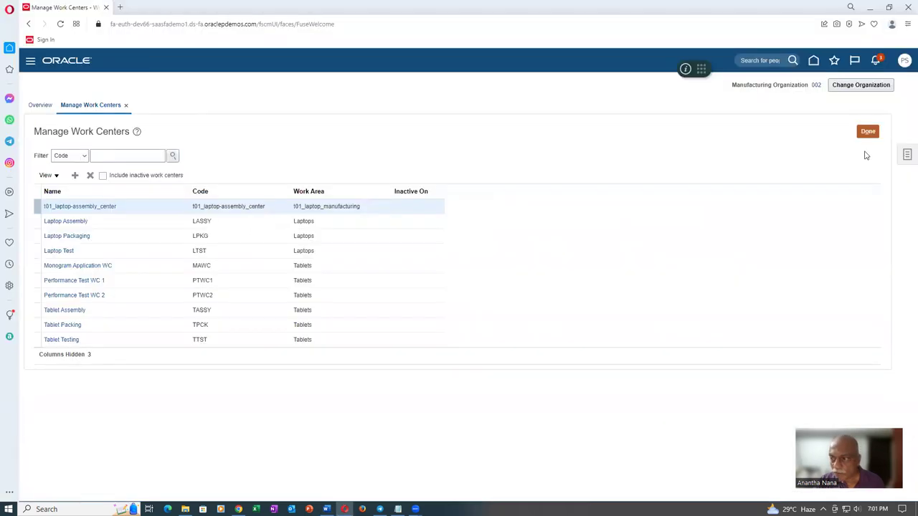
Step: Open Manage Resources from the plant setup tasks and start a resource with t01_Bender Cutter as name, code and description
left_click(906, 157)
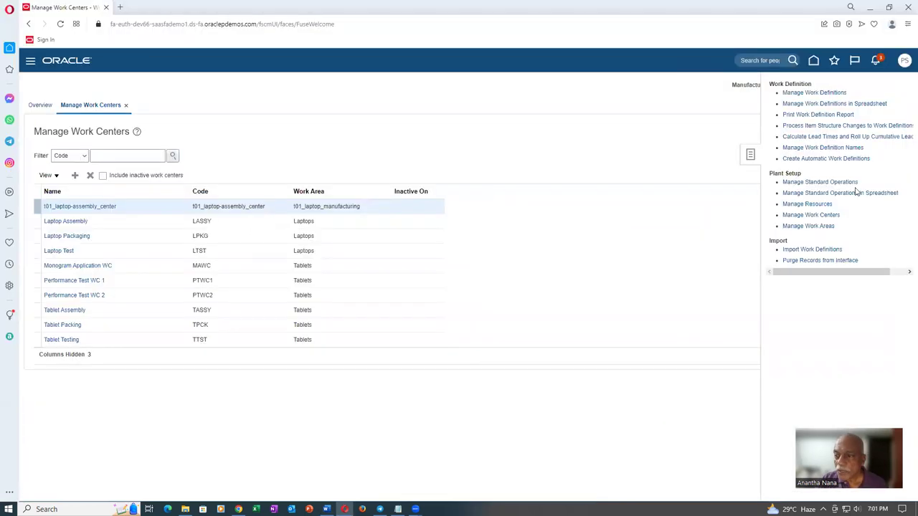
left_click(802, 205)
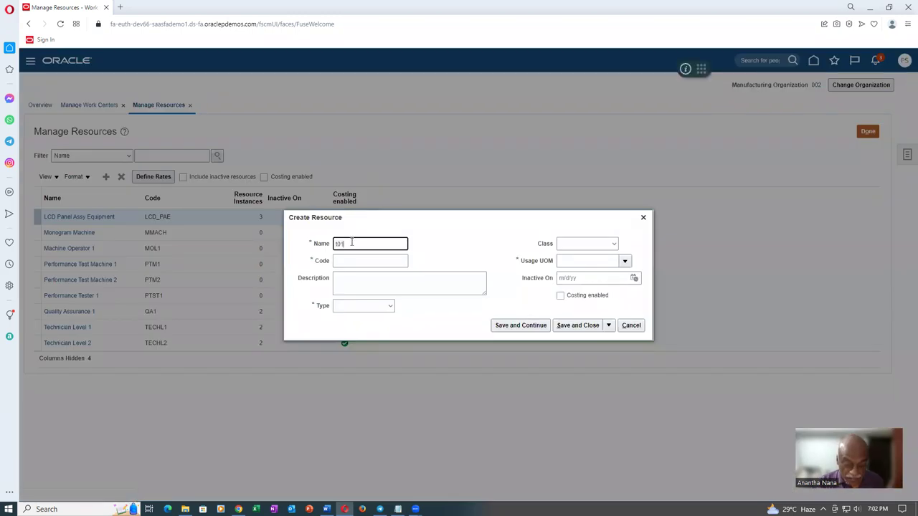
type("Bander Cutter")
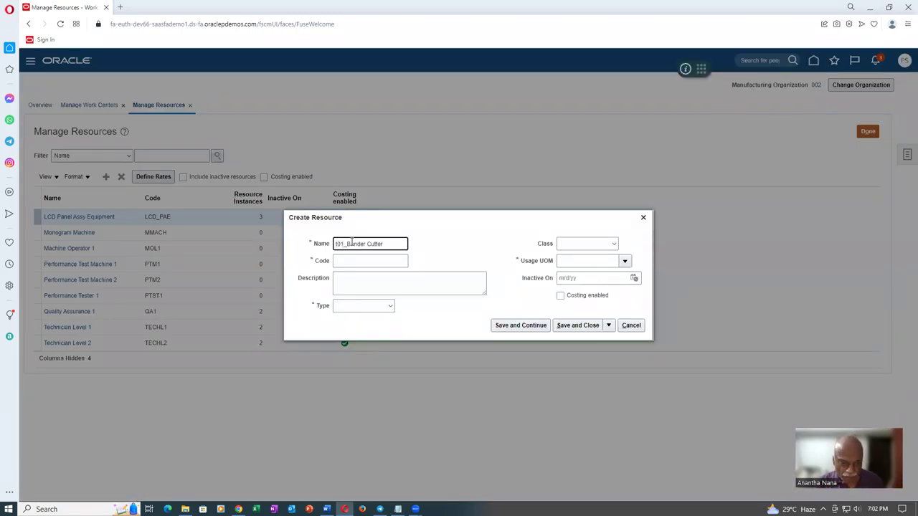
left_click_drag(384, 244, 325, 260)
key("ctrl+c")
left_click(337, 261)
key("ctrl+v")
left_click(346, 289)
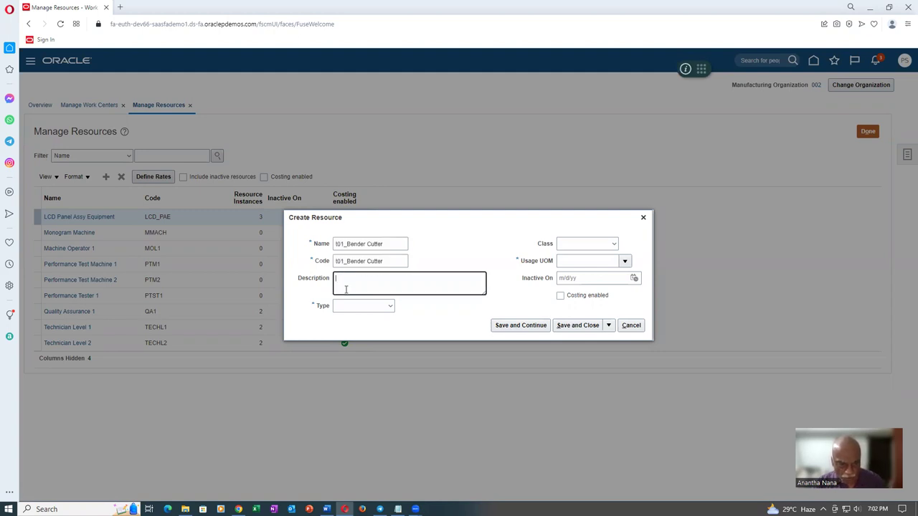
key("ctrl+v")
Step: Set the bender cutter resource's type to Labor and usage UOM to Ea, then save it and start another resource
left_click(352, 306)
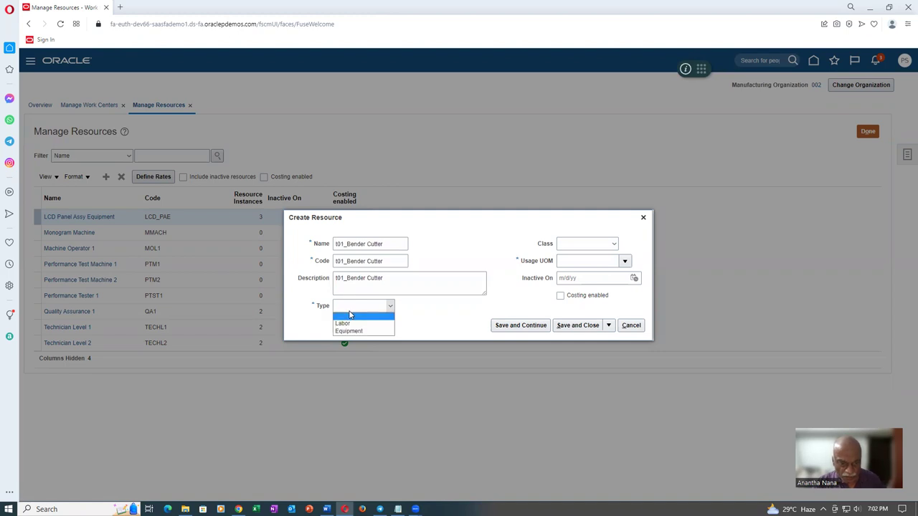
left_click(350, 322)
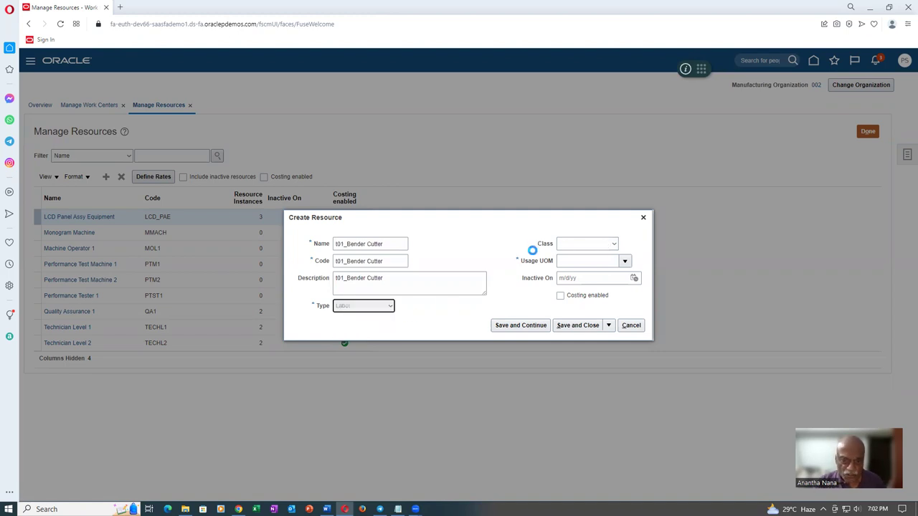
left_click(584, 243)
left_click(585, 244)
left_click(580, 261)
type("Ea")
key("Tab")
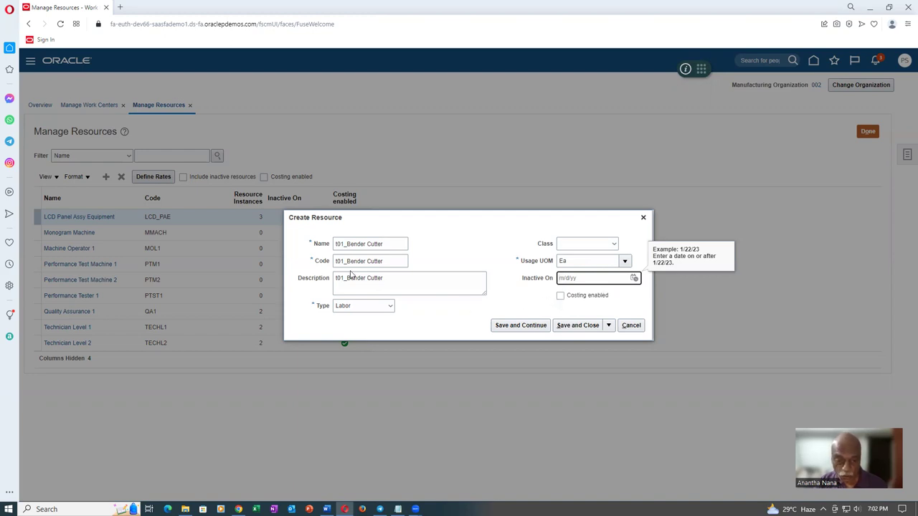
left_click(609, 326)
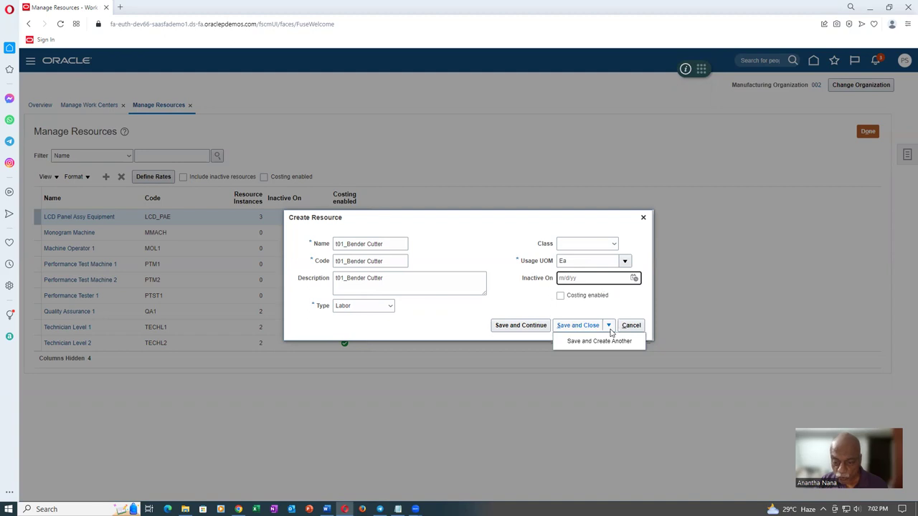
left_click(601, 341)
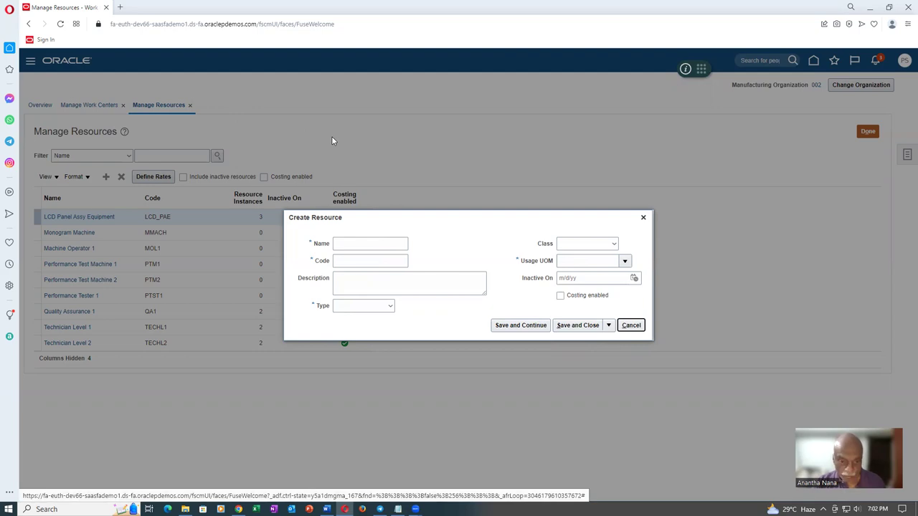
Step: Look up the resource required for Welding in the Word document's standard operations table and return to Oracle
key("alt+Tab")
left_click(370, 300)
key("Tab")
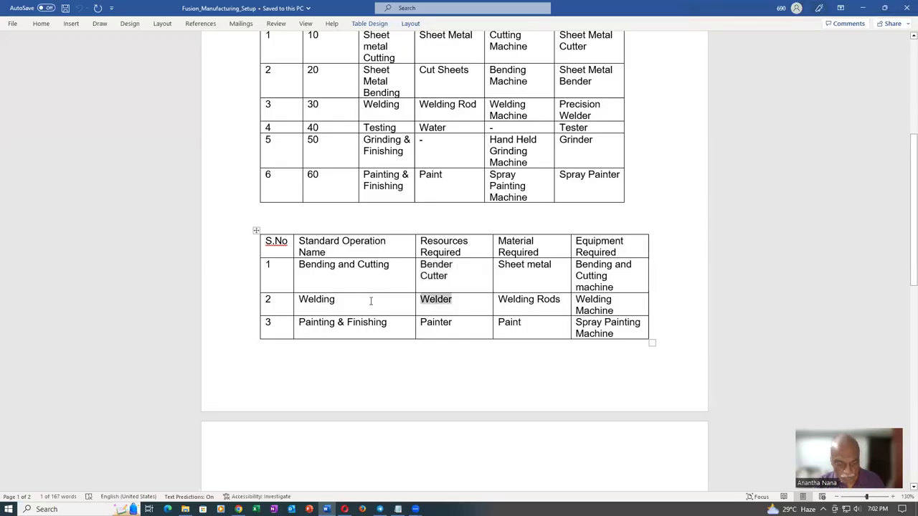
key("alt+Tab")
Step: Enter t01_Welder as the new resource's name, code and description
left_click(340, 243)
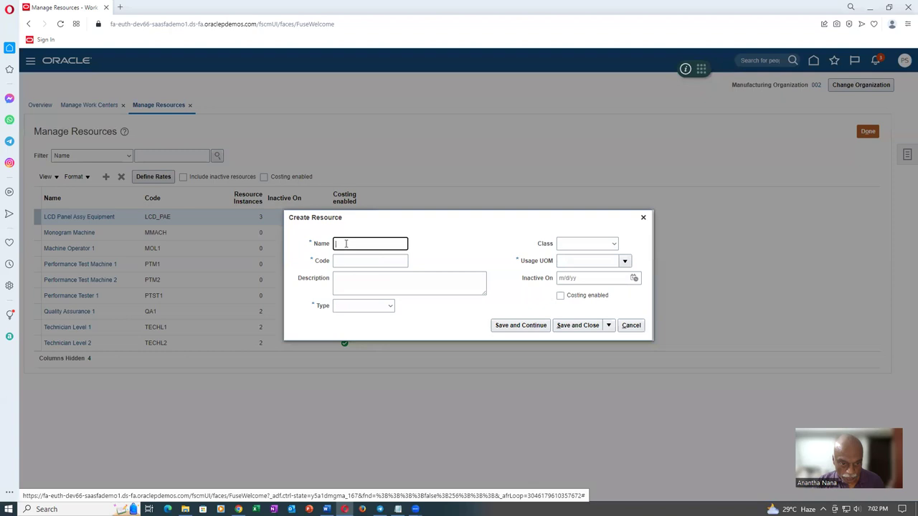
key("ctrl+v")
left_click_drag(373, 242, 288, 268)
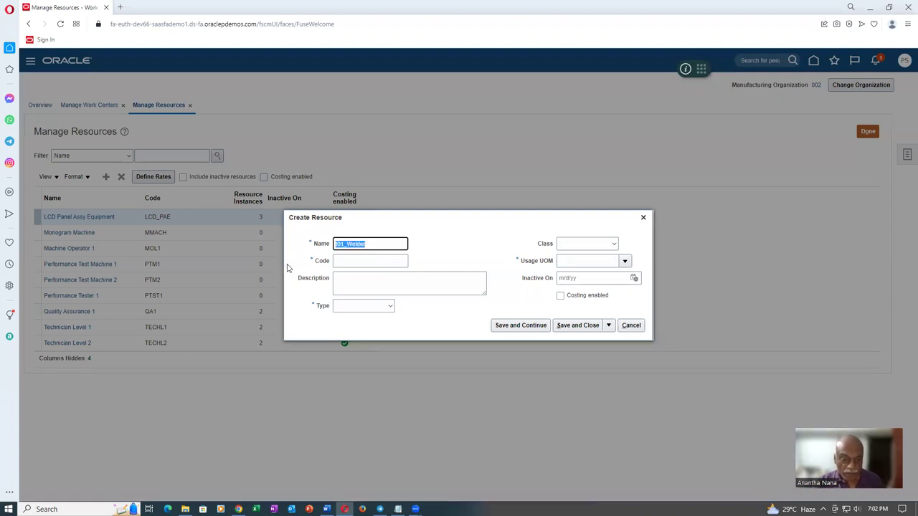
left_click(344, 261)
key("ctrl+v")
left_click(352, 279)
key("ctrl+v")
Step: Set the welder resource's type to Labor and usage UOM to Ea, then save it and start another resource
left_click(362, 305)
left_click(354, 322)
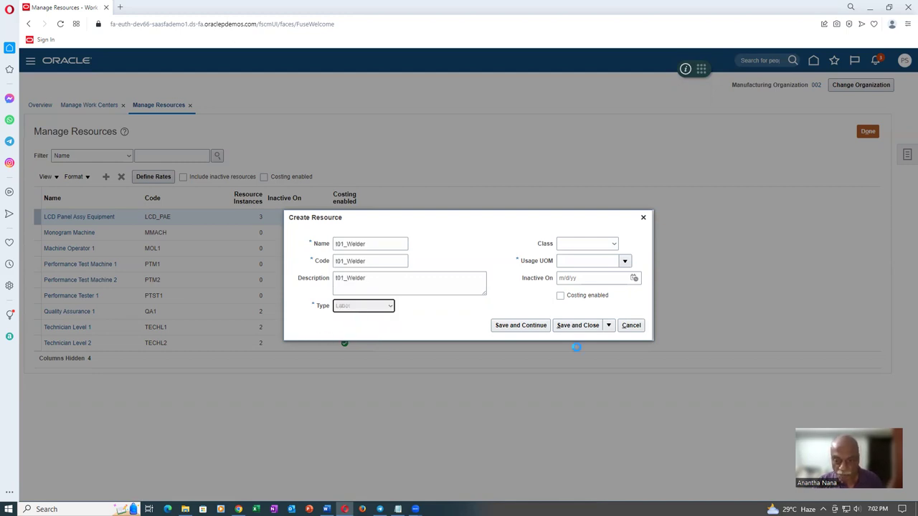
left_click(570, 263)
type("E")
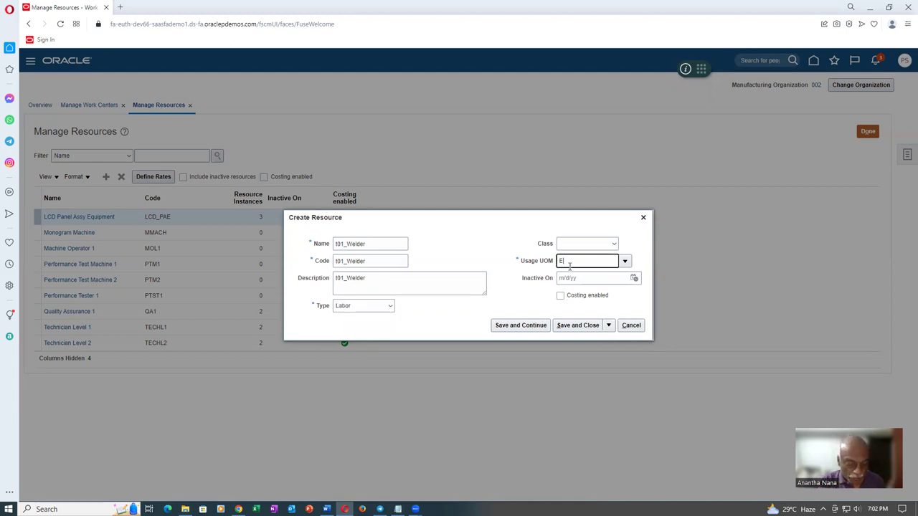
type("a")
key("Tab")
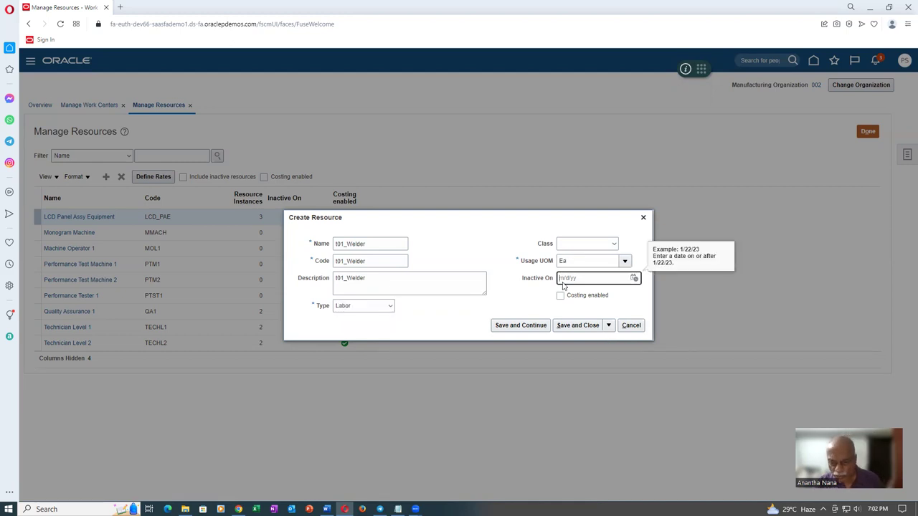
left_click(608, 325)
left_click(603, 342)
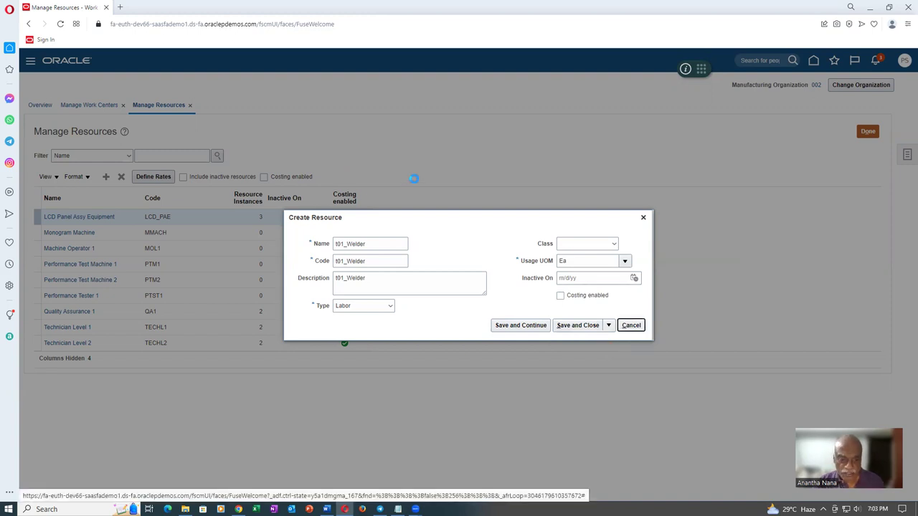
Step: Look up the resource required for Painting & Finishing in the Word document's table and return to Oracle
key("alt+Tab")
key("Down")
key("shift+Home")
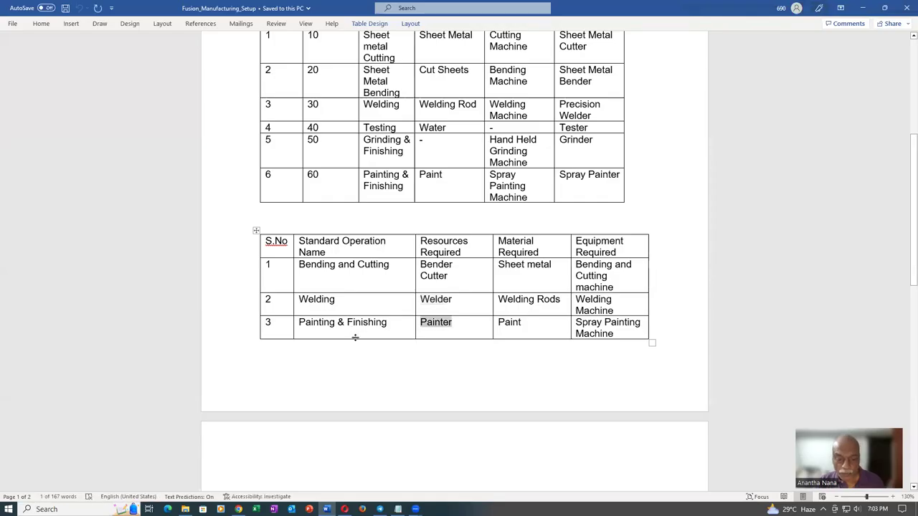
key("alt+Tab")
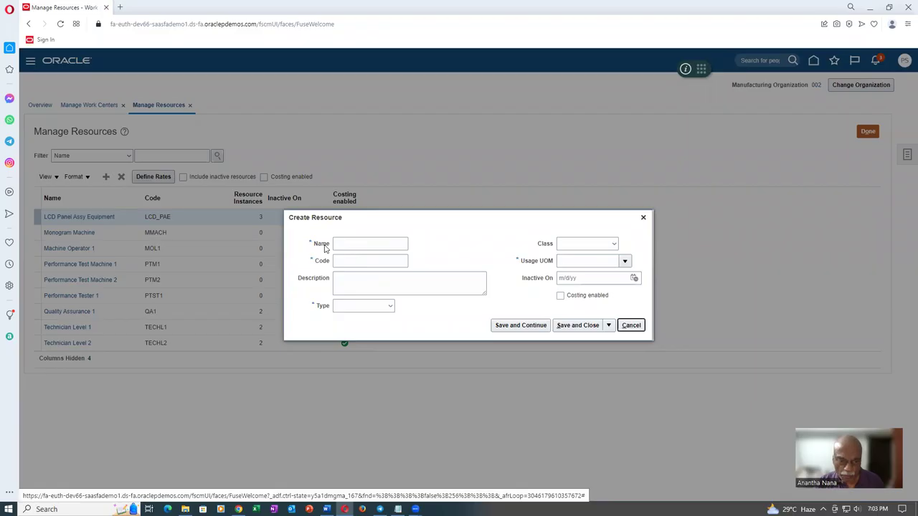
Step: Enter t01_Painter as the new resource's name, code and description
left_click(345, 242)
type("101")
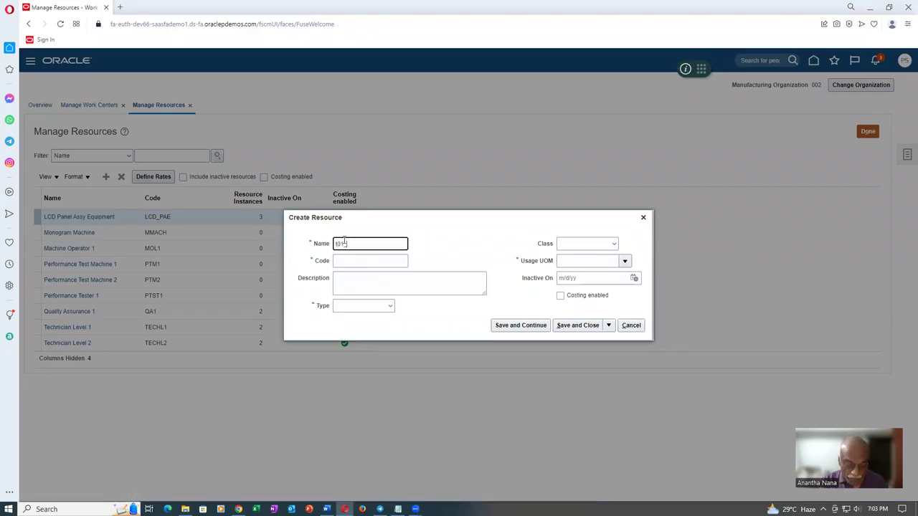
type("_Painter")
key("ctrl+a")
key("ctrl+c")
left_click(339, 263)
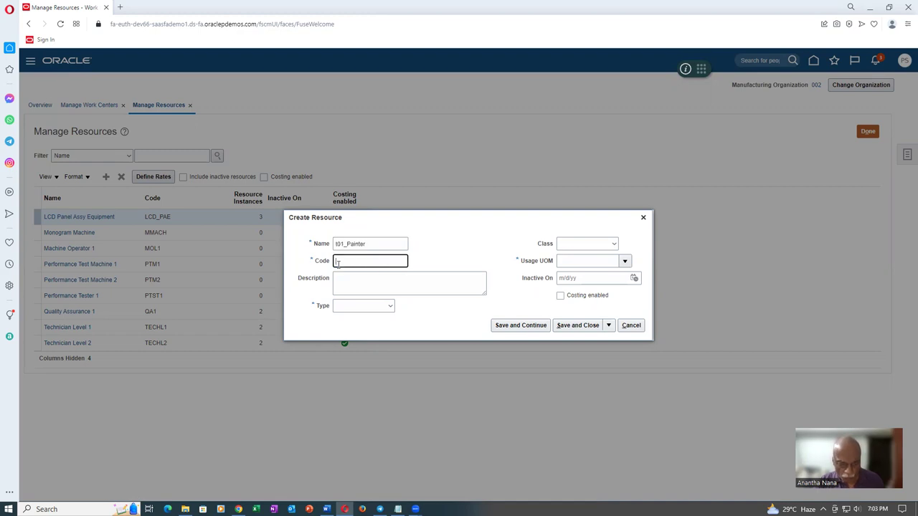
key("ctrl+v")
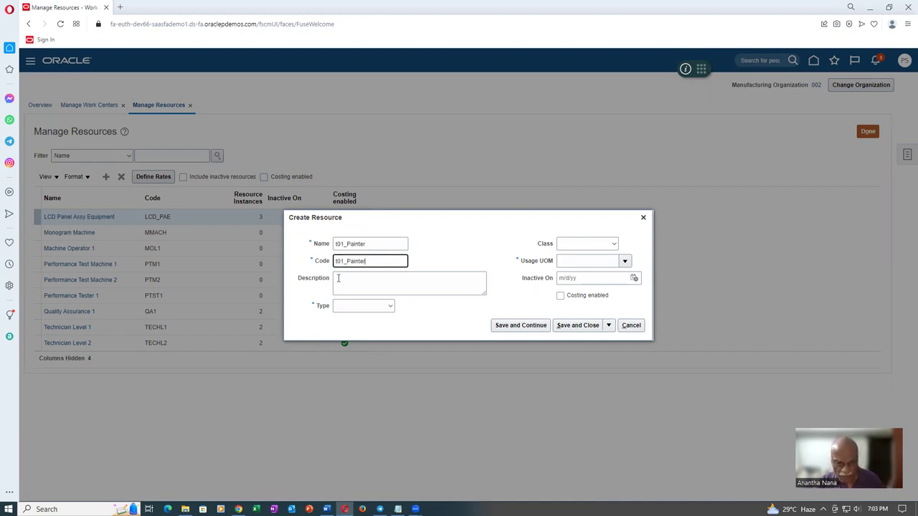
left_click(343, 285)
key("ctrl+v")
Step: Set the painter resource's type to Labor and usage UOM to Ea, and save and close it
left_click(345, 306)
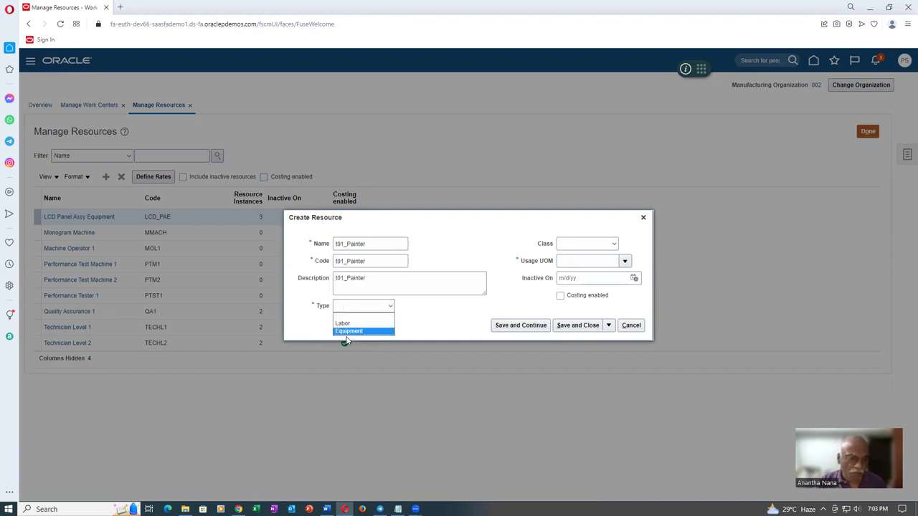
left_click(346, 324)
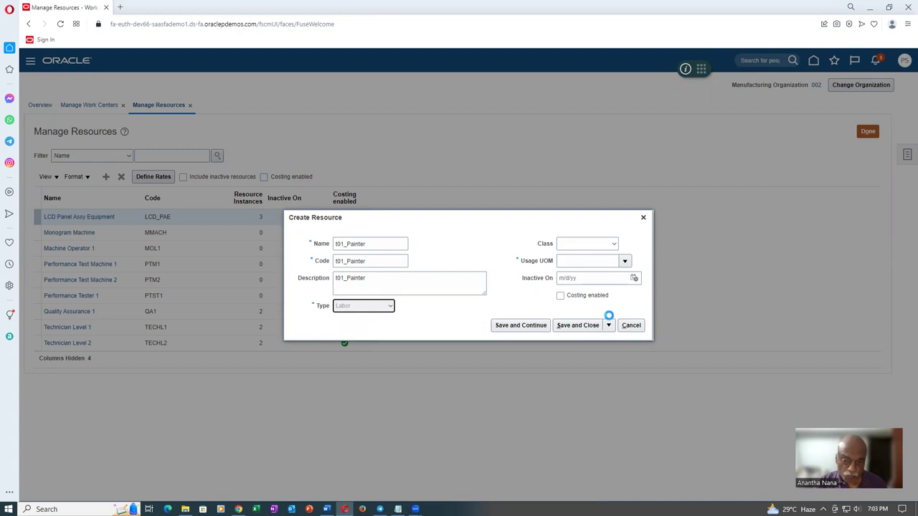
left_click(586, 262)
type("Ea")
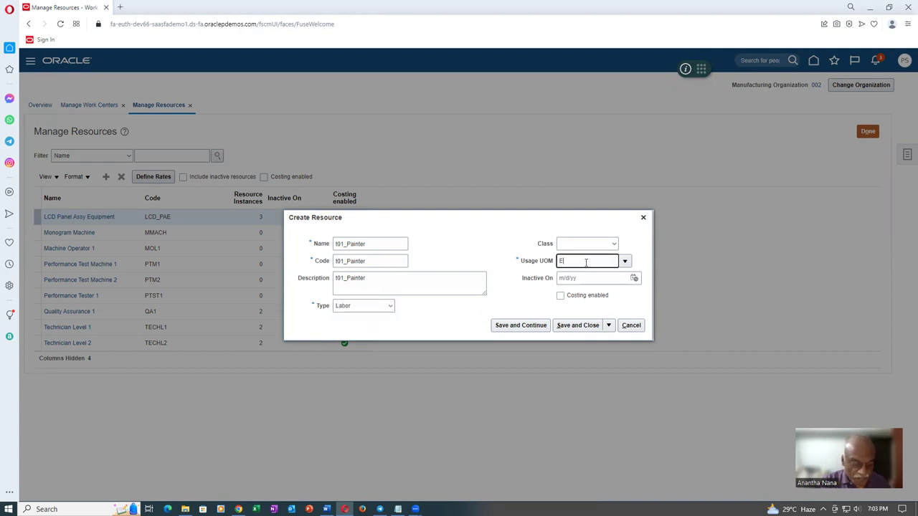
key("Tab")
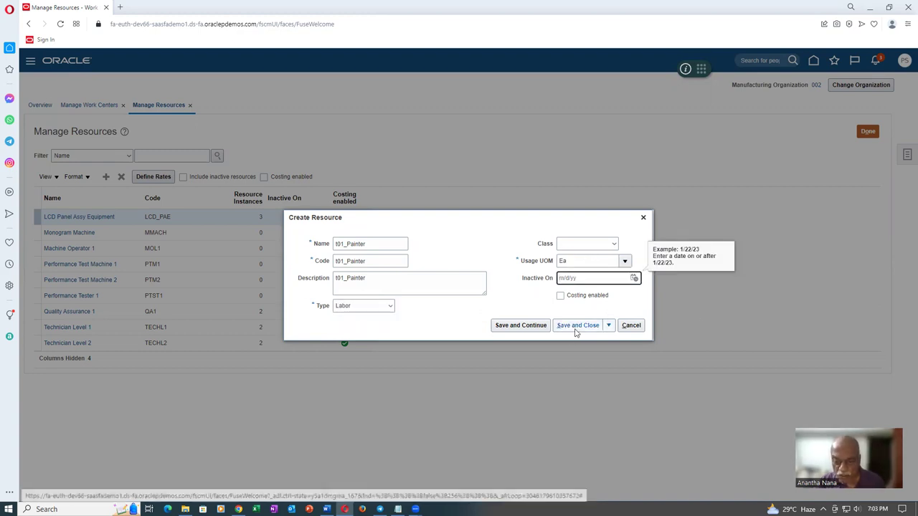
left_click(578, 326)
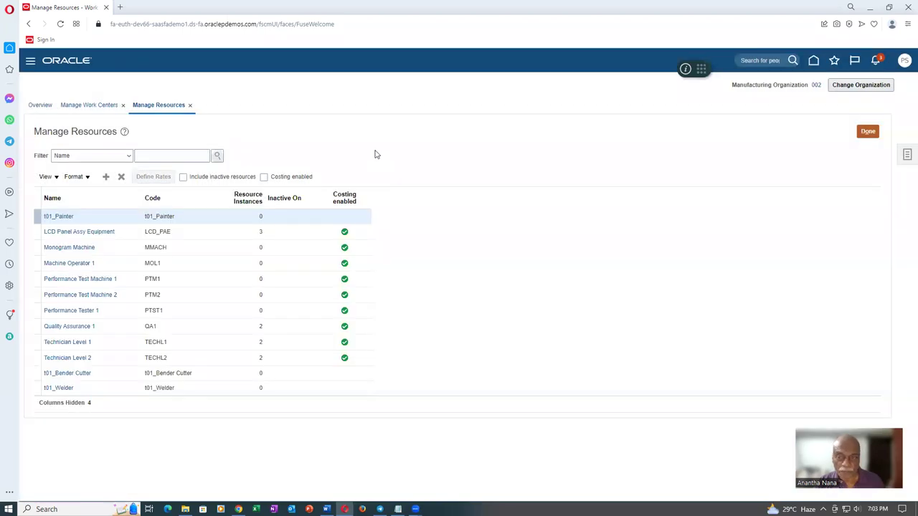
Step: Finish managing resources, filter the work centers by code t01 and open t01_laptop-assembly_center for editing
left_click(865, 133)
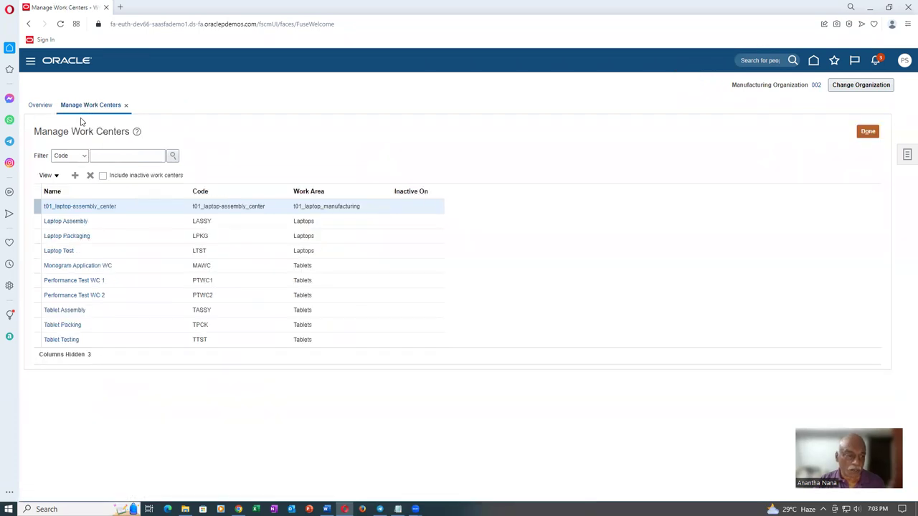
left_click(111, 157)
type("10")
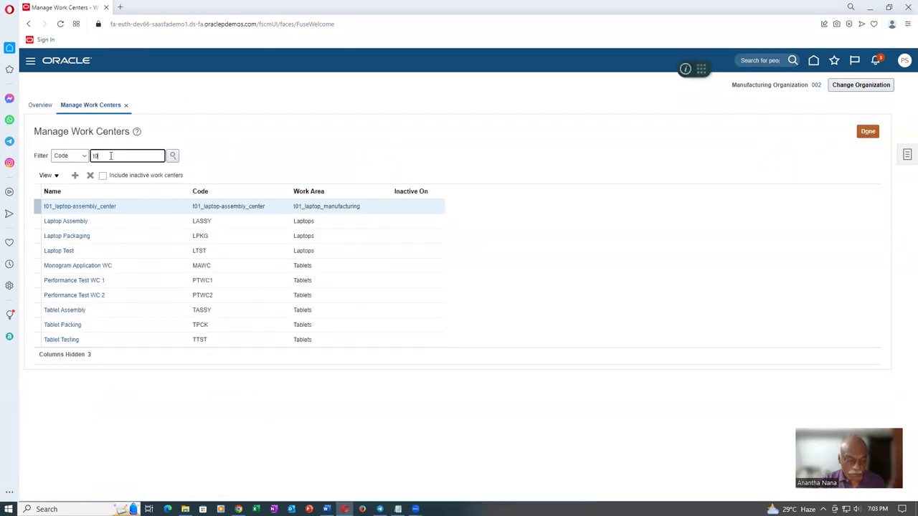
type("1")
left_click(174, 157)
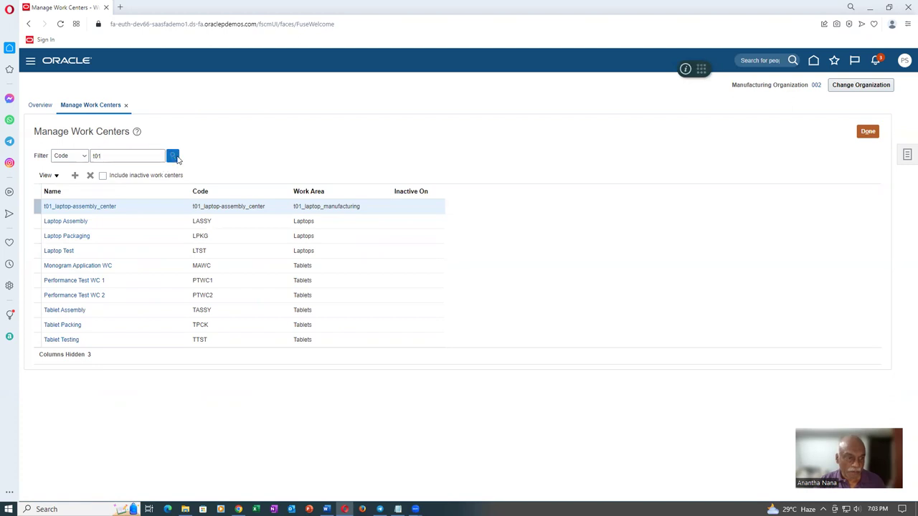
left_click(70, 208)
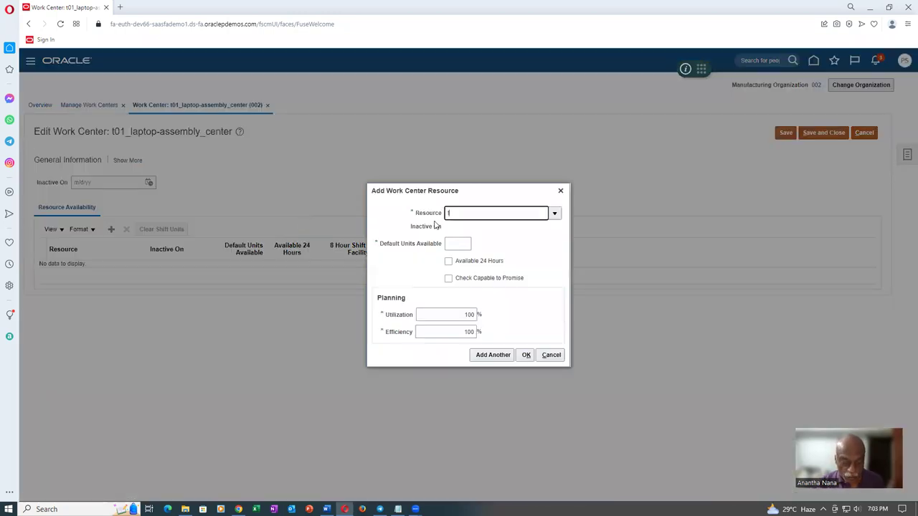
Step: Add t01_Bender Cutter to the work center with 10 default units available around the clock, and start another resource
key("Tab")
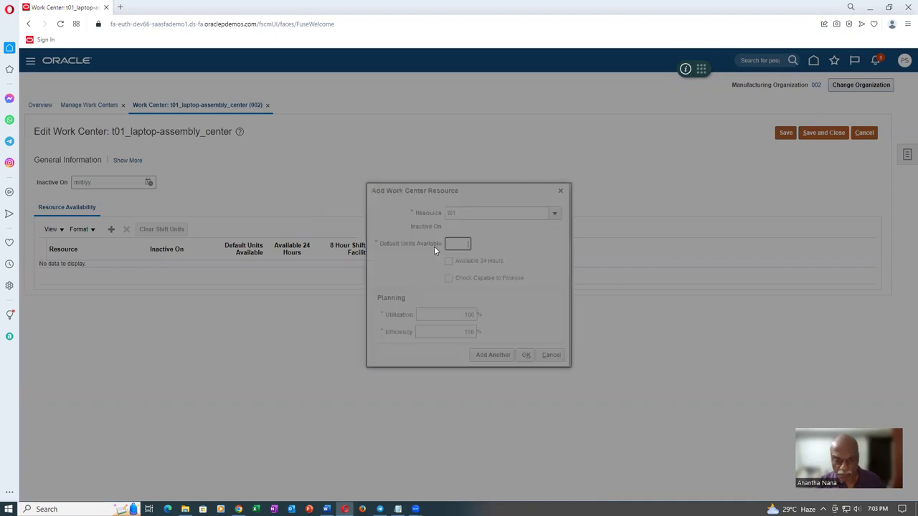
left_click(425, 302)
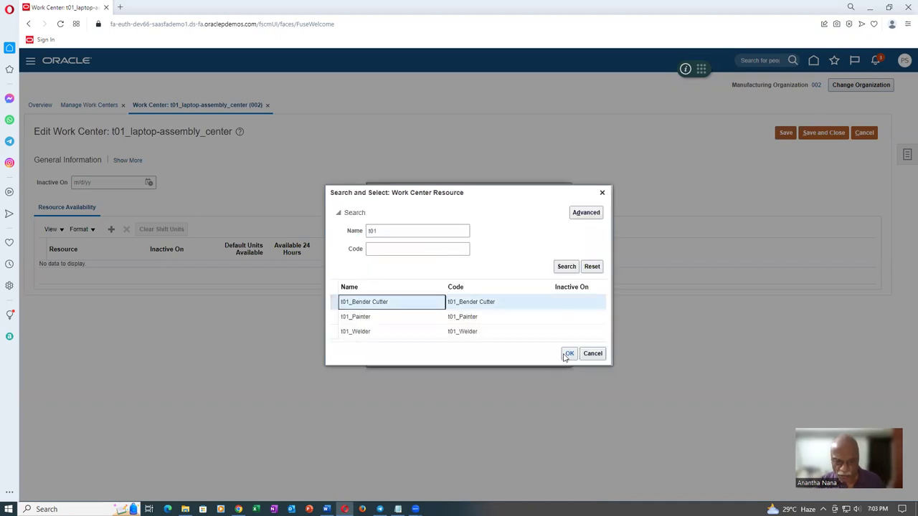
left_click(570, 353)
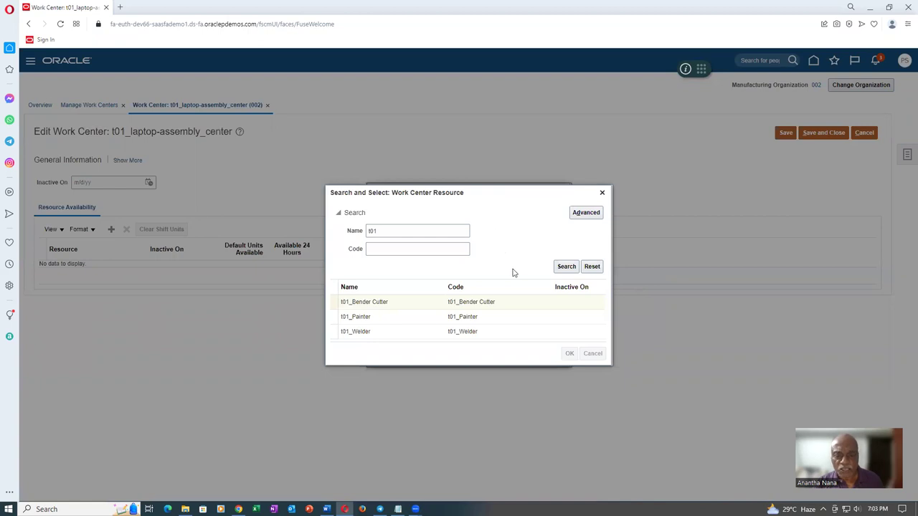
left_click(456, 244)
type("10")
key("Tab")
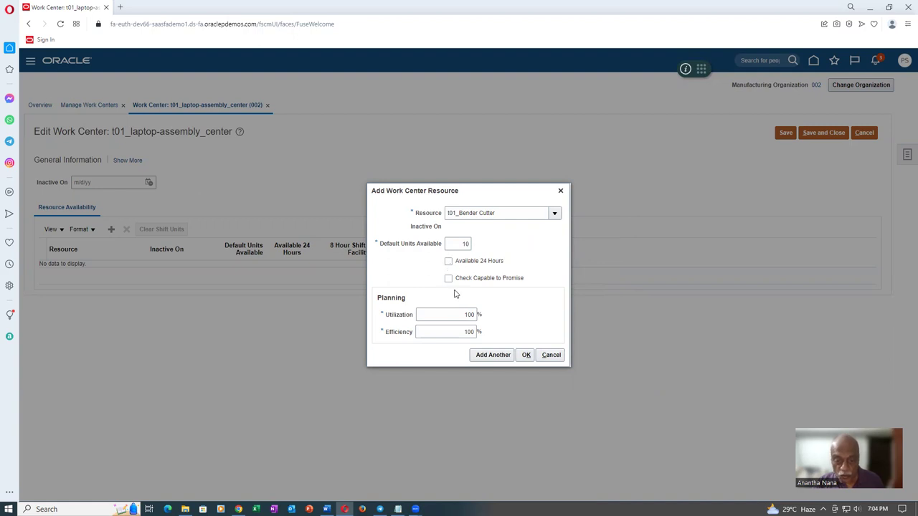
left_click(448, 262)
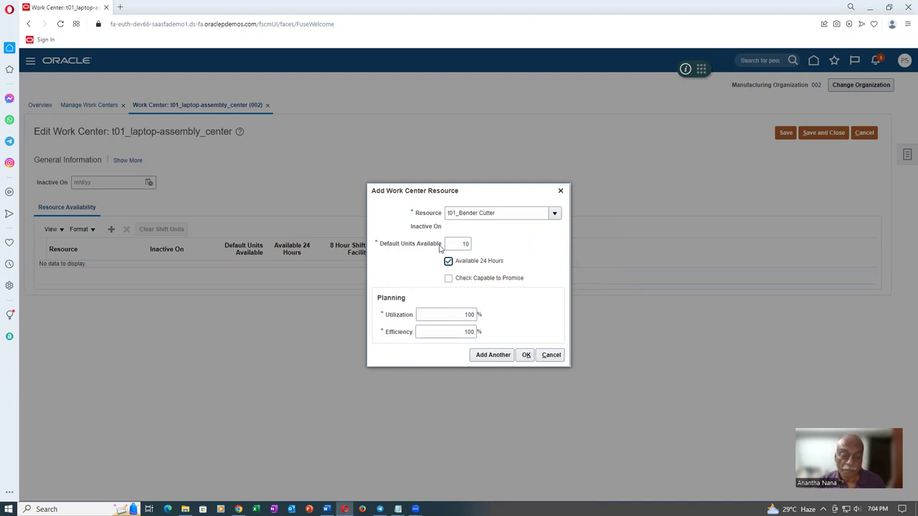
left_click(497, 359)
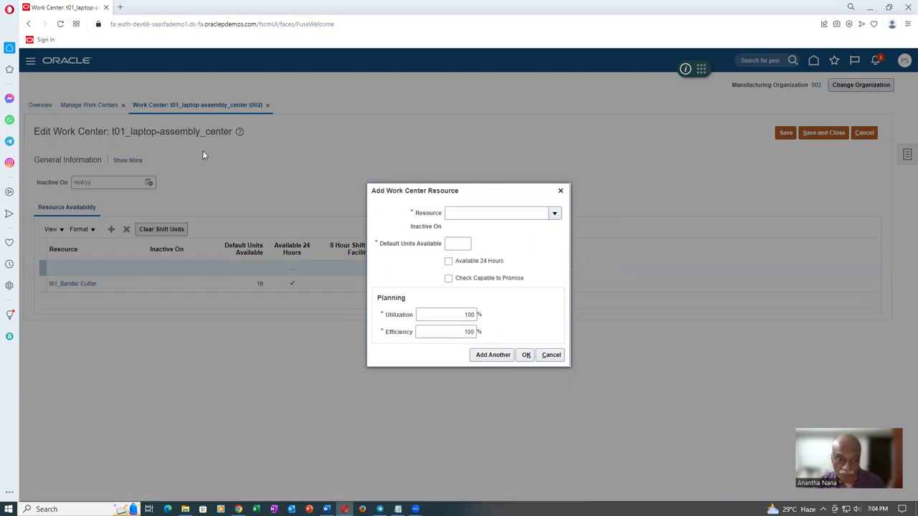
Step: Add t01_Welder to the work center with 10 default units and 24-hour availability, and start another resource
left_click(473, 212)
type("t01")
key("Tab")
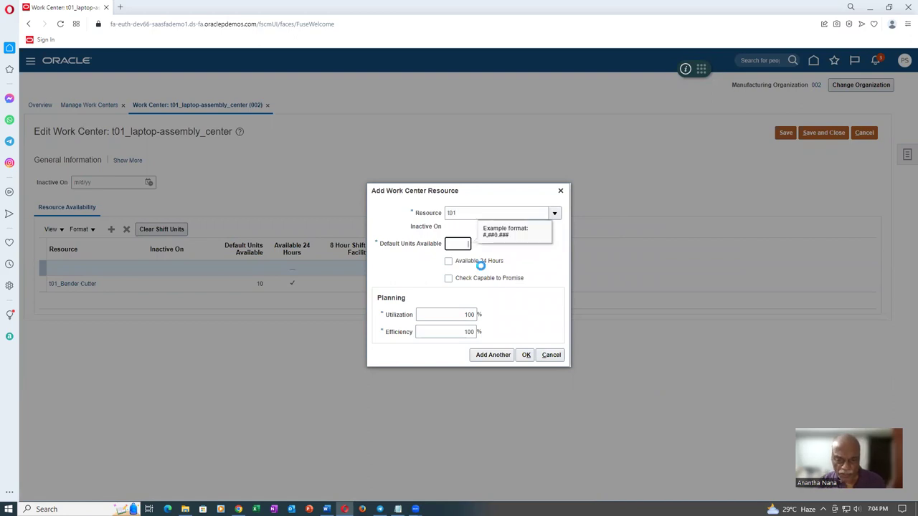
left_click(418, 332)
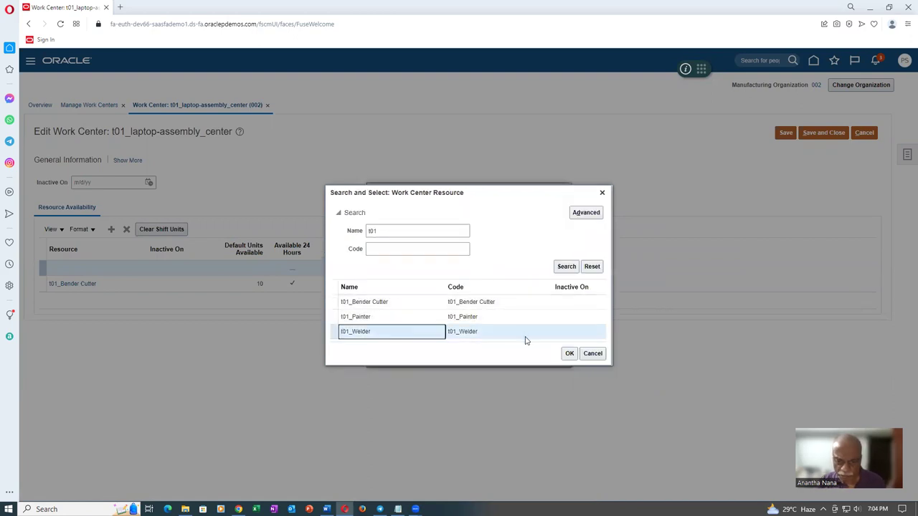
left_click(569, 354)
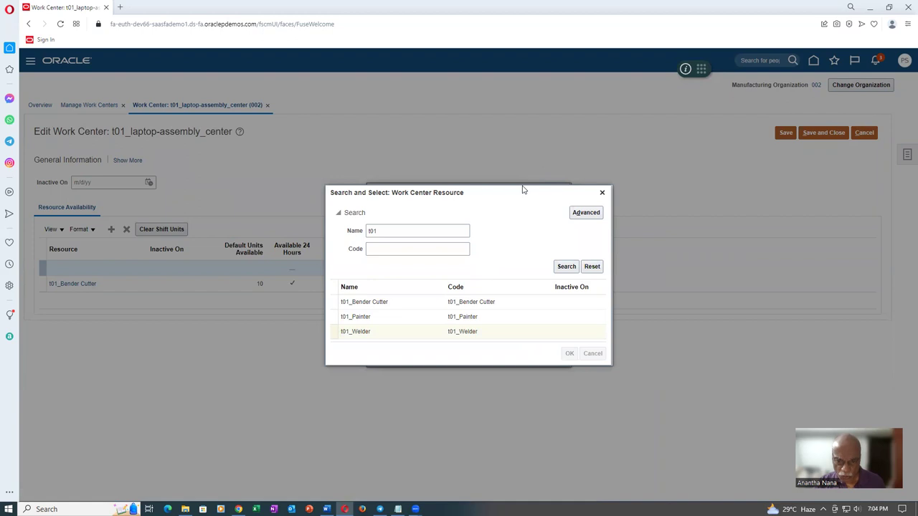
left_click(466, 244)
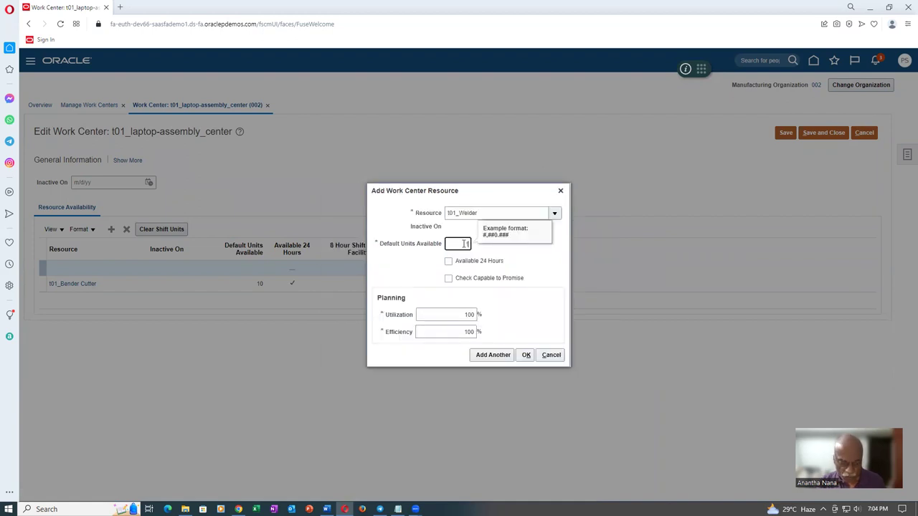
key("Tab")
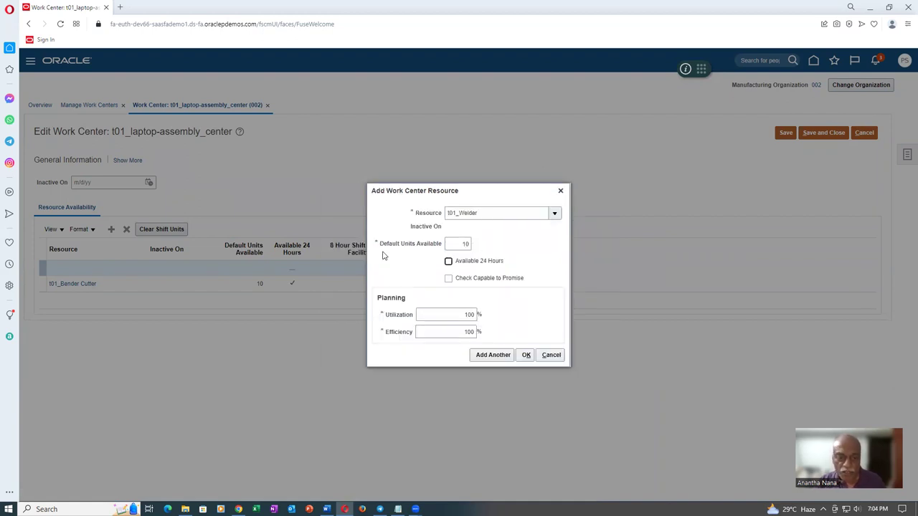
left_click(448, 262)
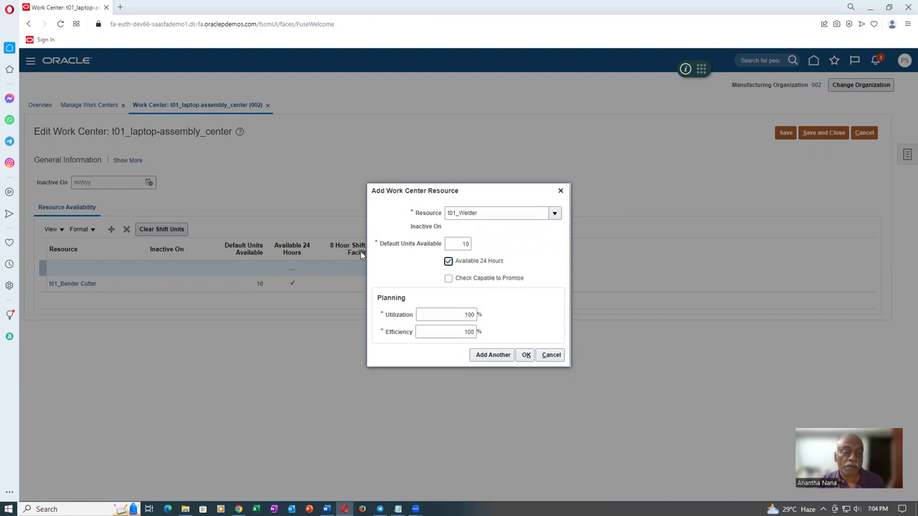
left_click(491, 355)
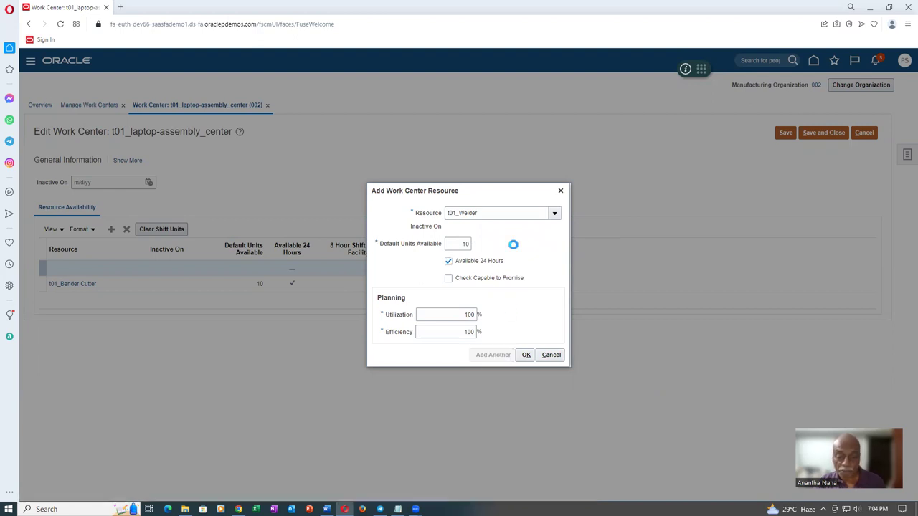
Step: Add t01_Painter with 10 default units and 24-hour availability, and save and close the work center
left_click(475, 214)
type("t01")
key("Tab")
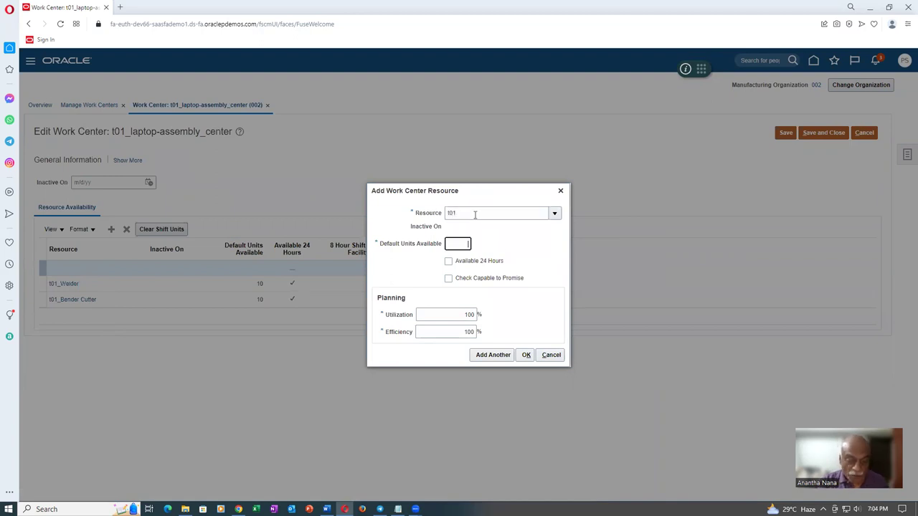
left_click(417, 320)
left_click(566, 353)
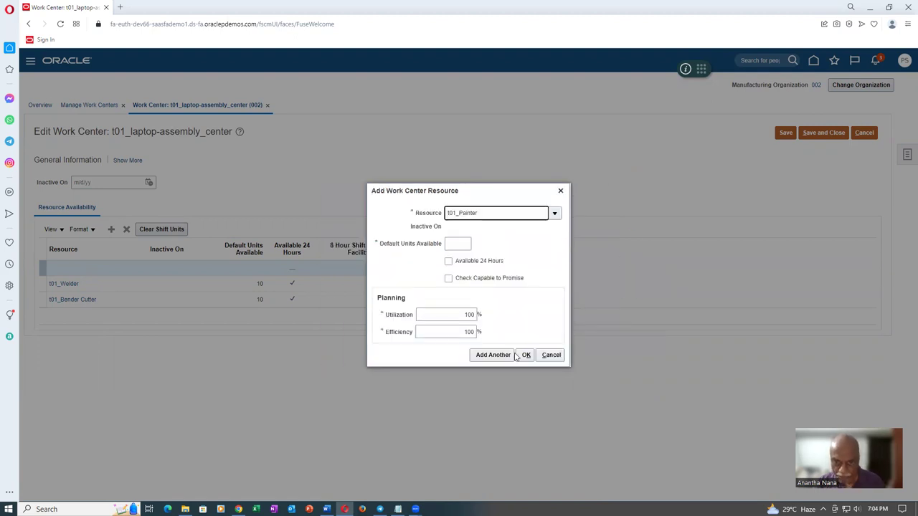
left_click(453, 246)
type("10")
left_click(448, 260)
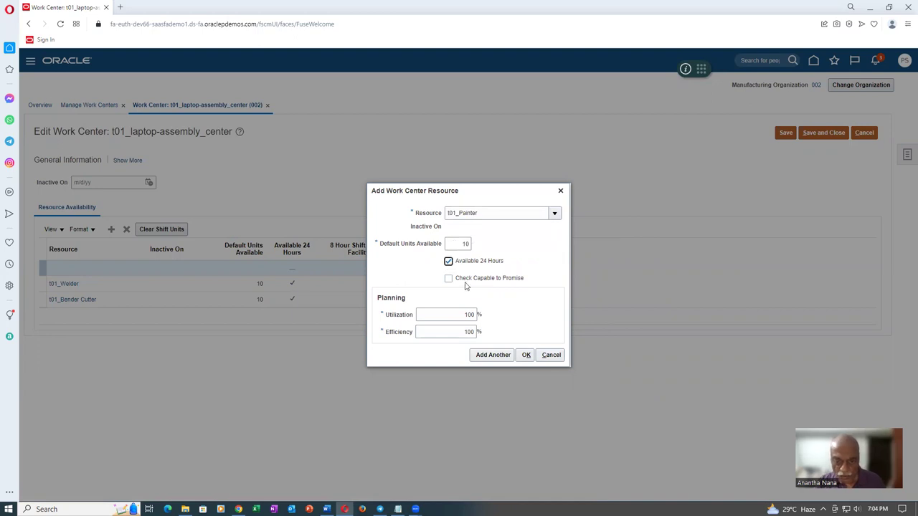
left_click(527, 356)
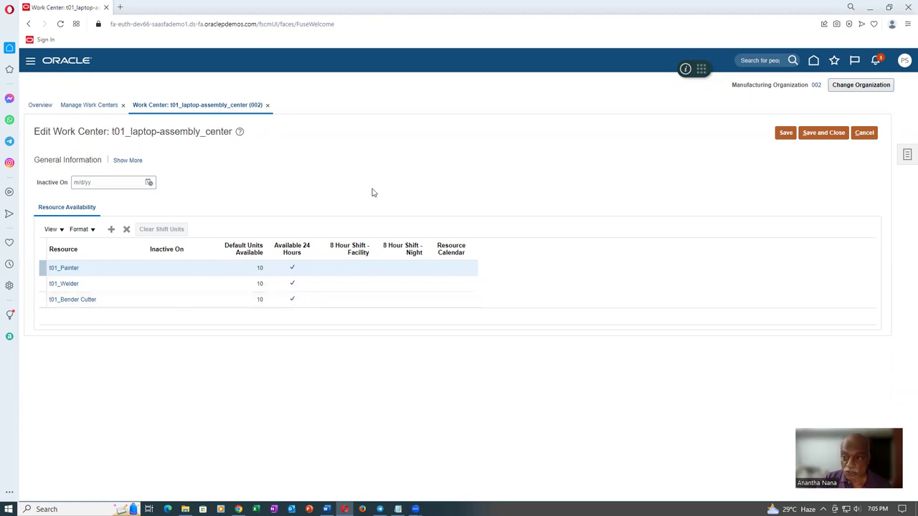
left_click(826, 132)
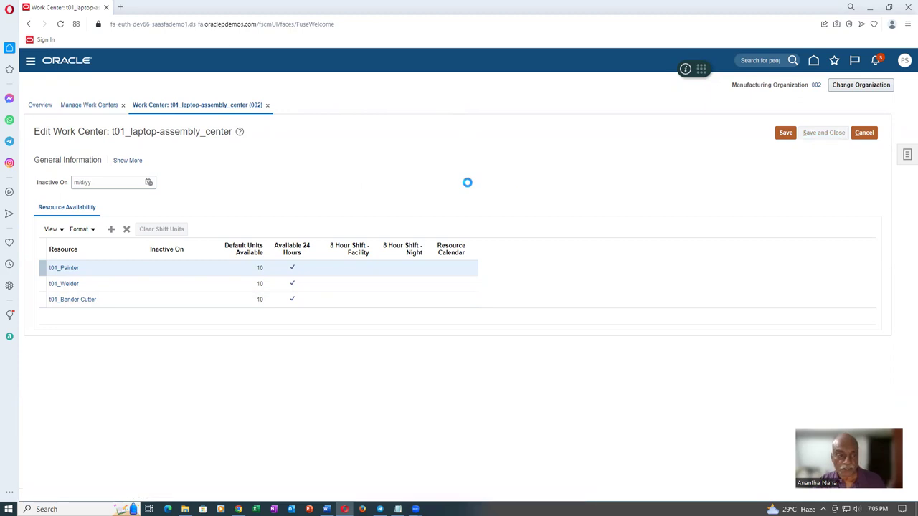
Step: Review the Bending and Cutting, Welding, and Painting & Finishing rows in the Word document and open Manage Standard Operations in Oracle
key("alt+Tab")
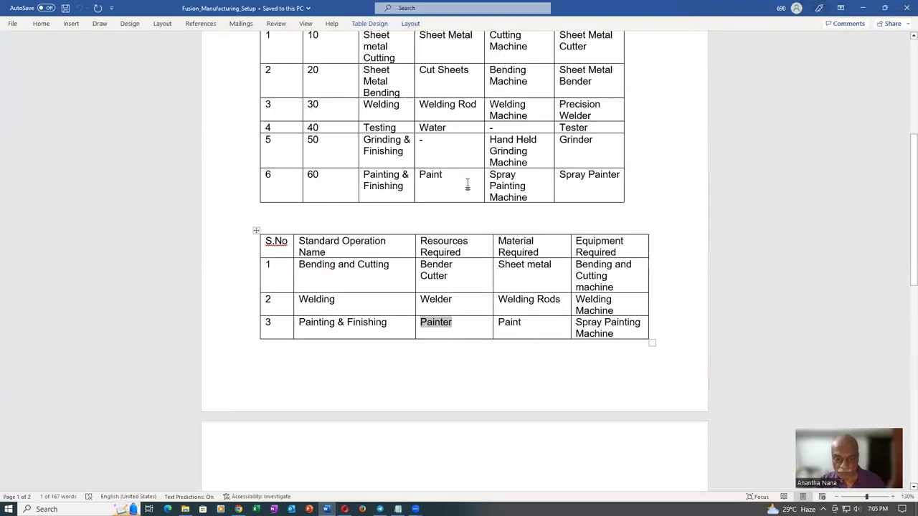
key("alt+Tab")
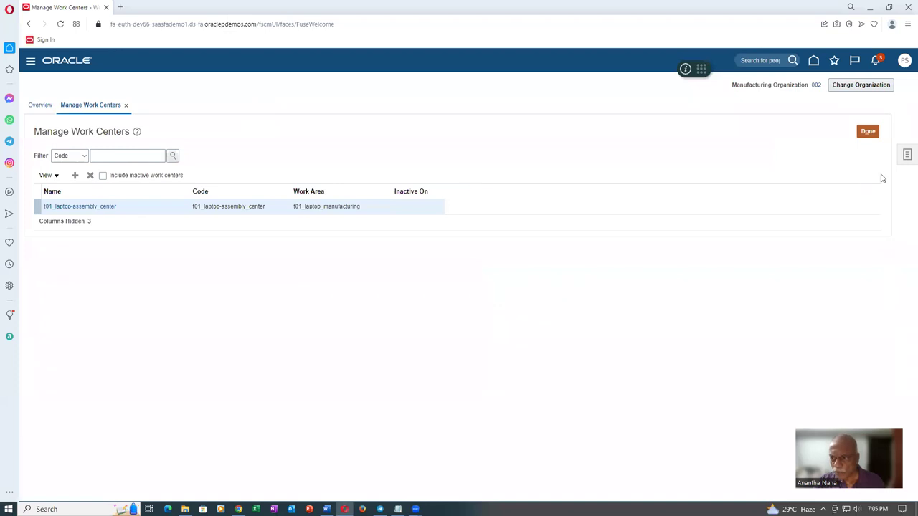
left_click(906, 157)
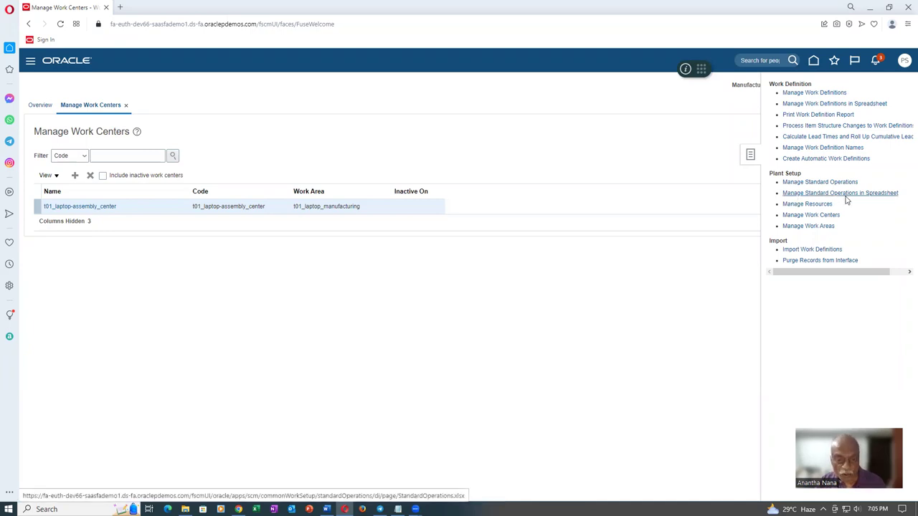
key("alt+Tab")
left_click(225, 272)
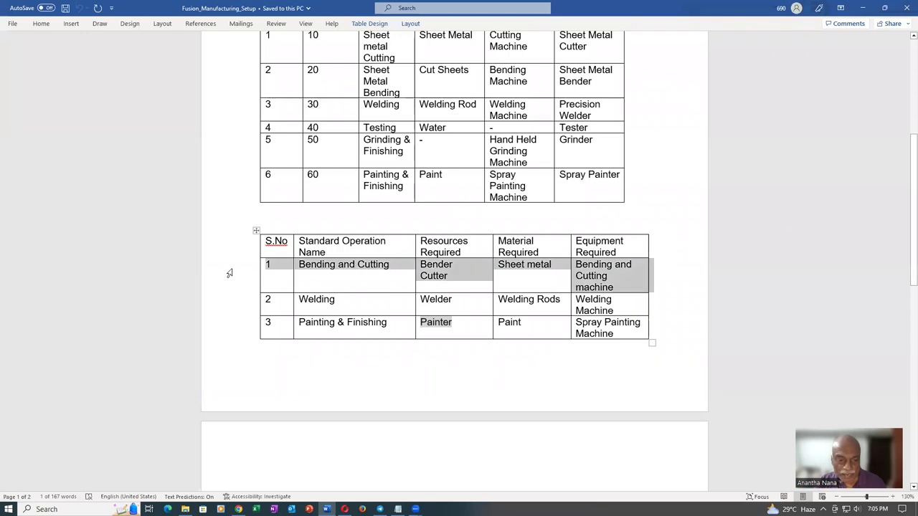
left_click(225, 309)
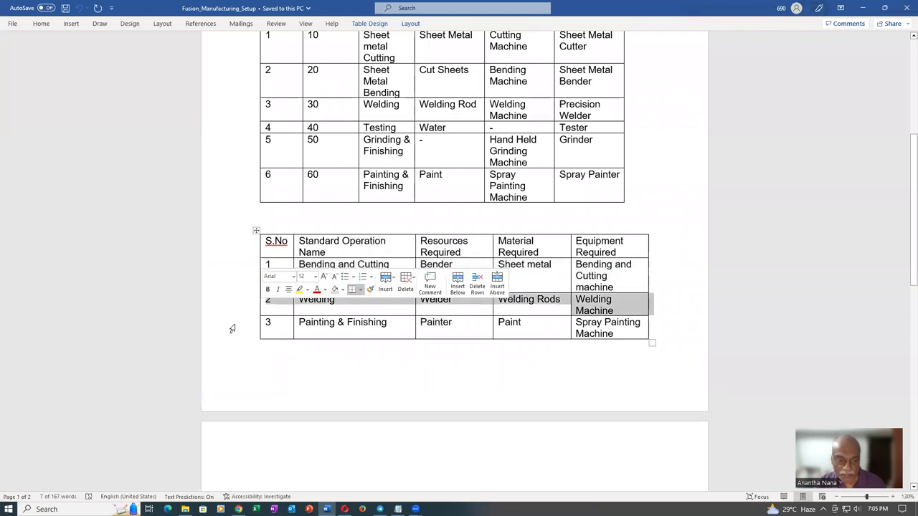
left_click(232, 328)
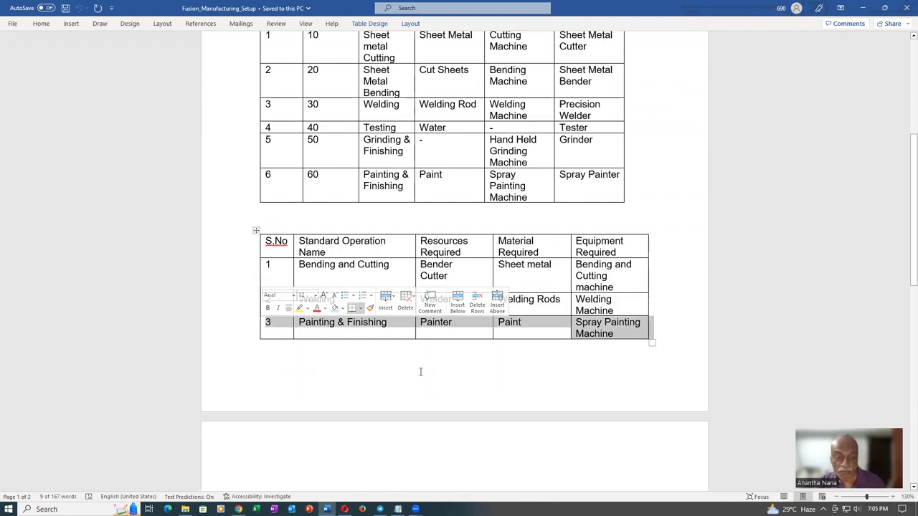
key("alt+Tab")
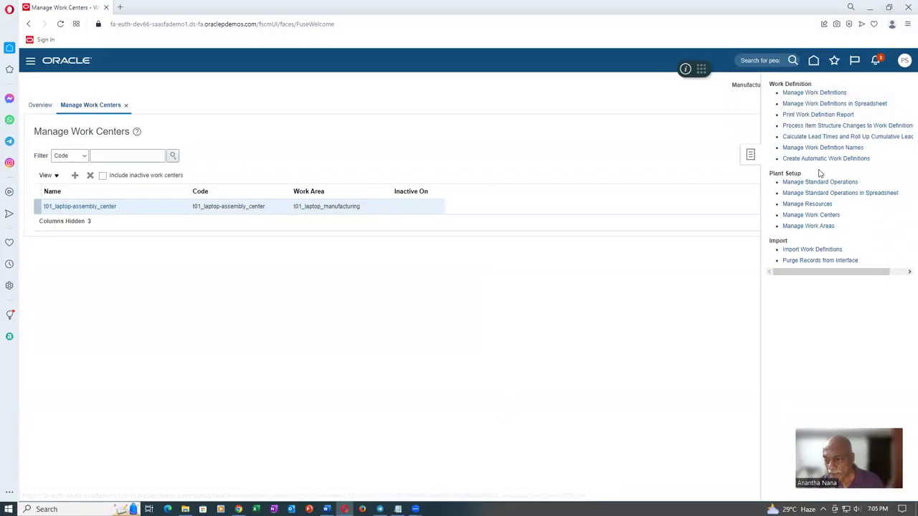
left_click(817, 182)
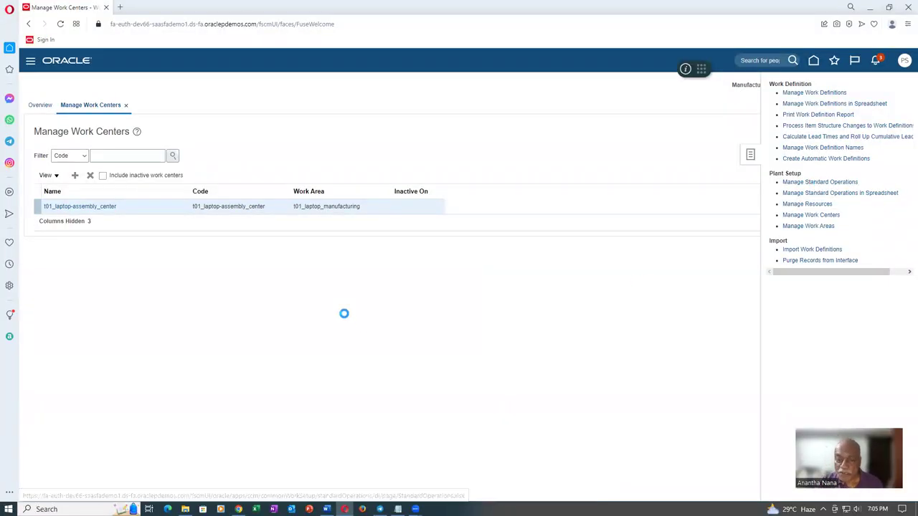
Step: Start a new In-house standard operation and enter t01_beding_cutting as its name, code and description
left_click(75, 175)
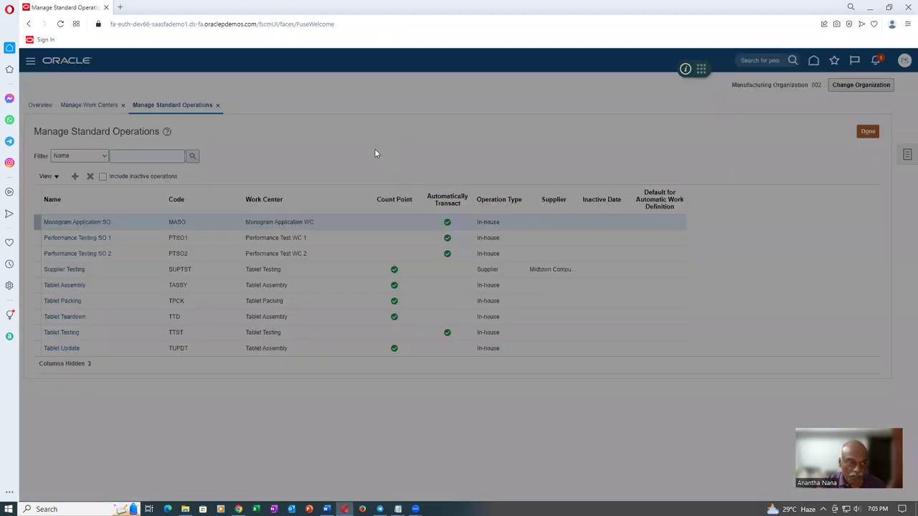
left_click(345, 192)
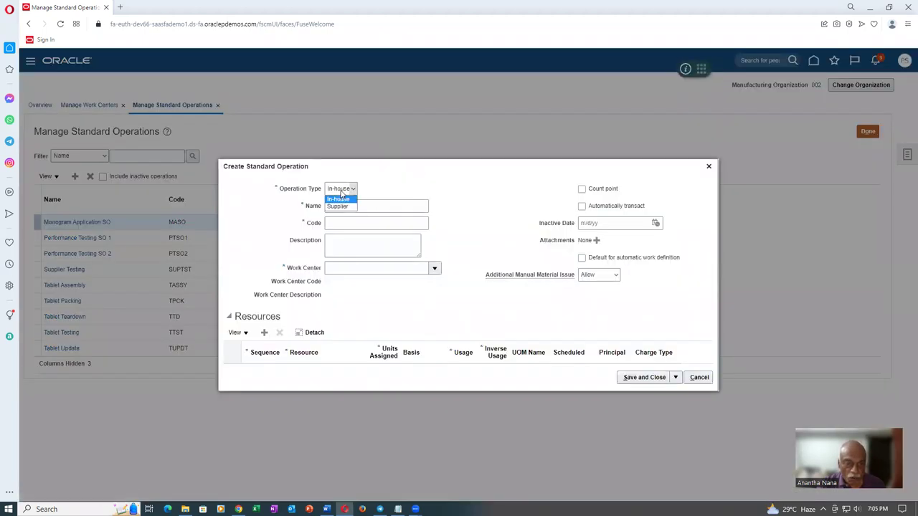
left_click(398, 188)
left_click(334, 191)
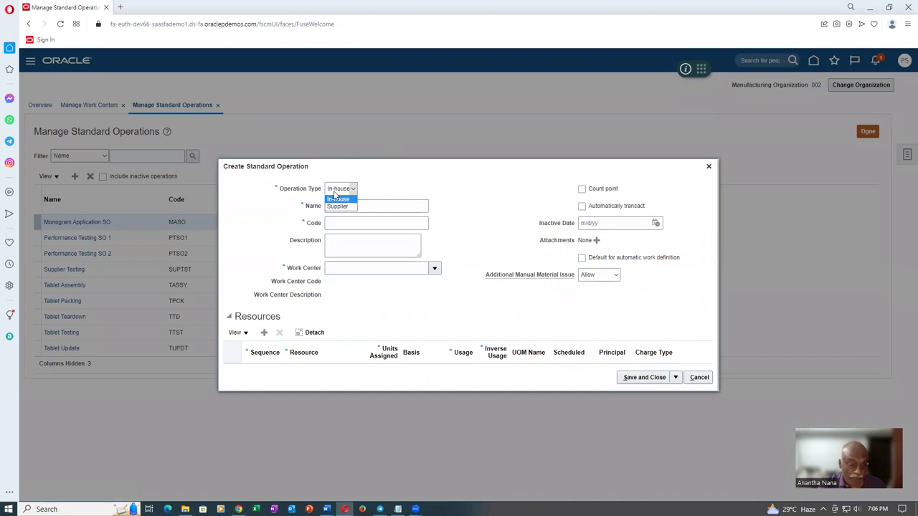
left_click(390, 189)
left_click(343, 207)
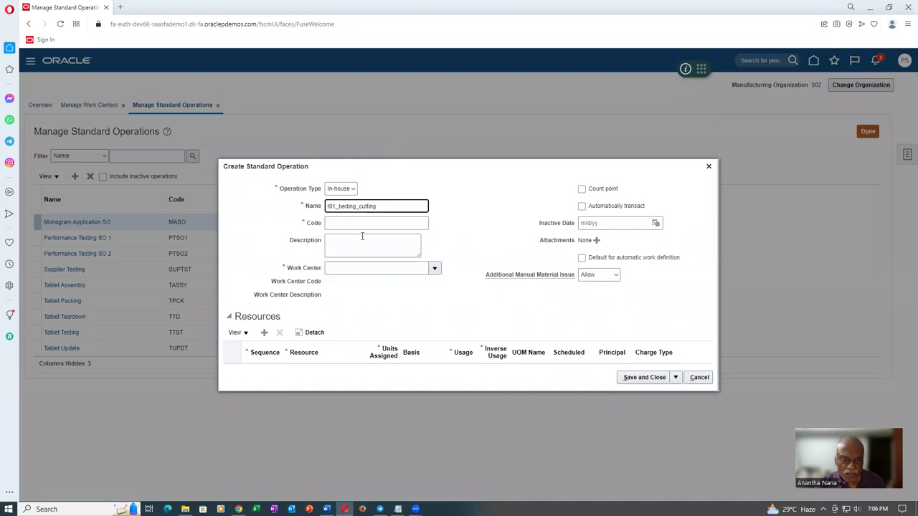
left_click_drag(398, 208, 253, 238)
key("ctrl+c")
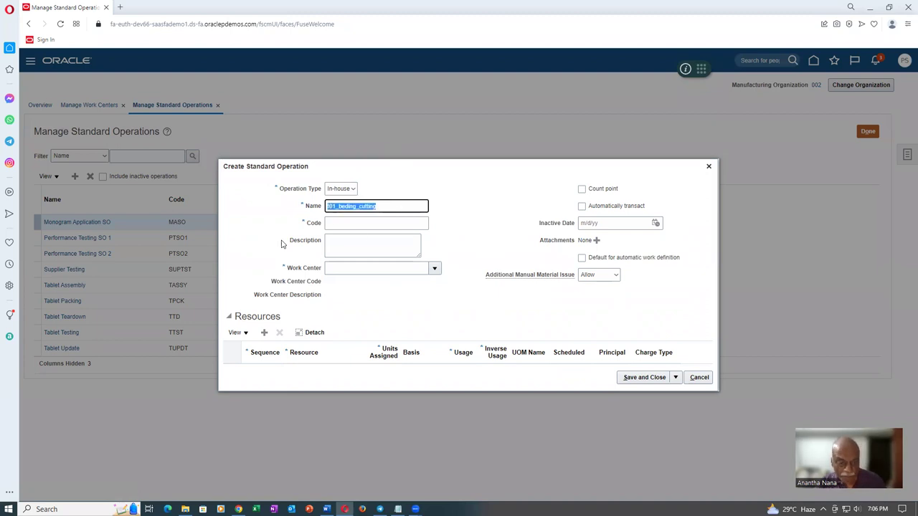
left_click(352, 224)
key("ctrl+v")
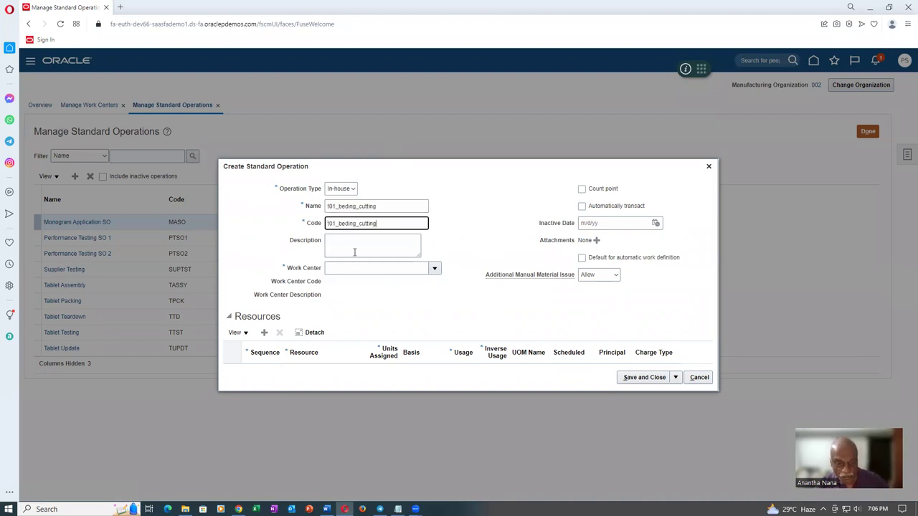
left_click(352, 250)
key("ctrl+v")
Step: Assign the t01_laptop-assembly_center work center to the operation and make it a count point instead of automatically transacted
left_click(343, 270)
type("t01")
key("Tab")
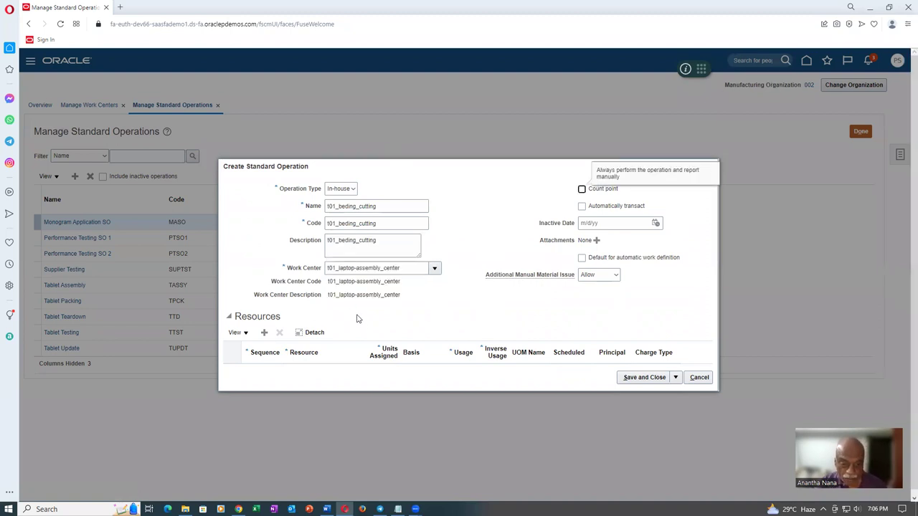
left_click(581, 189)
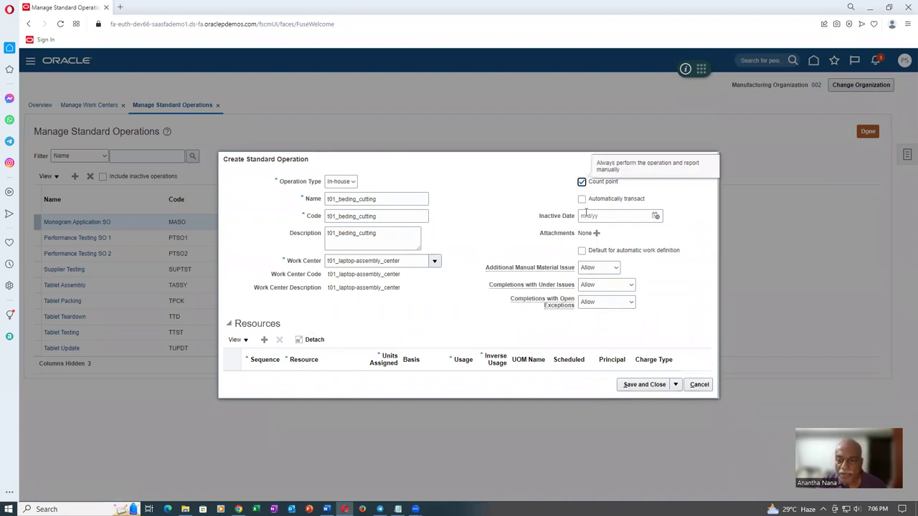
left_click(581, 199)
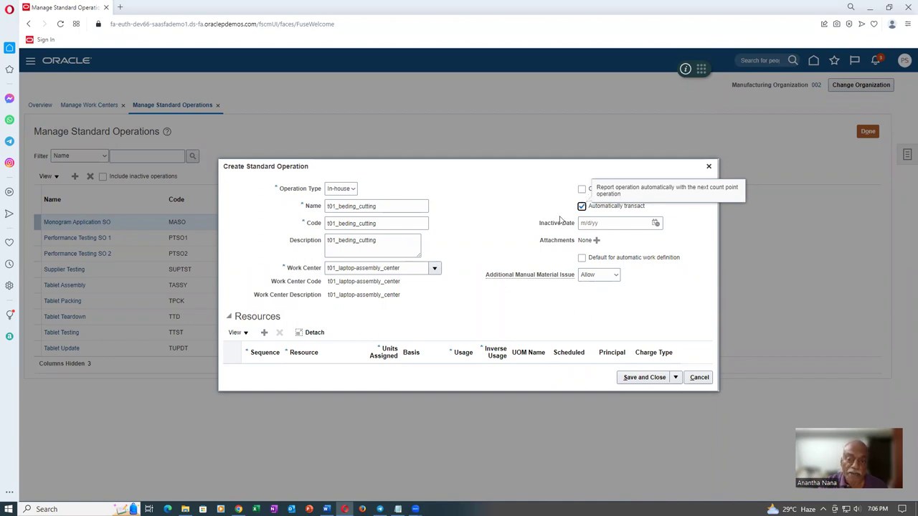
left_click(581, 190)
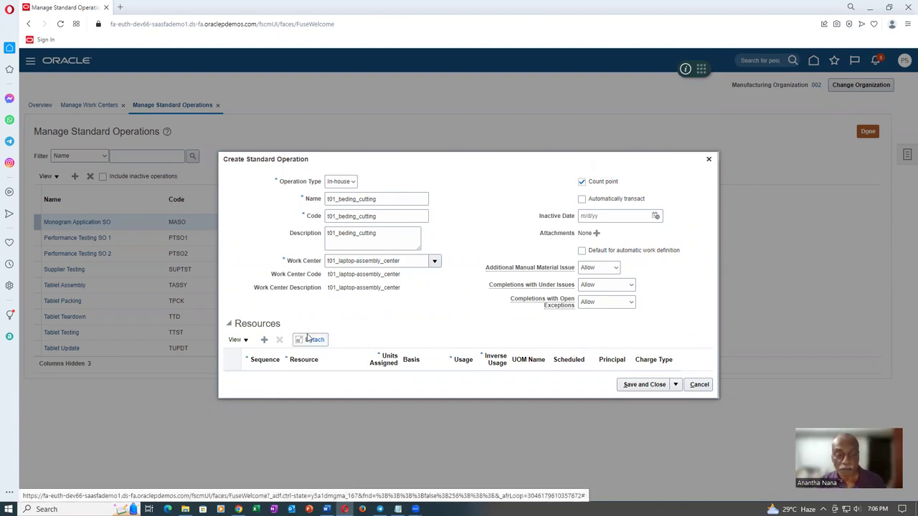
Step: Add t01_Bender Cutter as the operation's resource at sequence 10 with a Variable basis
left_click(264, 339)
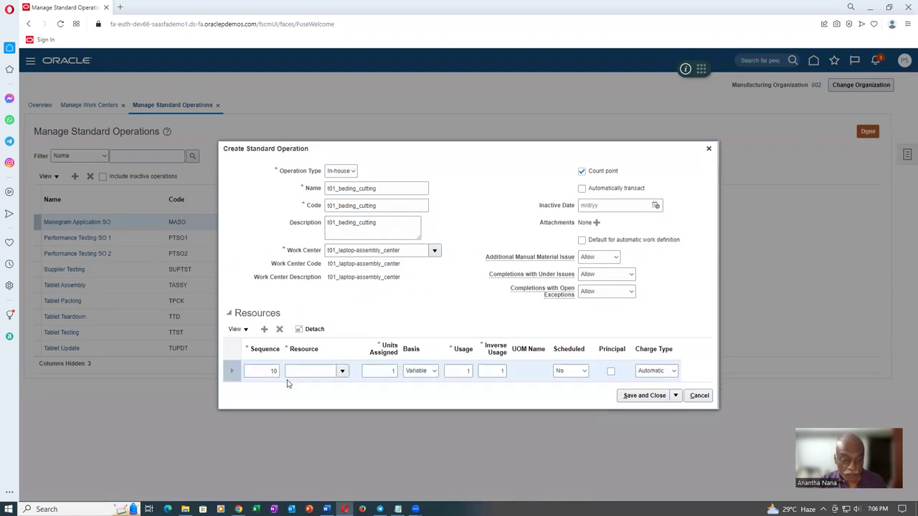
left_click(308, 371)
type("t01")
key("Tab")
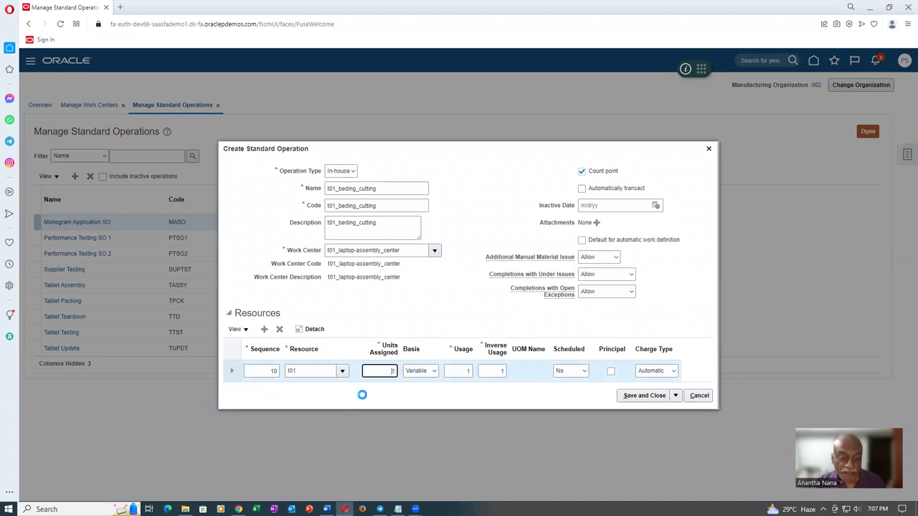
left_click(373, 301)
left_click(585, 354)
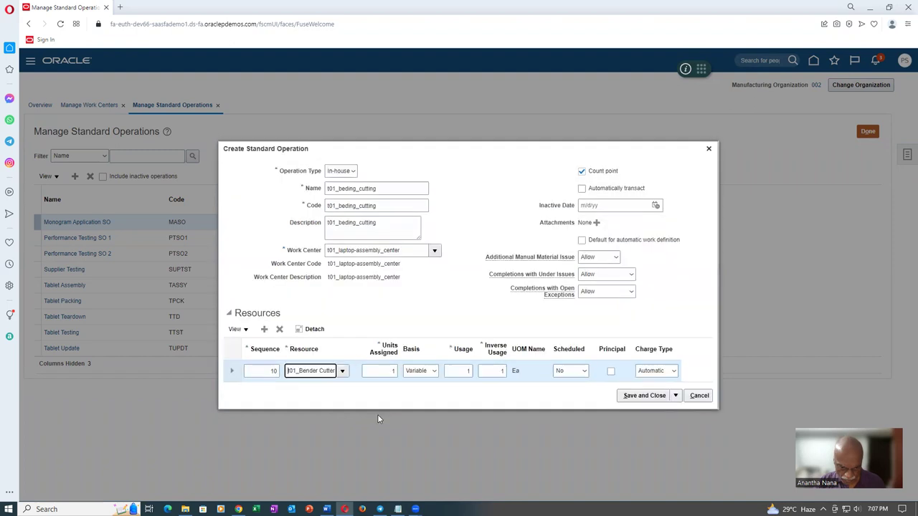
left_click(421, 371)
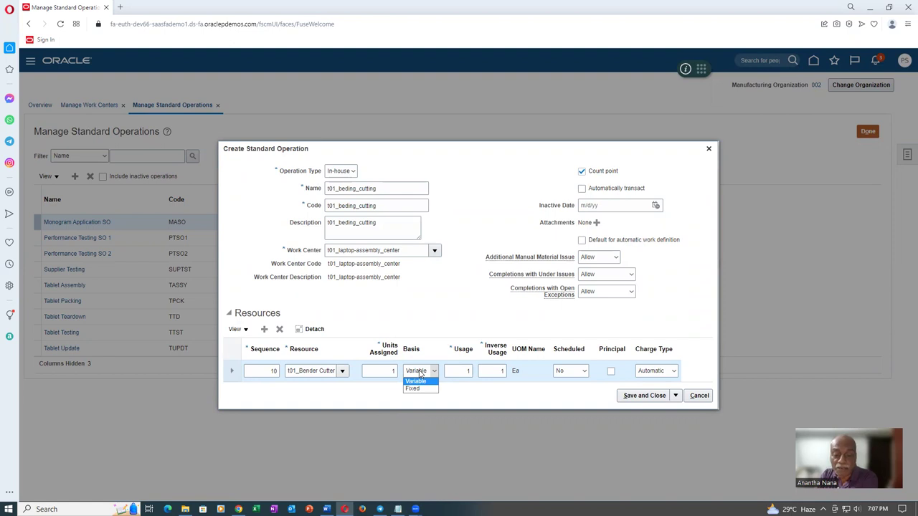
left_click(416, 381)
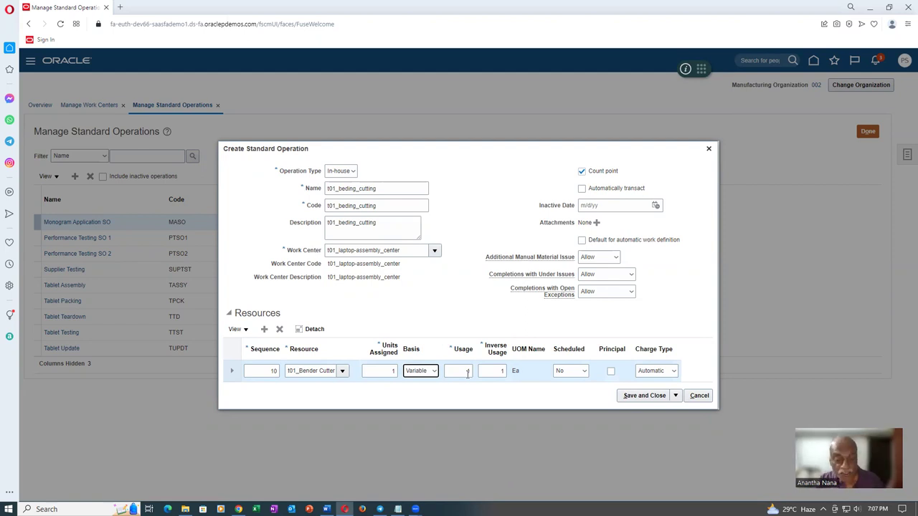
Step: Try an inverse usage of 7 for the Bender Cutter resource, and set its usage back to 1
left_click(493, 369)
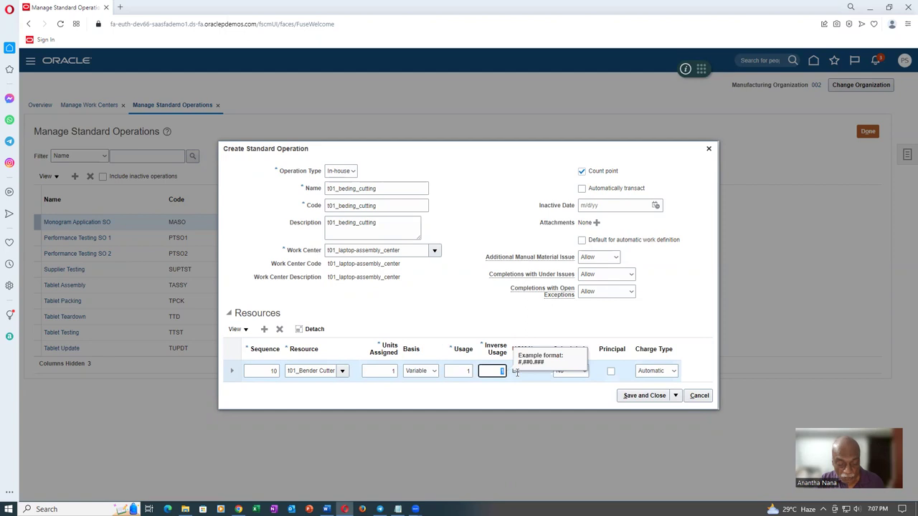
type("7")
key("Tab")
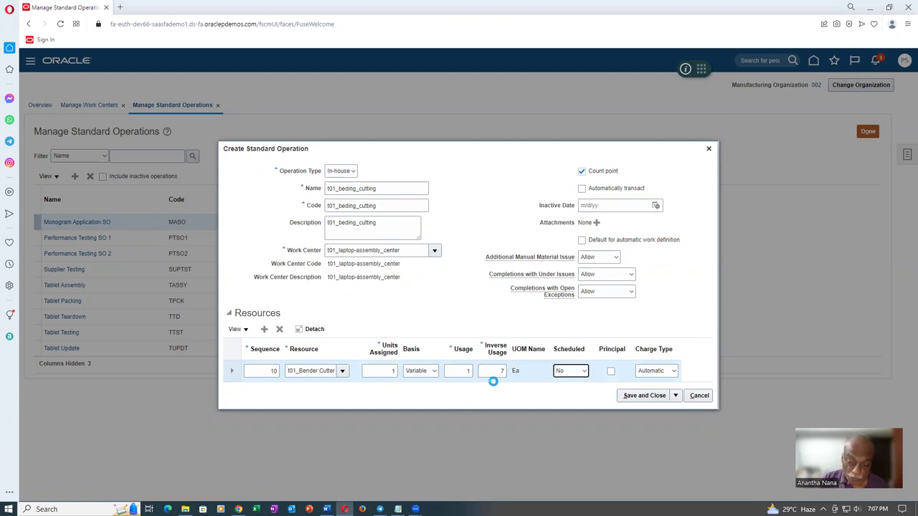
double_click(459, 371)
left_click(459, 370)
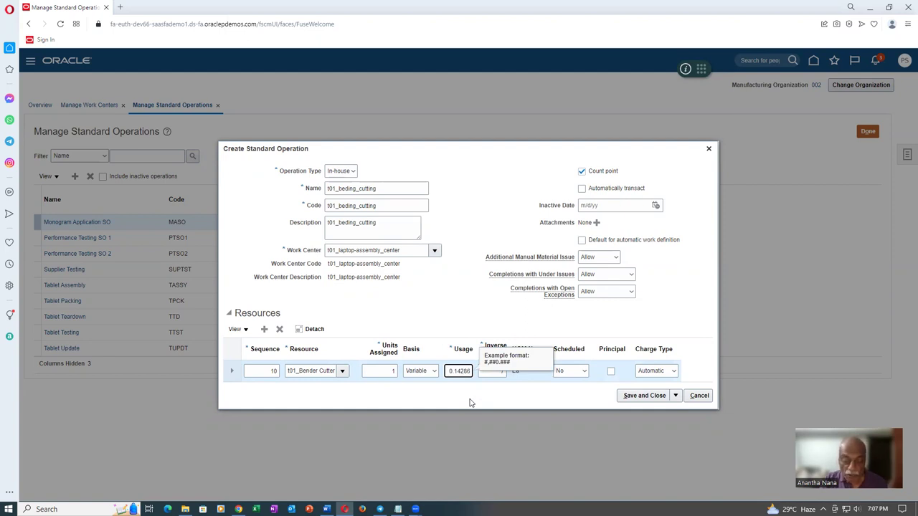
key("ctrl+a")
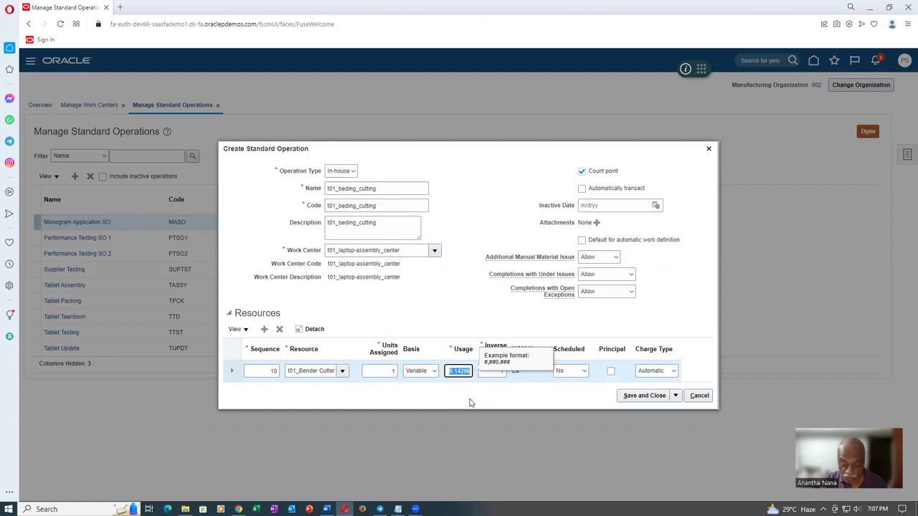
type("1")
key("Tab")
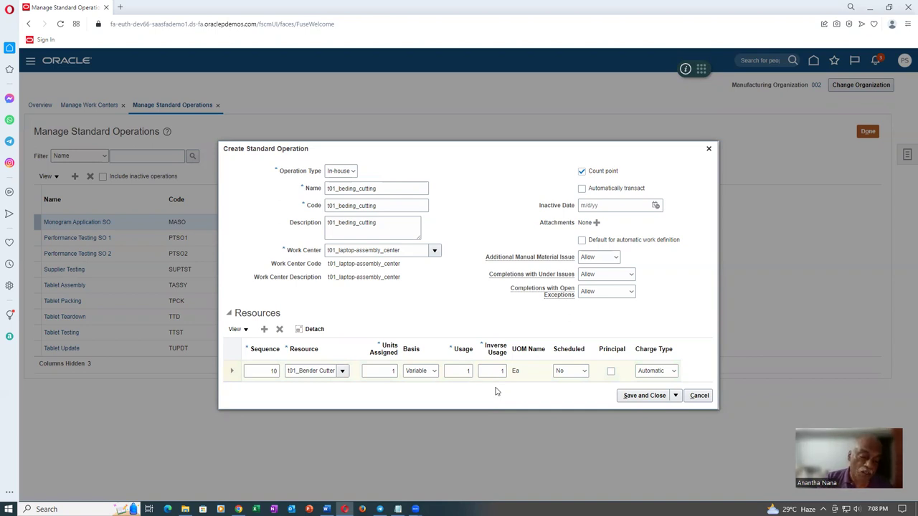
left_click(500, 367)
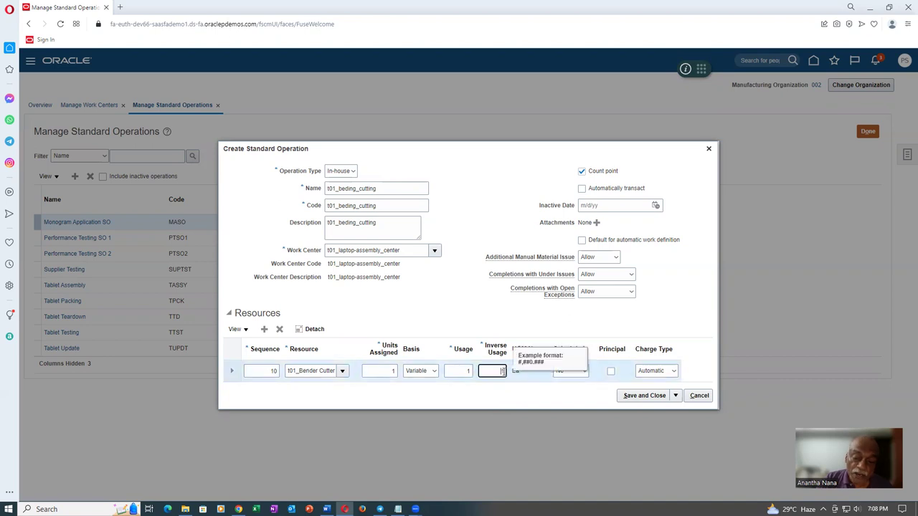
left_click(500, 403)
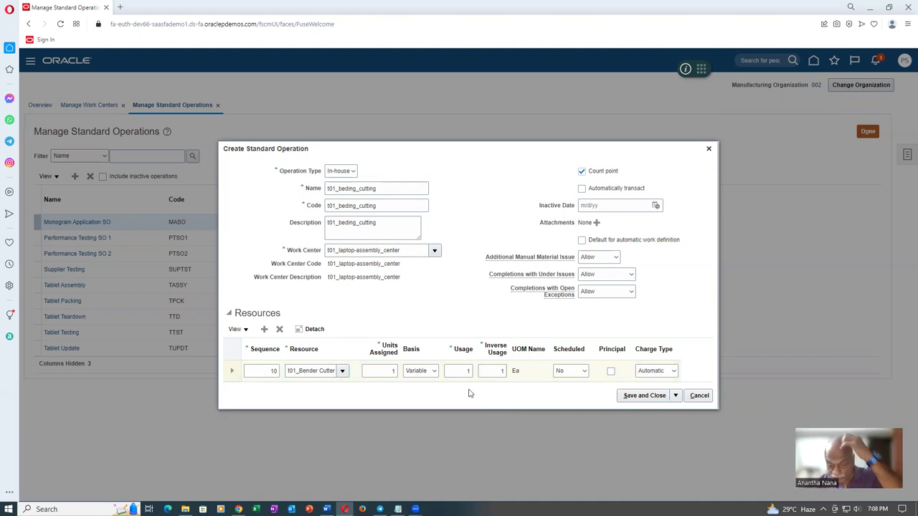
Step: Keep the resource's Scheduled option at No, and save the bending and cutting operation to create another
left_click(564, 372)
left_click(563, 383)
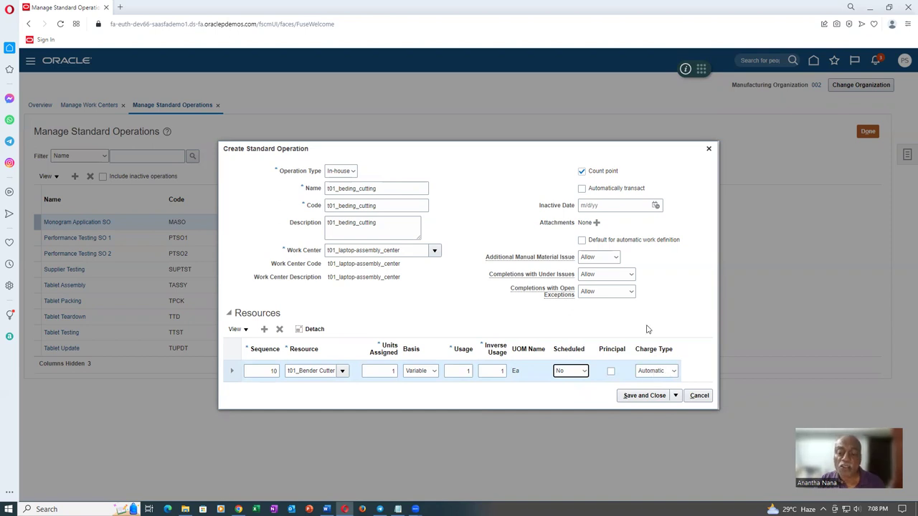
left_click(676, 395)
left_click(657, 410)
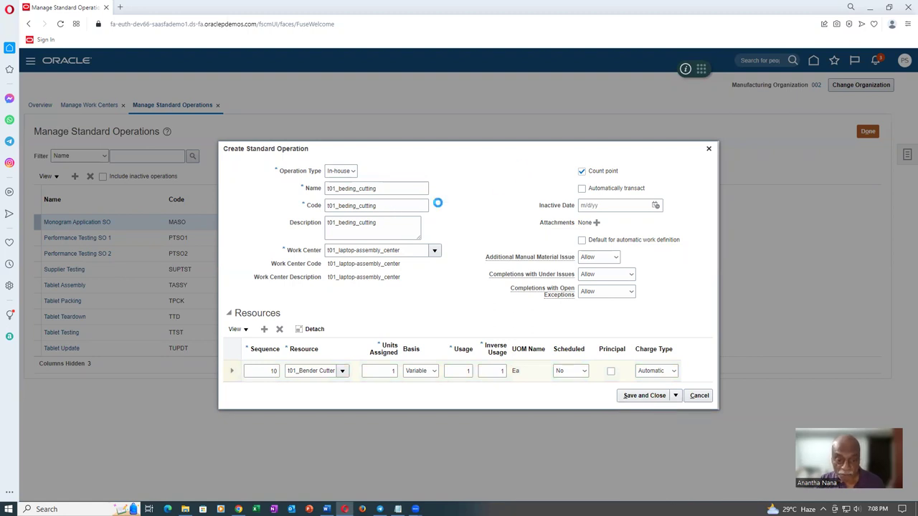
Step: Check the Welding row in the Word document, and enter t01_welding as the new Oracle operation's name, code and description
key("alt+Tab")
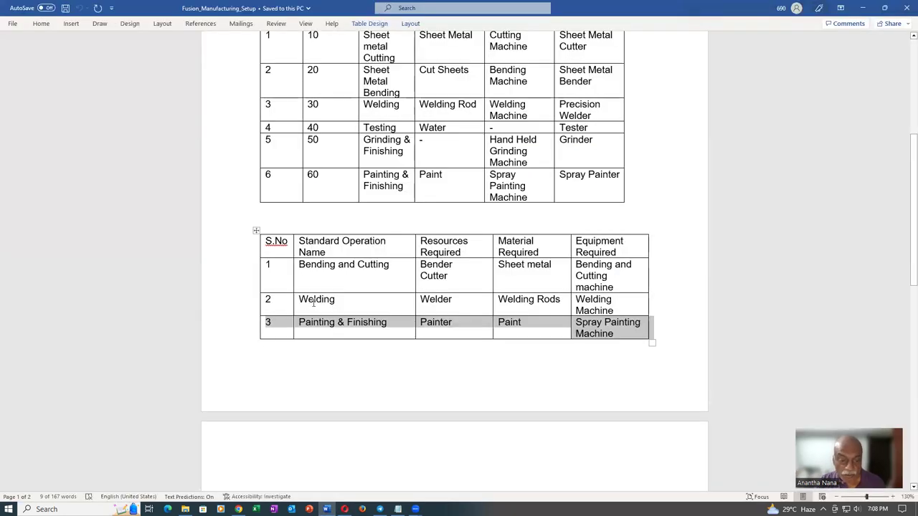
left_click(321, 302)
key("alt+Tab")
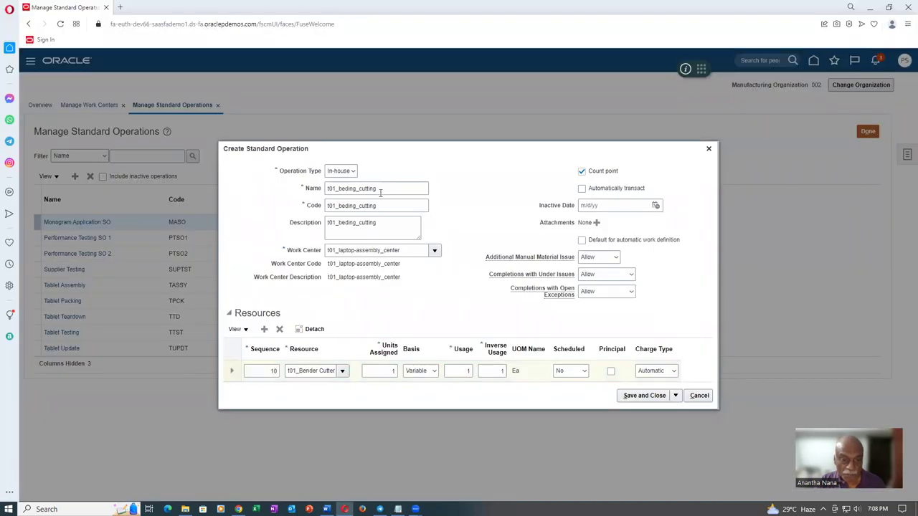
left_click(370, 205)
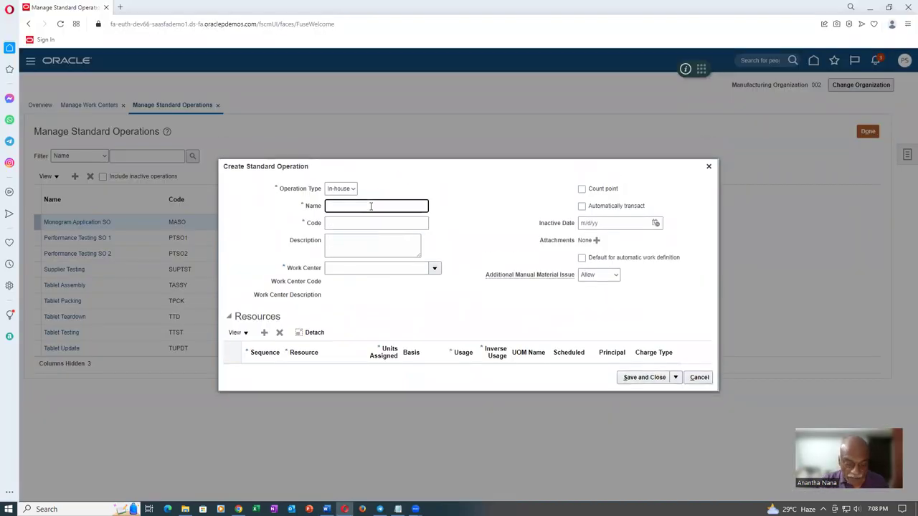
type("t01_welding")
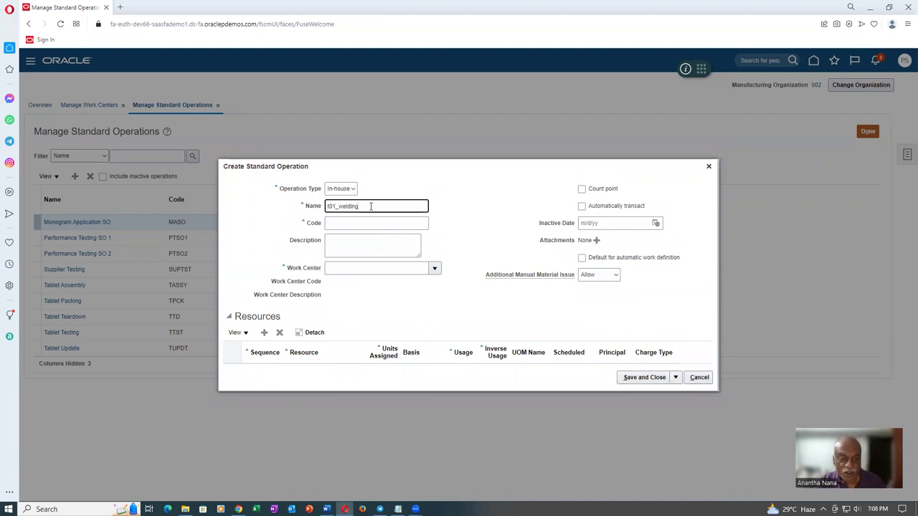
left_click_drag(371, 206, 287, 244)
key("ctrl+c")
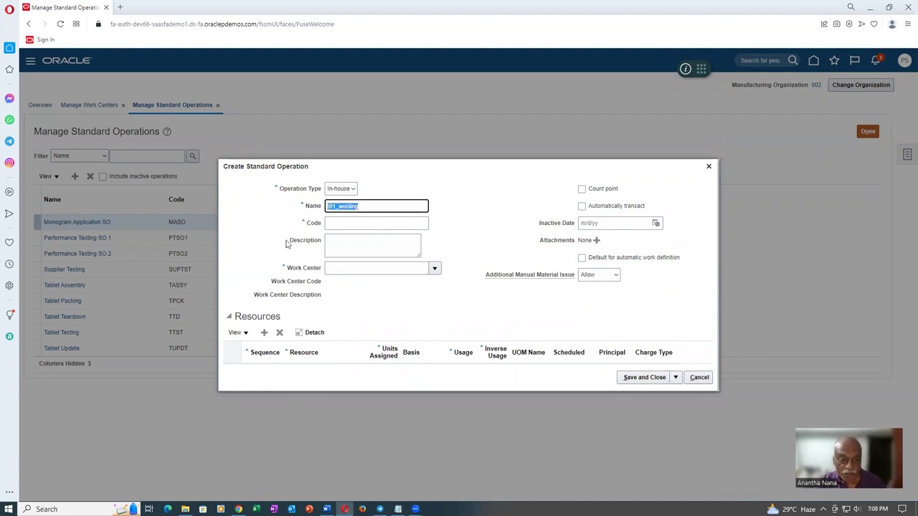
left_click(372, 221)
key("ctrl+v")
left_click(357, 253)
key("ctrl+v")
Step: Assign the t01_laptop-assembly_center work center to the welding operation and mark it as a count point
left_click(358, 273)
key("Tab")
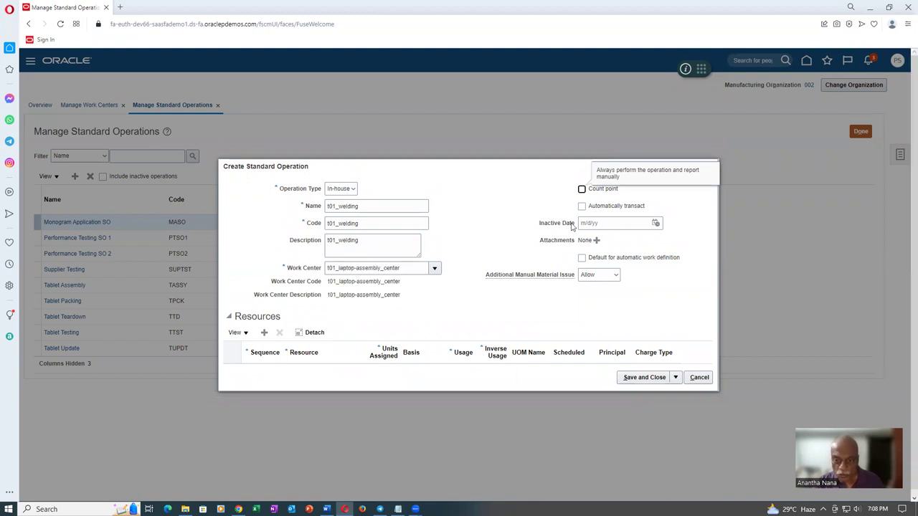
left_click(582, 189)
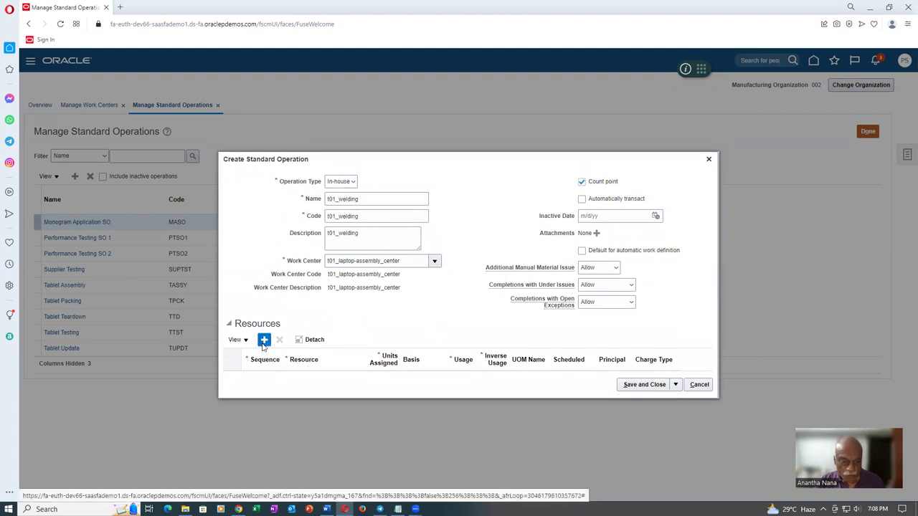
Step: Add the t01_Welder resource to the welding operation, and save the operation to create another
left_click(264, 340)
left_click(322, 374)
type("t01")
key("Tab")
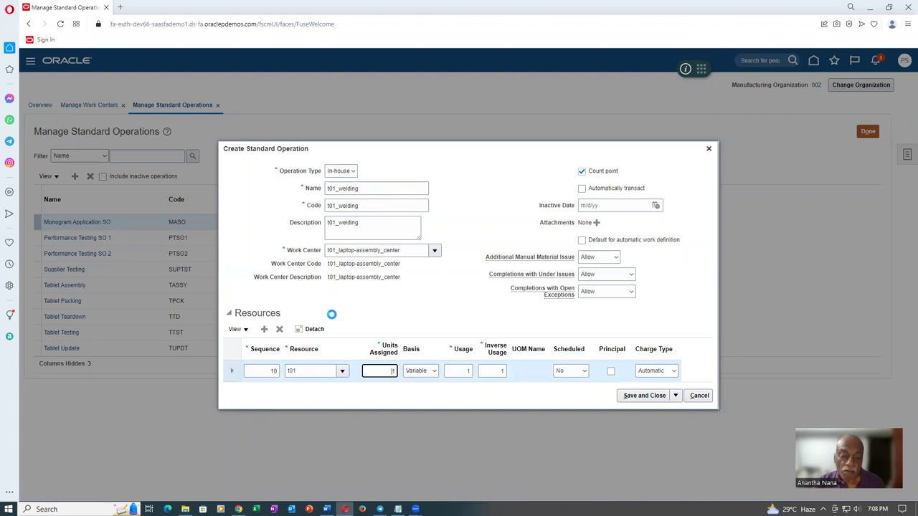
left_click(347, 317)
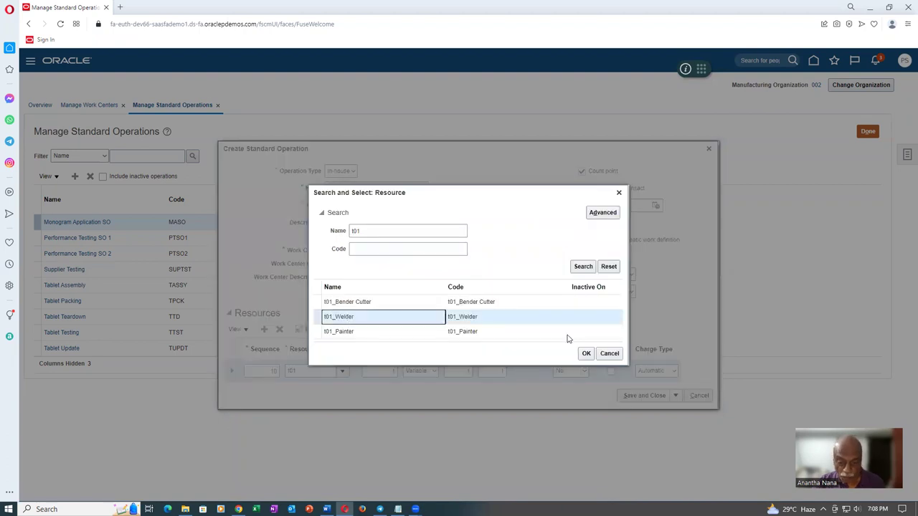
left_click(585, 354)
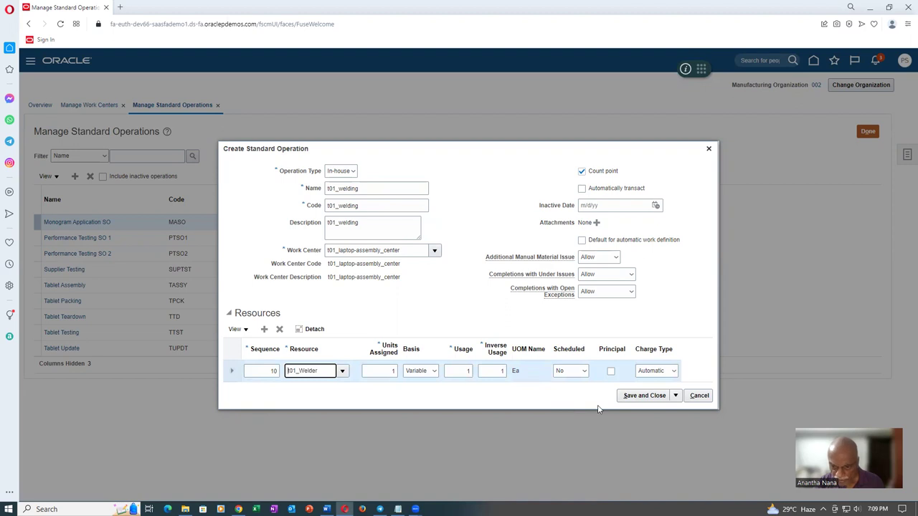
left_click(675, 395)
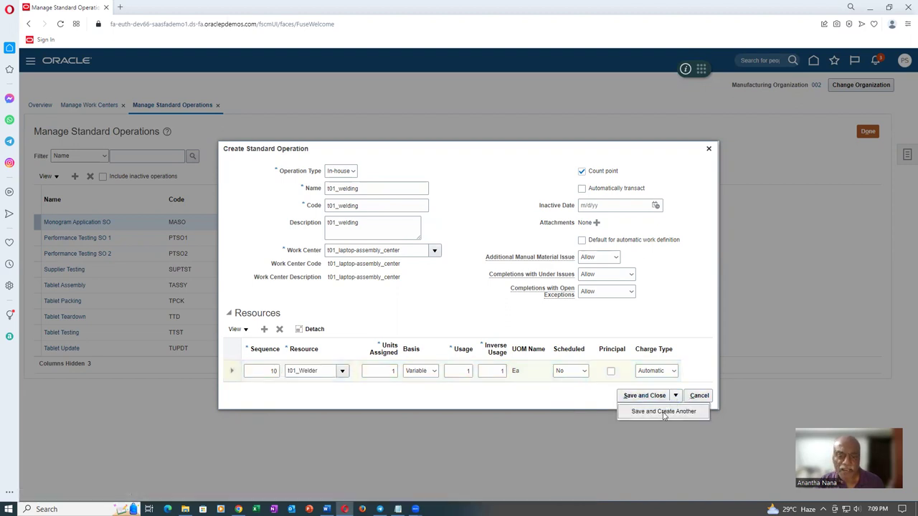
left_click(663, 413)
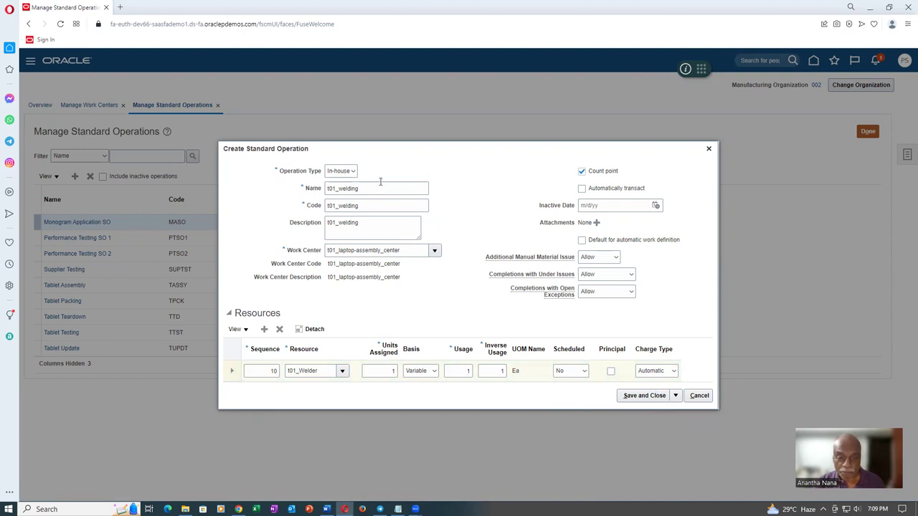
Step: Enter t01_painting as the new operation's name, code and description, and assign the t01_laptop-assembly_center work center
left_click(370, 205)
type("t")
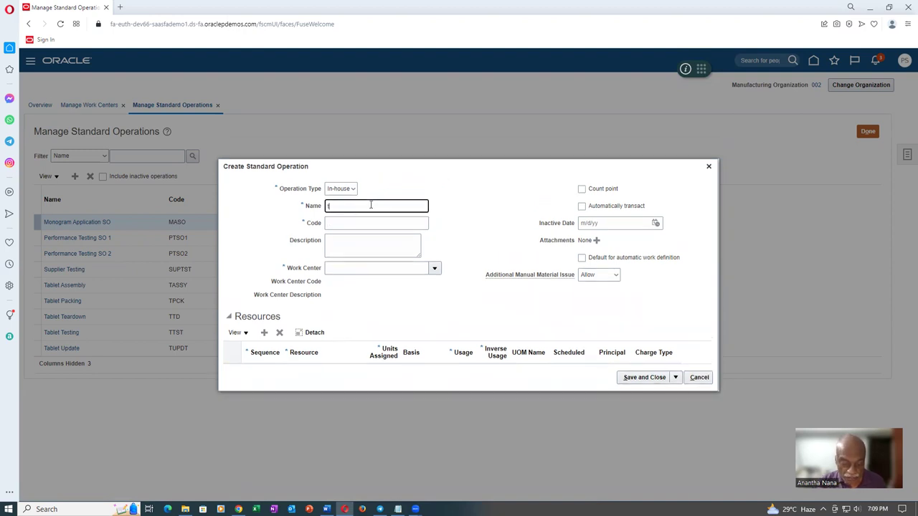
type("01_painting")
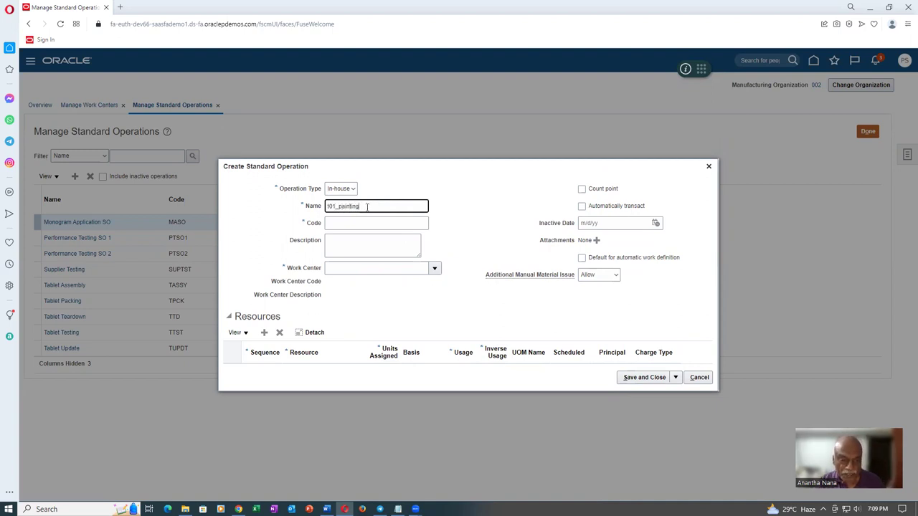
key("ctrl+a")
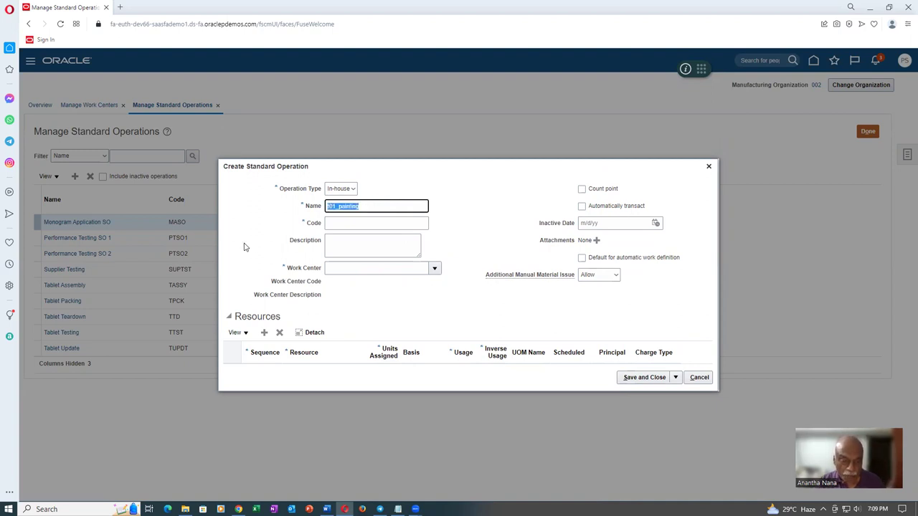
left_click(351, 224)
type("101_painting")
left_click(344, 248)
type("101_painting")
left_click(342, 268)
type("t01")
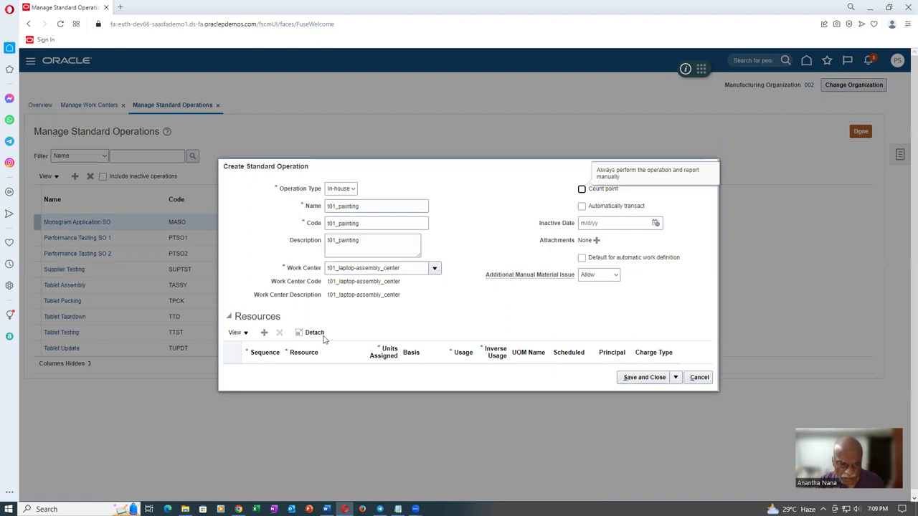
Step: Add the t01_Painter resource to the painting operation, mark the operation as a count point, and save and close it
left_click(265, 332)
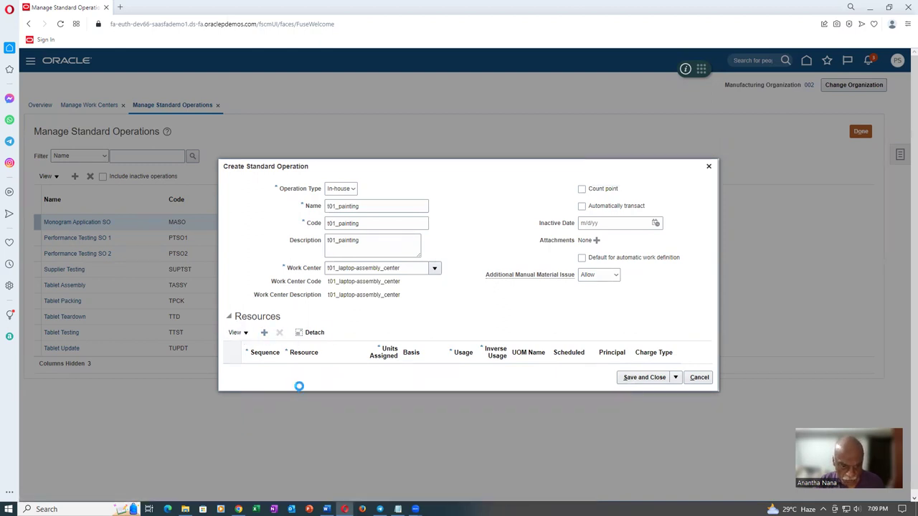
left_click(311, 363)
type("t01")
key("Tab")
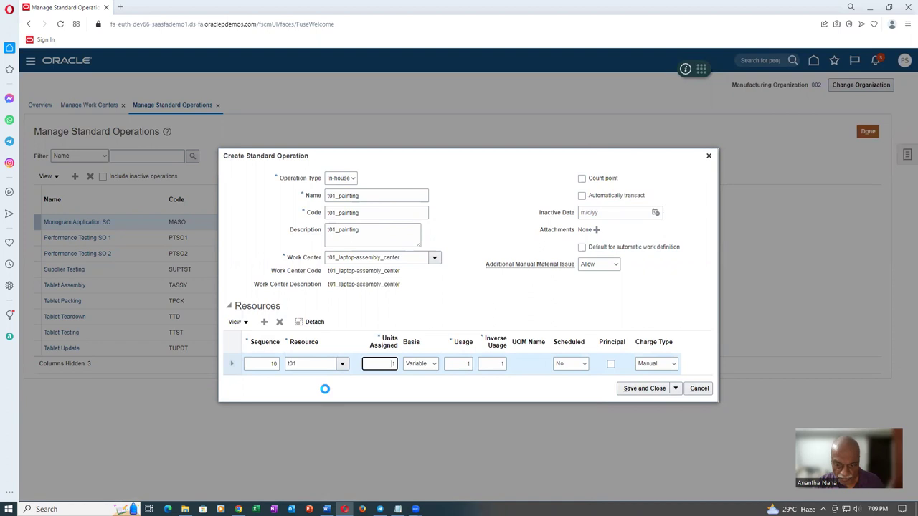
left_click(349, 334)
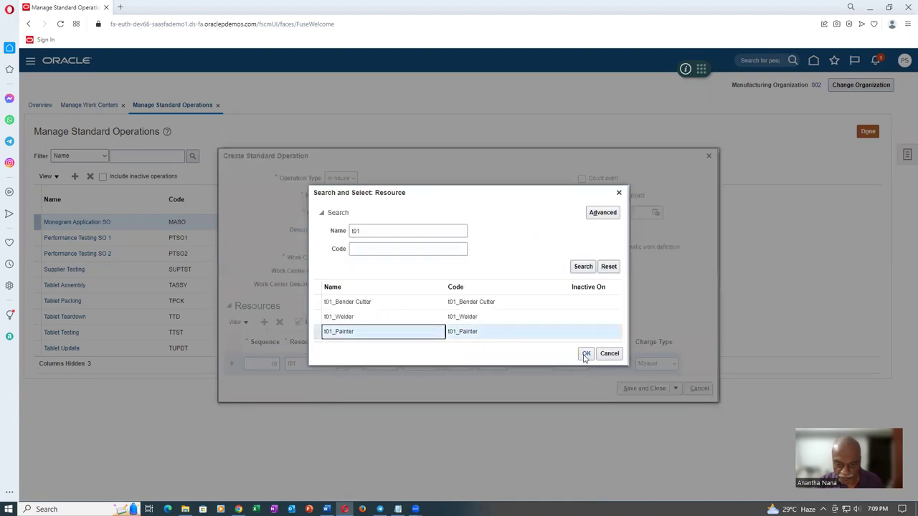
left_click(584, 354)
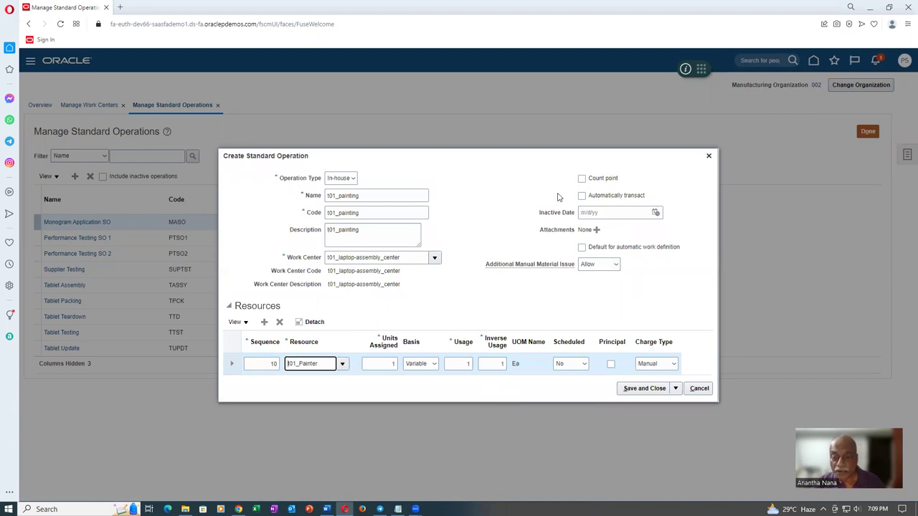
left_click(581, 178)
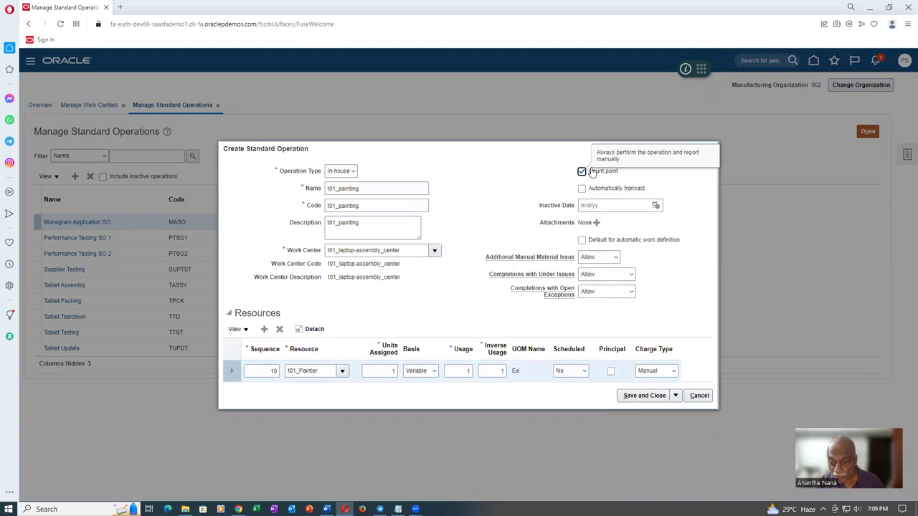
left_click(647, 396)
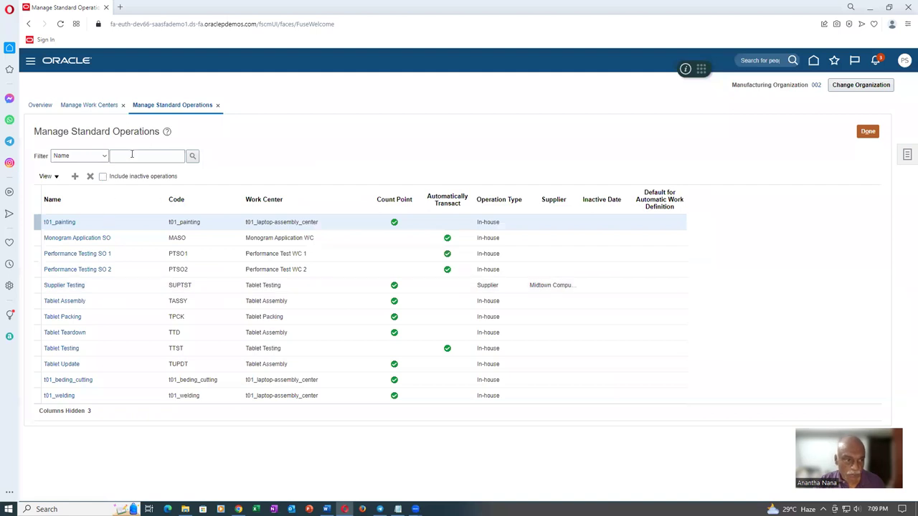
Step: Filter the standard operations by the name t01
left_click(132, 155)
type("t01")
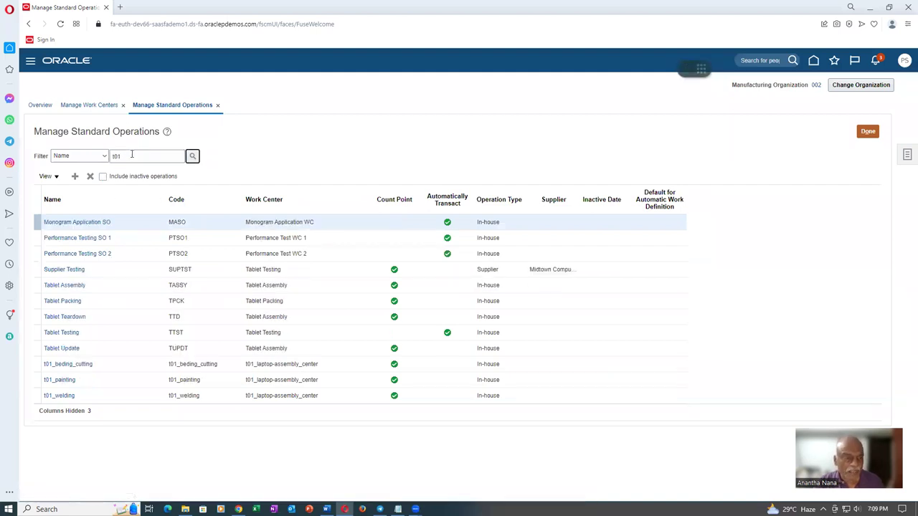
left_click(196, 159)
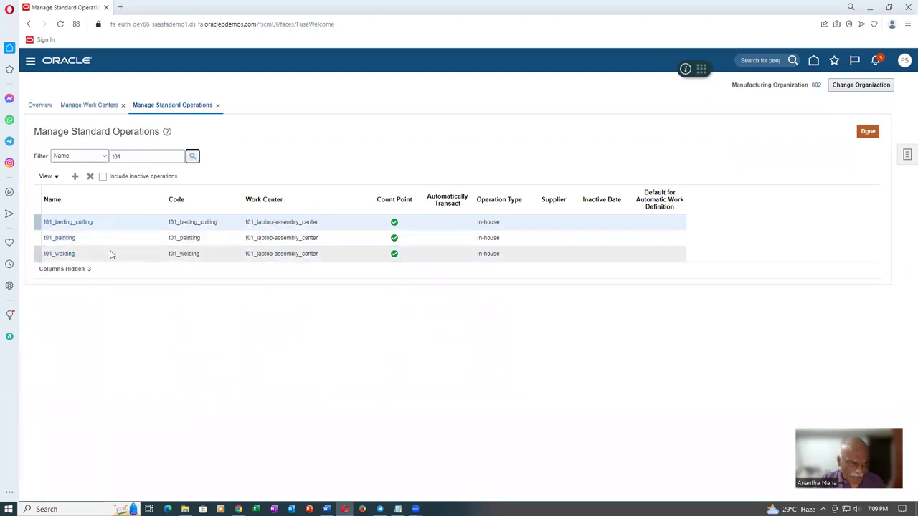
Step: Open the t01_welding operation to review its details, and close it without saving
left_click(110, 252)
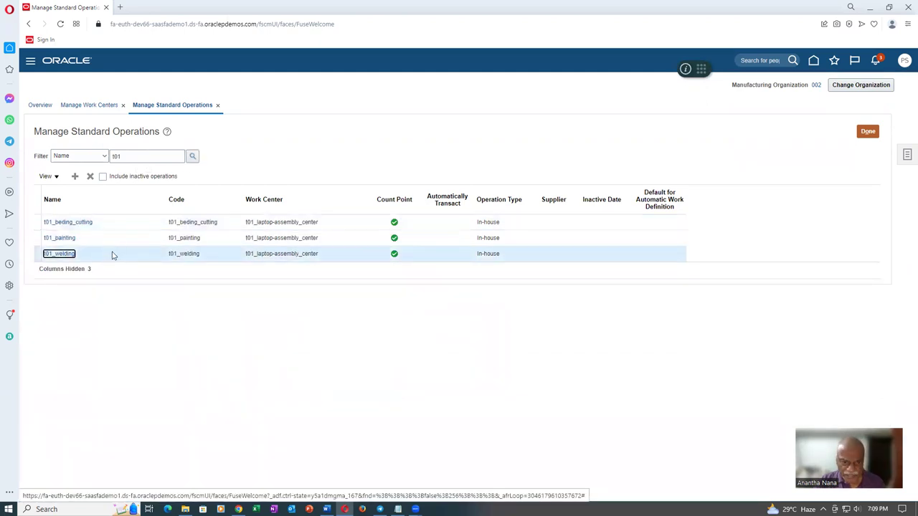
left_click(63, 253)
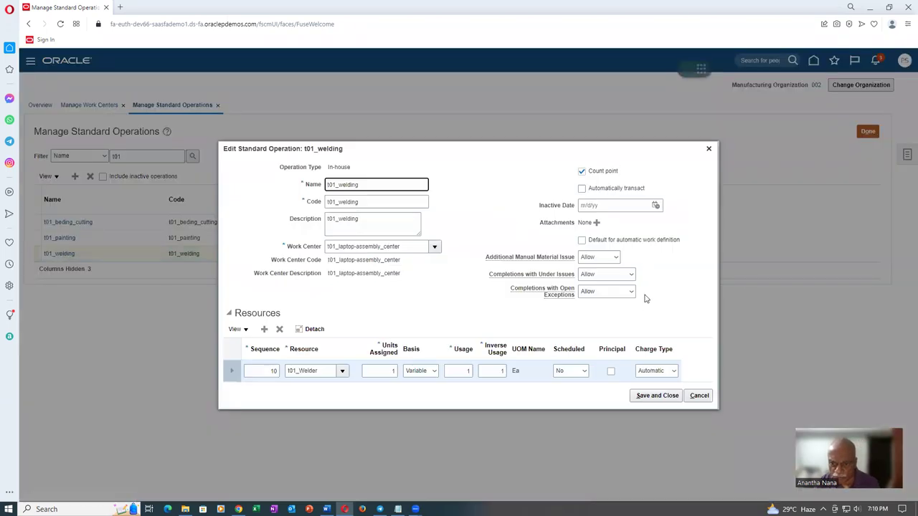
left_click(698, 396)
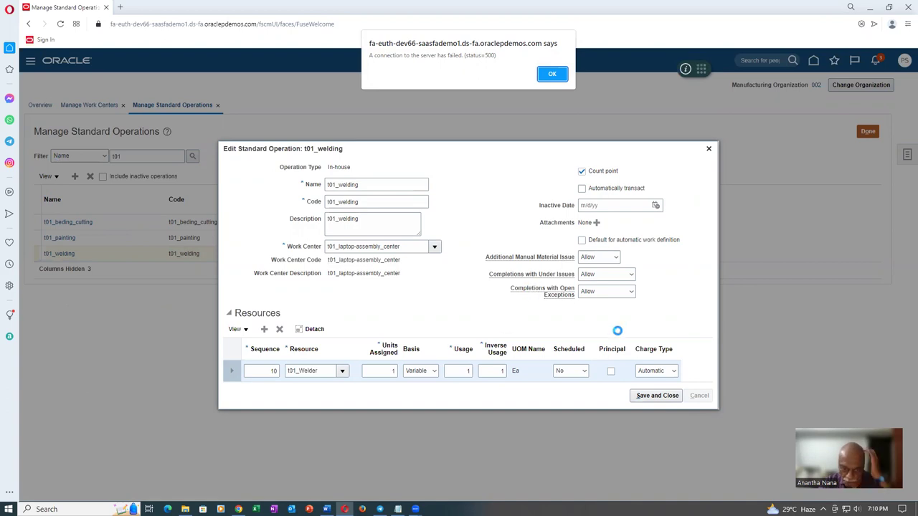
left_click(550, 73)
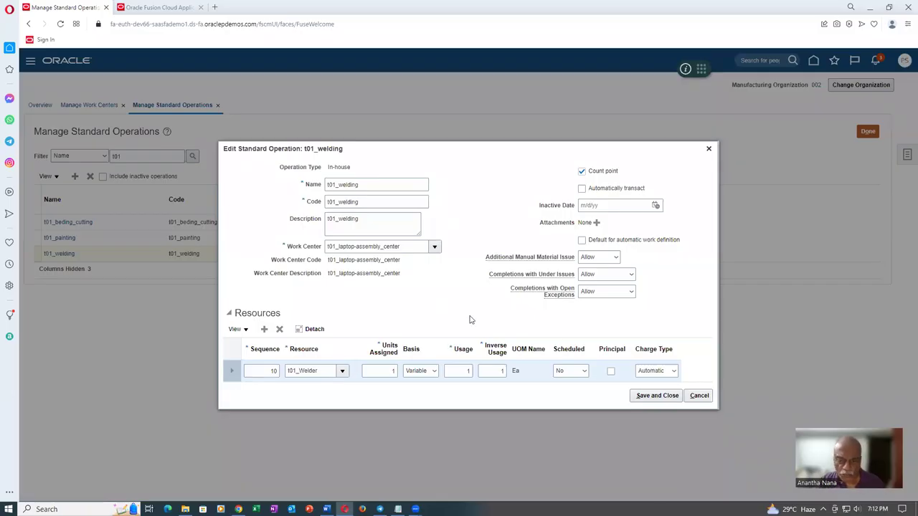
left_click(699, 397)
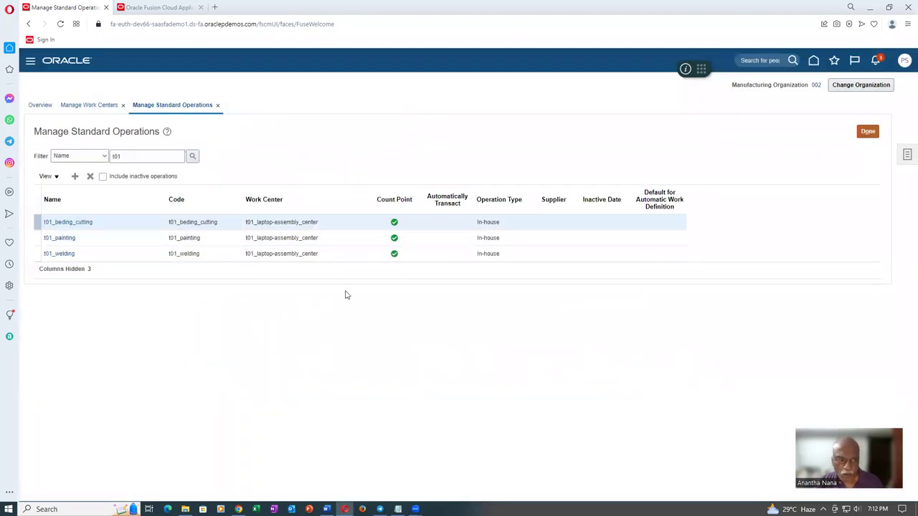
Step: Check which columns are available for the operations table, and finish managing standard operations
left_click(47, 176)
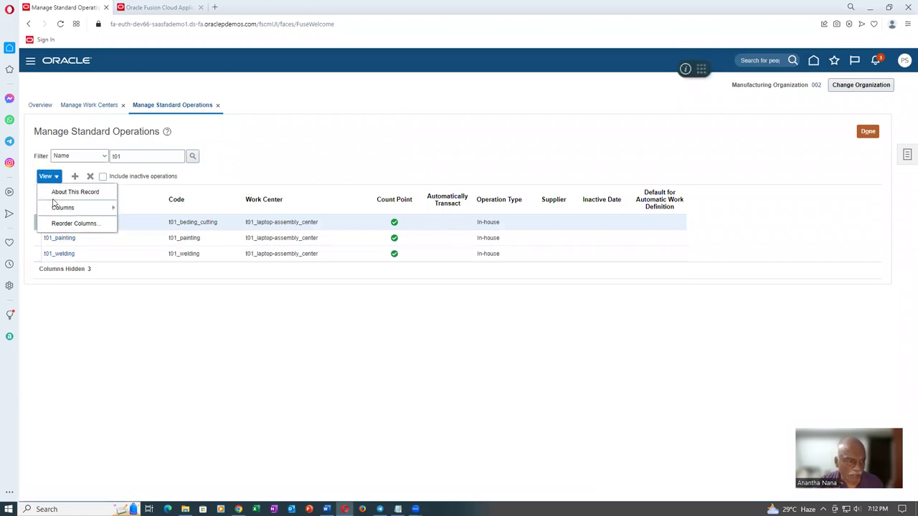
mouse_move(53, 208)
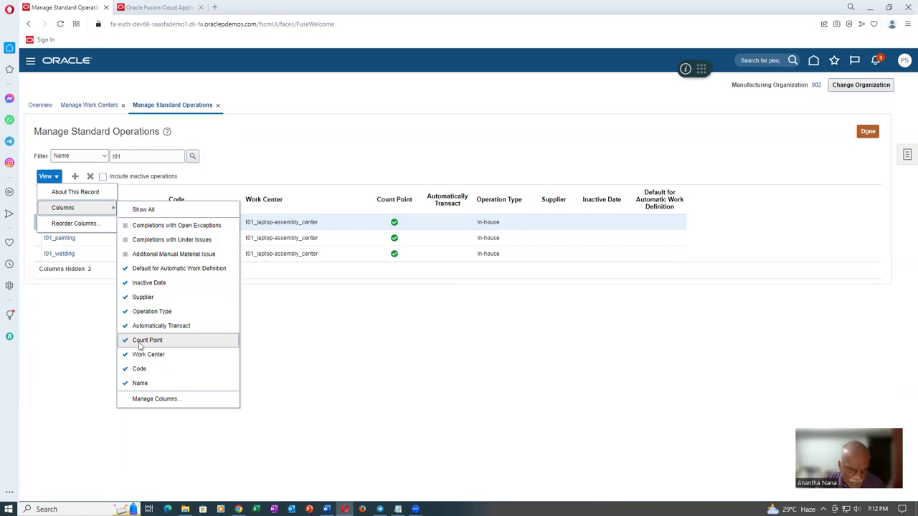
left_click(293, 337)
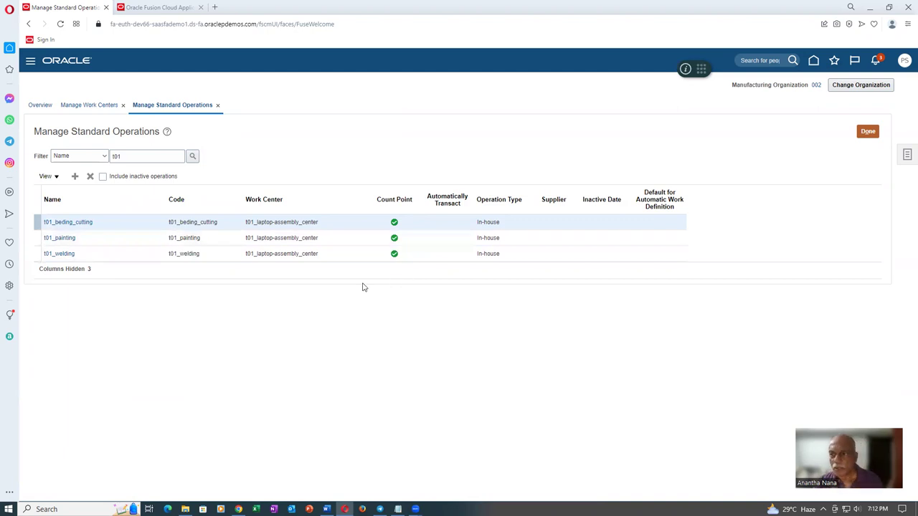
left_click(869, 132)
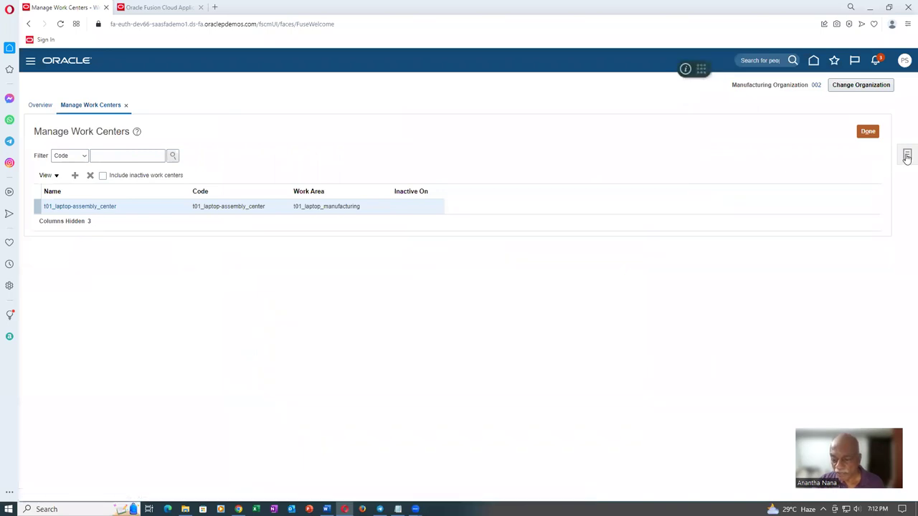
Step: View the available work definition tasks, and check the Material Required entries for the three standard operations in the Word document
left_click(907, 157)
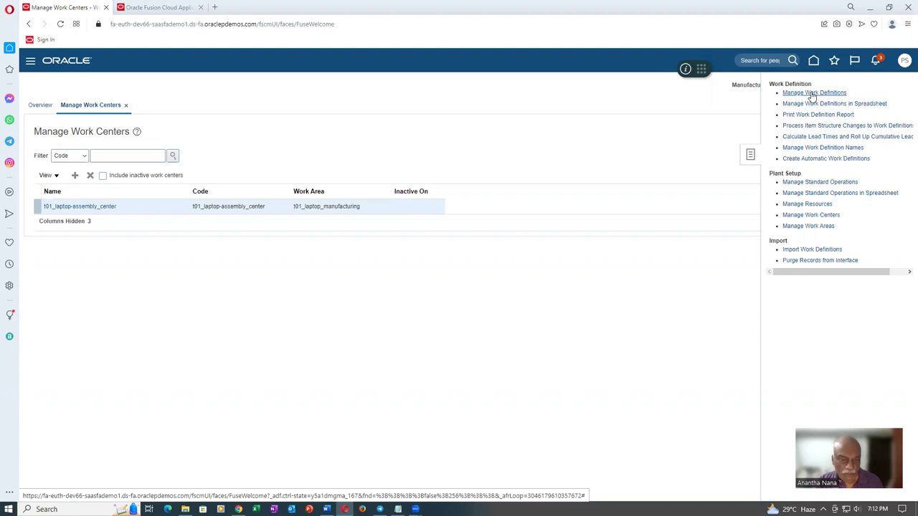
key("alt+Tab")
key("alt+Tab")
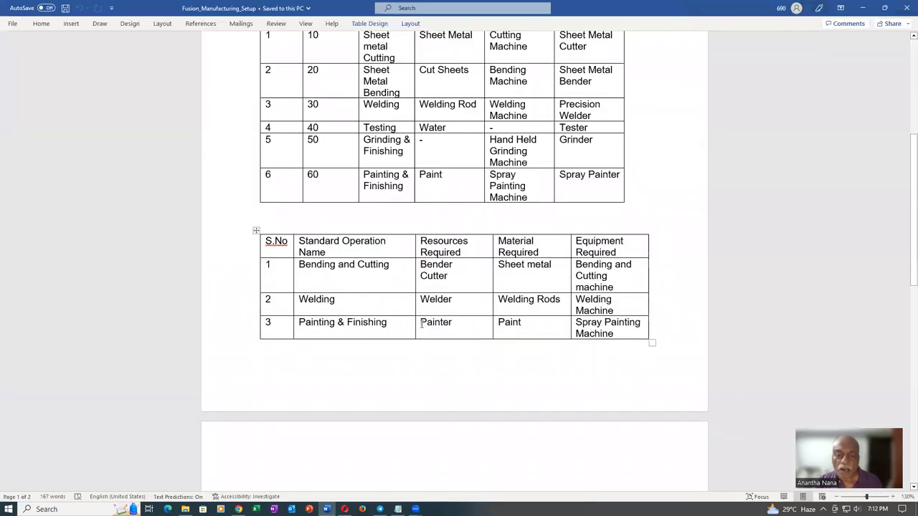
double_click(516, 266)
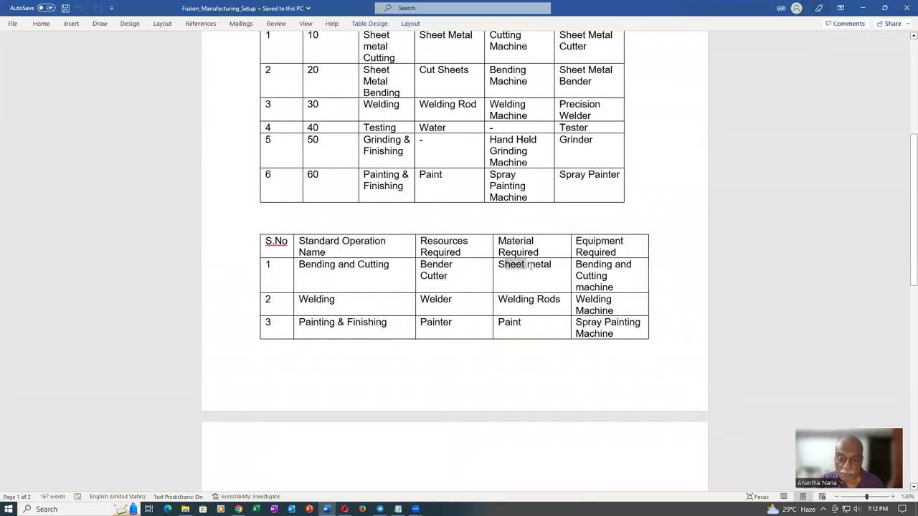
double_click(522, 301)
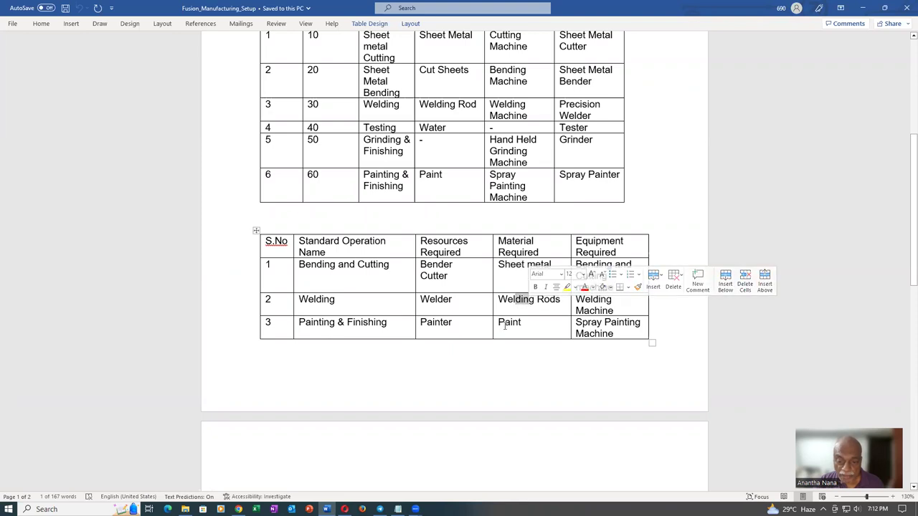
left_click_drag(512, 325, 511, 324)
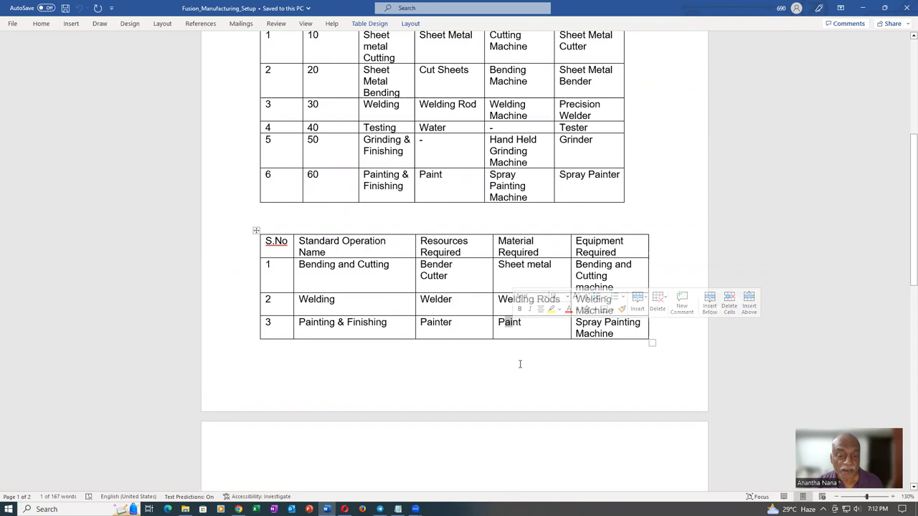
left_click(514, 308)
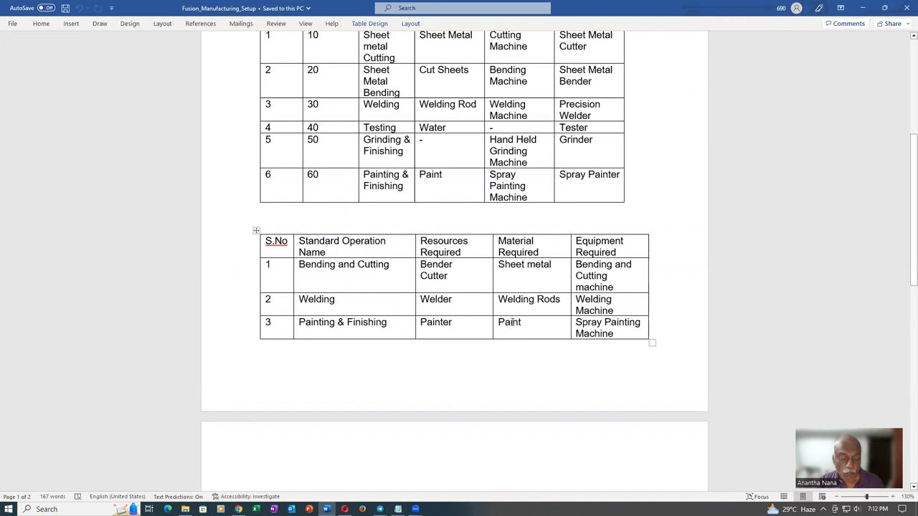
Step: Return to Oracle Fusion and open the Product Information Management work area from the home page
key("alt+Tab")
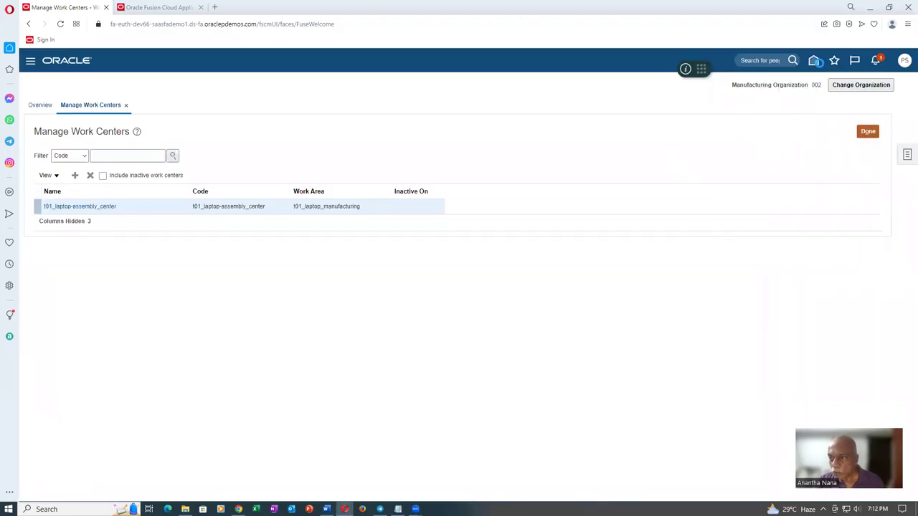
left_click(813, 62)
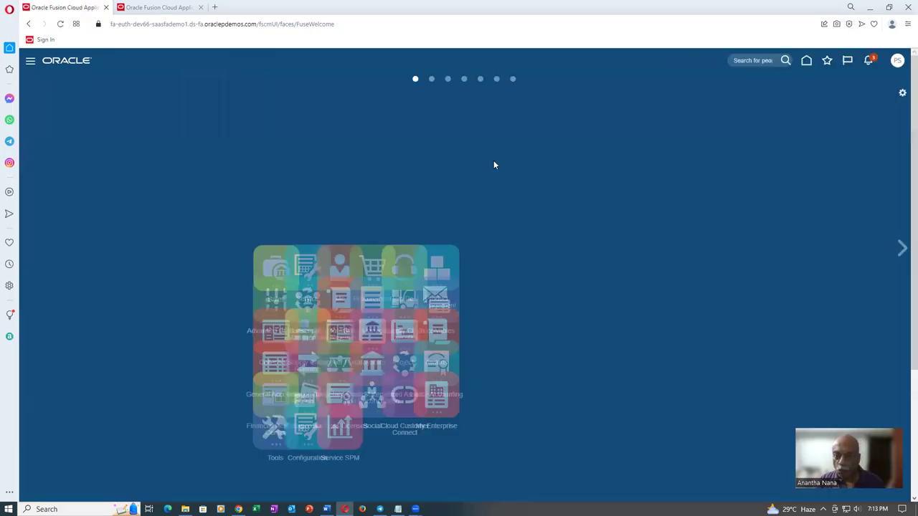
left_click(658, 282)
left_click(653, 347)
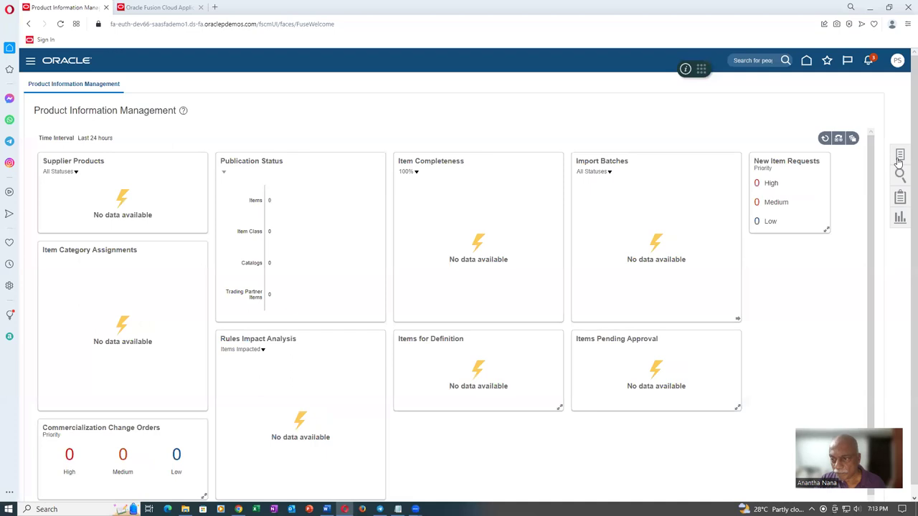
Step: Start creating one new item in organization 000 with the Root Item Class and the FG - Design Items template
left_click(900, 156)
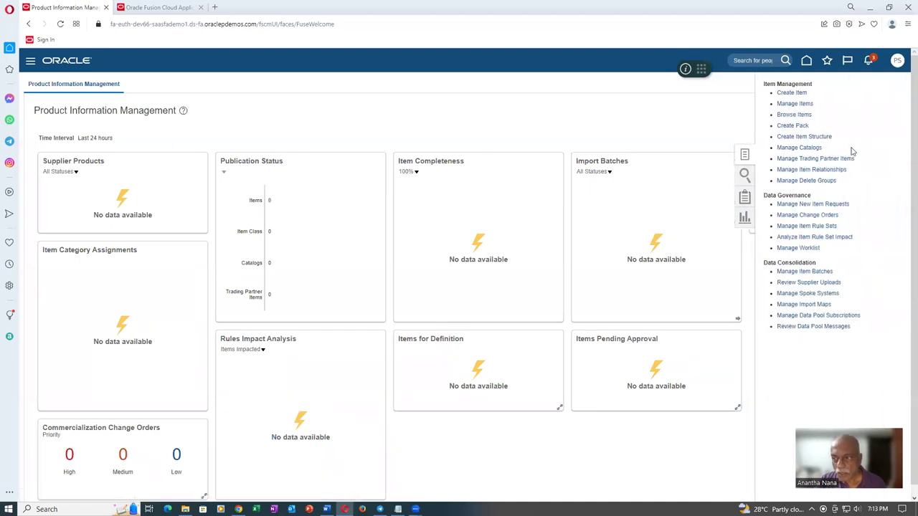
left_click(783, 94)
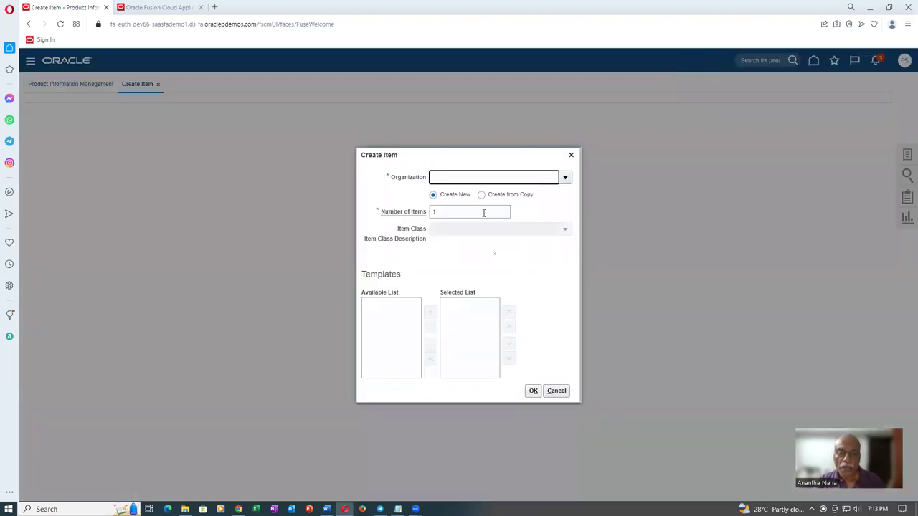
type("000")
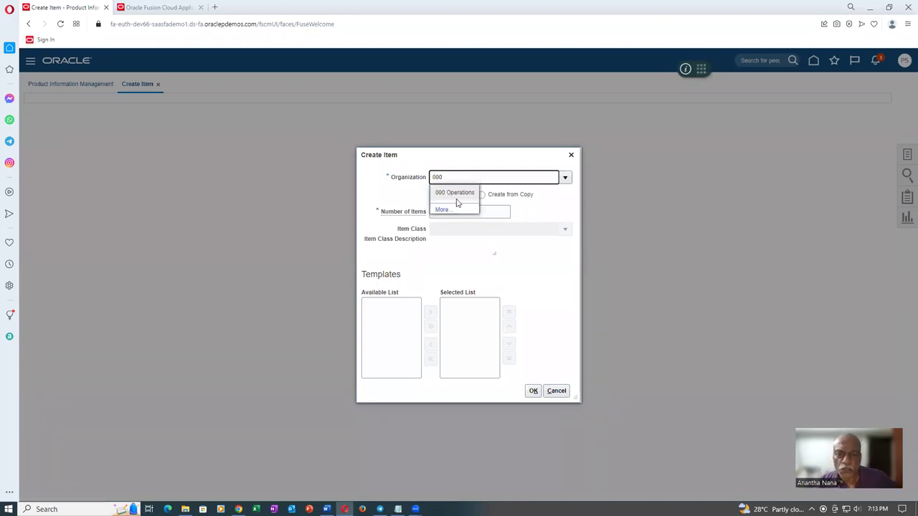
left_click(463, 193)
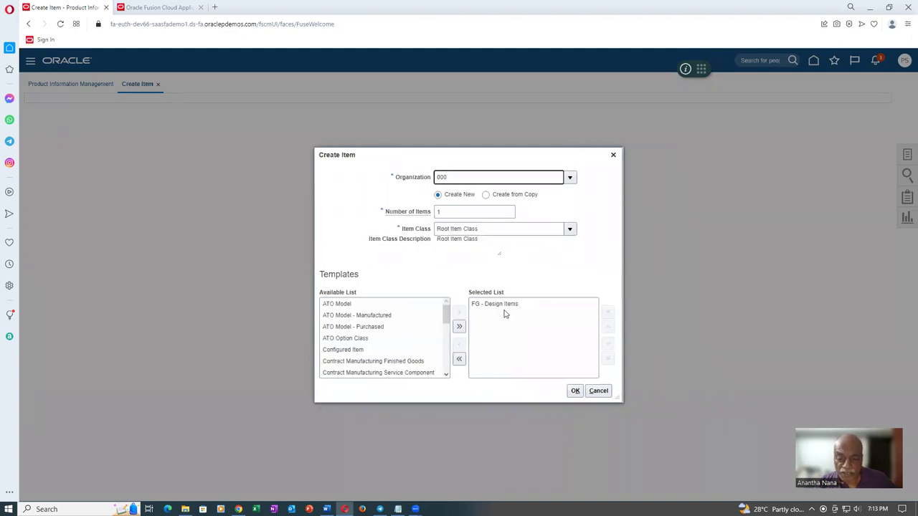
left_click(576, 390)
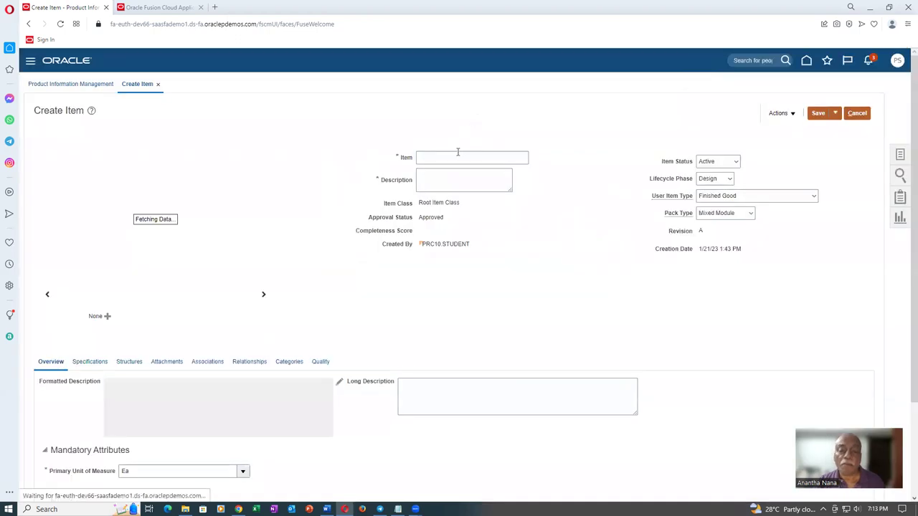
Step: Name the new item t01_drum and use the same text as its description
left_click(459, 153)
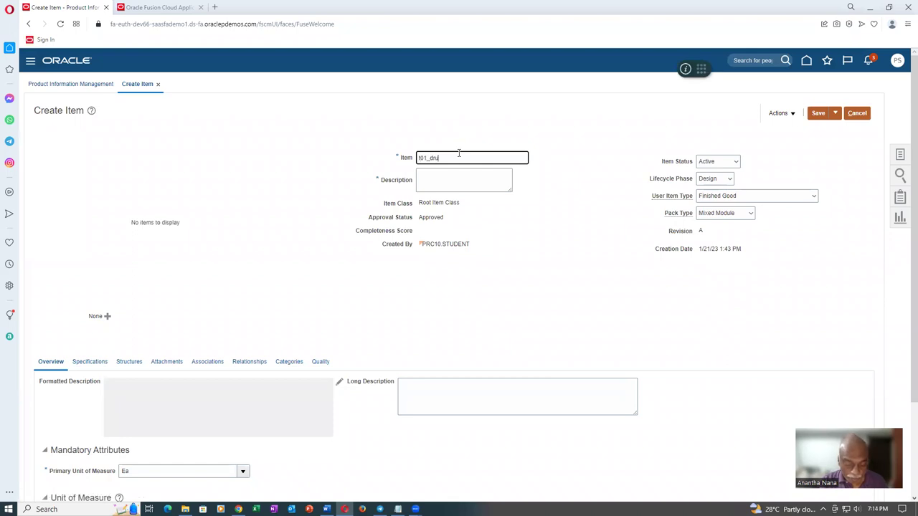
key("ctrl+a")
key("ctrl+c")
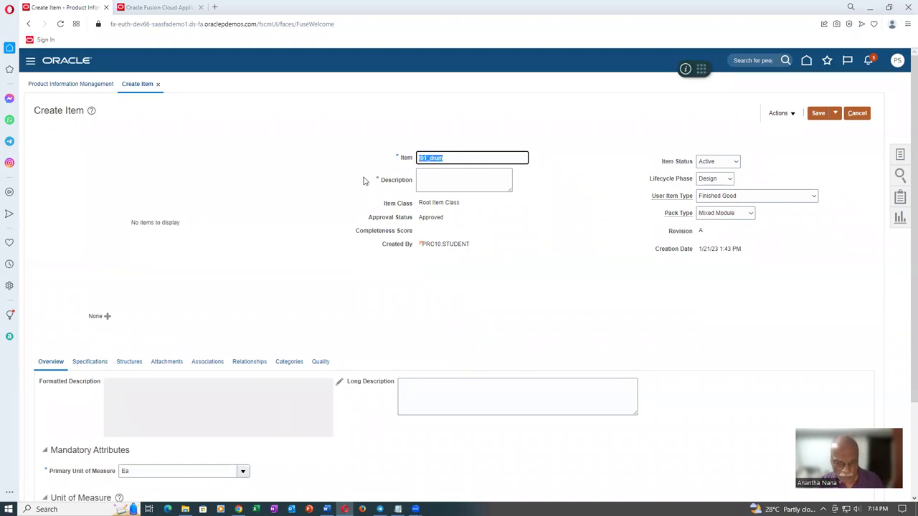
left_click(451, 184)
key("ctrl+v")
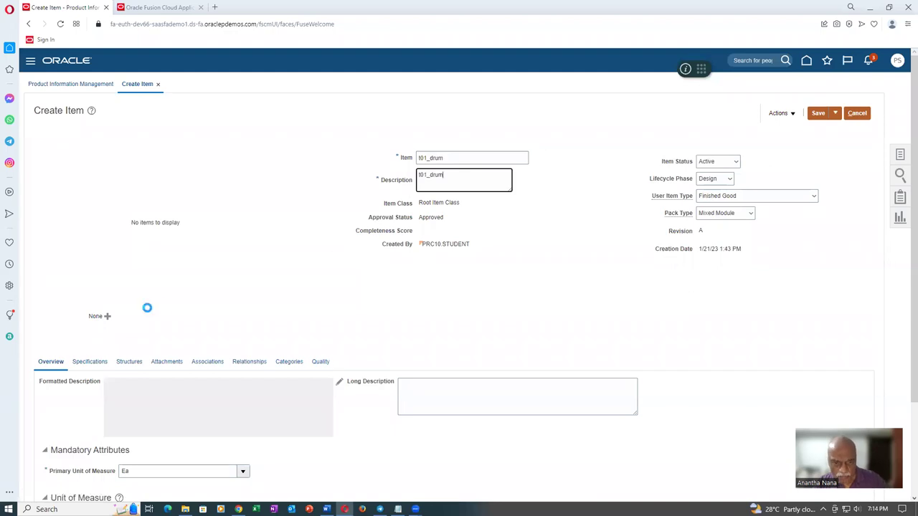
Step: Set Back-to-Back Enabled to Yes in the item's Sales and Order Management specifications
scroll(182, 256, "down", 3)
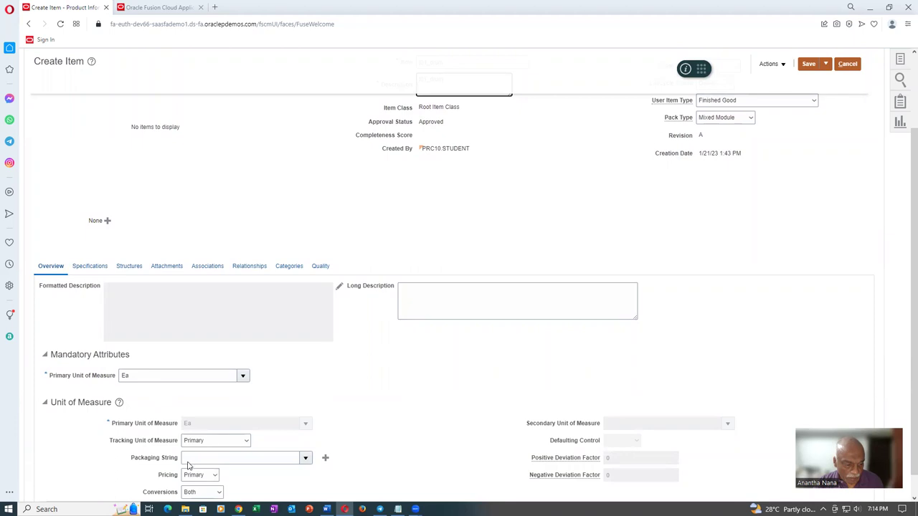
scroll(229, 462, "down", 1)
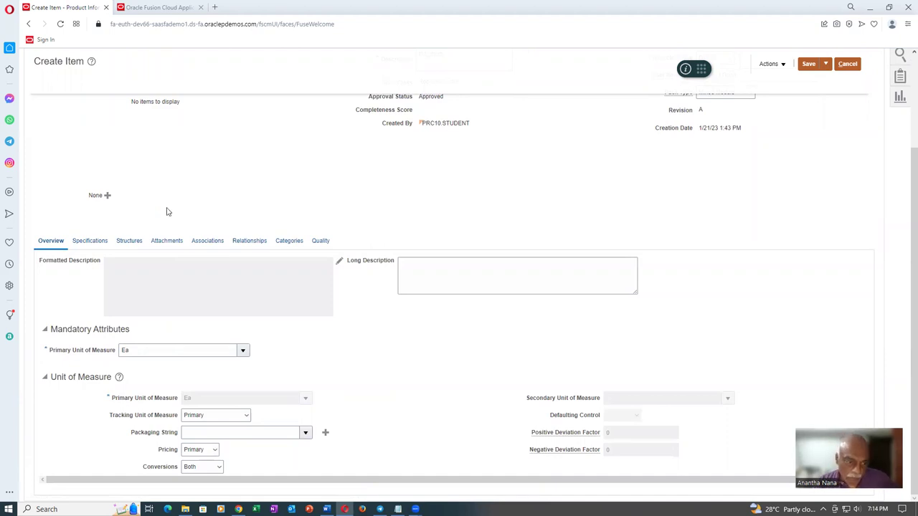
scroll(166, 215, "down", 3)
left_click(73, 247)
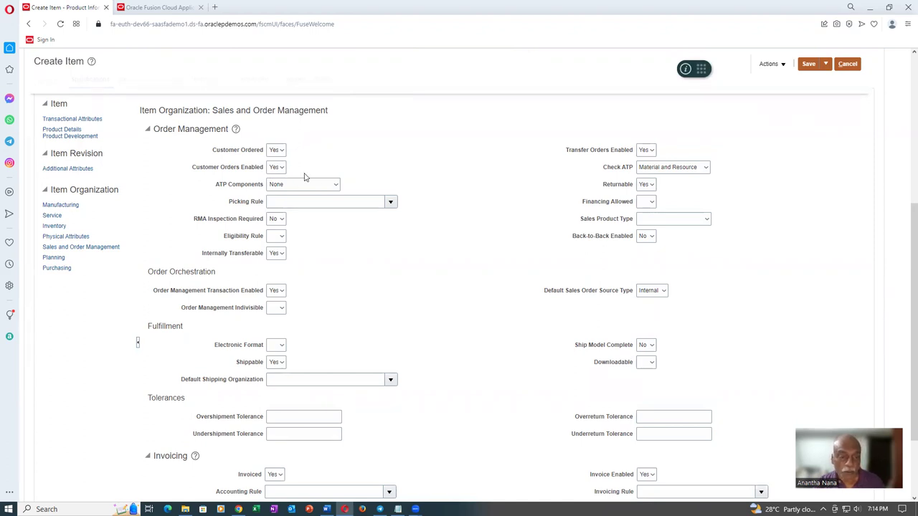
scroll(327, 309, "down", 1)
scroll(323, 269, "up", 1)
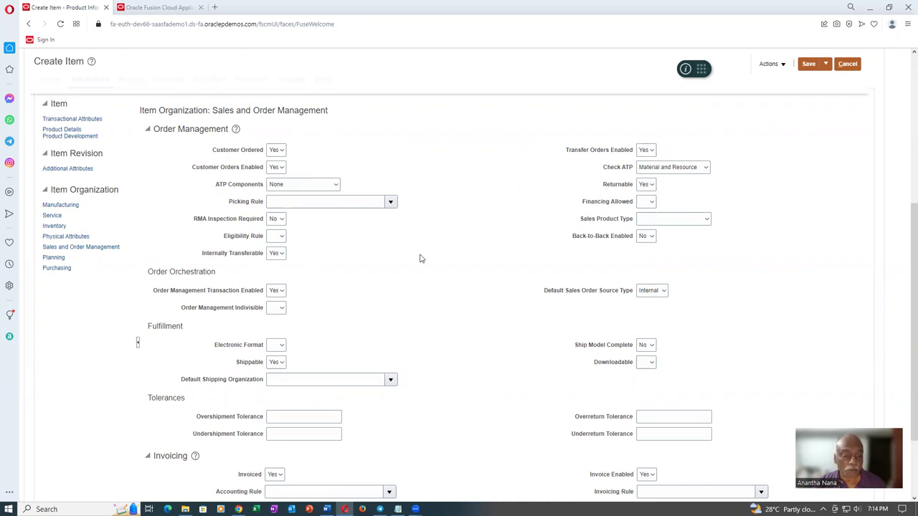
scroll(421, 259, "down", 2)
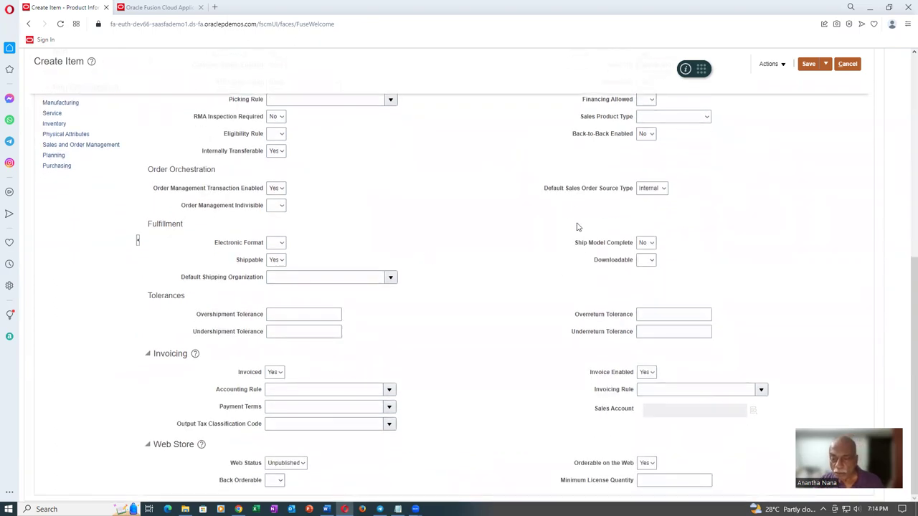
left_click(646, 135)
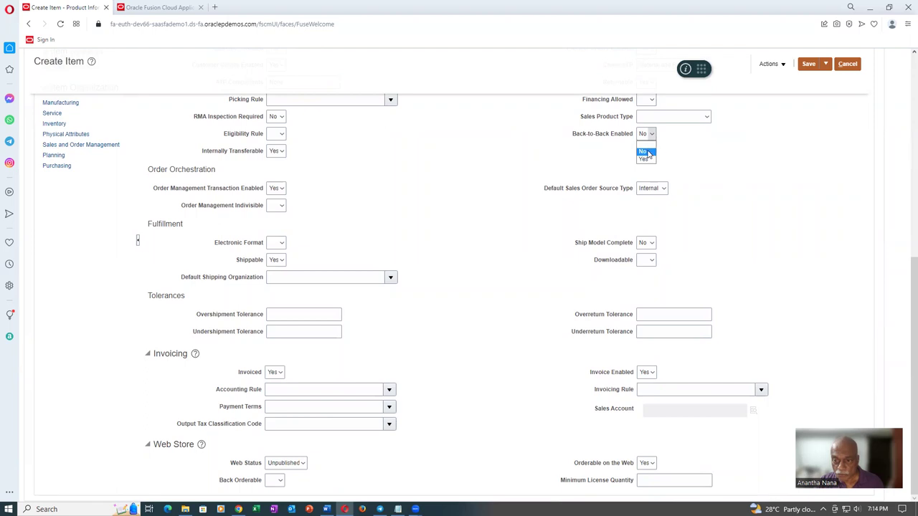
left_click(645, 158)
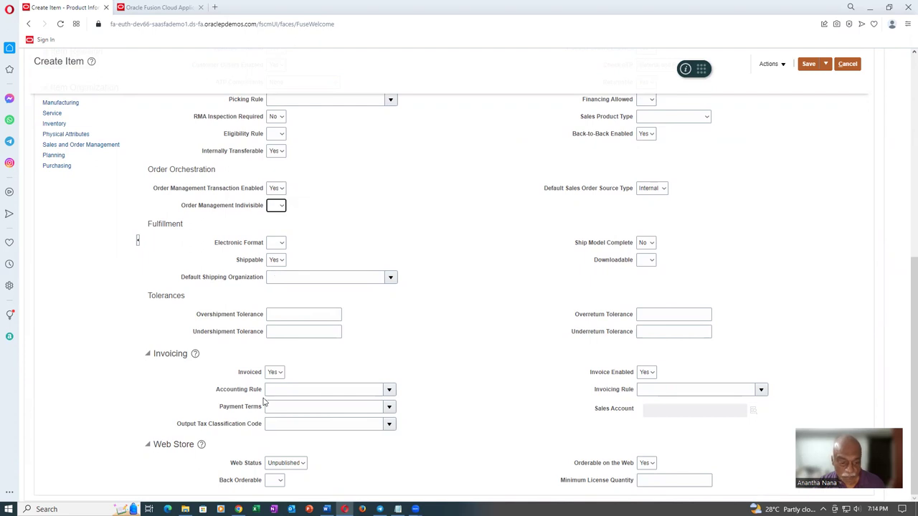
Step: Set Make or Buy to Make in the item's Planning specifications
scroll(61, 274, "up", 2)
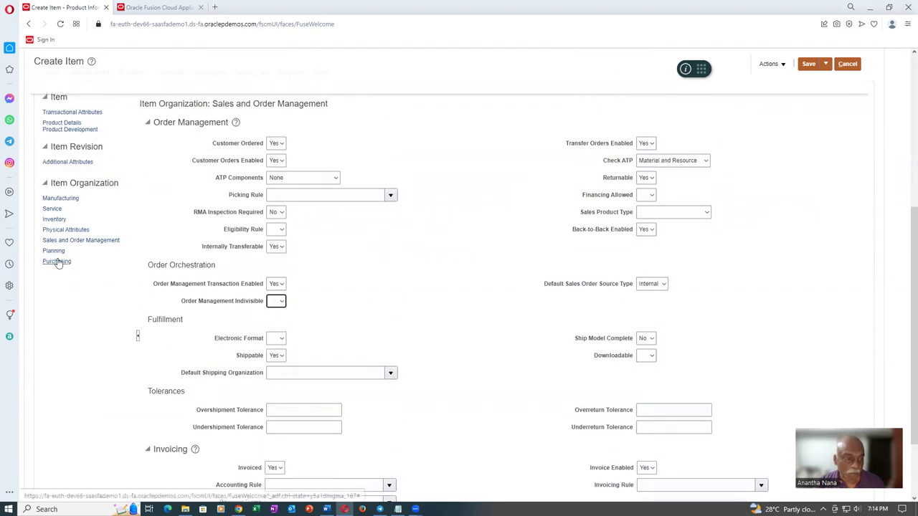
left_click(54, 251)
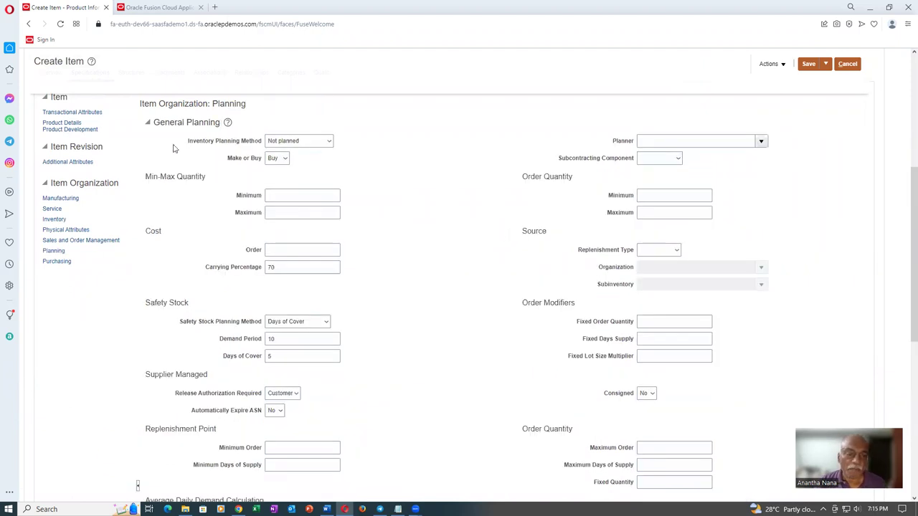
left_click(276, 158)
left_click(274, 176)
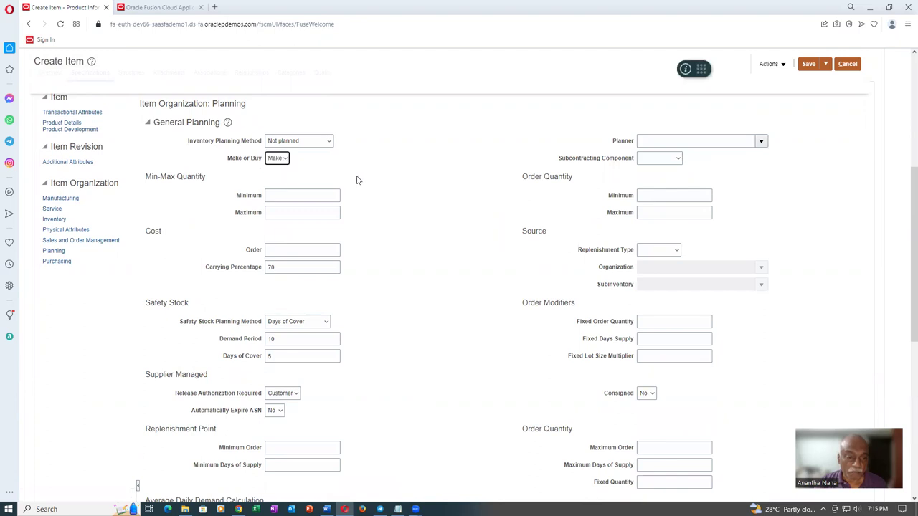
Step: Set Planning Time Days to 50 in the MPS MRP Planning section
scroll(447, 206, "down", 4)
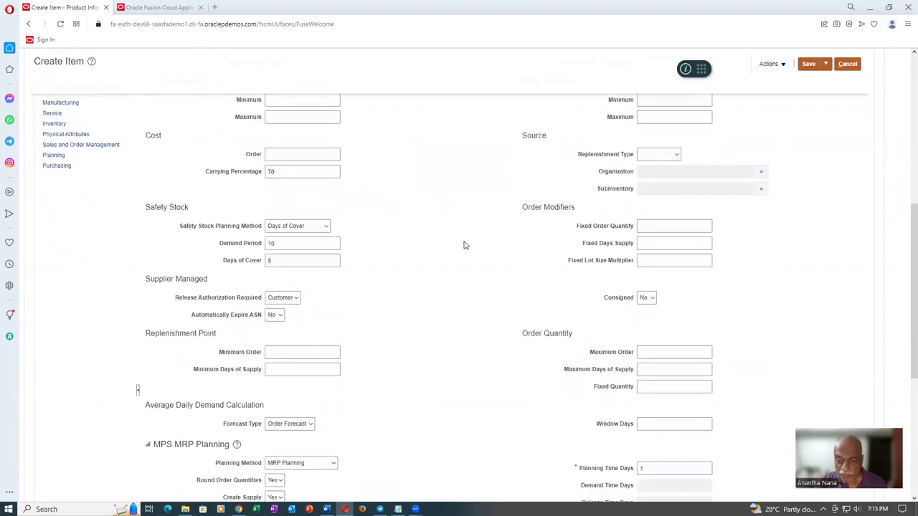
left_click(663, 280)
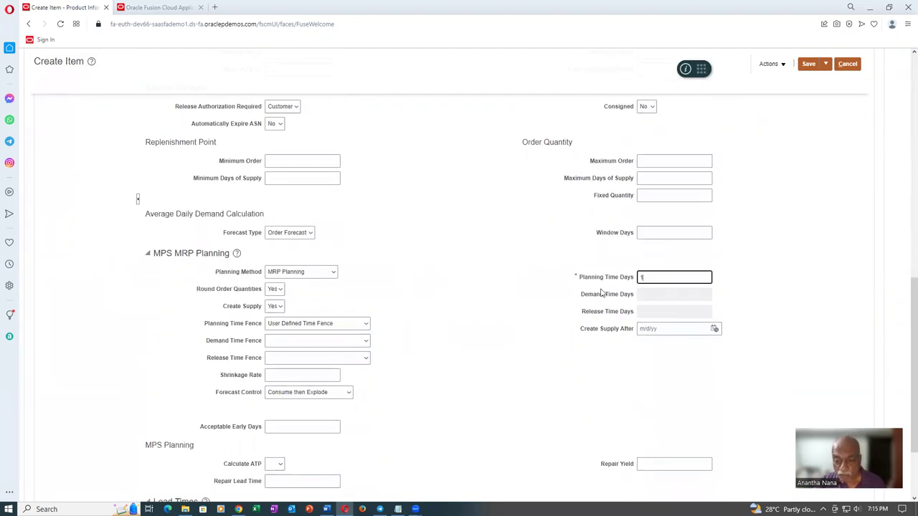
type("50")
key("Tab")
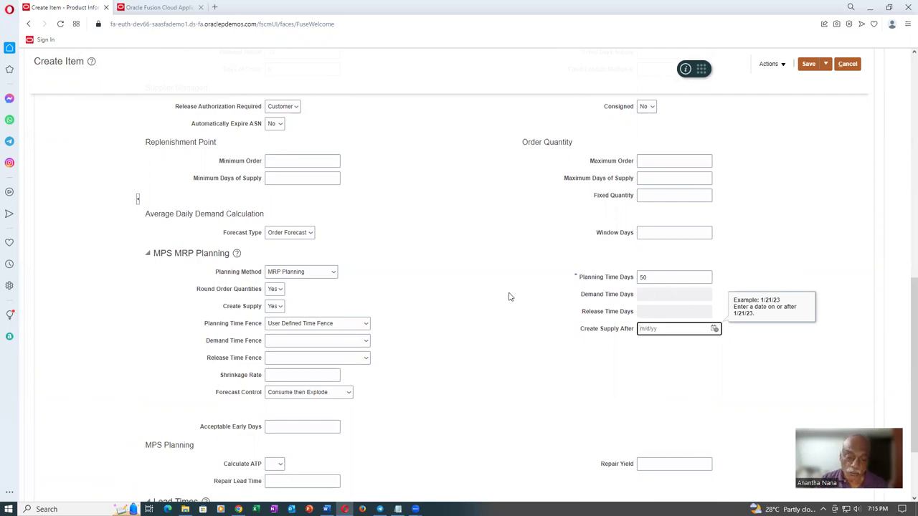
left_click(459, 297)
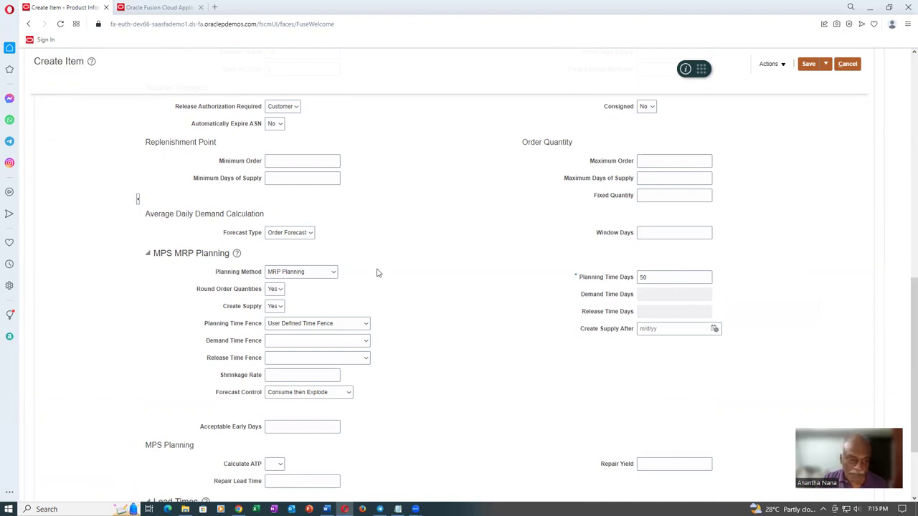
Step: Set the item's Purchase Price to 1 in the Purchasing specifications, and review the Manufacturing and Sales and Order Management attributes
scroll(378, 272, "up", 4)
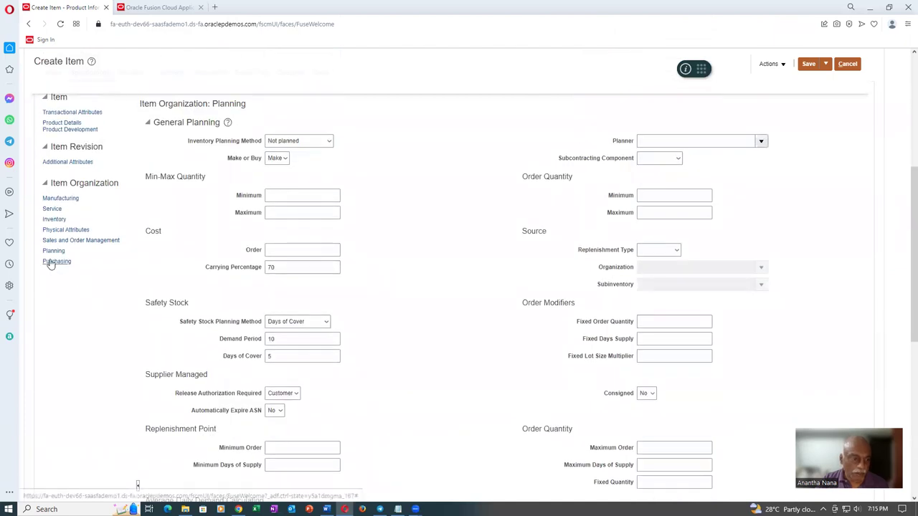
left_click(51, 262)
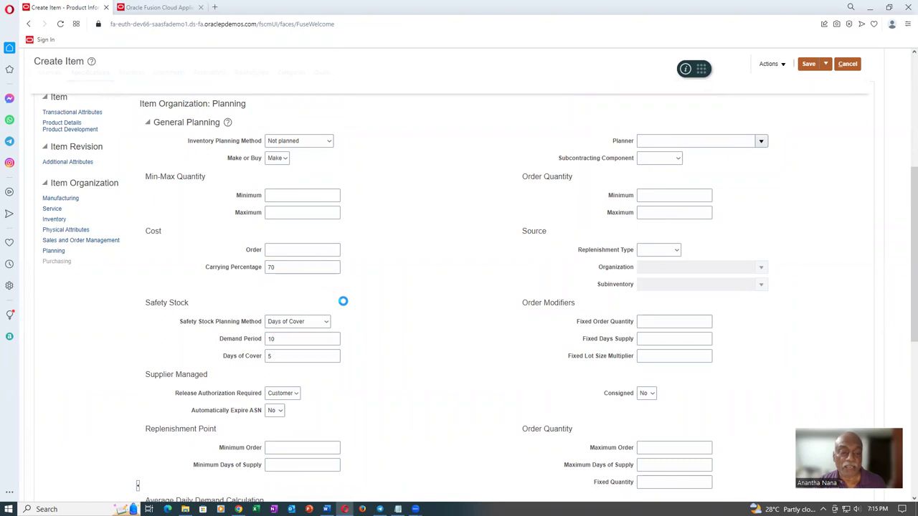
left_click(296, 302)
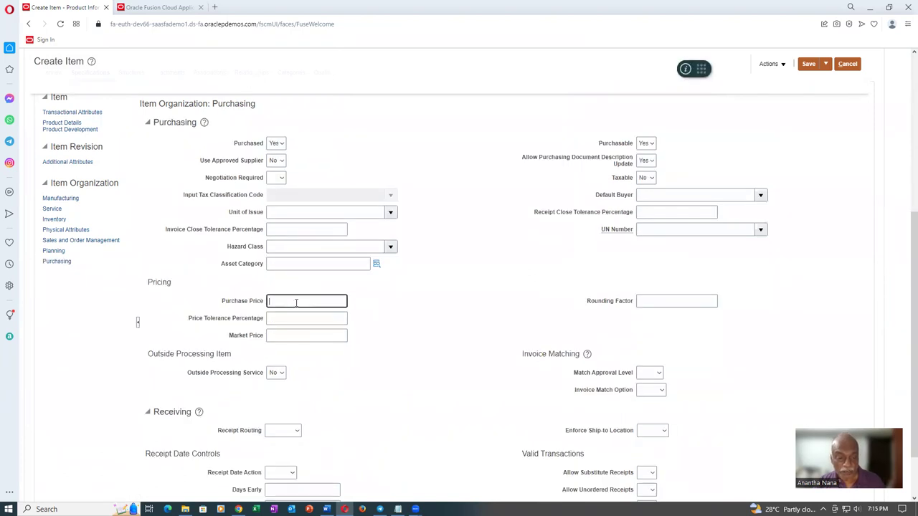
left_click(392, 393)
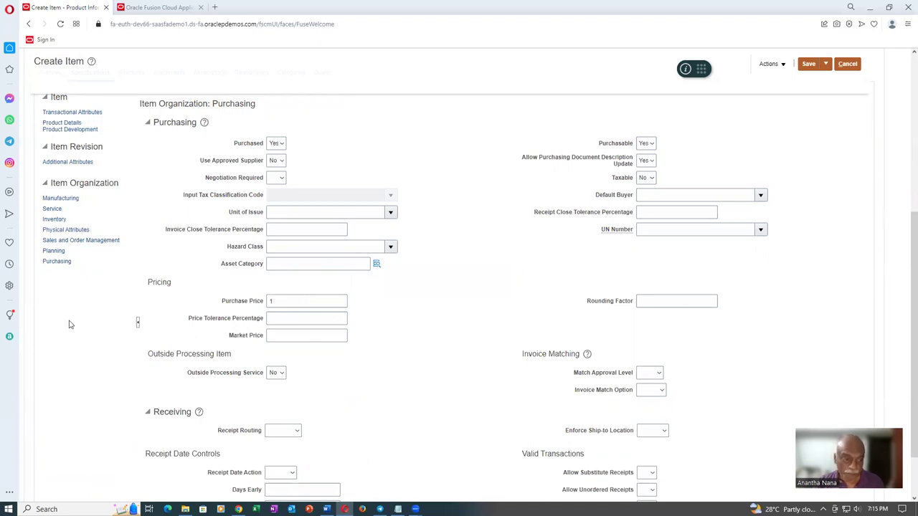
left_click(54, 198)
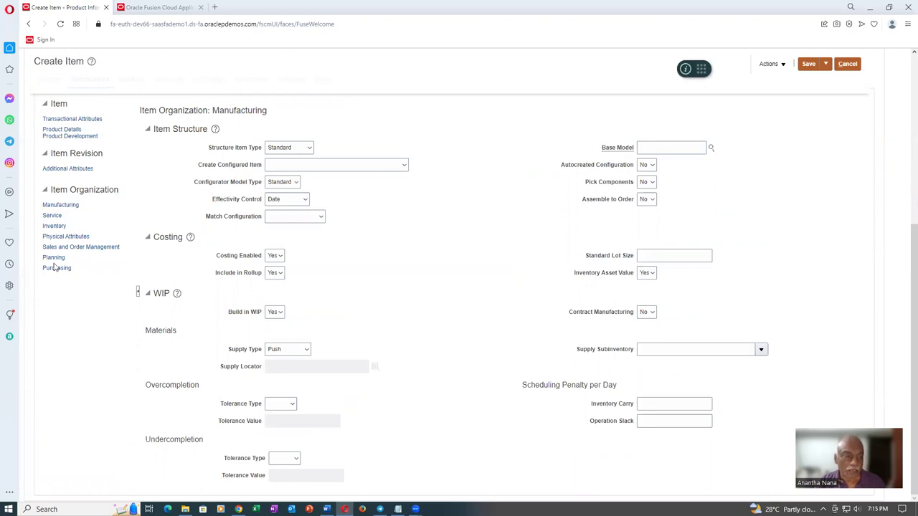
left_click(75, 246)
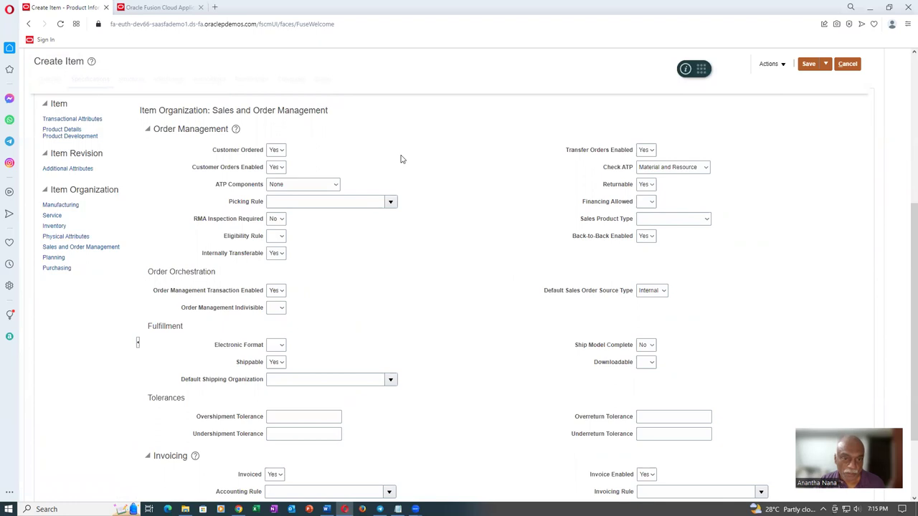
Step: Associate the t01_drum item with organization 002 (Atlanta)
scroll(401, 159, "up", 3)
left_click(211, 275)
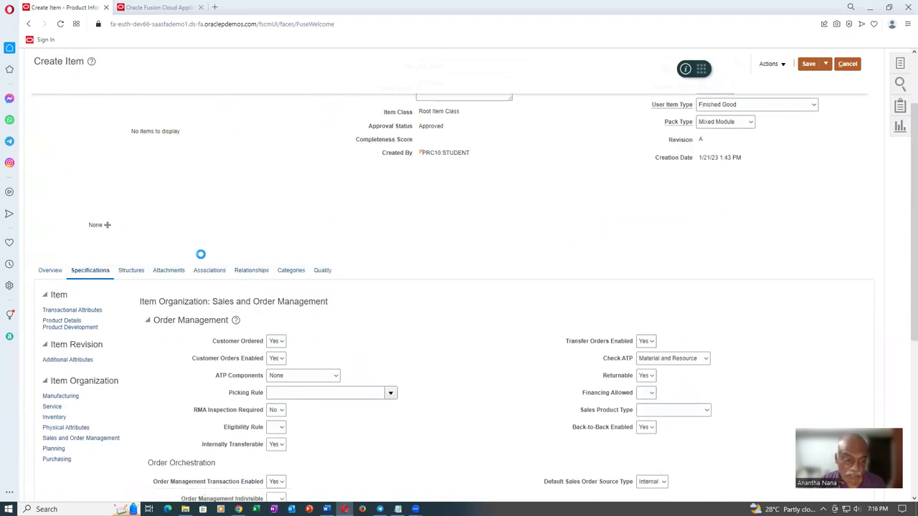
left_click(56, 399)
left_click(72, 430)
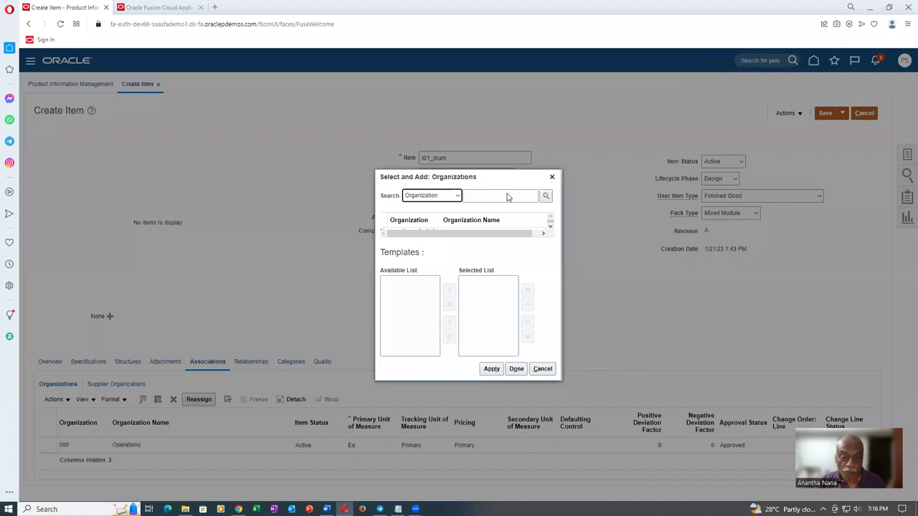
left_click(507, 194)
type("002")
key("Return")
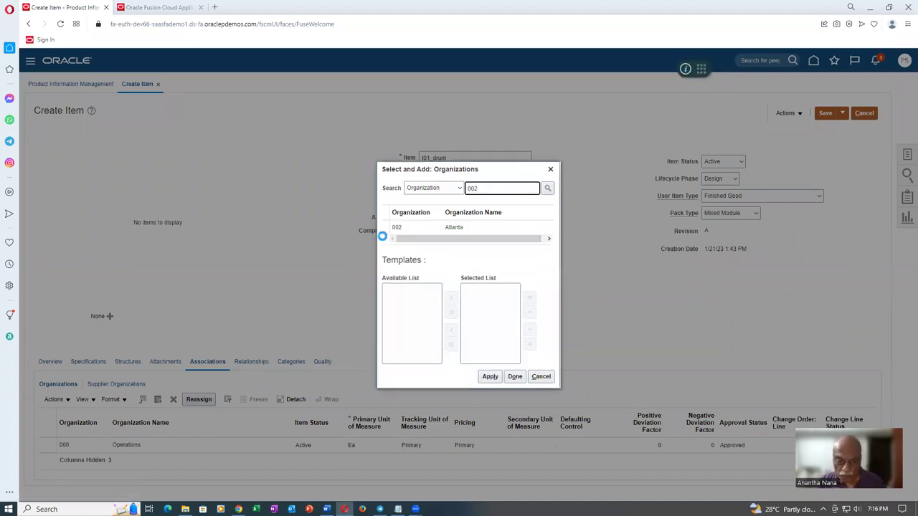
left_click(384, 228)
left_click(491, 377)
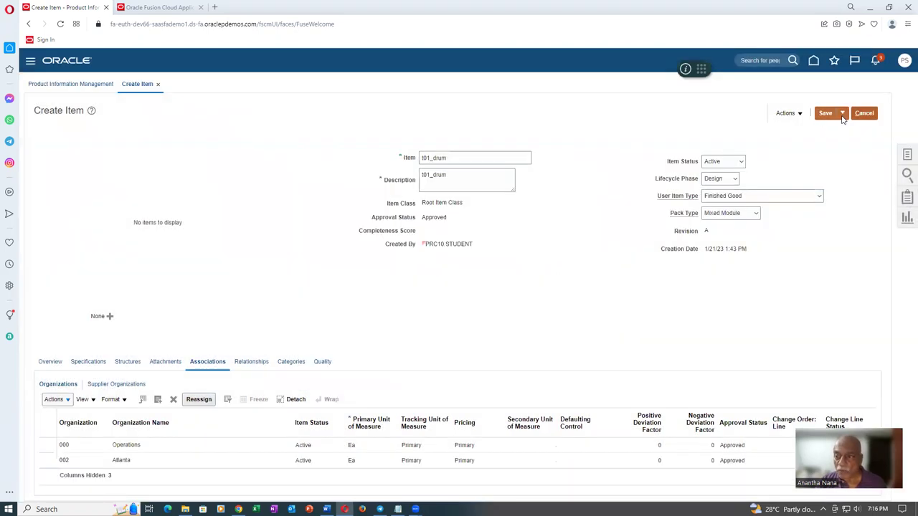
Step: Save and close the t01_drum item
left_click(841, 116)
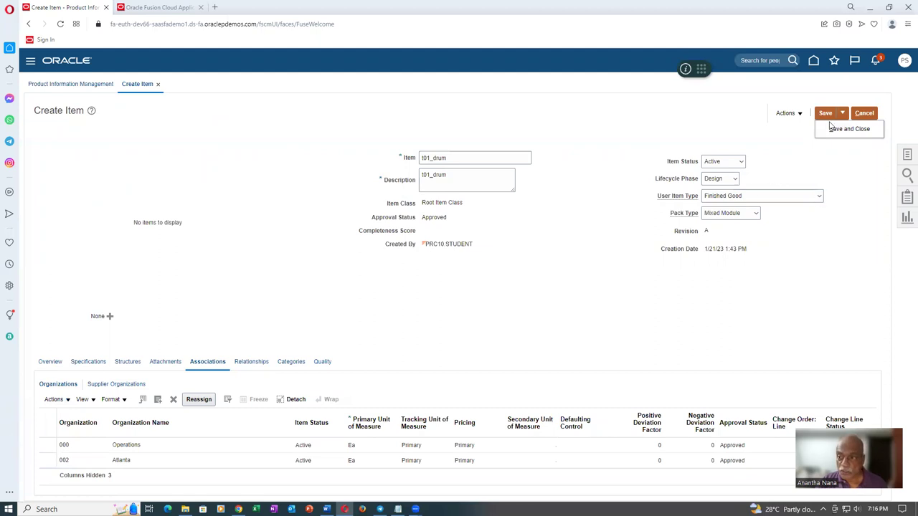
left_click(837, 128)
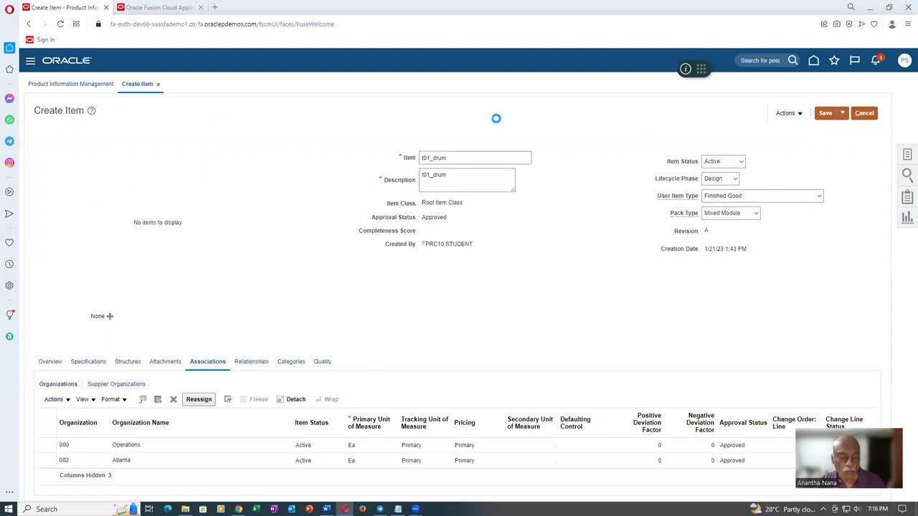
key("alt")
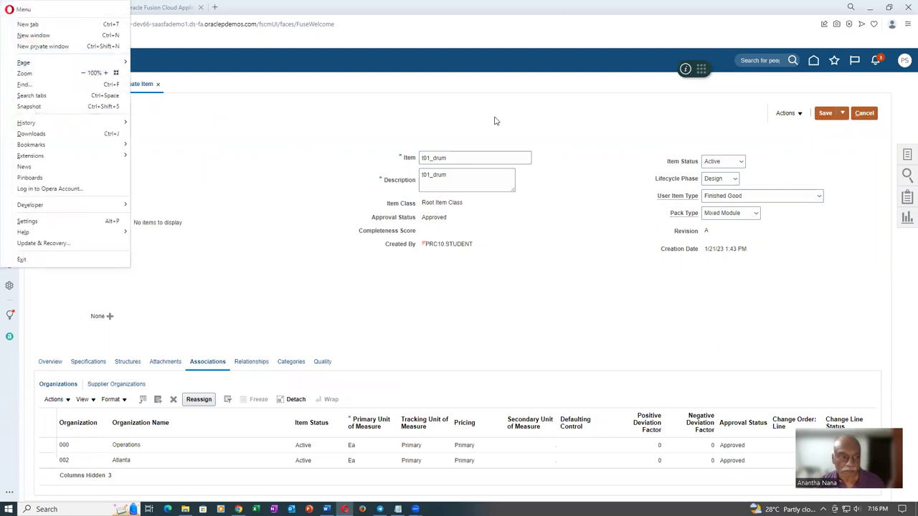
Step: Switch to the Fusion_Manufacturing_Setup Word document and check the Material Required column of the standard operations table, then return to Oracle
left_click(531, 132)
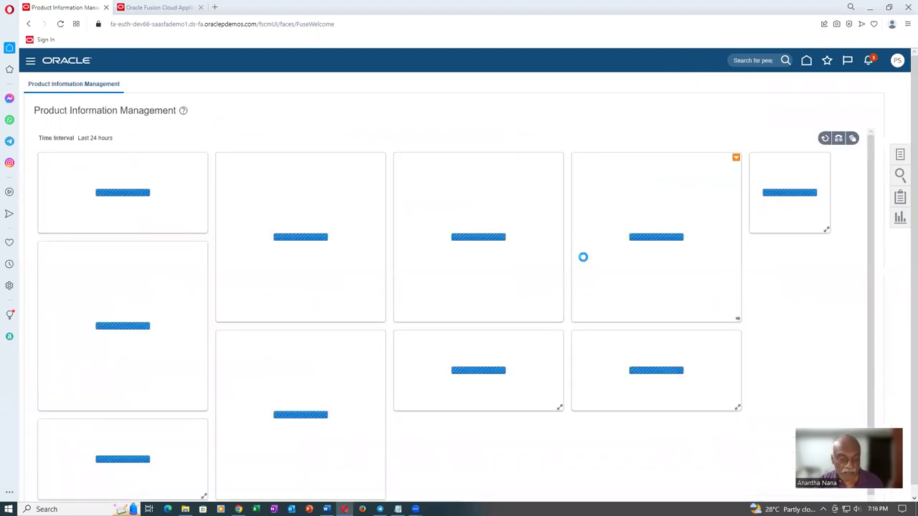
key("alt+Tab")
left_click(551, 265)
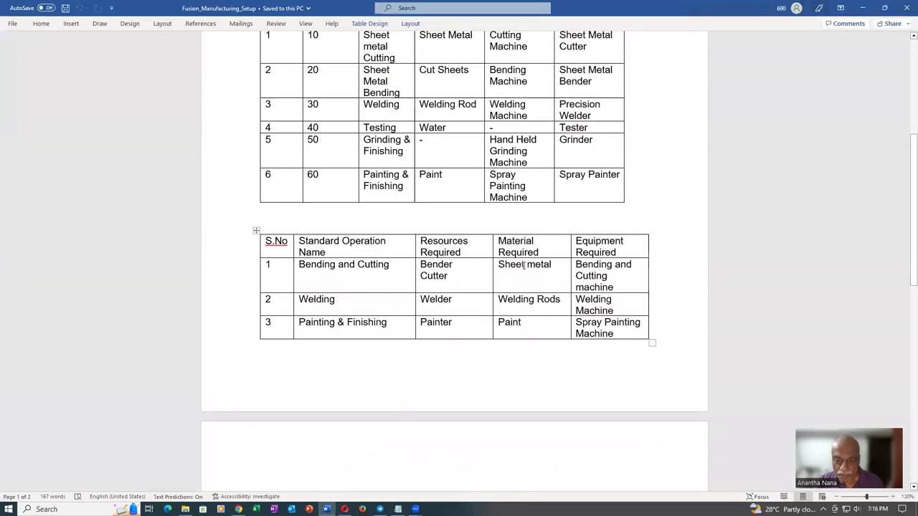
left_click_drag(525, 264, 532, 332)
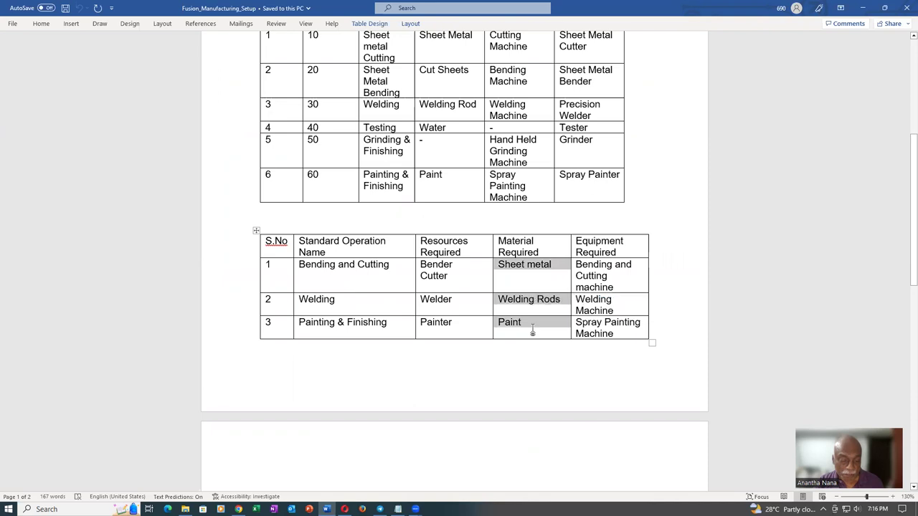
key("alt+Tab")
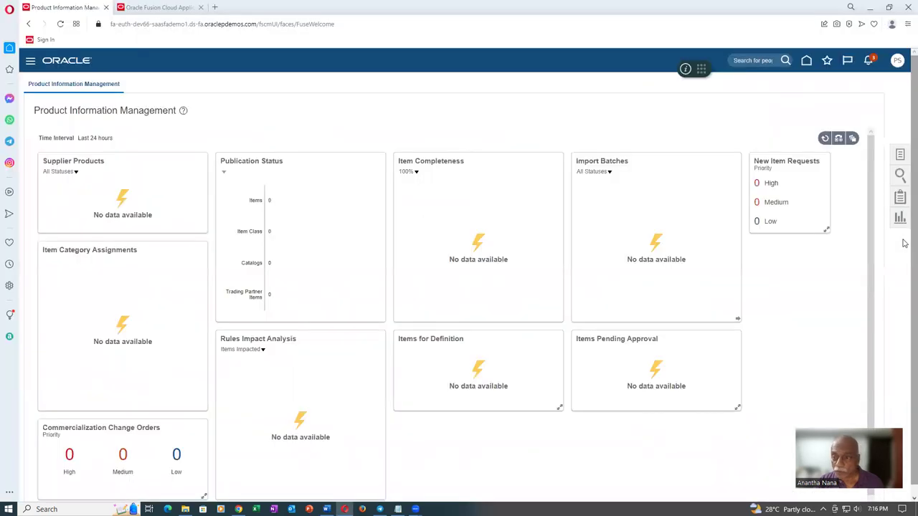
Step: Start creating one new item in organization 000 for the sheet metal material
left_click(901, 156)
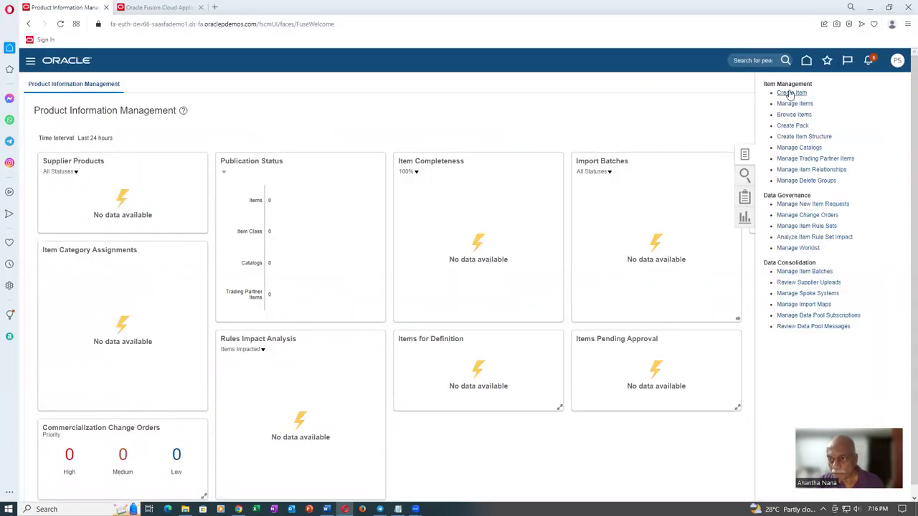
left_click(791, 93)
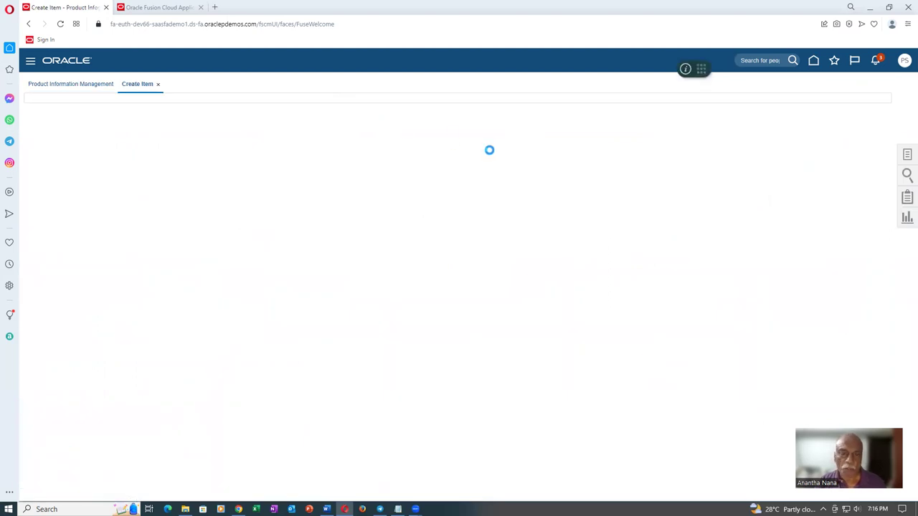
type("000")
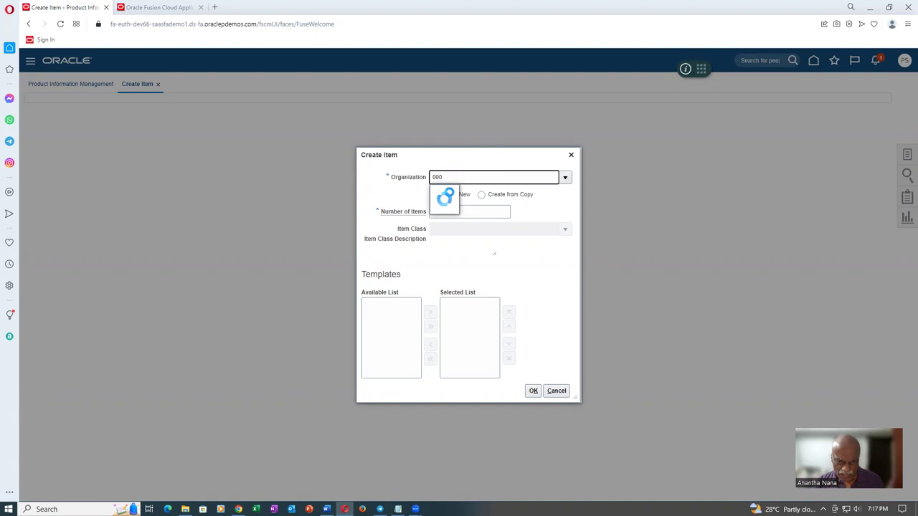
left_click(451, 193)
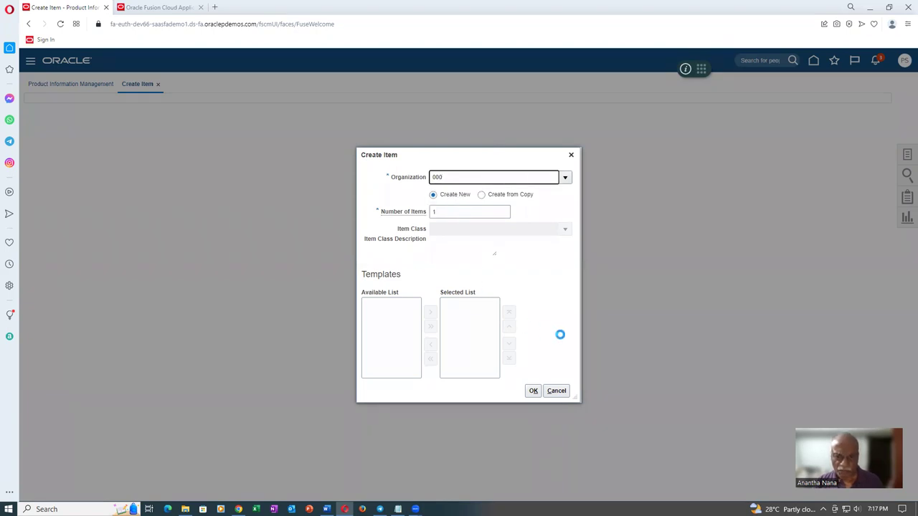
left_click(534, 390)
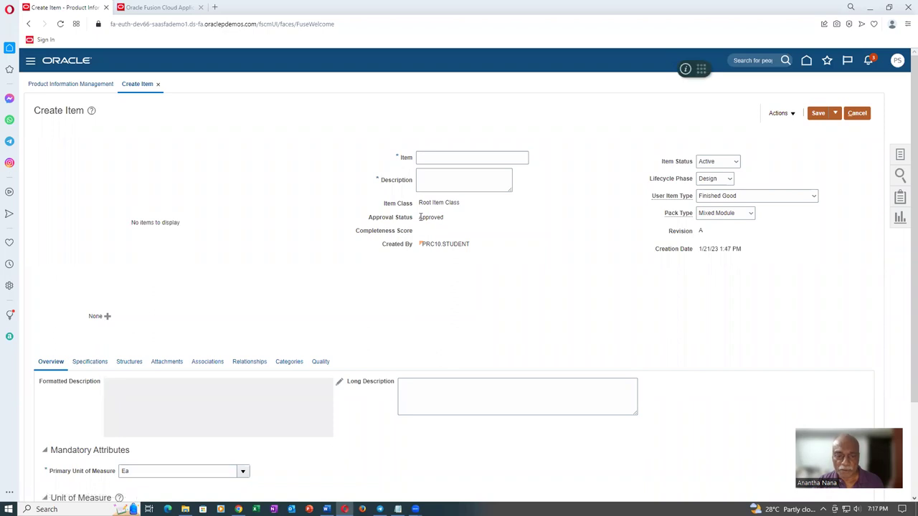
Step: Enter t01_sheet_metal as both the item name and the description
left_click_drag(420, 217, 441, 216)
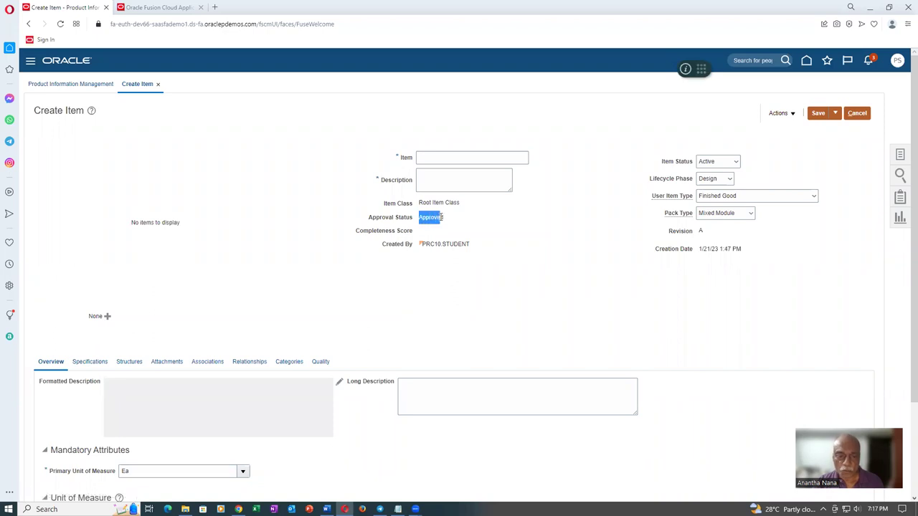
left_click(454, 159)
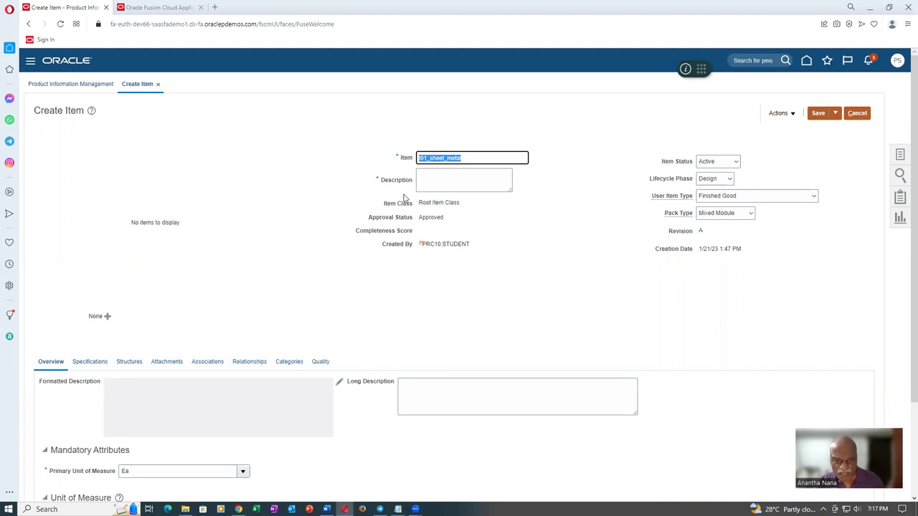
left_click(439, 187)
key("ctrl+v")
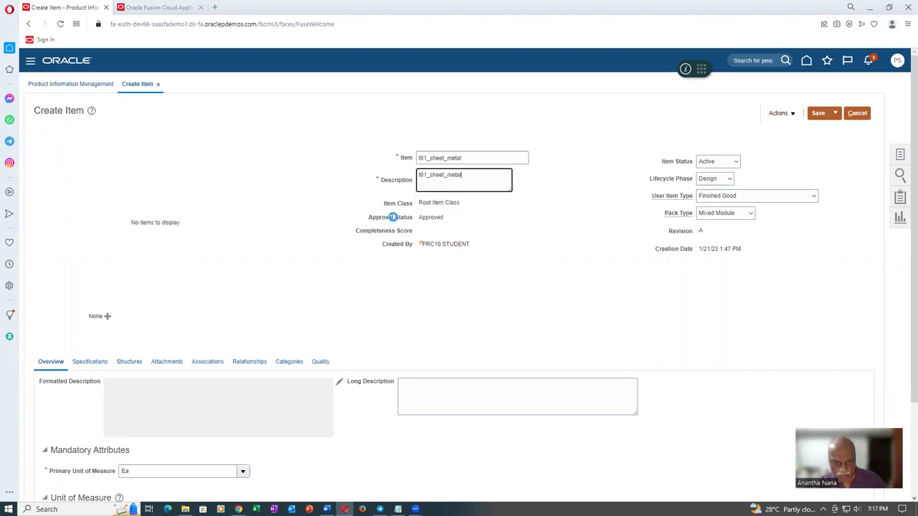
Step: Review the Manufacturing and the Sales and Order Management specifications of the t01_sheet_metal item
left_click(85, 365)
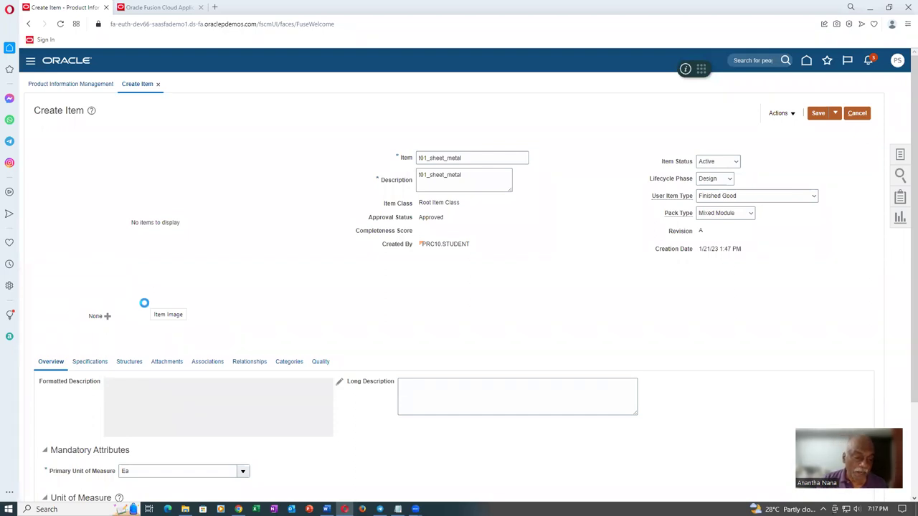
scroll(143, 308, "down", 3)
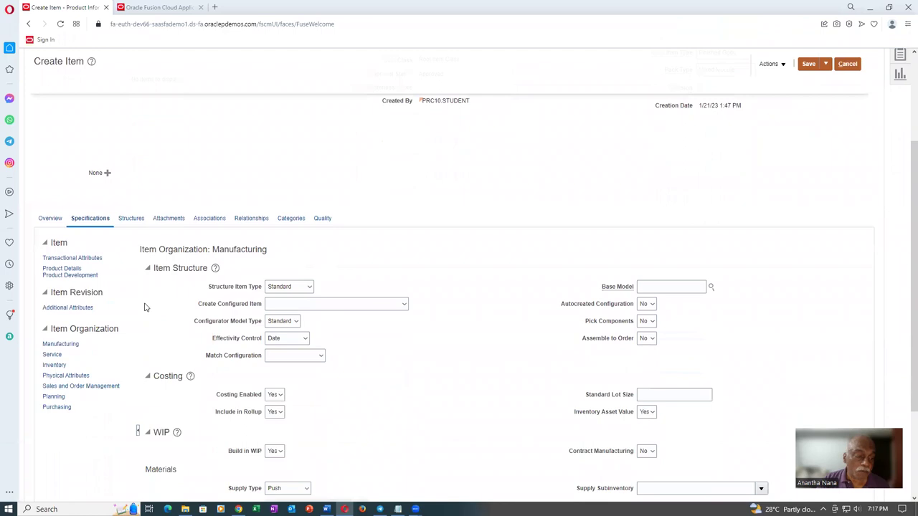
left_click(84, 388)
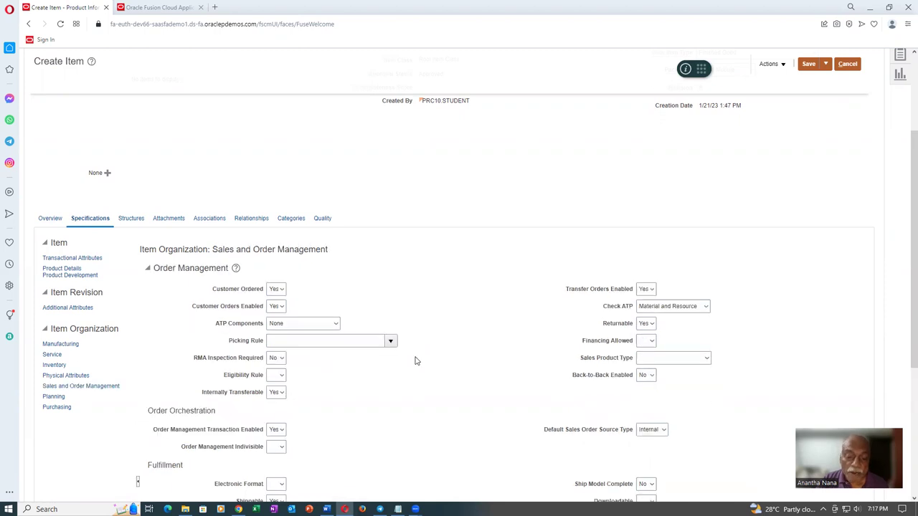
Step: Associate the t01_sheet_metal item with organization 002 (Atlanta), and save and close the item
left_click(204, 223)
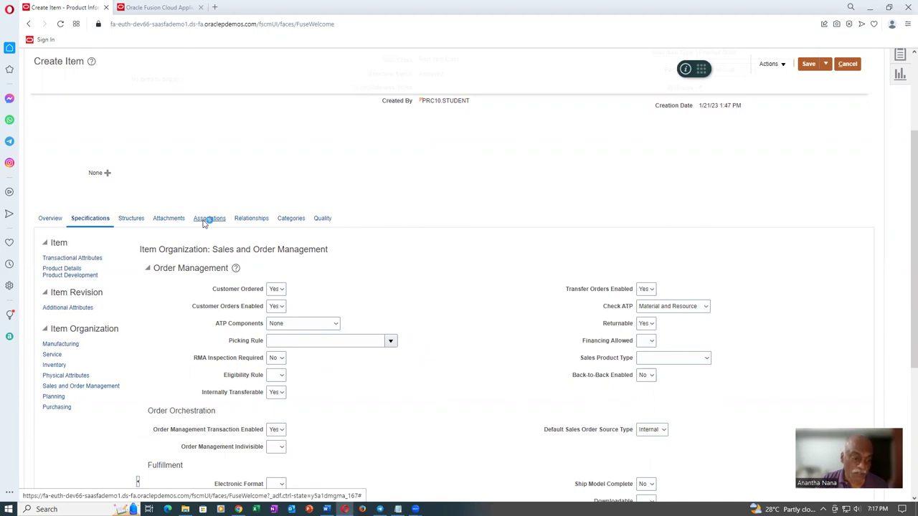
left_click(54, 399)
left_click(72, 430)
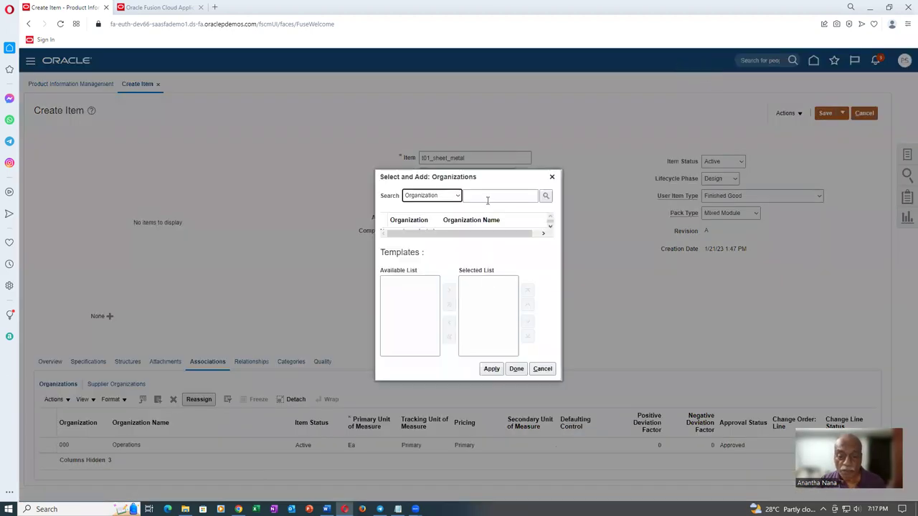
left_click(487, 197)
type("002")
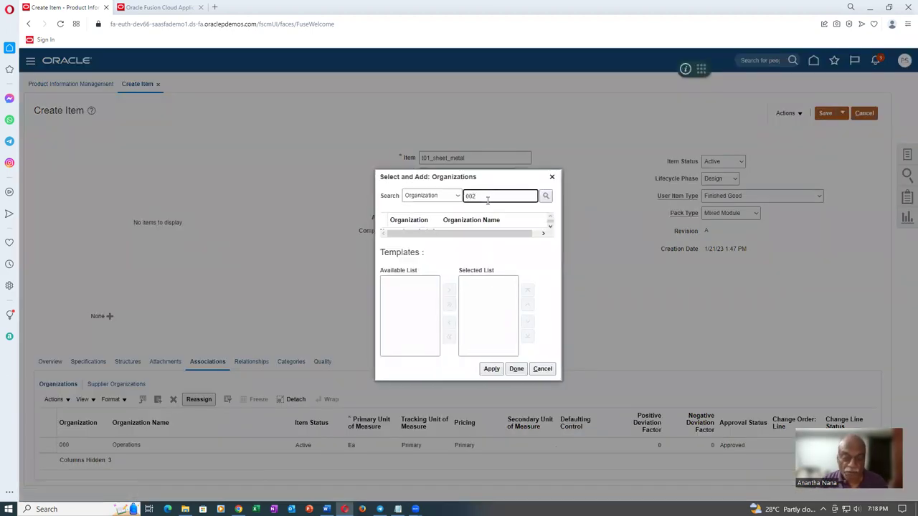
key("Return")
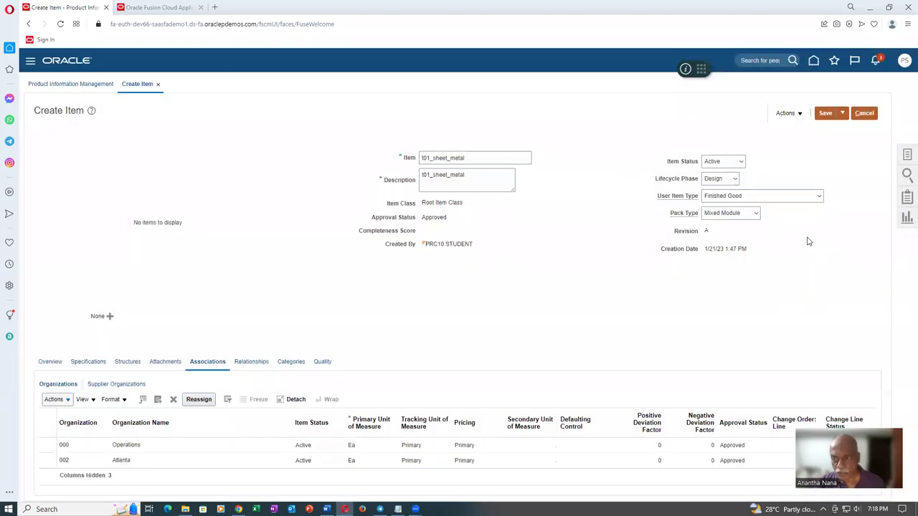
left_click(843, 117)
left_click(843, 130)
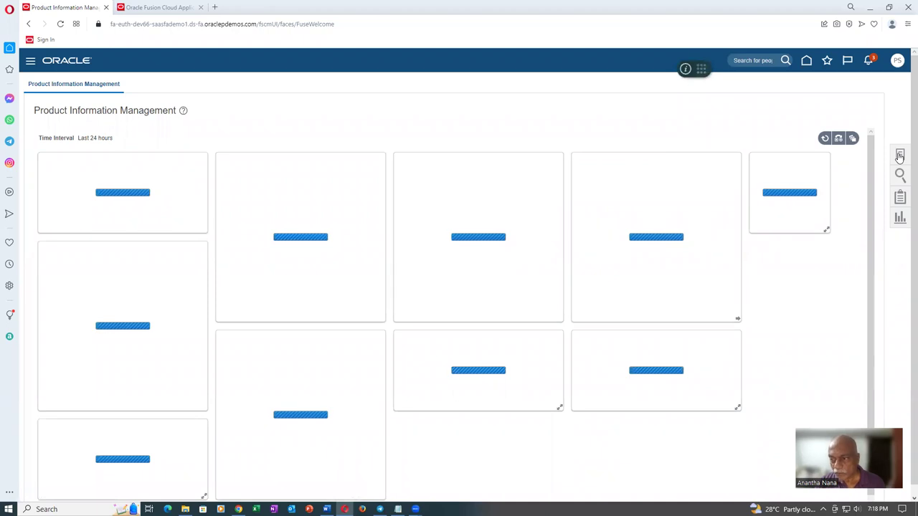
Step: Start creating another item in organization 000 with Root Item Class, checking the Word document for the material needed
left_click(900, 156)
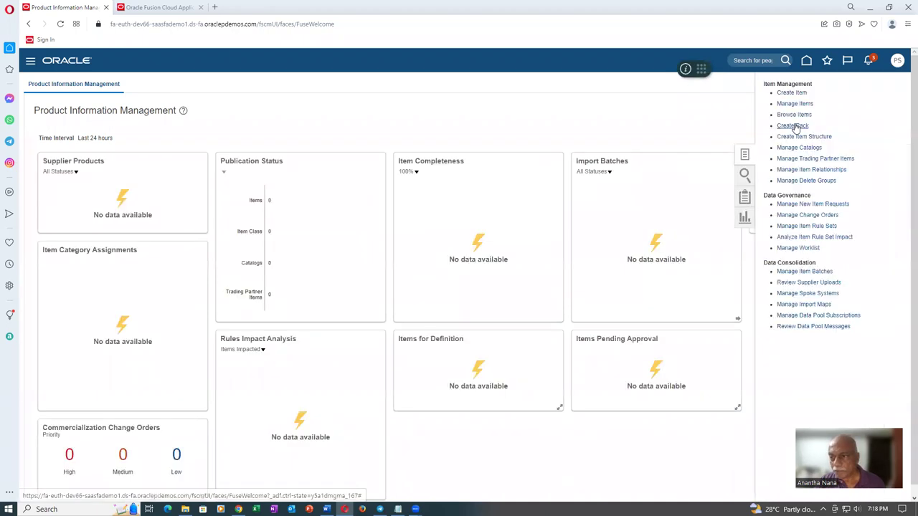
left_click(789, 93)
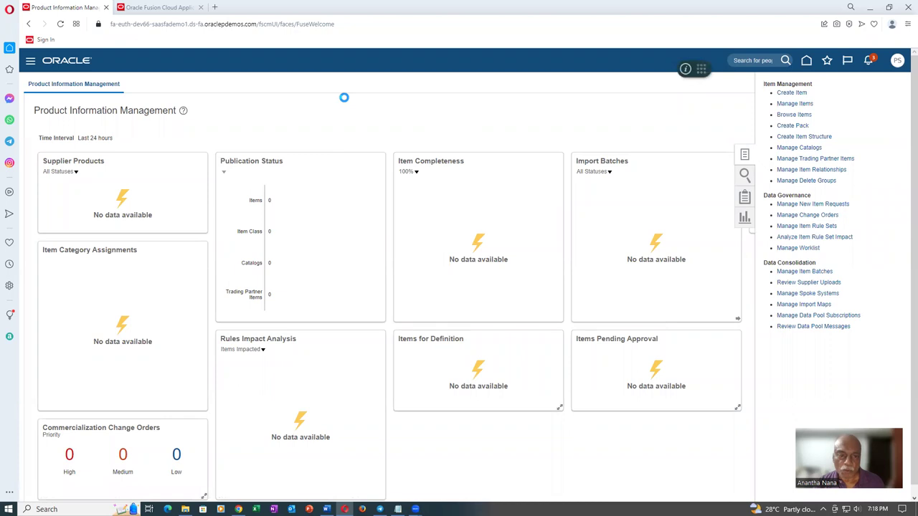
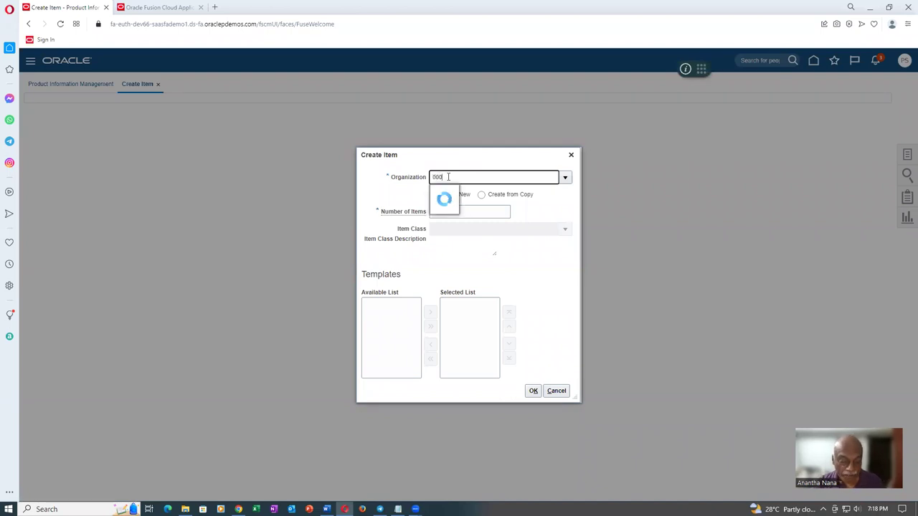
key("alt+Tab")
left_click(522, 301)
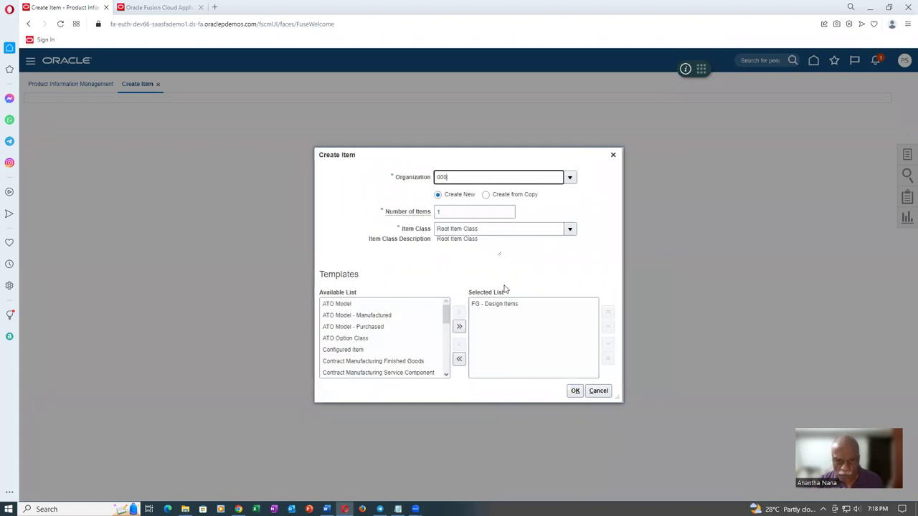
left_click(574, 391)
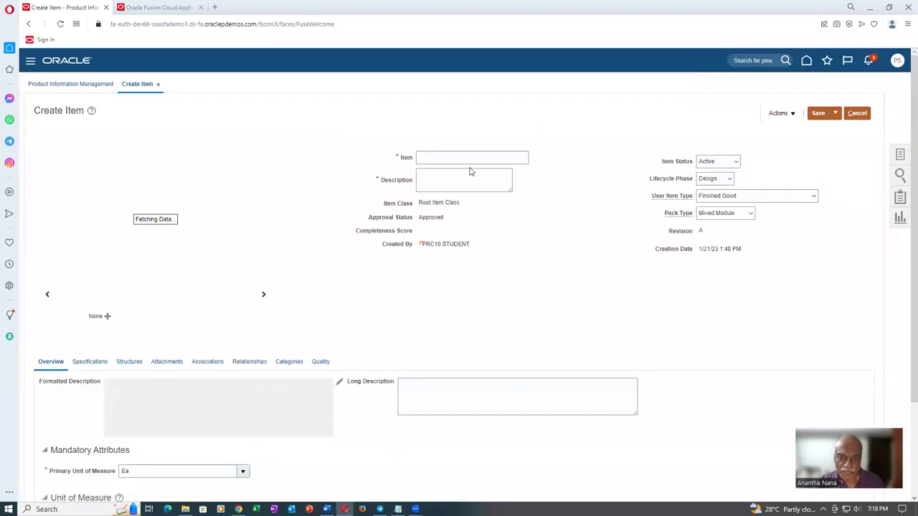
Step: Enter t01_welding_rod as both the item name and the description
left_click(470, 162)
type("t01_welding_rod")
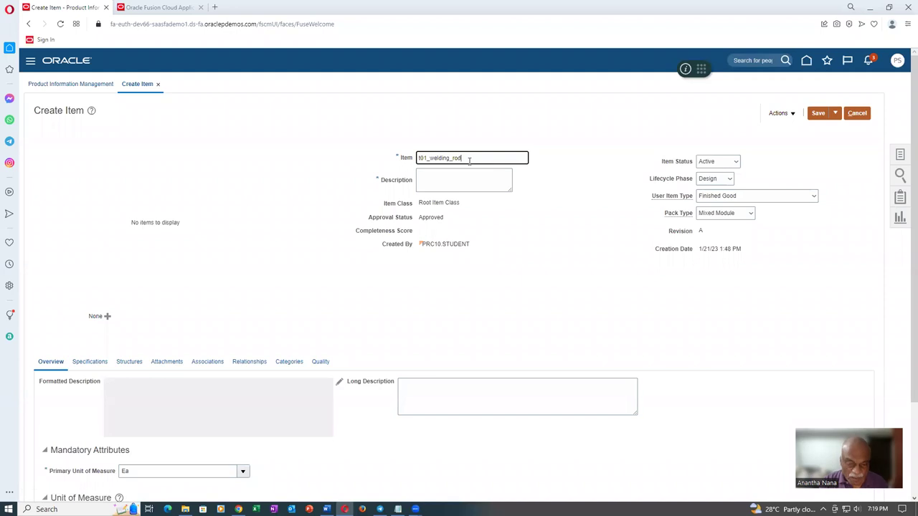
left_click_drag(474, 158, 327, 189)
key("ctrl+c")
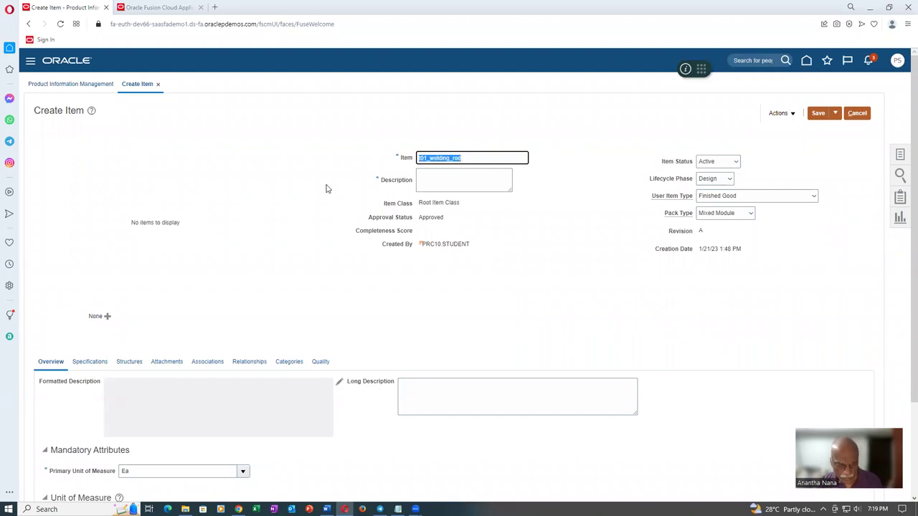
left_click(432, 188)
key("ctrl+v")
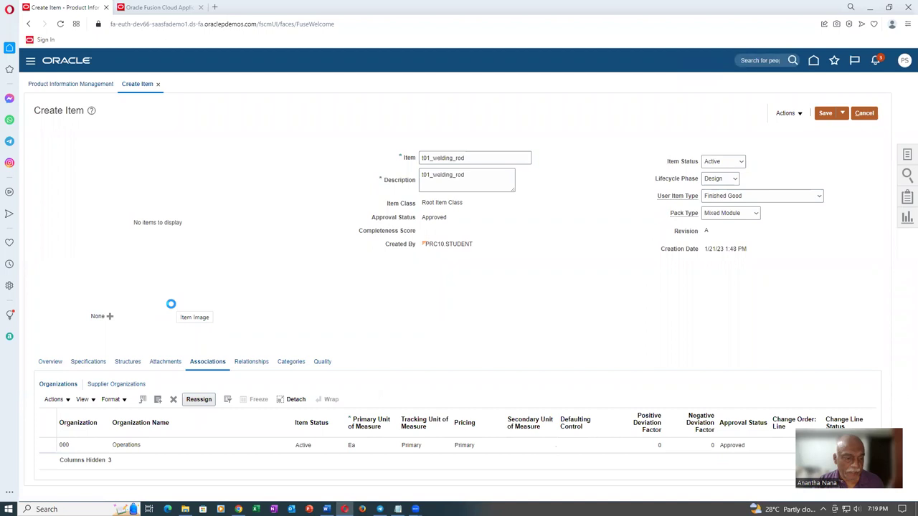
Step: Associate the t01_welding_rod item with organization 002 (Atlanta), and save and close the item
left_click(54, 400)
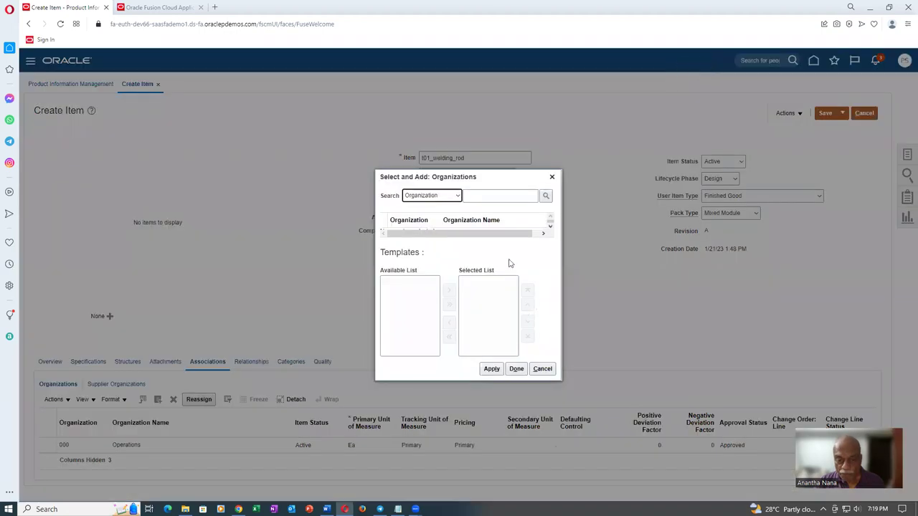
left_click(484, 196)
type("002")
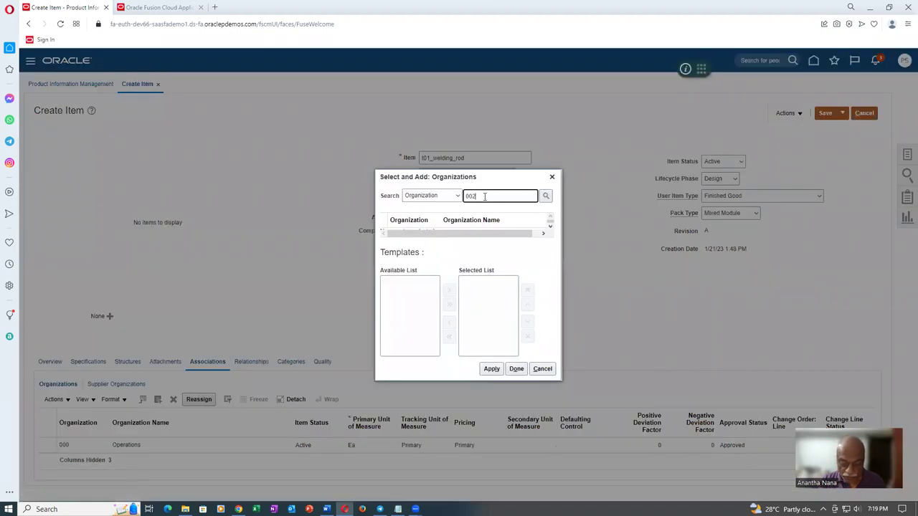
key("Return")
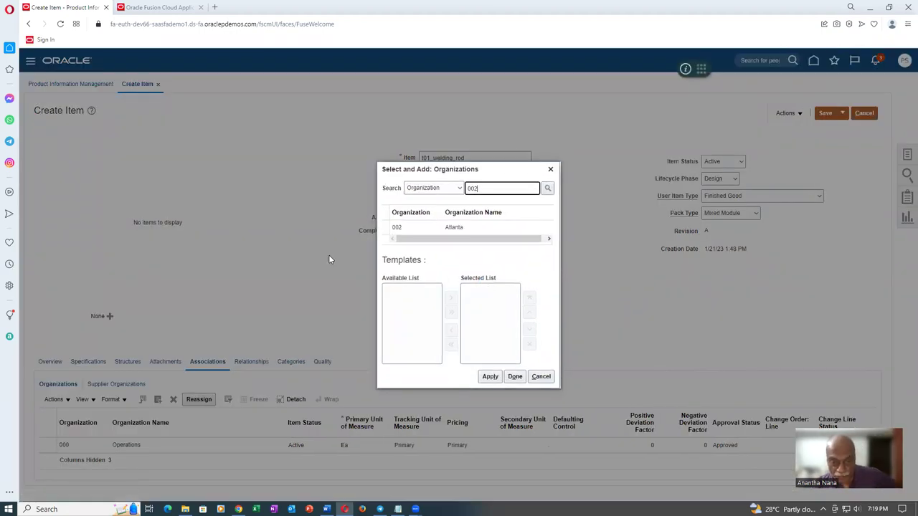
left_click(491, 377)
left_click(591, 377)
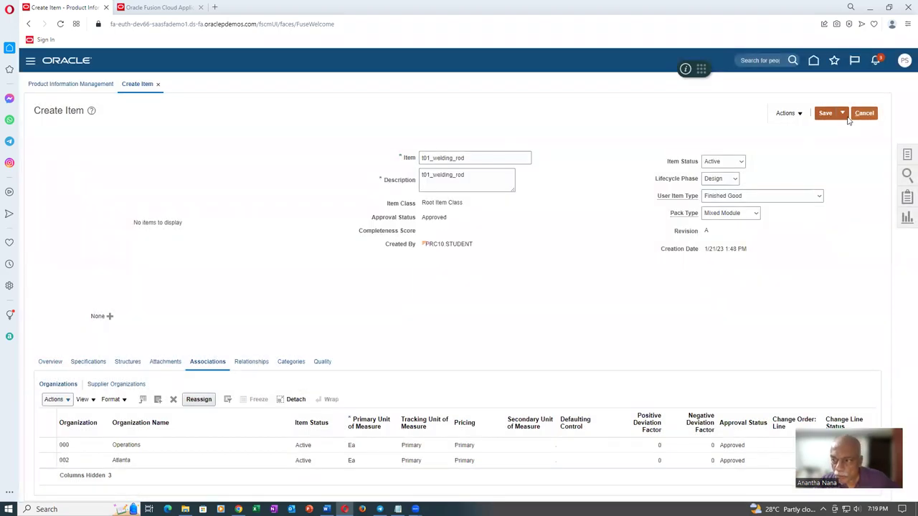
left_click(845, 116)
left_click(850, 129)
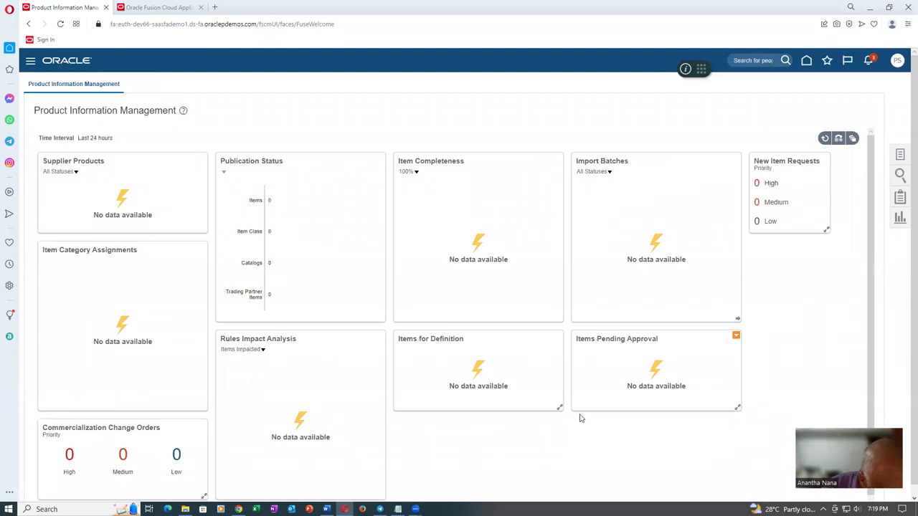
Step: Start creating one new item in organization 000 with Root Item Class and the FG - Design Items template
left_click(900, 155)
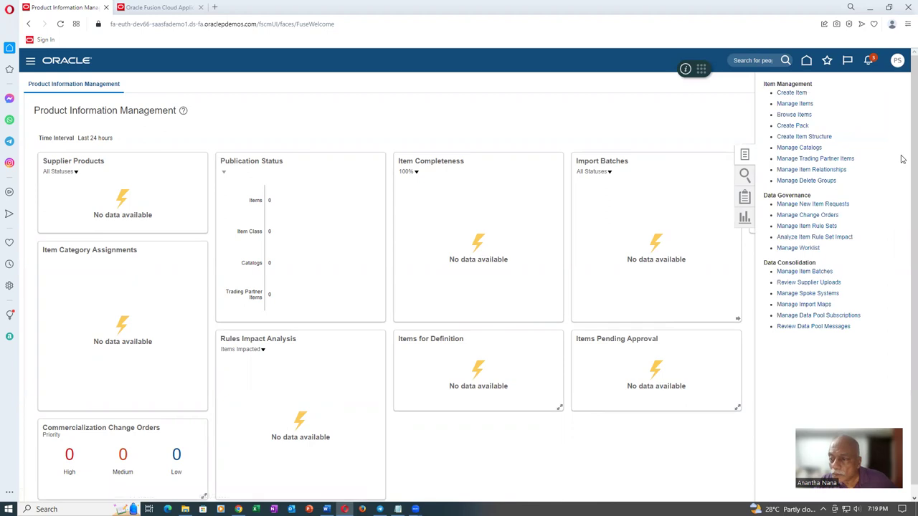
left_click(800, 91)
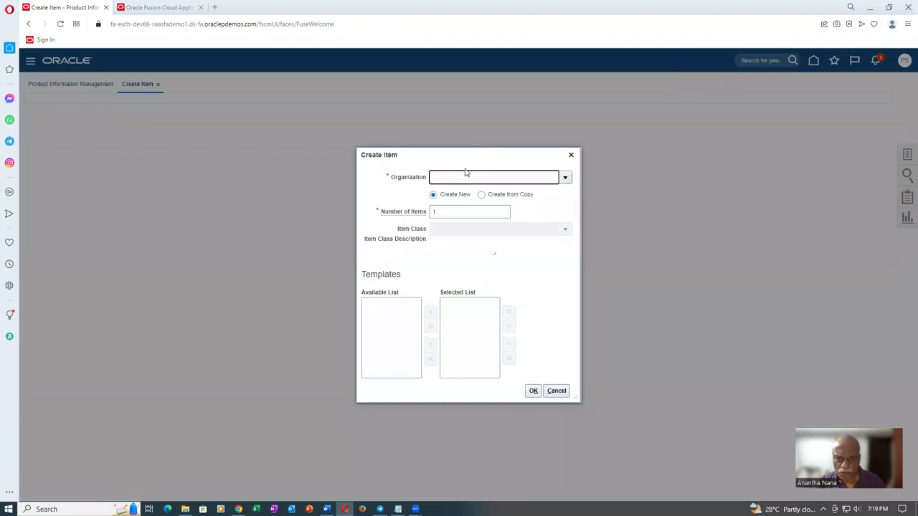
left_click(459, 174)
type("000")
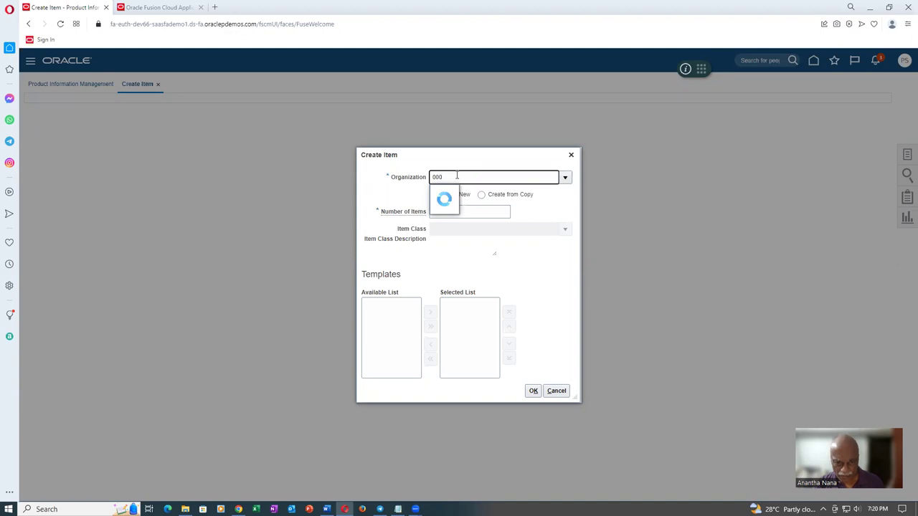
left_click(470, 191)
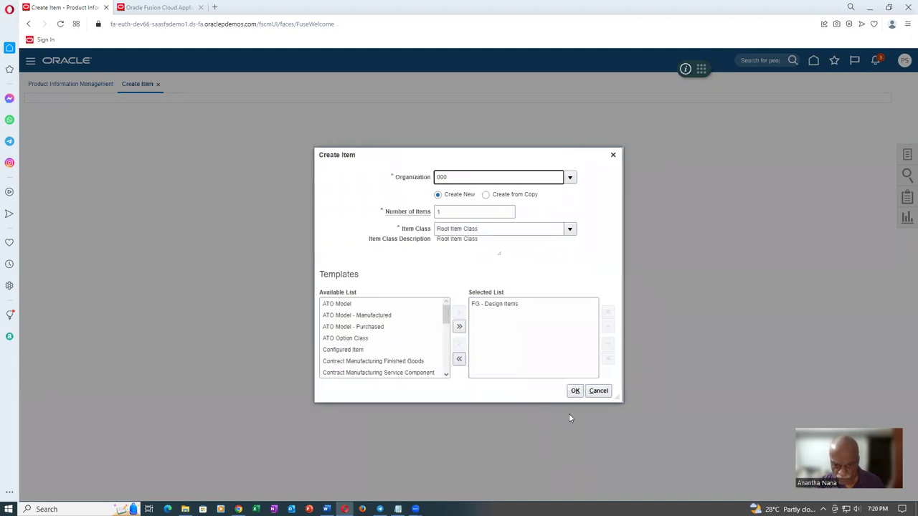
left_click(575, 391)
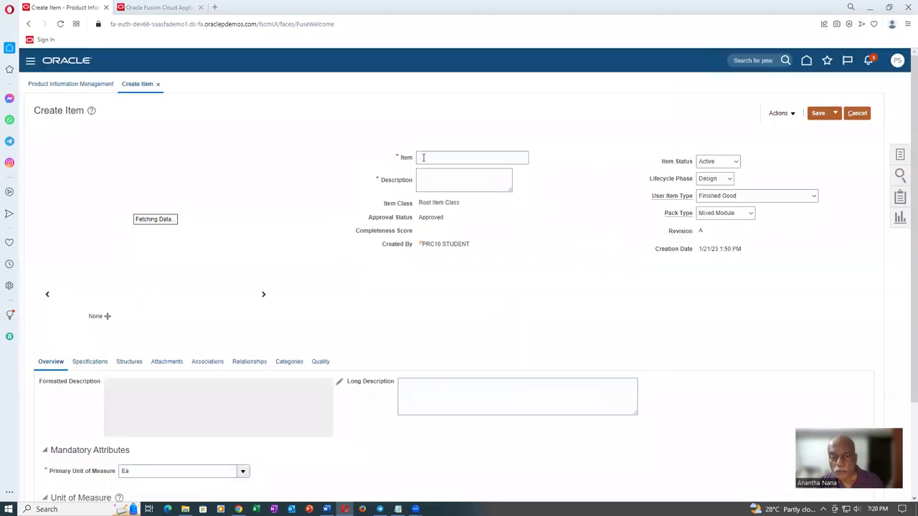
Step: Enter t01_paint as both the item name and the description
left_click(431, 158)
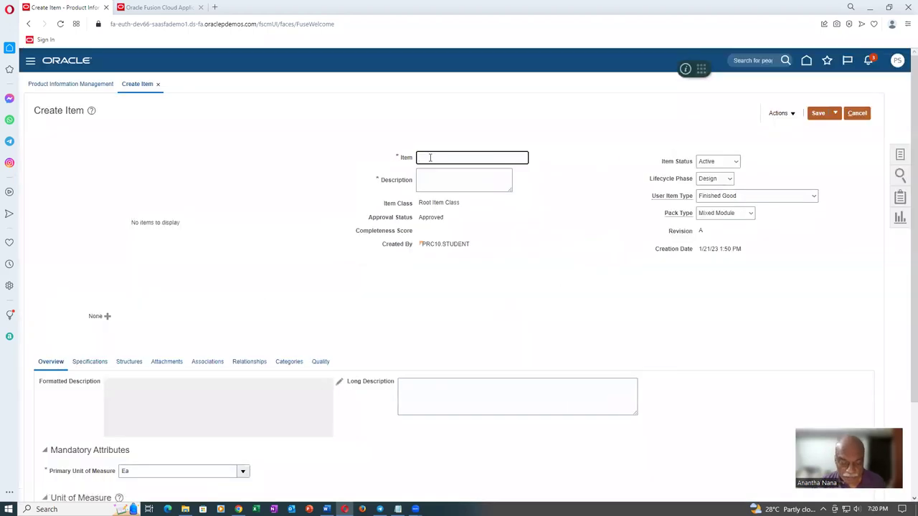
type("t01_paint")
left_click_drag(453, 157, 392, 171)
key("ctrl+c")
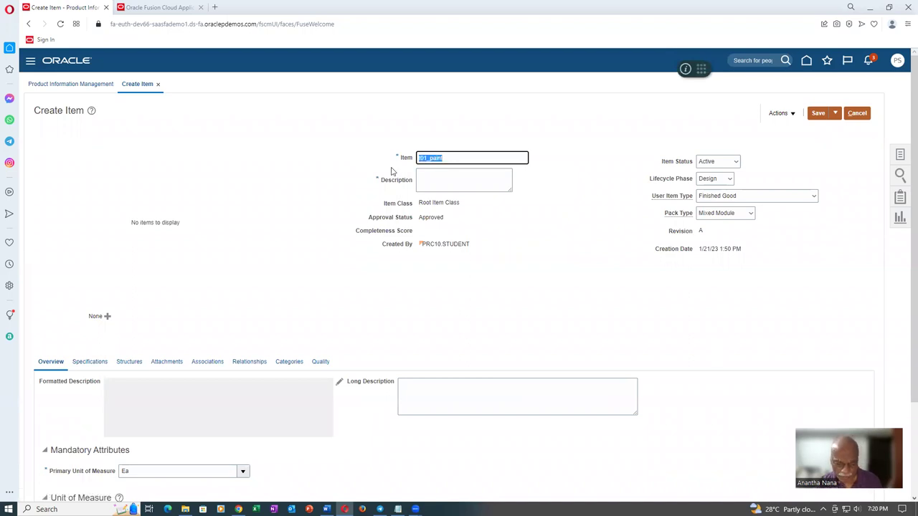
left_click(448, 176)
key("ctrl+v")
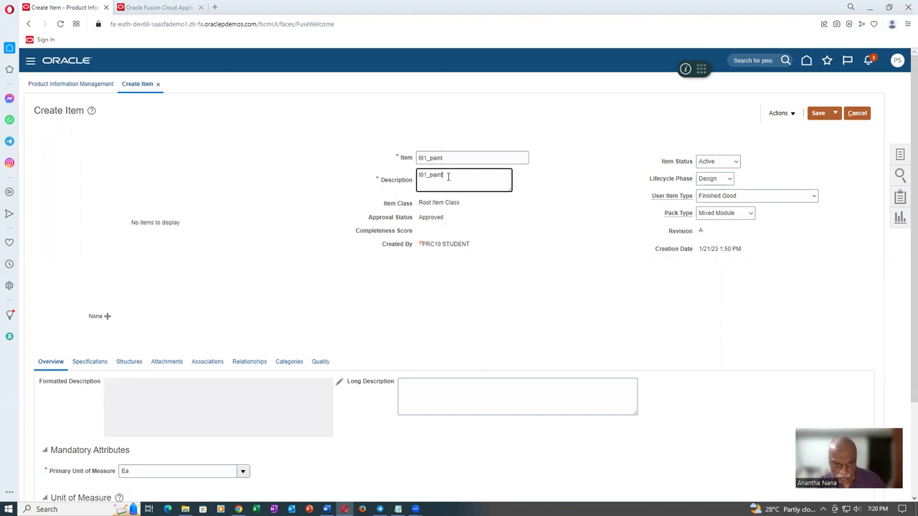
Step: Associate the t01_paint item with organization 002 (Atlanta), and save and close the item
left_click(194, 365)
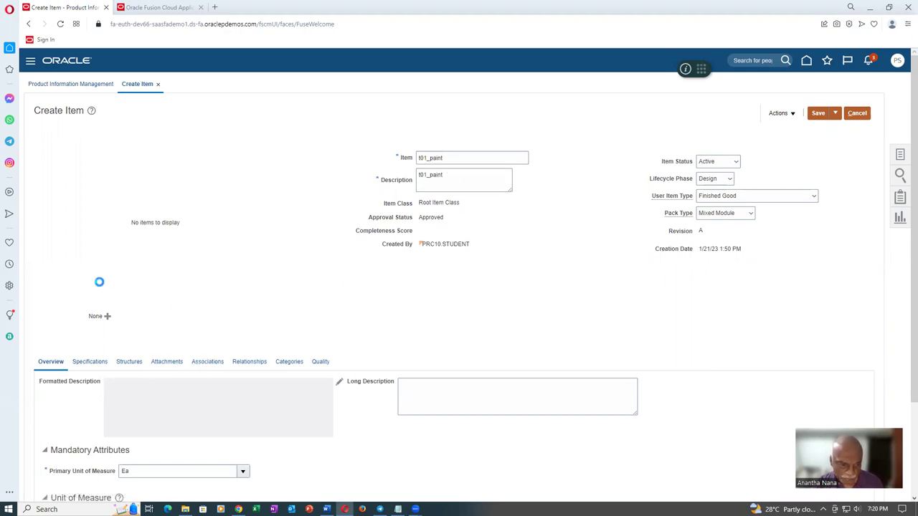
left_click(56, 400)
left_click(68, 433)
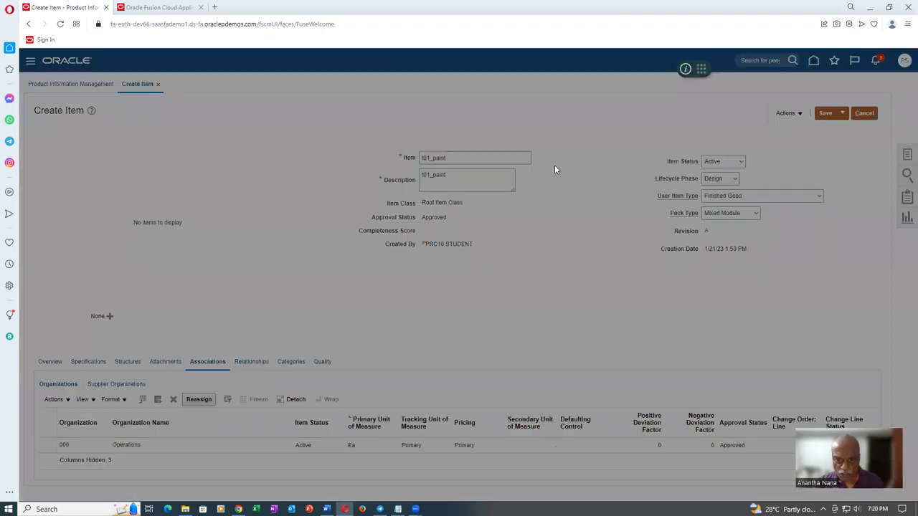
left_click(503, 196)
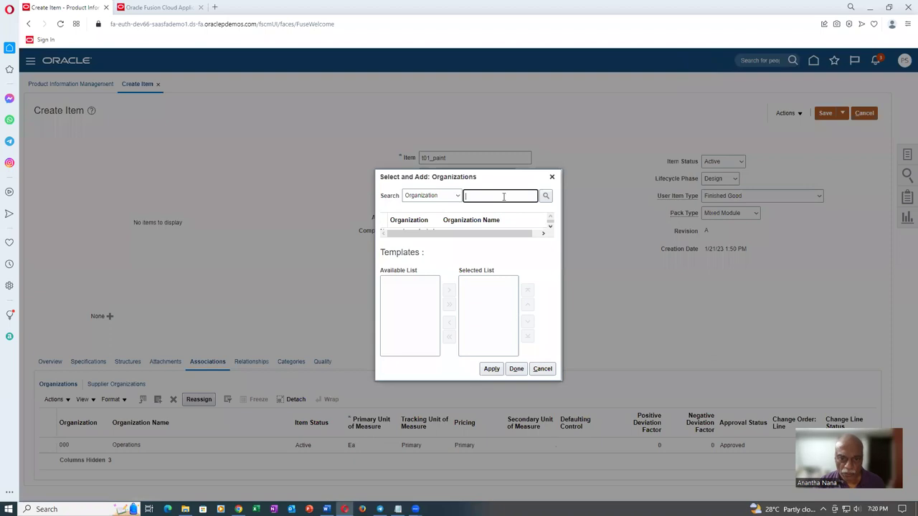
type("002")
key("Return")
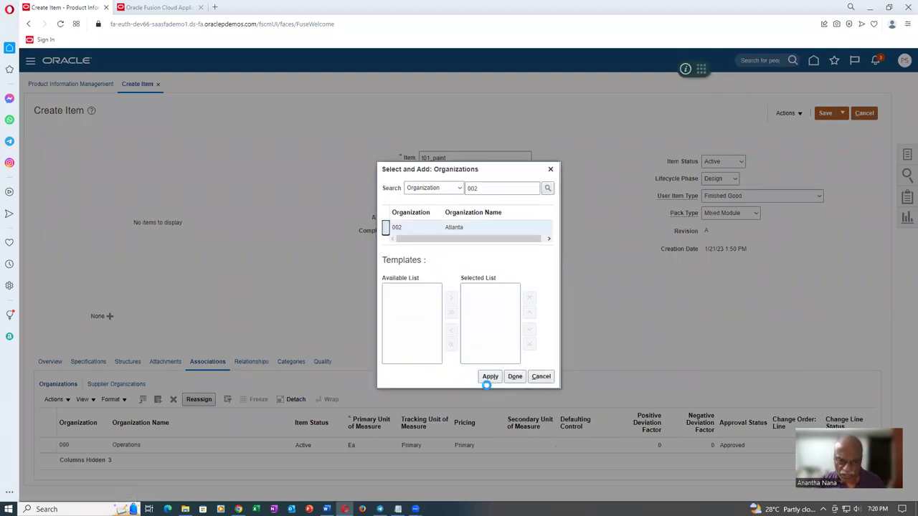
left_click(490, 376)
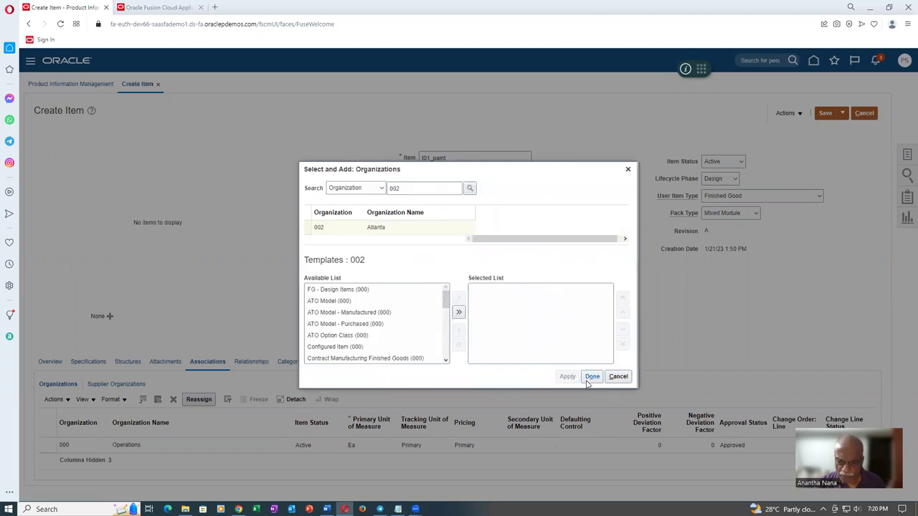
left_click(593, 376)
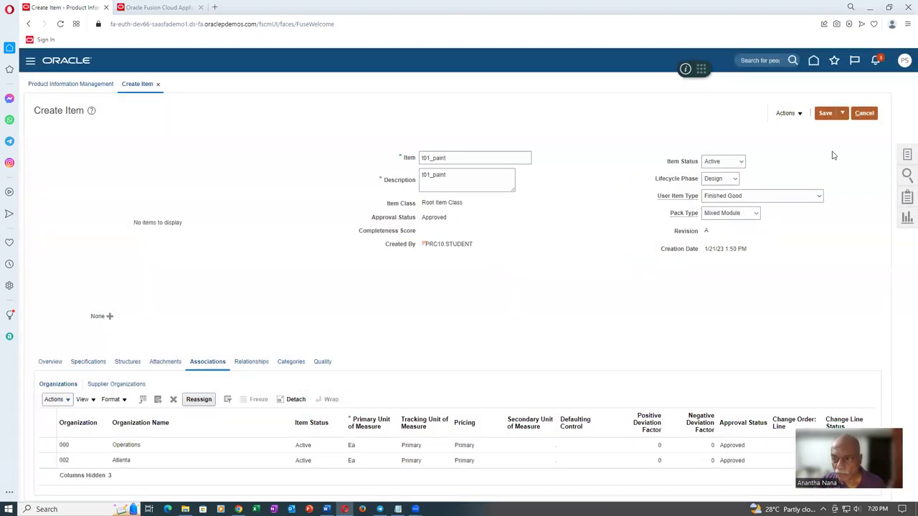
left_click(842, 113)
left_click(845, 129)
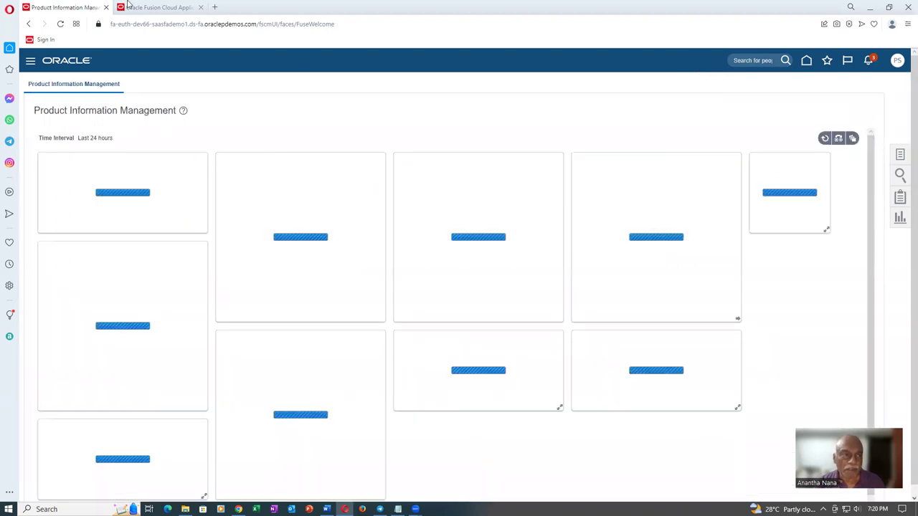
Step: In the second browser session, go to Setup and Maintenance, search for man%item%class%, and open the Manage Item Classes task
left_click(129, 6)
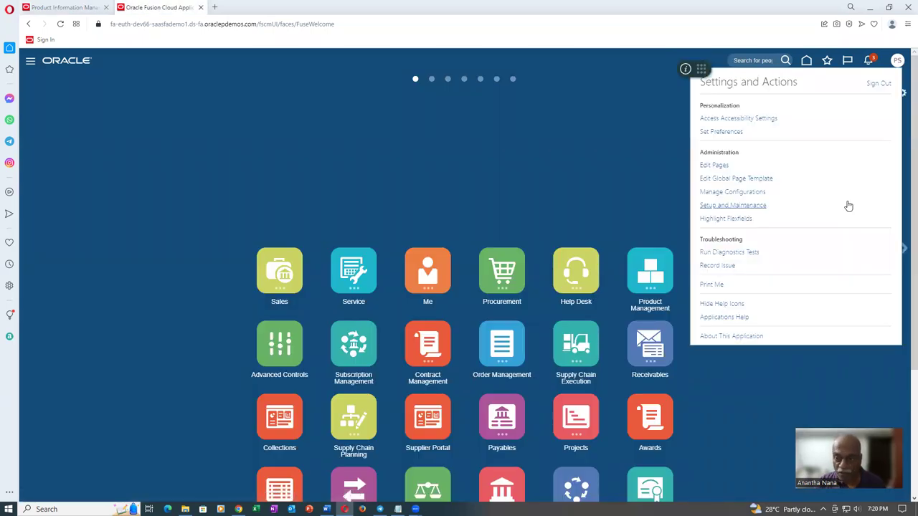
left_click(751, 206)
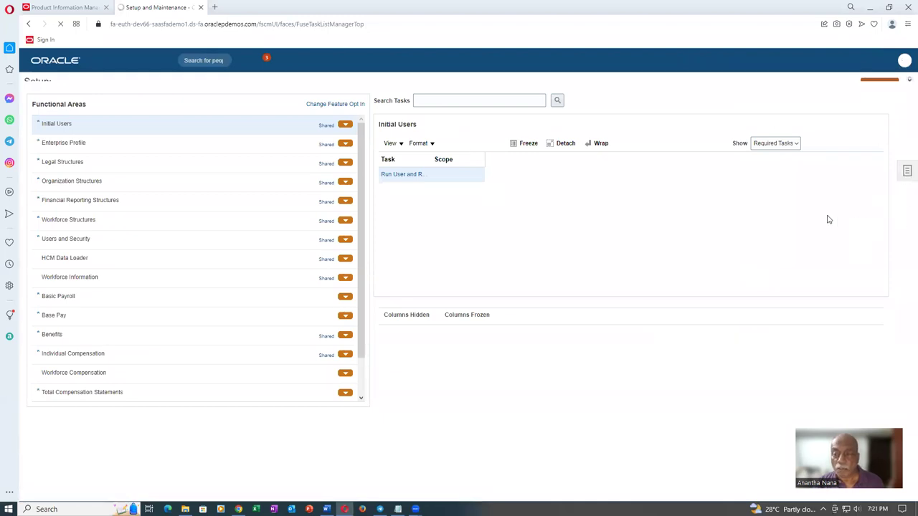
left_click(906, 182)
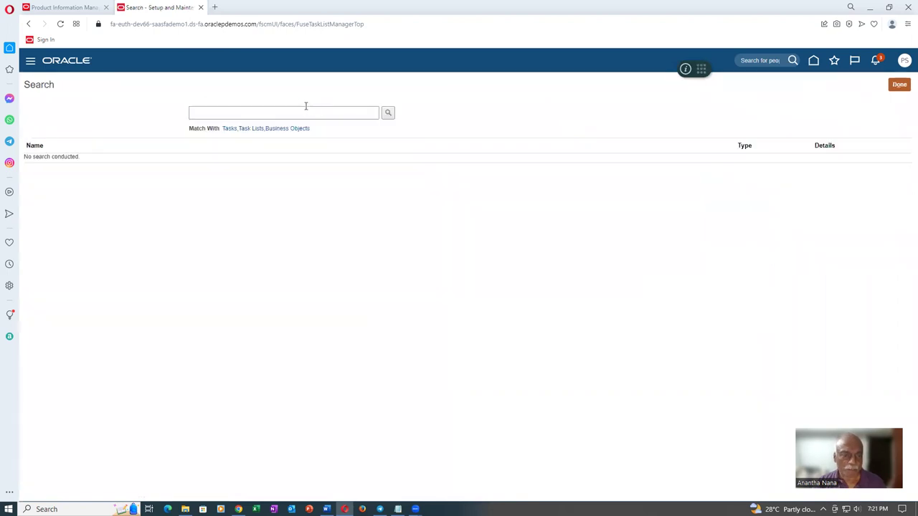
left_click(307, 110)
type("man%item")
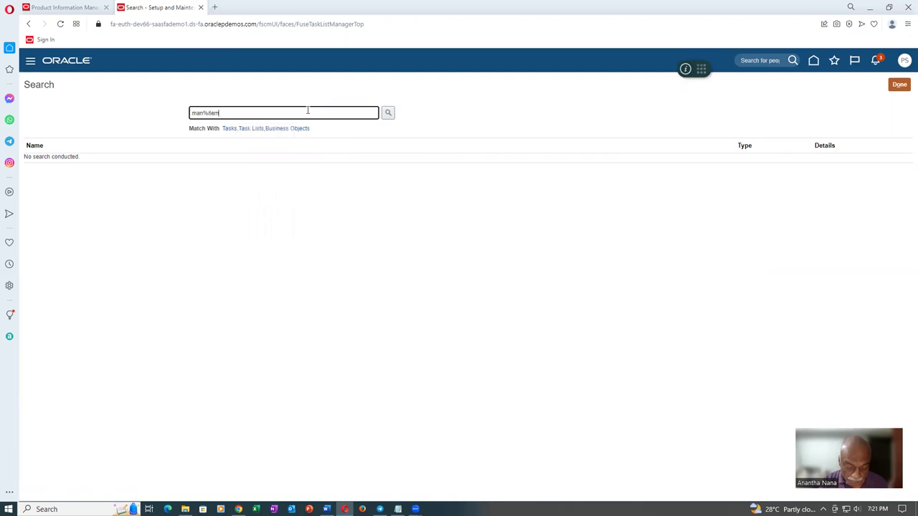
type("%class%")
key("Return")
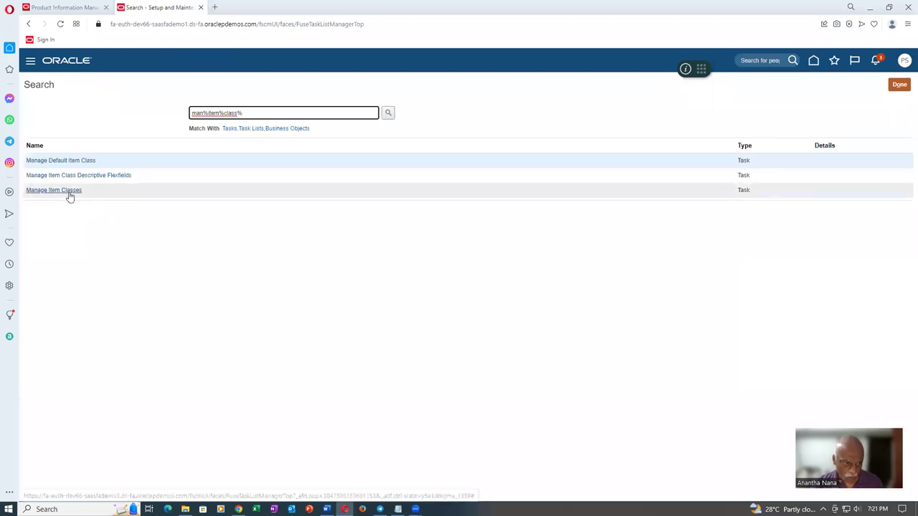
left_click(70, 193)
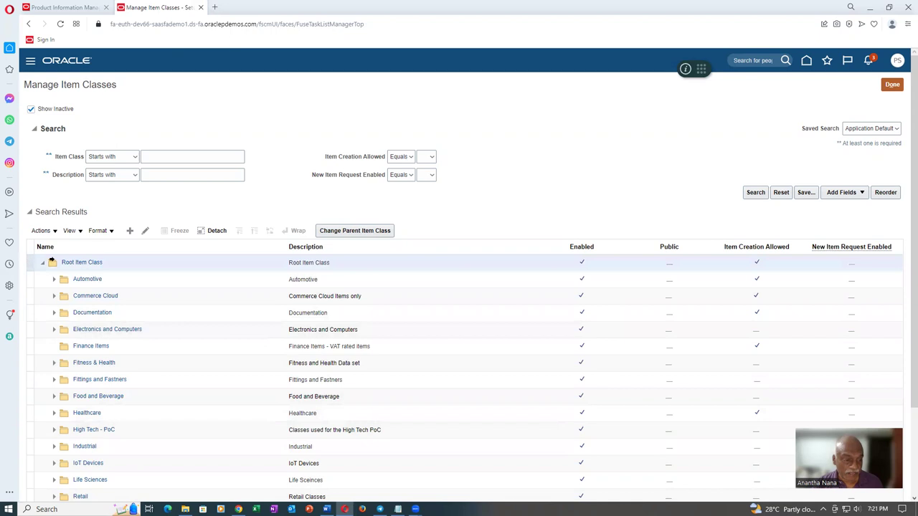
Step: Open Root Item Class for editing, check its item management settings, and show its security grants
left_click(147, 262)
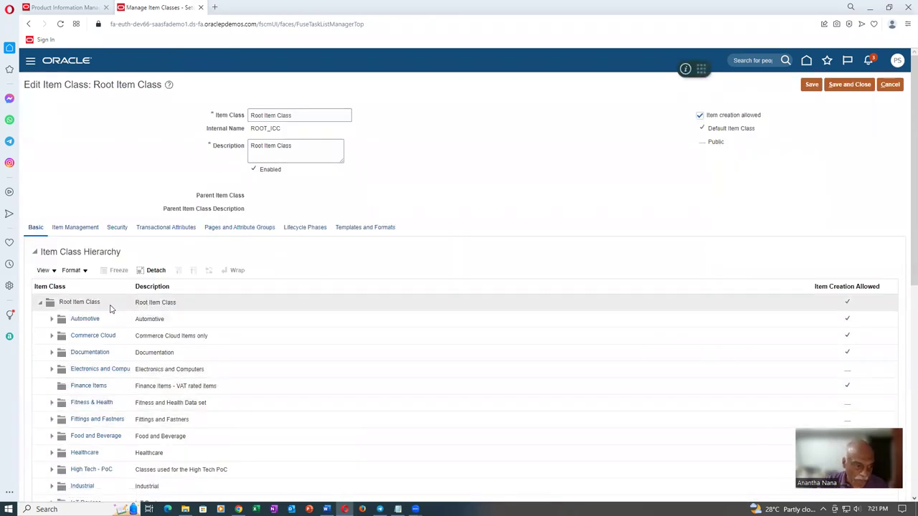
left_click(77, 228)
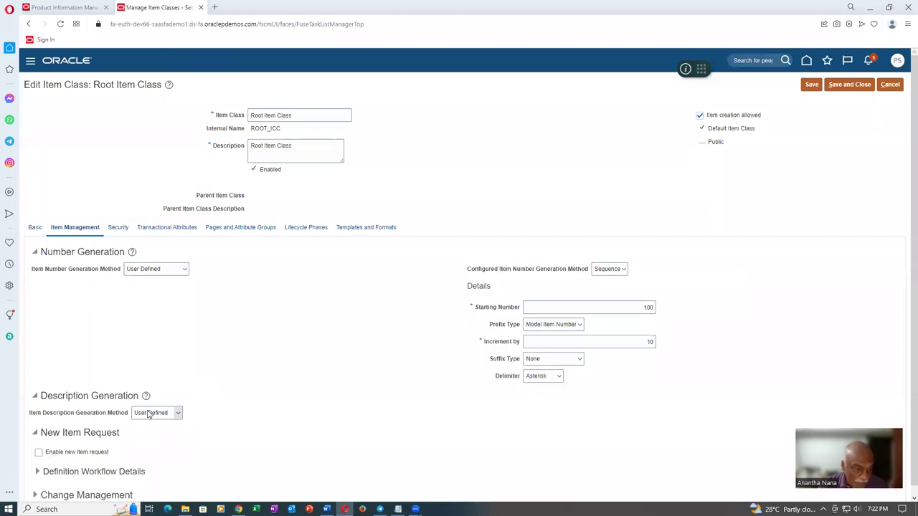
left_click(120, 228)
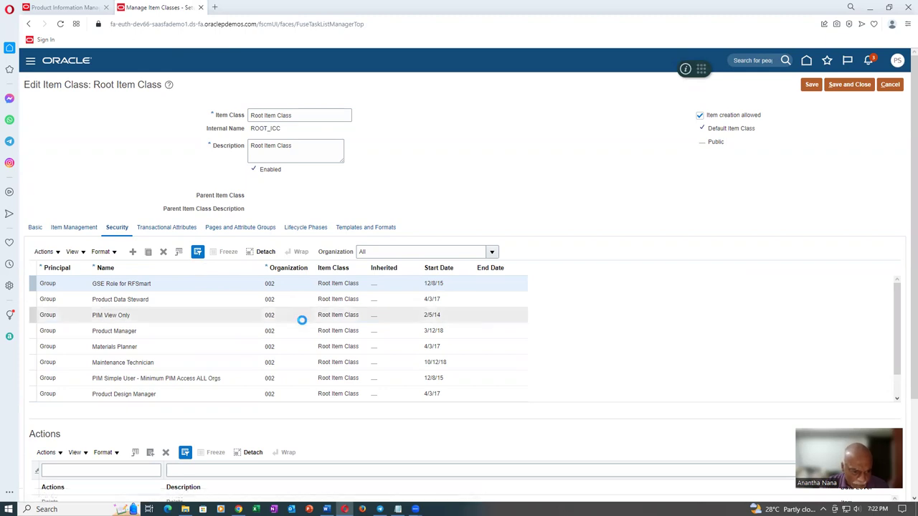
Step: Filter the Root Item Class security grants by organization 002 and the name Product
left_click(295, 267)
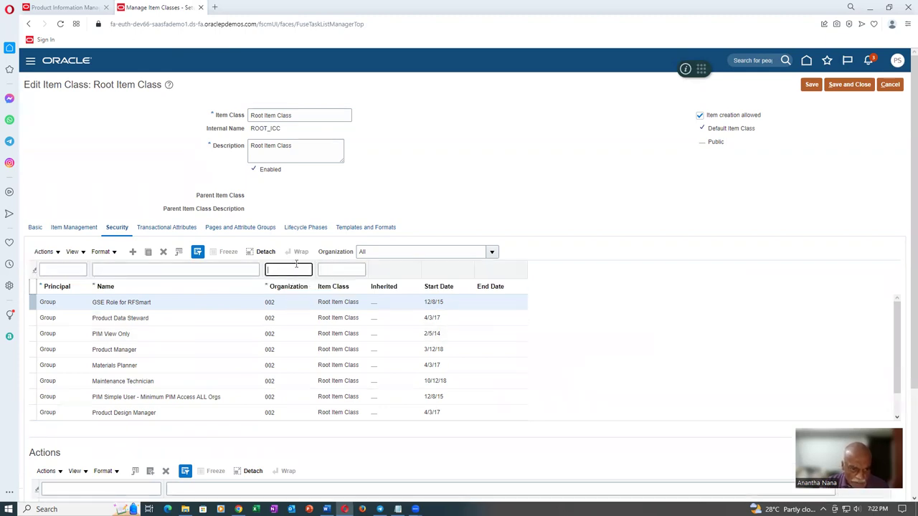
type("002")
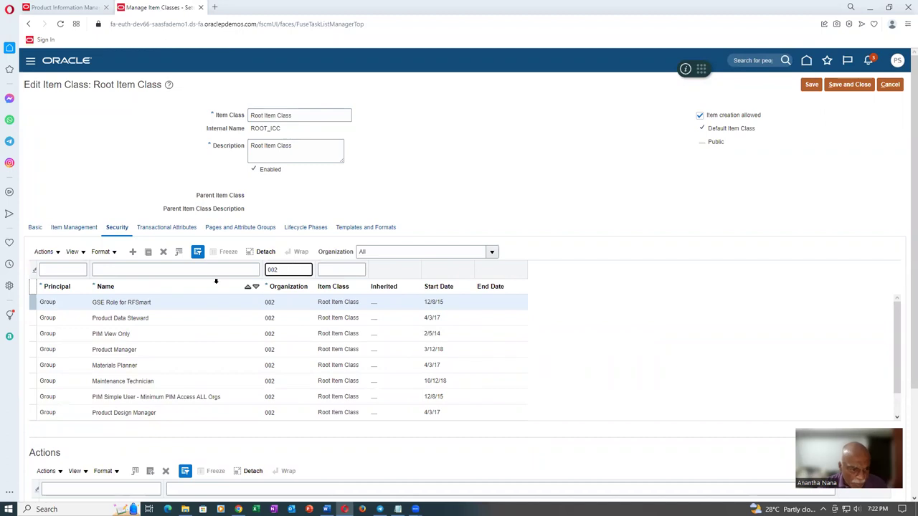
left_click(180, 271)
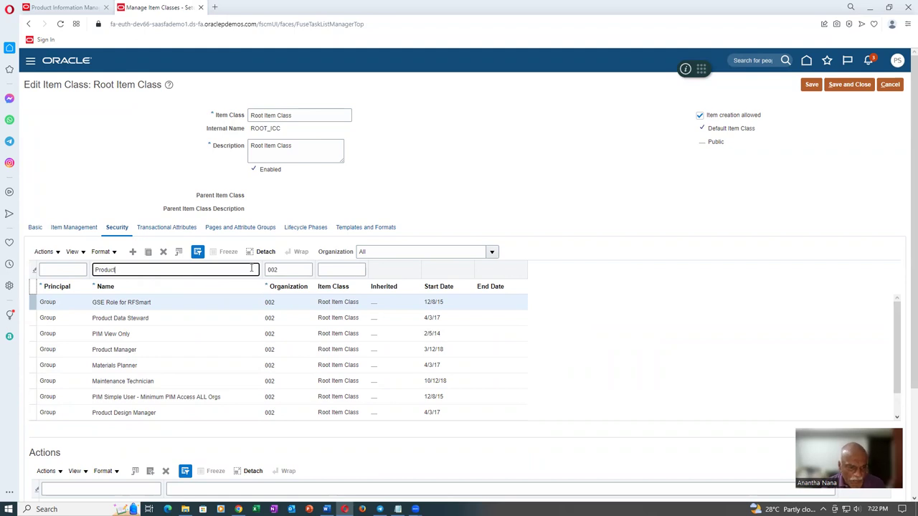
key("Return")
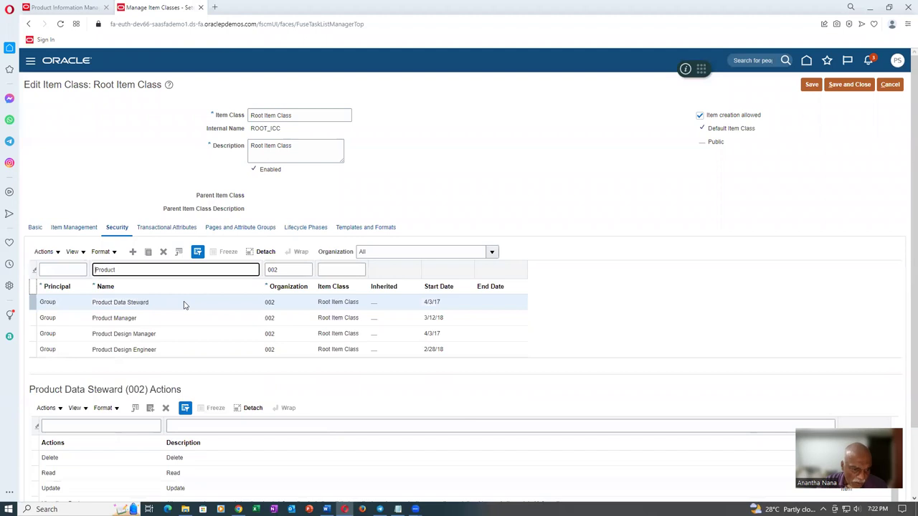
Step: Select the Product Data Steward grant for organization 002 and examine its list of granted actions
left_click(184, 304)
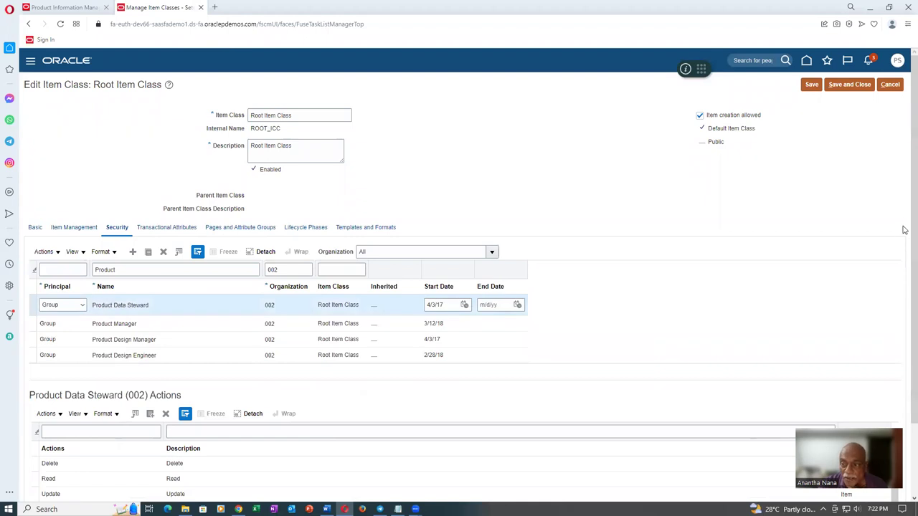
scroll(903, 344, "down", 2)
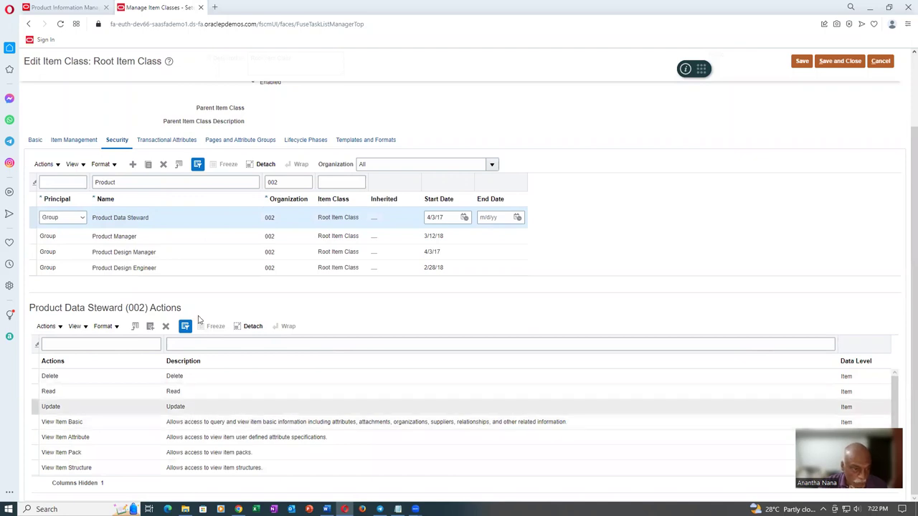
left_click(97, 311)
left_click_drag(97, 311, 180, 310)
Step: List all actions available to add to the Product Data Steward grant, select them all, and cancel without adding any
left_click(45, 326)
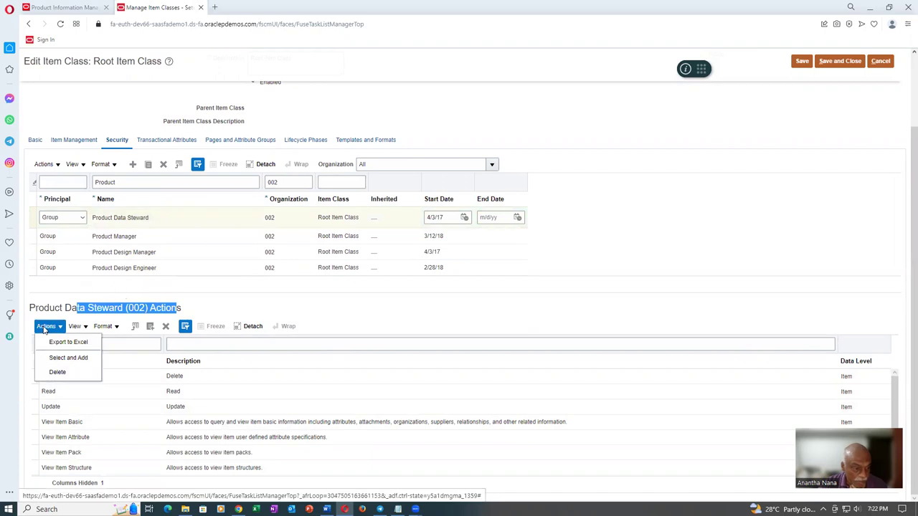
left_click(60, 358)
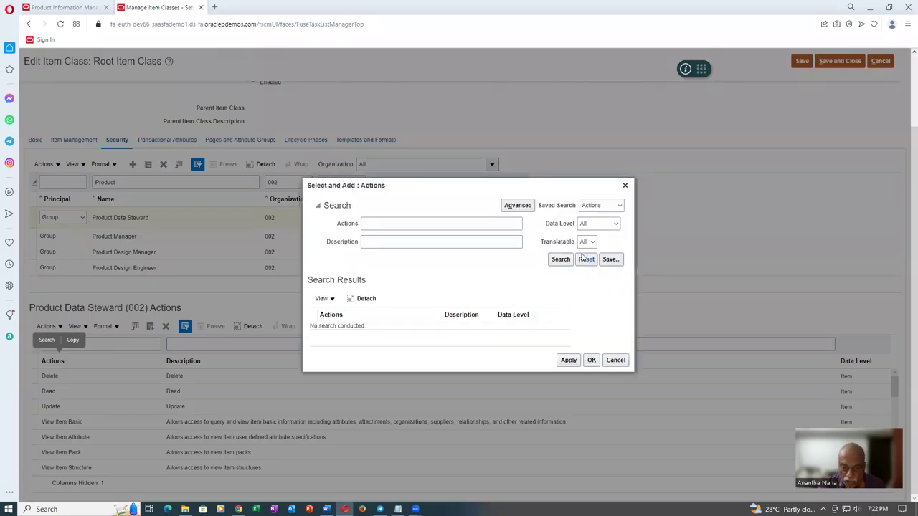
left_click(565, 261)
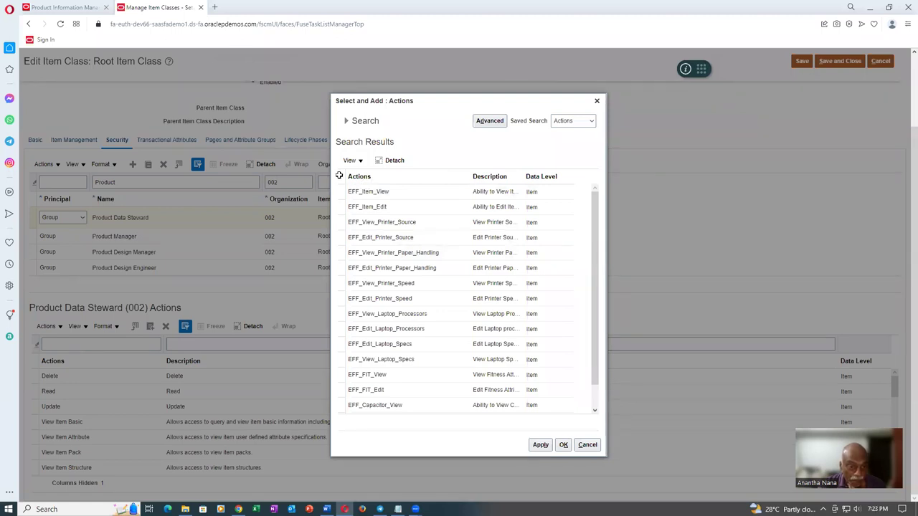
left_click(339, 176)
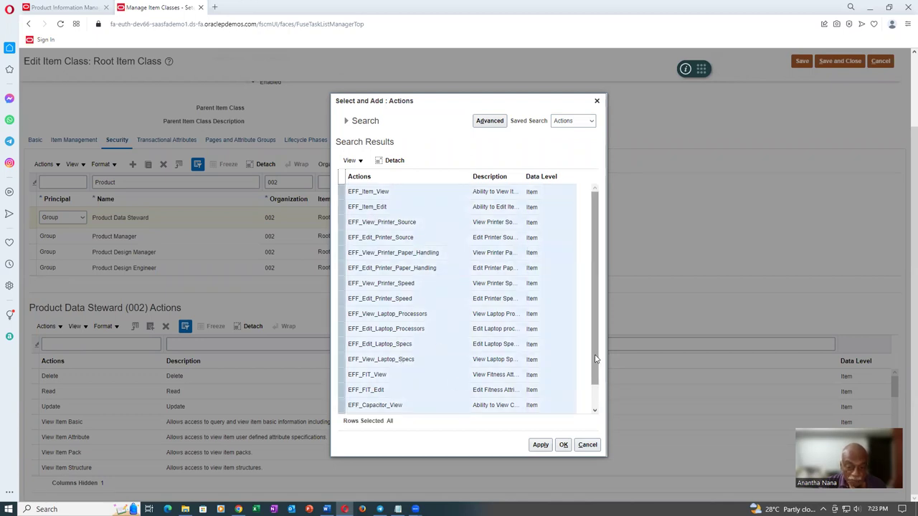
left_click_drag(595, 359, 601, 377)
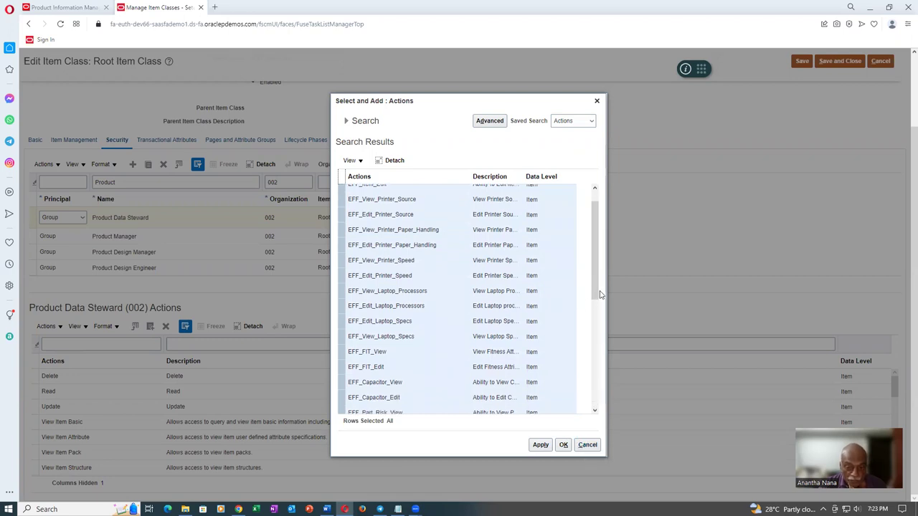
left_click_drag(600, 296, 604, 373)
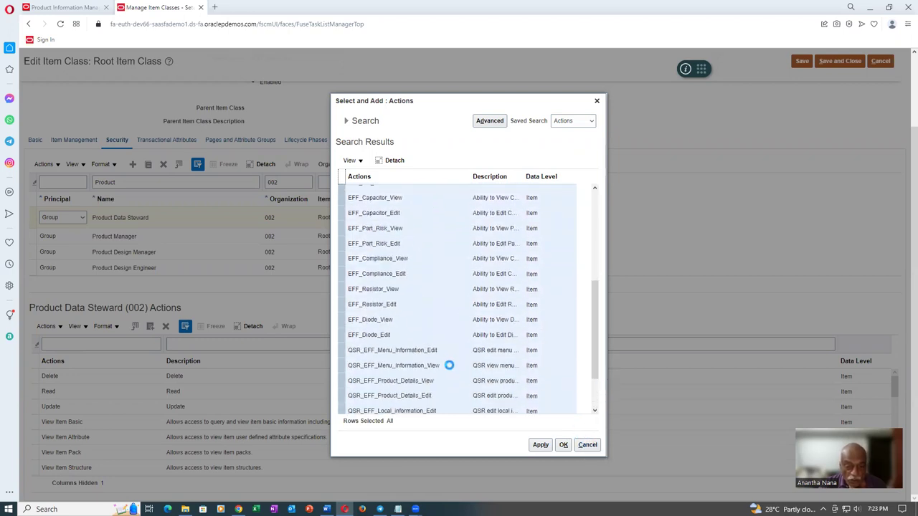
left_click(587, 444)
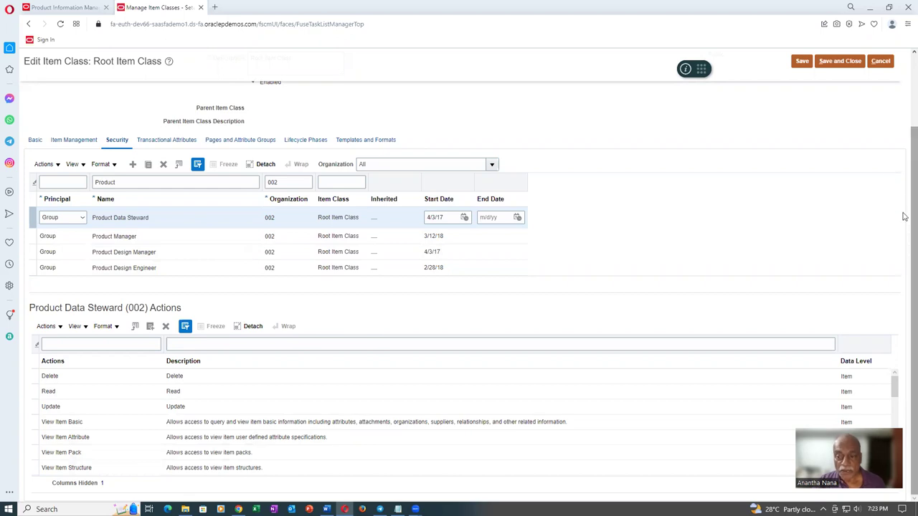
scroll(903, 217, "up", 1)
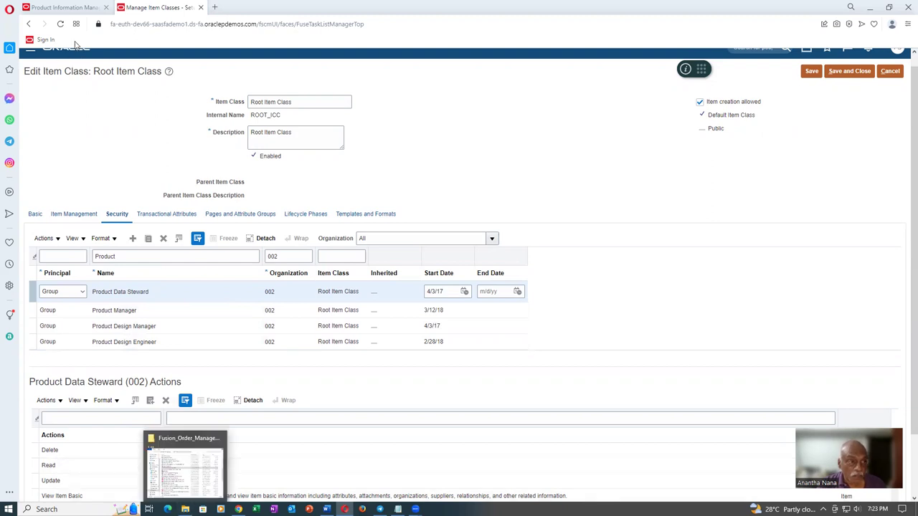
Step: Return to Product Information Management, browse the items, and open t01_drum in organization 000 for editing
left_click(72, 9)
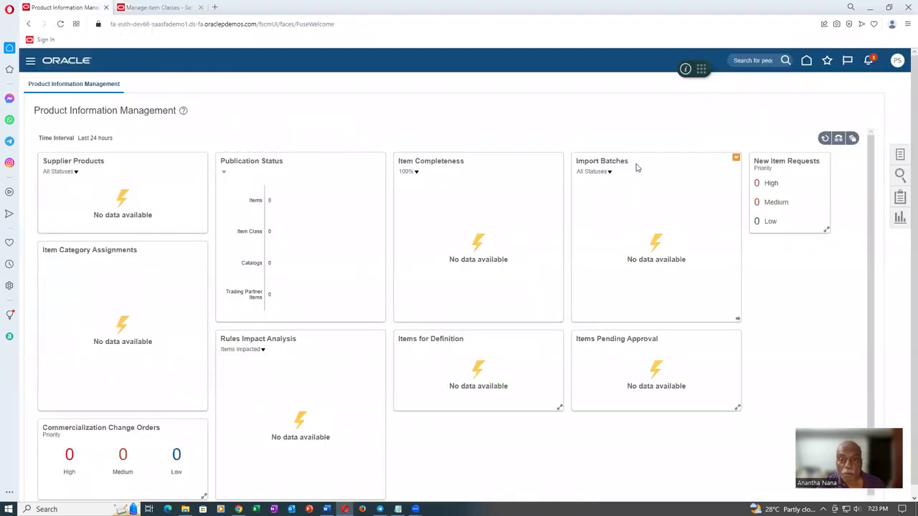
left_click(901, 156)
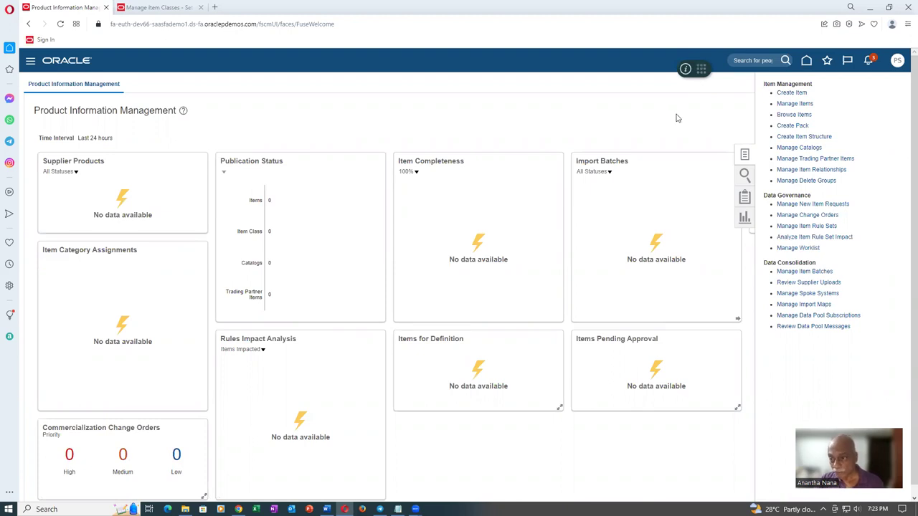
left_click(796, 115)
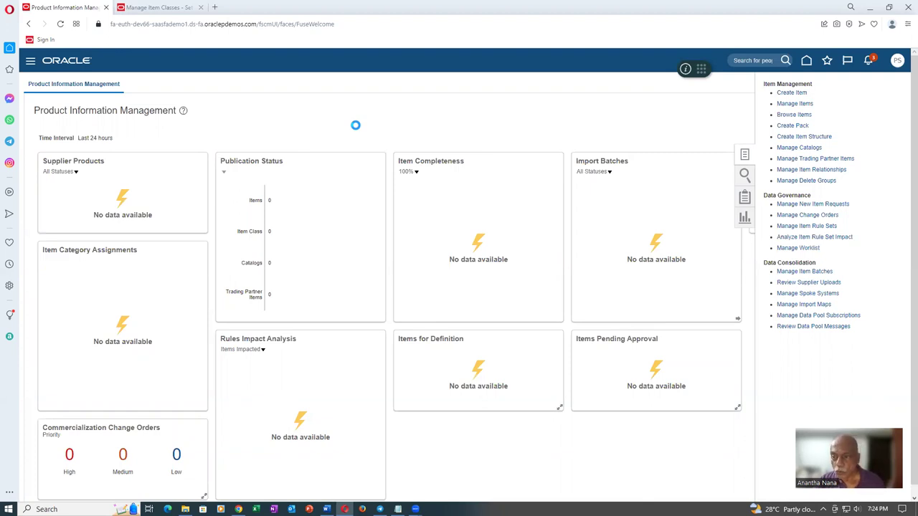
left_click(334, 260)
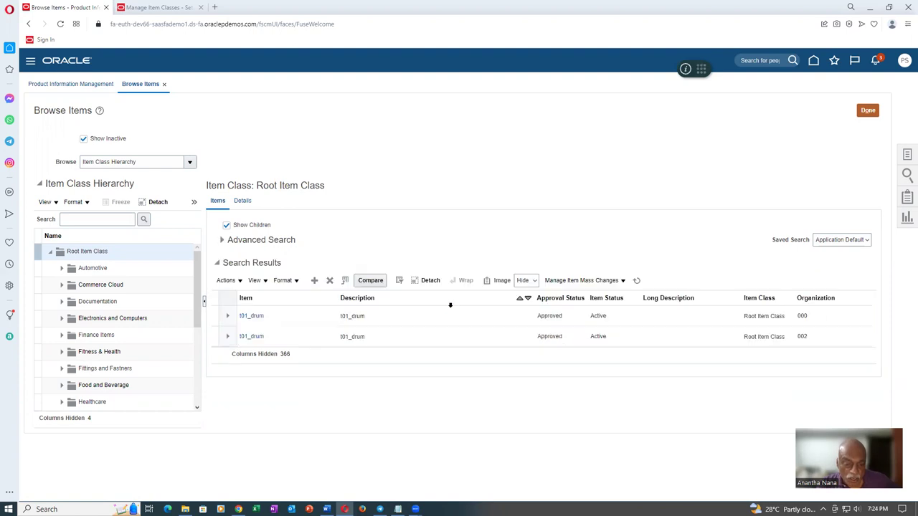
left_click(251, 316)
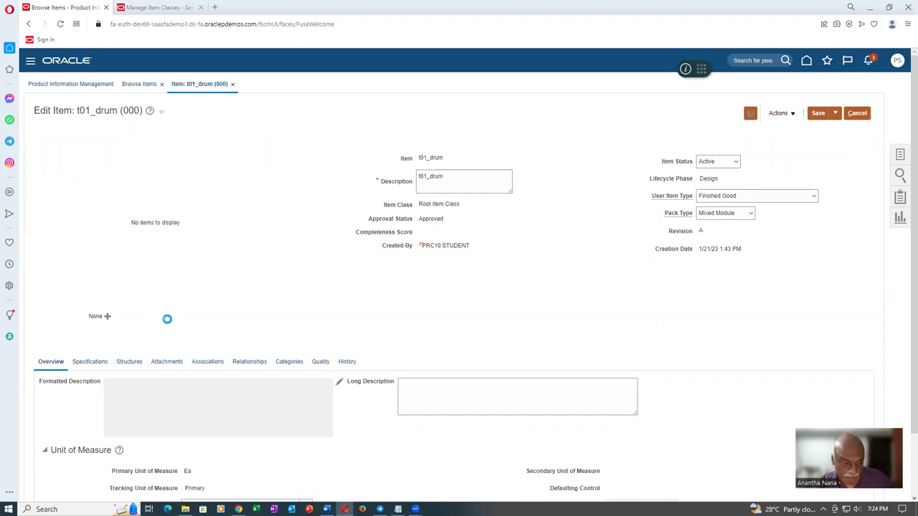
Step: Create an item structure for t01_drum with name and description Primary, and apply it to add details
left_click(59, 405)
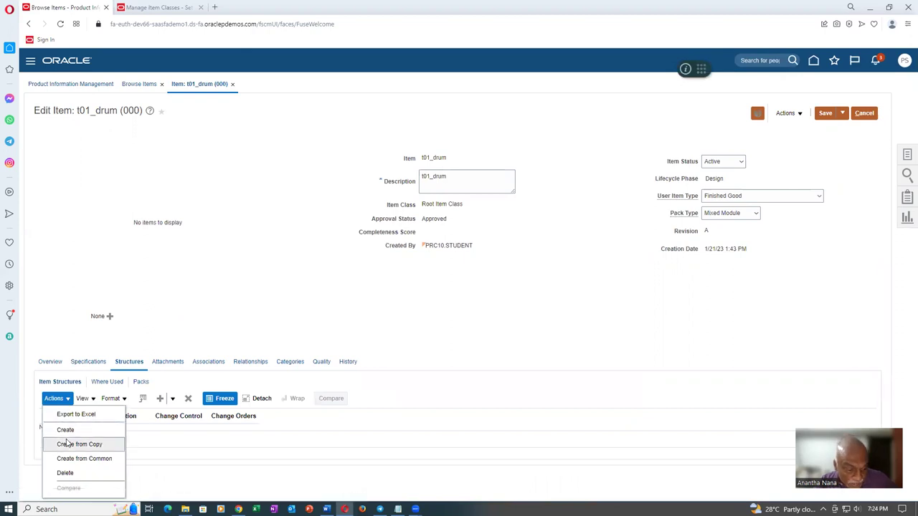
left_click(65, 429)
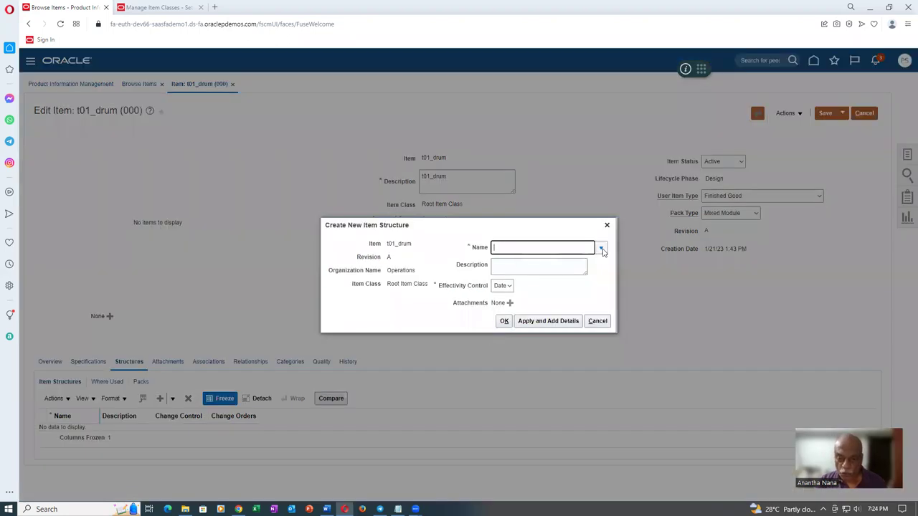
left_click(602, 248)
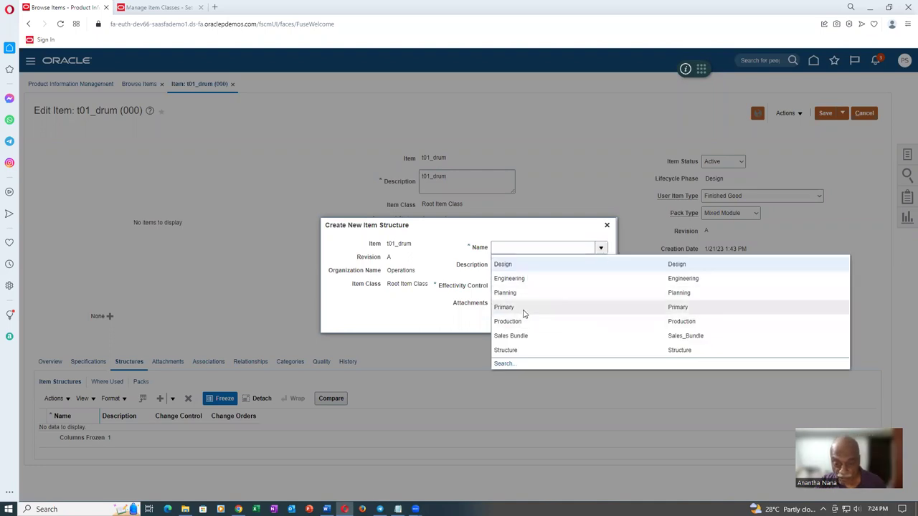
key("Escape")
type("Primary")
double_click(504, 248)
key("ctrl+c")
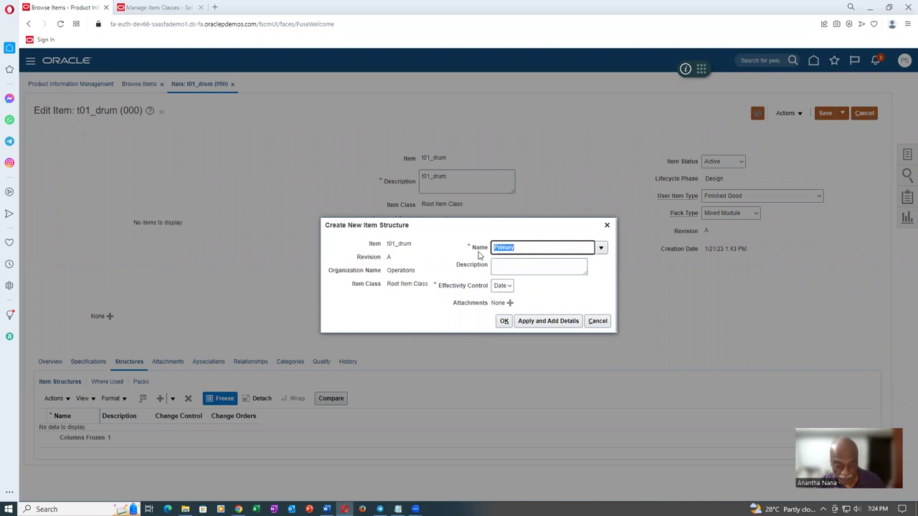
left_click(502, 268)
key("ctrl+v")
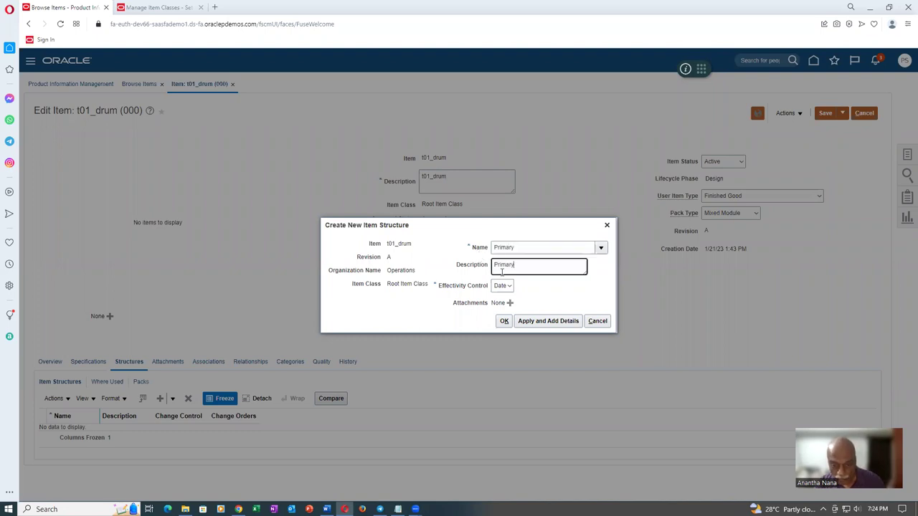
left_click(546, 324)
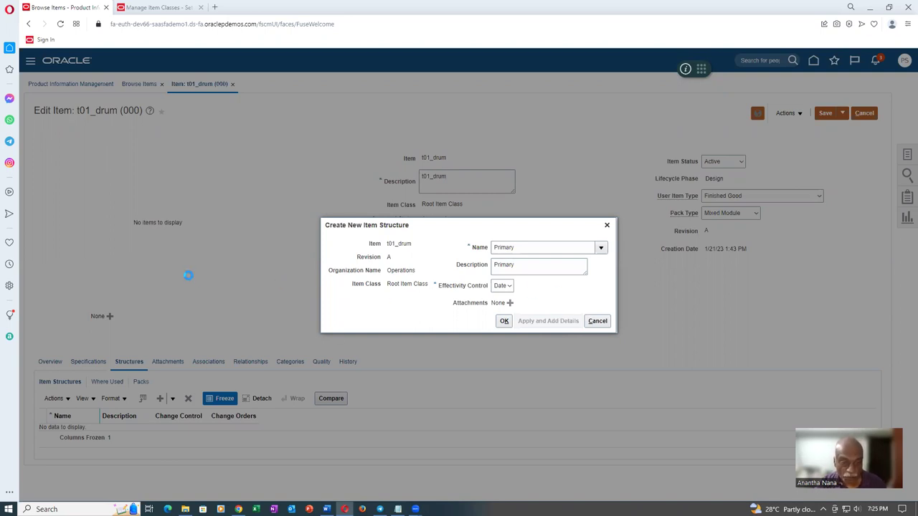
Step: Check the materials required for each standard operation in the Fusion_Manufacturing_Setup Word document, and return to the browser
key("alt+Tab")
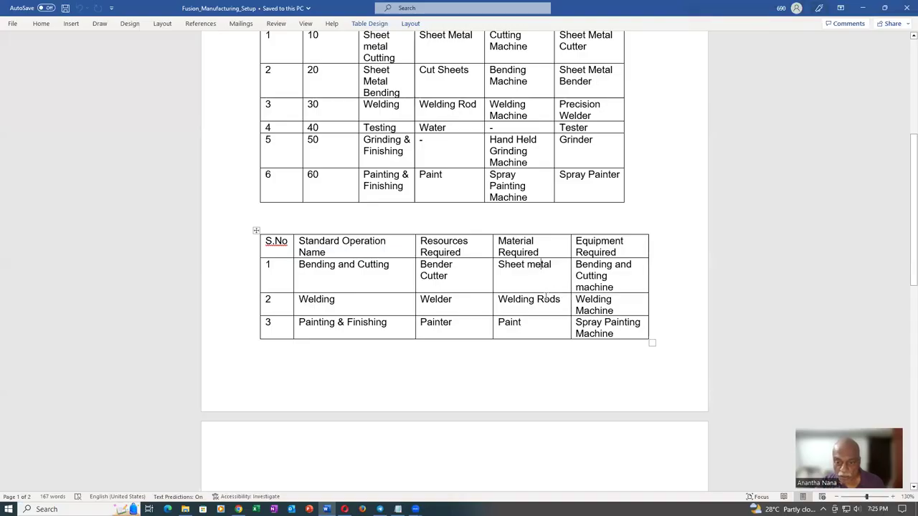
left_click(532, 331)
key("alt+Tab")
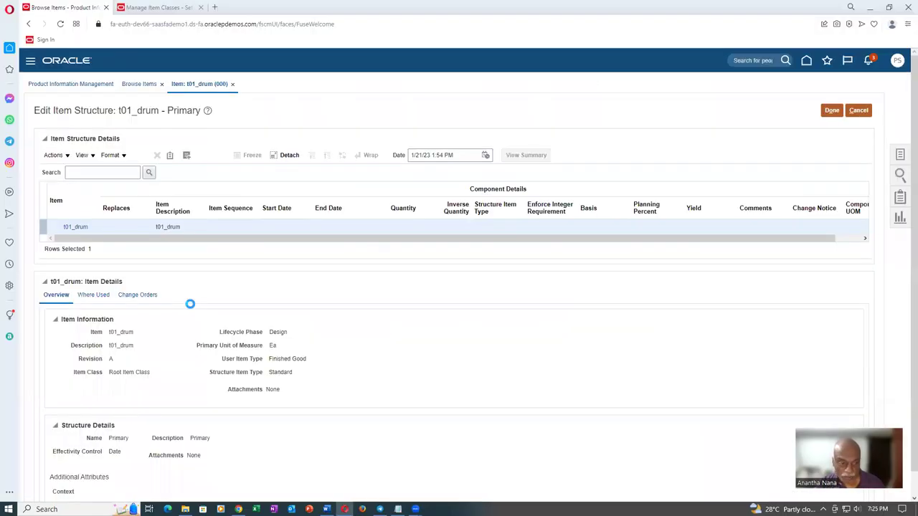
Step: Search items for t01, add t01_paint, t01_sheet_metal and t01_welding_rod as components of the Primary structure, and finish editing the structure
left_click(55, 155)
left_click(78, 202)
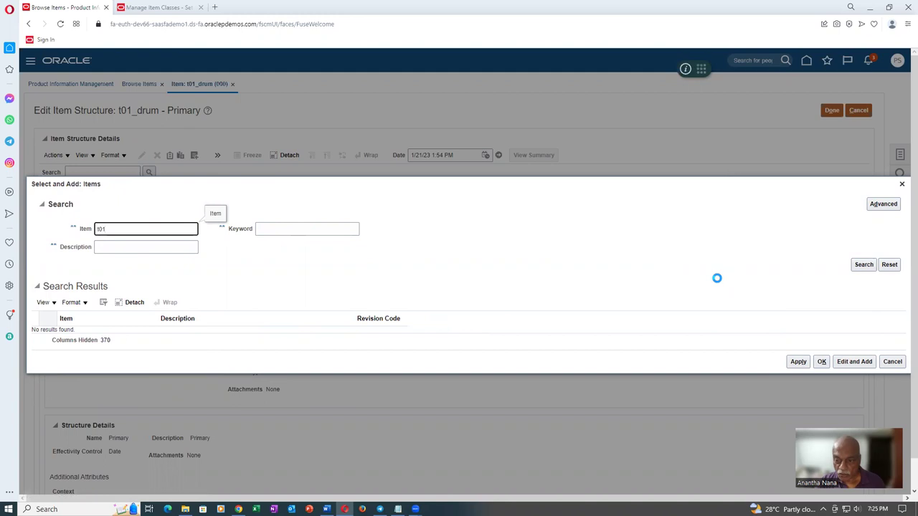
key("Return")
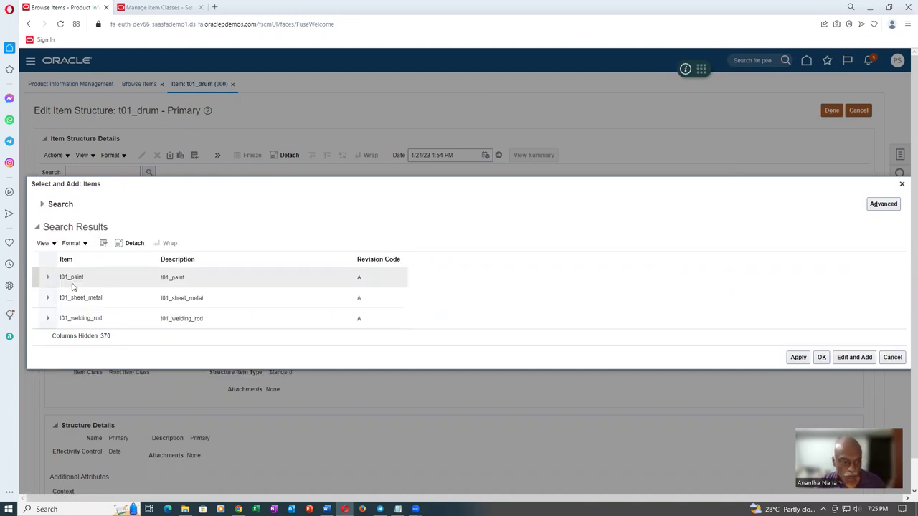
left_click(33, 280)
left_click_drag(34, 287, 34, 324)
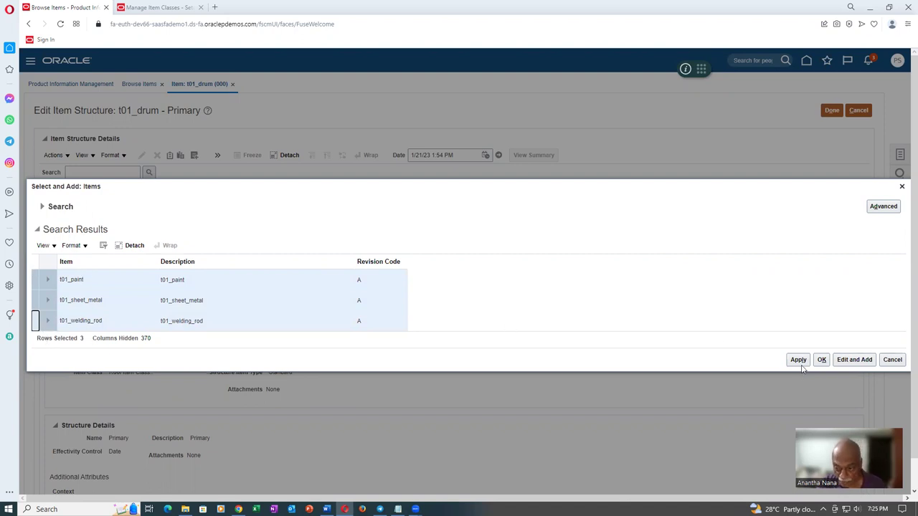
left_click(827, 360)
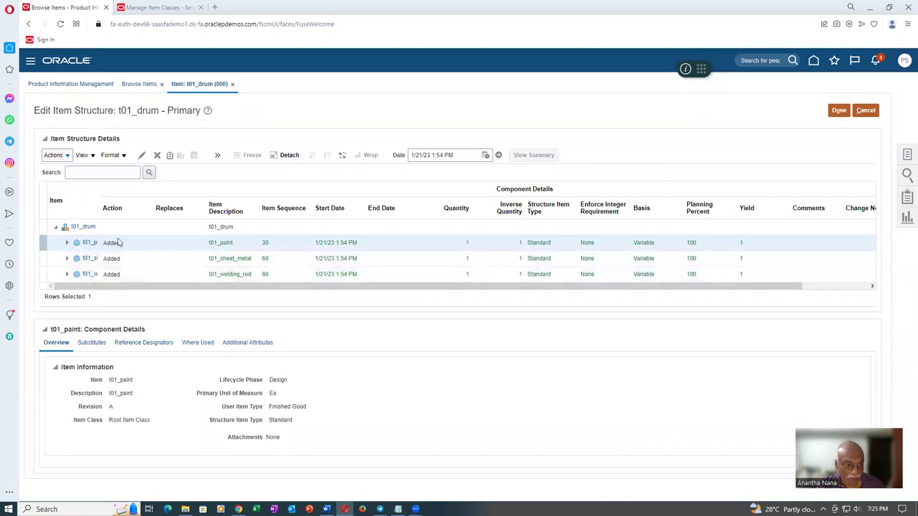
left_click_drag(99, 212, 131, 216)
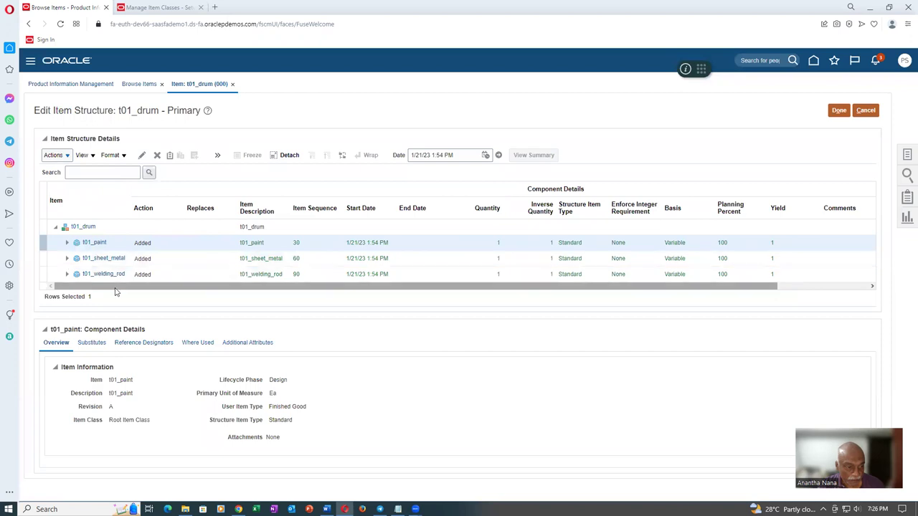
left_click(839, 112)
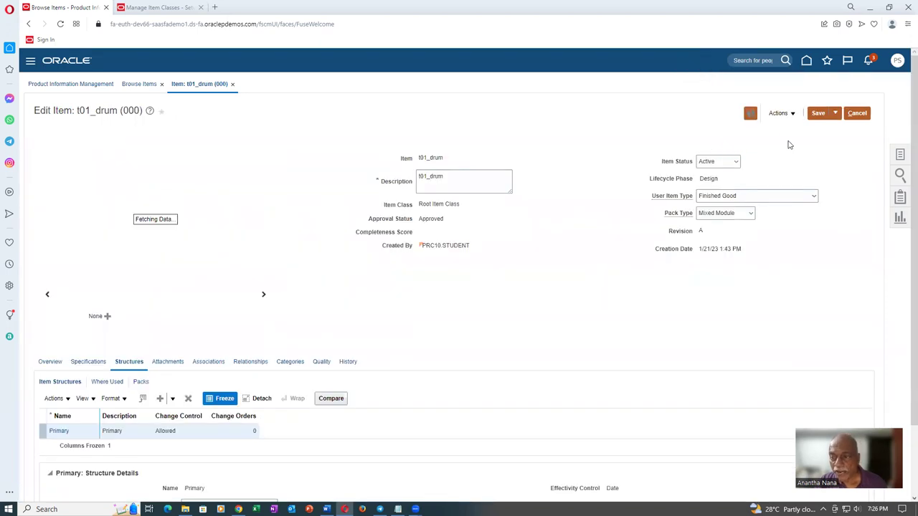
Step: Save and close t01_drum in organization 000, and open the structures of t01_drum in organization 002
left_click(835, 114)
left_click(841, 130)
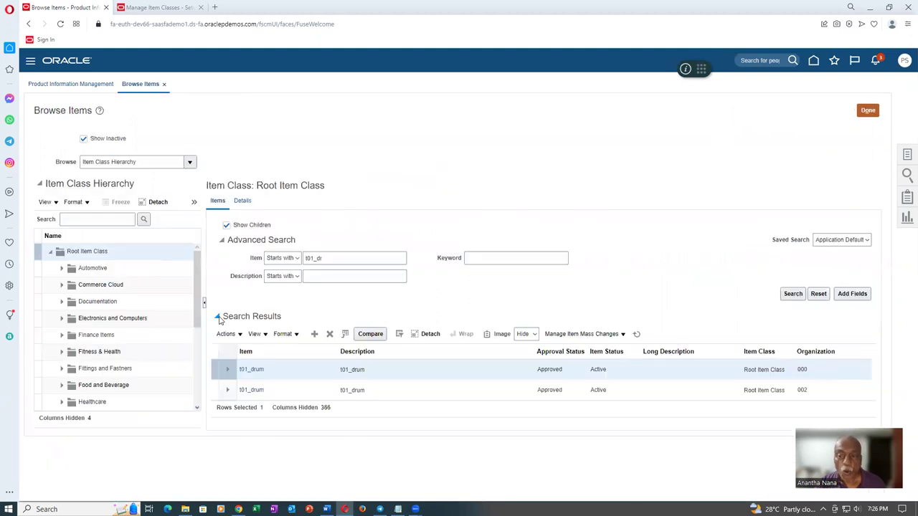
left_click(252, 391)
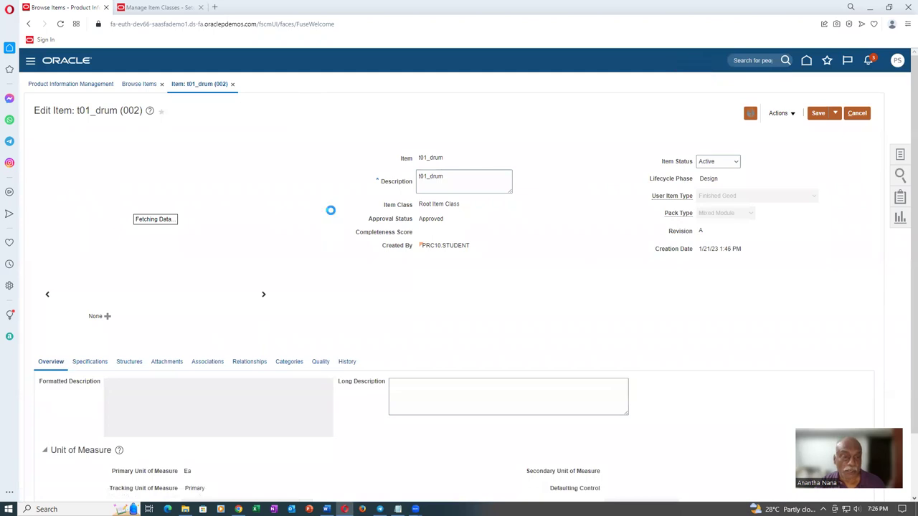
scroll(273, 280, "down", 1)
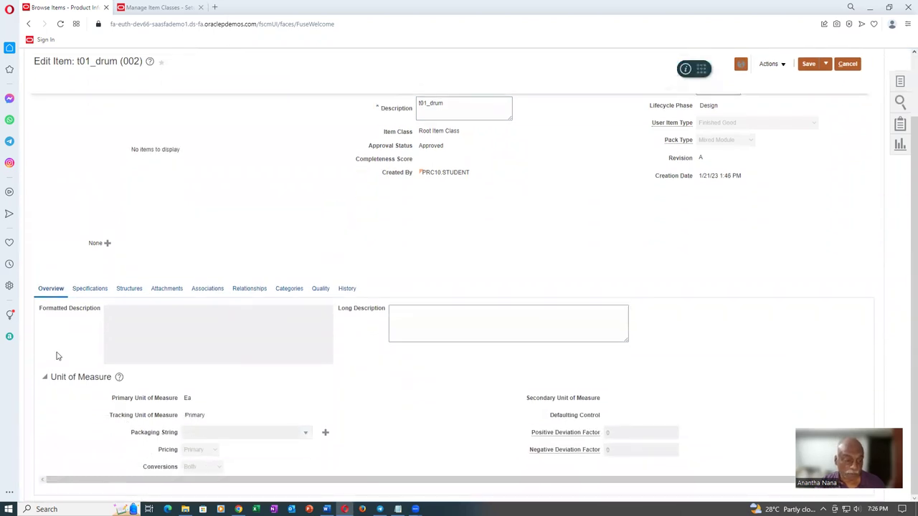
left_click(131, 289)
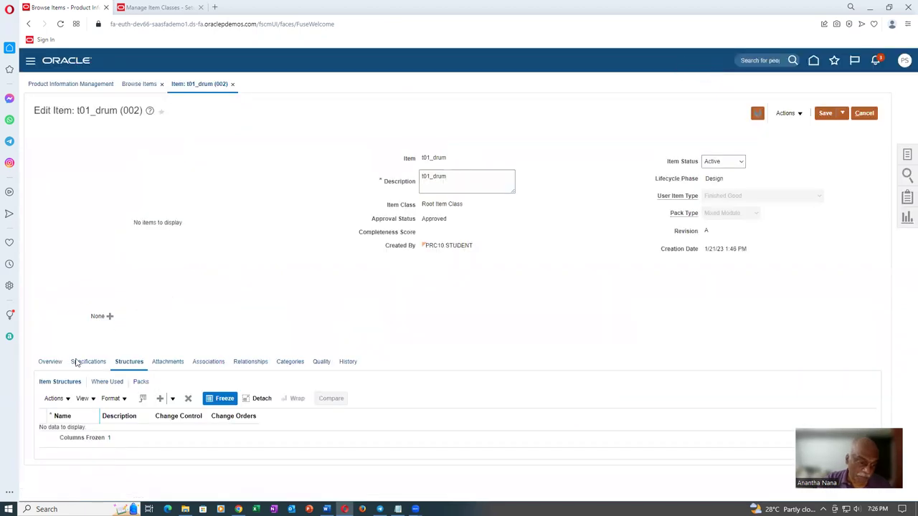
Step: Create an item structure from common for t01_drum in organization 002, using organization Operations and item t01, and submit it
left_click(54, 399)
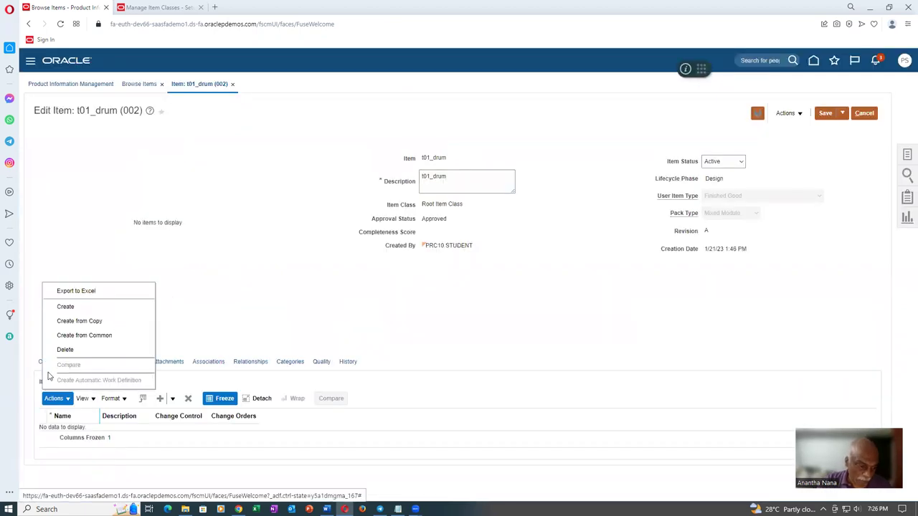
left_click(66, 337)
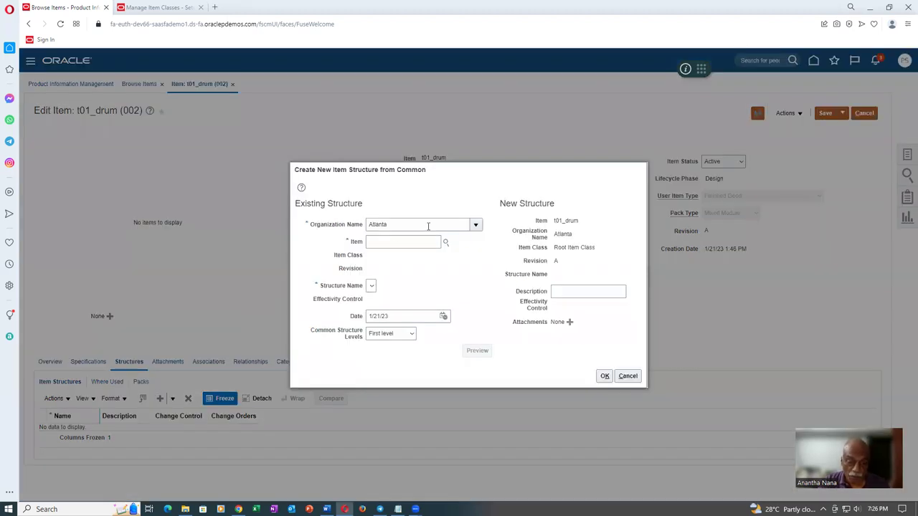
left_click(428, 225)
left_click_drag(428, 226, 339, 233)
type("Ope")
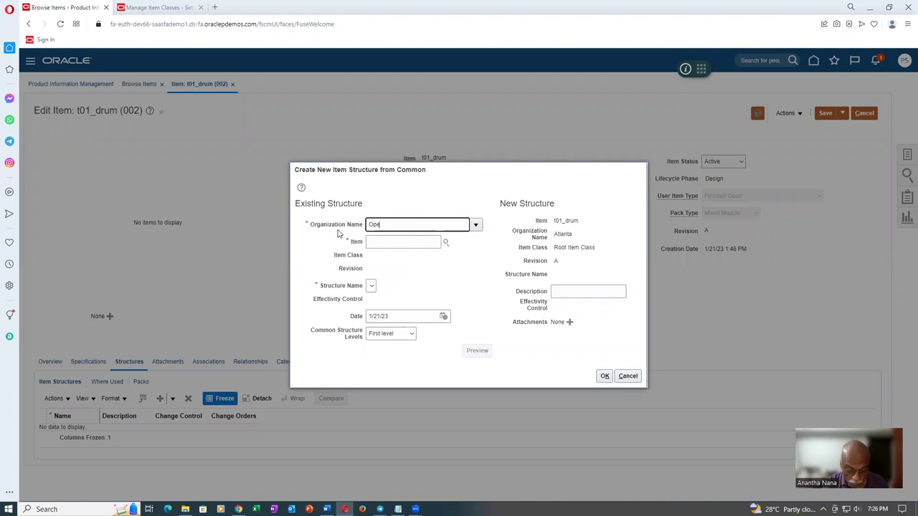
type("ration")
key("Tab")
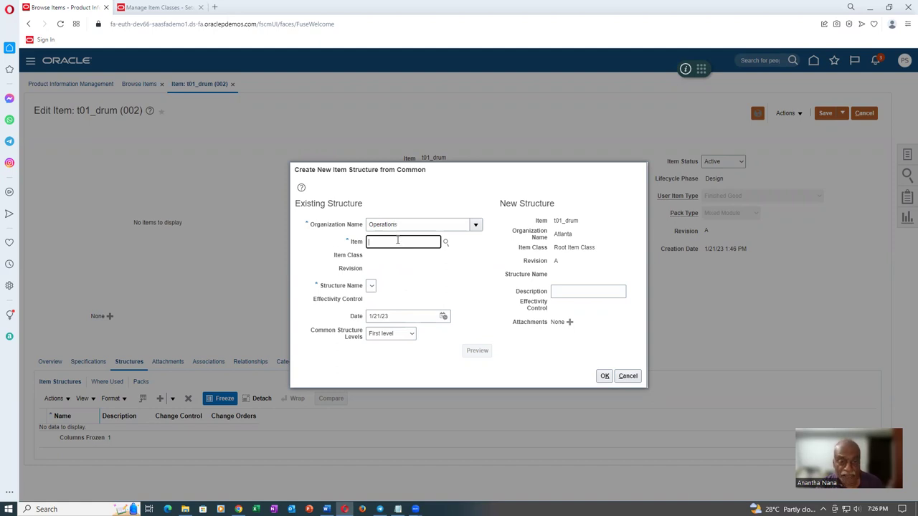
type("t01")
key("Tab")
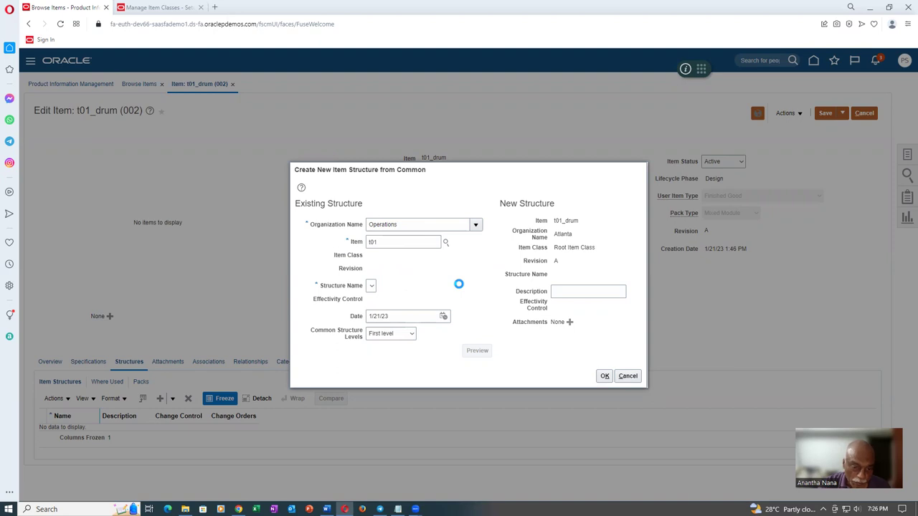
left_click(604, 377)
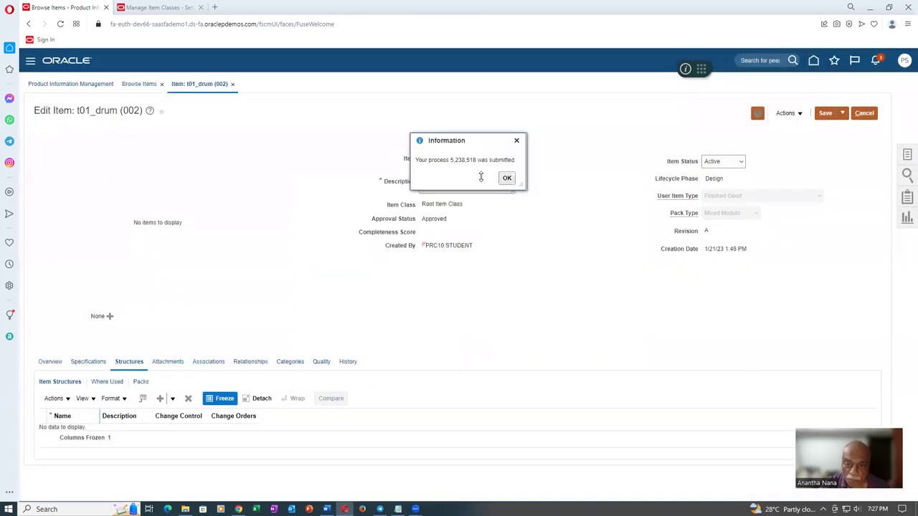
left_click(506, 179)
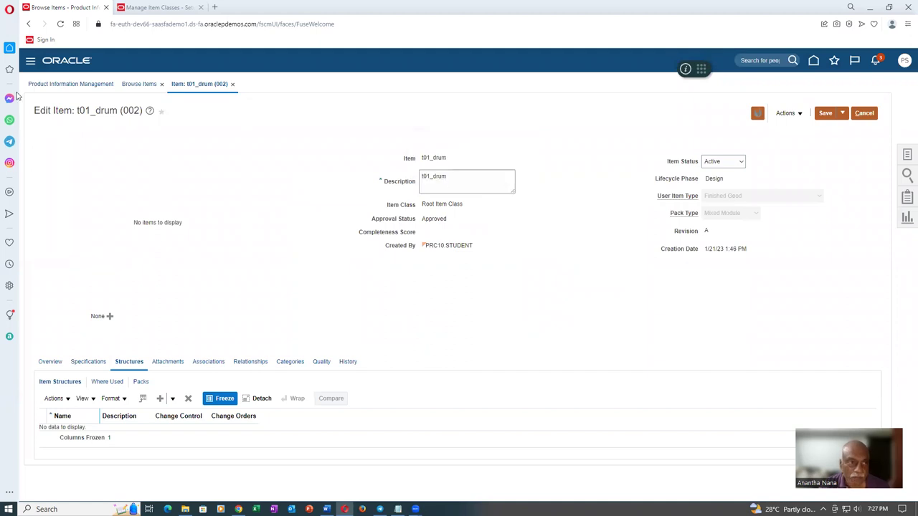
Step: Open Monitor Processes from the favorites and refresh the list to check the status of the Item Import process
left_click(149, 11)
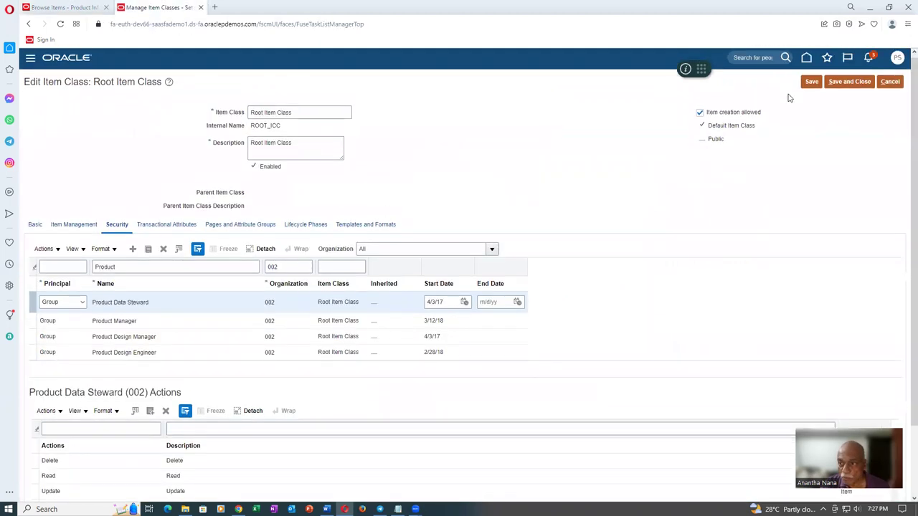
left_click(826, 62)
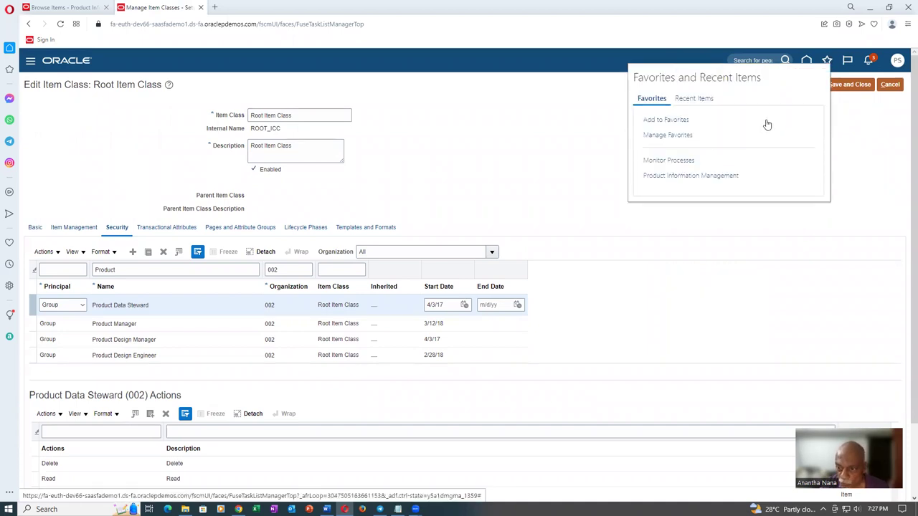
left_click(663, 161)
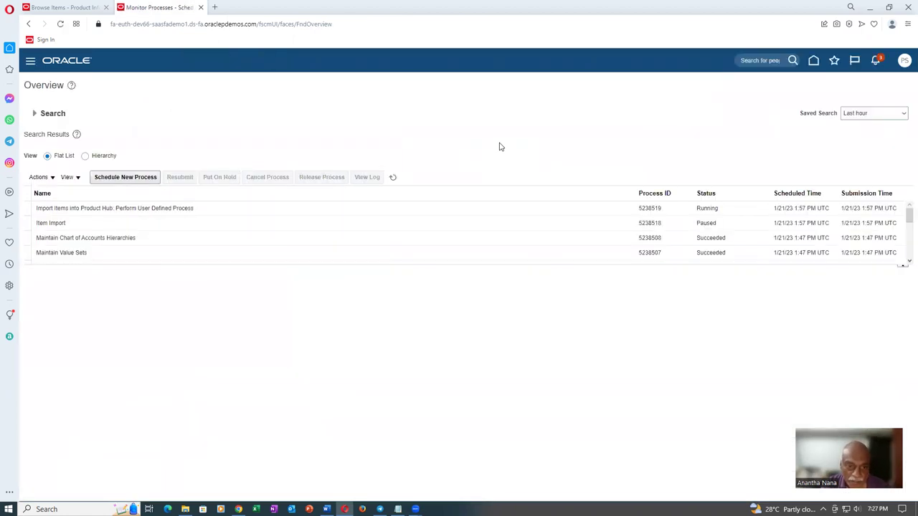
left_click(393, 179)
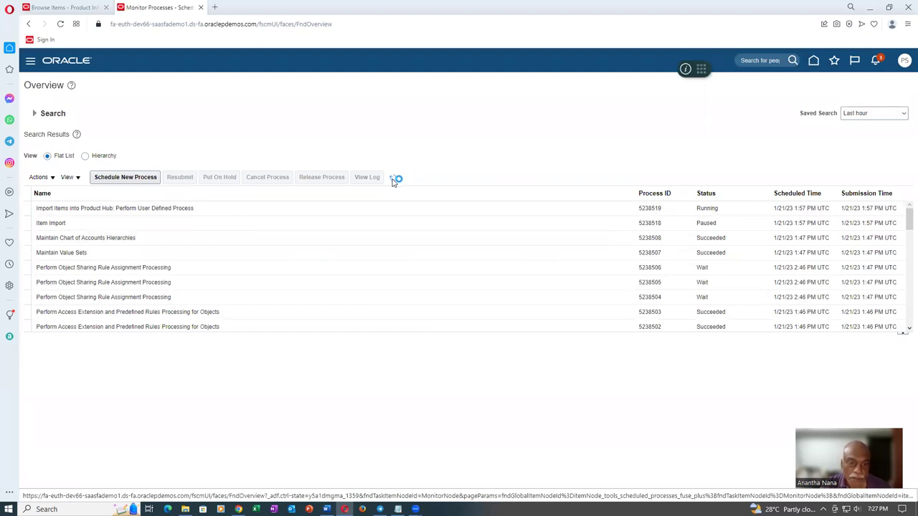
left_click(392, 178)
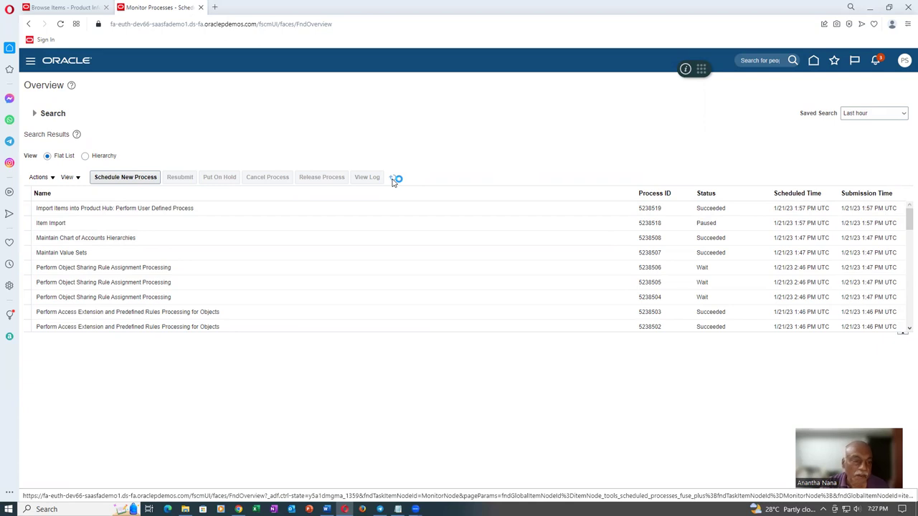
left_click(392, 178)
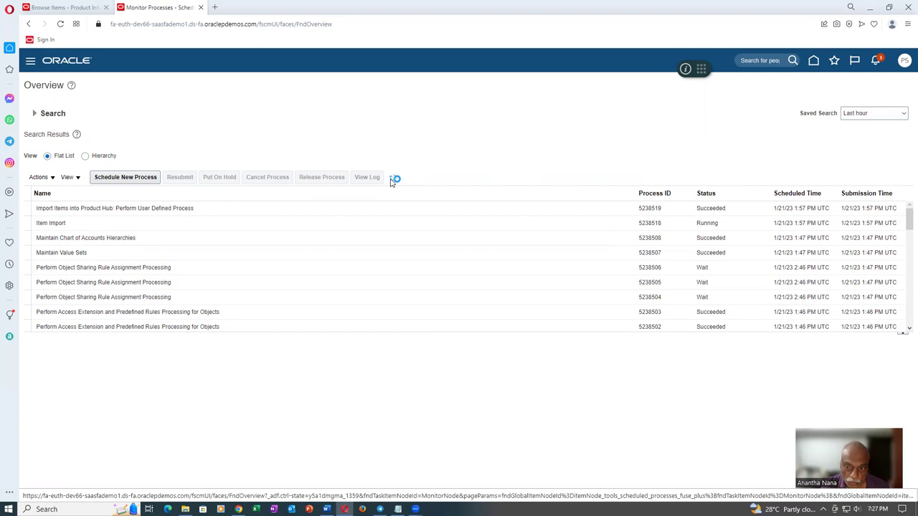
Step: Return to the t01_drum item in organization 002 and try to save and close it
left_click(43, 8)
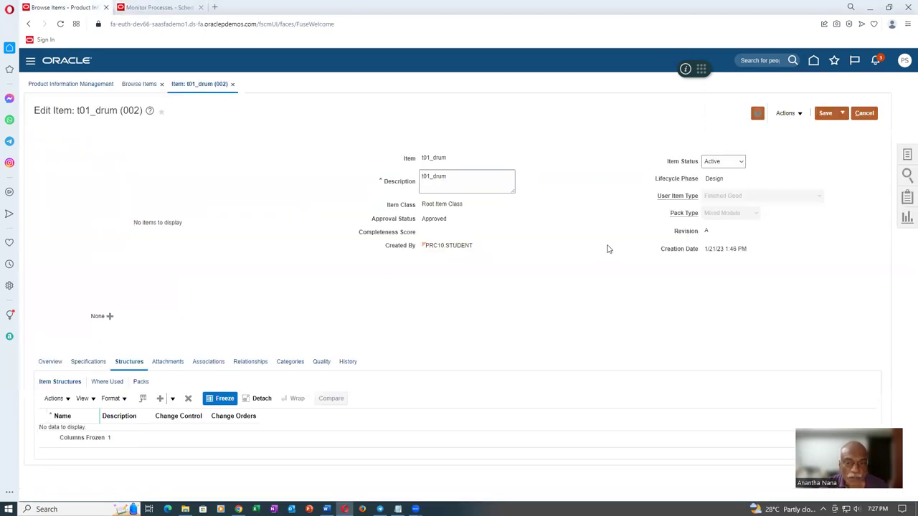
left_click(841, 114)
left_click(836, 130)
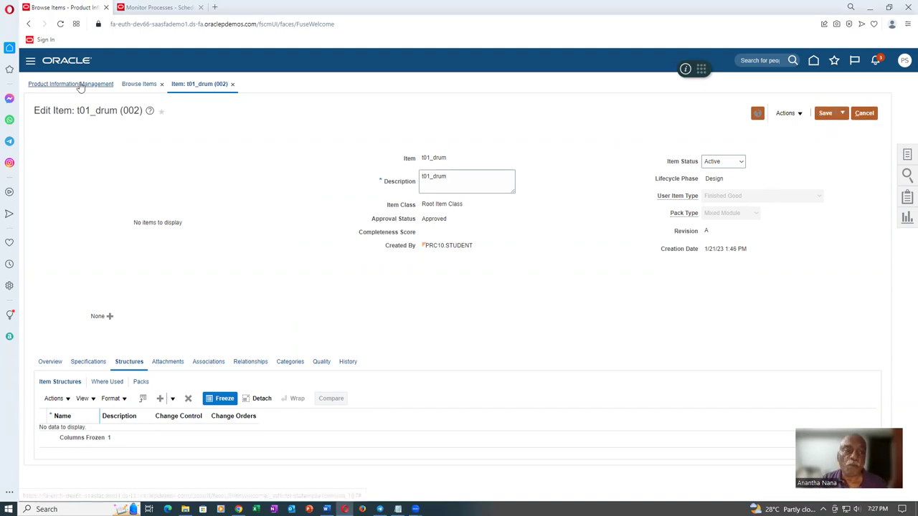
Step: Go back to the scheduled processes and refresh the list to check how the Item Import jobs are progressing
left_click(165, 7)
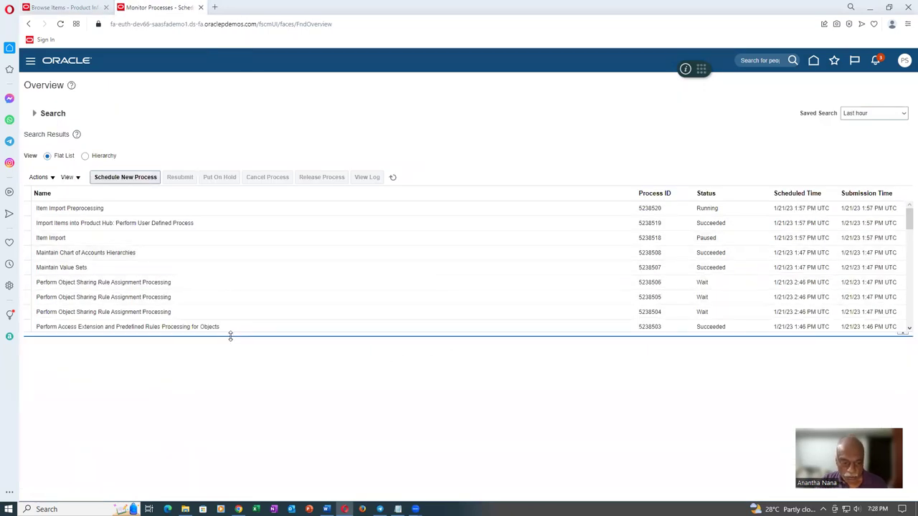
left_click(394, 177)
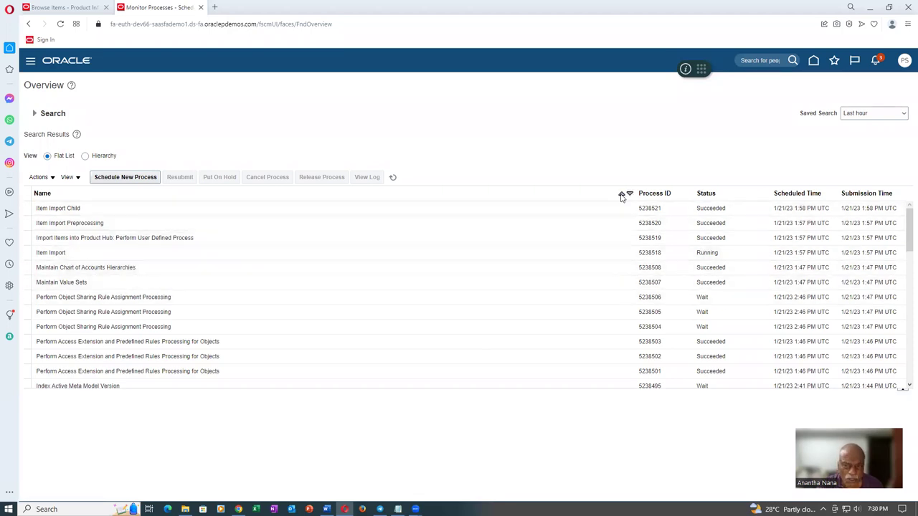
left_click(393, 179)
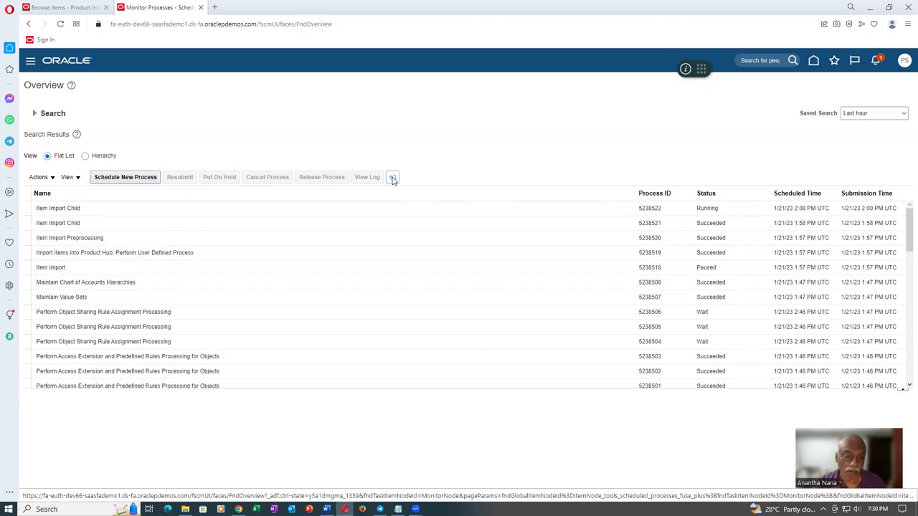
Step: Go to the home page and open Inventory Management under Supply Chain Execution
left_click(814, 63)
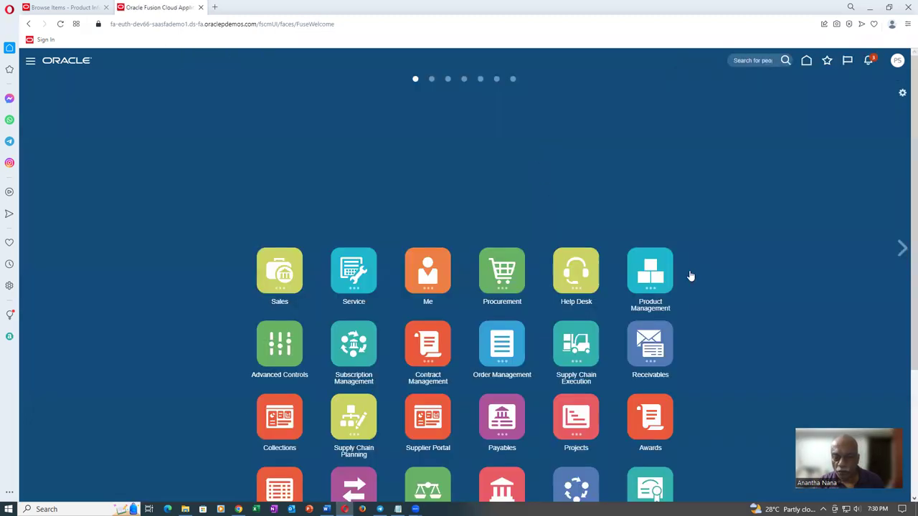
scroll(741, 279, "down", 2)
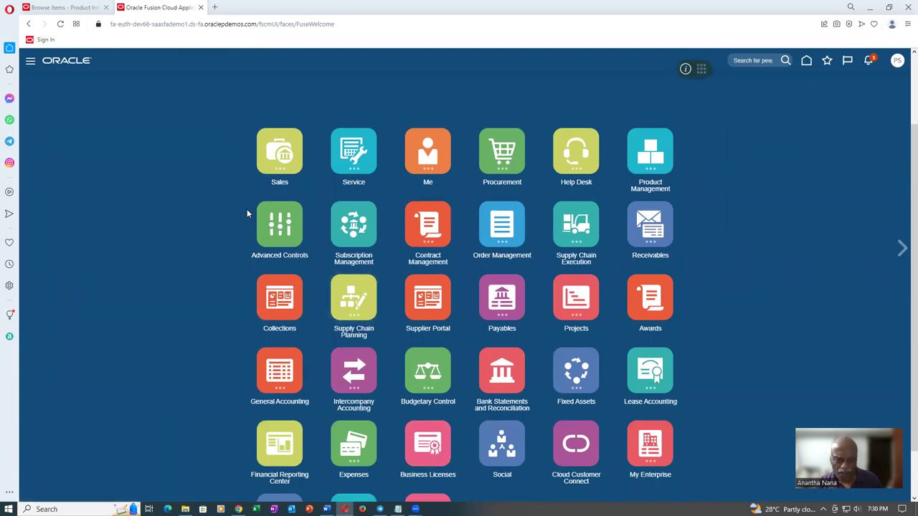
scroll(583, 285, "down", 1)
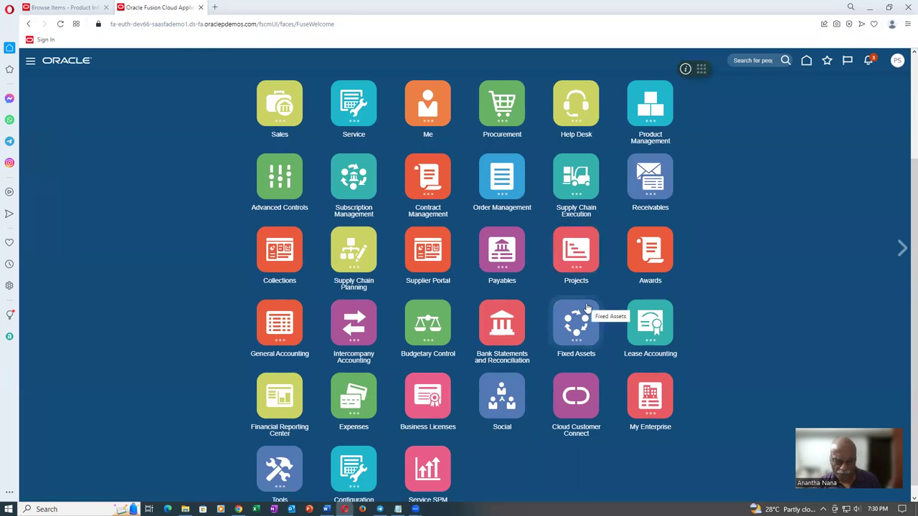
scroll(587, 306, "down", 1)
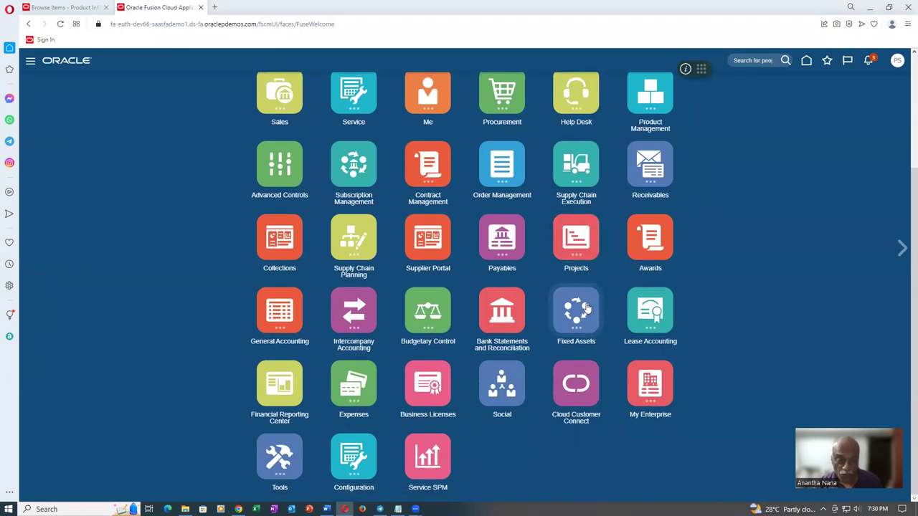
scroll(586, 309, "up", 1)
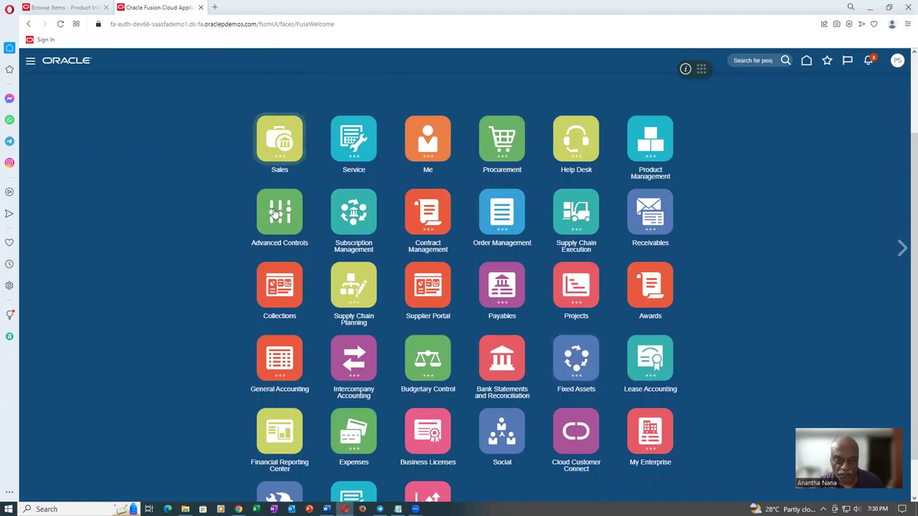
left_click(571, 228)
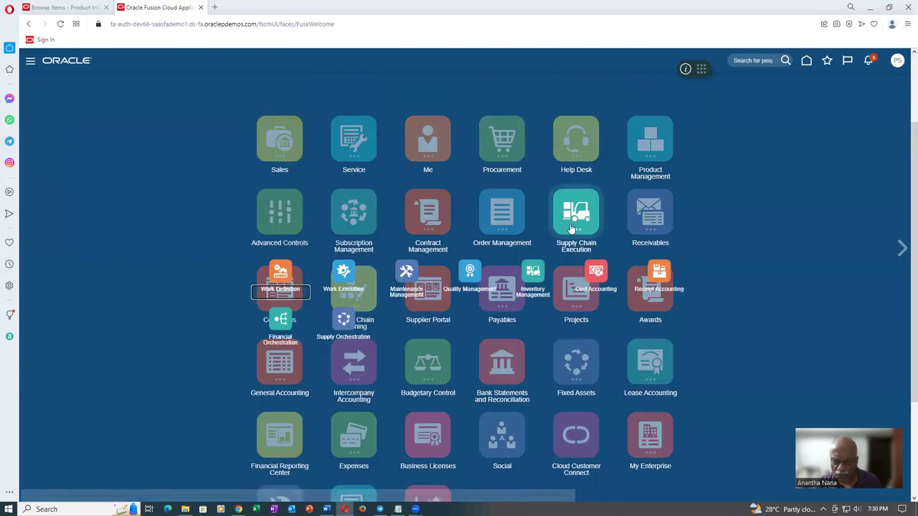
left_click(534, 271)
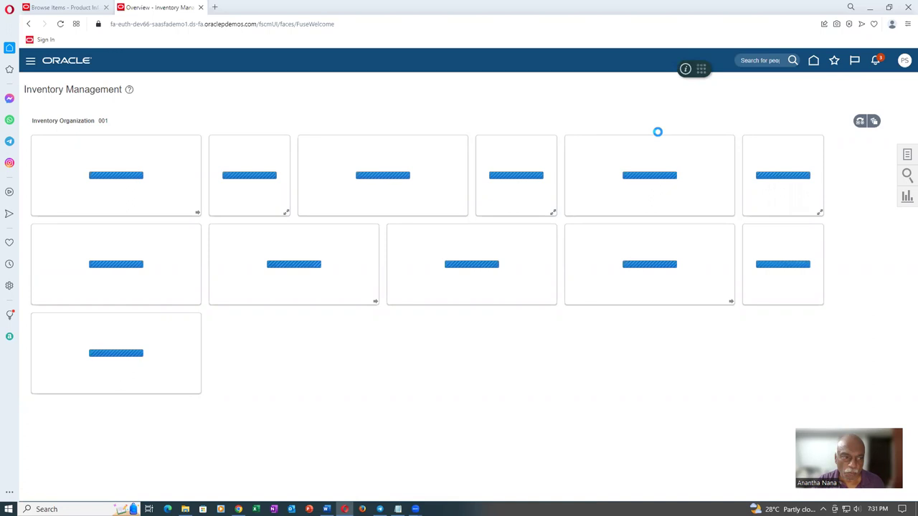
Step: Add the Inventory Management overview page to the favorites with the name INV Overview
left_click(833, 60)
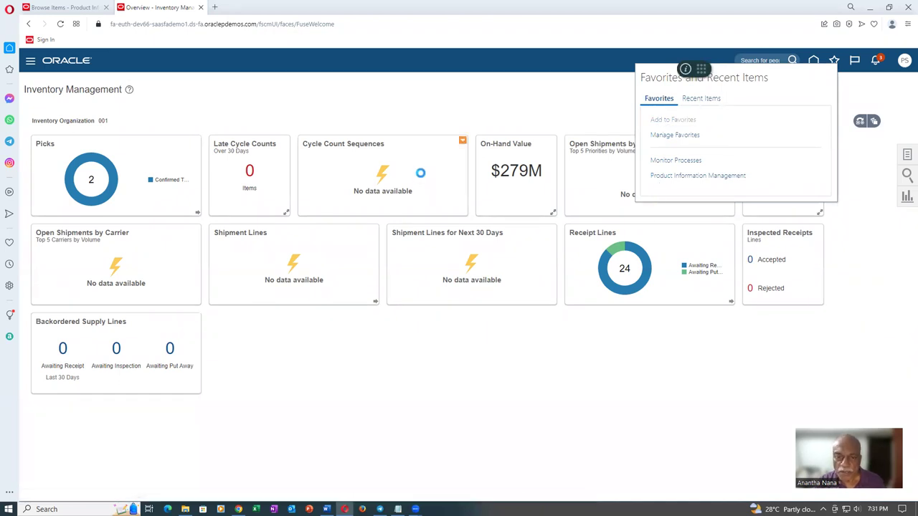
type("INV Overview")
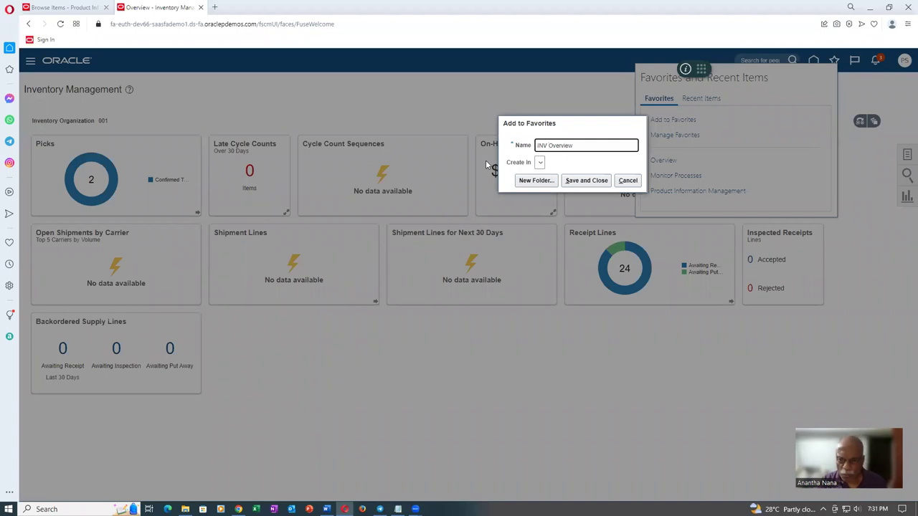
key("Tab")
key("Tab")
key("Return")
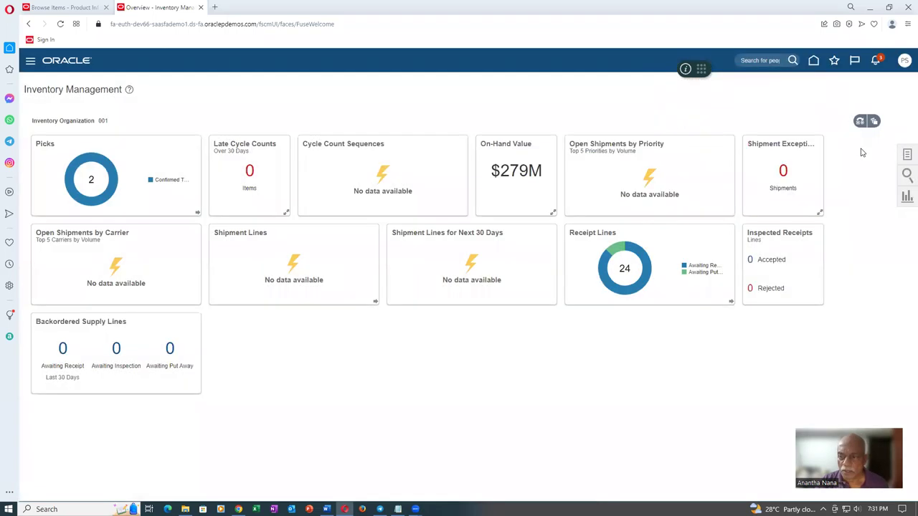
Step: Start creating a miscellaneous transaction and change the inventory organization to 002
left_click(906, 156)
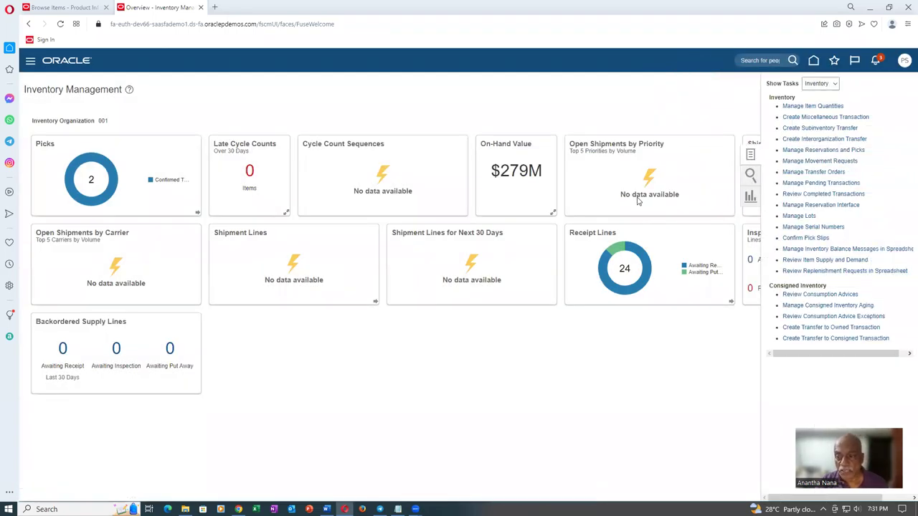
left_click(843, 116)
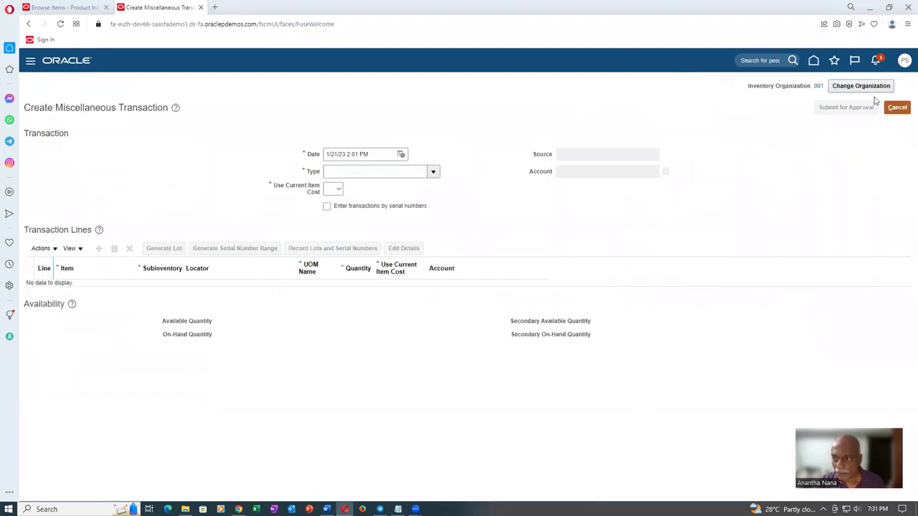
left_click(871, 85)
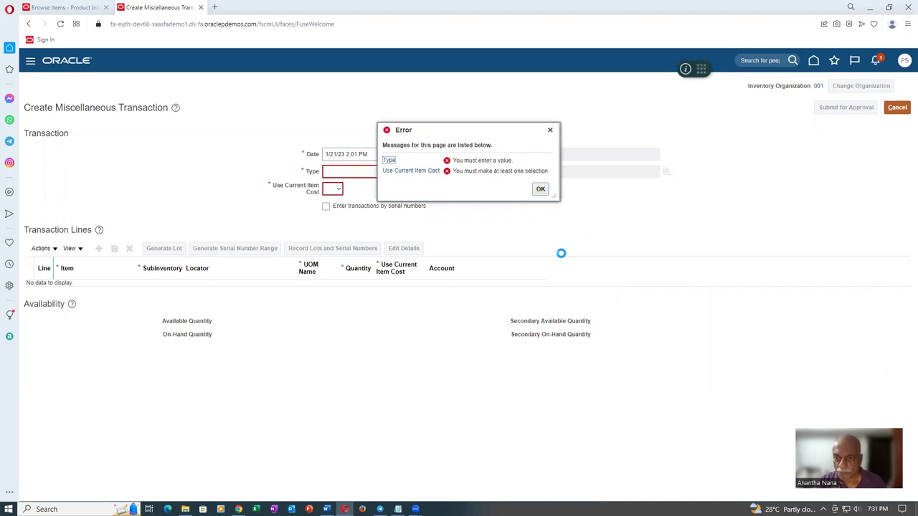
type("002")
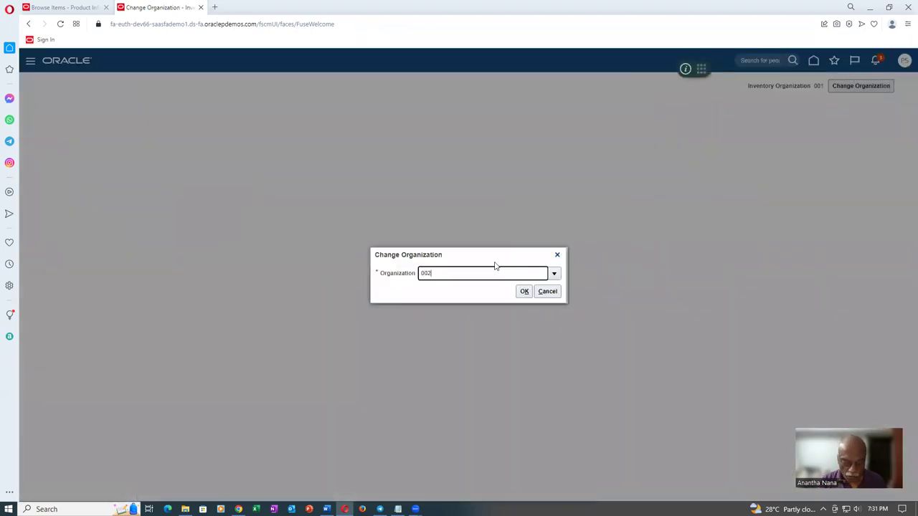
left_click(524, 291)
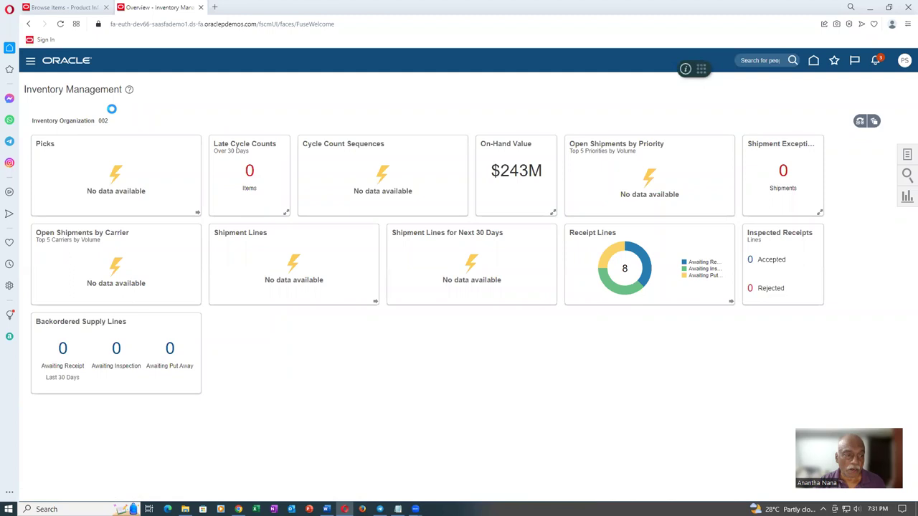
Step: Create a miscellaneous transaction in organization 002 and set its type to Miscellaneous Receipt
left_click(907, 156)
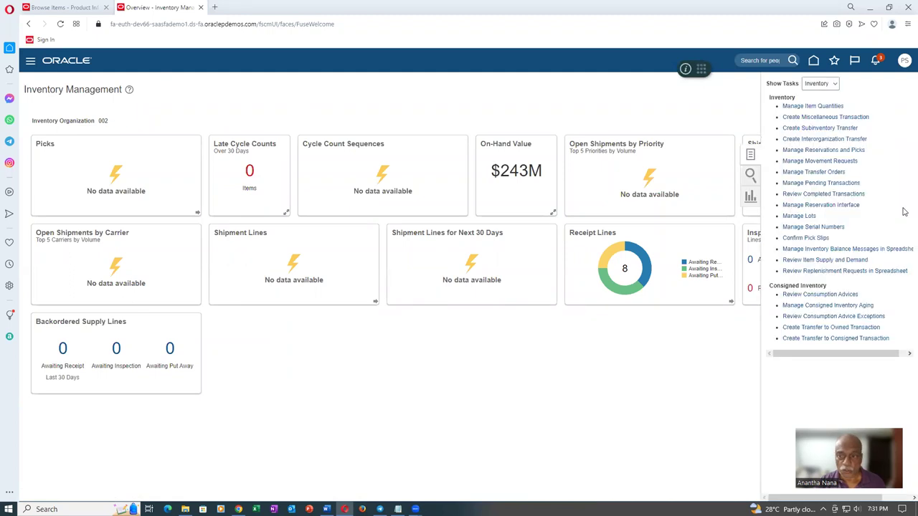
left_click(806, 117)
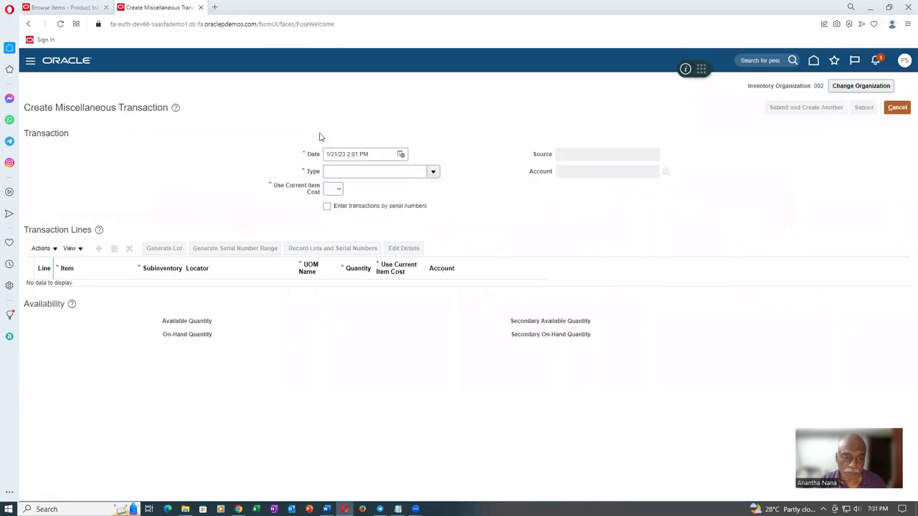
left_click(350, 176)
type("misc")
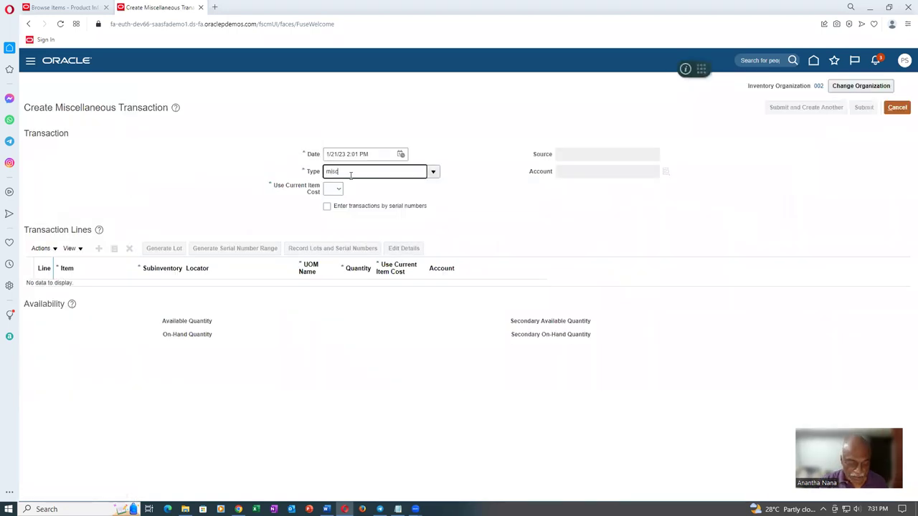
key("Tab")
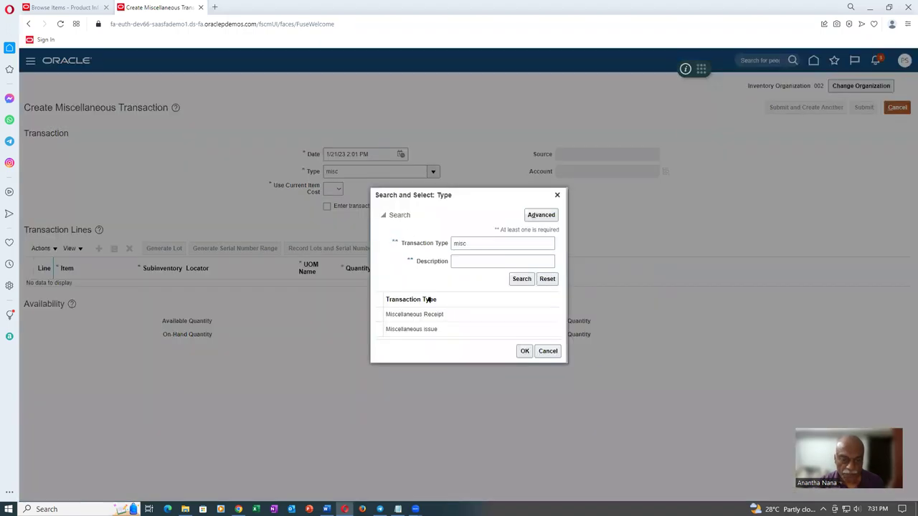
left_click(434, 314)
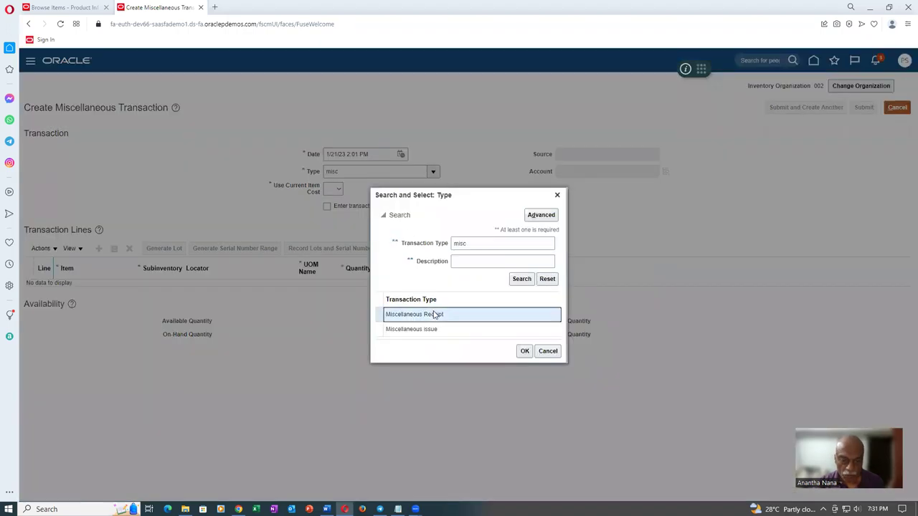
left_click(524, 351)
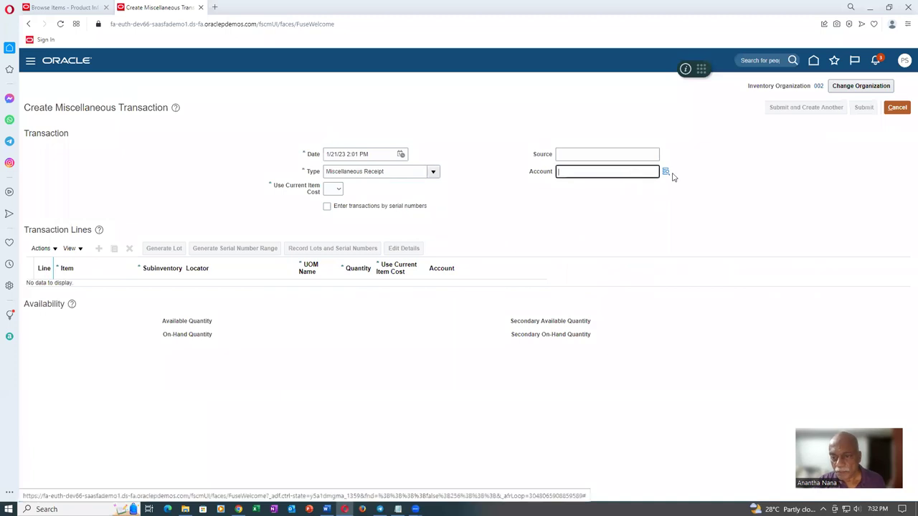
Step: Assign the first account combination found for company 101 and line of business 10, and set Use Current Item Cost to Yes
left_click(665, 172)
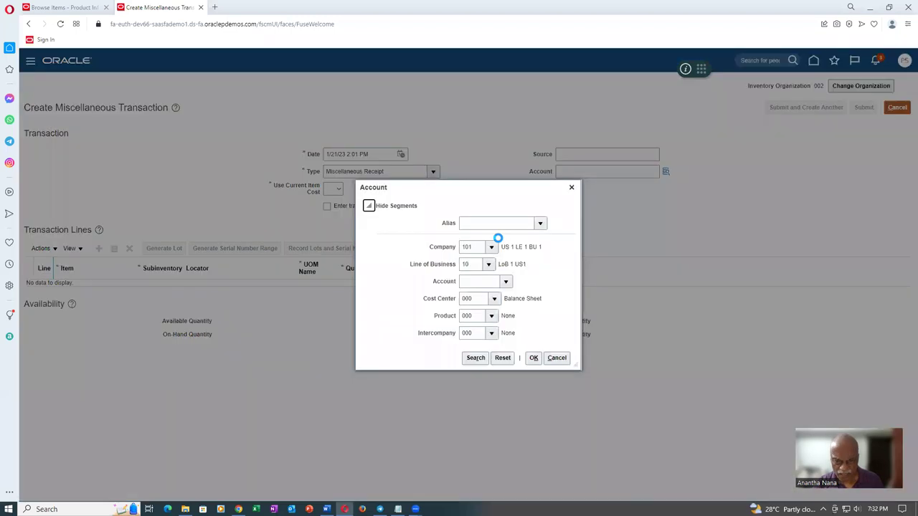
left_click(475, 358)
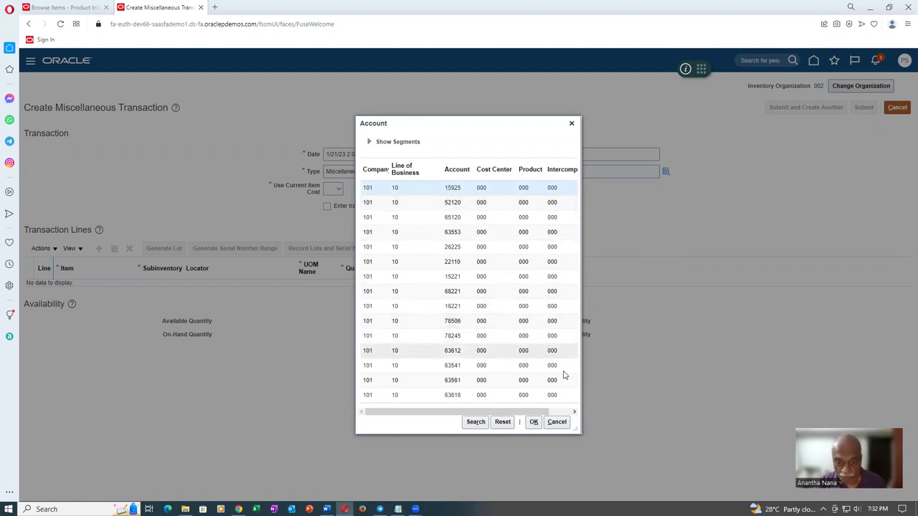
left_click(533, 426)
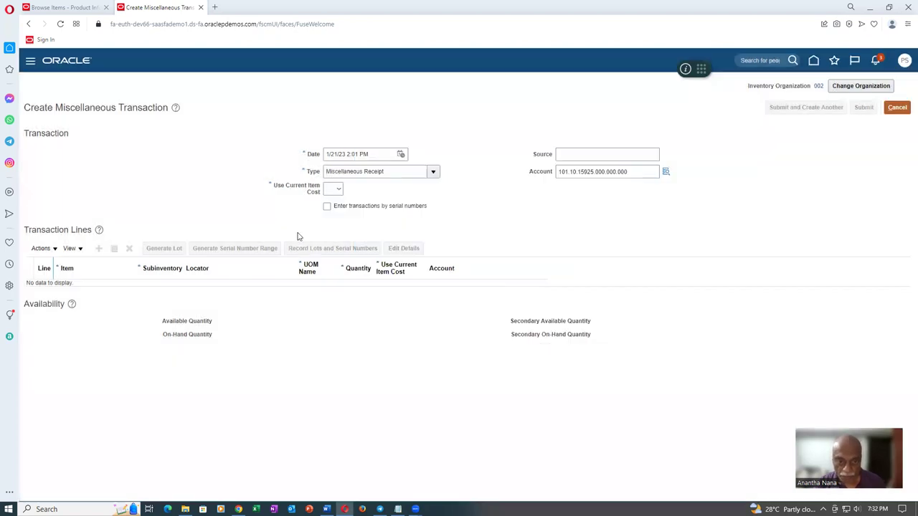
left_click(337, 189)
left_click(331, 213)
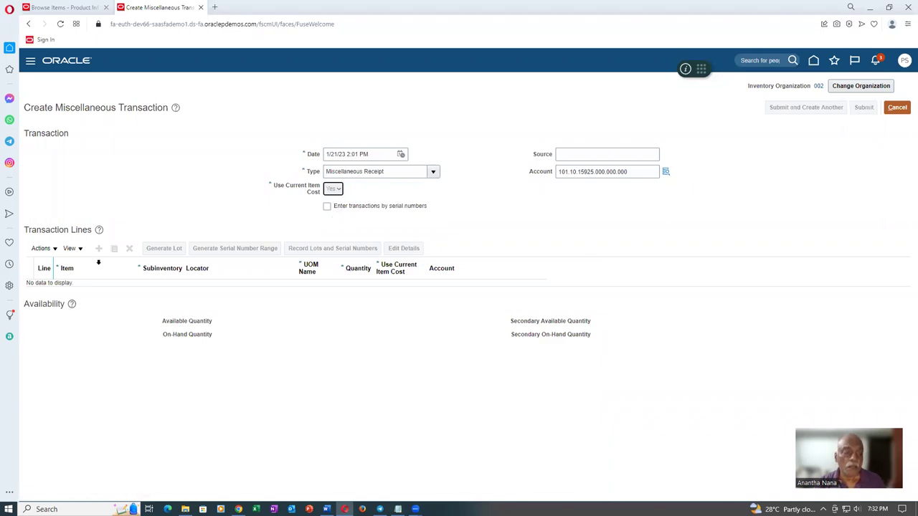
Step: Add a transaction line for item t01_drum with subinventory Stores and quantity 5, widening the Item column to show its full entry
left_click(101, 250)
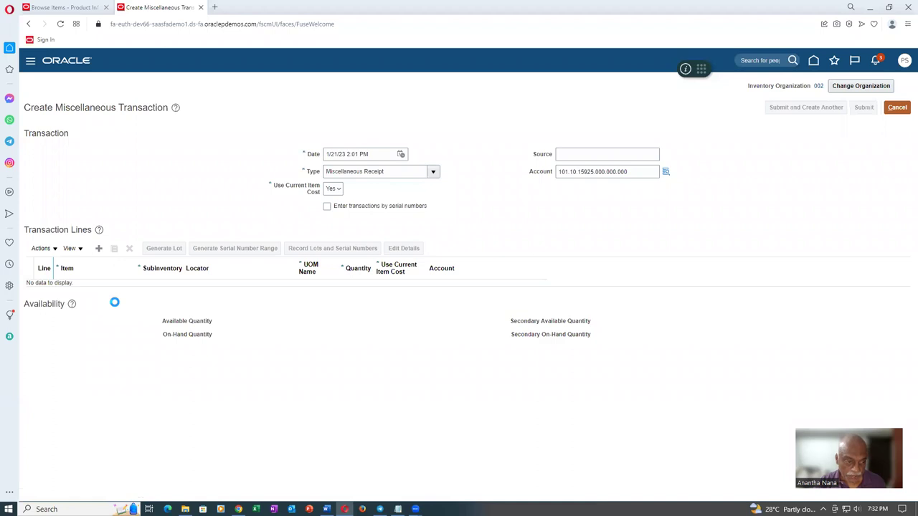
left_click(98, 290)
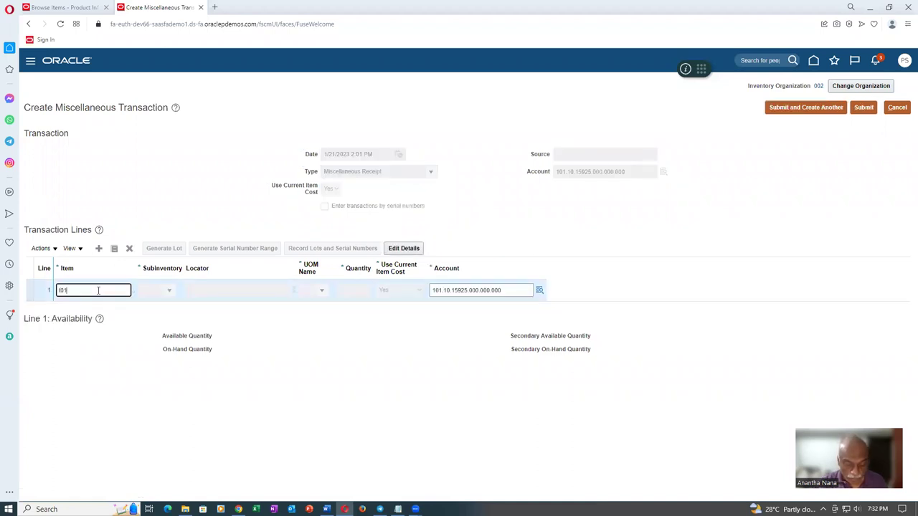
key("Tab")
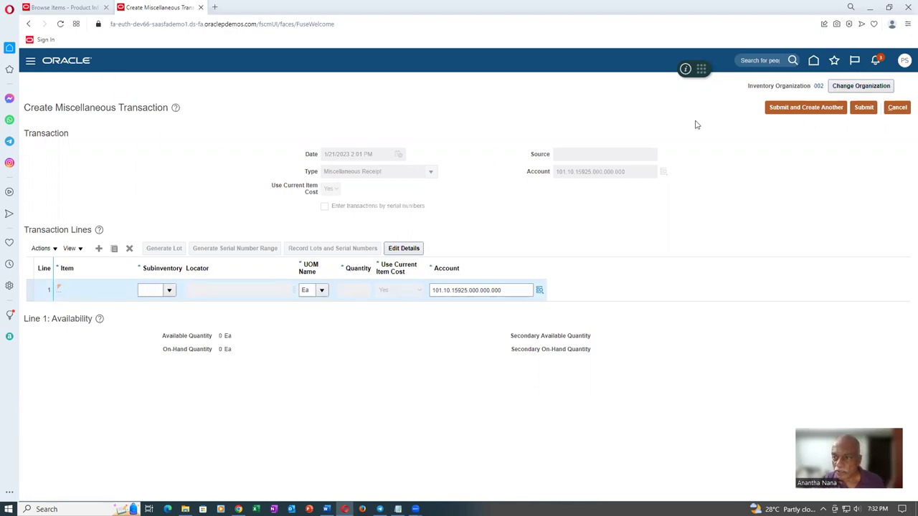
left_click_drag(134, 268, 150, 269)
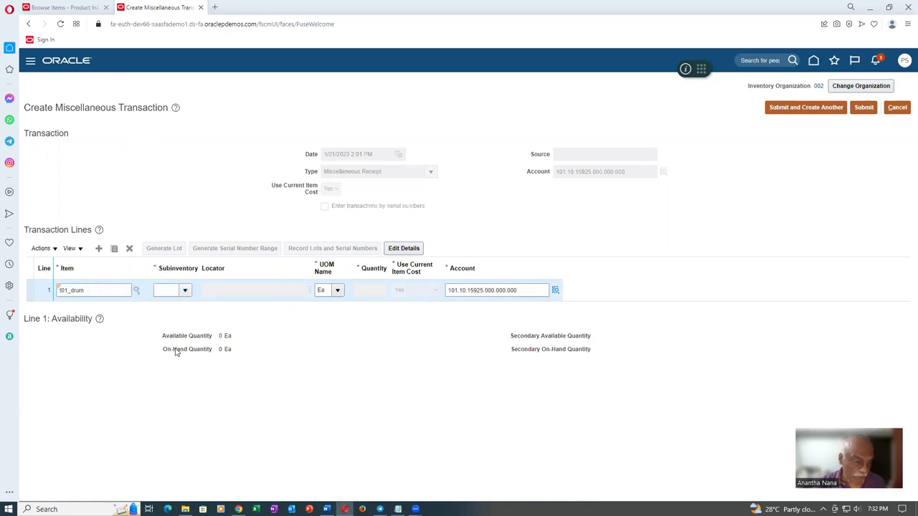
left_click(188, 288)
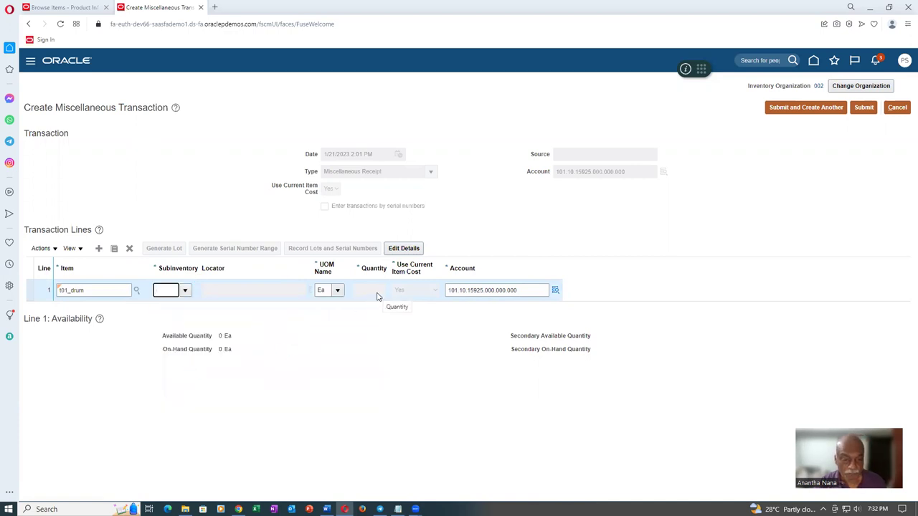
left_click(377, 293)
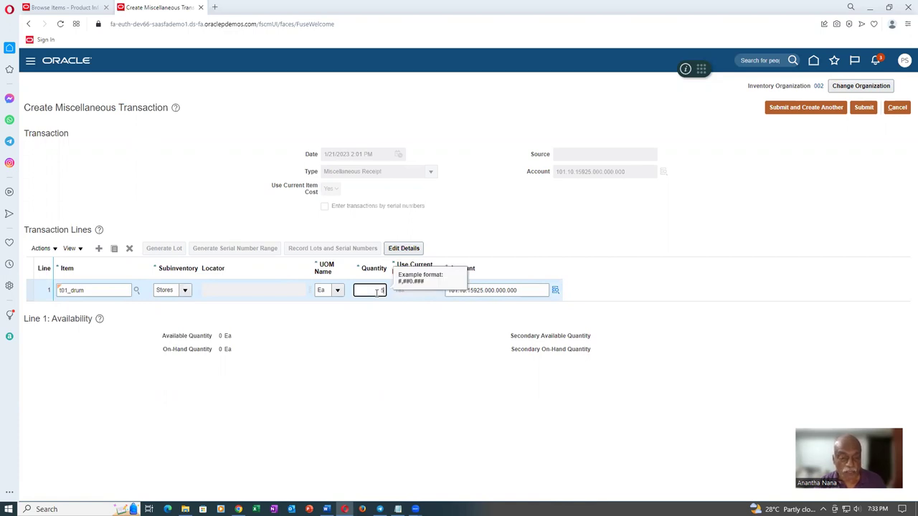
left_click(190, 195)
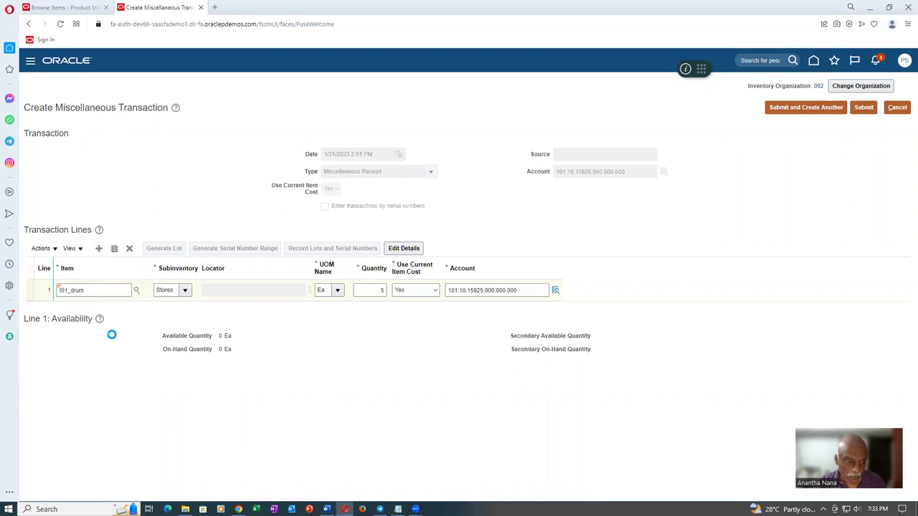
Step: Add a transaction line for item t01_sheet_metal with subinventory Stores and quantity 1000
left_click(79, 292)
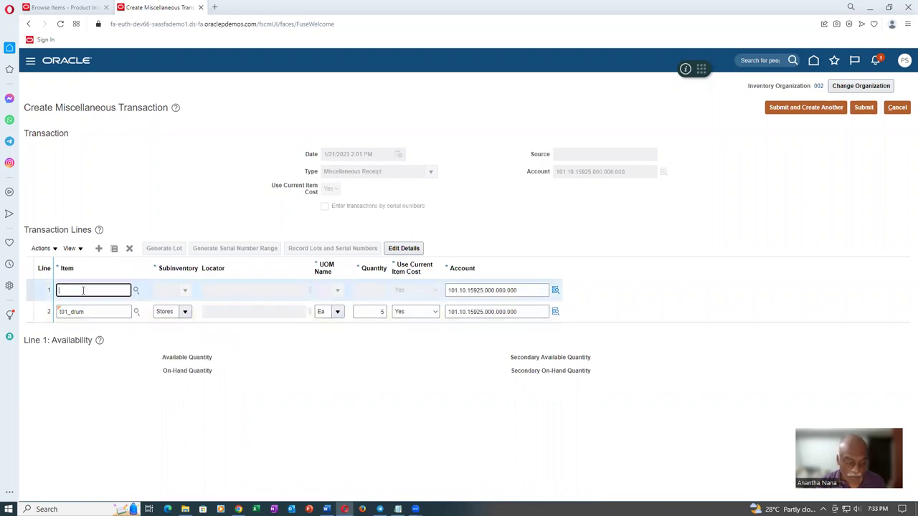
type("101_sh")
left_click(97, 319)
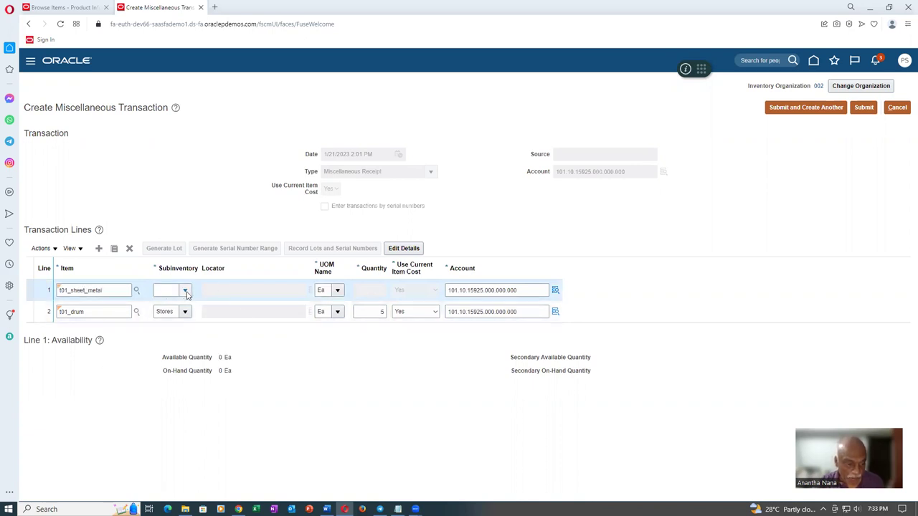
left_click(191, 385)
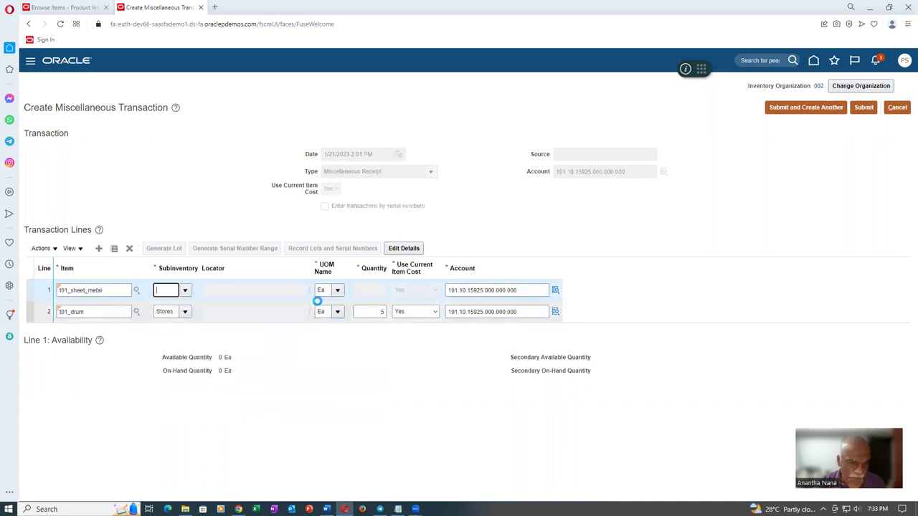
left_click(369, 290)
type("1000")
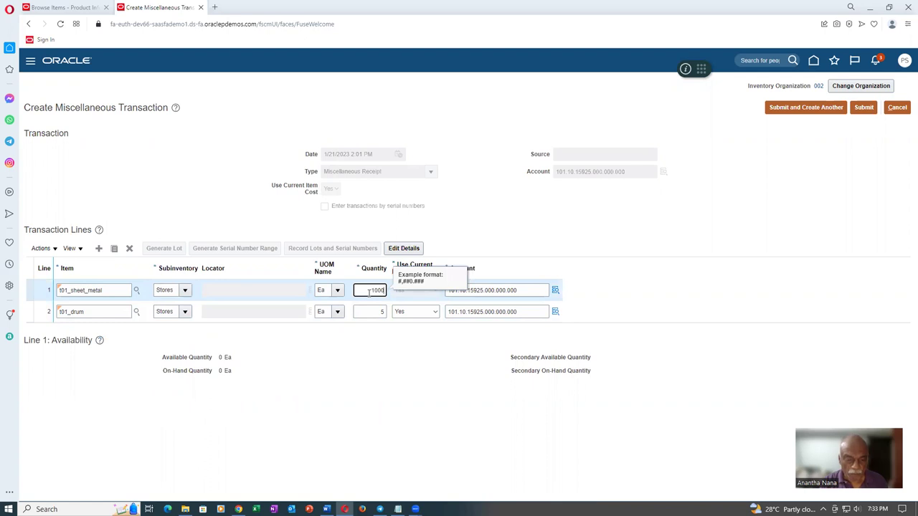
left_click(195, 203)
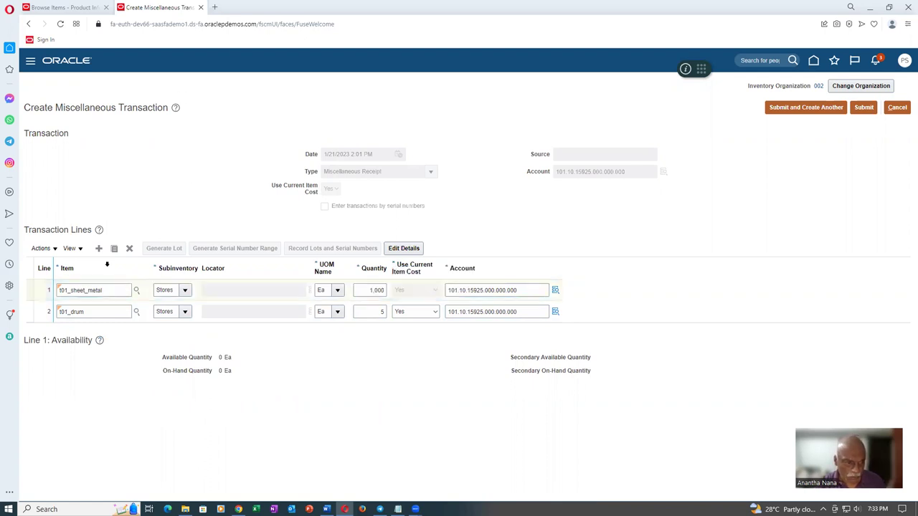
Step: Add another transaction line and select item t01_welding_rod for it by searching for t01_we%
left_click(97, 250)
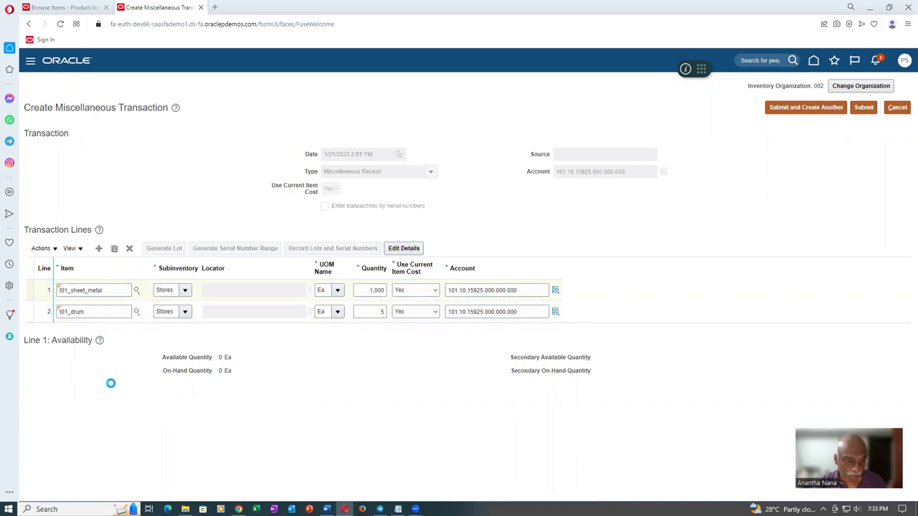
left_click(89, 290)
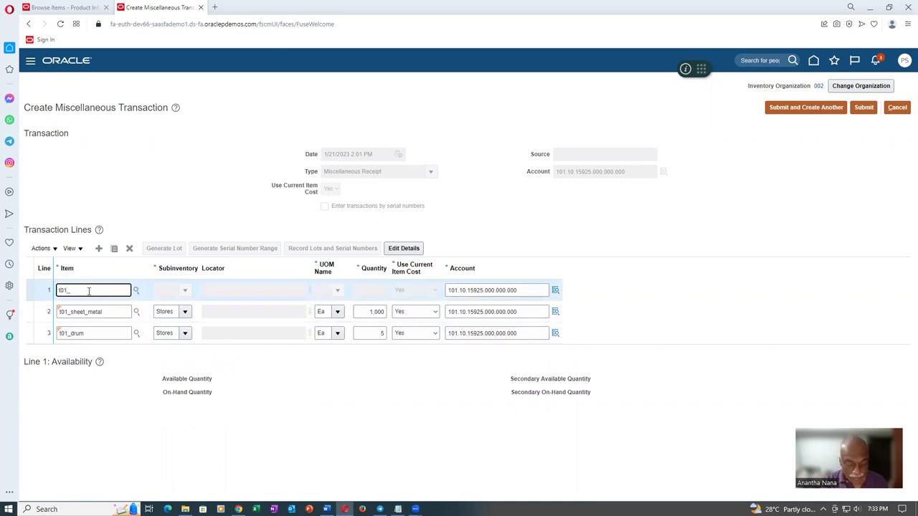
key("Tab")
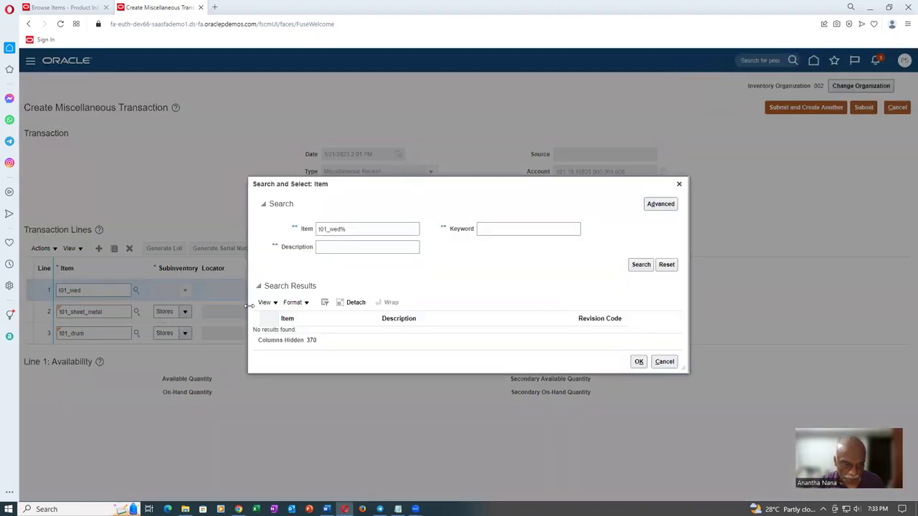
left_click(358, 229)
key("BackSpace")
key("BackSpace")
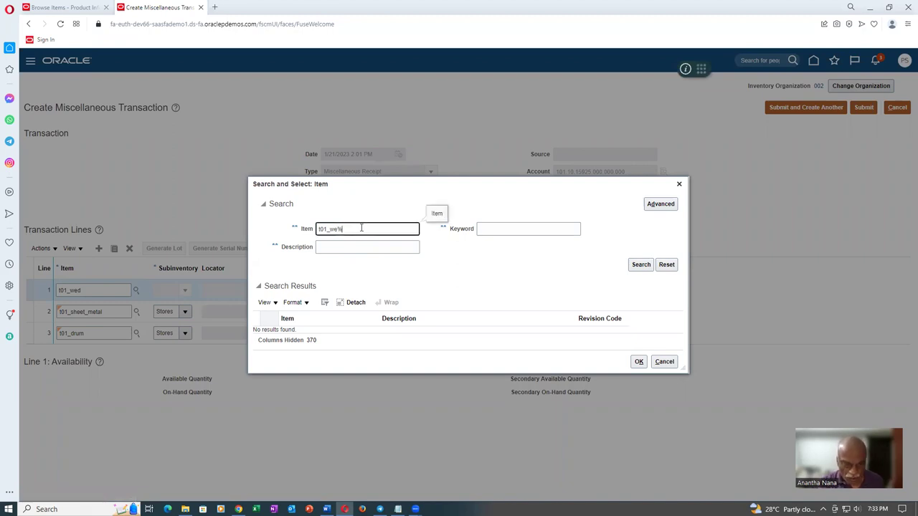
left_click(639, 267)
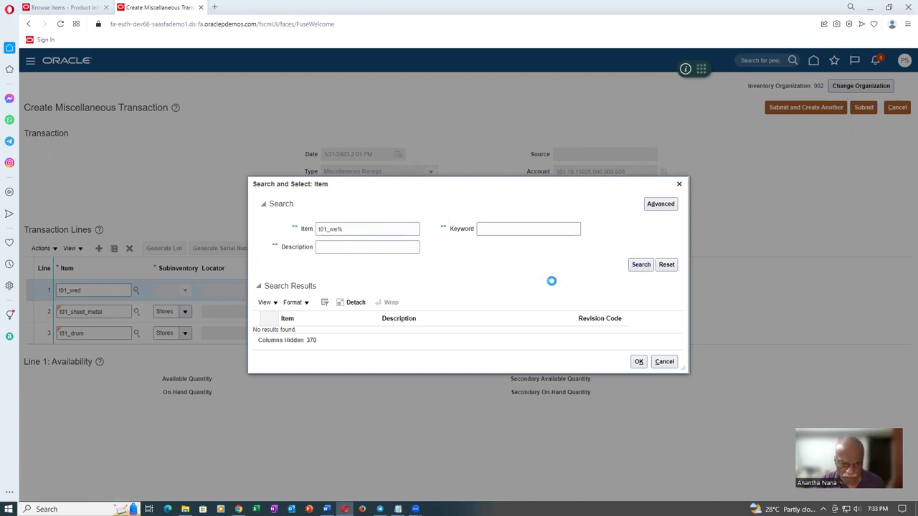
left_click(502, 306)
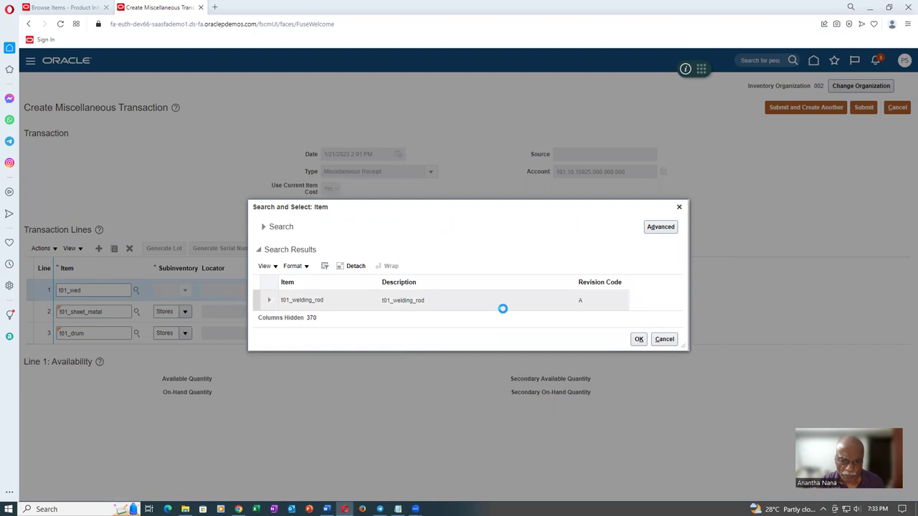
left_click(636, 340)
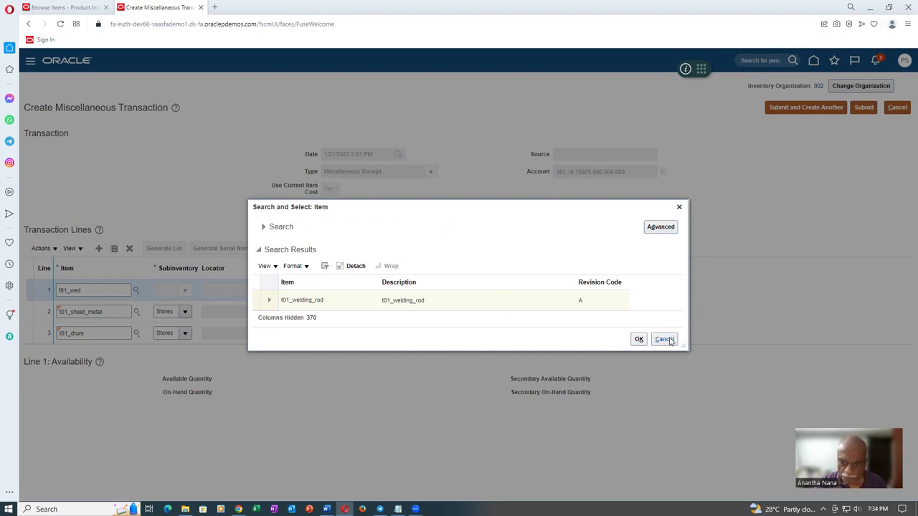
left_click(638, 340)
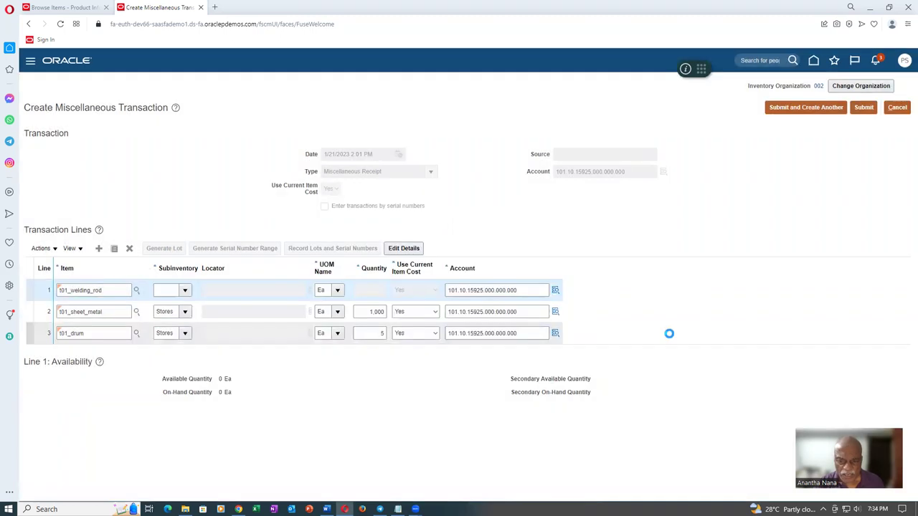
Step: Set the t01_welding_rod line's subinventory to Stores and its quantity to 1000
left_click(186, 291)
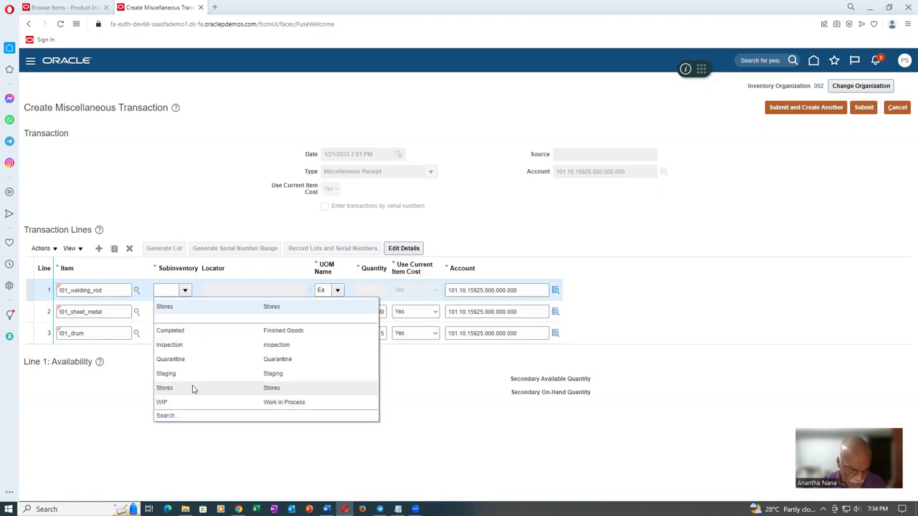
left_click(194, 387)
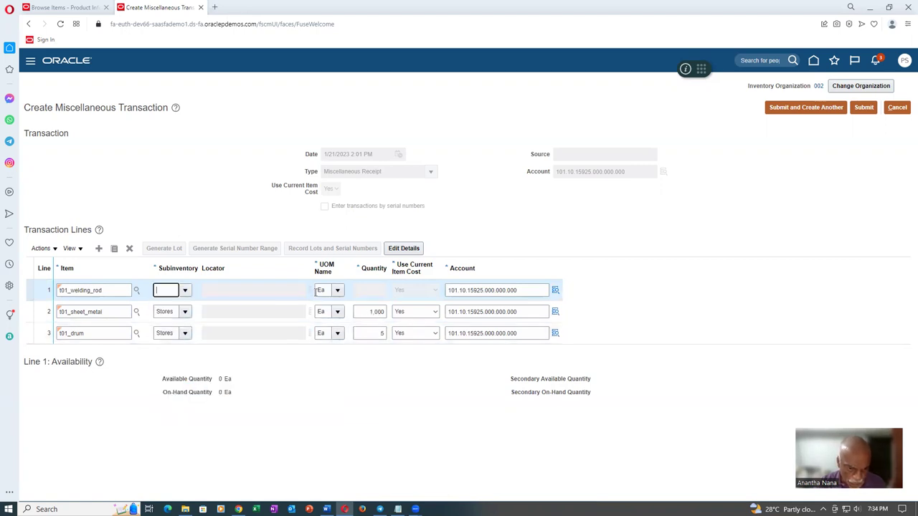
left_click(364, 291)
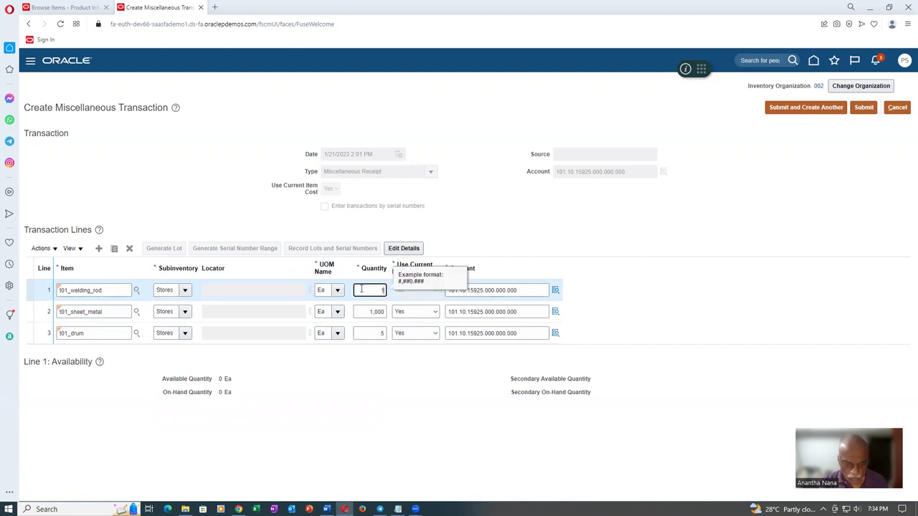
key("Tab")
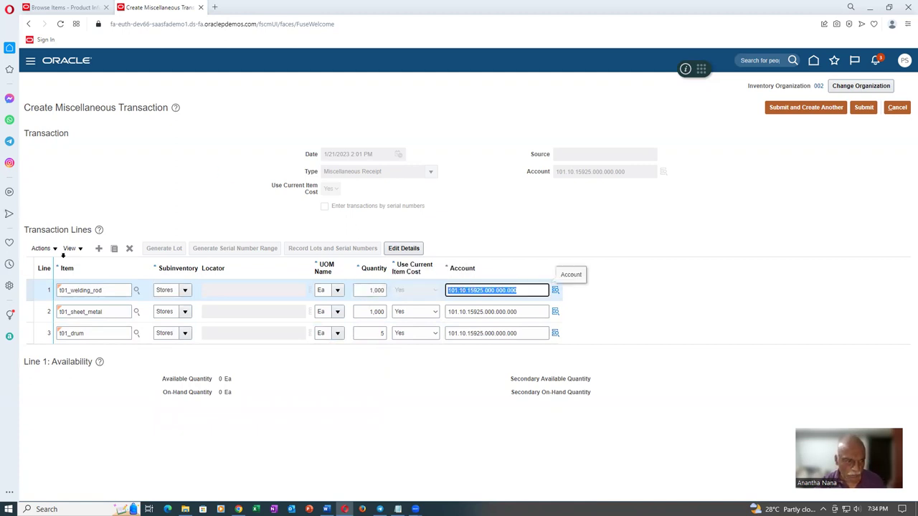
Step: Add a transaction line for item t01_paint with subinventory Stores and quantity 1000, and submit the miscellaneous receipt
left_click(100, 250)
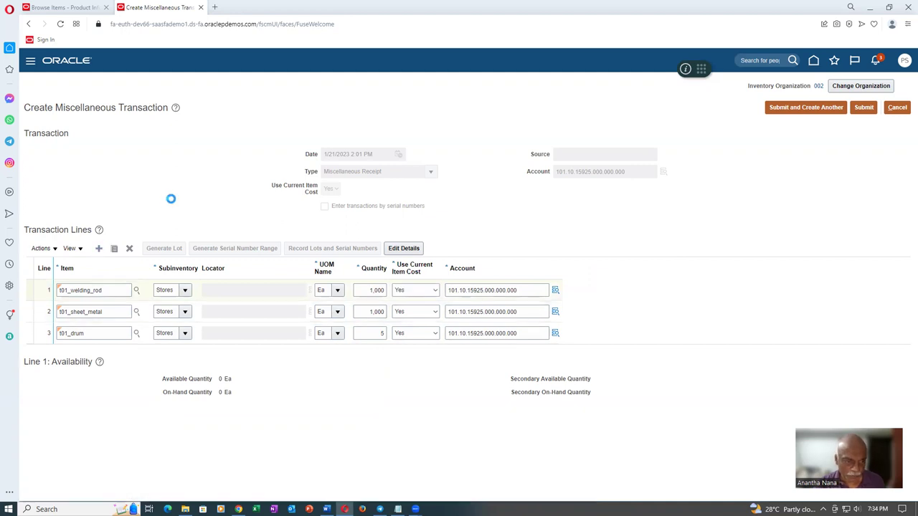
left_click(75, 290)
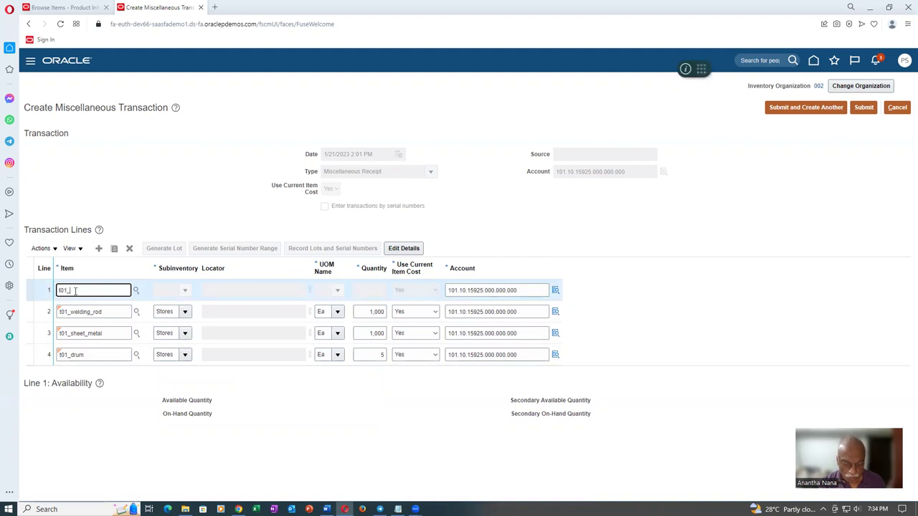
type("t01_paint")
key("Tab")
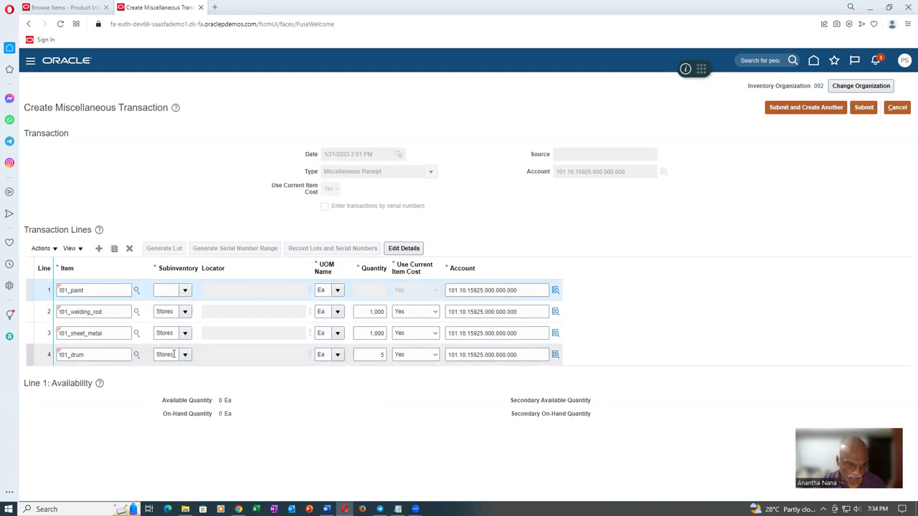
left_click(185, 290)
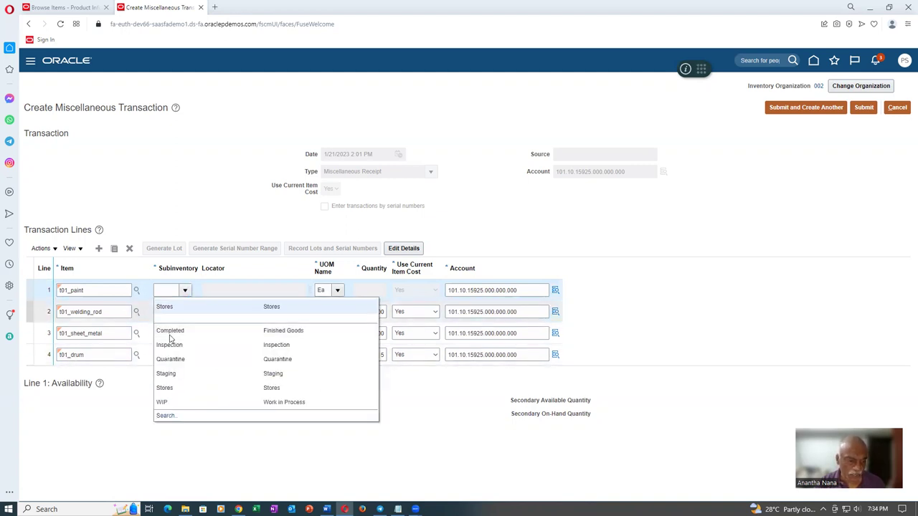
left_click(190, 387)
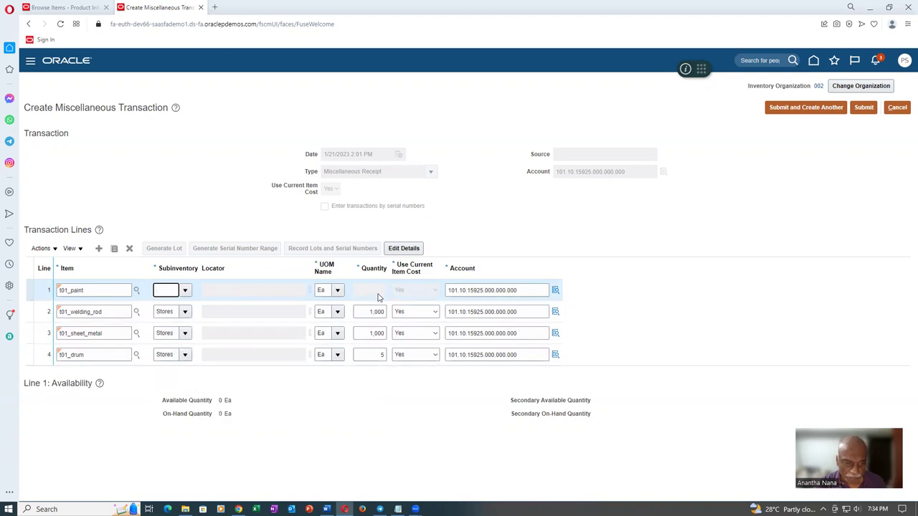
left_click(363, 289)
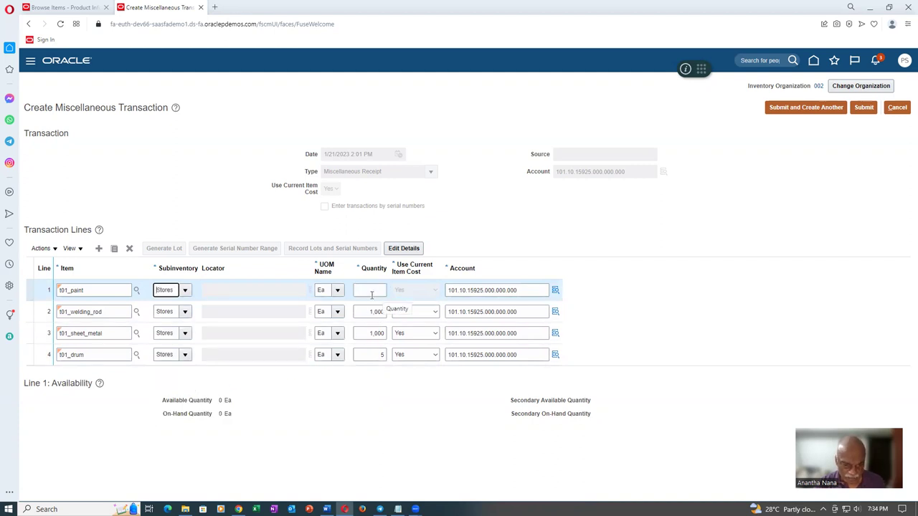
type("1,000")
key("Tab")
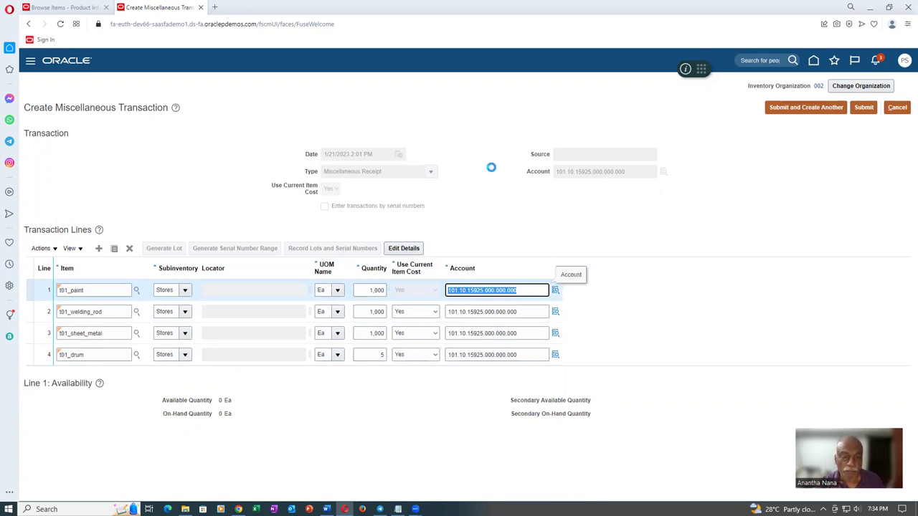
left_click(864, 107)
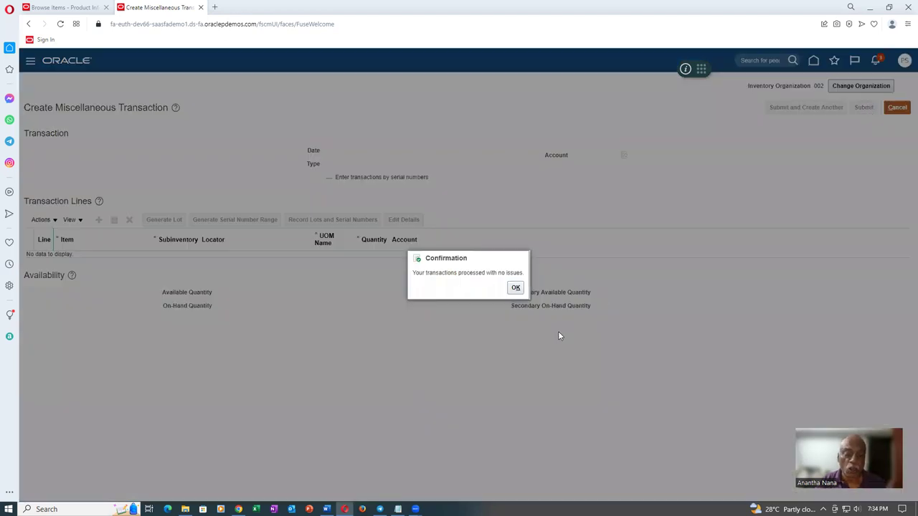
left_click(516, 288)
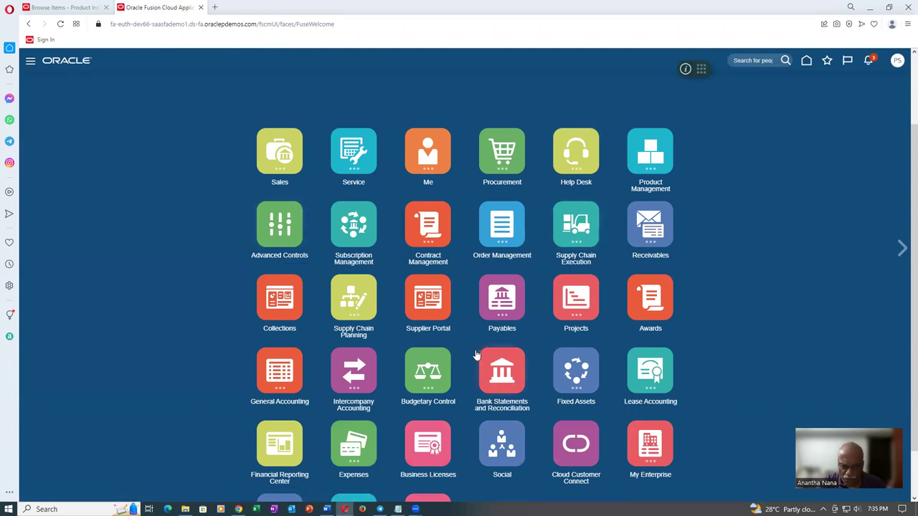
Step: Go to Plan Inputs under Supply Chain Planning and open Manage Planning Source Systems
left_click(362, 301)
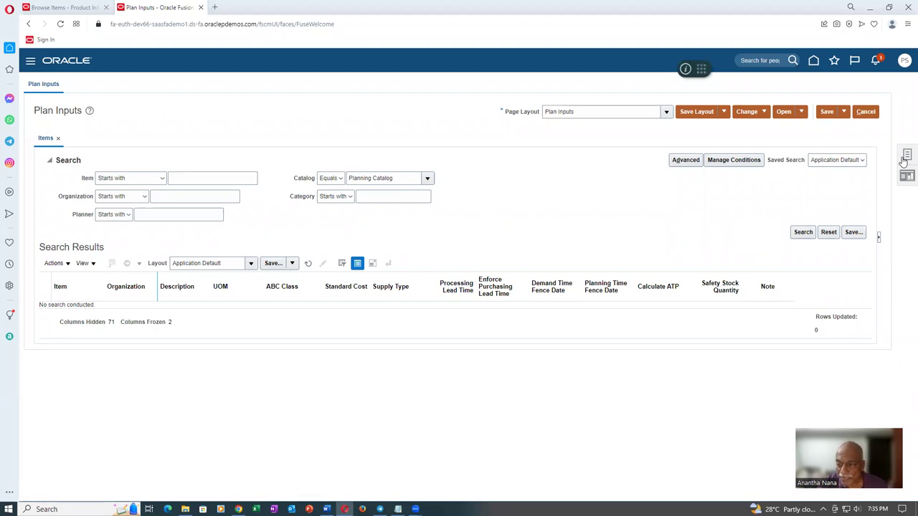
left_click(905, 156)
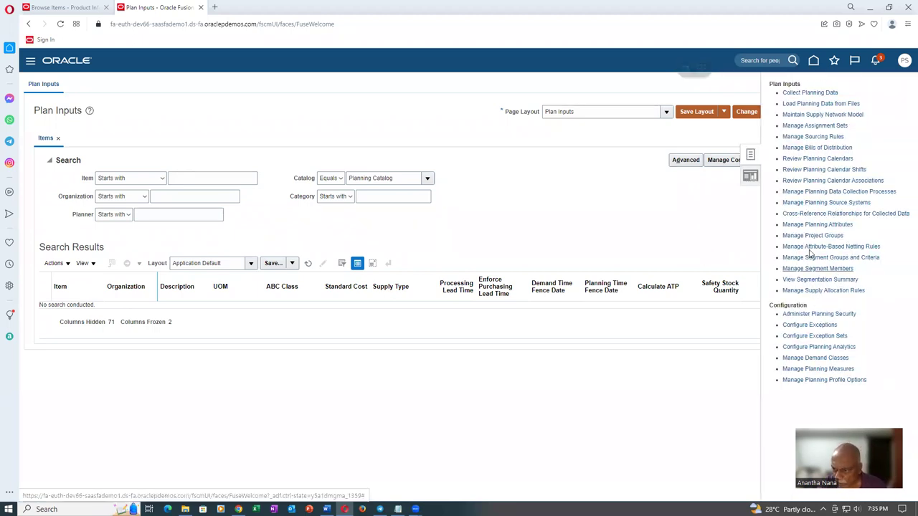
left_click(828, 203)
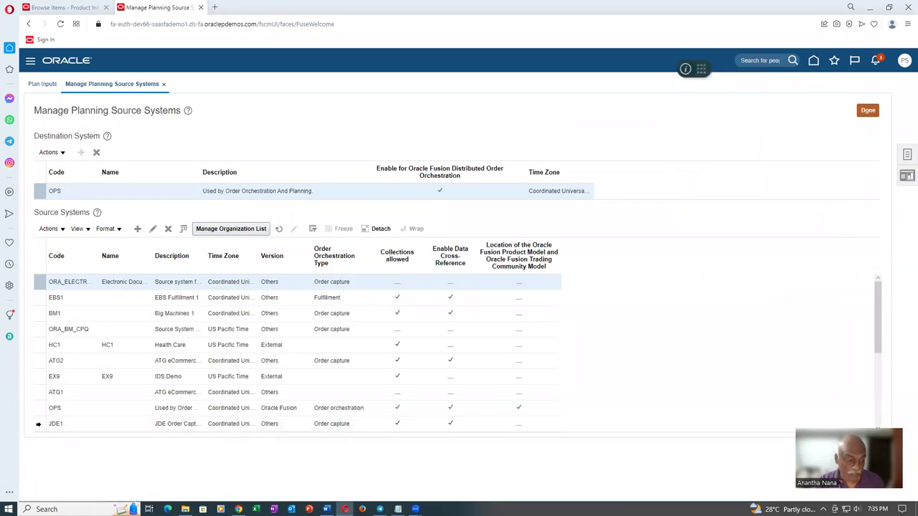
Step: Open the organization list of the OPS source system and refresh it
left_click(40, 408)
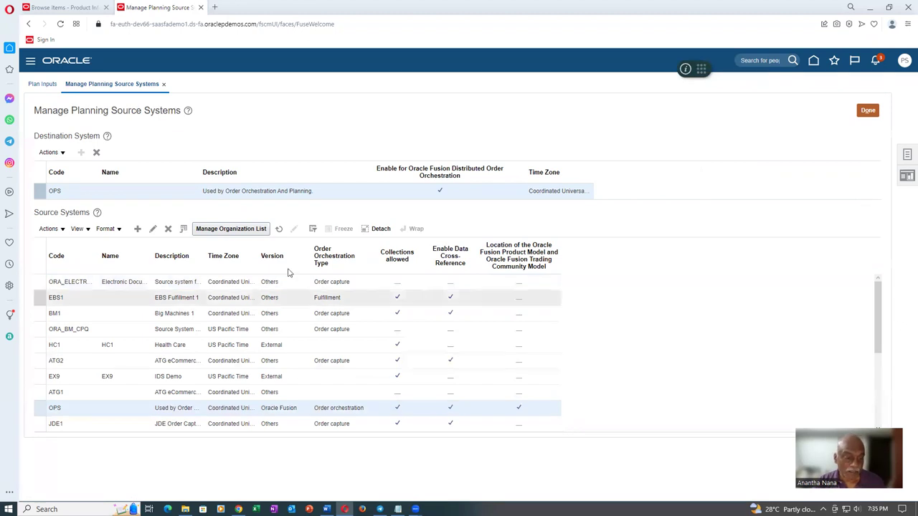
left_click(230, 228)
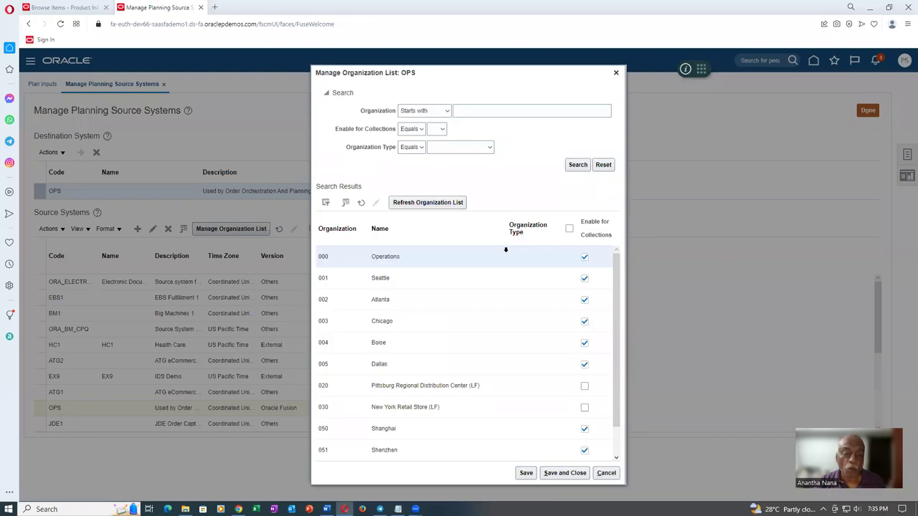
left_click(427, 203)
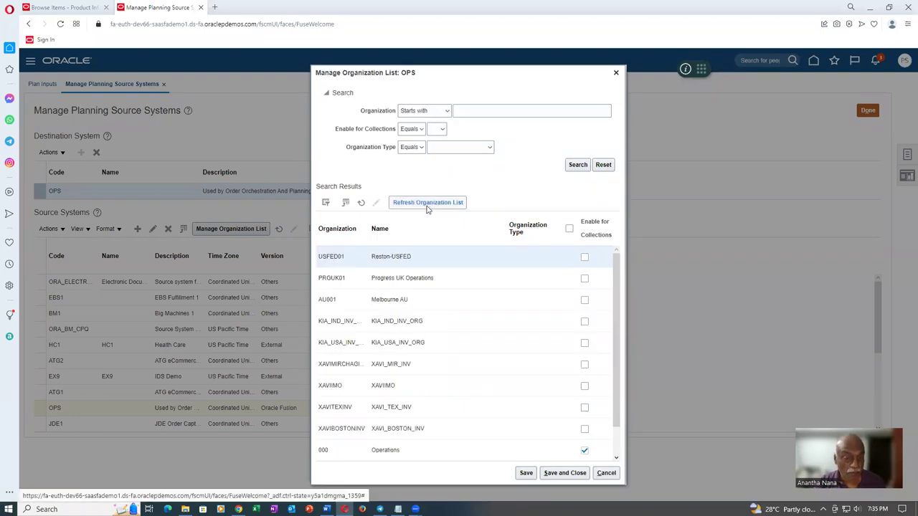
Step: Search for organizations starting with 00, check whether they are enabled for collections, and close the organization list without saving
left_click(512, 112)
type("00")
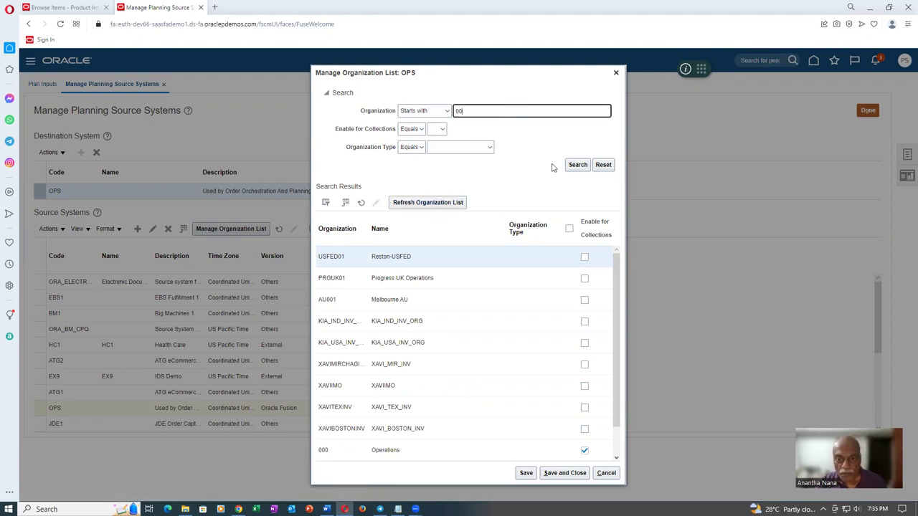
left_click(576, 166)
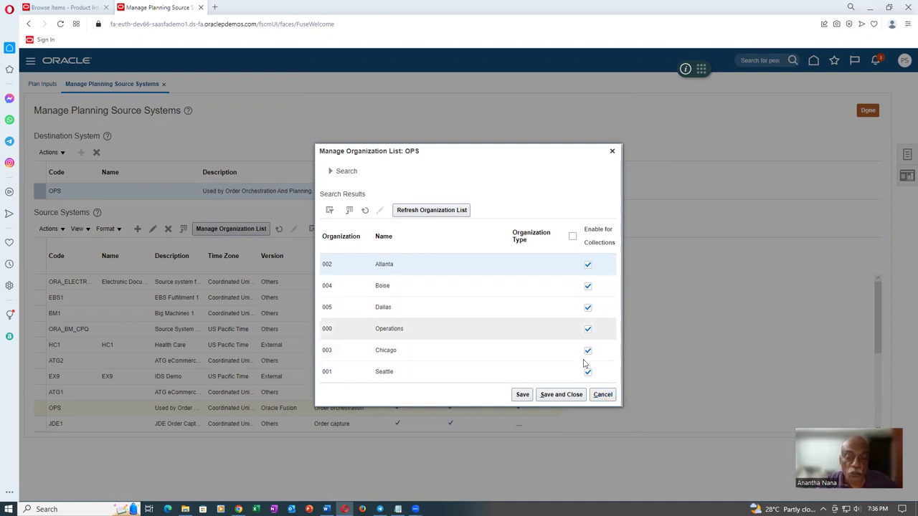
left_click(602, 394)
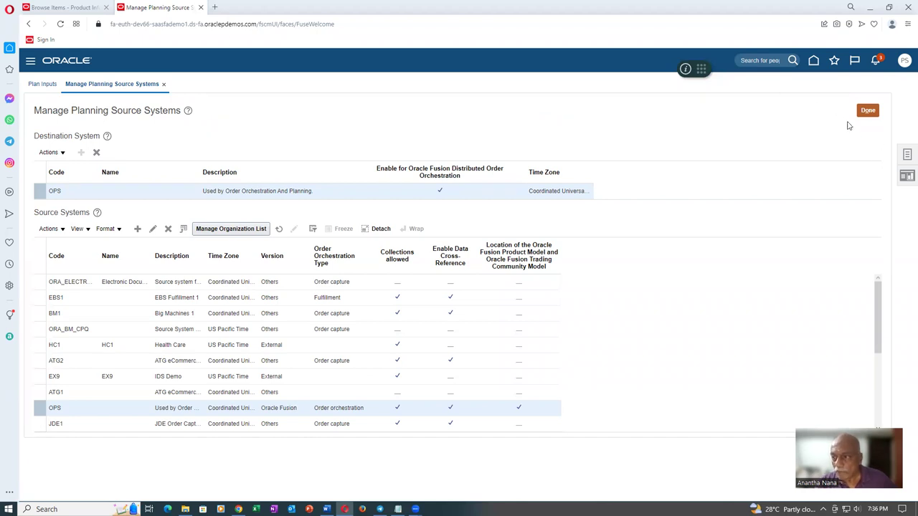
Step: Start Collect Planning Data with source system OPS and collection type Targeted
left_click(904, 157)
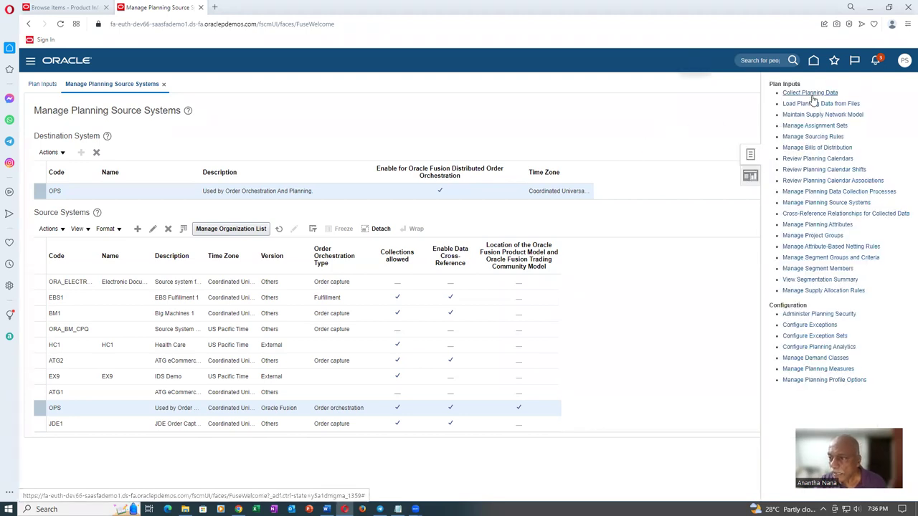
left_click(811, 94)
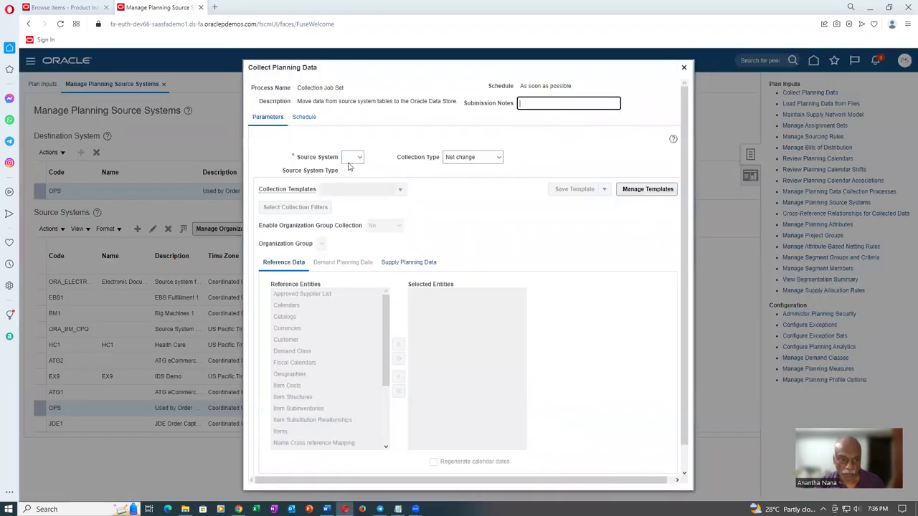
left_click(352, 157)
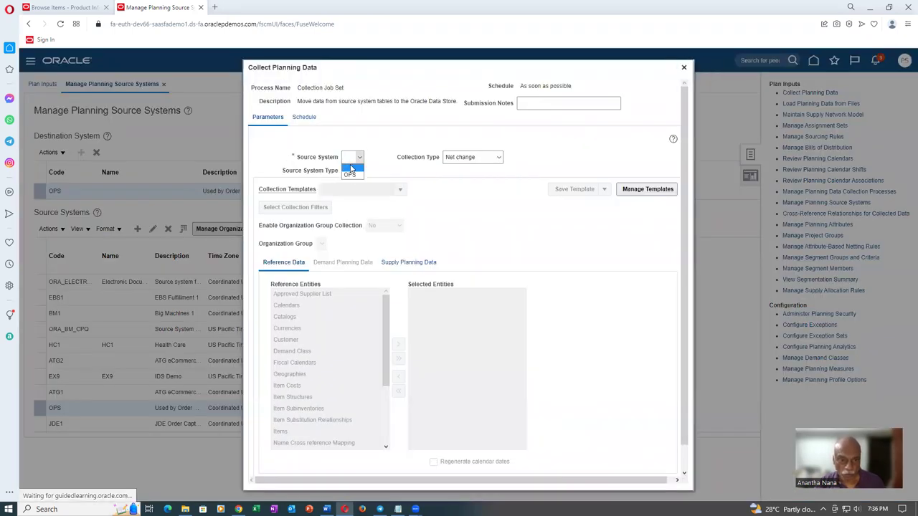
left_click(350, 174)
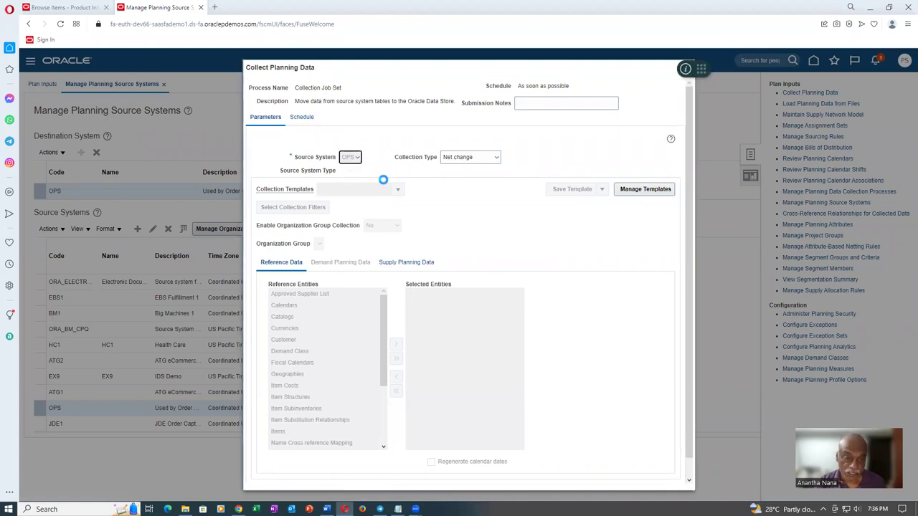
left_click(466, 160)
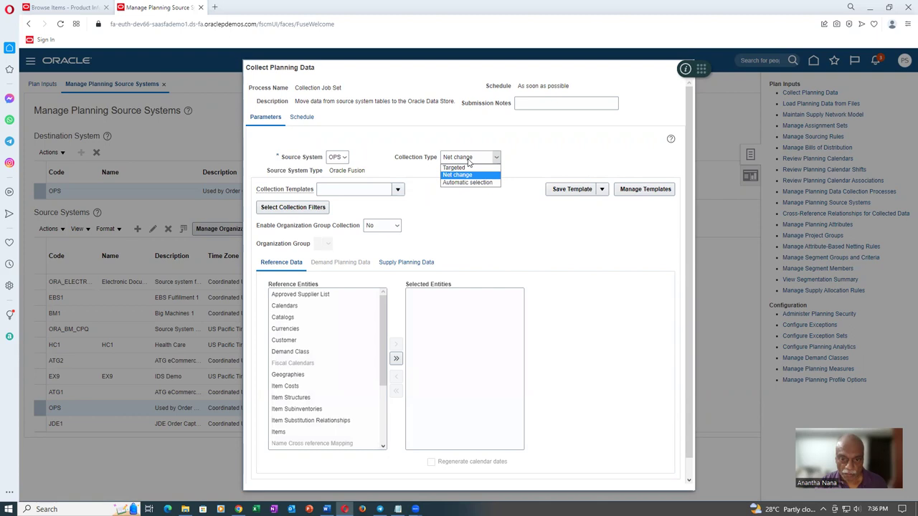
left_click(467, 169)
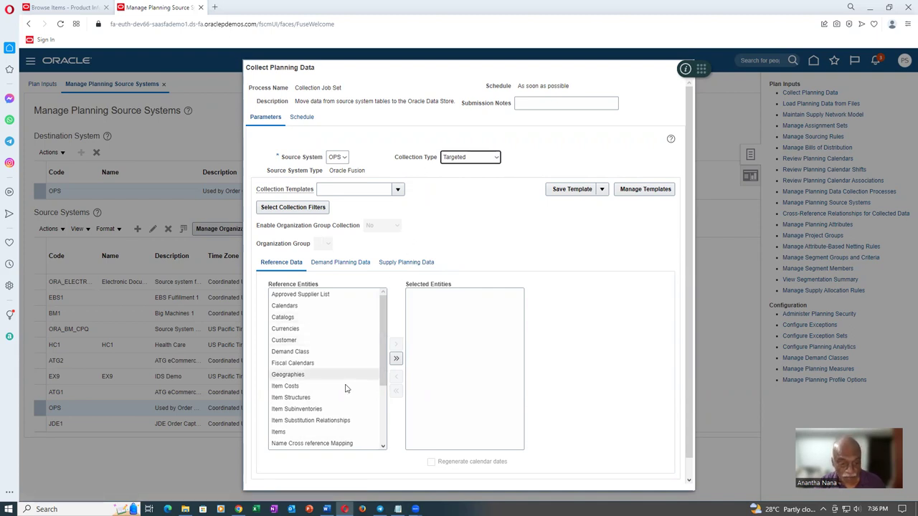
Step: Select the Items reference entity and the On Hand supply entity for collection
left_click(289, 432)
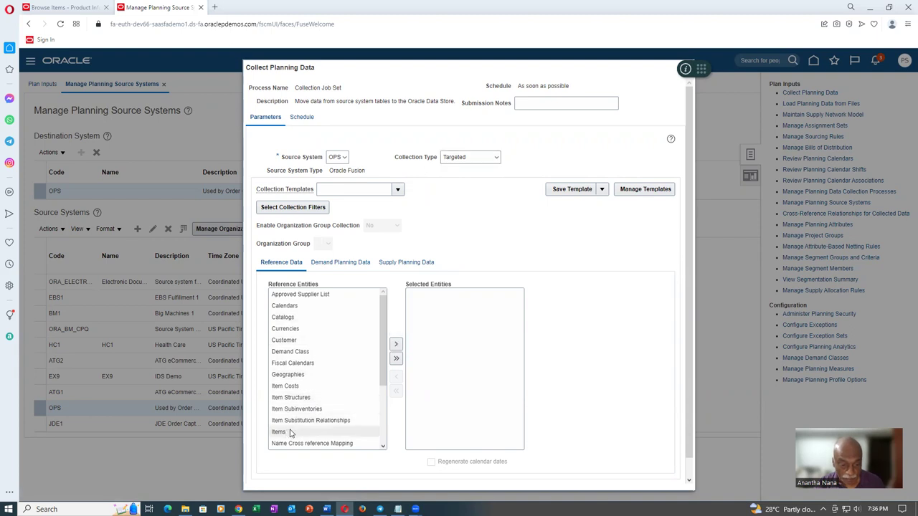
left_click(396, 345)
left_click(407, 263)
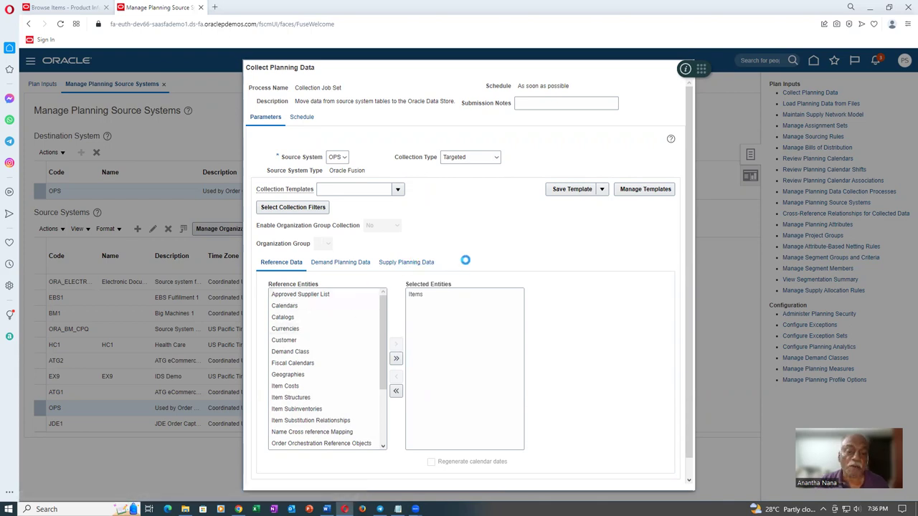
left_click(287, 306)
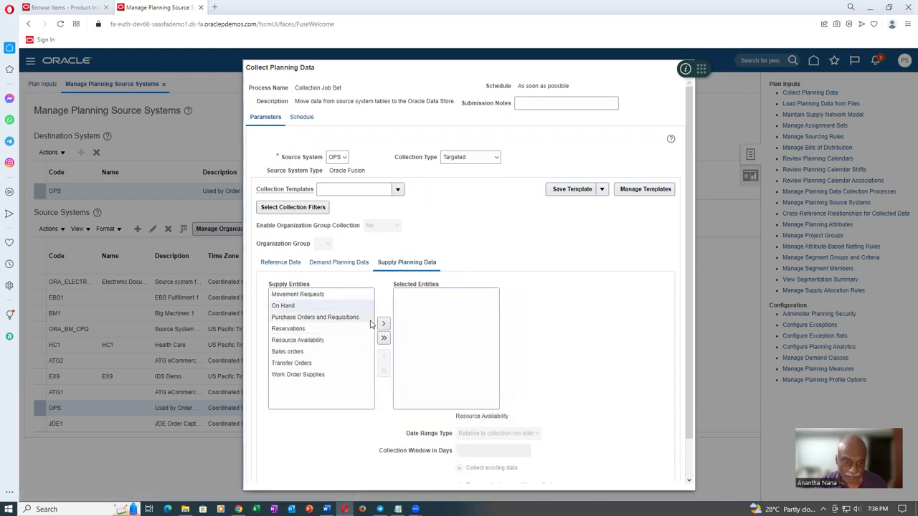
left_click(383, 326)
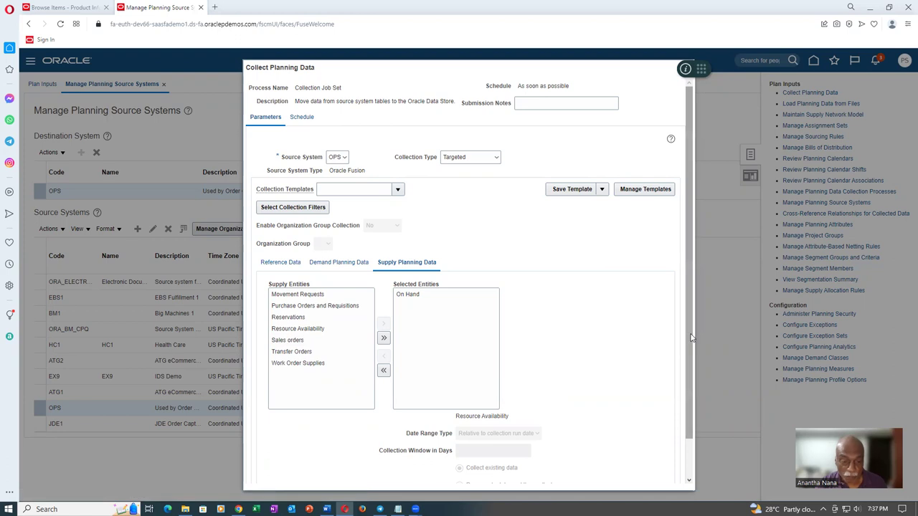
Step: Add all remaining reference entities to the collection and return to the supply planning entities
scroll(691, 337, "down", 2)
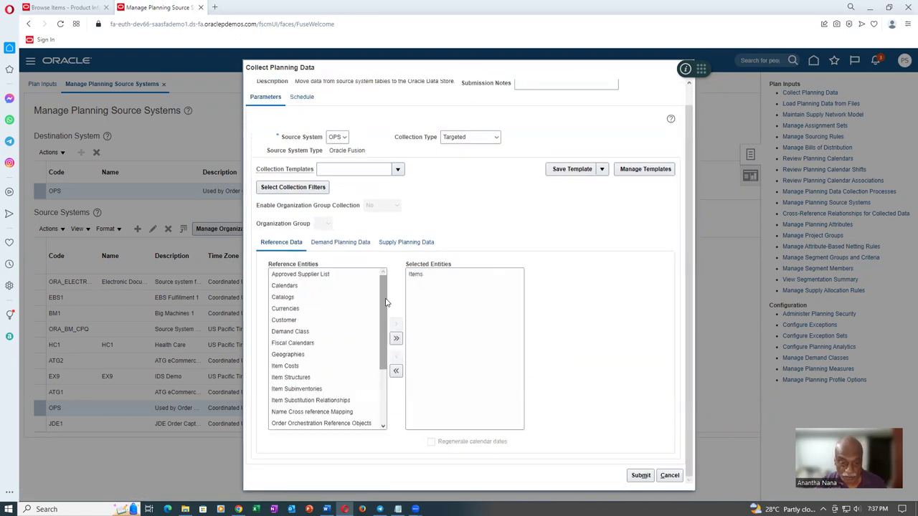
left_click(396, 338)
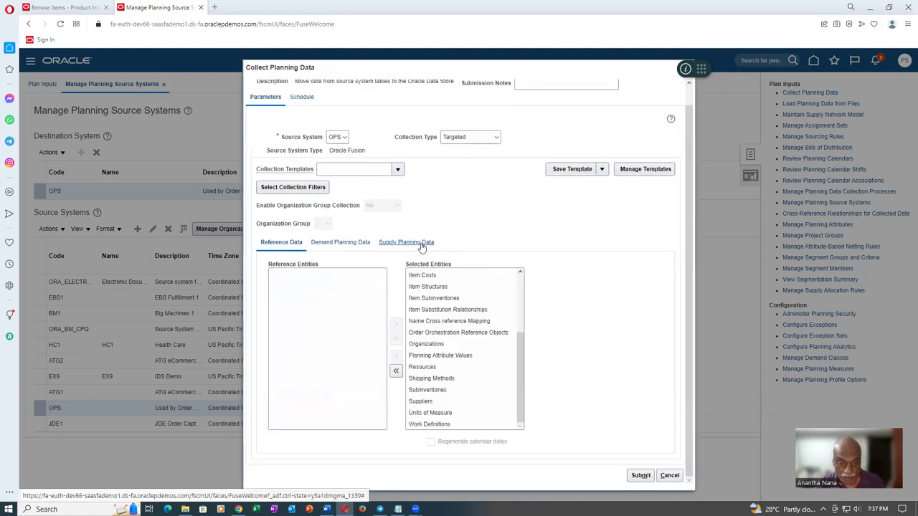
left_click(414, 244)
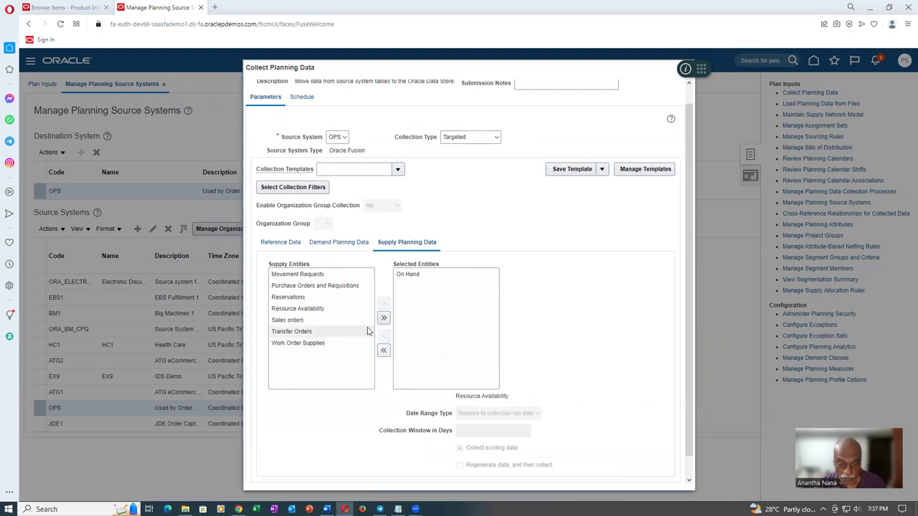
Step: Add all remaining supply entities to the collection, check the selected reference entities, and submit the Collect Planning Data process
left_click(384, 317)
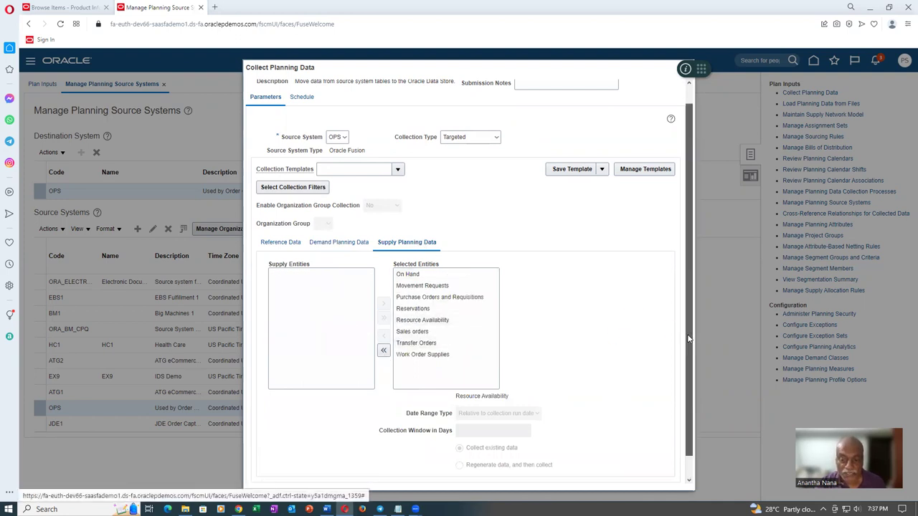
scroll(688, 341, "down", 2)
left_click(277, 219)
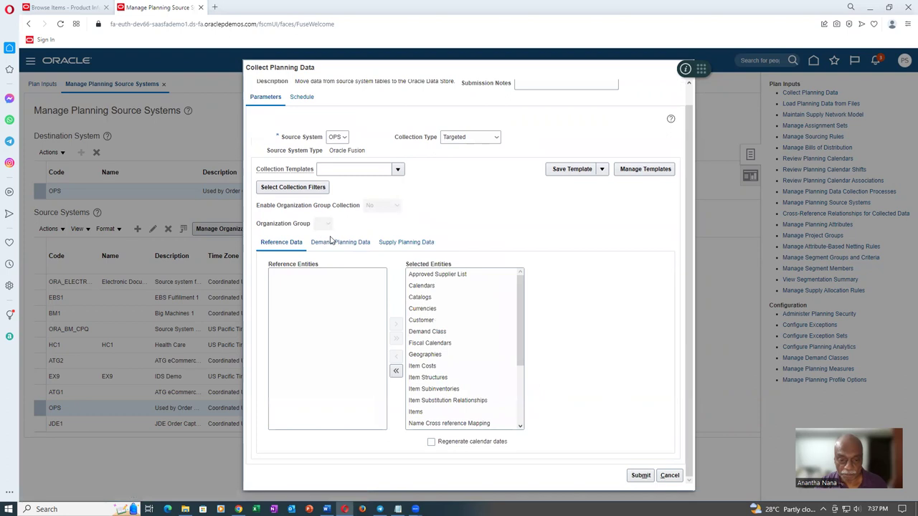
left_click(423, 246)
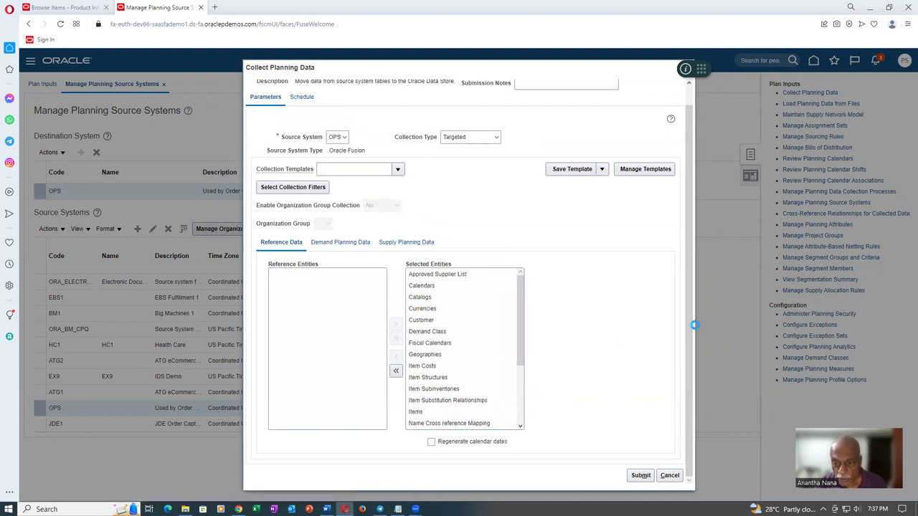
scroll(692, 326, "down", 1)
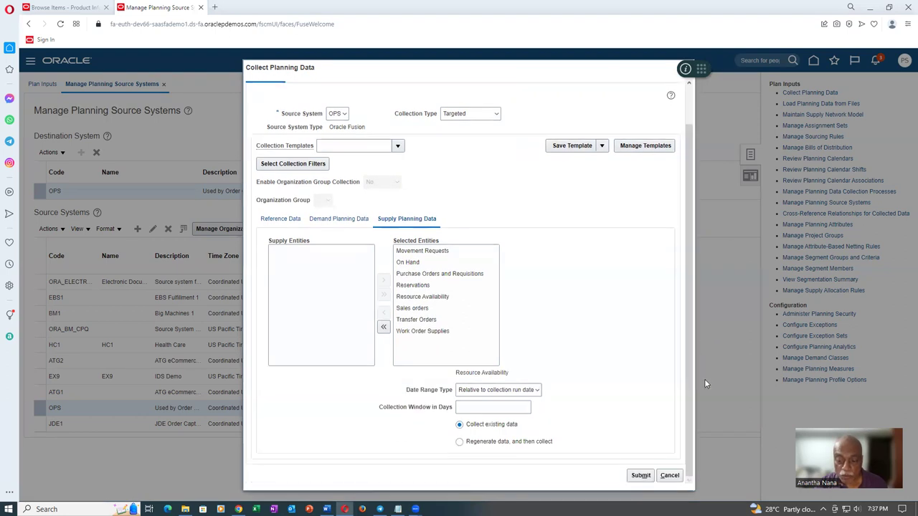
left_click(640, 475)
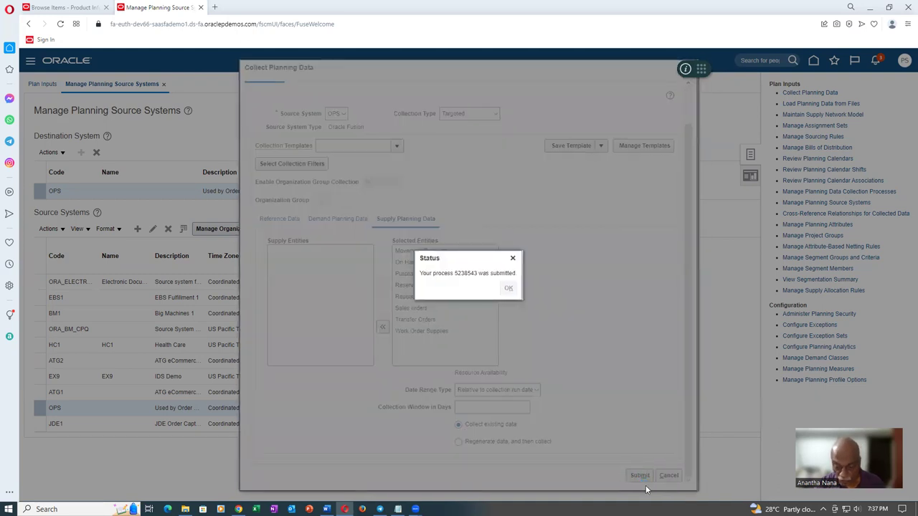
key("Return")
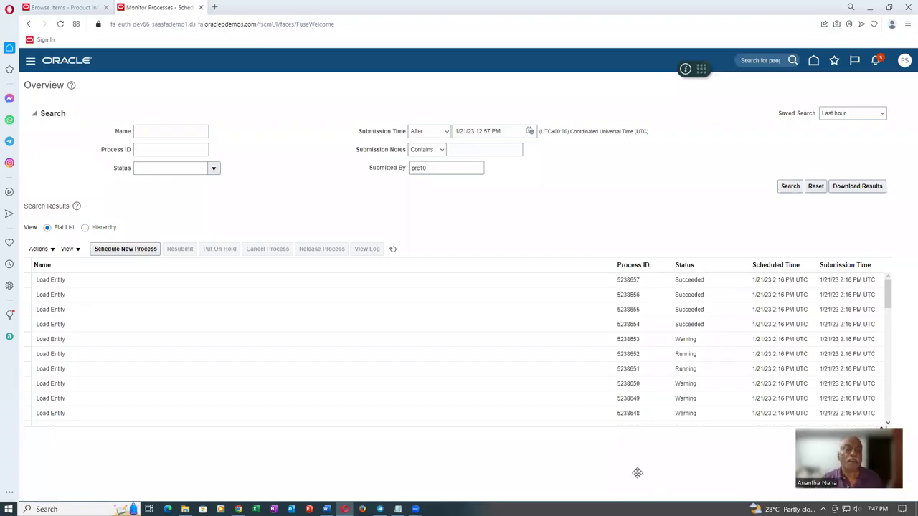
Step: Refresh the scheduled processes list to check the status of the collection's load processes
left_click(258, 384)
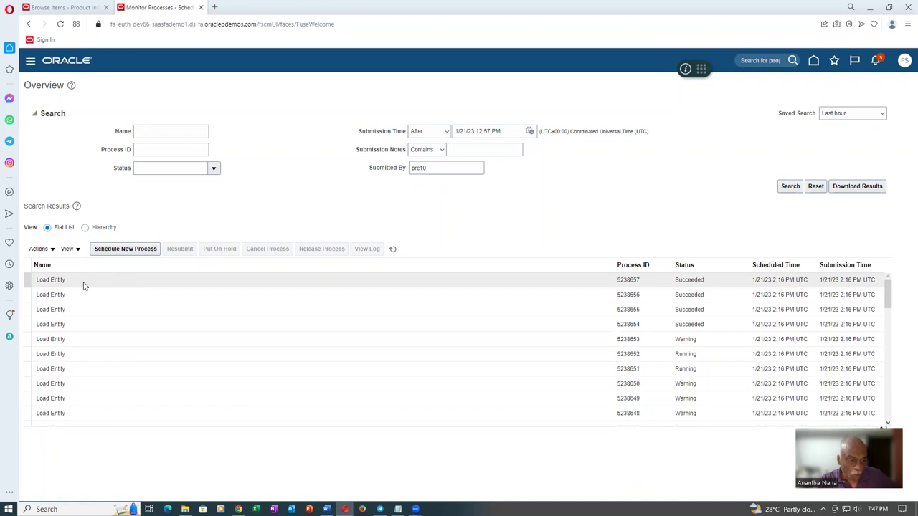
left_click(392, 249)
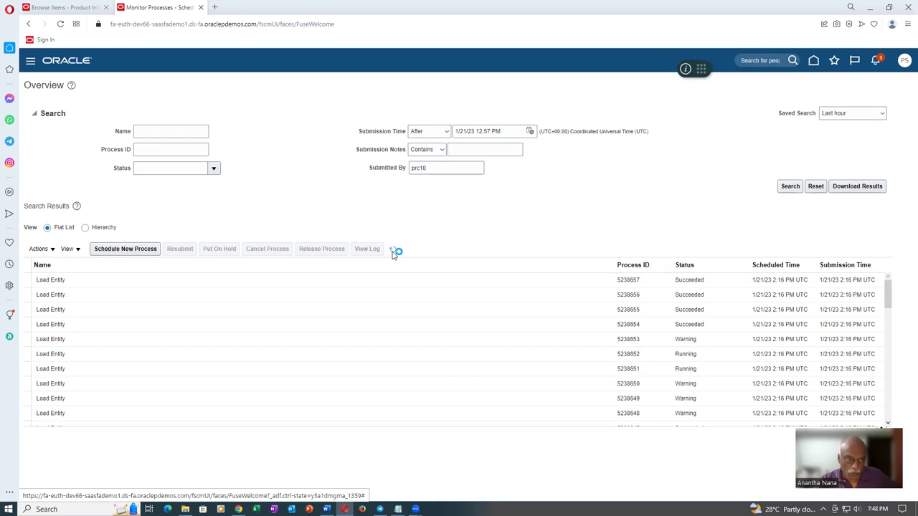
Step: Leave the item browser for Plan Inputs in Supply Chain Planning and search for items starting with t01
key("ctrl+Tab")
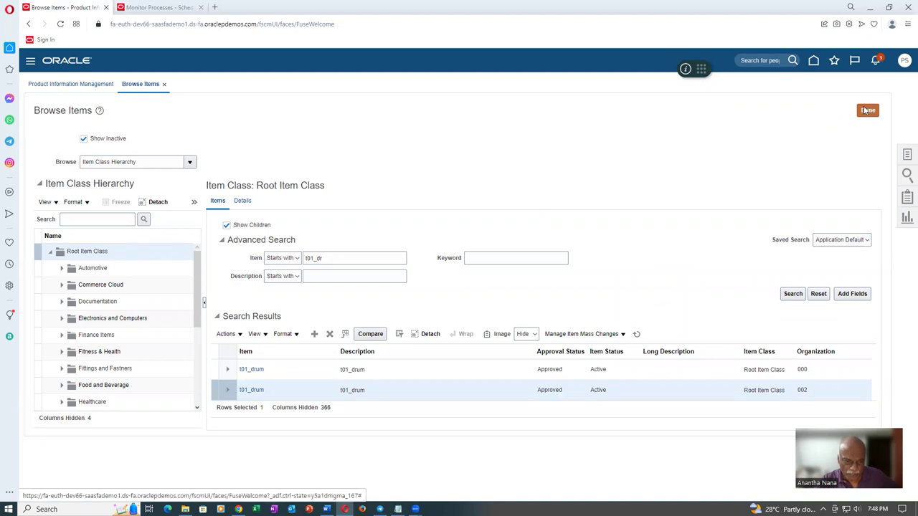
left_click(866, 110)
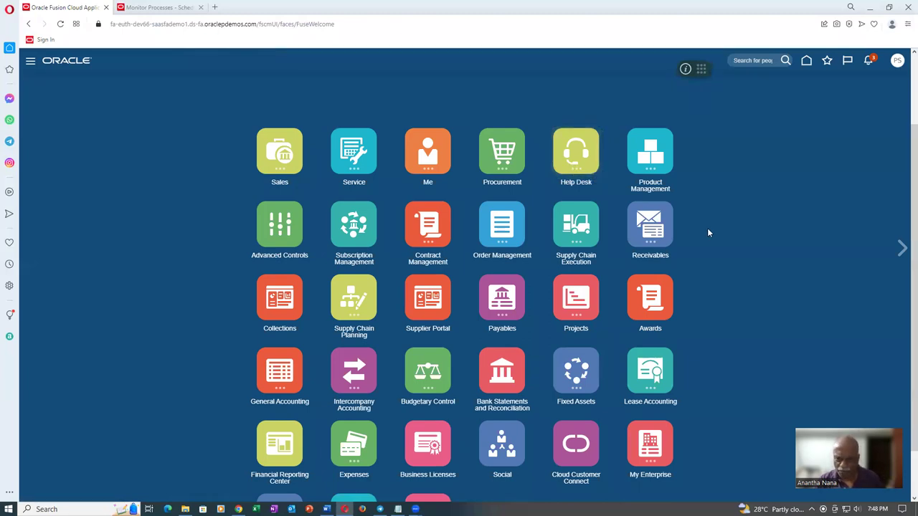
left_click(365, 314)
left_click(274, 363)
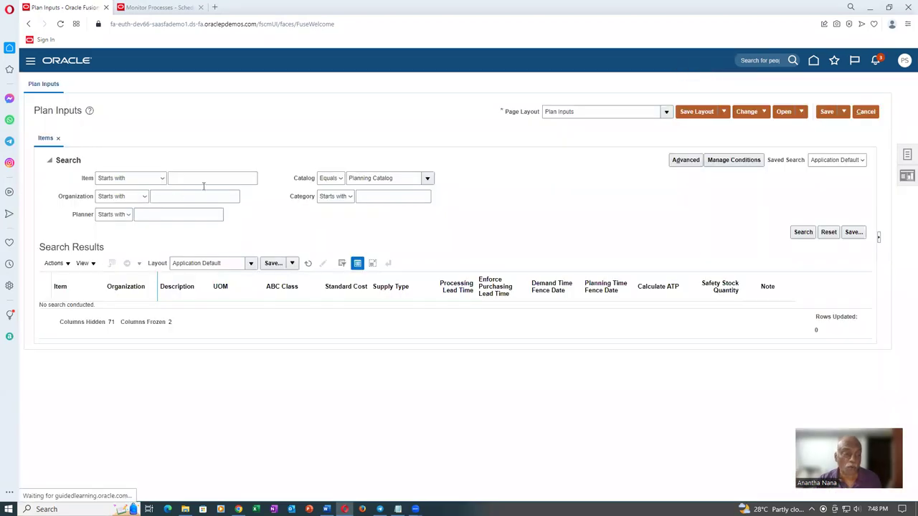
left_click(228, 177)
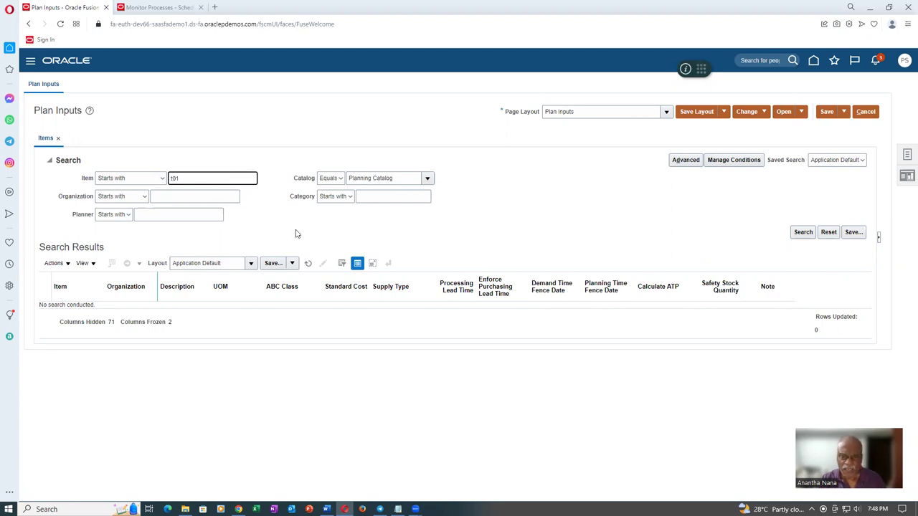
left_click(803, 235)
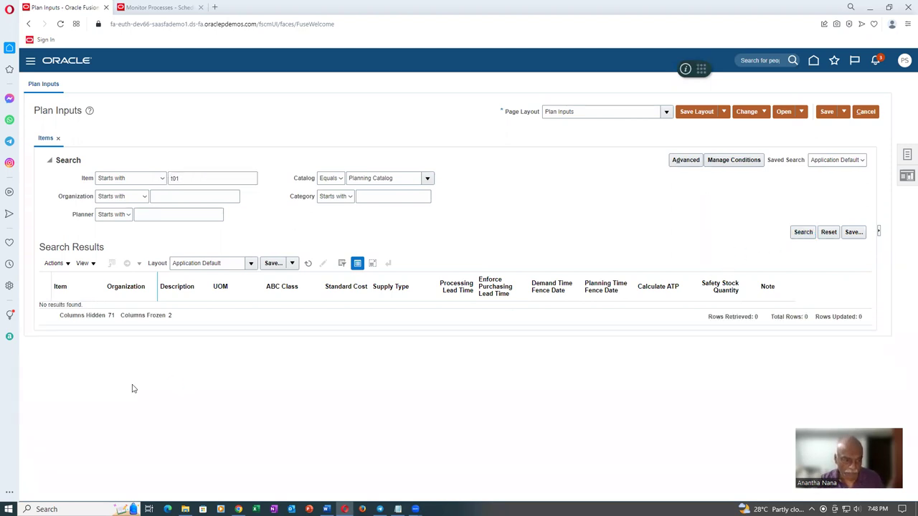
left_click(796, 235)
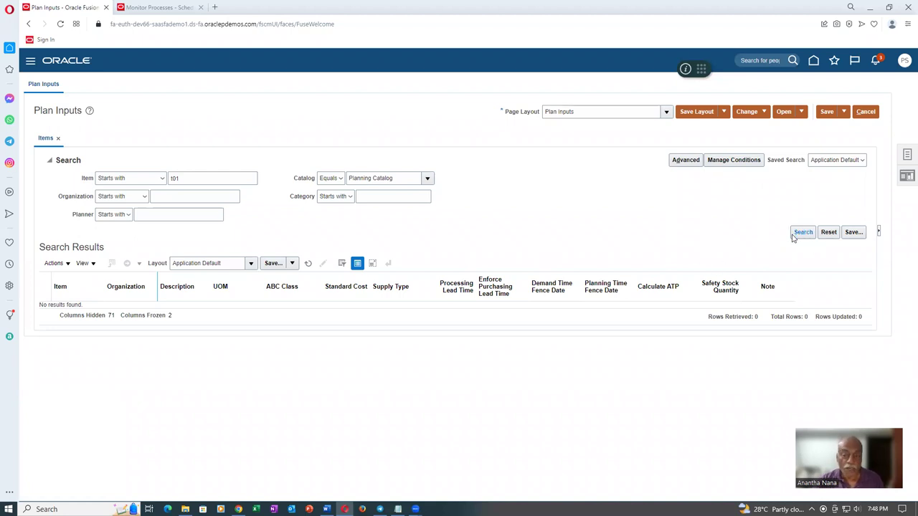
Step: Check the scheduled processes again with a refreshed list and return to the plan inputs
left_click(154, 8)
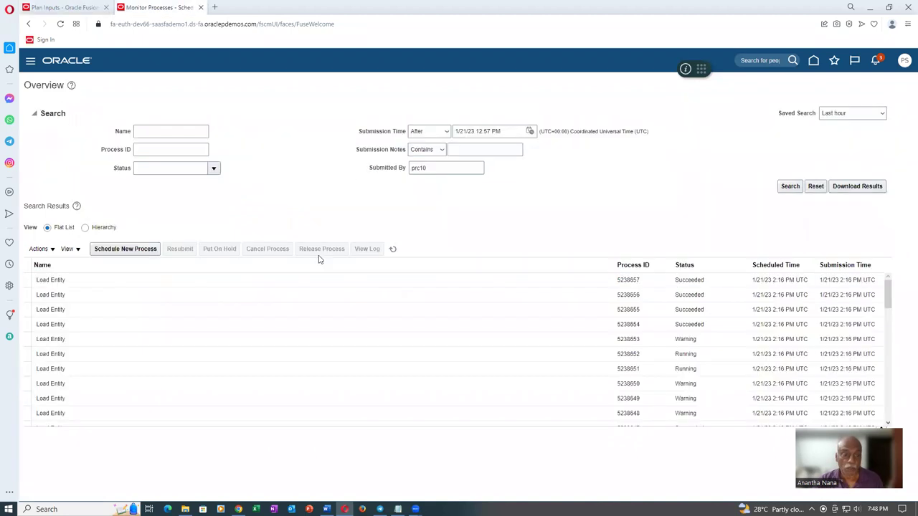
left_click(392, 250)
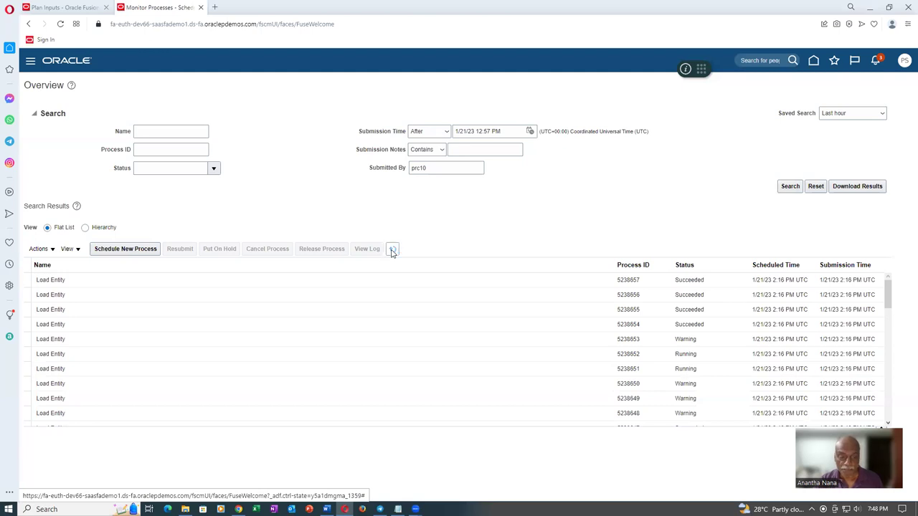
left_click(63, 7)
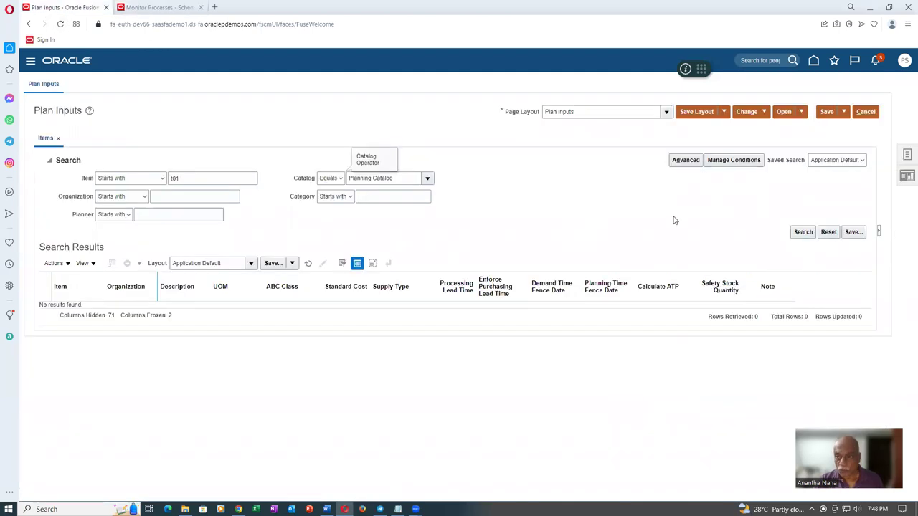
Step: Leave the plan inputs, open Manage Work Definitions for manufacturing organization 002, and start a new work definition
left_click(865, 113)
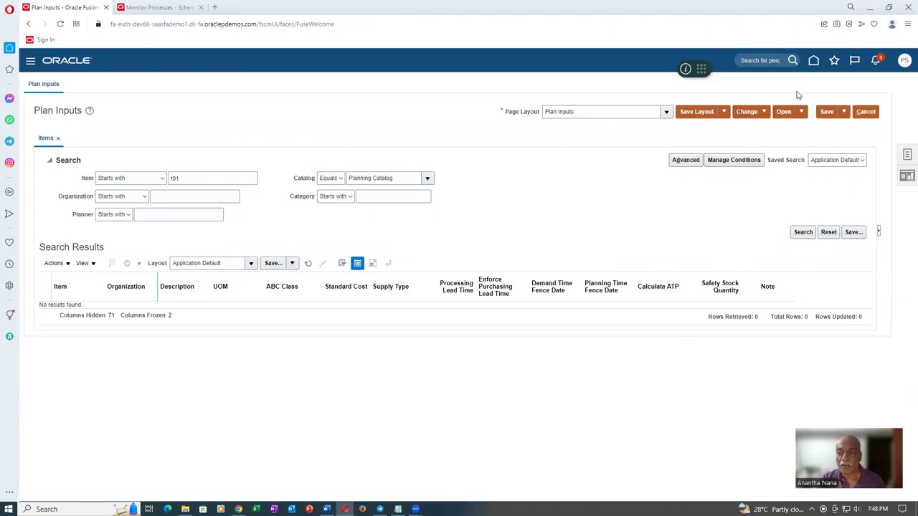
left_click(813, 62)
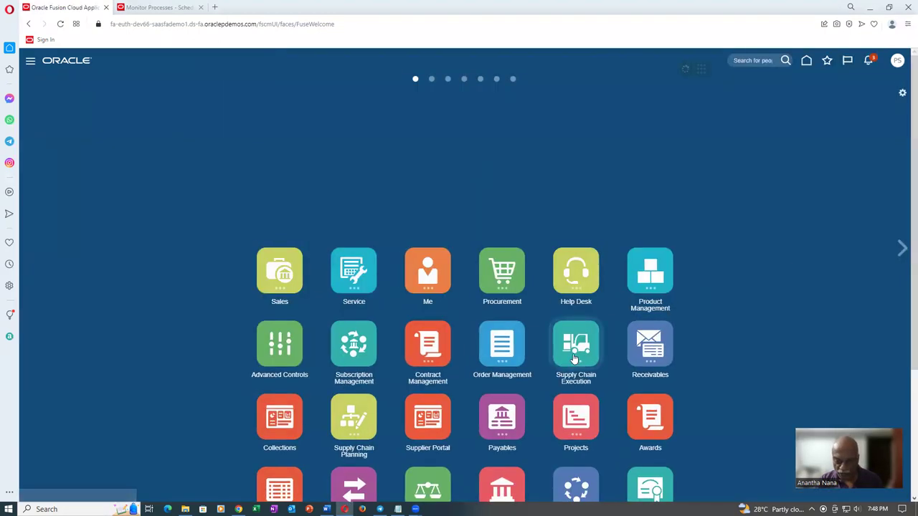
left_click(573, 358)
left_click(280, 405)
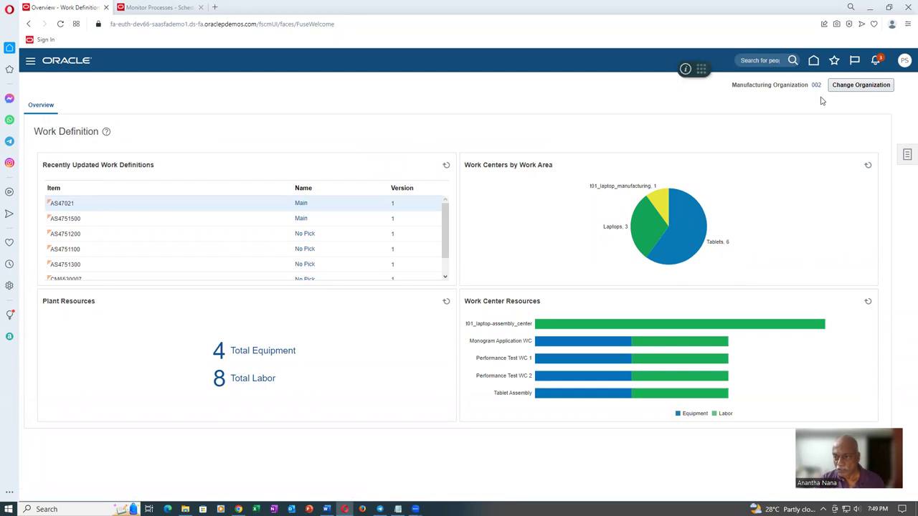
left_click(906, 156)
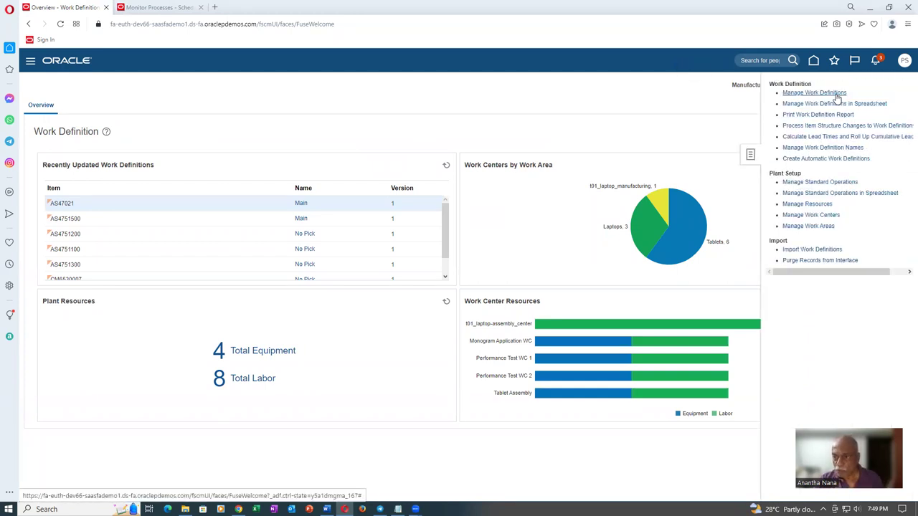
left_click(835, 93)
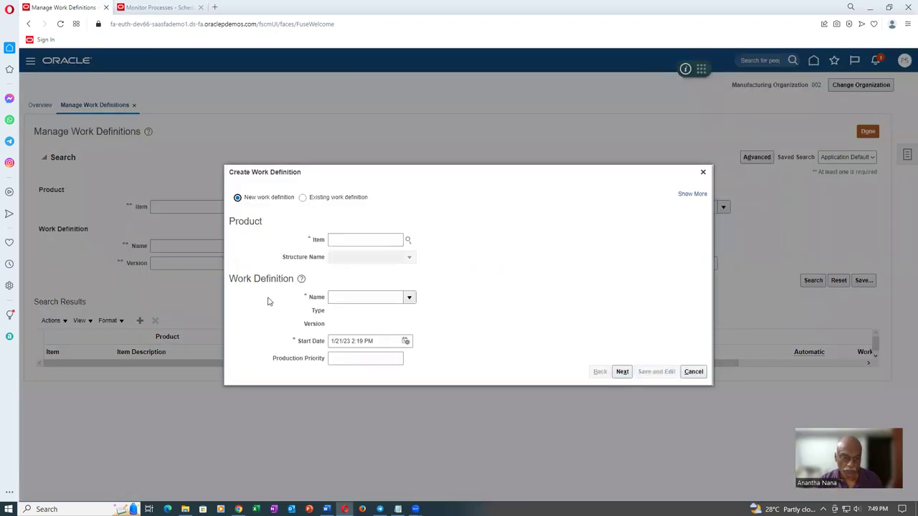
Step: Look up the t01 items and select t01_drum as the product of the new work definition
left_click(361, 237)
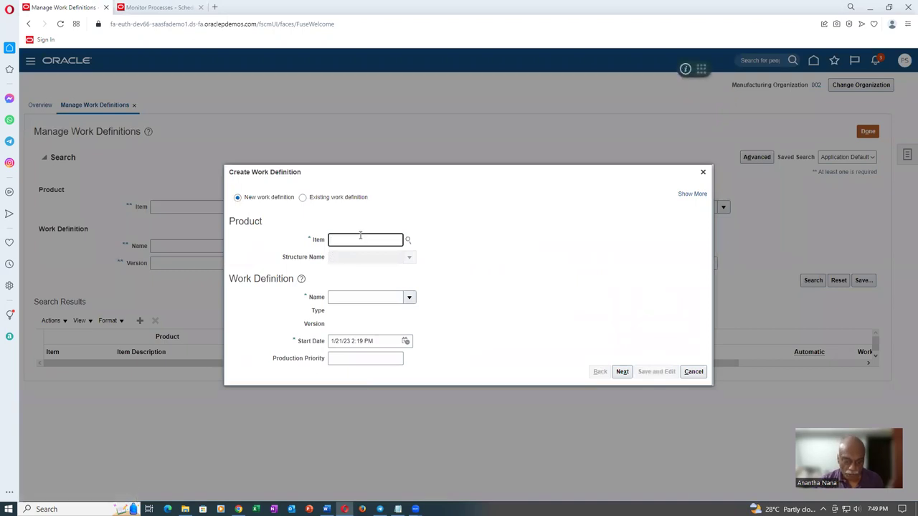
key("Tab")
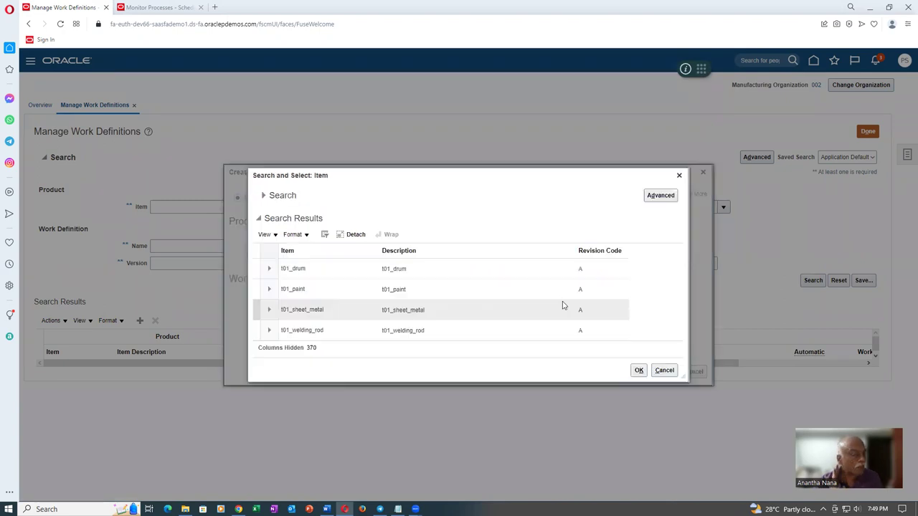
left_click(425, 276)
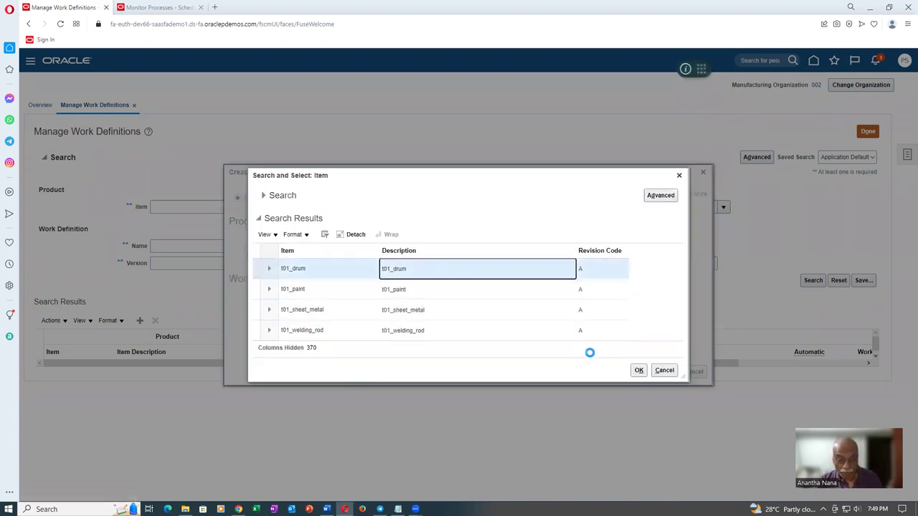
left_click(638, 370)
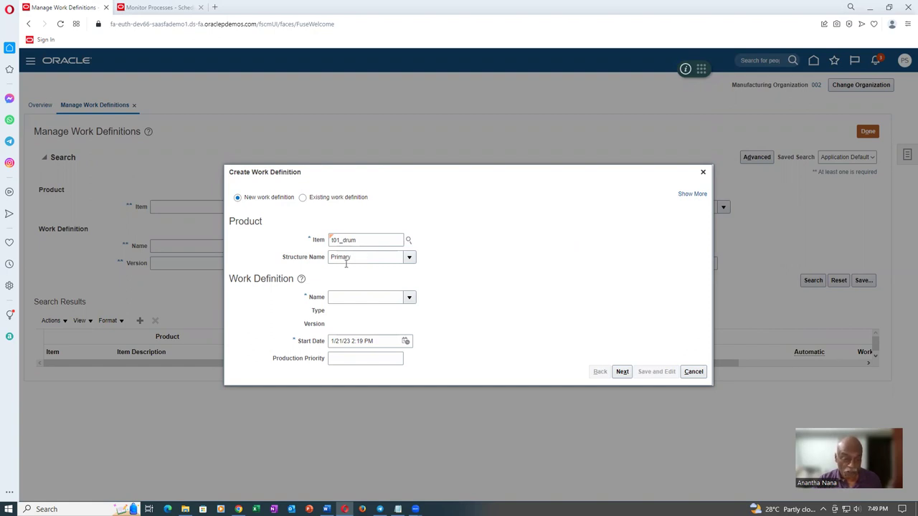
Step: Set the work definition name to Main and continue to its operations
left_click(410, 300)
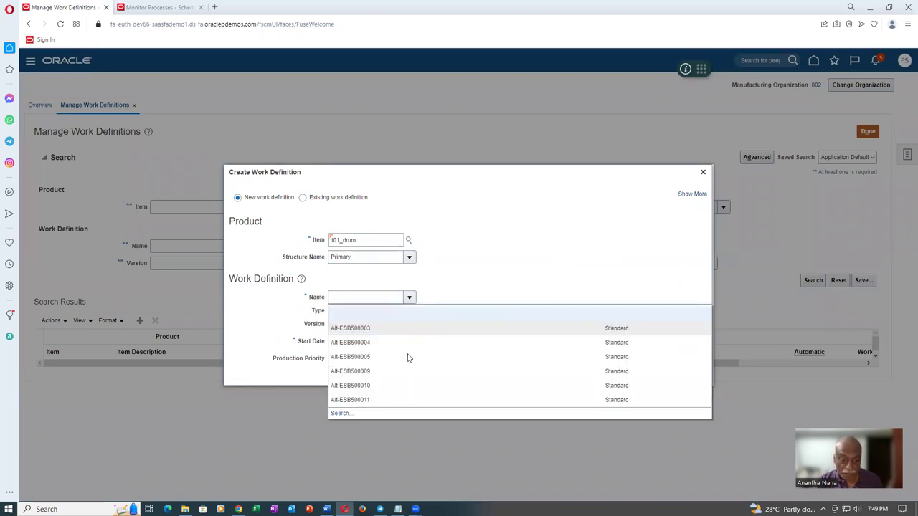
left_click(355, 296)
type("mal")
key("Tab")
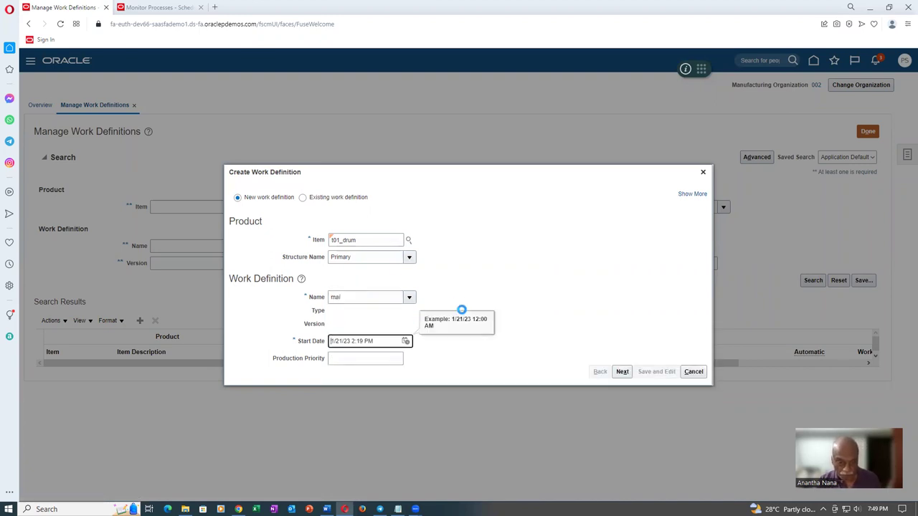
left_click(543, 277)
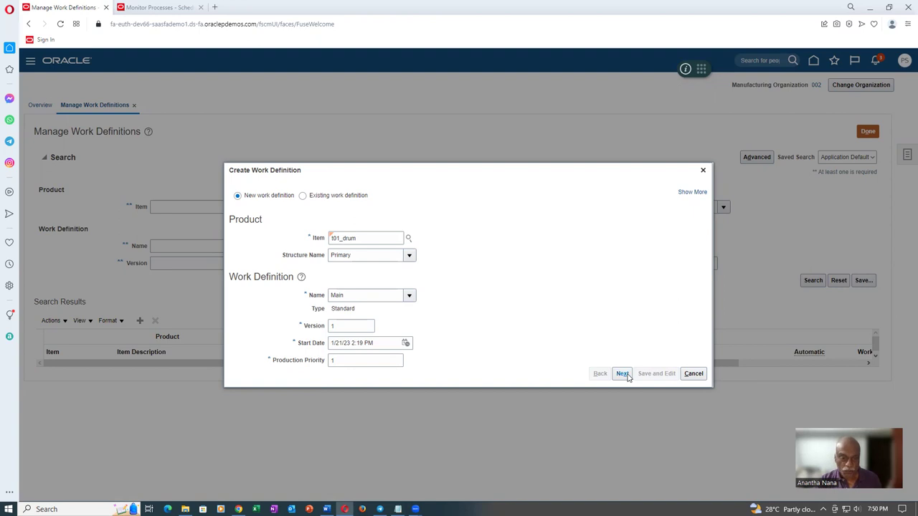
left_click(622, 374)
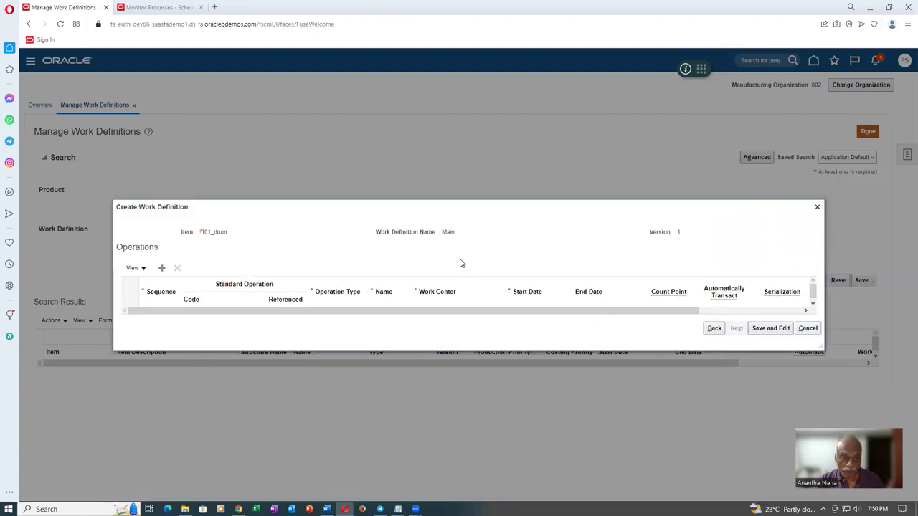
Step: Add an operation at sequence 10 that references the standard operation t01_beding_cutting
left_click(162, 267)
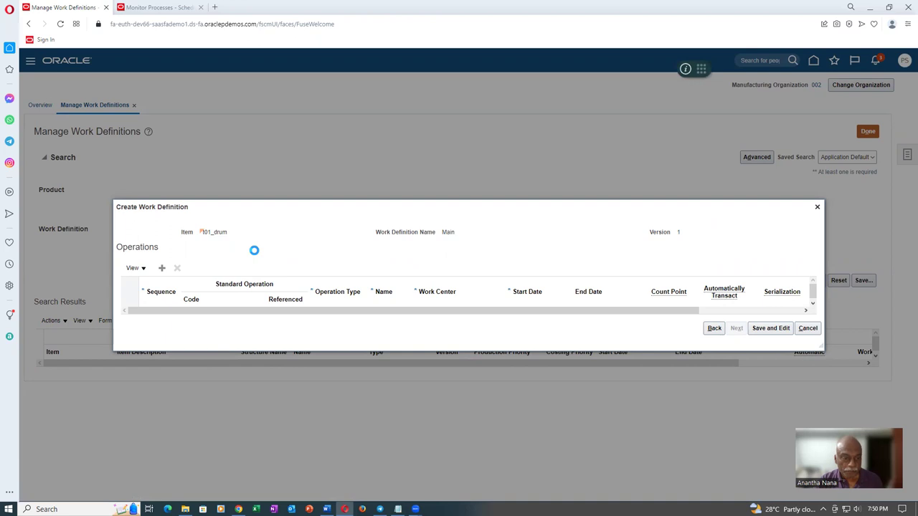
left_click(214, 308)
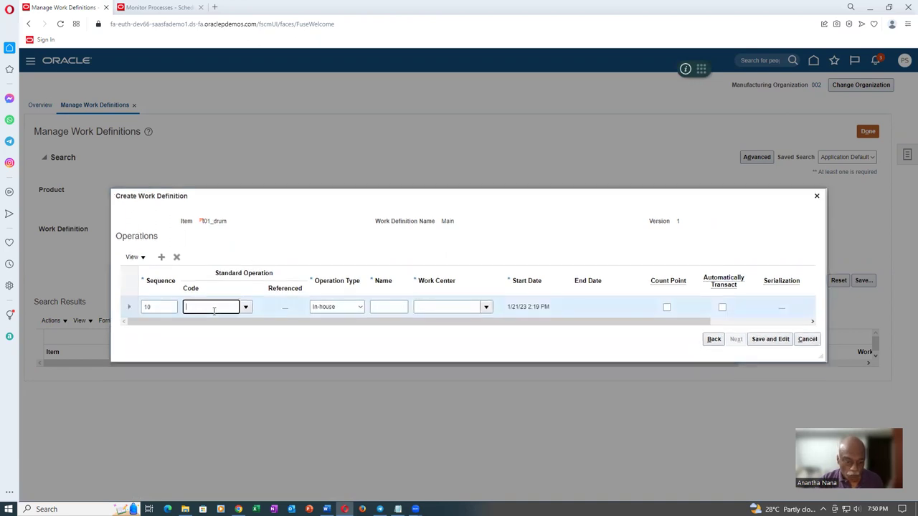
type("t01")
key("Tab")
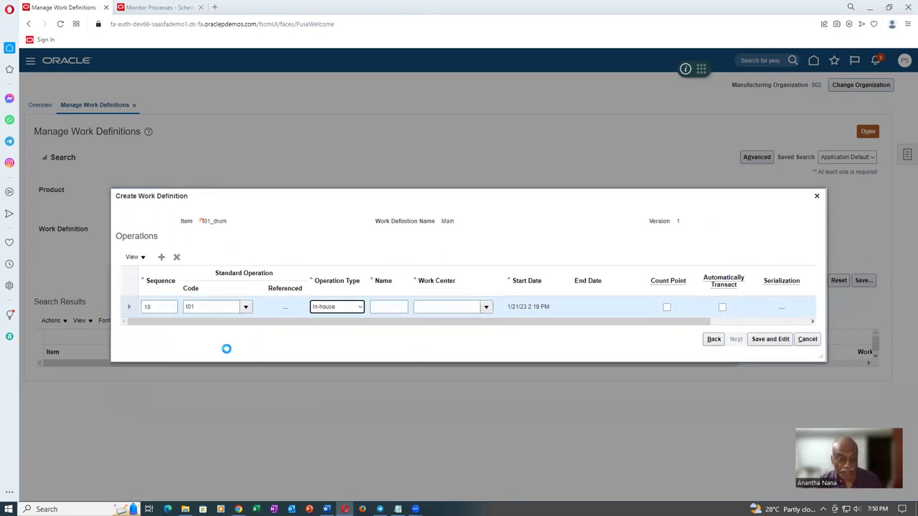
left_click(423, 317)
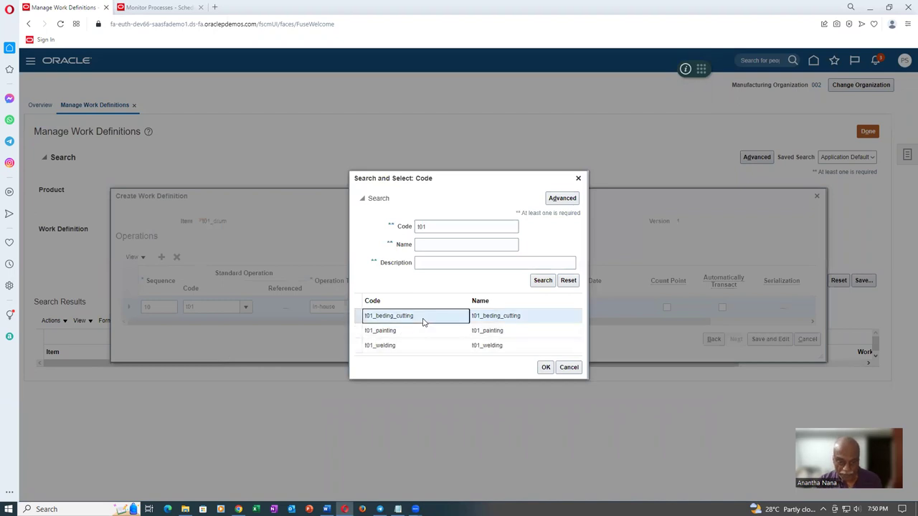
left_click(545, 367)
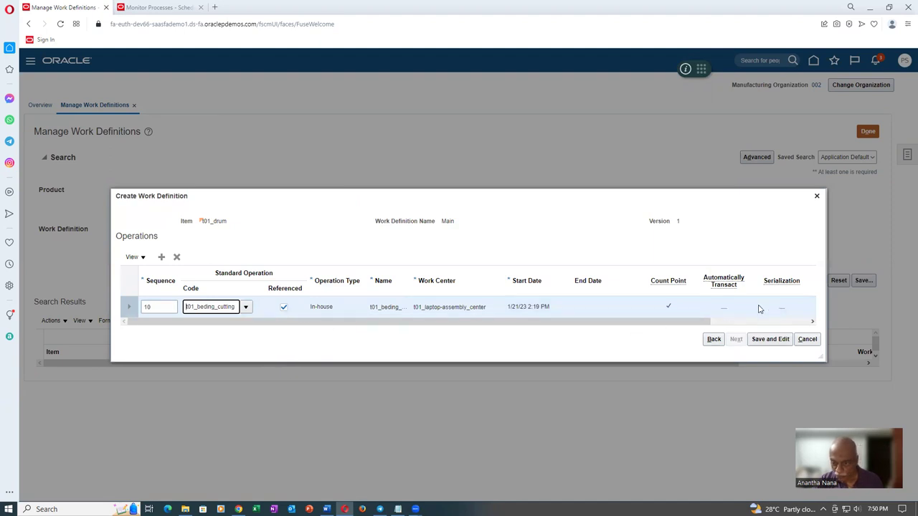
Step: Add an operation at sequence 20 that references the standard operation t01_welding, found by looking up the t01 codes
left_click_drag(693, 323, 810, 326)
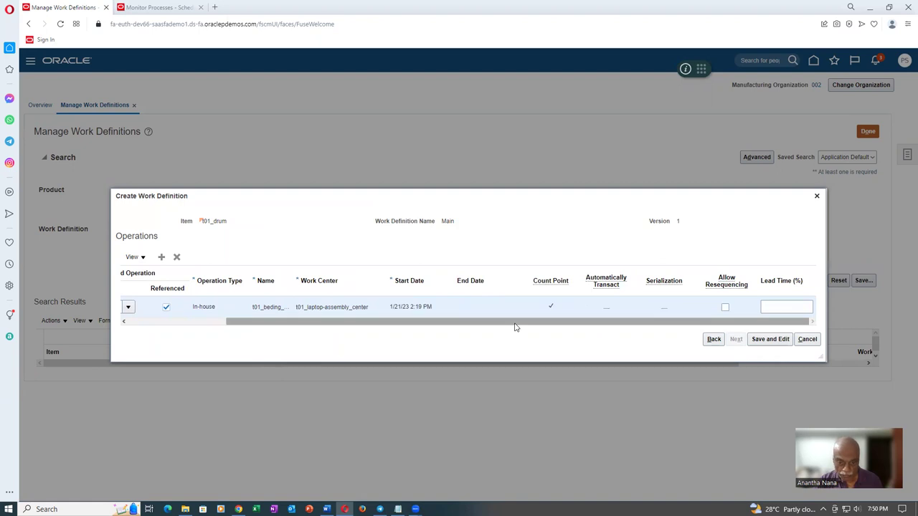
left_click_drag(517, 323, 318, 334)
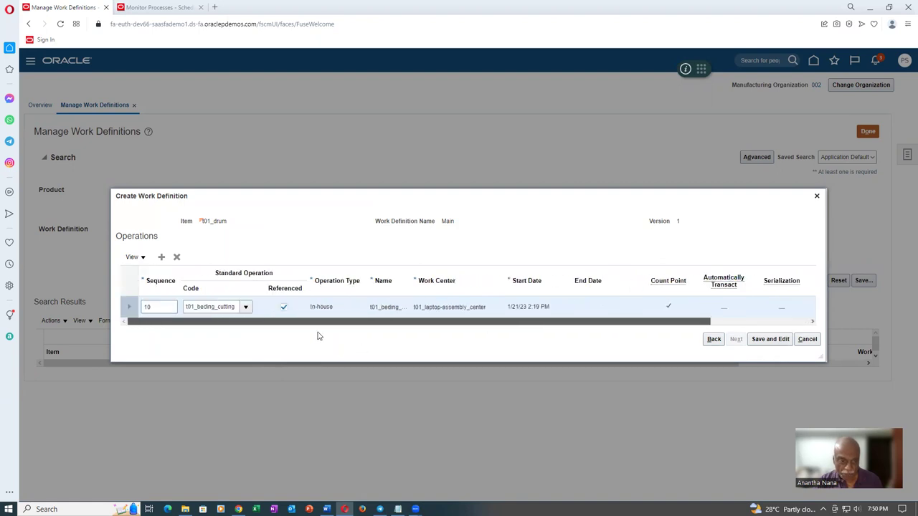
left_click(160, 259)
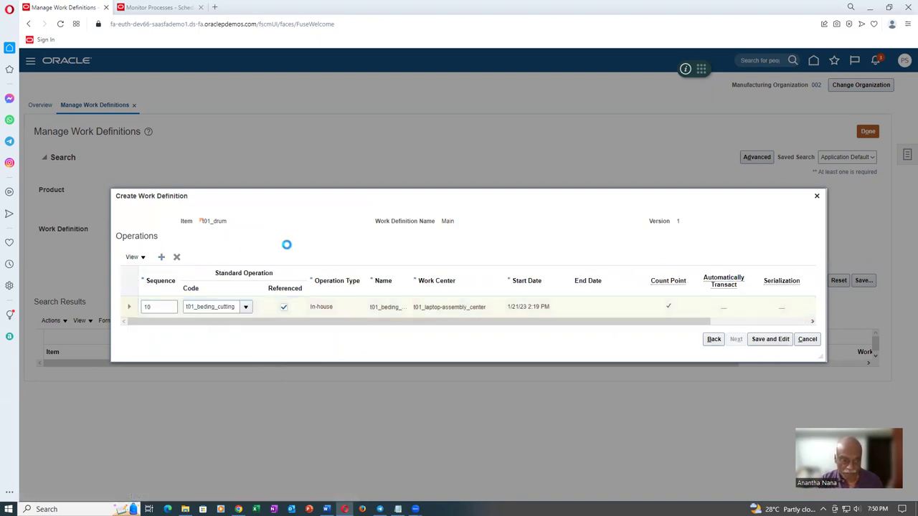
left_click(217, 319)
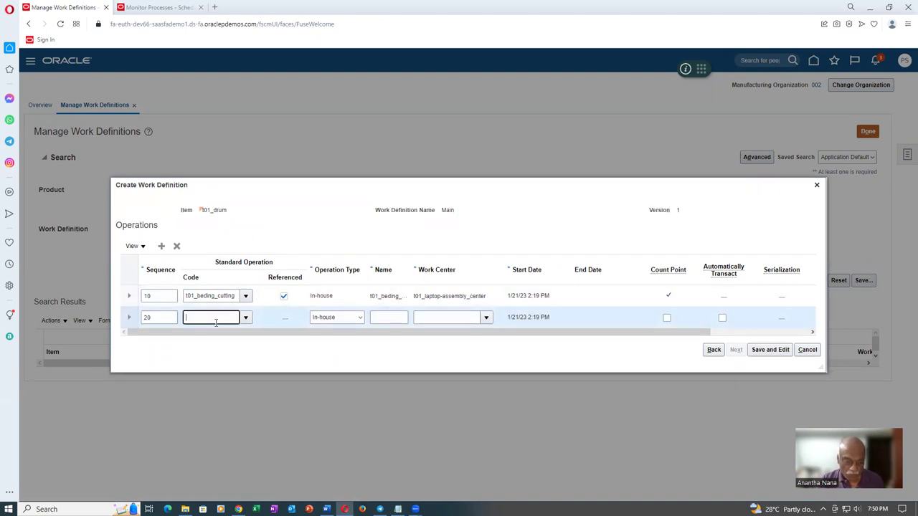
type("t01")
key("Tab")
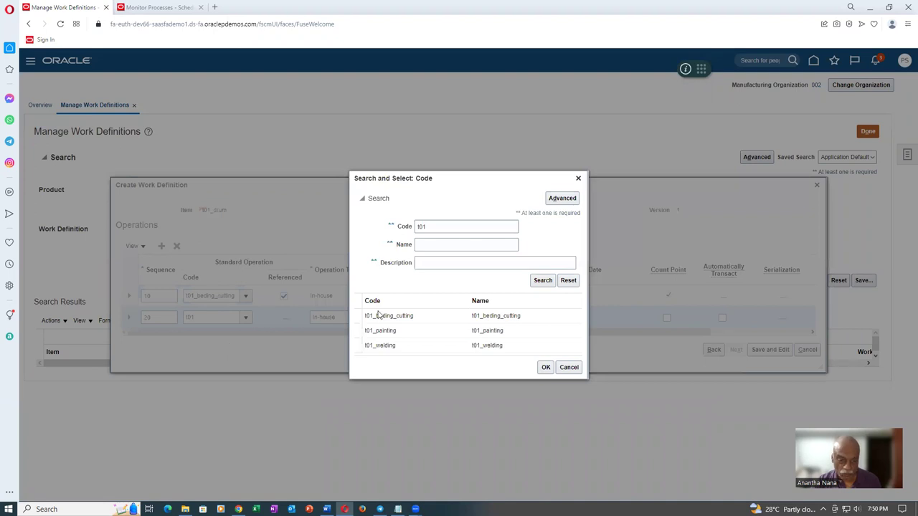
left_click(407, 346)
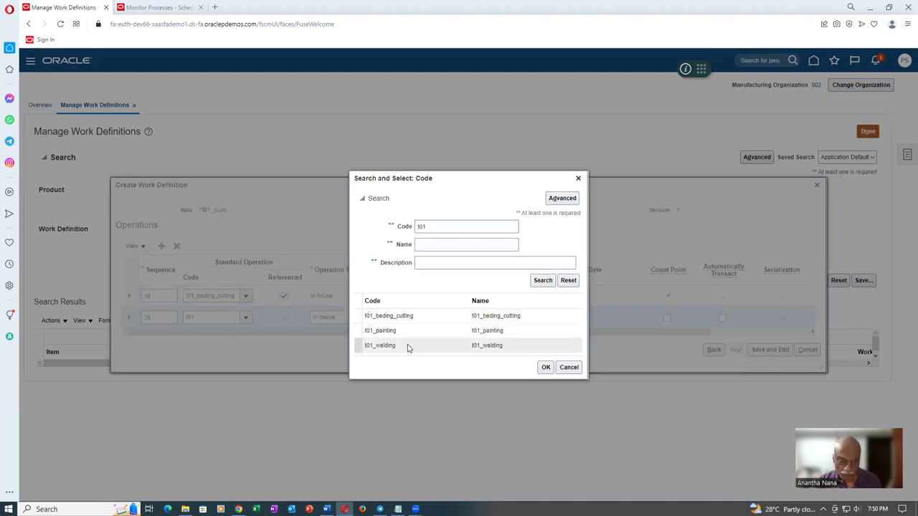
left_click(544, 368)
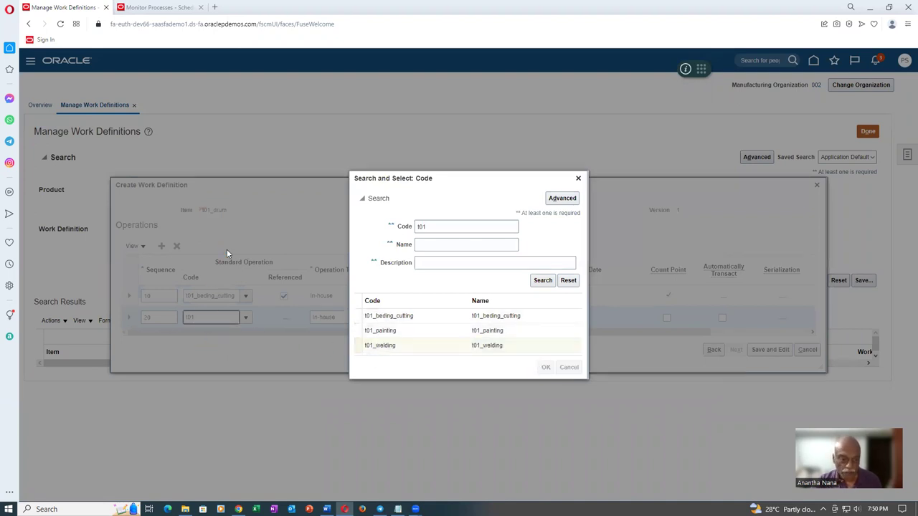
Step: Add an operation at sequence 30 that references the standard operation t01_painting
left_click(161, 247)
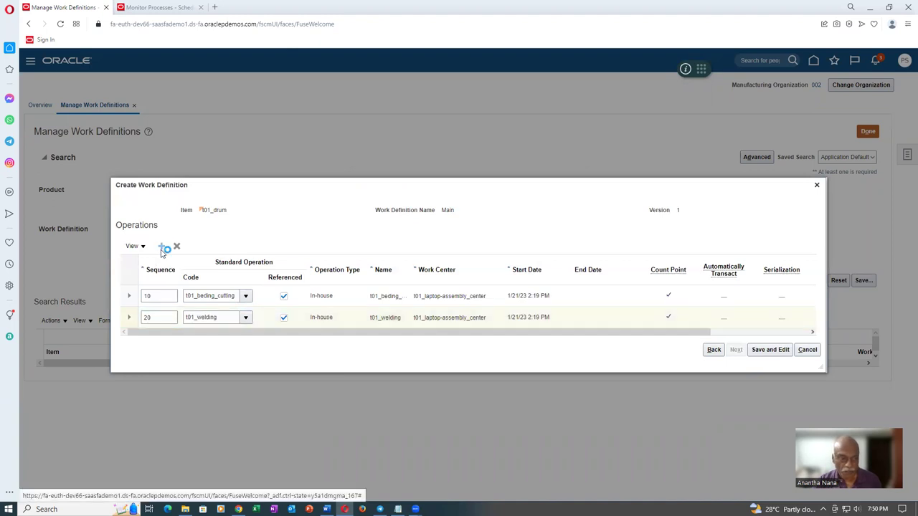
left_click(214, 328)
type("t01")
key("Tab")
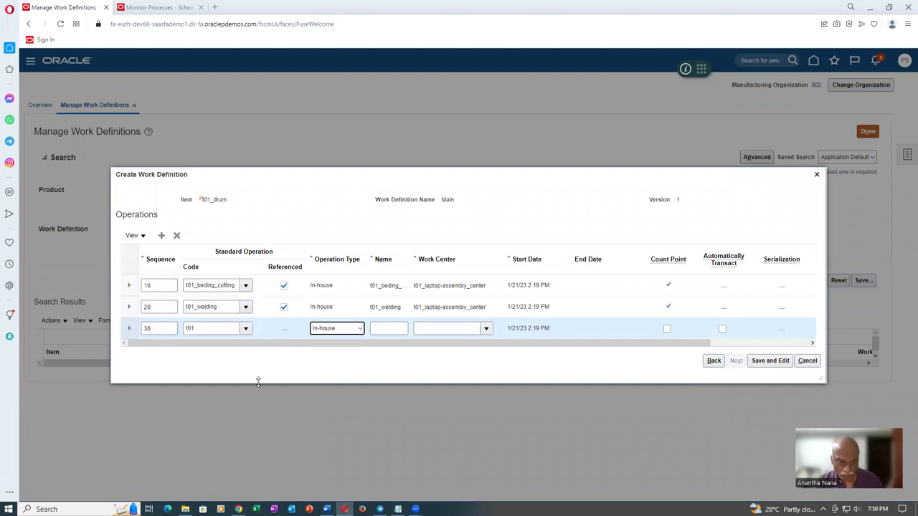
left_click(406, 335)
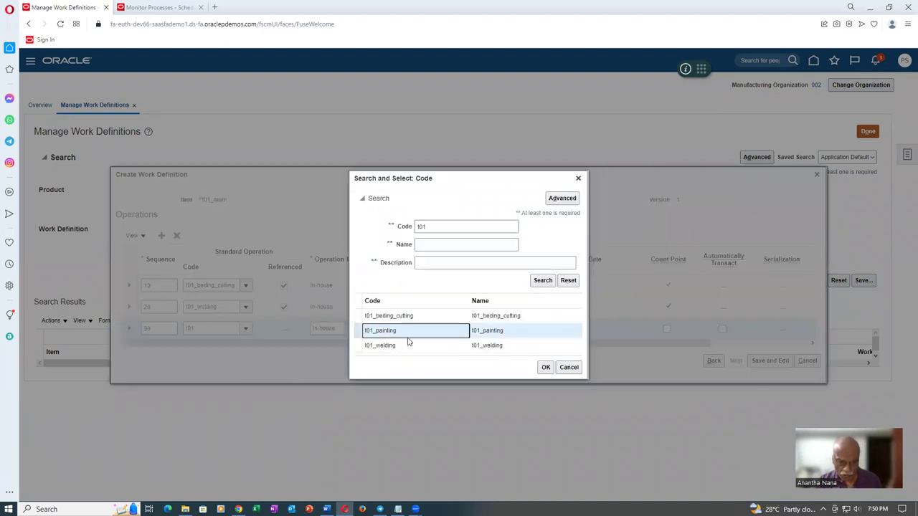
left_click(545, 367)
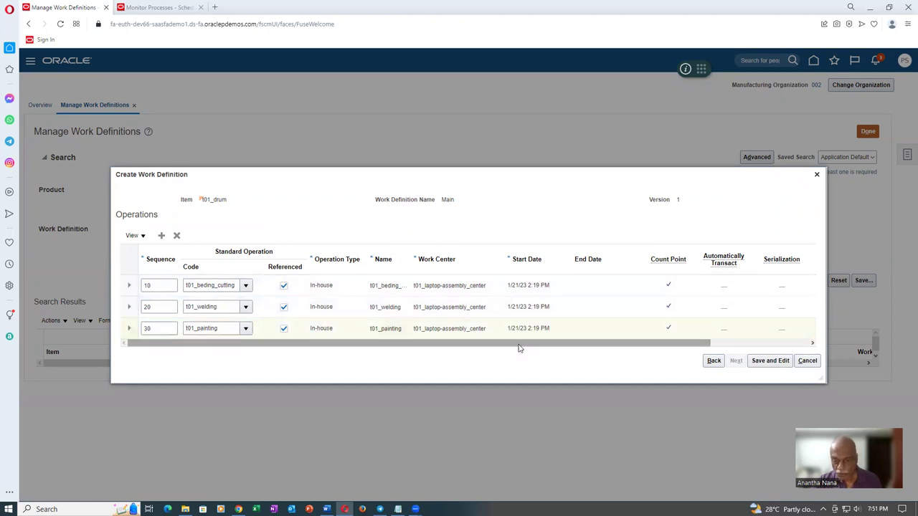
Step: Check the required materials in the standard operations table in Word, and save the new t01_drum work definition in Oracle for detailed editing
left_click_drag(520, 344, 656, 347)
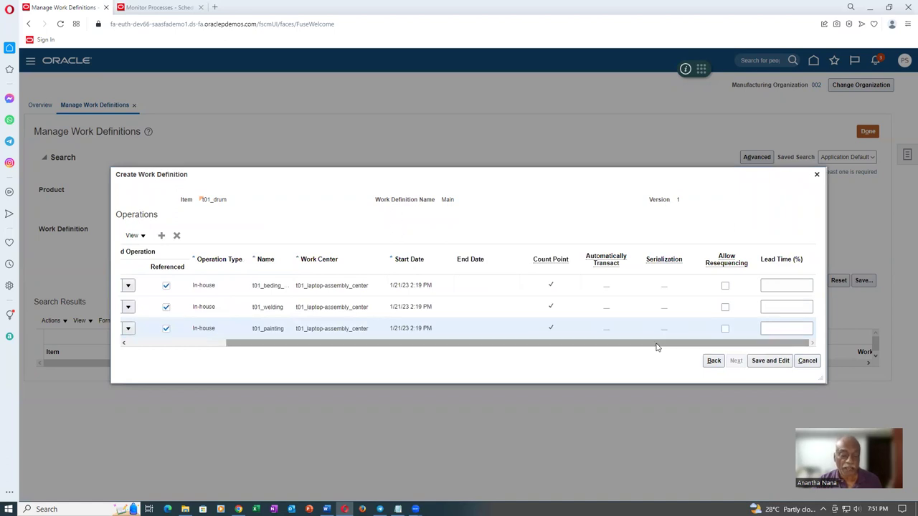
key("alt+Tab")
key("alt+Tab")
key("alt+Tab")
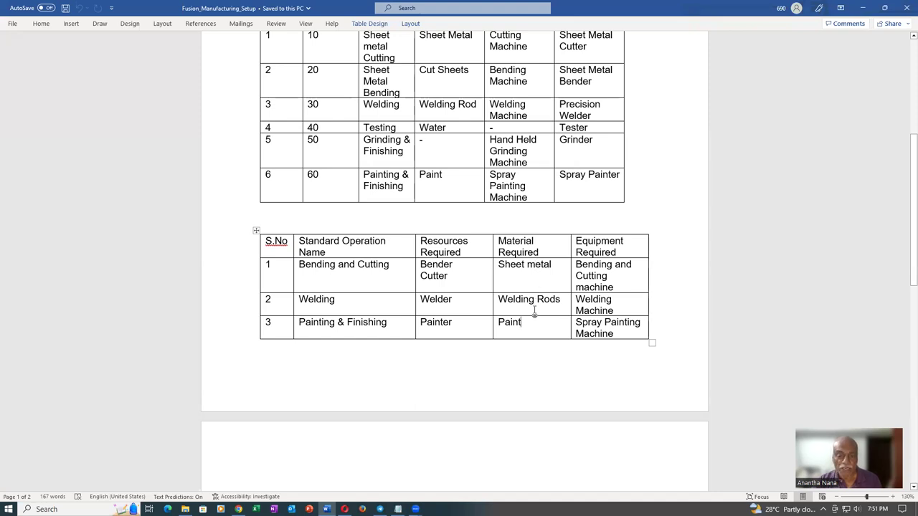
key("alt+Tab")
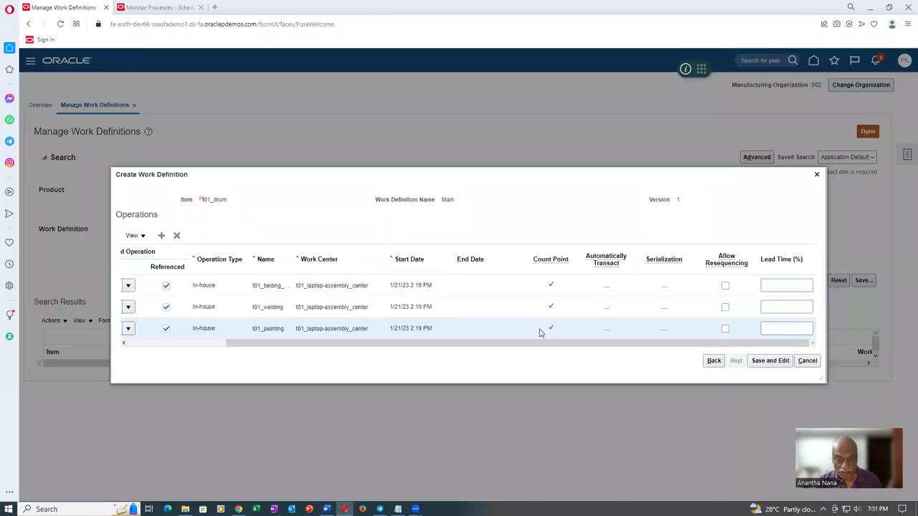
left_click(777, 361)
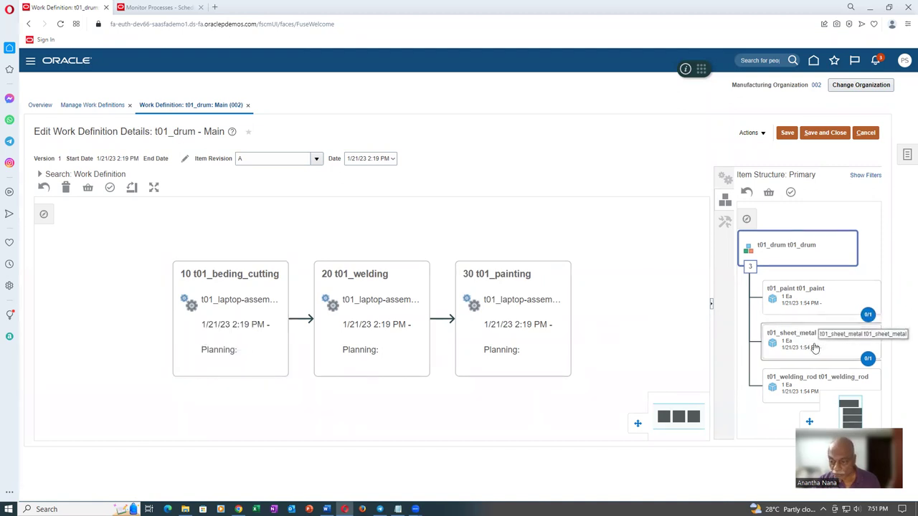
Step: Assign t01_sheet_metal to operation 10, t01_welding_rod to operation 20 and t01_paint to operation 30, and save and close the work definition
left_click_drag(814, 347, 212, 360)
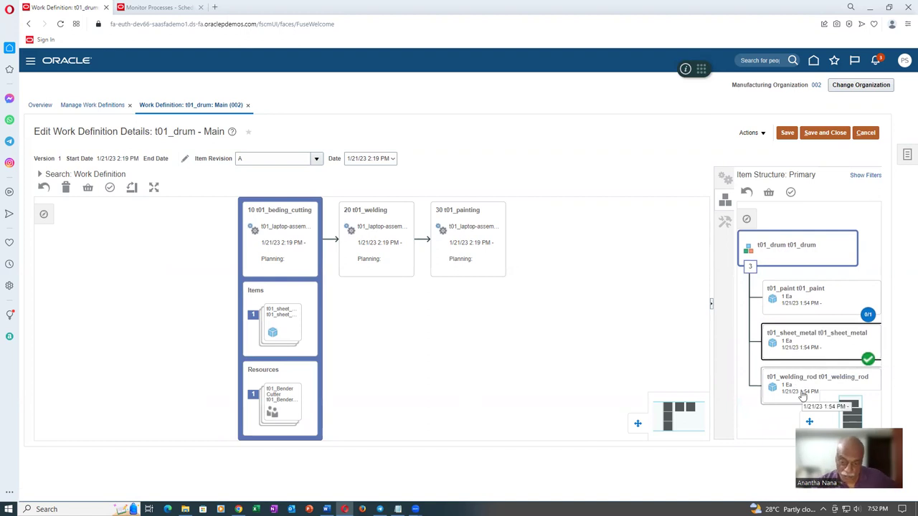
left_click_drag(803, 396, 356, 256)
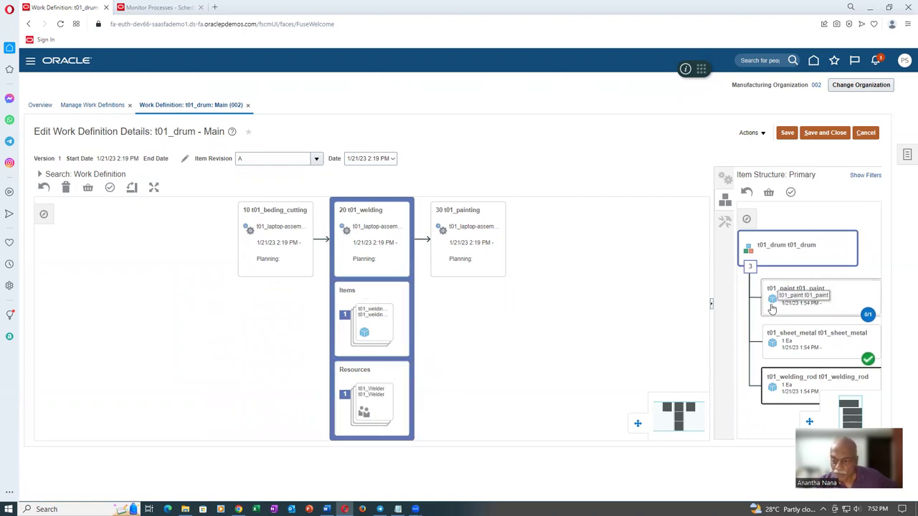
left_click_drag(788, 296, 449, 247)
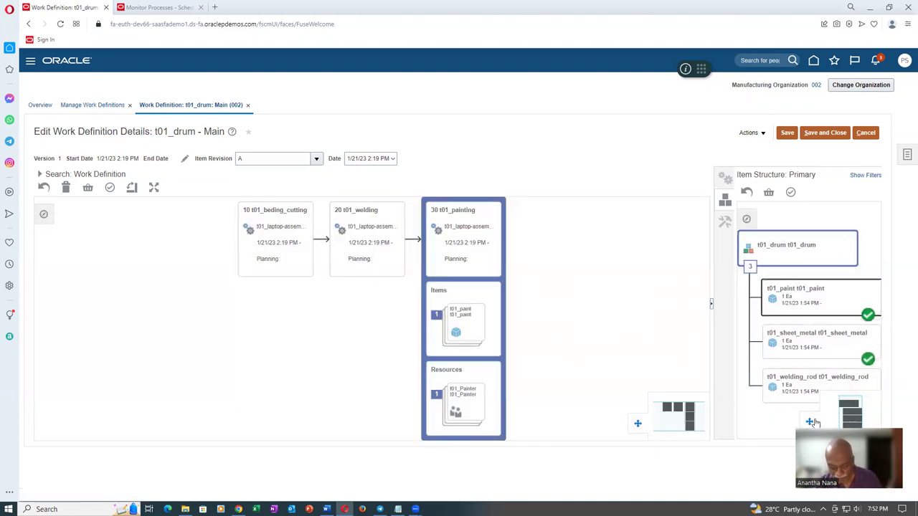
key("ctrl+minus")
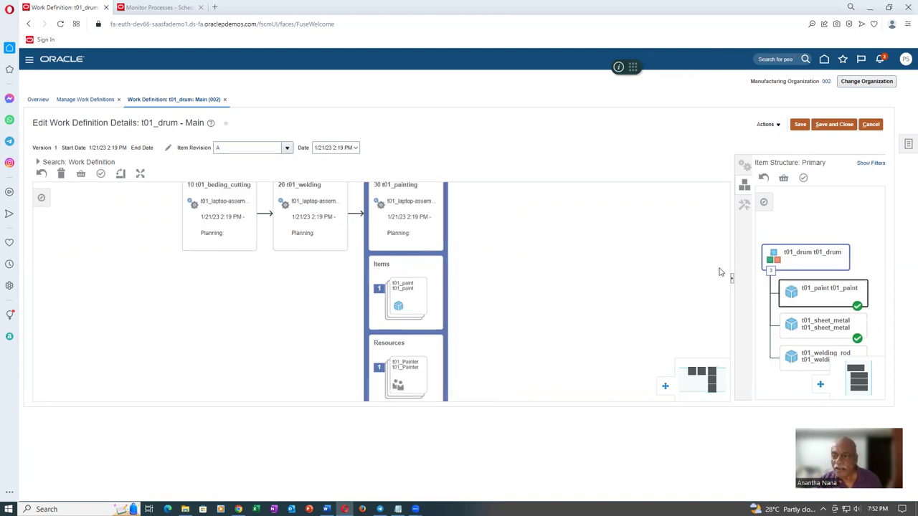
left_click(846, 125)
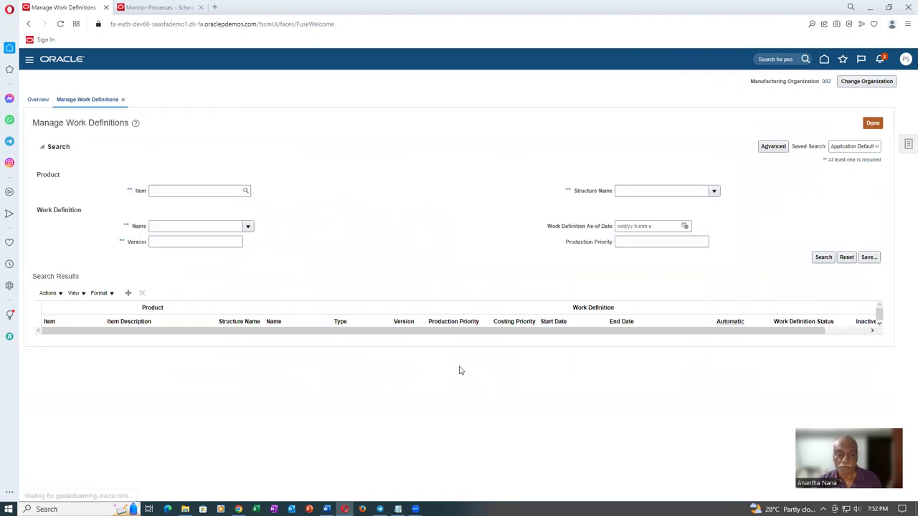
left_click(872, 122)
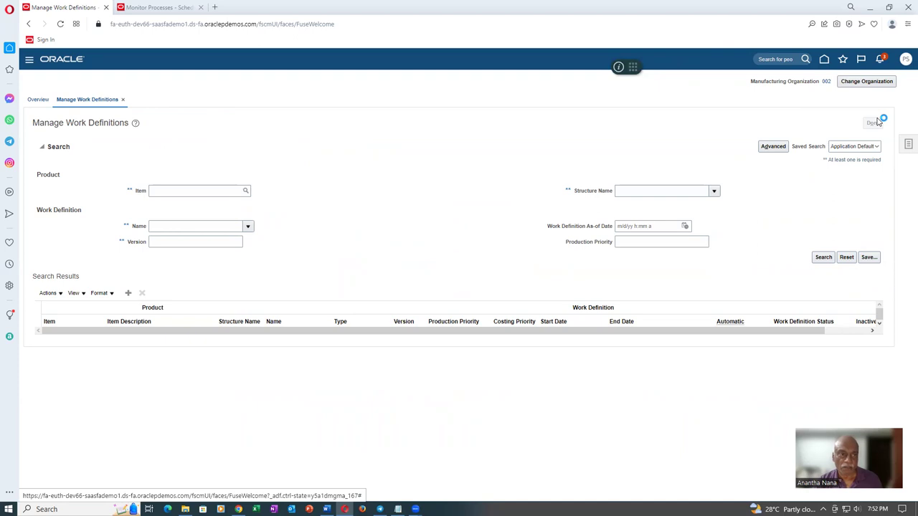
Step: Refresh the scheduled processes list to check the status of the planning data collection
left_click(157, 7)
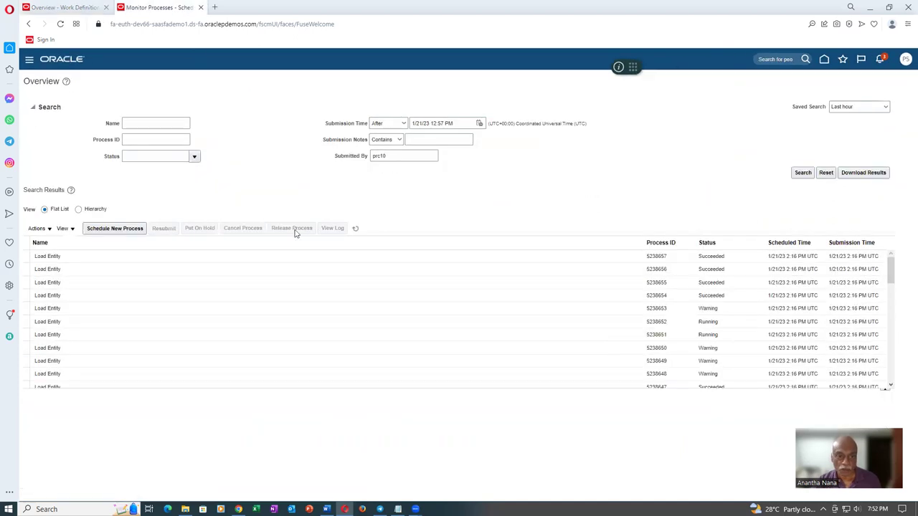
left_click(355, 229)
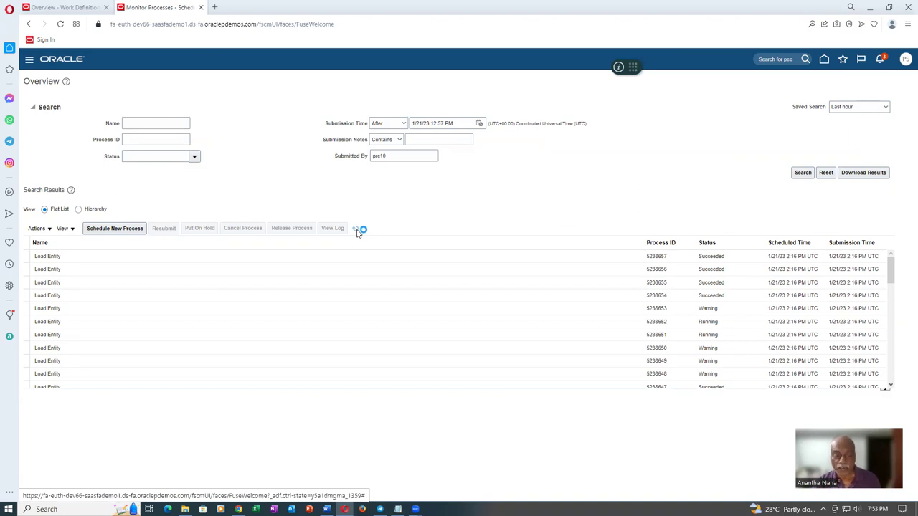
left_click(356, 231)
Step: Open Plan Inputs under Supply Chain Planning and search for the items starting with t01
left_click(54, 7)
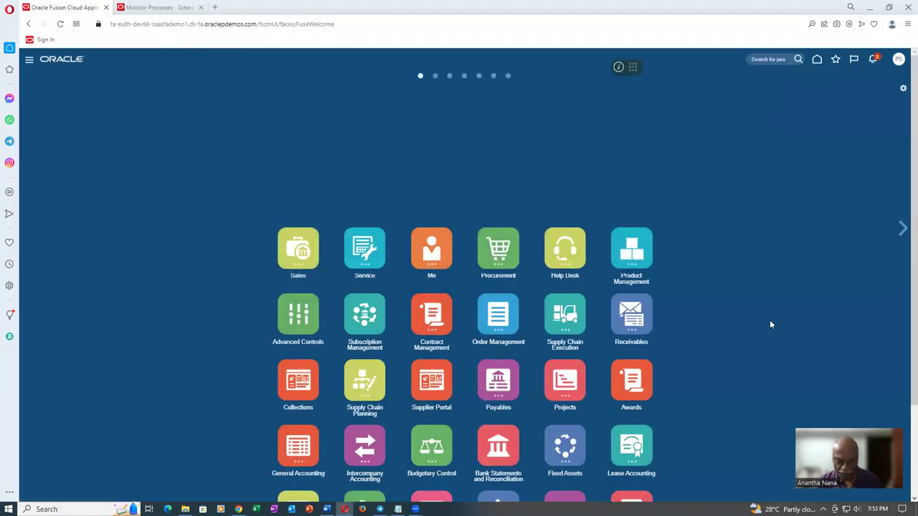
scroll(319, 324, "down", 1)
left_click(356, 315)
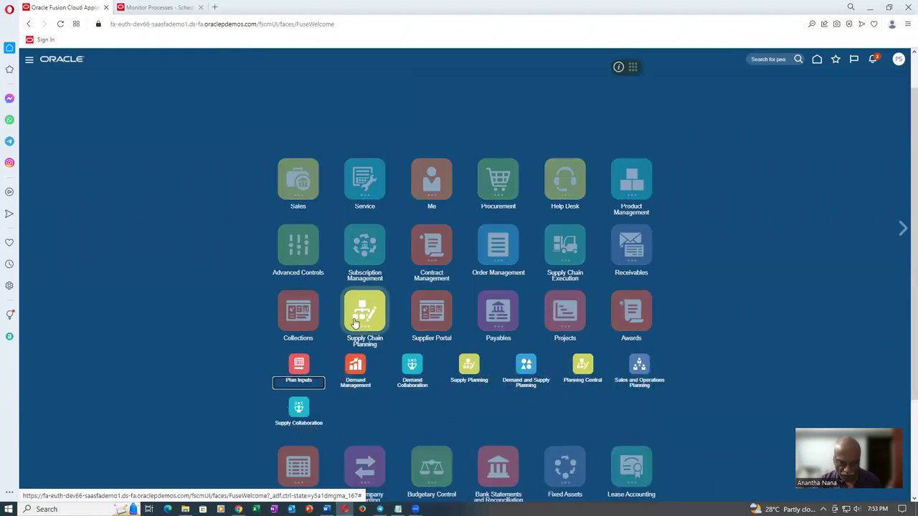
left_click(298, 362)
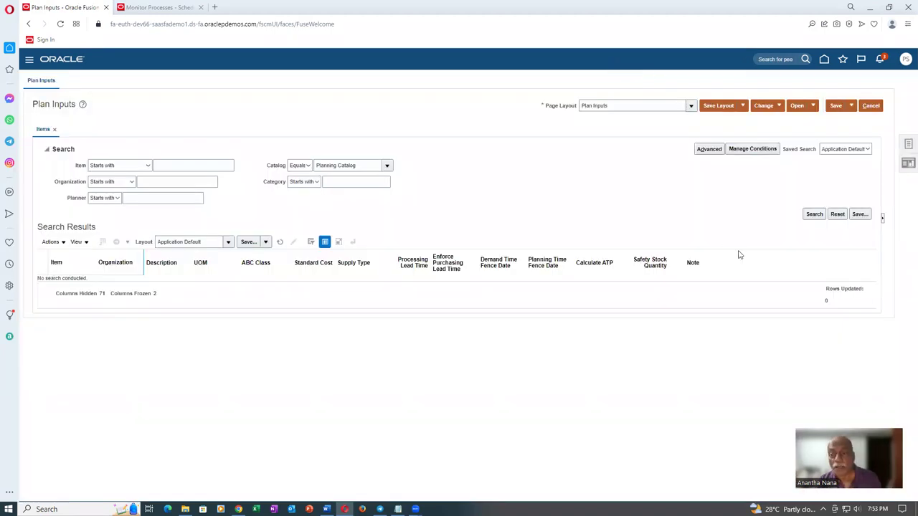
left_click(165, 166)
type("t01")
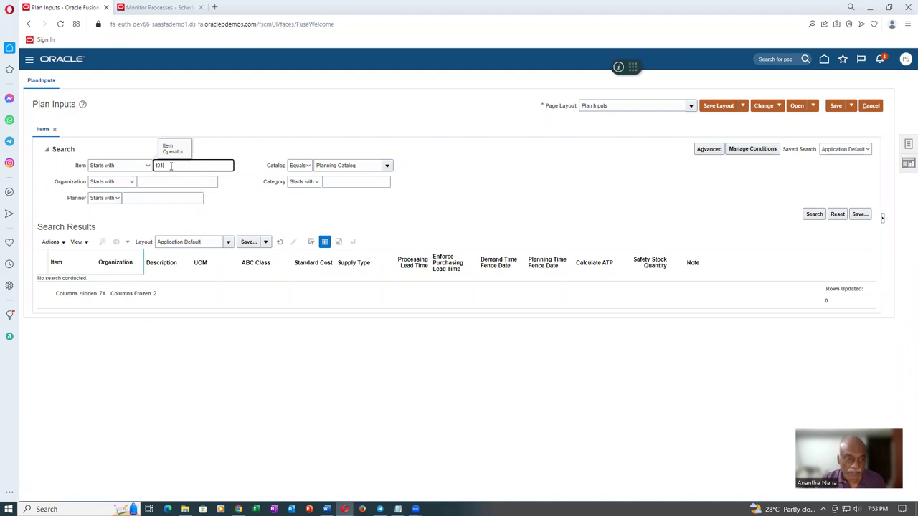
left_click(813, 215)
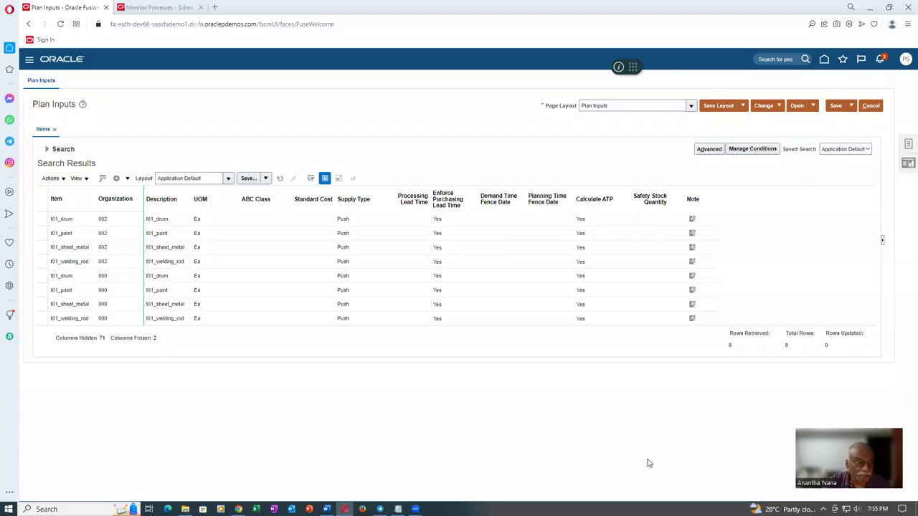
left_click(47, 149)
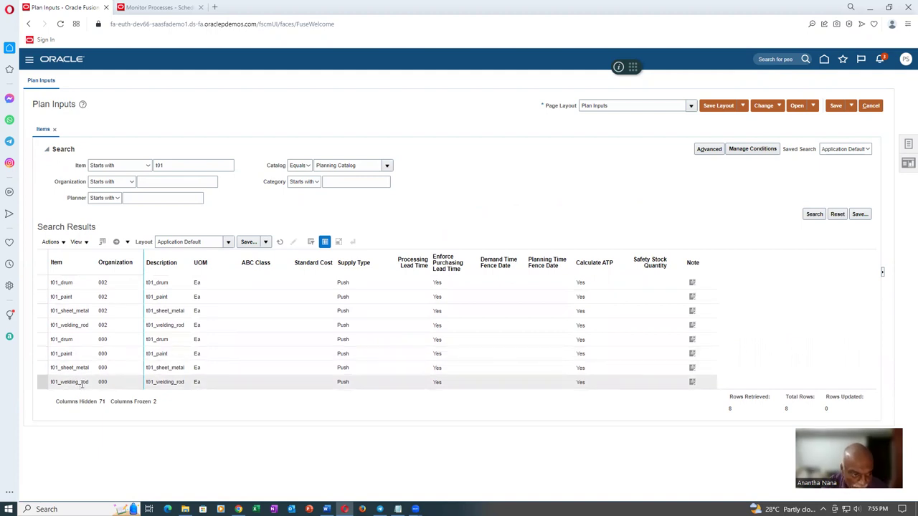
Step: Return to the home page, open Global Order Promising under Order Management, and open its Manage ATP Rules task
left_click(824, 59)
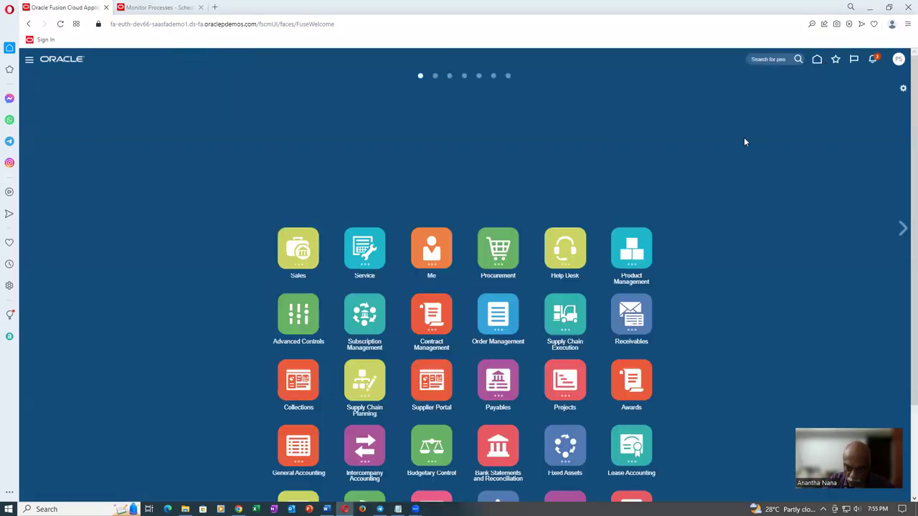
scroll(502, 194, "down", 2)
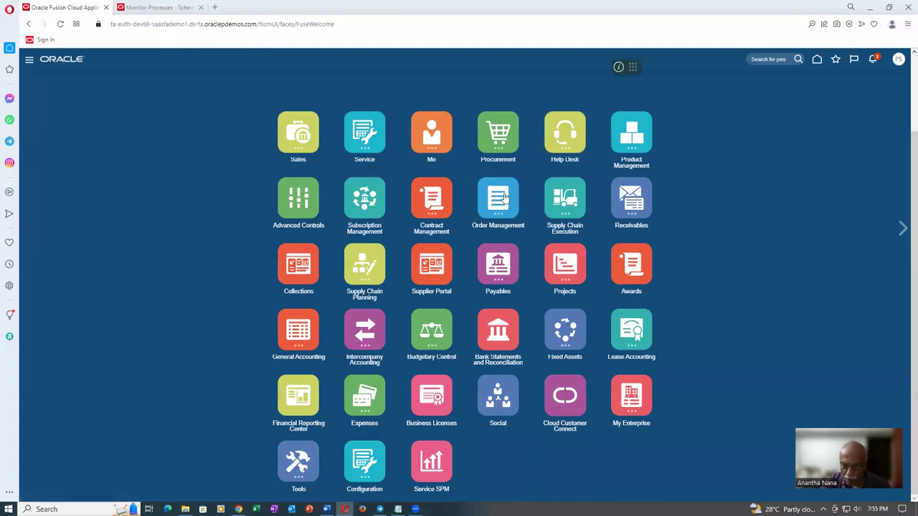
left_click(498, 200)
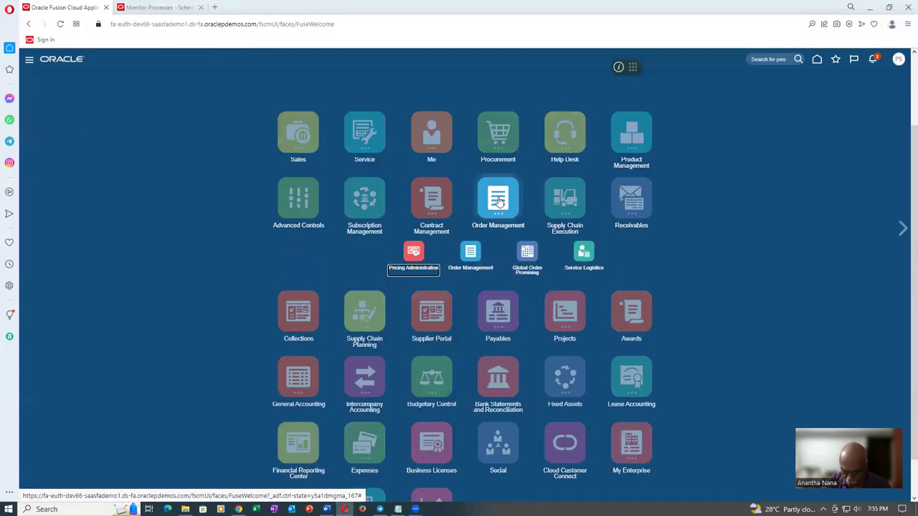
left_click(529, 254)
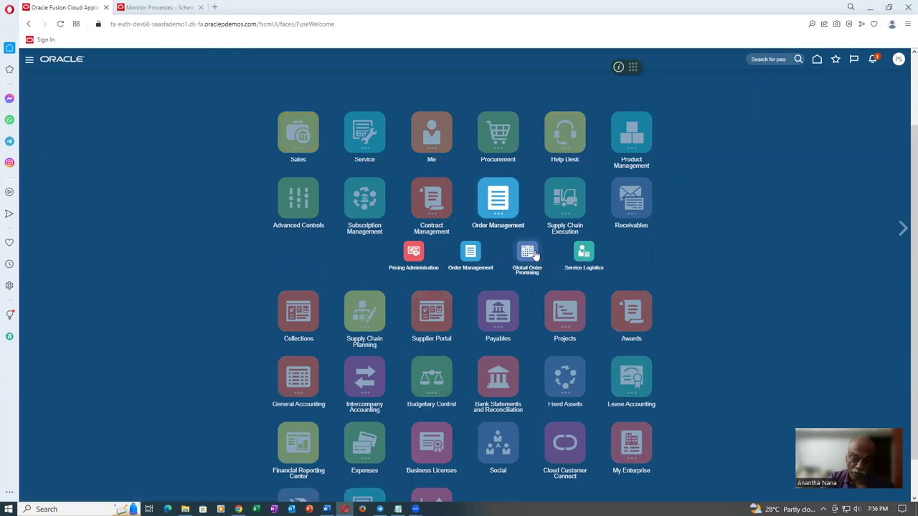
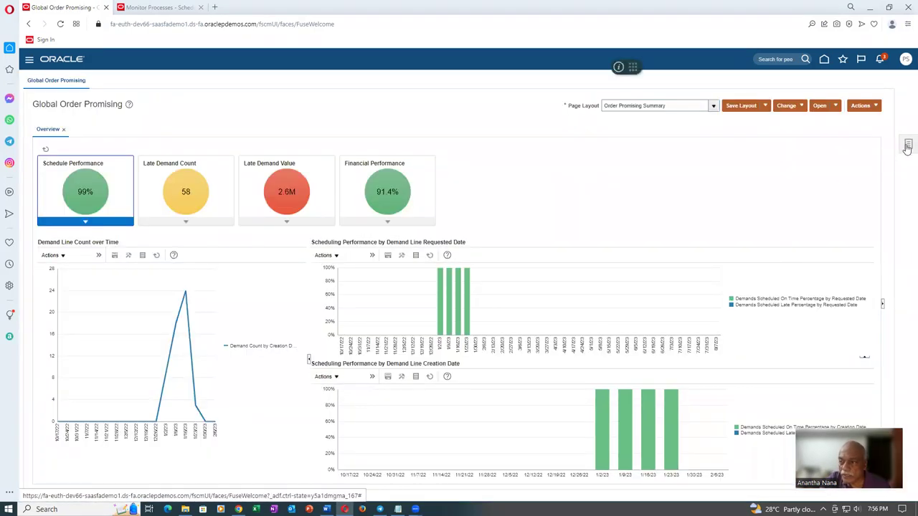
left_click(906, 147)
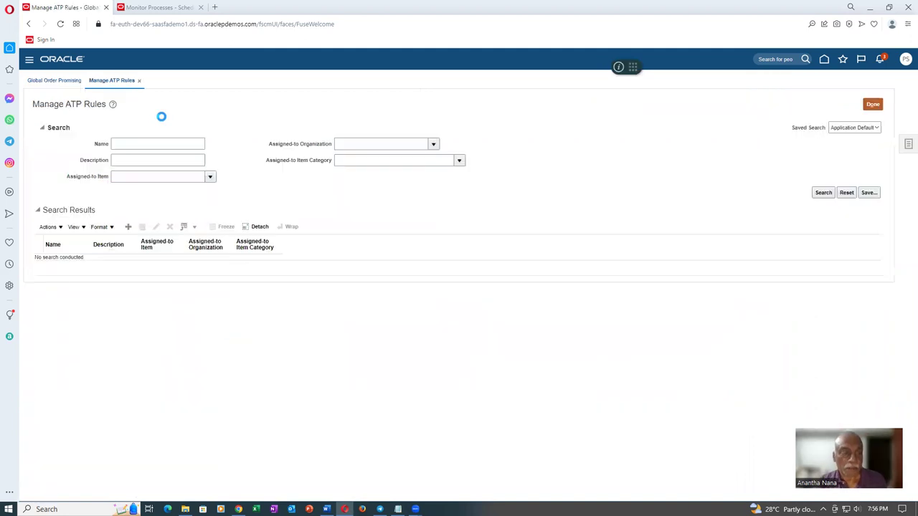
Step: Enter t01_sc_atp_rule as both the name and the description in the ATP rule search criteria
left_click(170, 143)
type("101_sc_atp_rule")
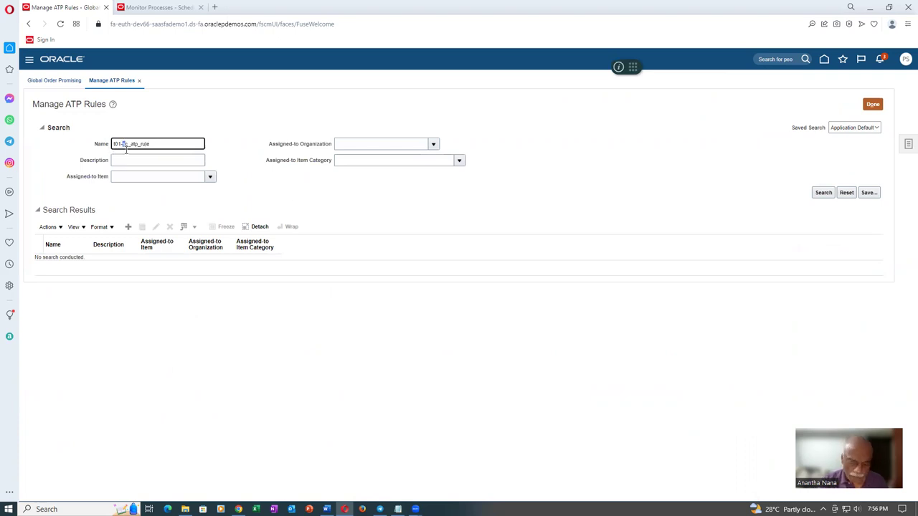
type("_")
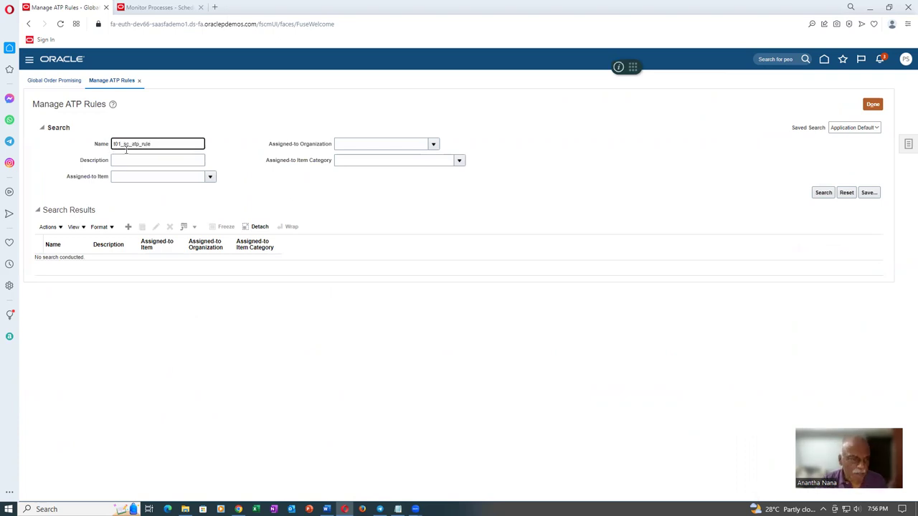
double_click(161, 147)
key("ctrl+c")
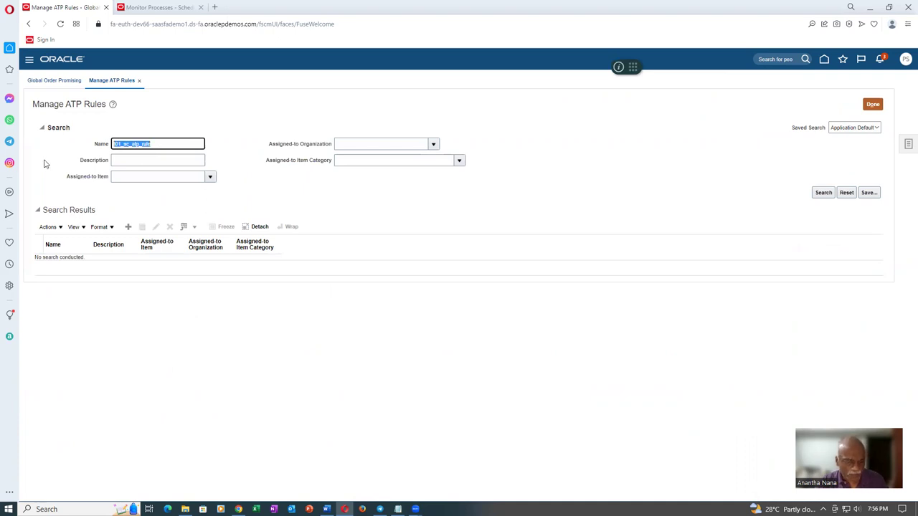
left_click(132, 162)
key("ctrl+v")
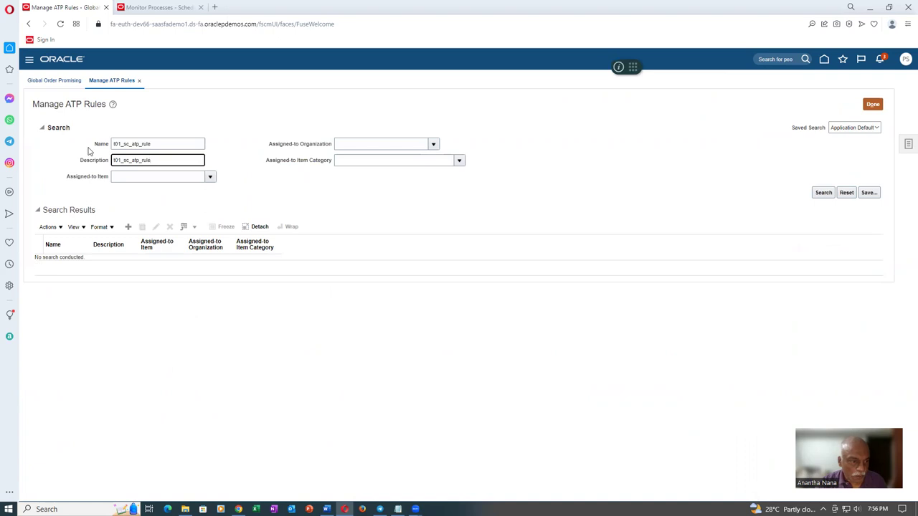
Step: Create an ATP rule with name and description t01_sc_atp_rule, enabling component and resource search, profitable-to-promise search and allocation constraints
left_click(126, 229)
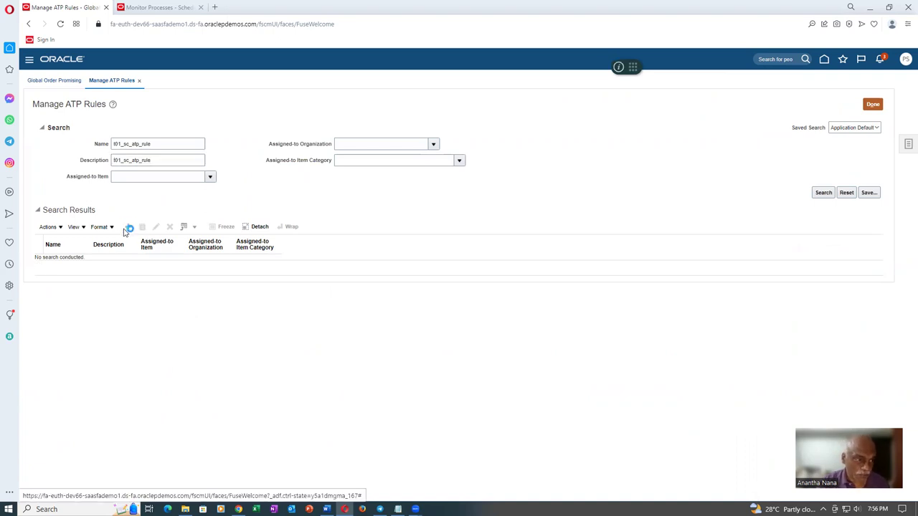
left_click(101, 136)
type("101_sc_atp_rule")
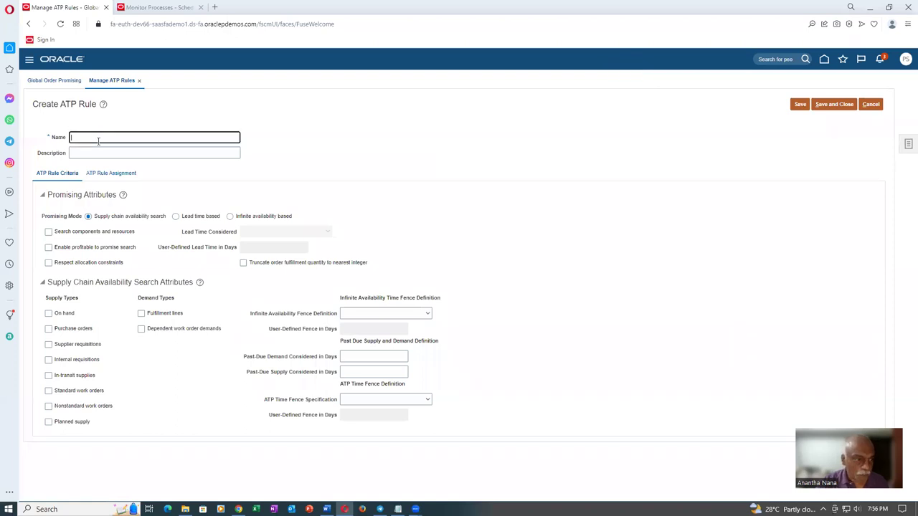
left_click(93, 154)
key("ctrl+v")
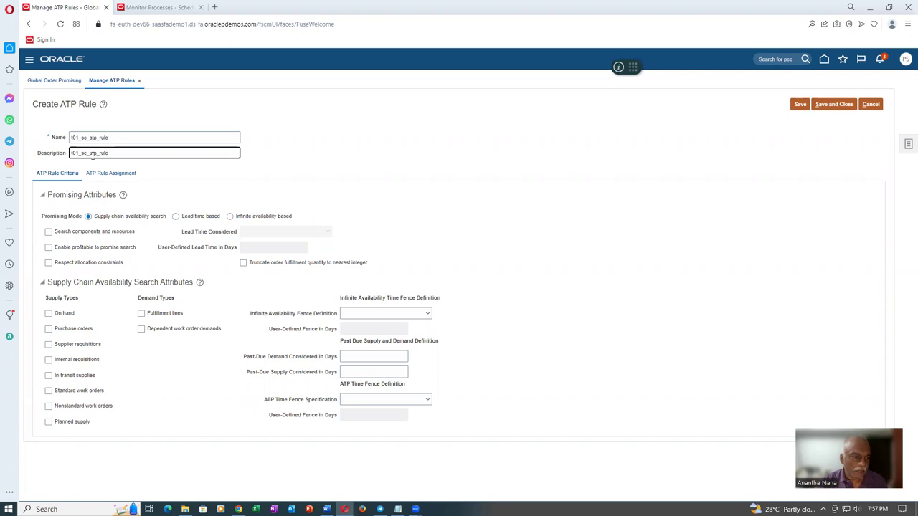
left_click(47, 232)
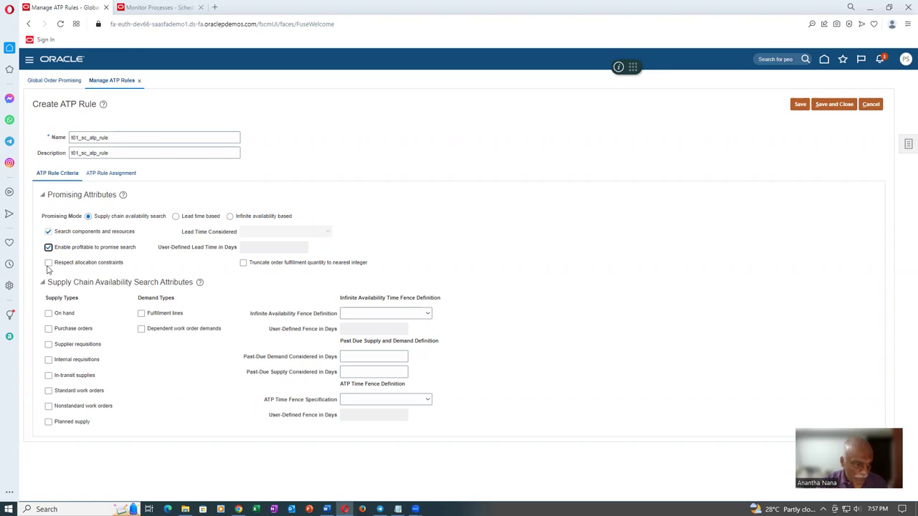
left_click(48, 264)
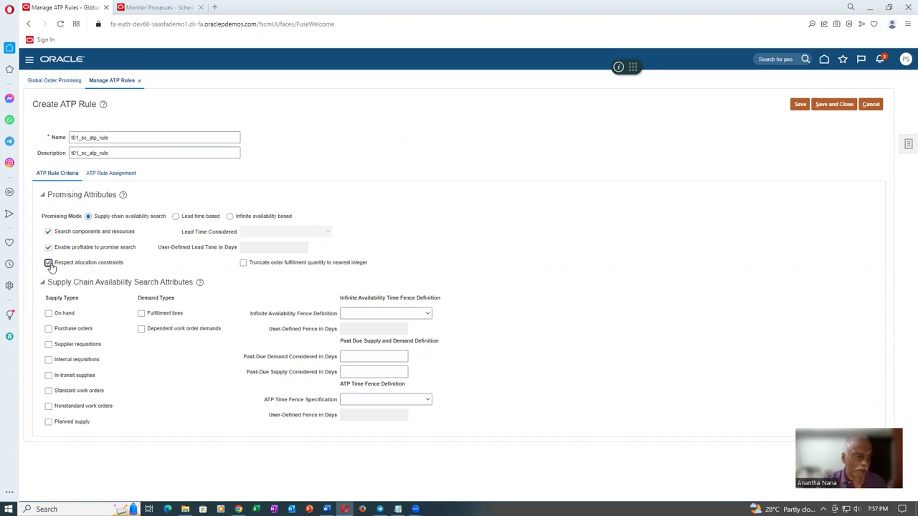
Step: Include all supply types from On hand to Planned supply, plus the Fulfillment lines and Dependent work order demands demand types
left_click(48, 314)
left_click(48, 329)
left_click(49, 345)
left_click(48, 360)
left_click(48, 375)
left_click(48, 391)
left_click(48, 406)
left_click(48, 422)
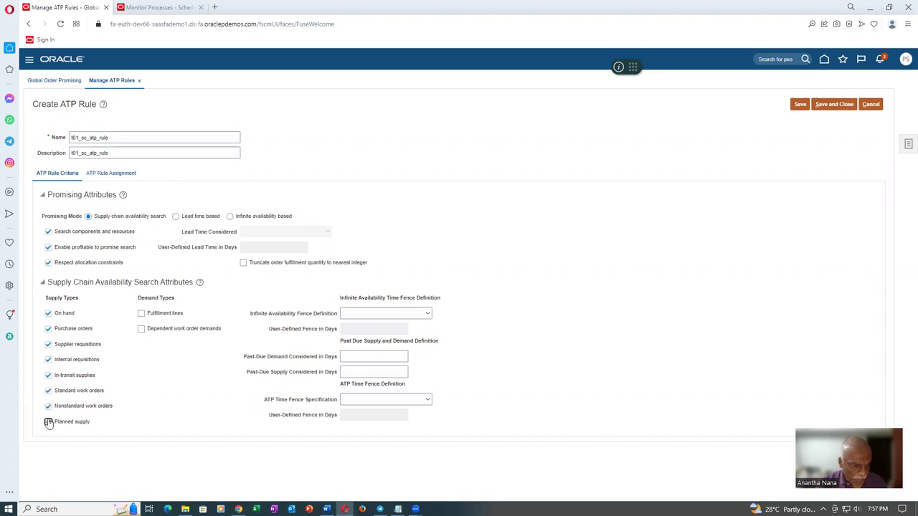
left_click(141, 315)
left_click(141, 329)
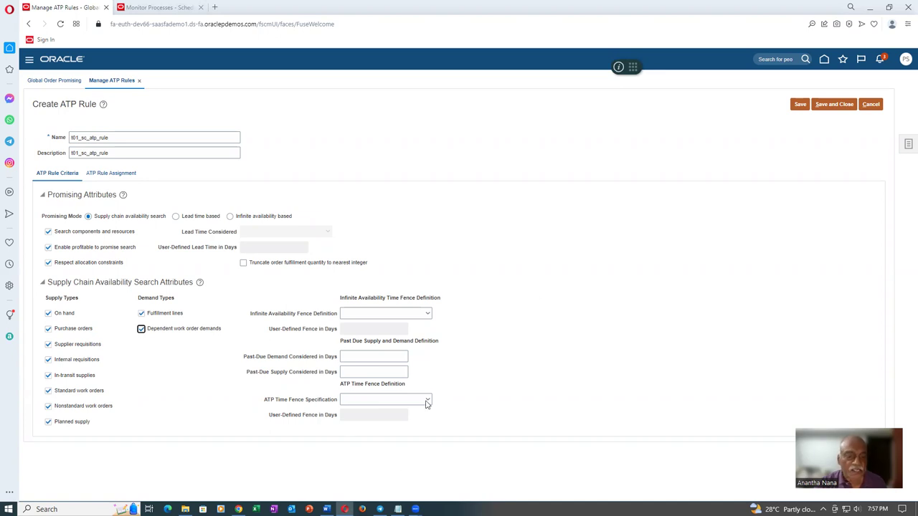
Step: Set the infinite availability fence to a user-defined lead time of 50 days, and past-due demand and supply considered to 50 days each
left_click(384, 313)
left_click(381, 347)
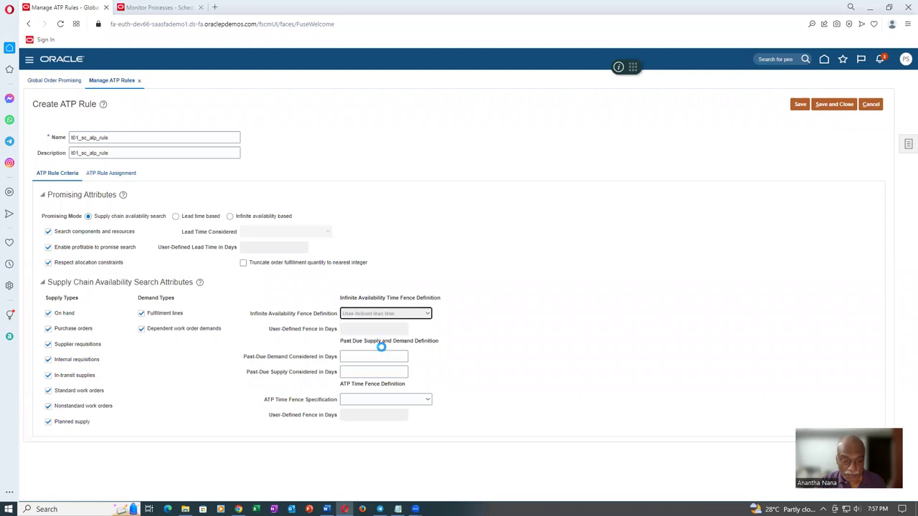
left_click(374, 329)
type("50")
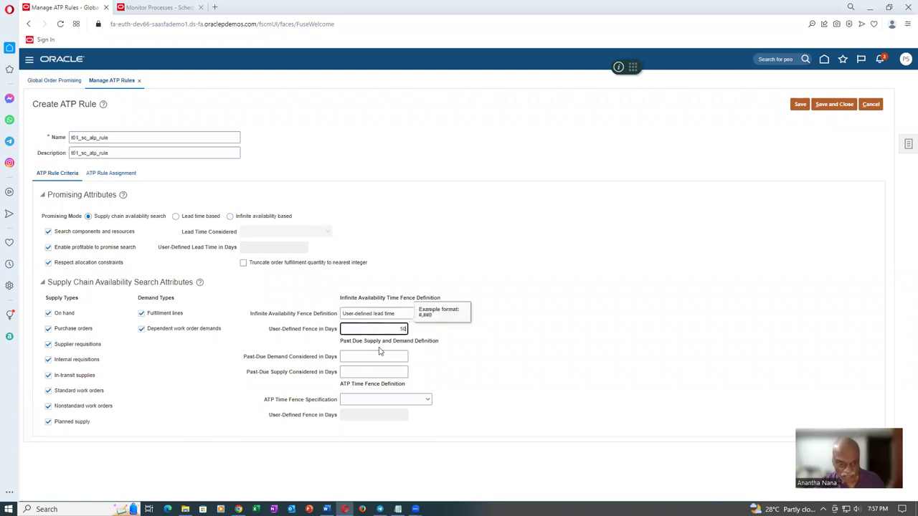
left_click(375, 357)
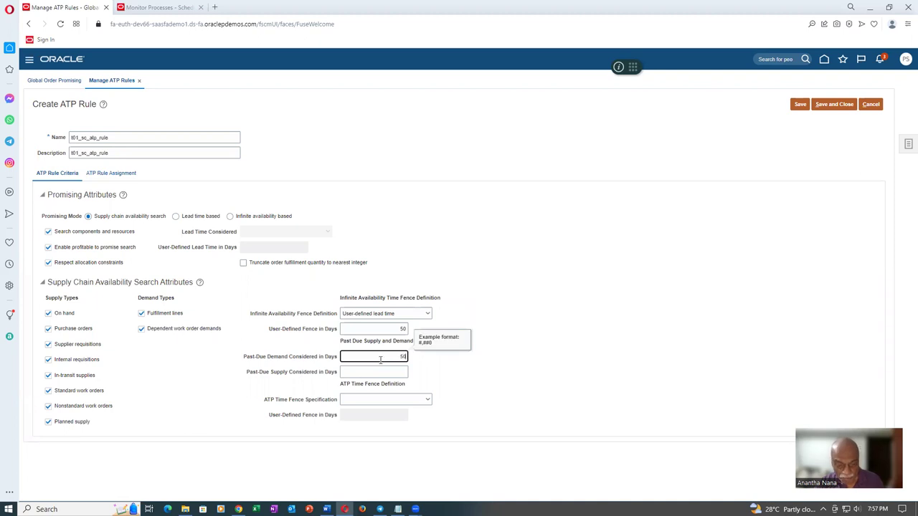
left_click(384, 372)
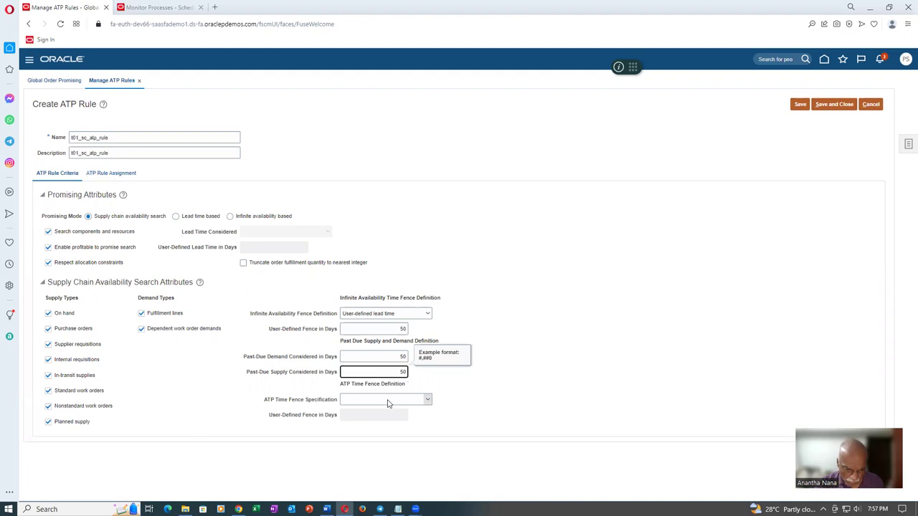
Step: Set the ATP time fence specification to User-defined lead time with a fence of 50 days
left_click(387, 399)
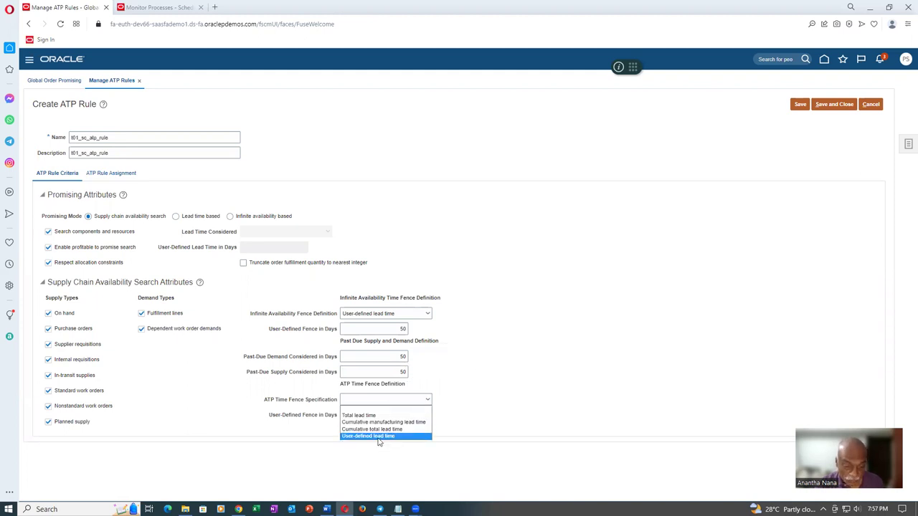
left_click(380, 436)
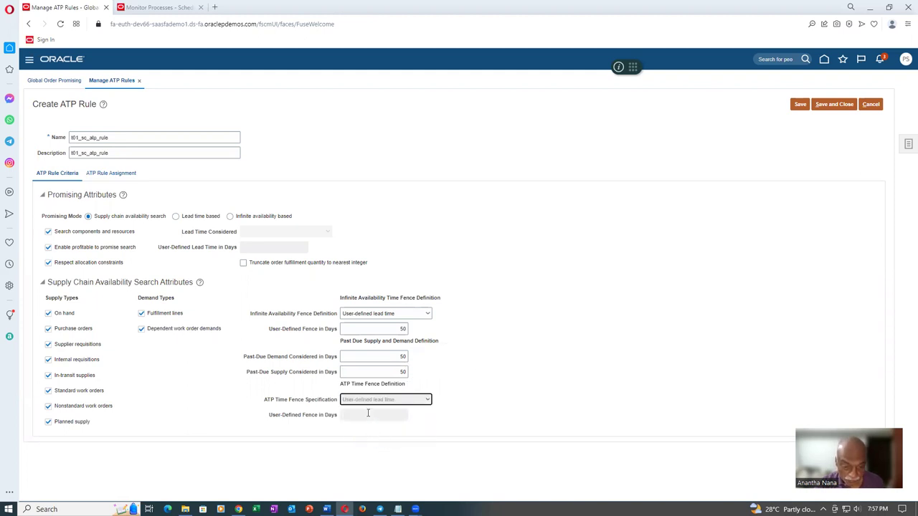
left_click(368, 414)
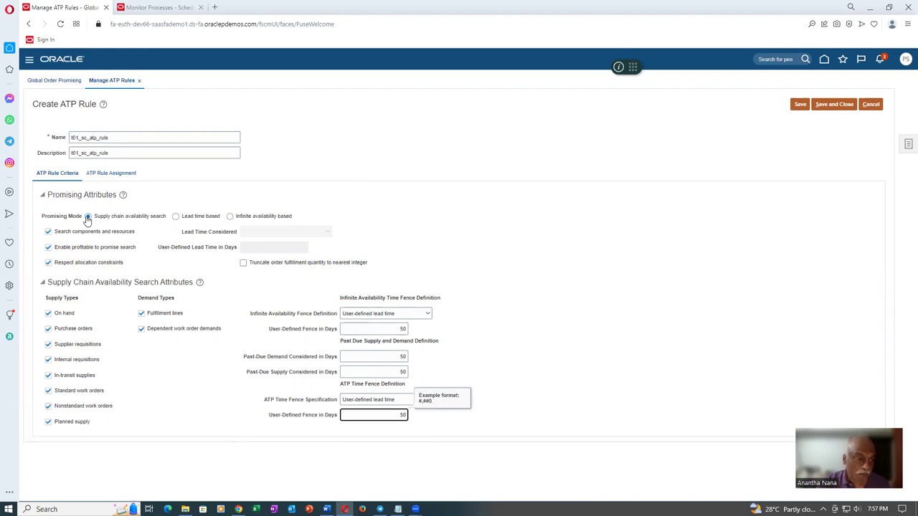
Step: Add an ATP rule assignment row with the Item and organization basis for organization 002
left_click(112, 176)
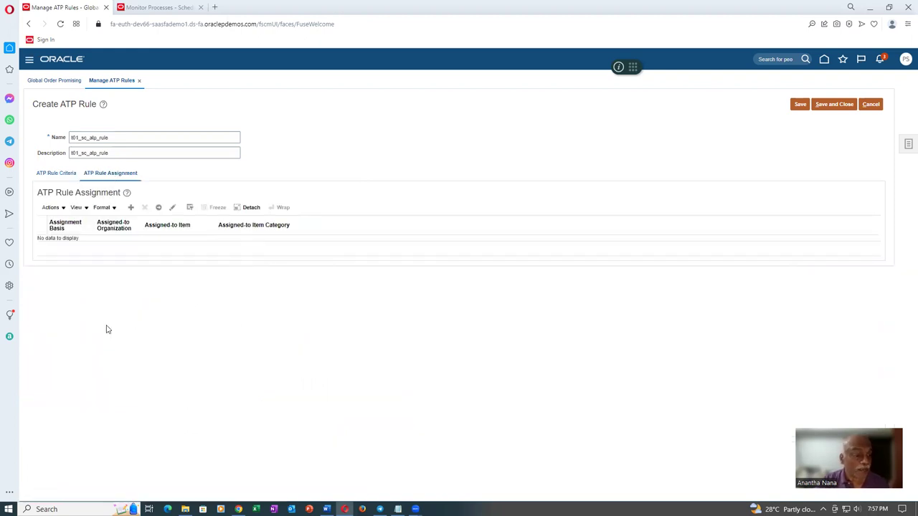
left_click(48, 207)
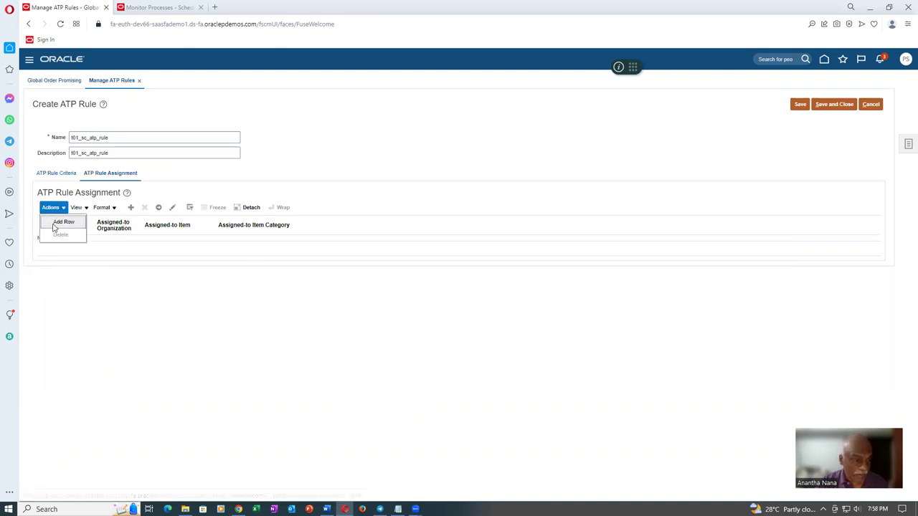
left_click(58, 225)
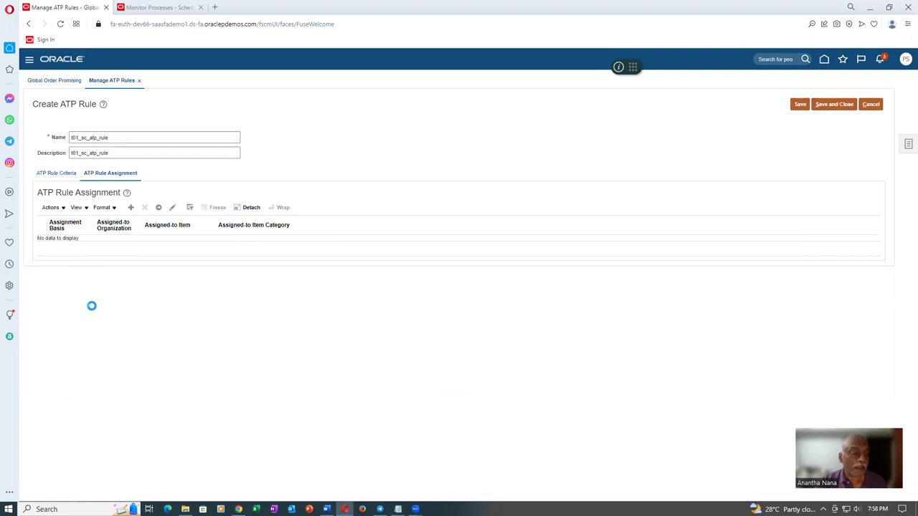
left_click(64, 246)
left_click(72, 281)
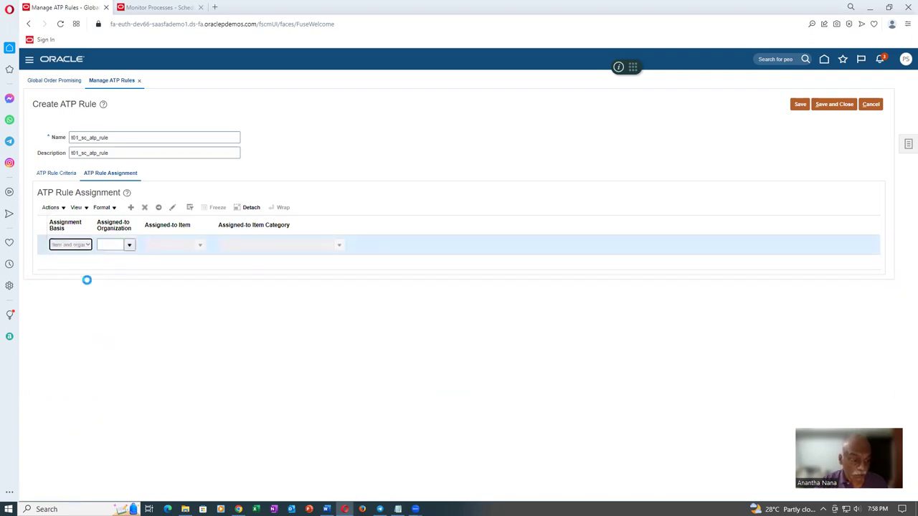
left_click(101, 245)
type("002")
key("Tab")
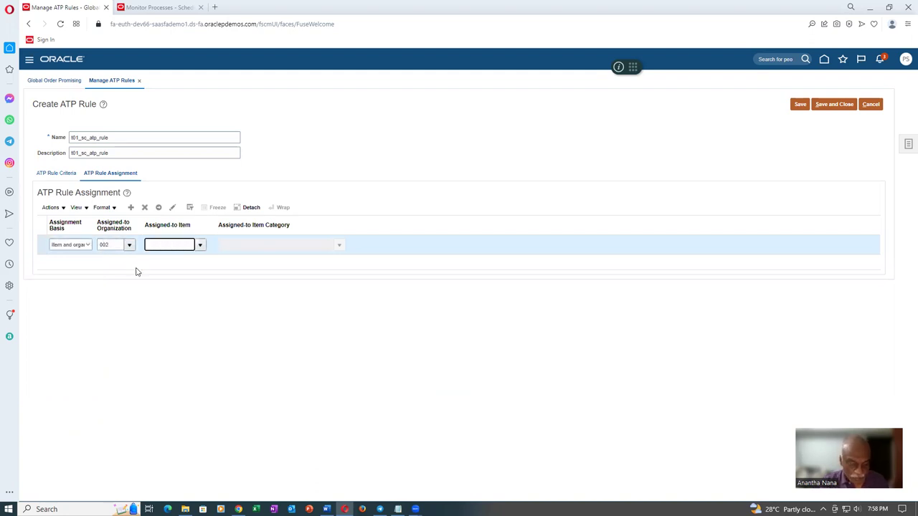
Step: Search for items starting with t01 and assign t01_drum to the new assignment row
type("t01")
key("Tab")
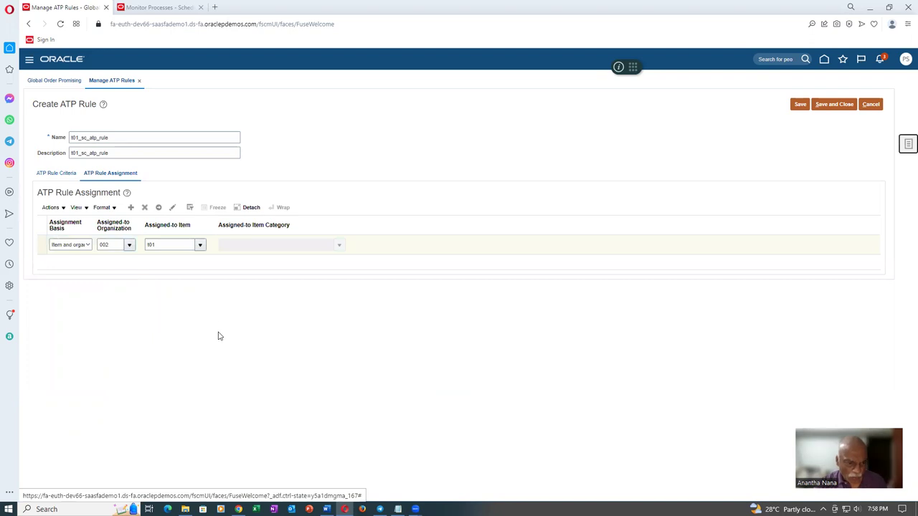
left_click(196, 248)
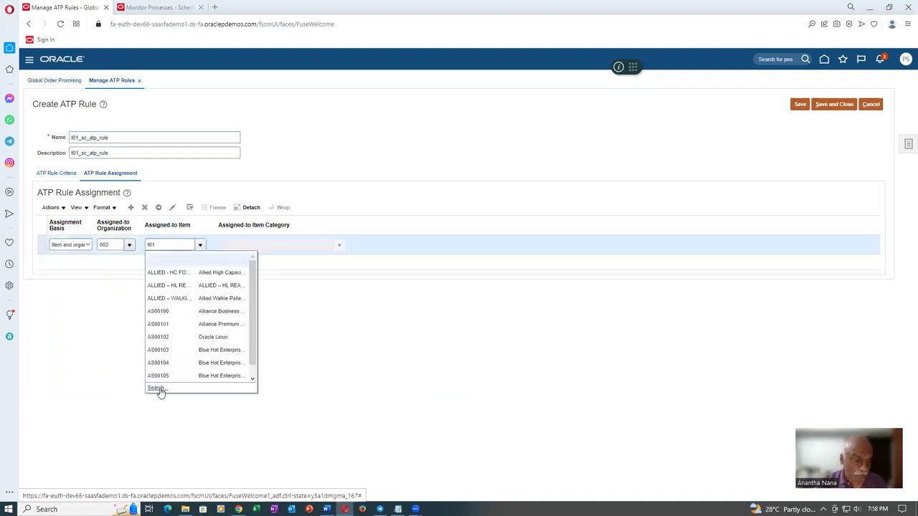
left_click(160, 387)
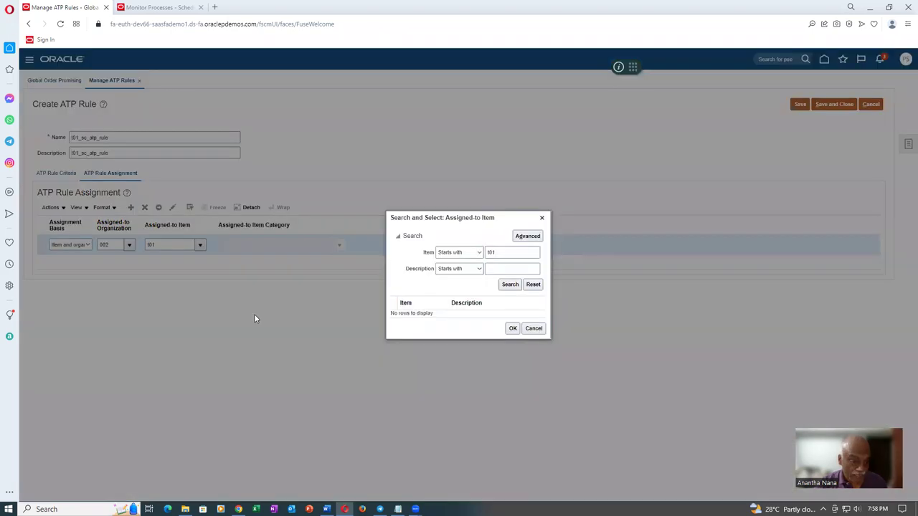
left_click(509, 286)
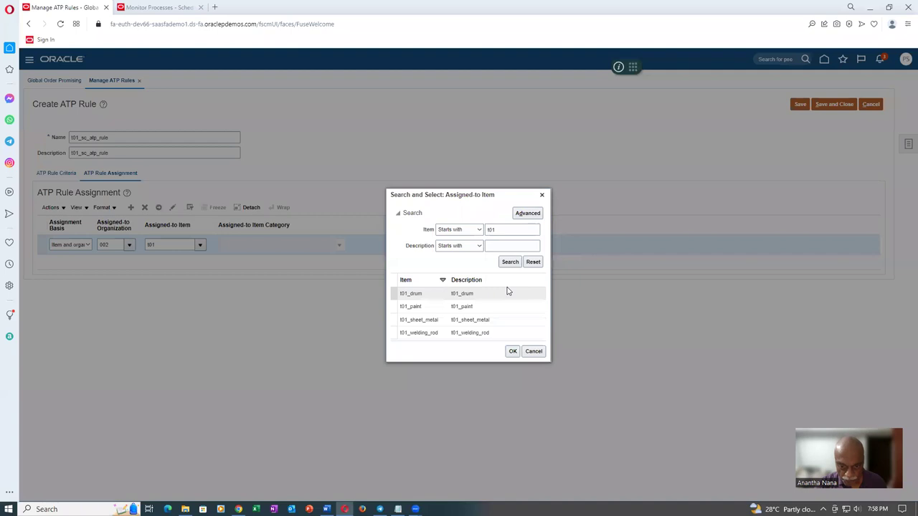
left_click(512, 352)
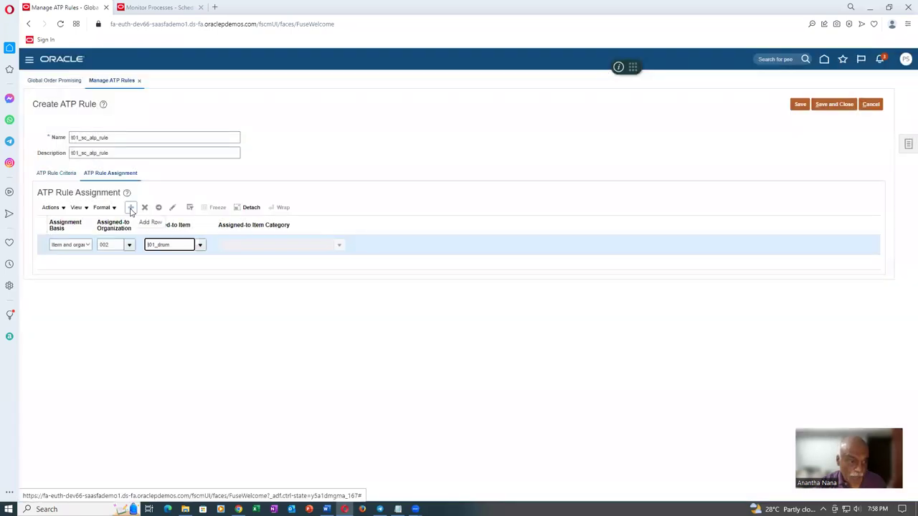
Step: Add a second rule assignment row with the Item and organization basis for organization 002
left_click(131, 207)
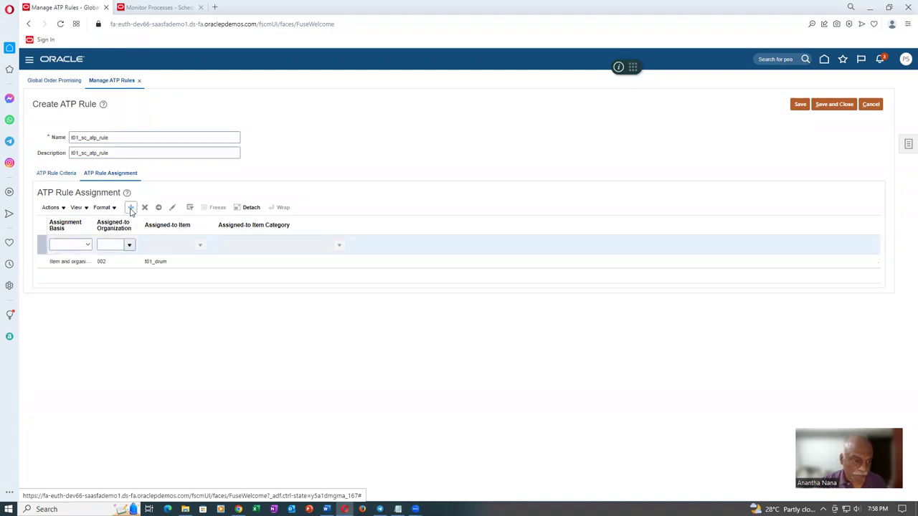
left_click(66, 247)
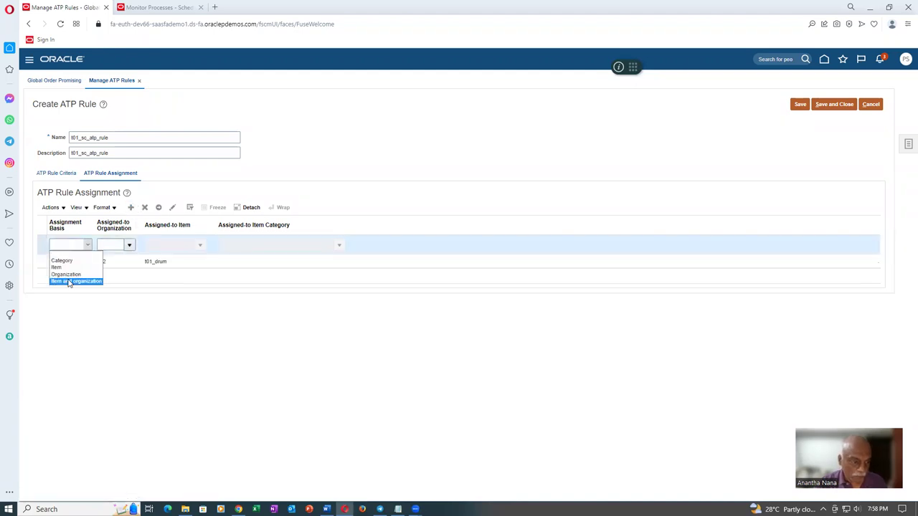
left_click(74, 281)
left_click(114, 243)
type("002")
key("Tab")
Step: Look up the items starting with t01 and assign t01_paint to the second assignment row
left_click(200, 245)
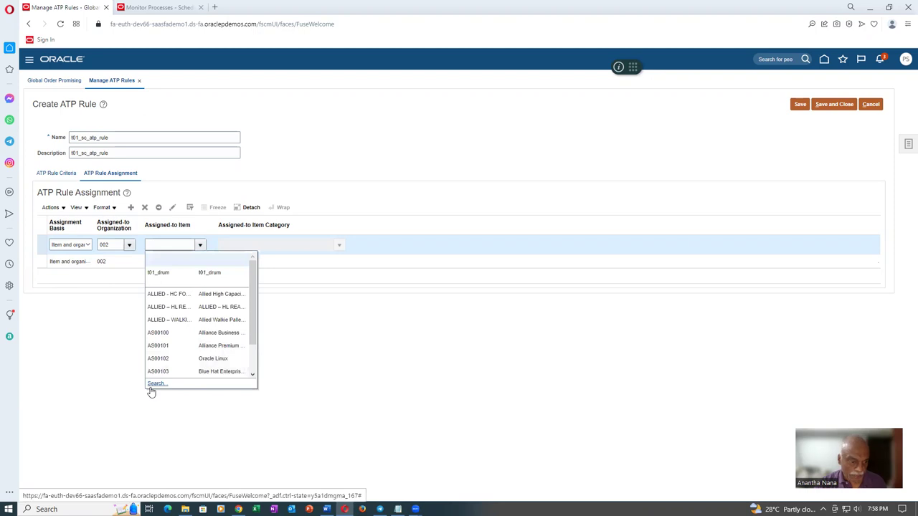
left_click(156, 383)
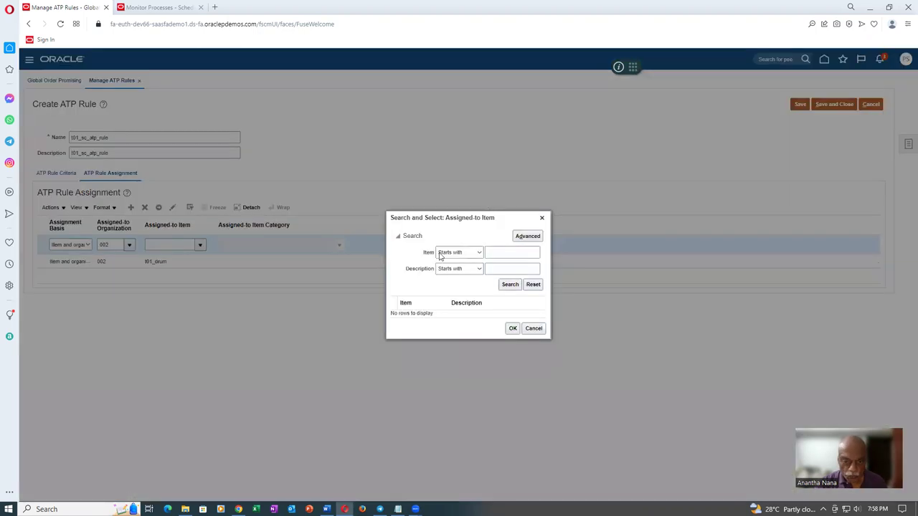
key("Tab")
left_click(494, 254)
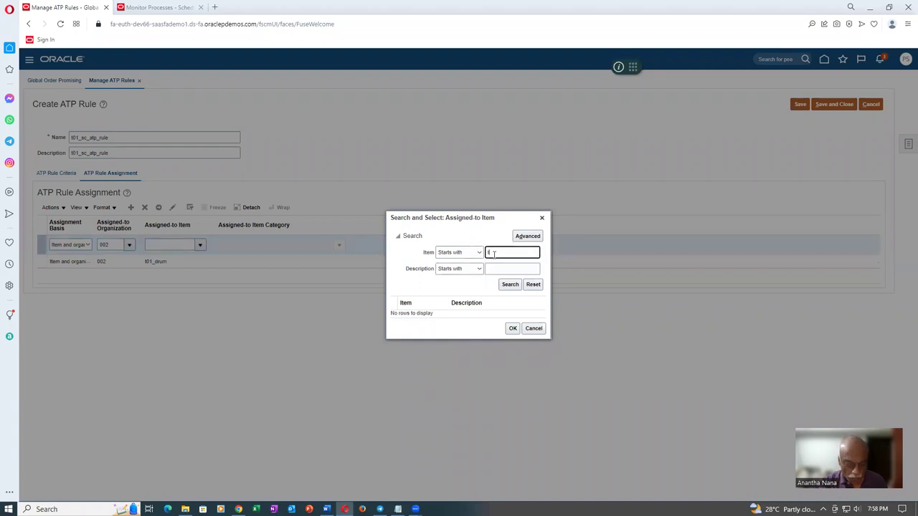
type("t01")
left_click(510, 285)
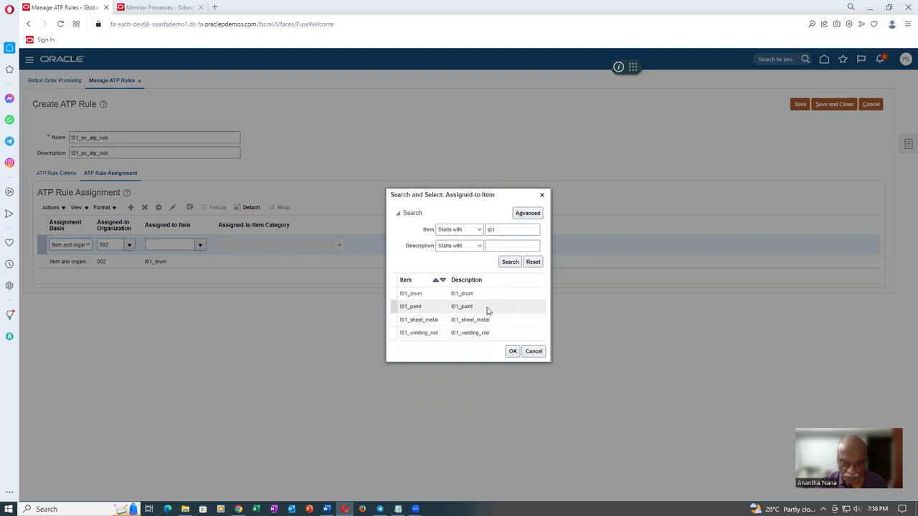
left_click(494, 305)
left_click(512, 351)
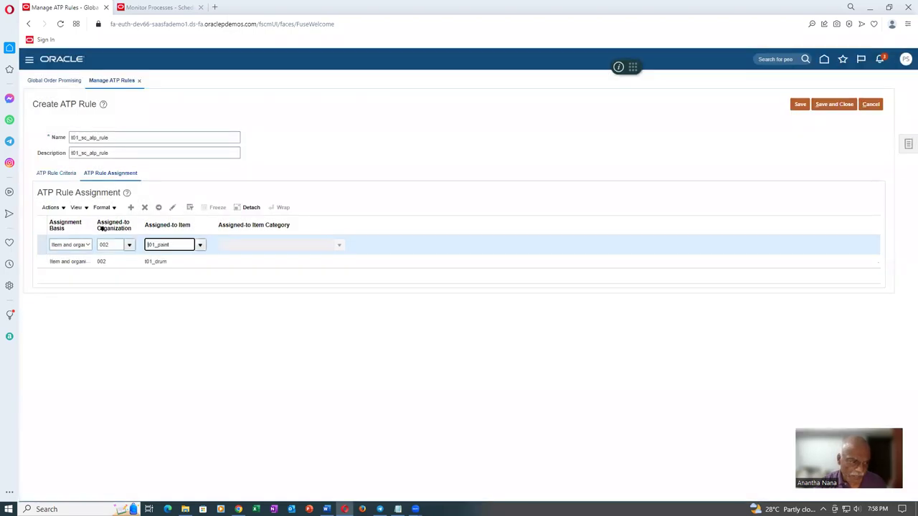
Step: Add a third rule assignment row with the Item and organization basis for organization 002
left_click(131, 208)
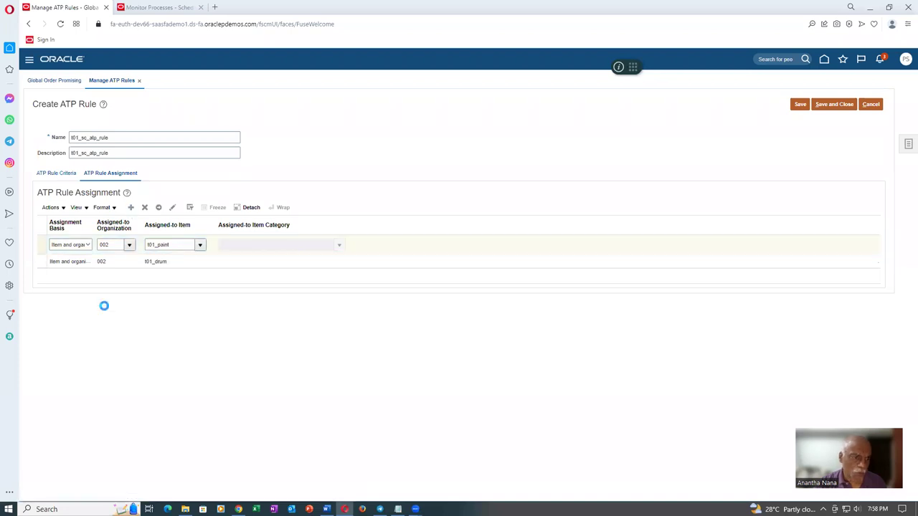
left_click(78, 246)
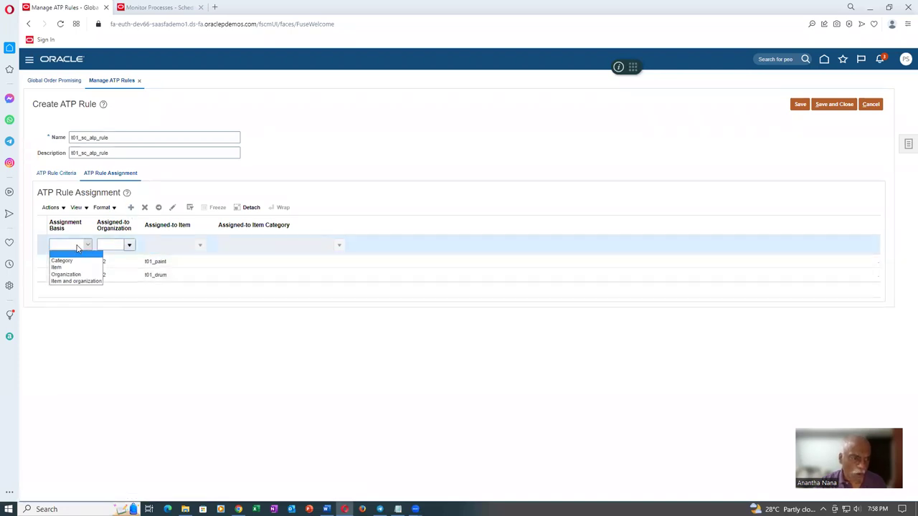
left_click(76, 280)
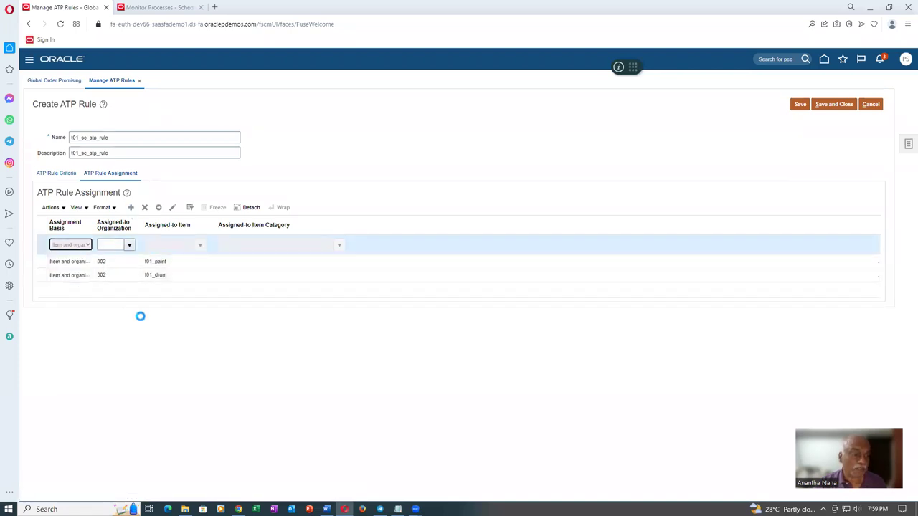
left_click(114, 244)
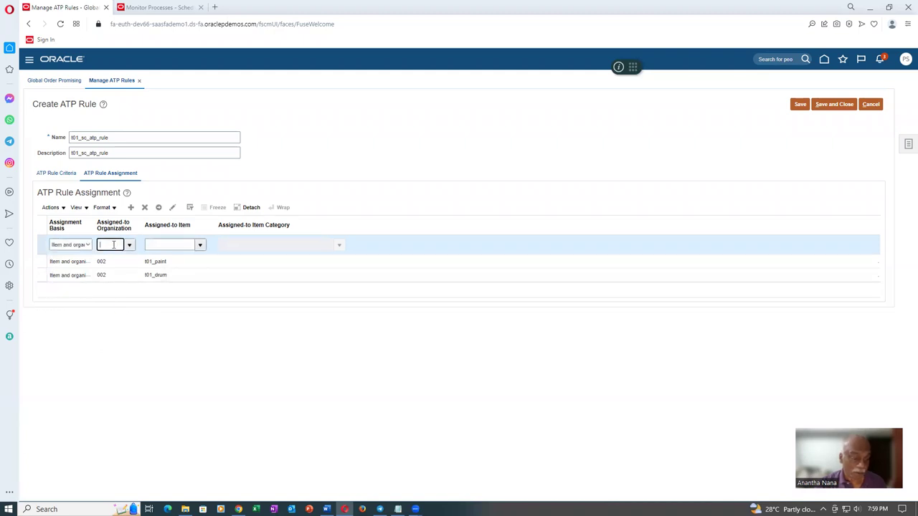
type("002")
key("Tab")
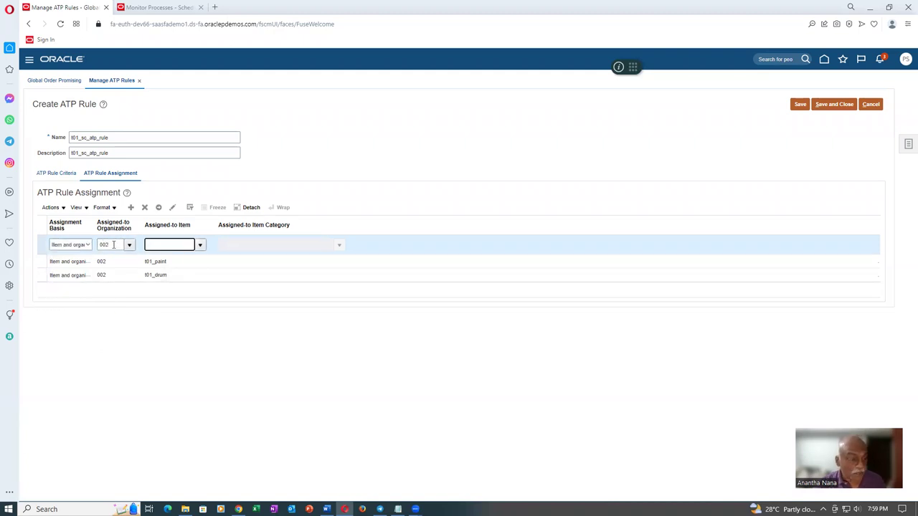
Step: Search for items starting with t01 and assign t01_sheet_metal to the third assignment row
left_click(238, 371)
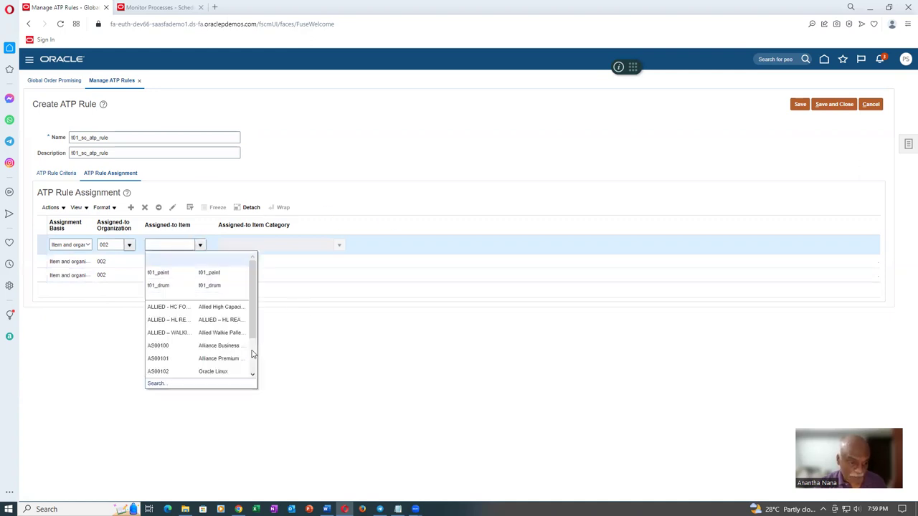
left_click(156, 384)
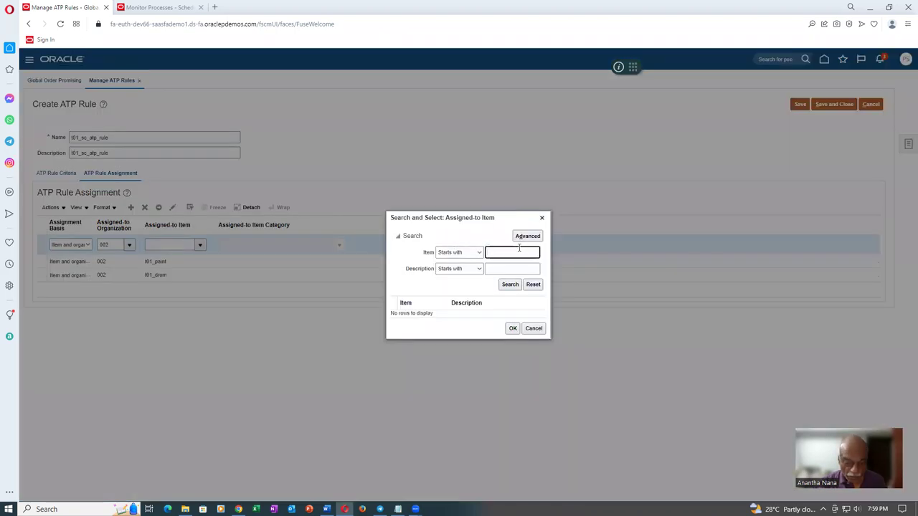
left_click(510, 284)
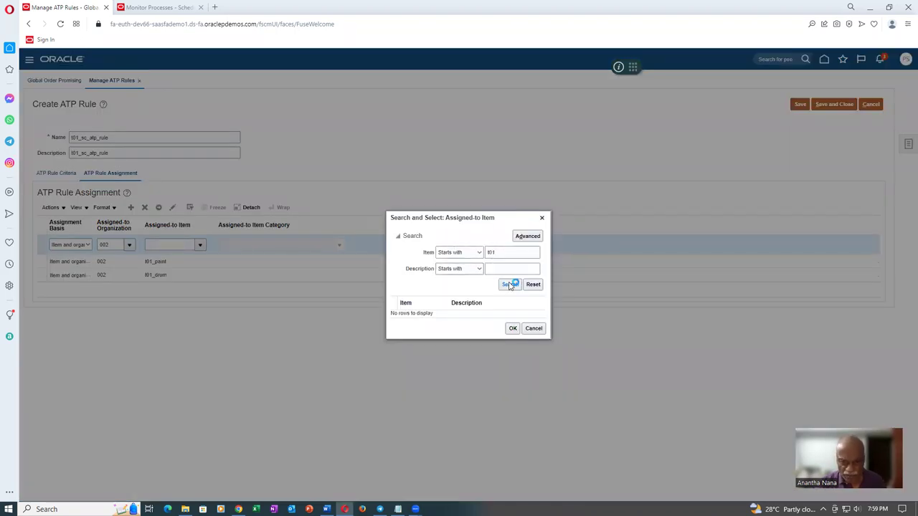
left_click(494, 321)
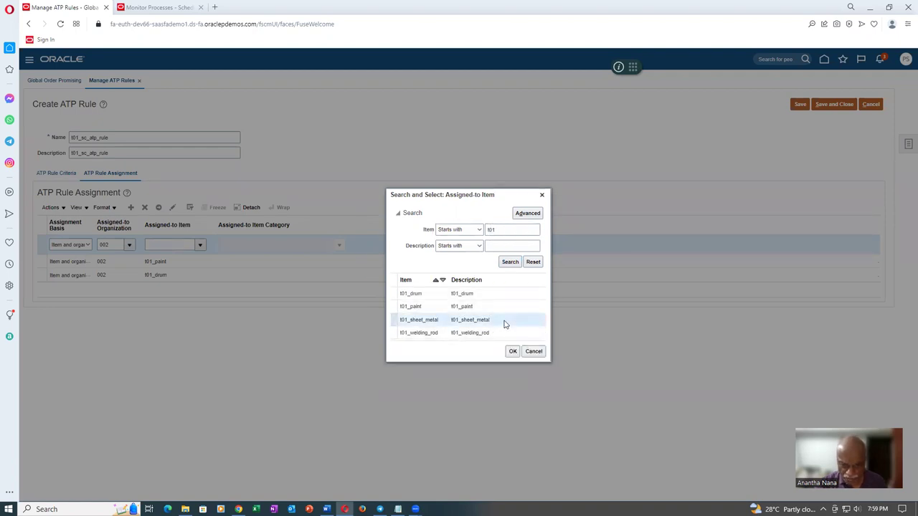
left_click(512, 351)
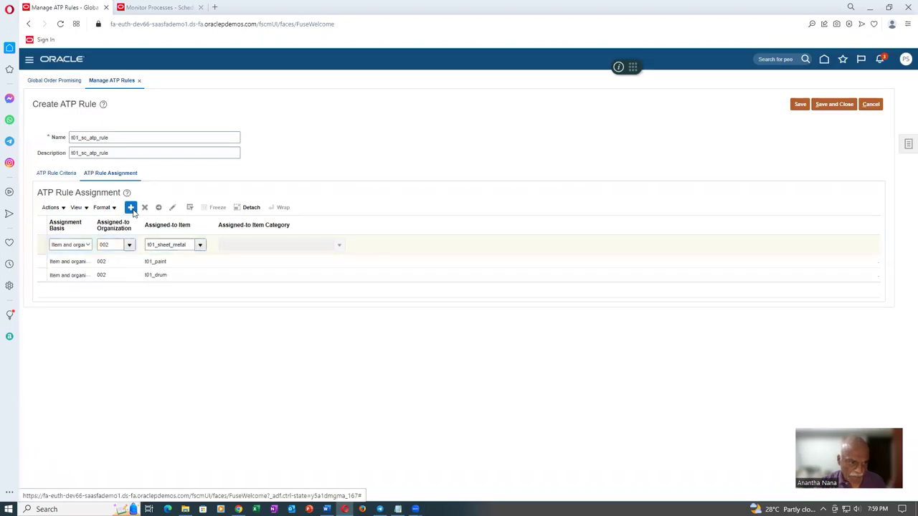
Step: Add a fourth rule assignment row with the Item and organization basis for organization 002
left_click(131, 208)
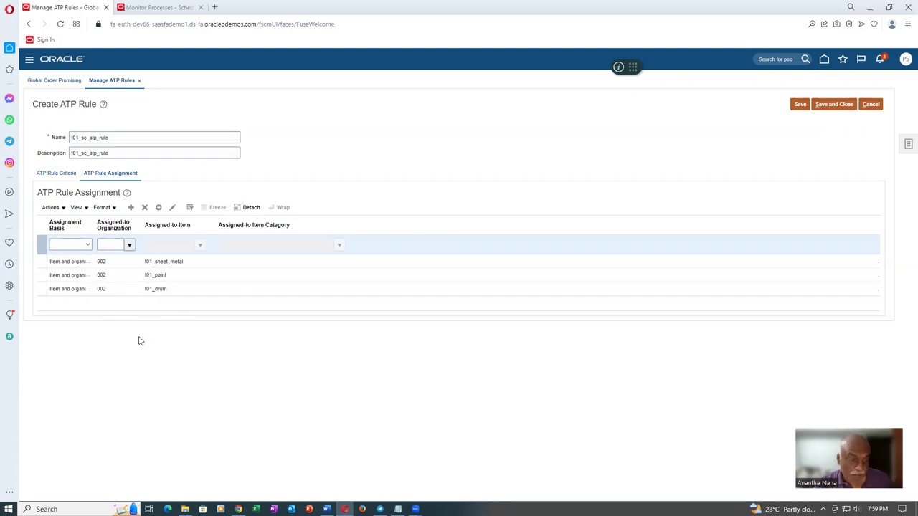
left_click(69, 247)
left_click(75, 281)
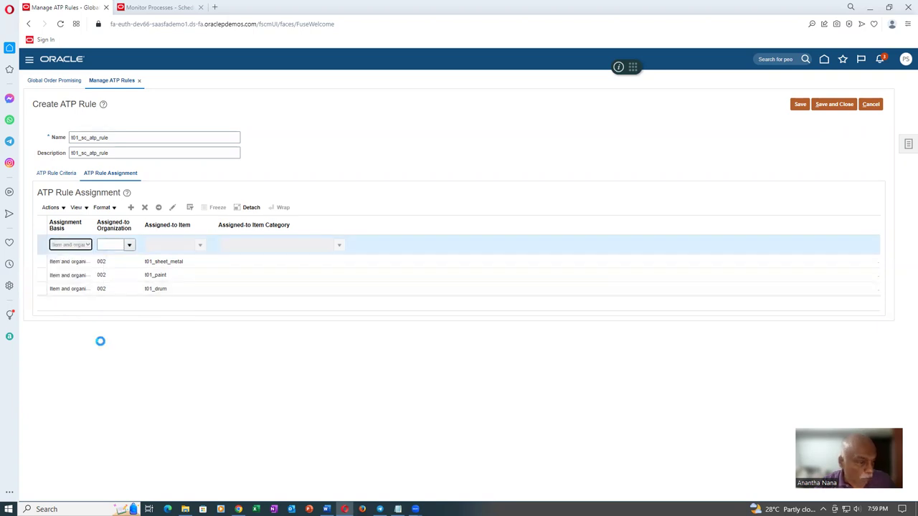
left_click(107, 245)
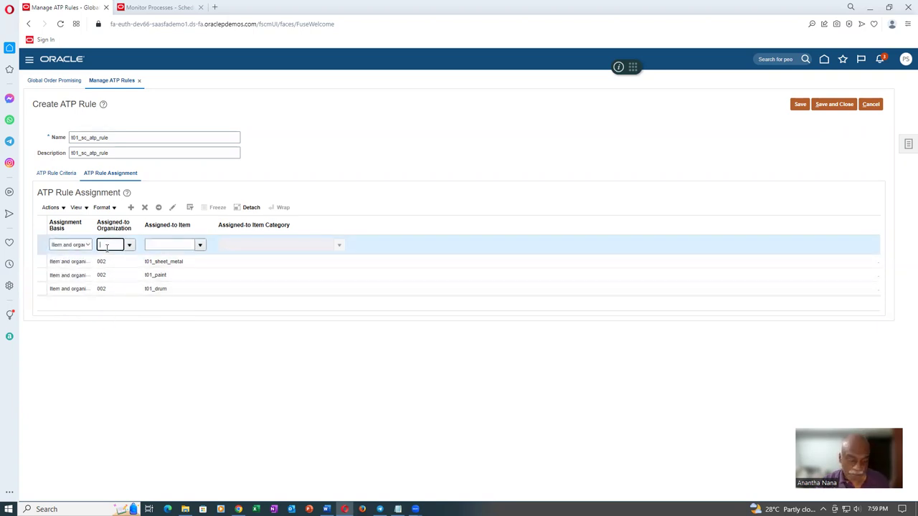
type("002")
key("Tab")
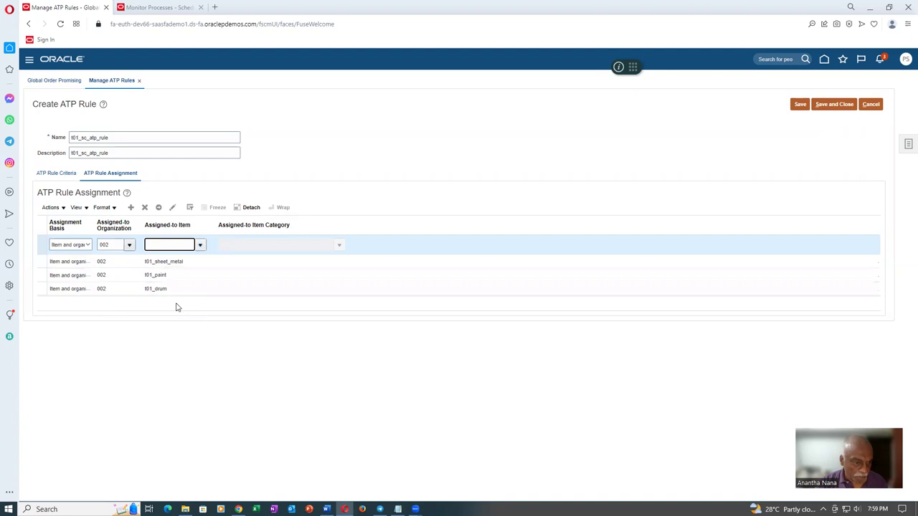
Step: Search for items starting with t01 and assign t01_welding_rod to the fourth assignment row
left_click(201, 245)
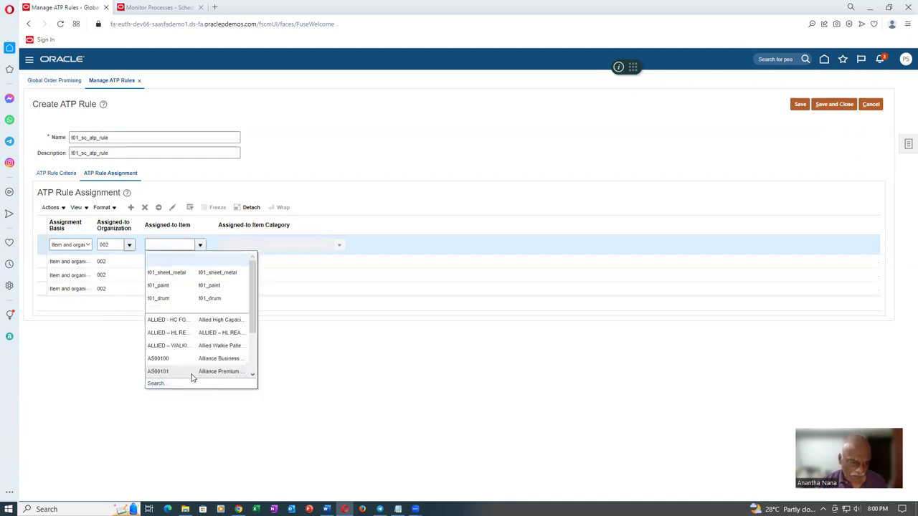
left_click(150, 384)
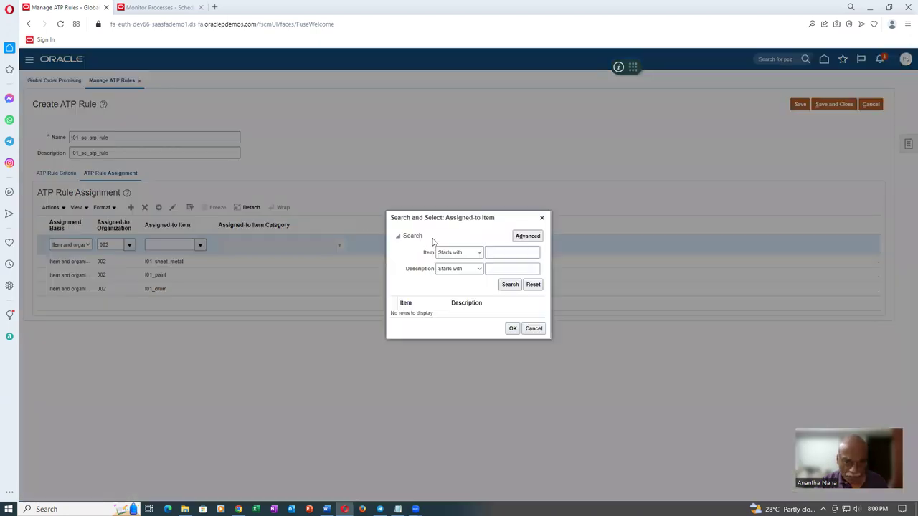
left_click(491, 253)
type("t01")
left_click(510, 285)
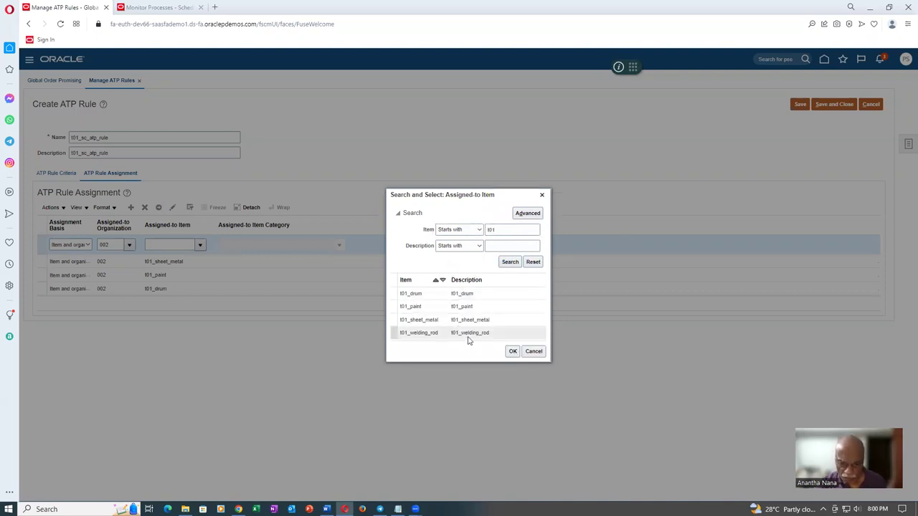
left_click(513, 352)
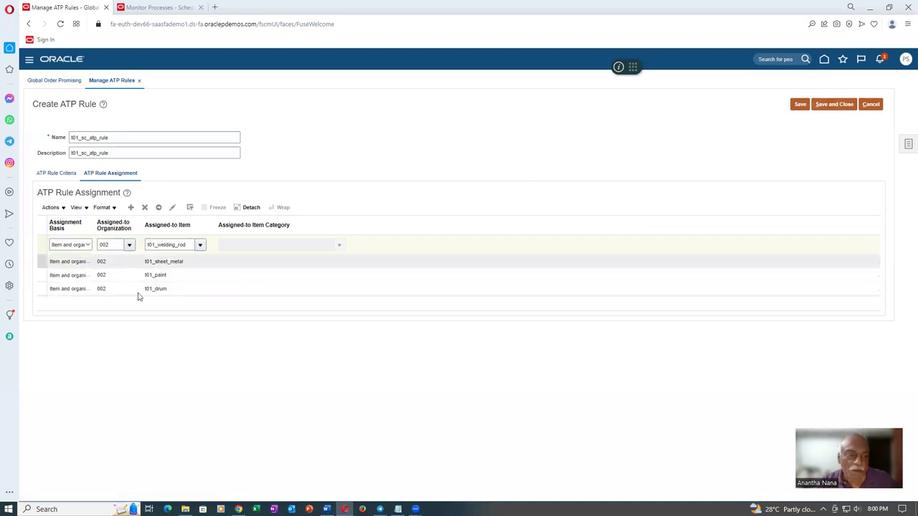
Step: Save and close the ATP rule, and open the Manage Sourcing Rules page
left_click(835, 106)
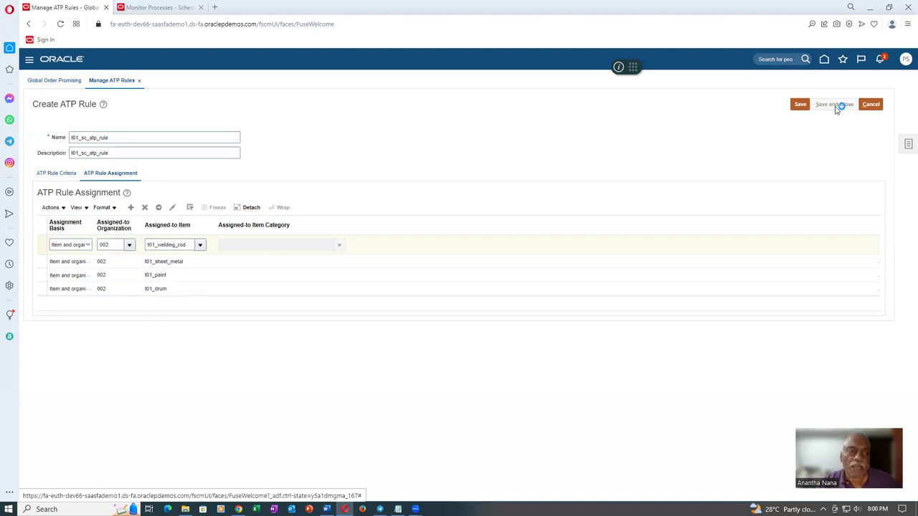
left_click(907, 145)
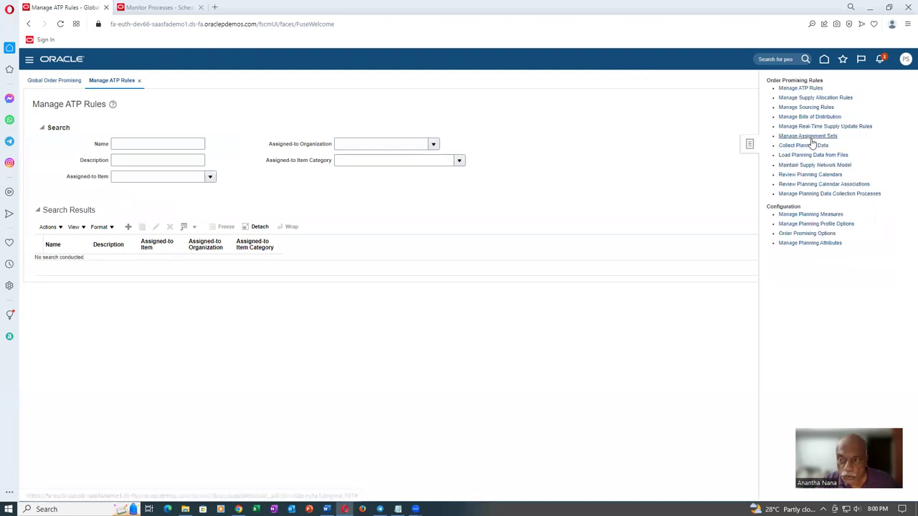
left_click(801, 108)
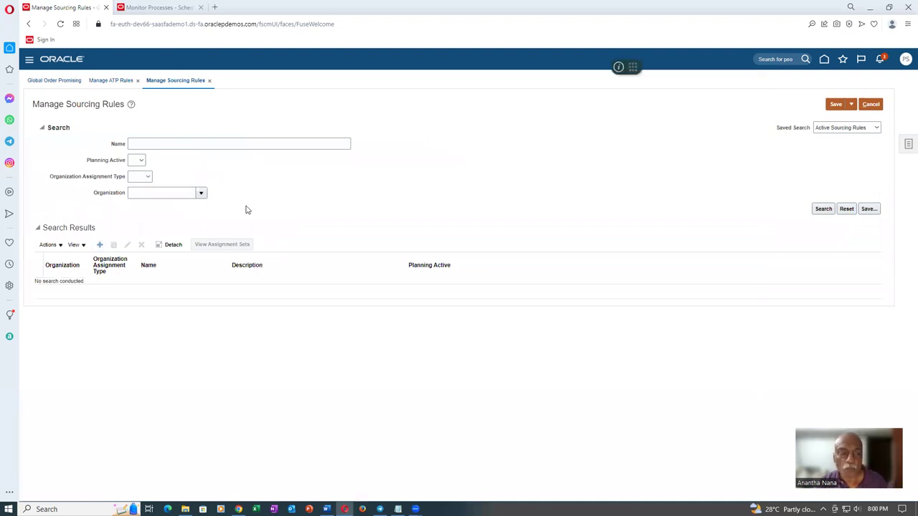
Step: Name the new sourcing rule t01_make_at_002 and copy the same text into its description
left_click(179, 131)
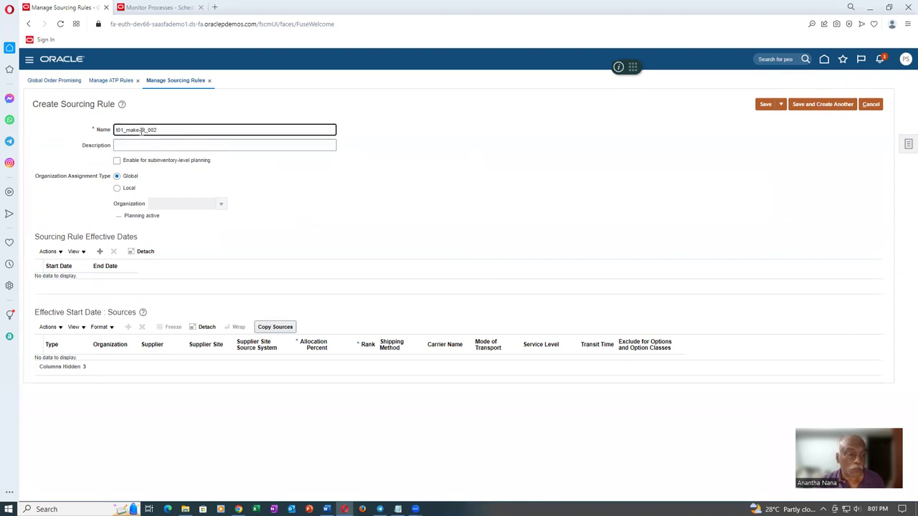
type("_")
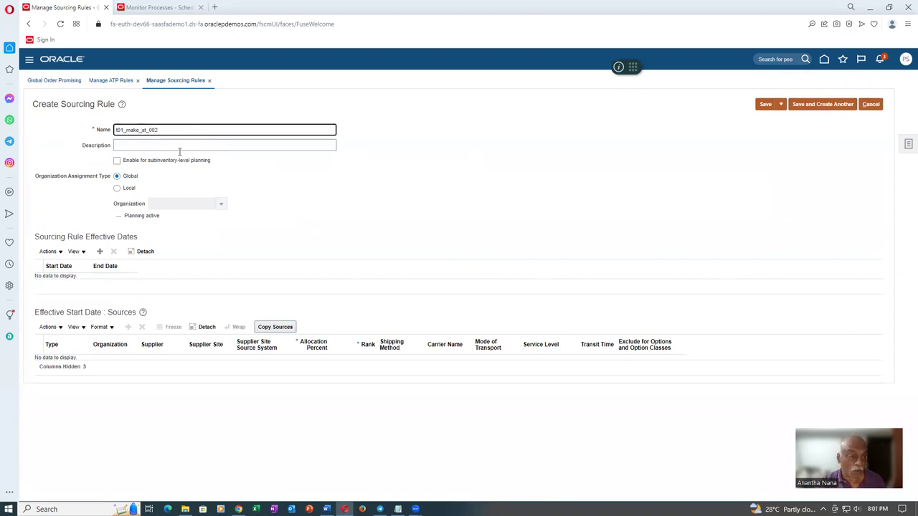
left_click_drag(172, 130, 83, 144)
key("ctrl+c")
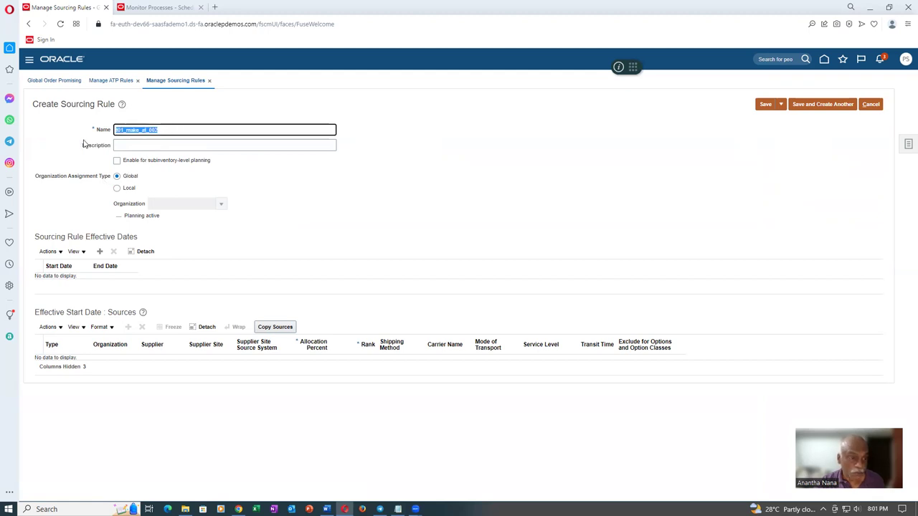
left_click(161, 146)
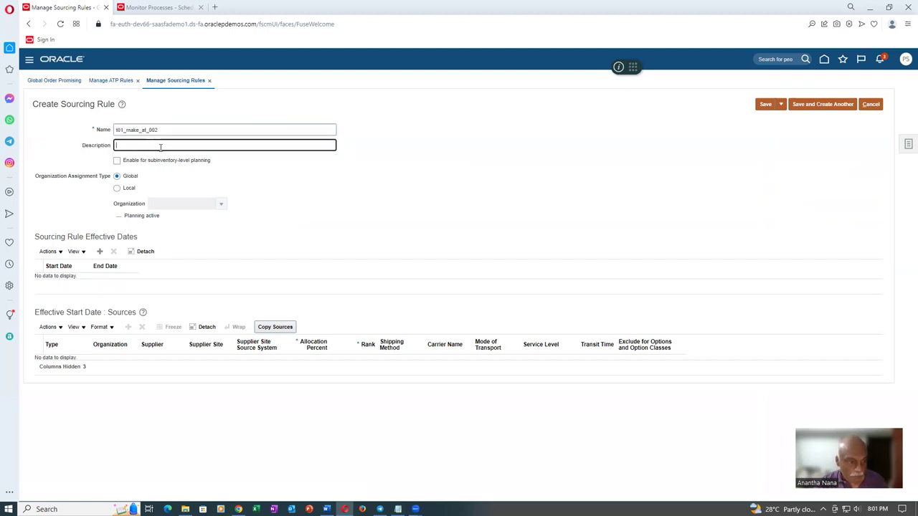
key("ctrl+v")
Step: Set the sourcing rule's organization assignment type to Local for organization 002
left_click(117, 189)
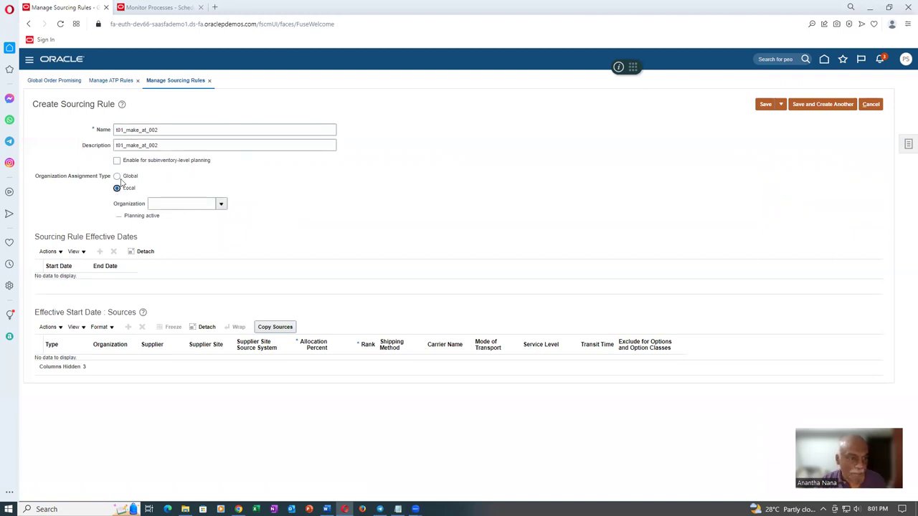
left_click(170, 204)
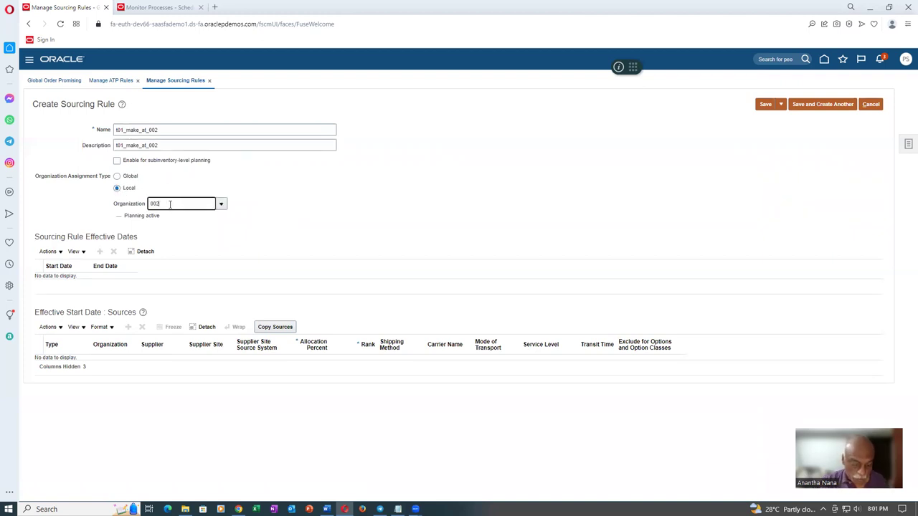
key("Tab")
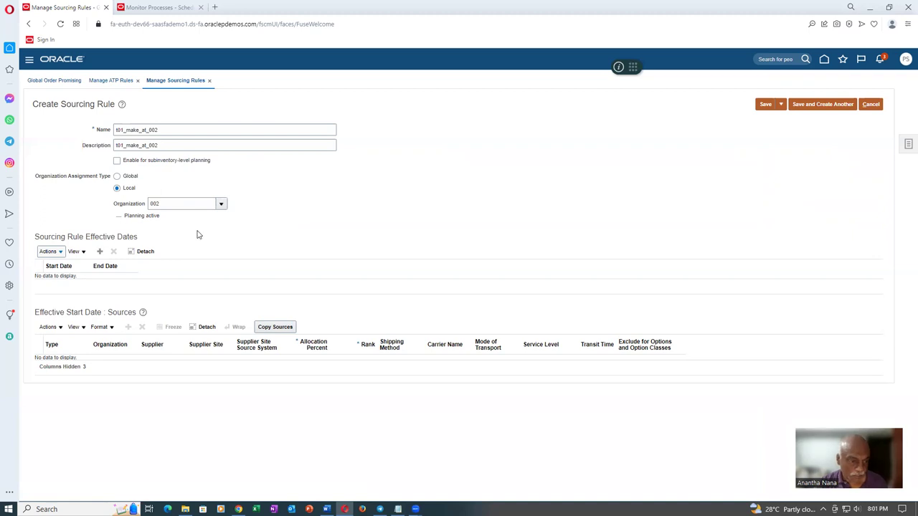
Step: Add an effective date row to the sourcing rule and give it a source row of type Make at
left_click(100, 251)
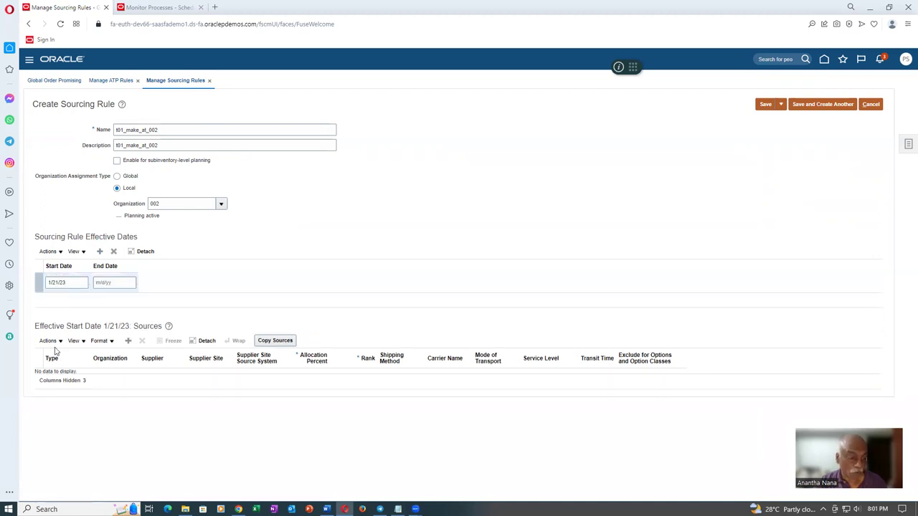
left_click(50, 341)
left_click(54, 356)
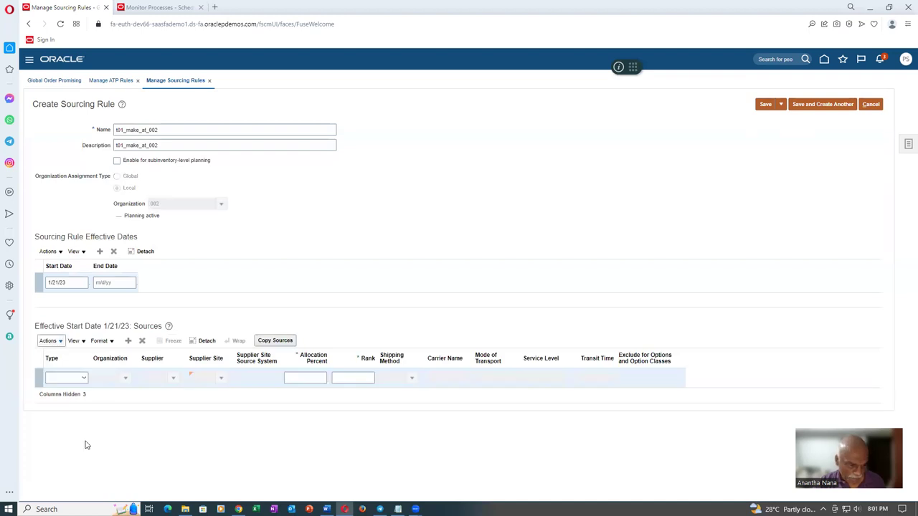
left_click(63, 378)
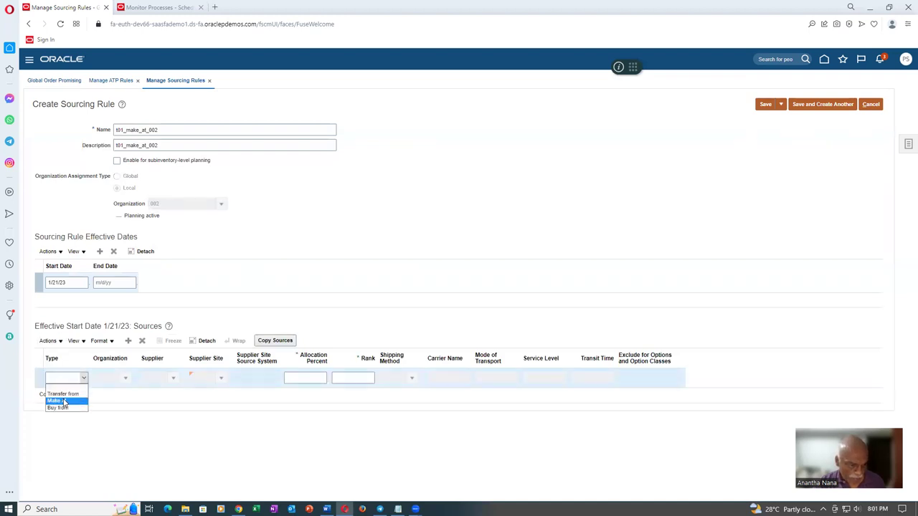
left_click(62, 400)
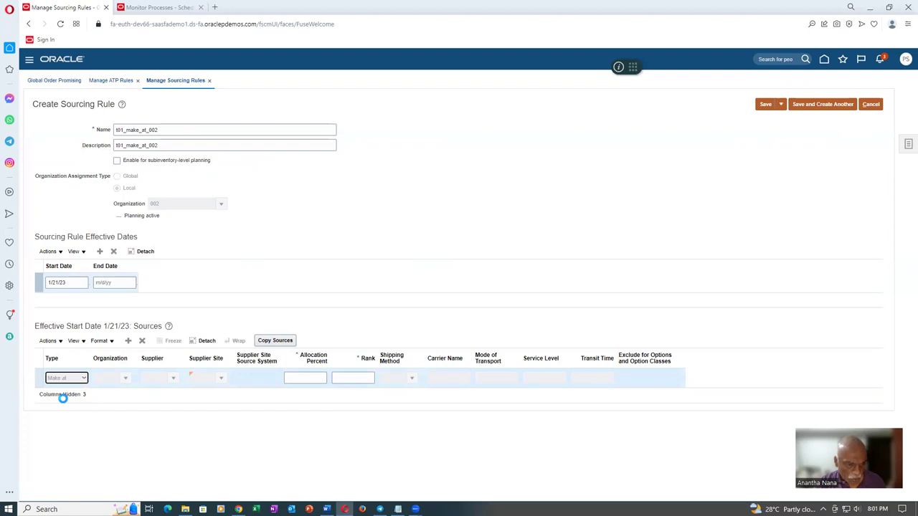
Step: Set the Make at source's allocation percent to 100 and its rank to 1
left_click(305, 378)
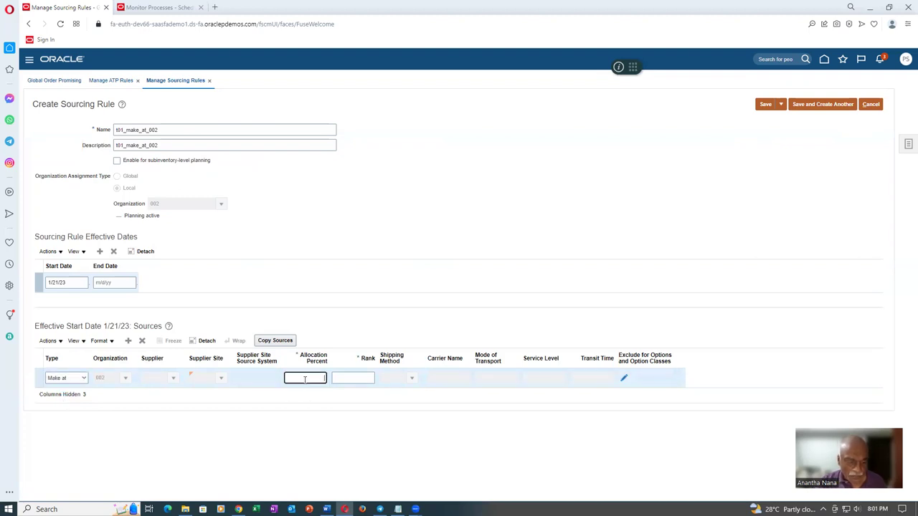
type("100")
key("Tab")
key("Tab")
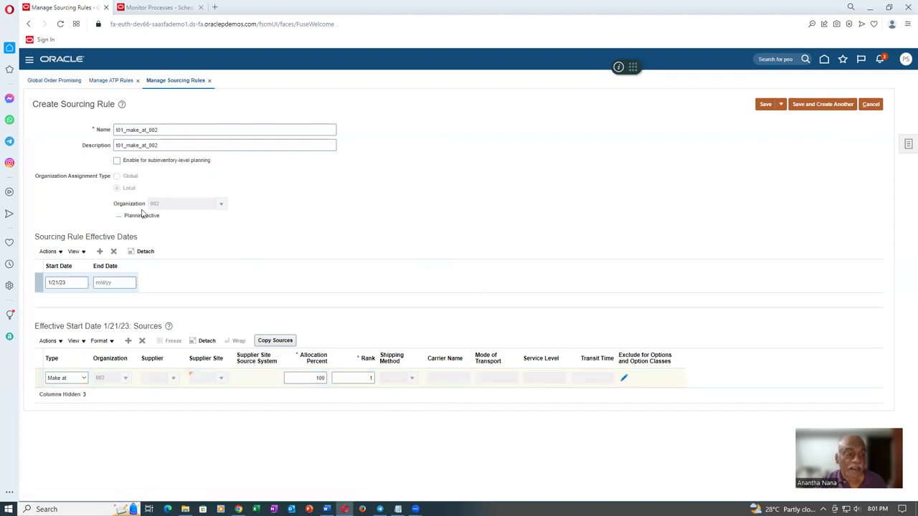
Step: Save and close the t01_make_at_002 sourcing rule and start creating another sourcing rule
left_click(781, 106)
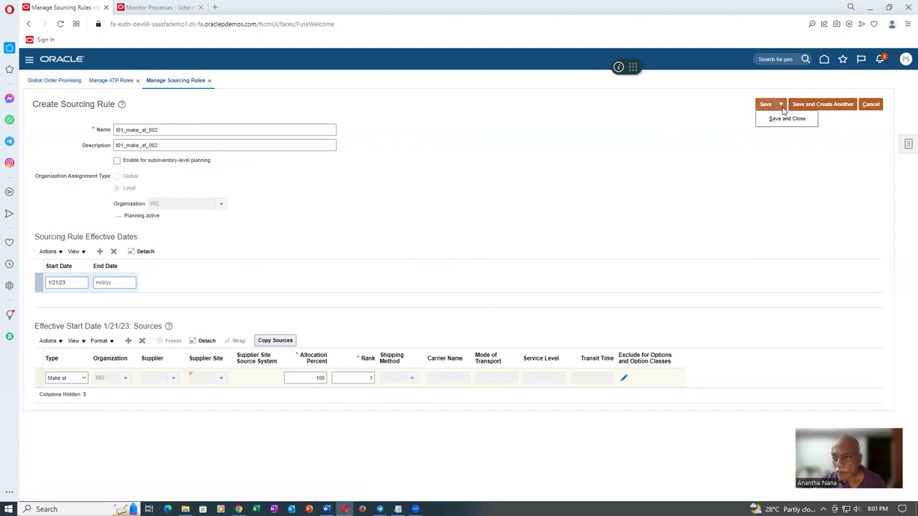
left_click(782, 119)
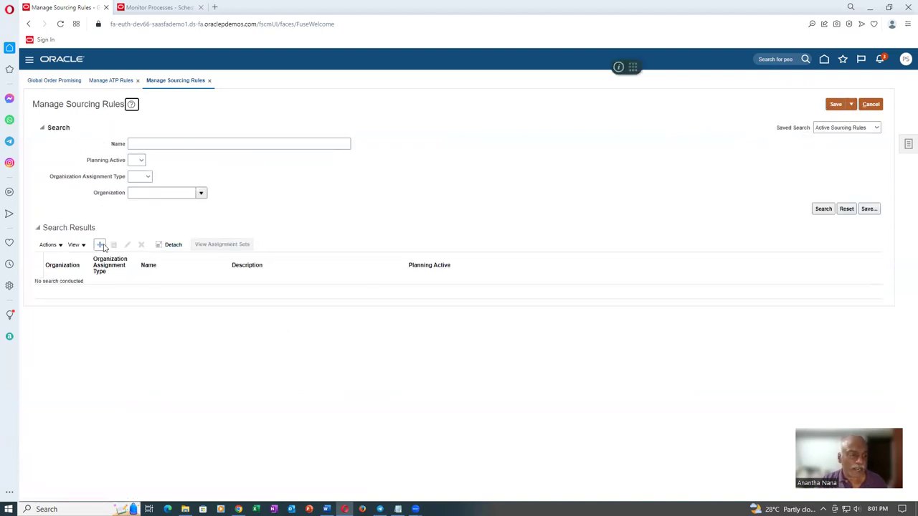
left_click(99, 245)
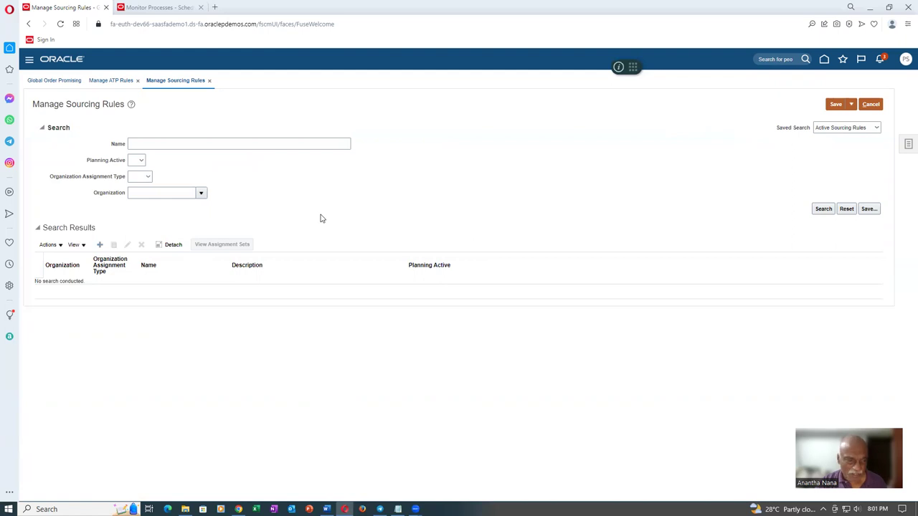
Step: Name the new sourcing rule t01_transfer_to_customer
left_click(134, 132)
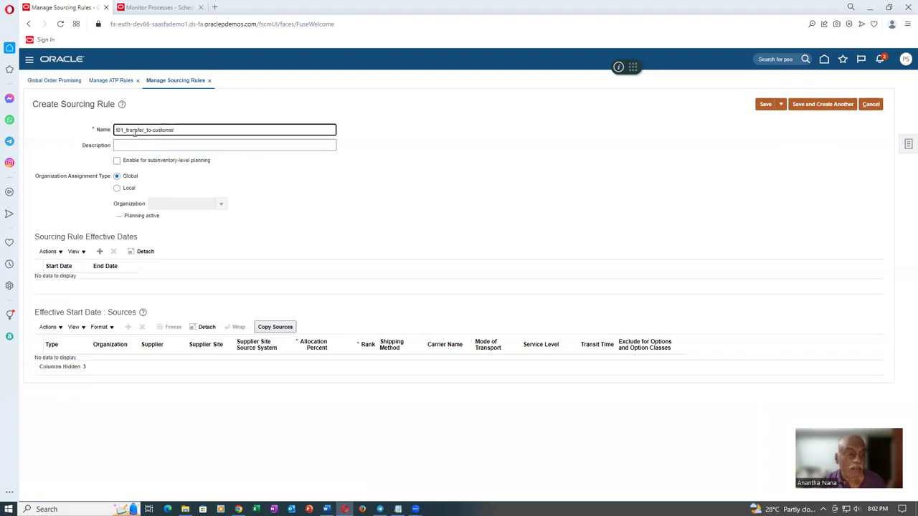
key("Left")
key("Left")
key("Left")
key("Left")
key("Left")
key("Left")
key("Left")
key("Left")
key("BackSpace")
type("_")
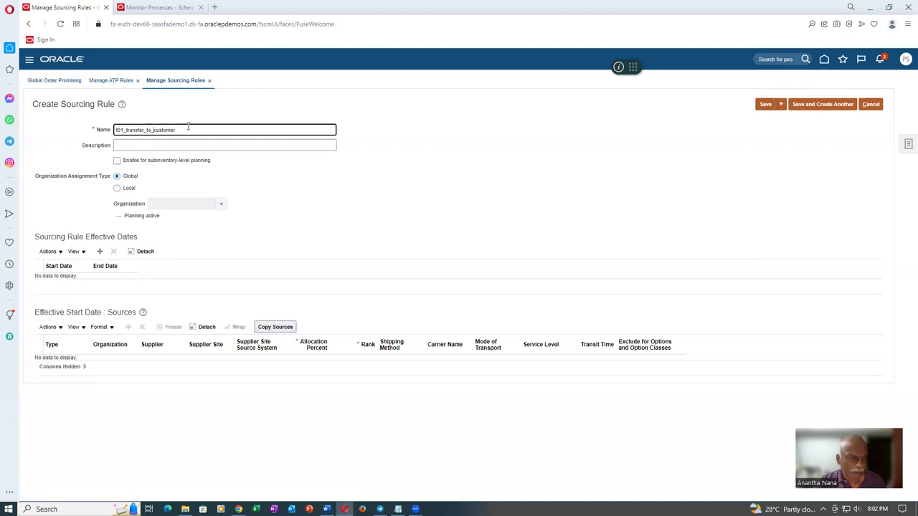
Step: Copy the sourcing rule's name into its description
key("ctrl+a")
key("ctrl+c")
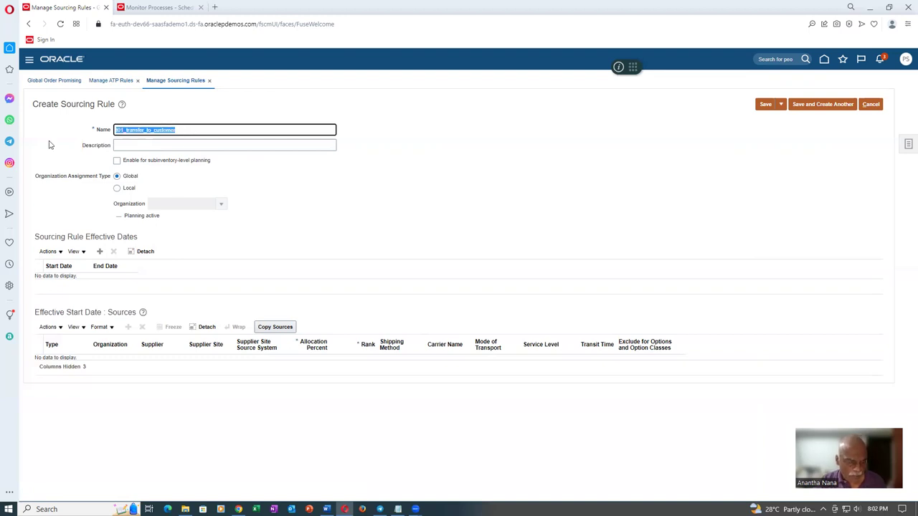
left_click(132, 145)
key("ctrl+v")
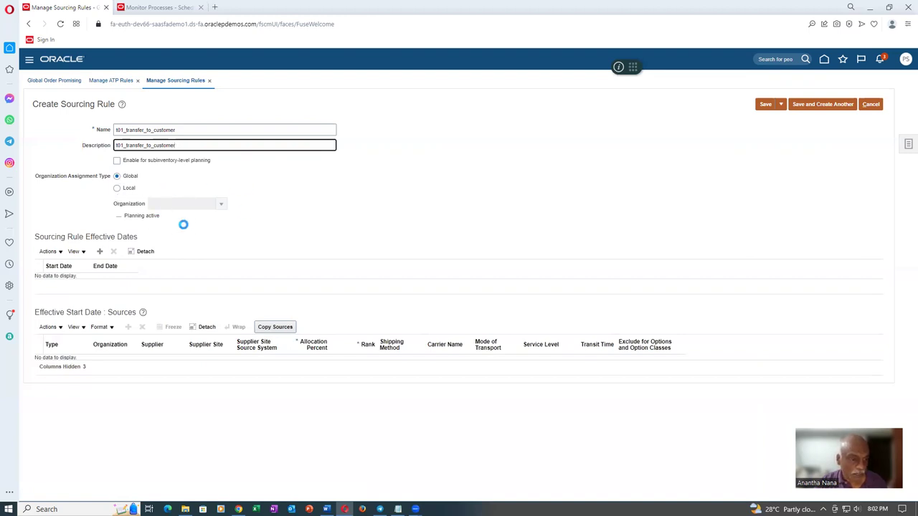
Step: Add an effective date row to the sourcing rule and give it a Transfer from source for organization 002
left_click(100, 252)
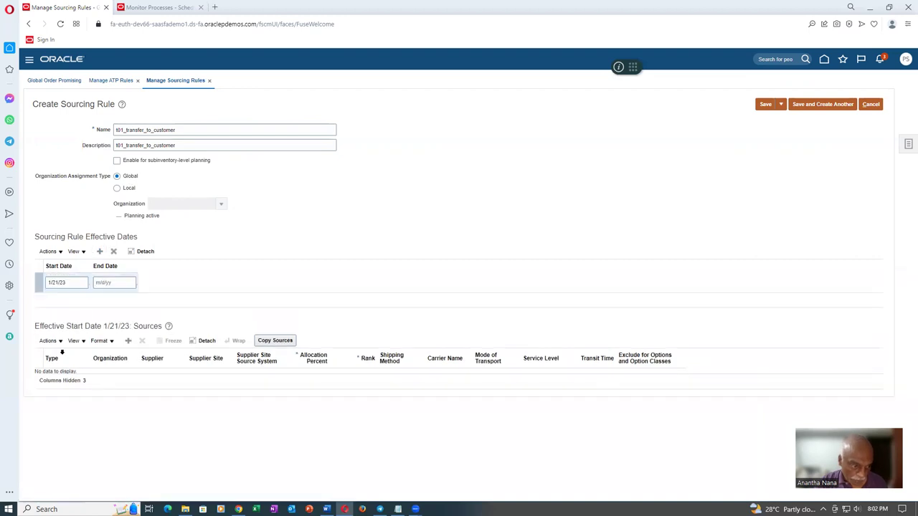
left_click(49, 341)
left_click(58, 354)
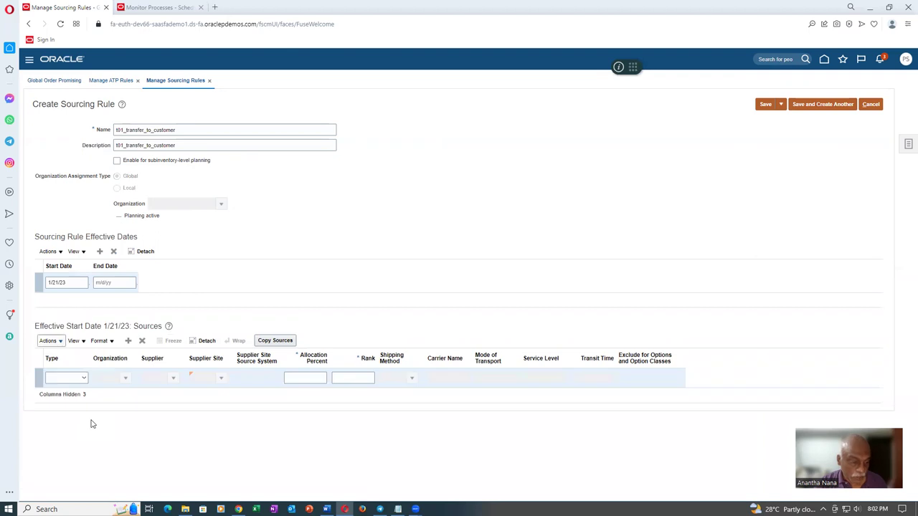
left_click(63, 378)
left_click(62, 395)
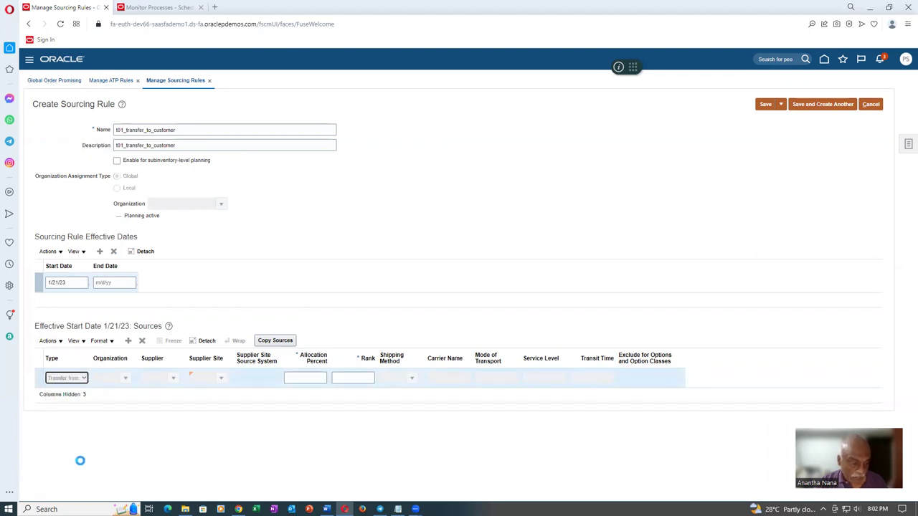
left_click(103, 381)
type("002")
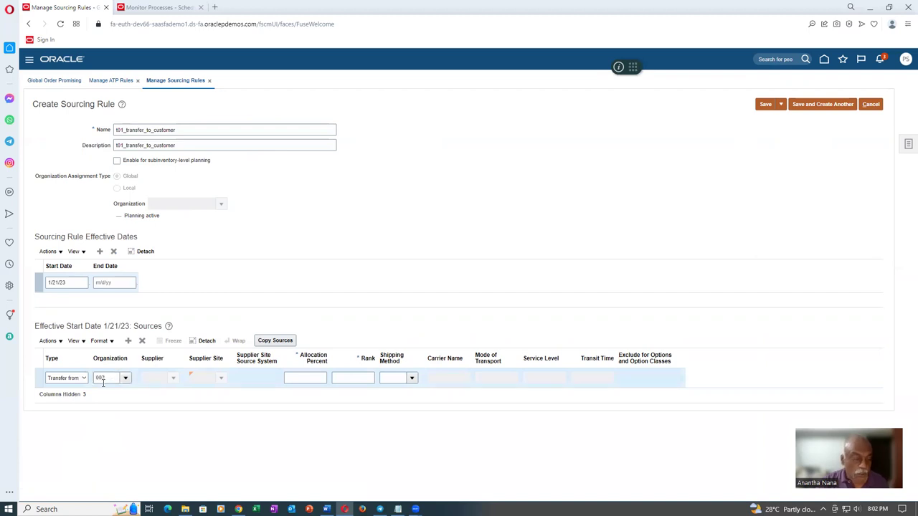
Step: Set the Transfer from source's allocation percent to 100 and rank to 1, and save and close the sourcing rule
left_click(308, 377)
type("100")
key("Tab")
type("1")
key("Tab")
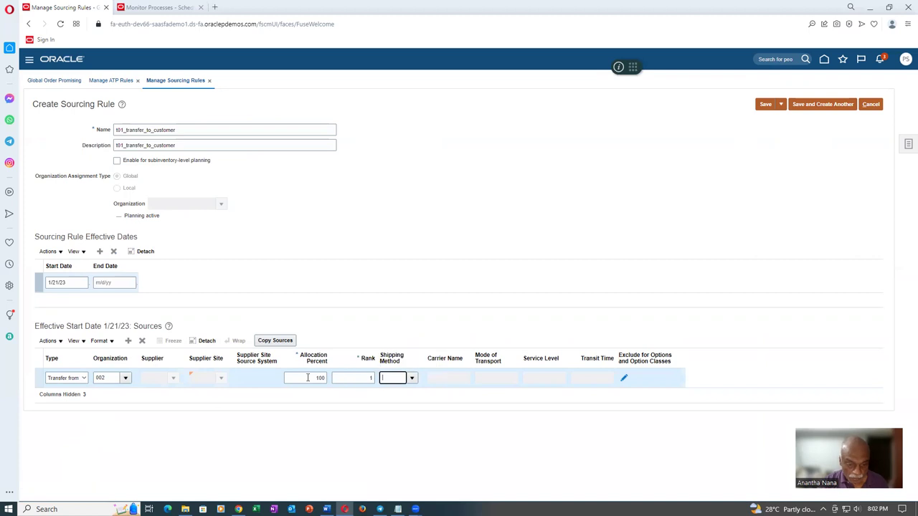
left_click(781, 105)
left_click(786, 119)
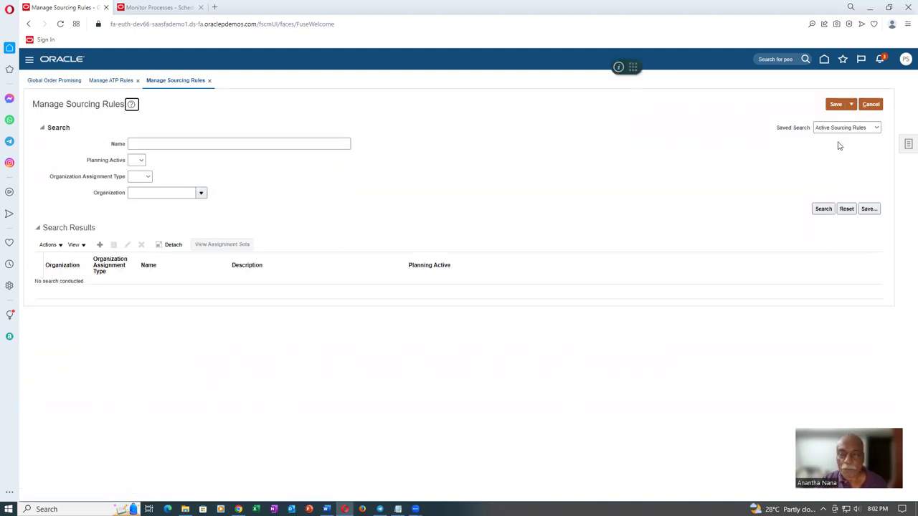
Step: Create an assignment set named t01_assign_set in the Planning Catalog and save it
left_click(907, 146)
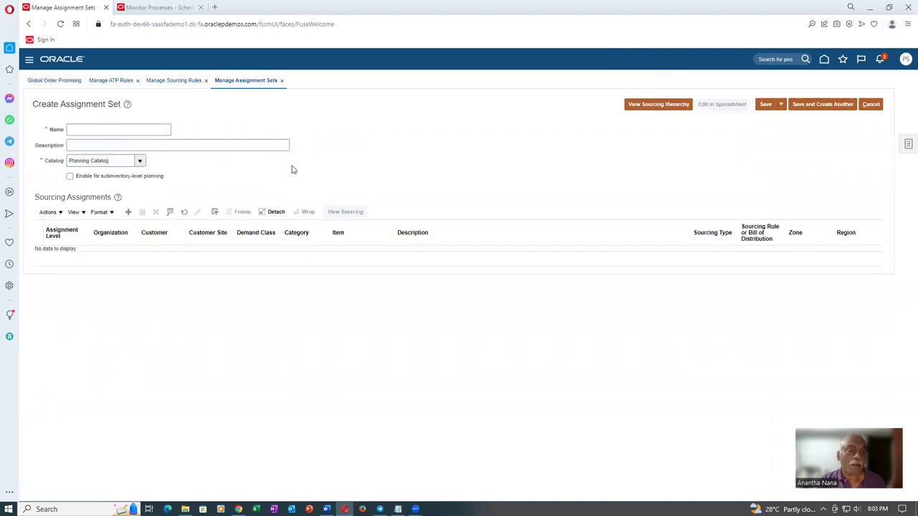
left_click(147, 130)
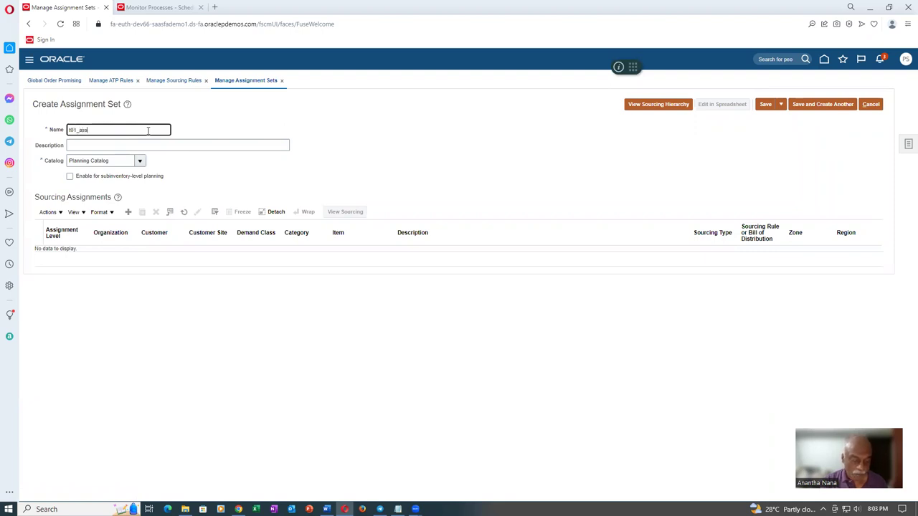
type("t01_assign_set")
left_click(765, 104)
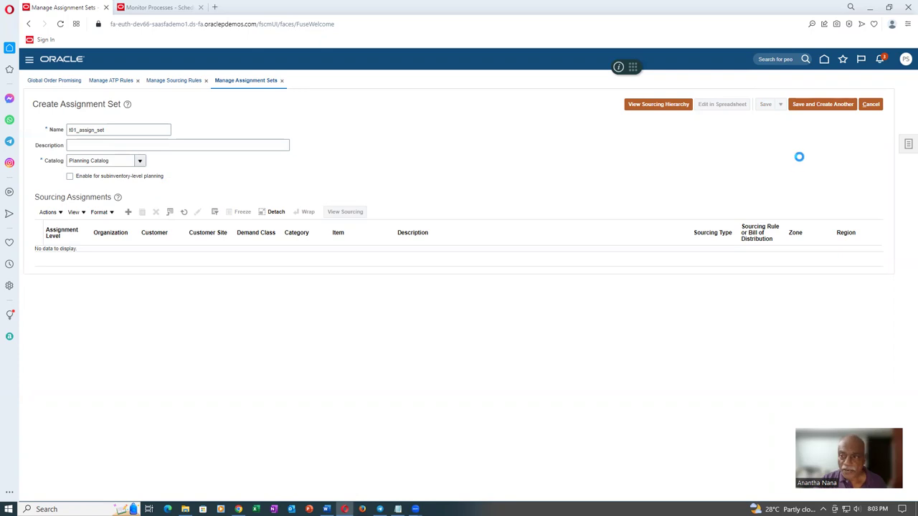
Step: Add a sourcing assignment at the Item and organization level for organization 002 and item t01_drum
left_click(127, 218)
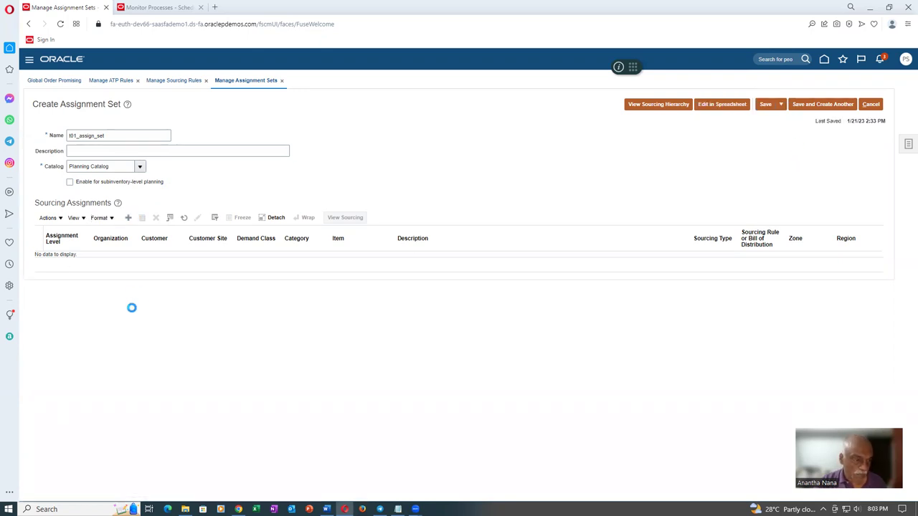
left_click(74, 263)
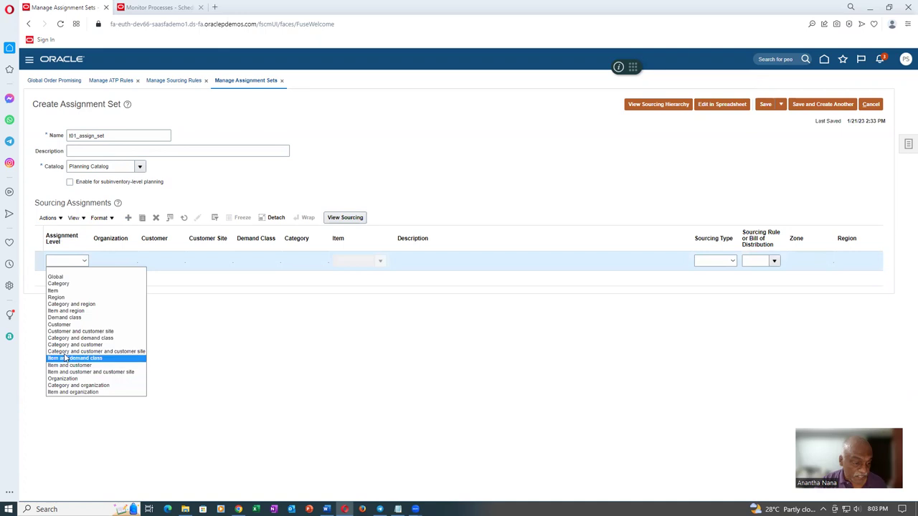
left_click(74, 393)
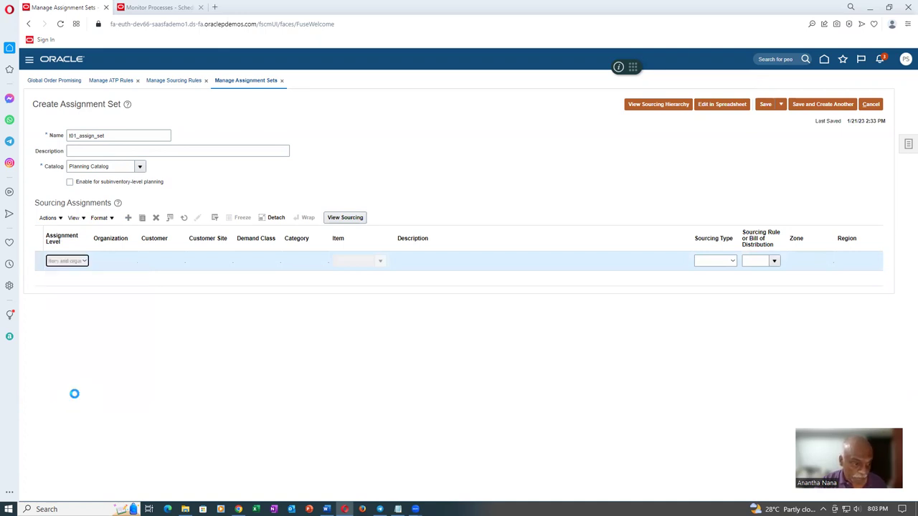
left_click(111, 261)
type("002")
key("Tab")
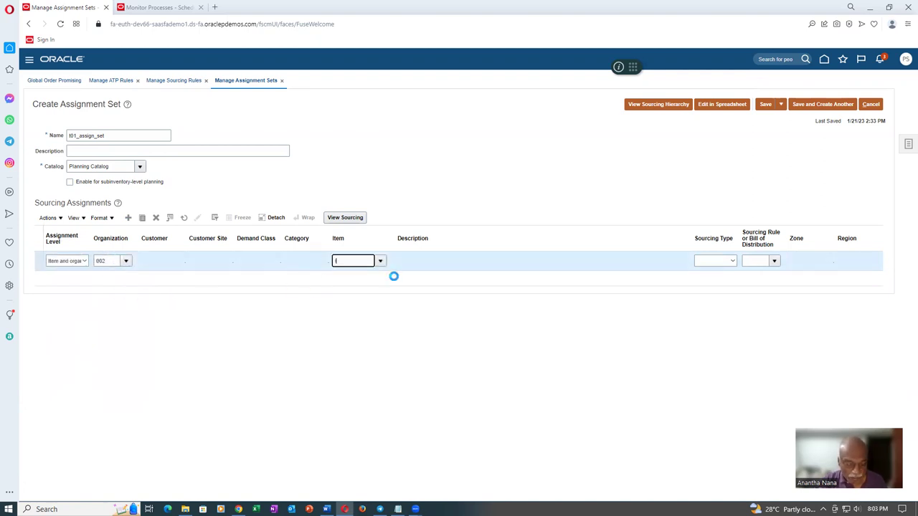
type("t01_dr")
key("Tab")
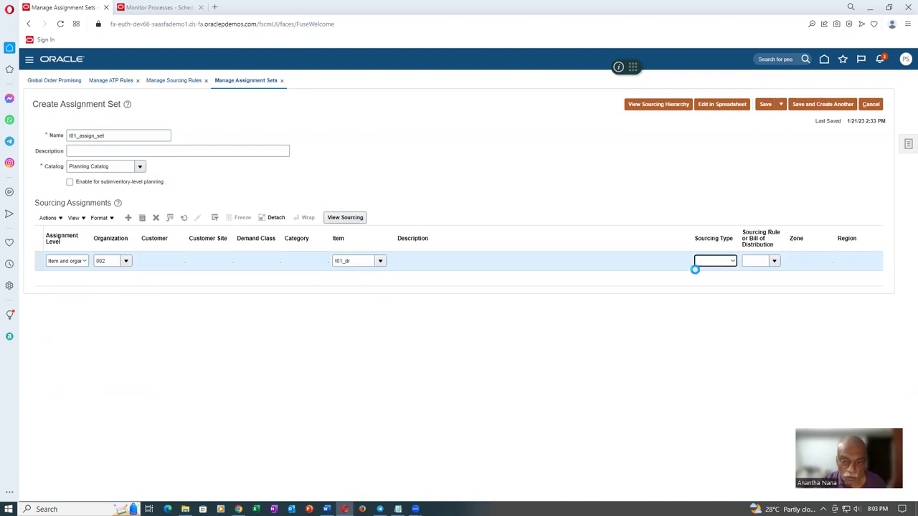
Step: Set the Item and organization assignment's sourcing type to Sourcing rule and assign it the t01_make_at_002 rule
left_click(719, 262)
left_click(713, 277)
left_click(755, 262)
type("t01")
key("Tab")
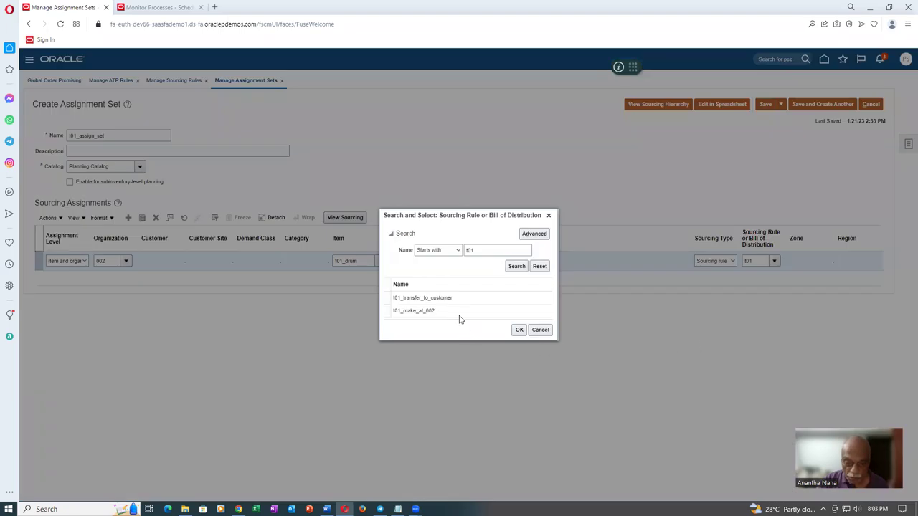
left_click(464, 316)
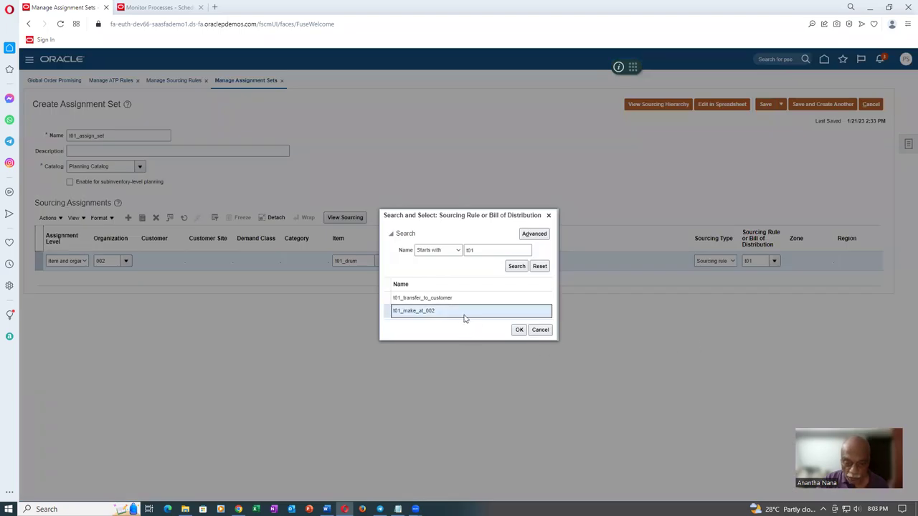
left_click(519, 330)
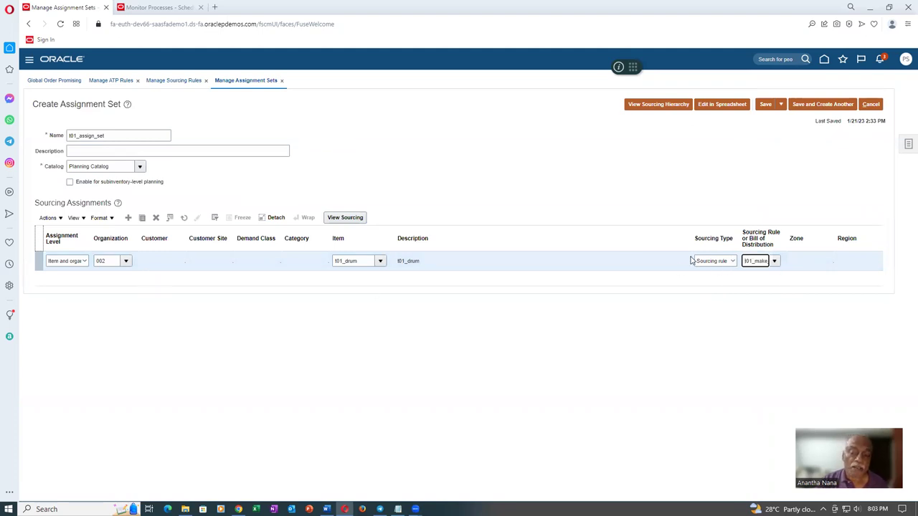
Step: Add a second sourcing assignment at the Item level for item t01_drum
left_click(130, 218)
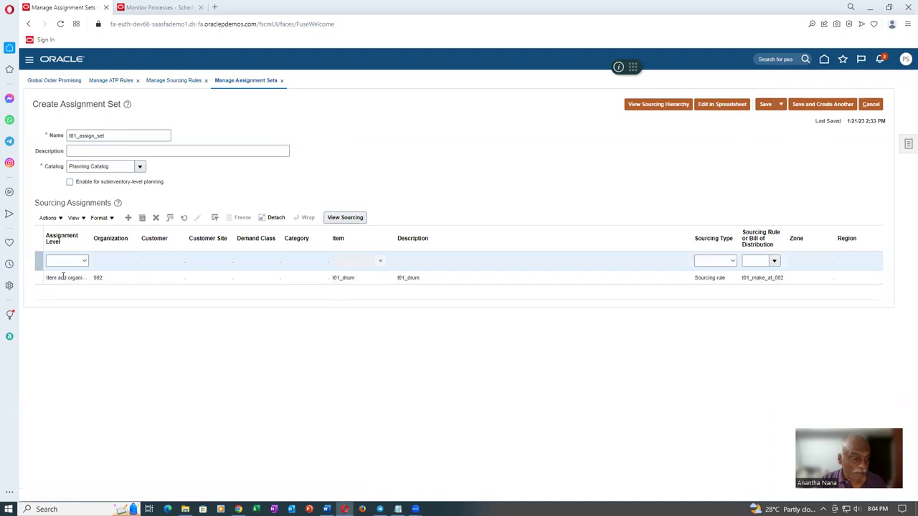
left_click(69, 263)
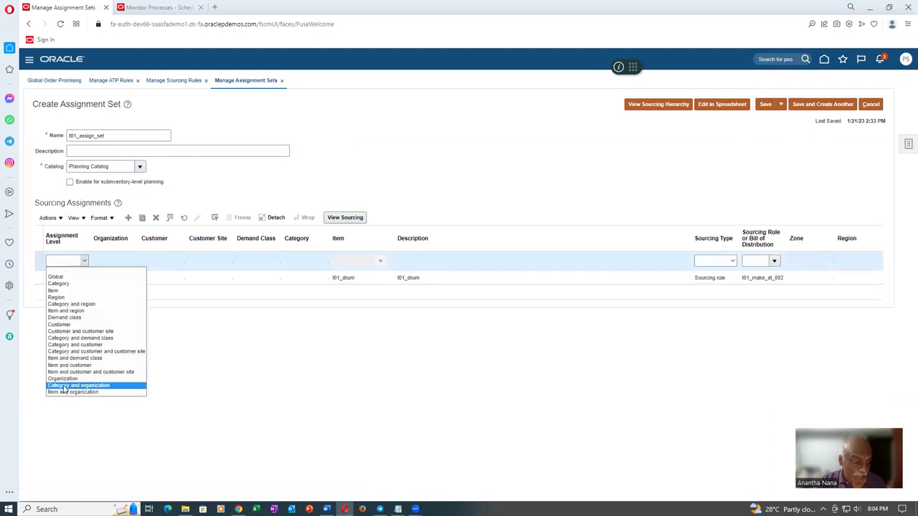
left_click(60, 292)
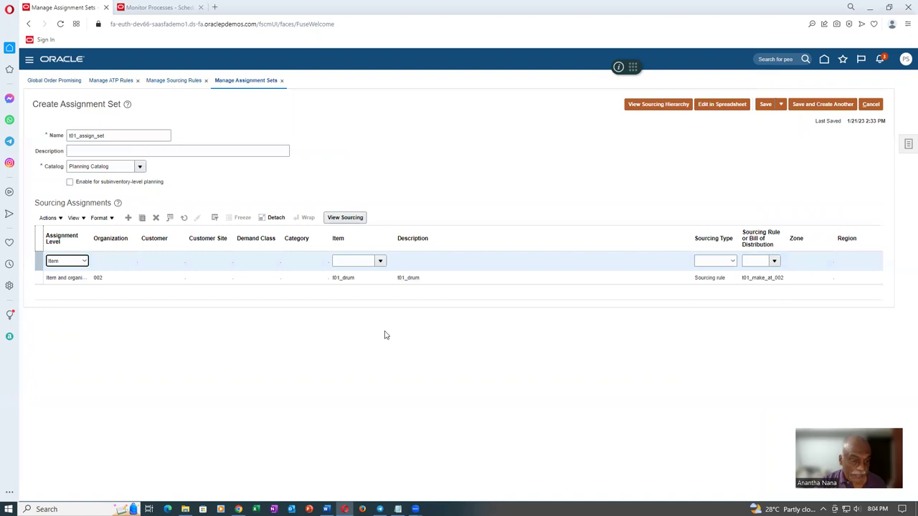
left_click(349, 262)
type("t01")
key("Tab")
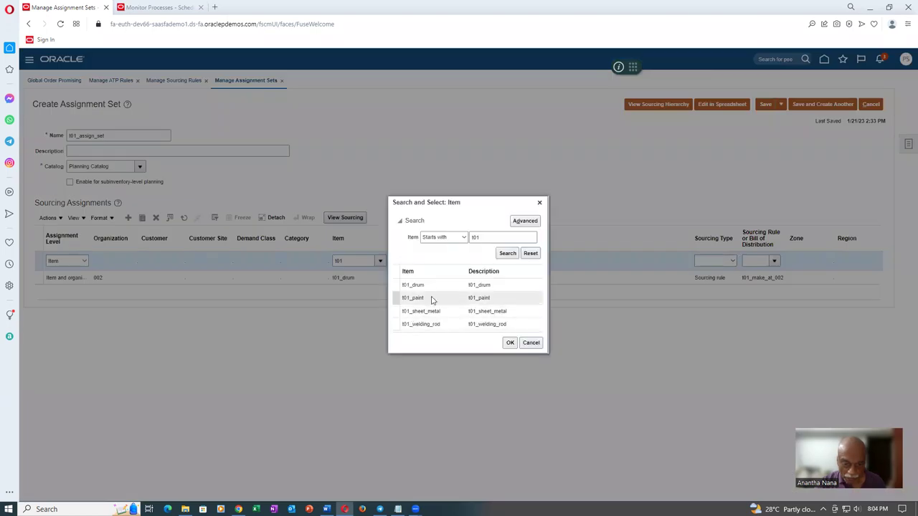
left_click(403, 287)
left_click(510, 343)
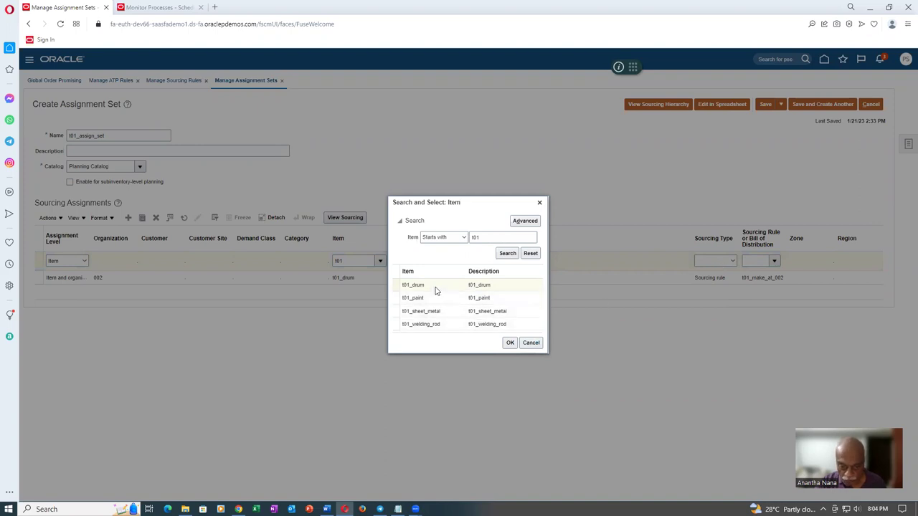
left_click(509, 343)
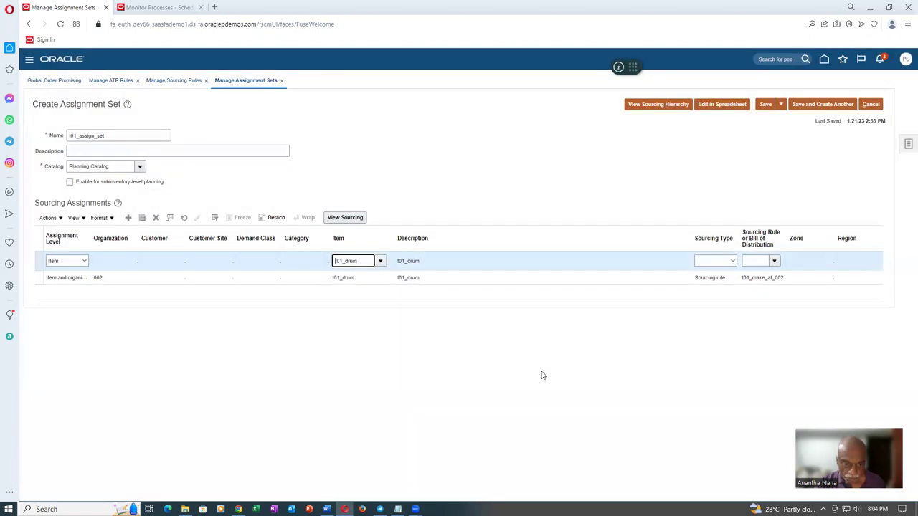
Step: Set the Item-level assignment's sourcing type to Sourcing rule and assign it the t01_transfer_to_customer rule
left_click(719, 262)
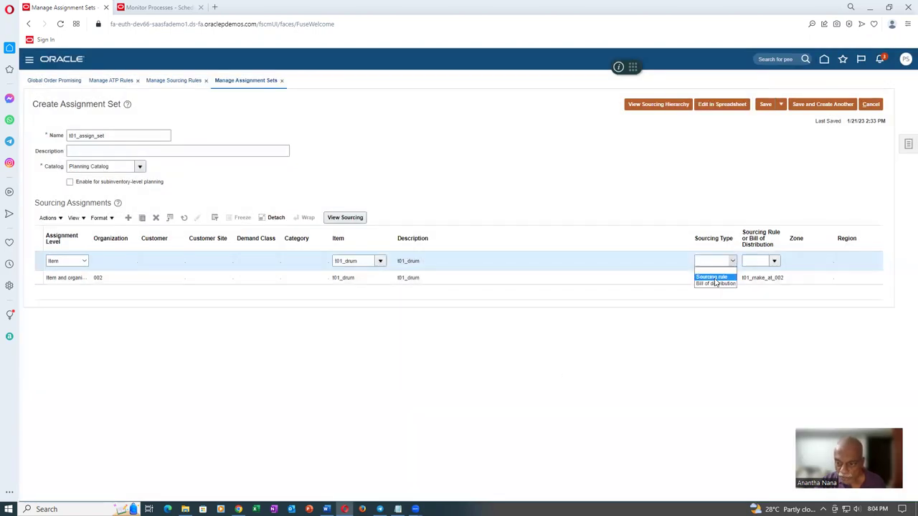
left_click(711, 277)
left_click(762, 261)
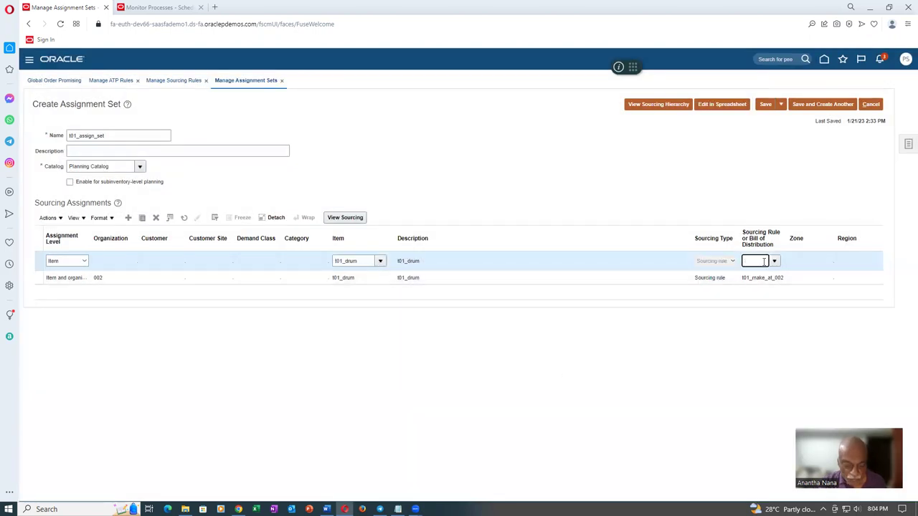
type("t")
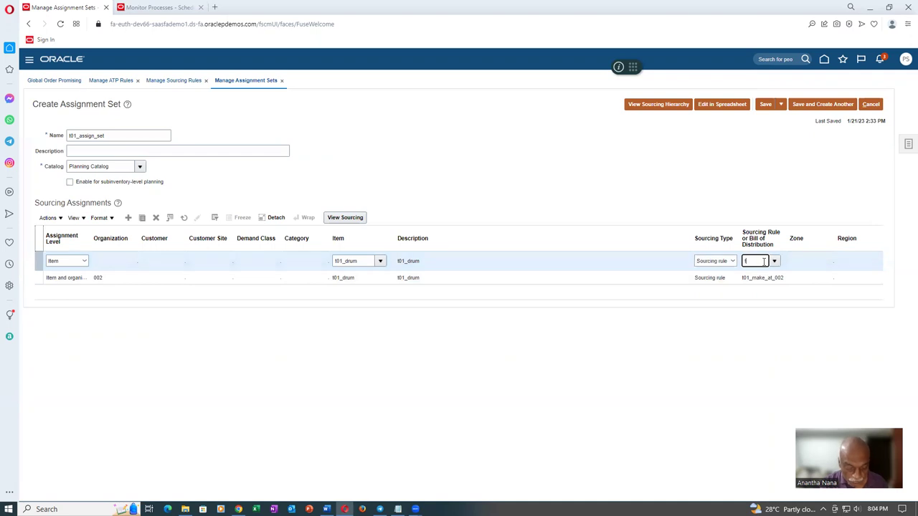
type("01")
key("Tab")
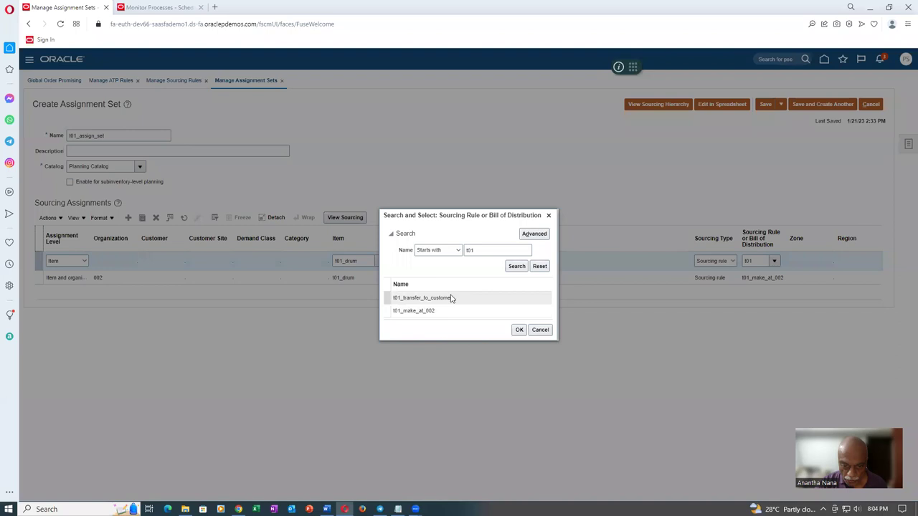
left_click(452, 297)
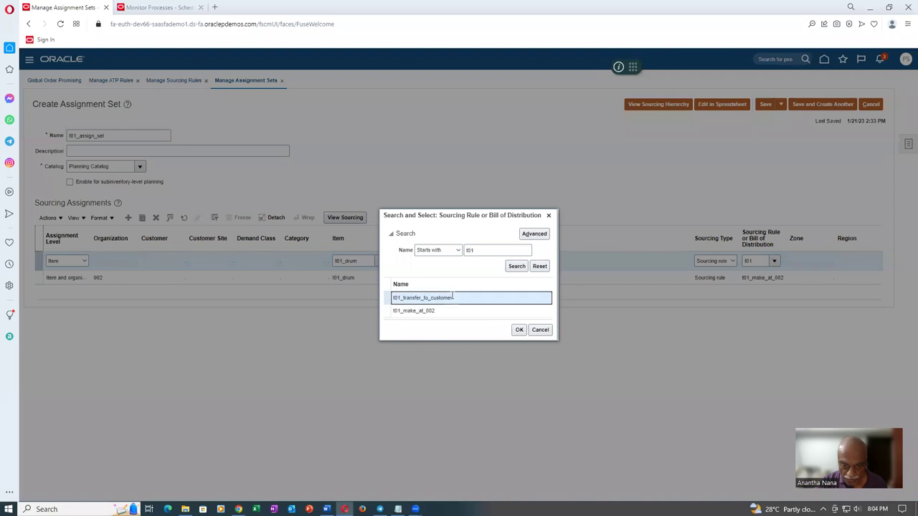
left_click(519, 330)
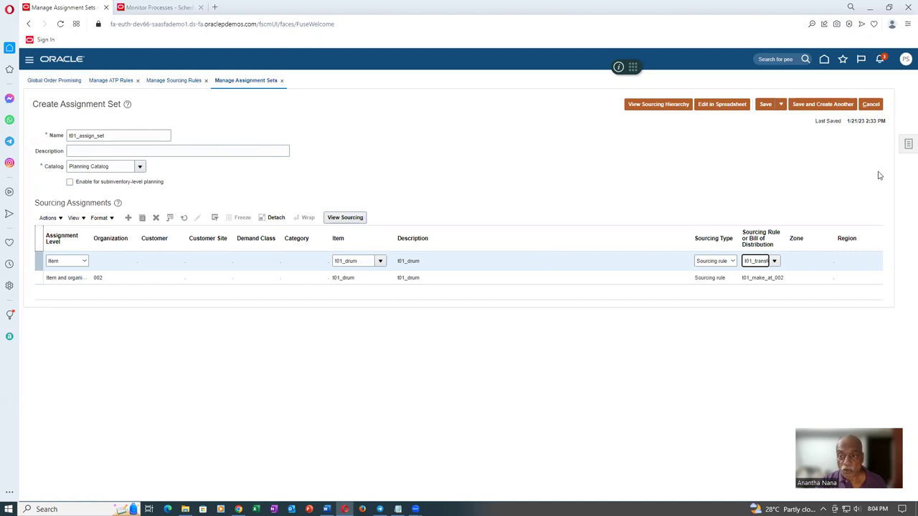
Step: Save and close the t01_assign_set assignment set and leave Manage Assignment Sets
left_click(780, 106)
left_click(782, 117)
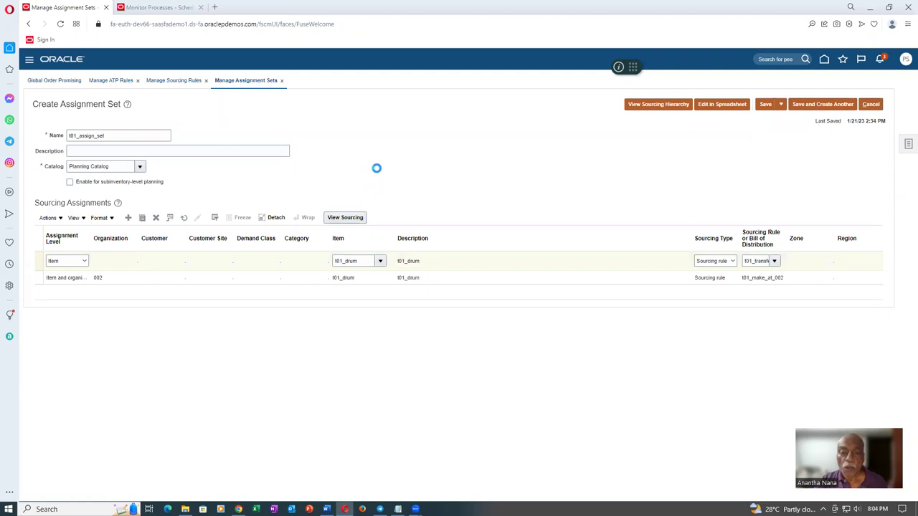
left_click(867, 105)
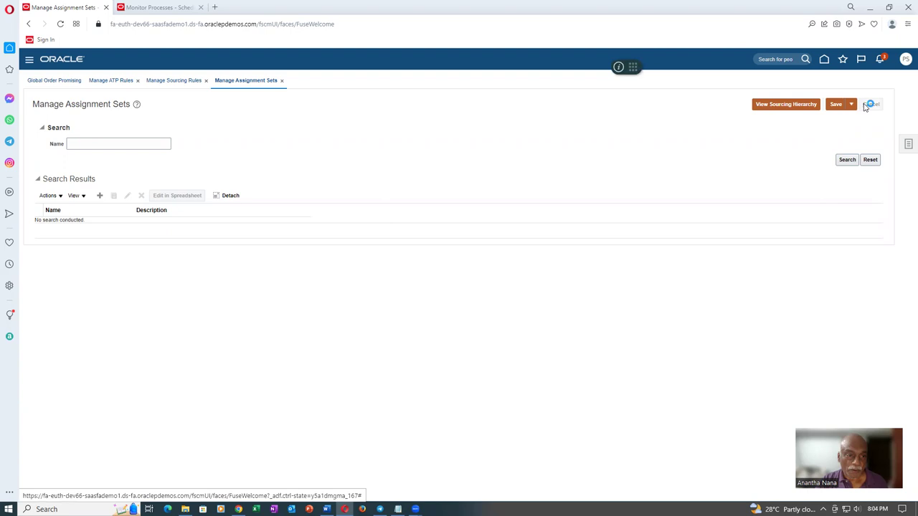
Step: In Setup and Maintenance, search for man%admin%profile% and open the Manage Administrator Profile Values task
left_click(906, 60)
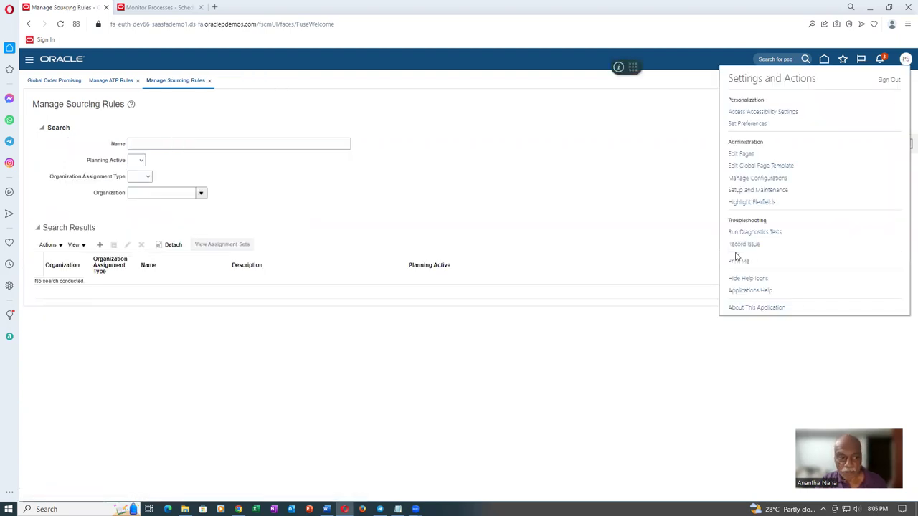
left_click(756, 190)
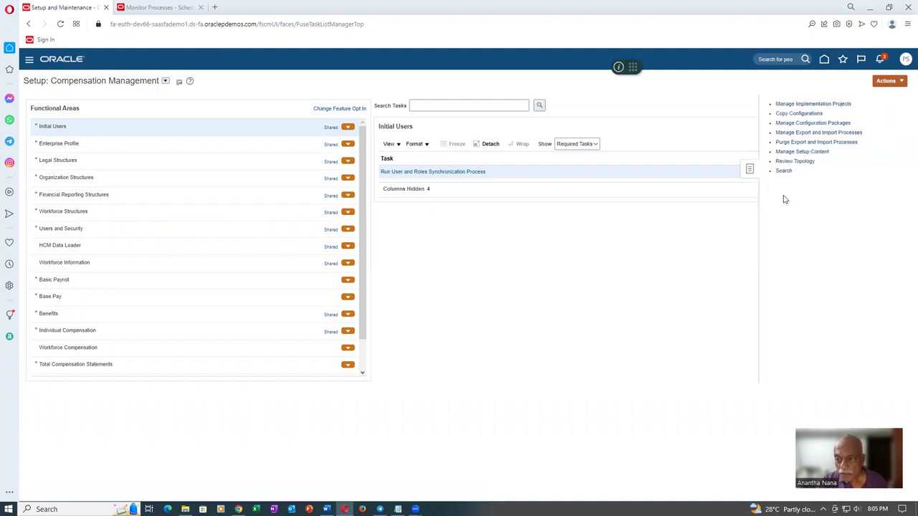
left_click(784, 171)
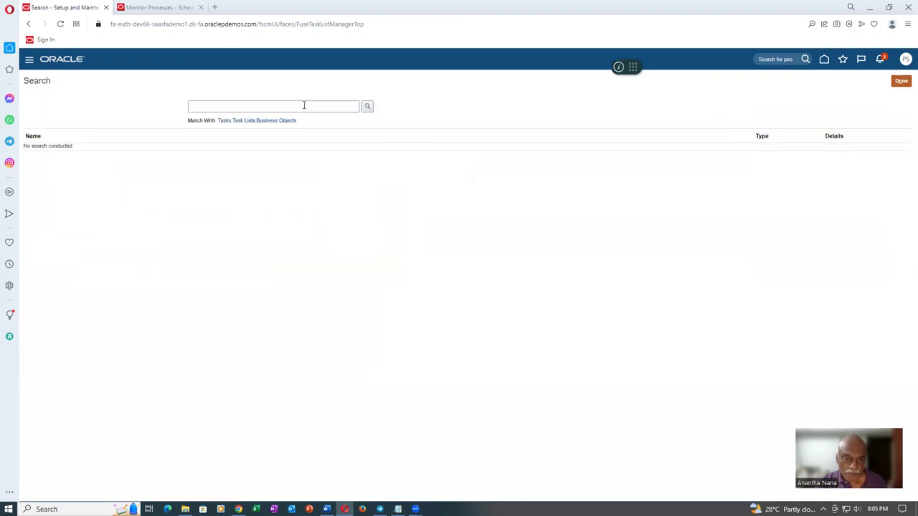
left_click(304, 108)
type("man%admin%profile%")
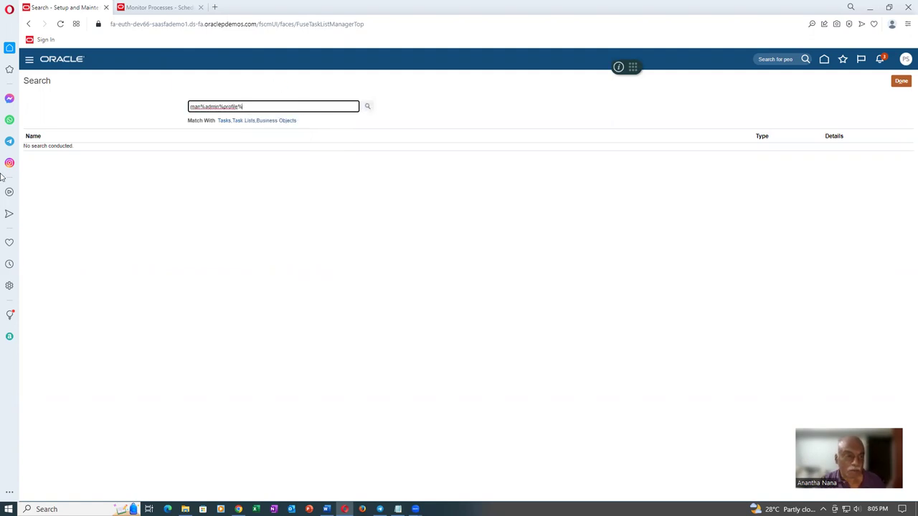
key("Return")
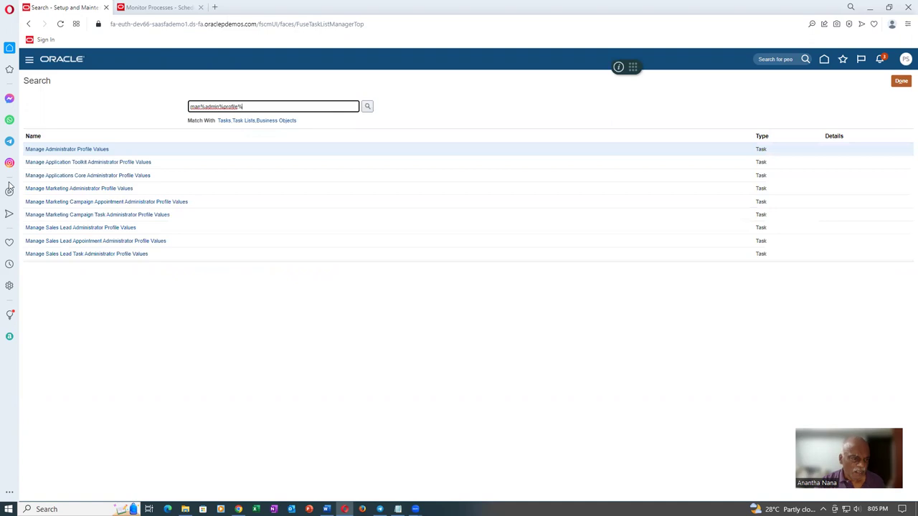
left_click(54, 149)
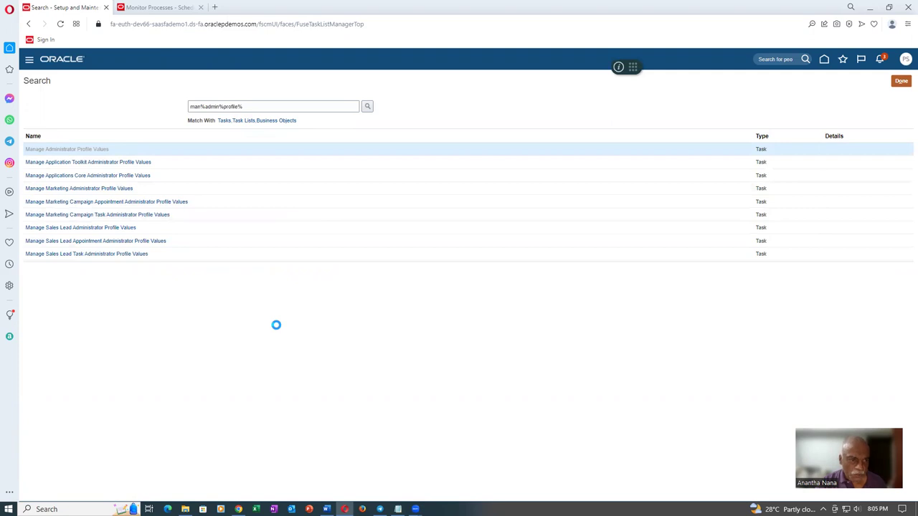
Step: Find the profile option with code MSP%DEF%, set its Site-level value to t01_assign_set, then save and close
left_click(123, 113)
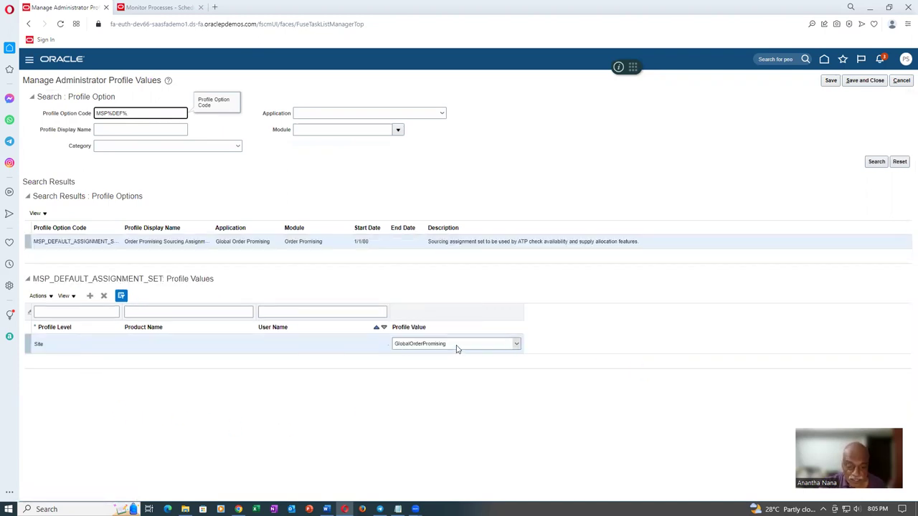
left_click(456, 347)
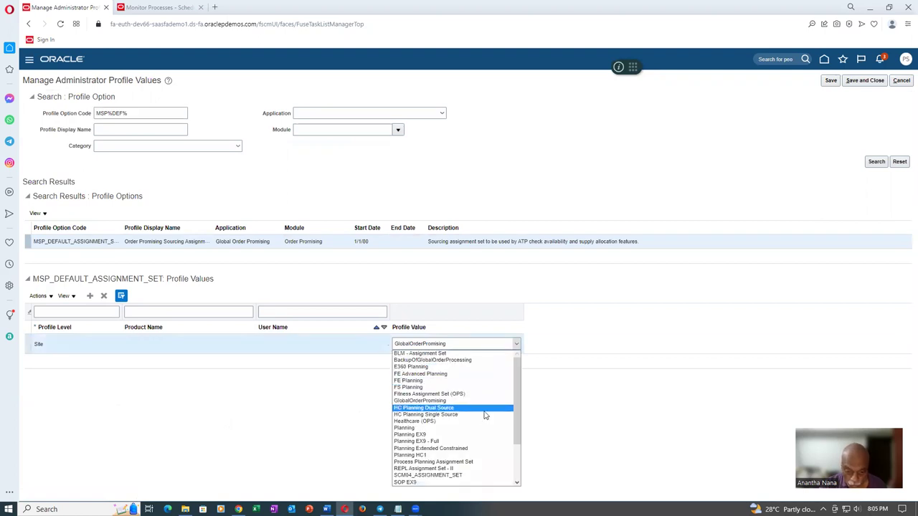
left_click_drag(514, 429, 521, 486)
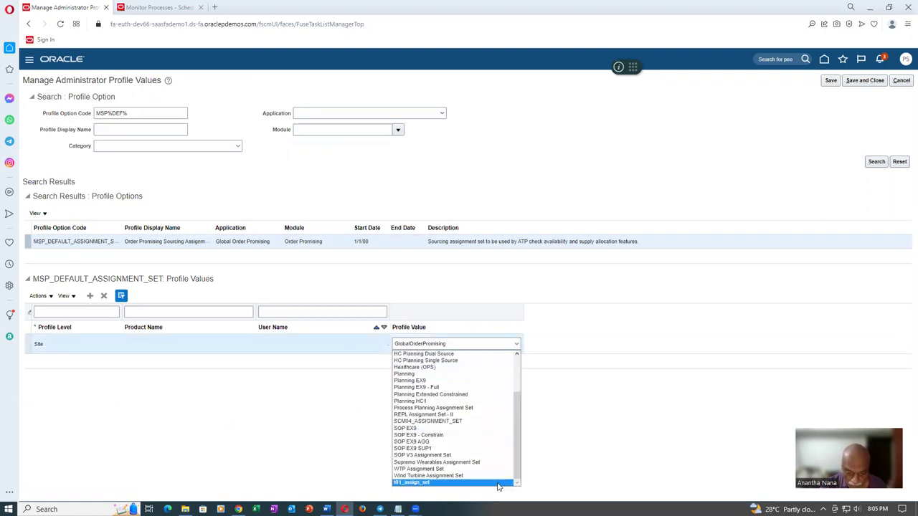
left_click(498, 485)
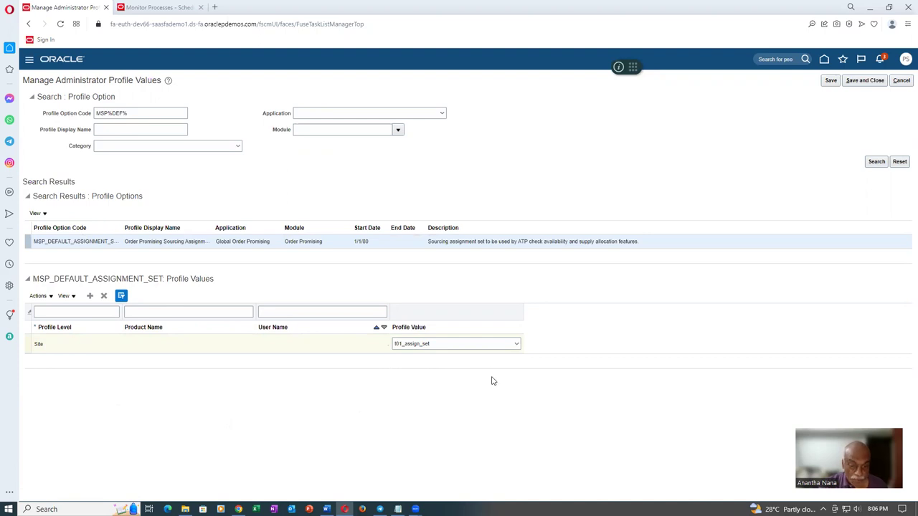
left_click(874, 81)
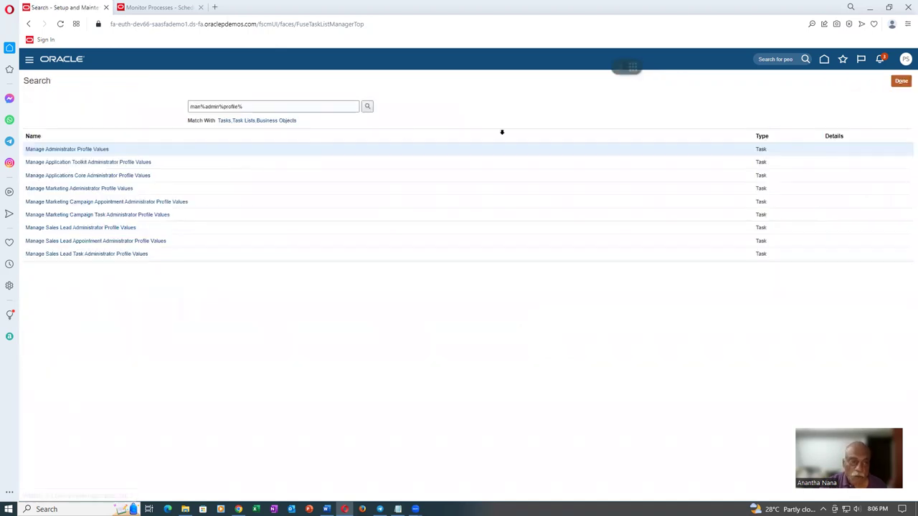
Step: Refresh the scheduled processes list to check the process statuses, and return to the setup search page
left_click(178, 10)
left_click(355, 228)
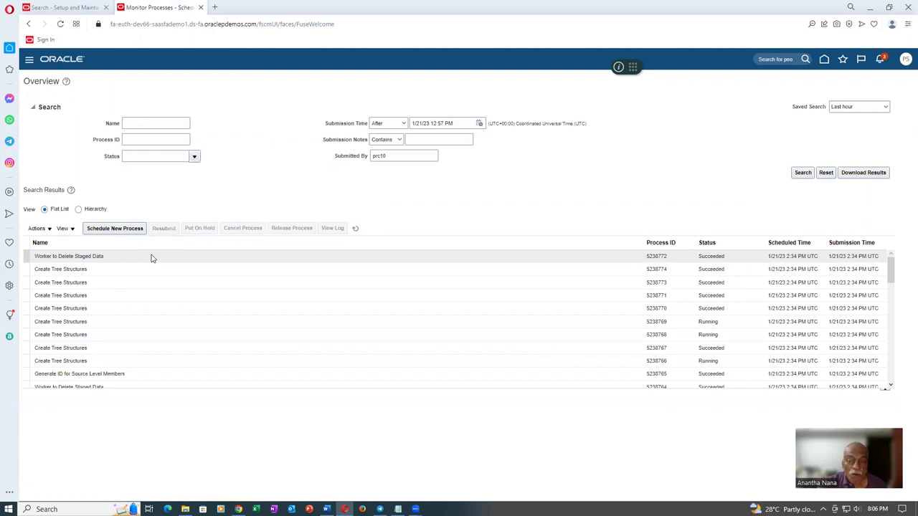
left_click(68, 9)
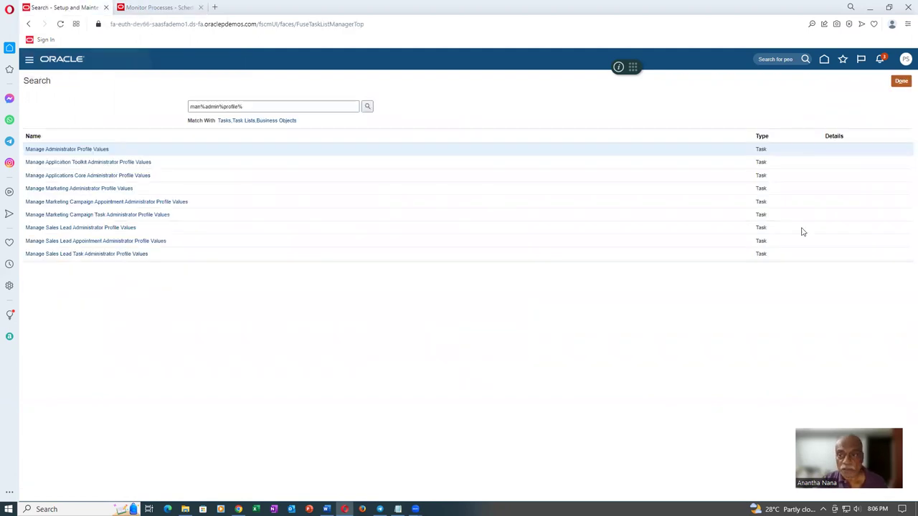
Step: Go to Plan Inputs in Supply Chain Planning and open the Collect Planning Data task
left_click(825, 58)
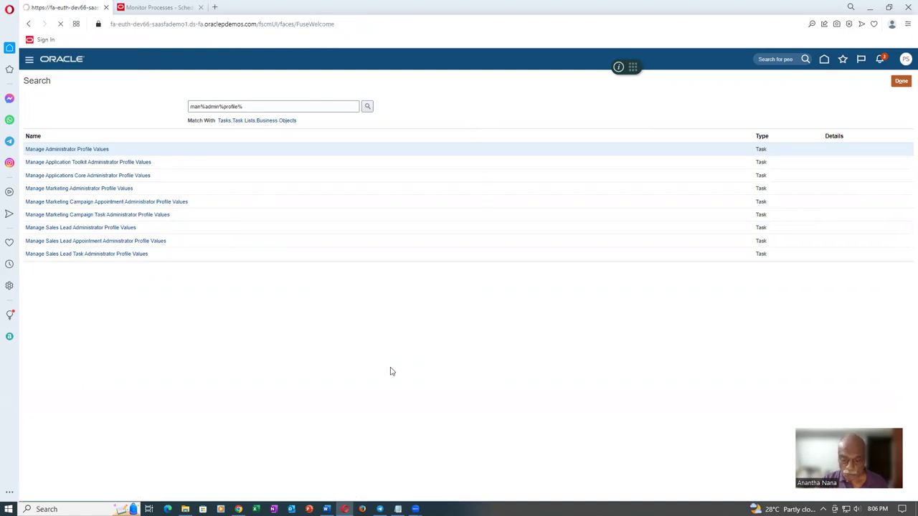
scroll(739, 288, "down", 1)
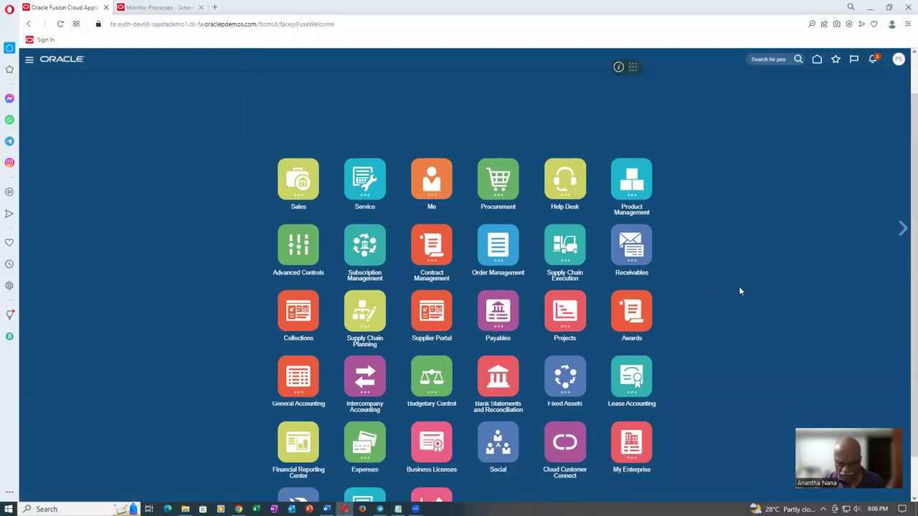
left_click(362, 315)
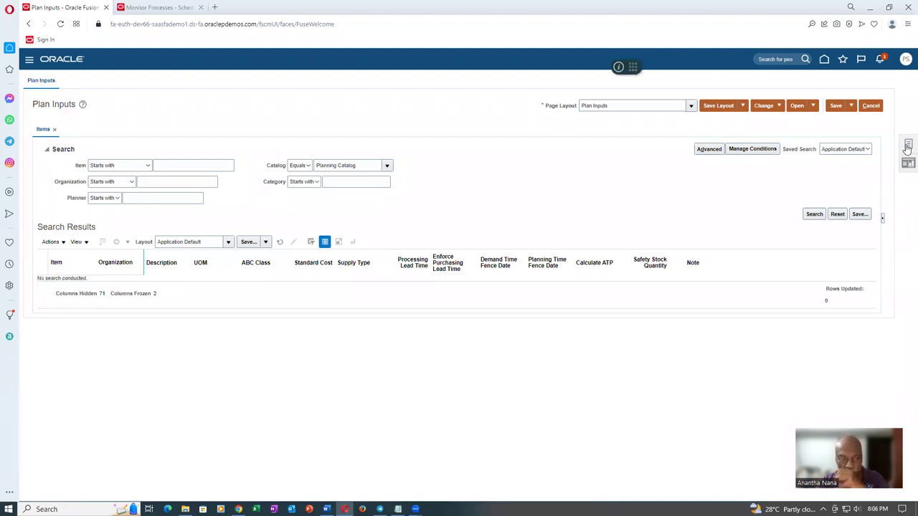
left_click(908, 144)
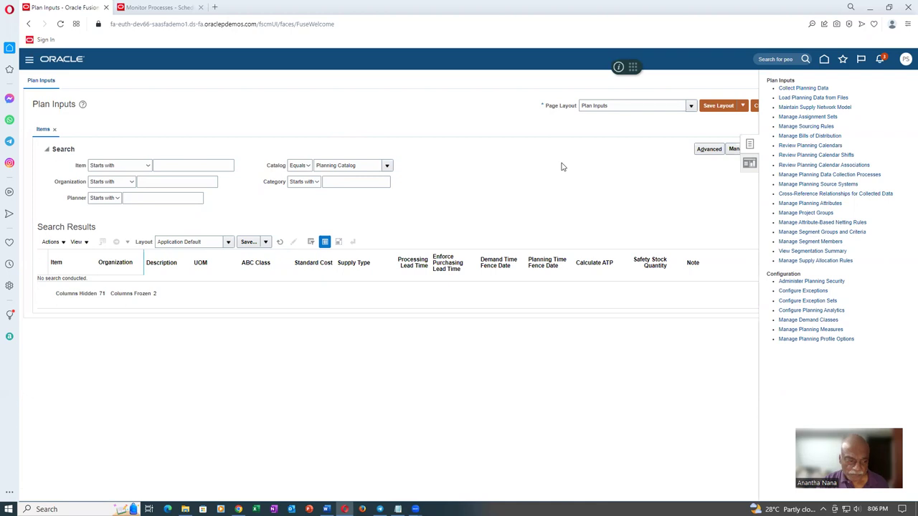
left_click(839, 87)
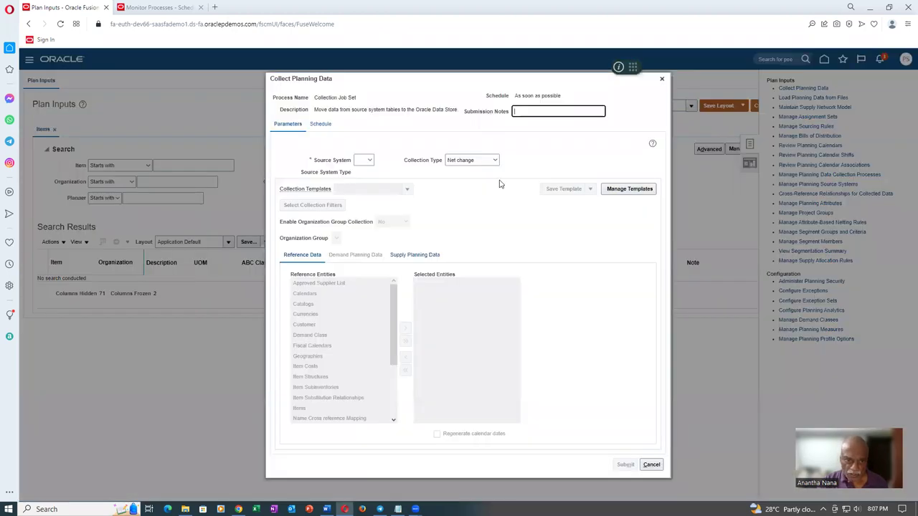
Step: Set the collection's source system to OPS and its collection type to Targeted
left_click(366, 160)
left_click(359, 172)
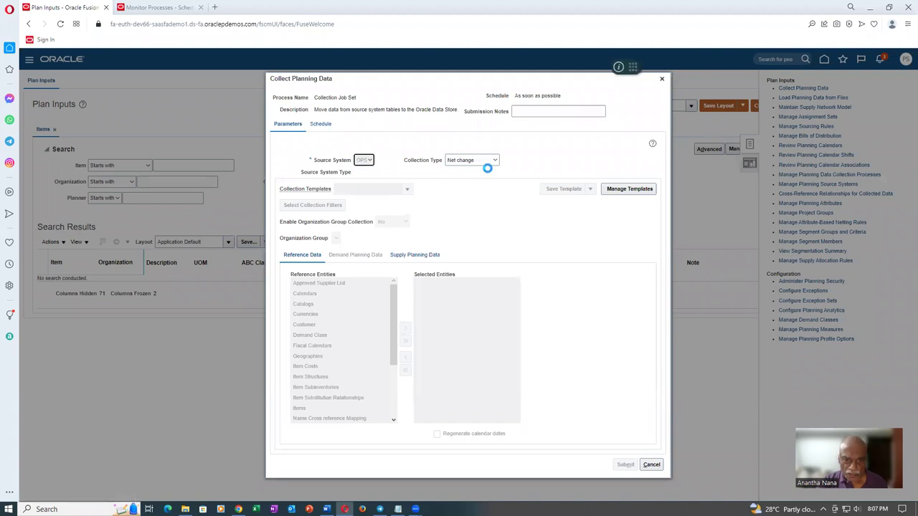
left_click(487, 163)
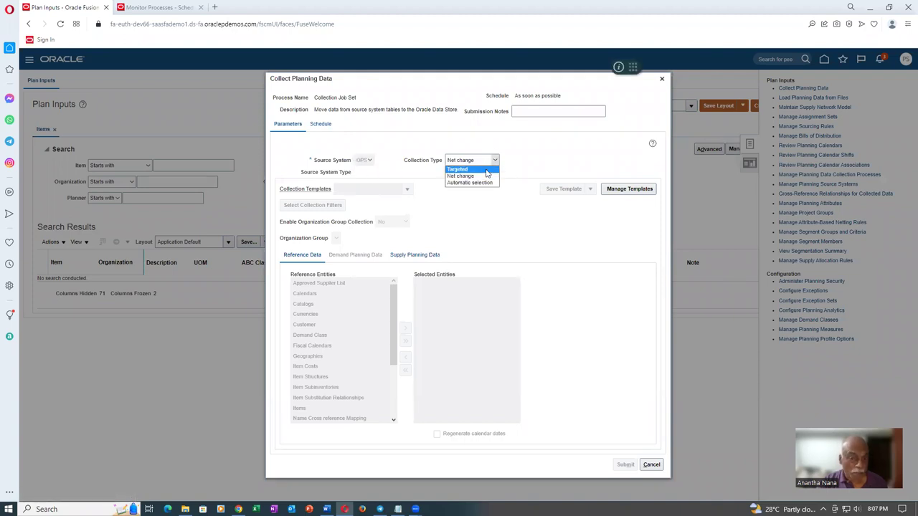
left_click(486, 170)
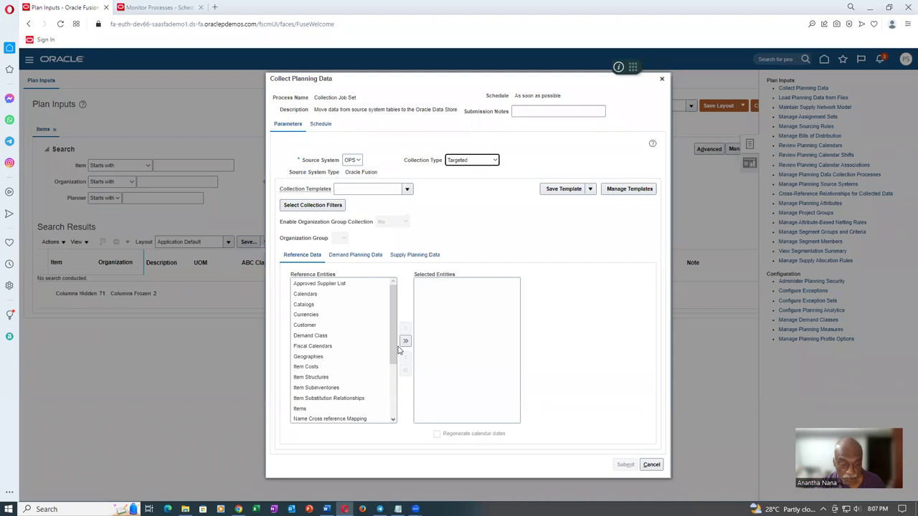
Step: Add Item Structures, Work Definitions, Items and Order Orchestration Reference Objects to the selected reference entities
left_click(359, 378)
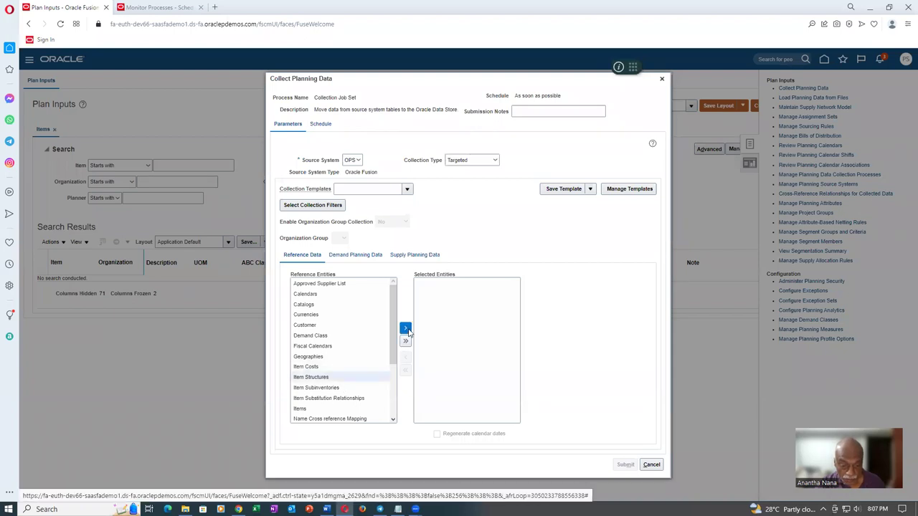
left_click(406, 329)
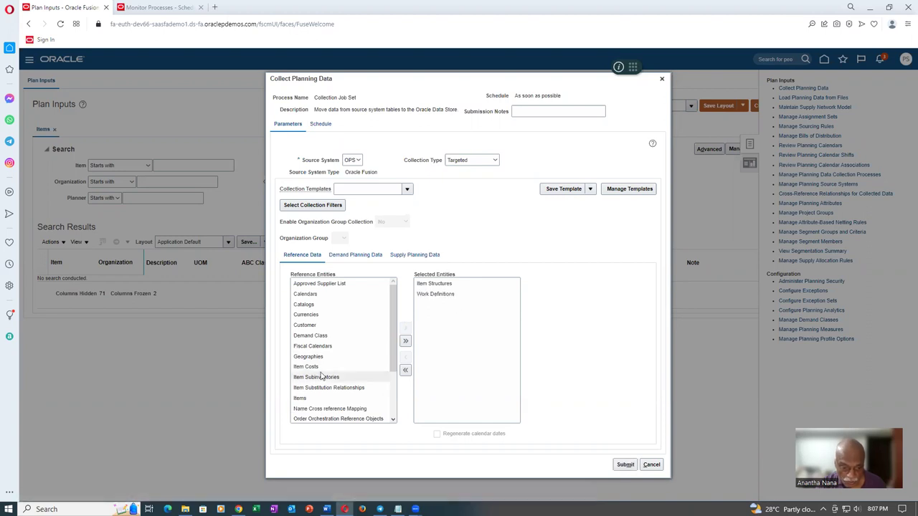
left_click(303, 398)
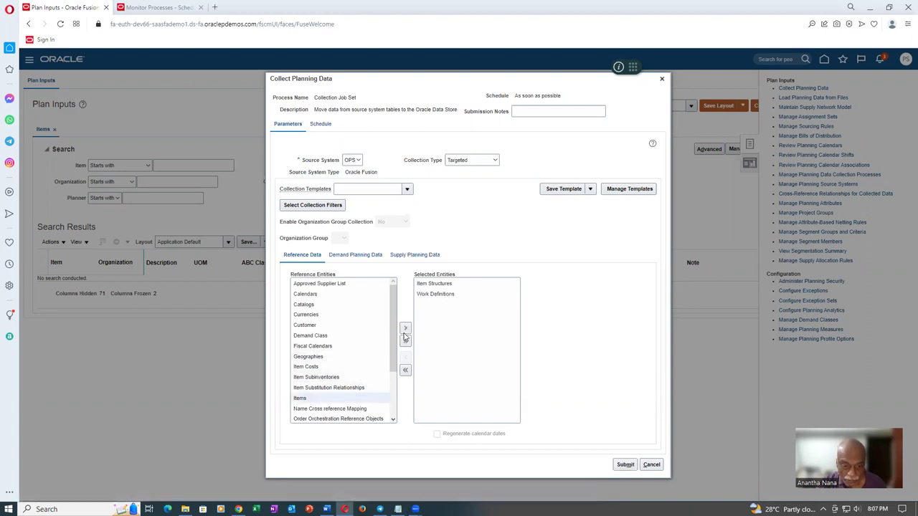
left_click(405, 329)
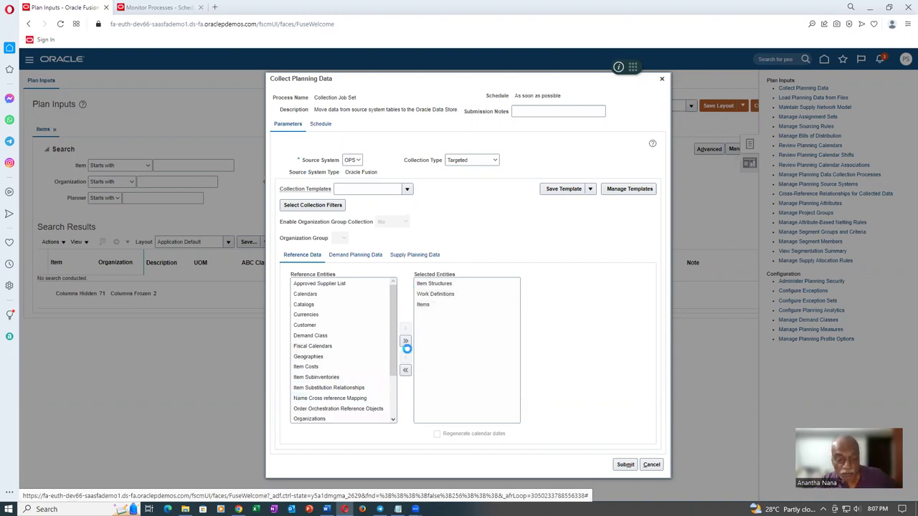
left_click_drag(390, 350, 420, 362)
left_click(322, 404)
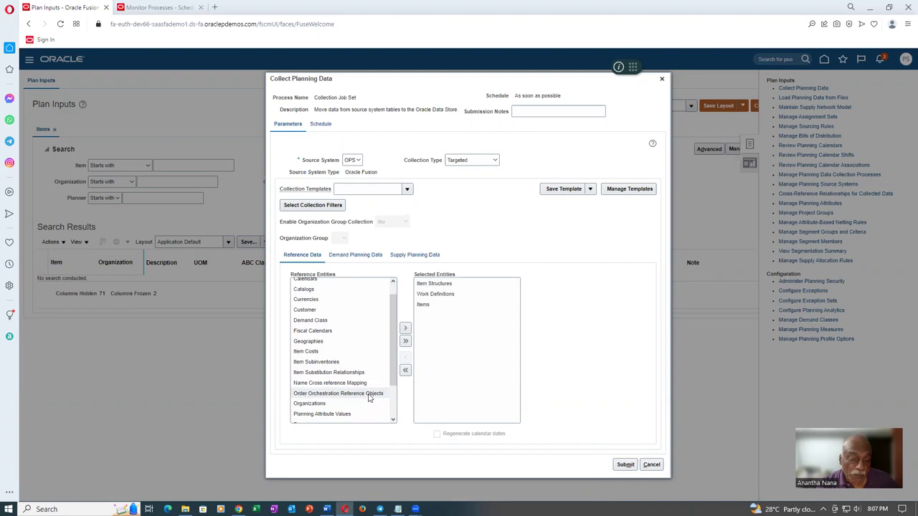
left_click(405, 328)
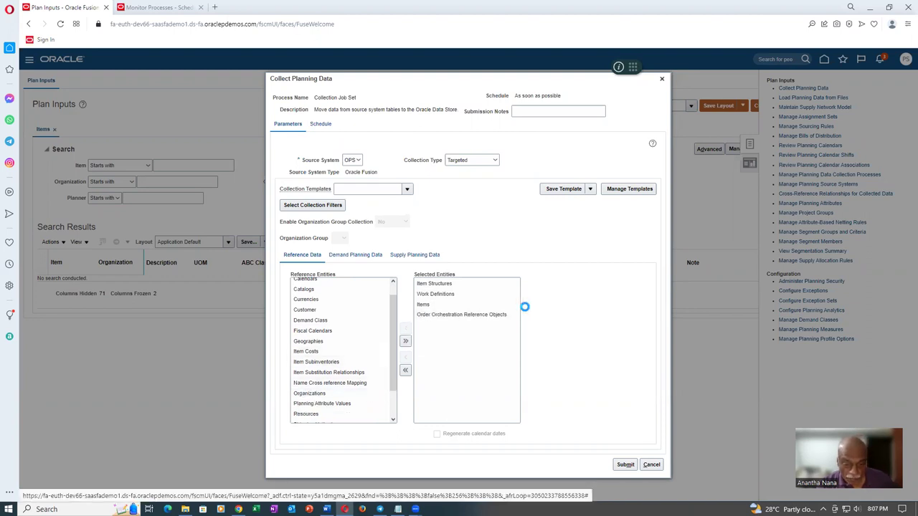
Step: Add On Hand to the selected supply planning entities and submit the Collect Planning Data process
left_click(404, 259)
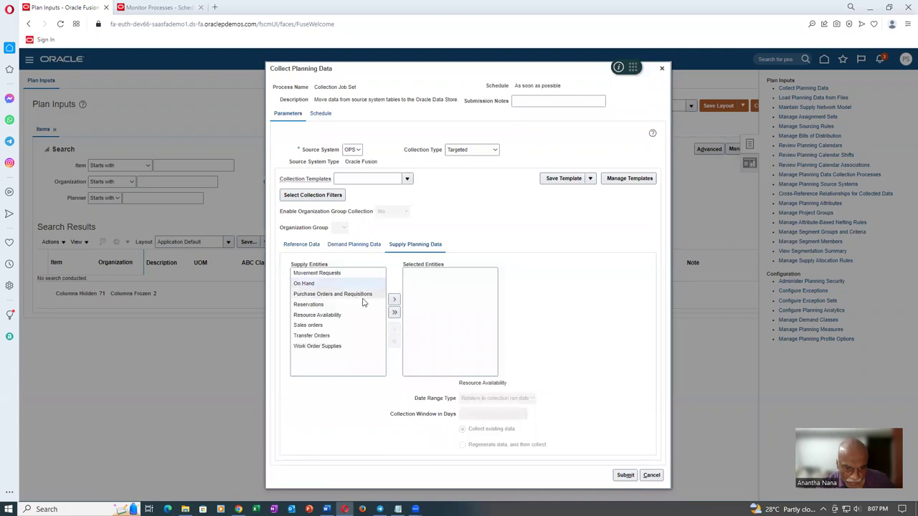
left_click(394, 299)
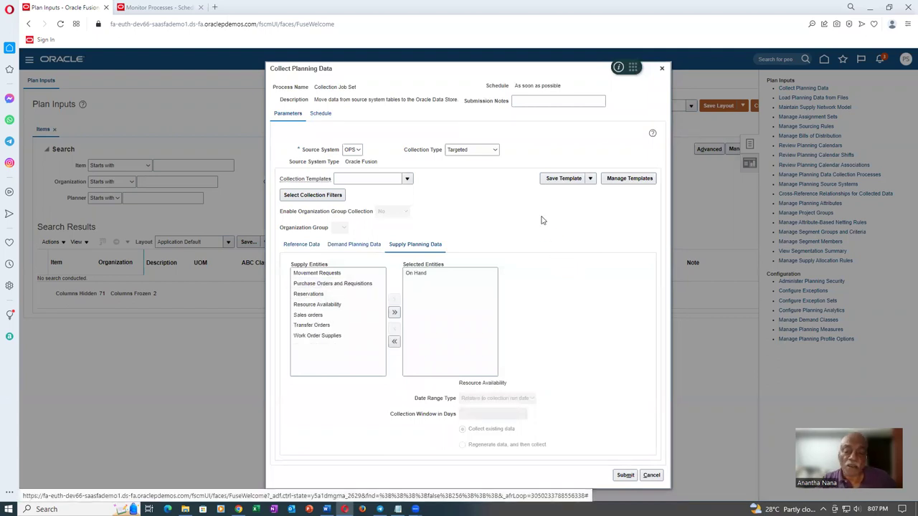
left_click(624, 475)
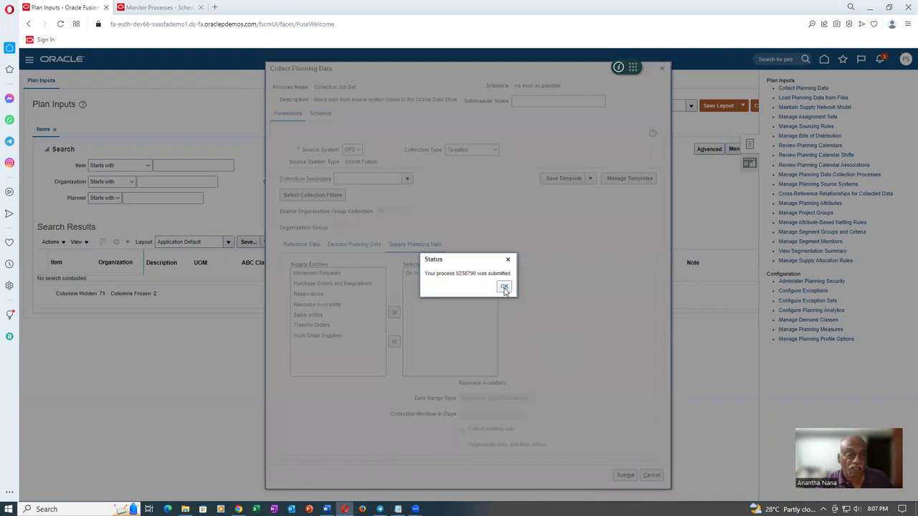
Step: Return to the scheduled processes list and refresh it repeatedly to check the status of the collection processes
left_click(153, 9)
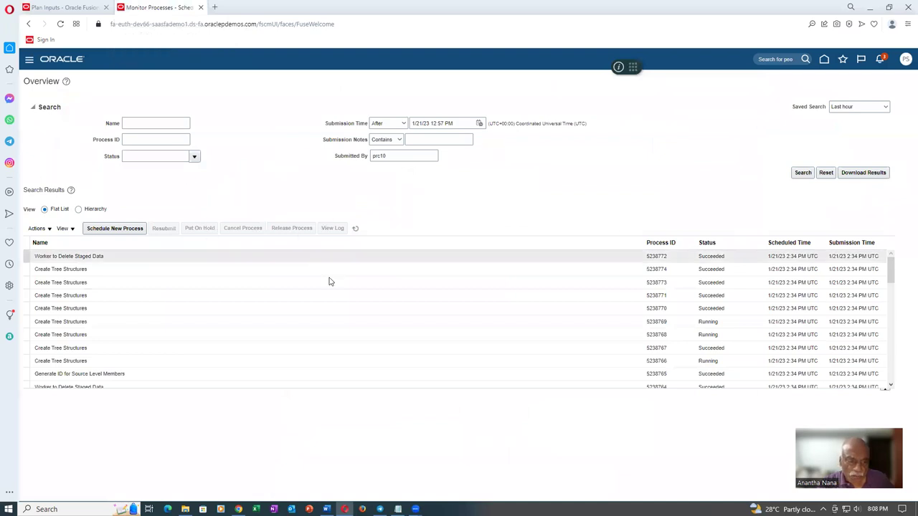
left_click(355, 229)
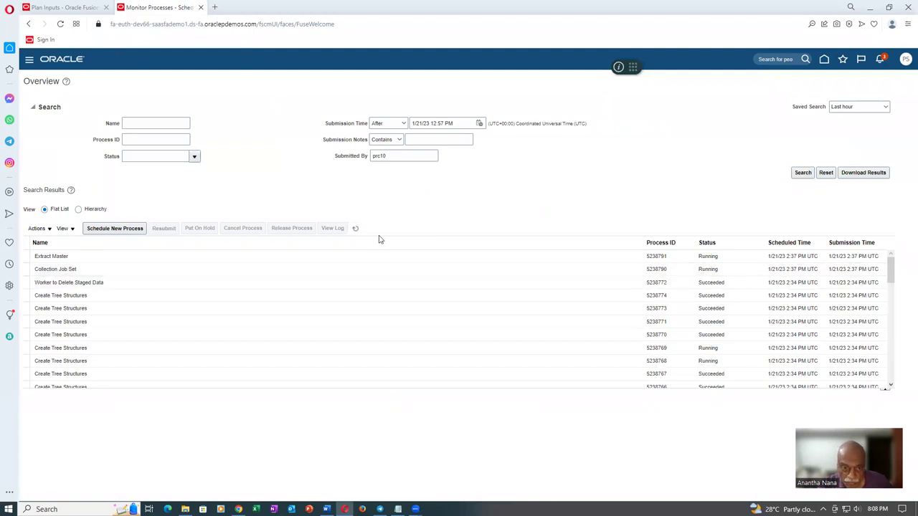
left_click(355, 229)
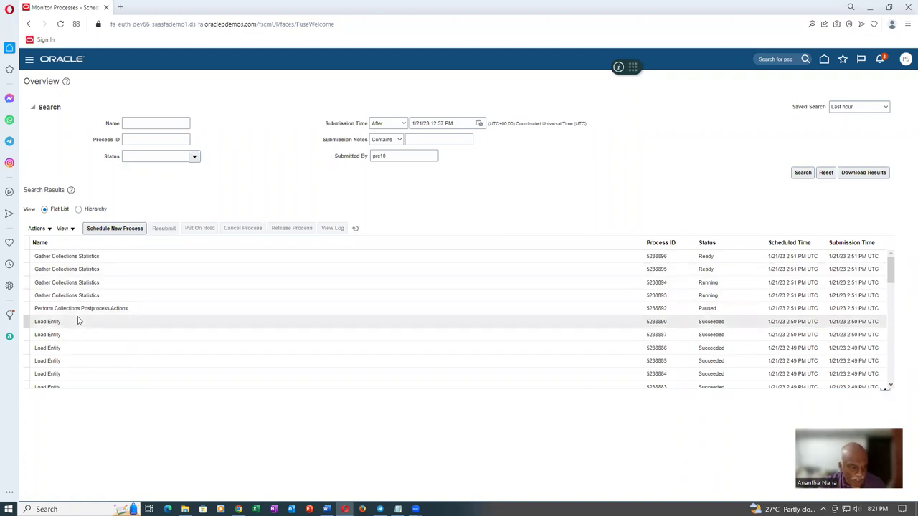
left_click(356, 229)
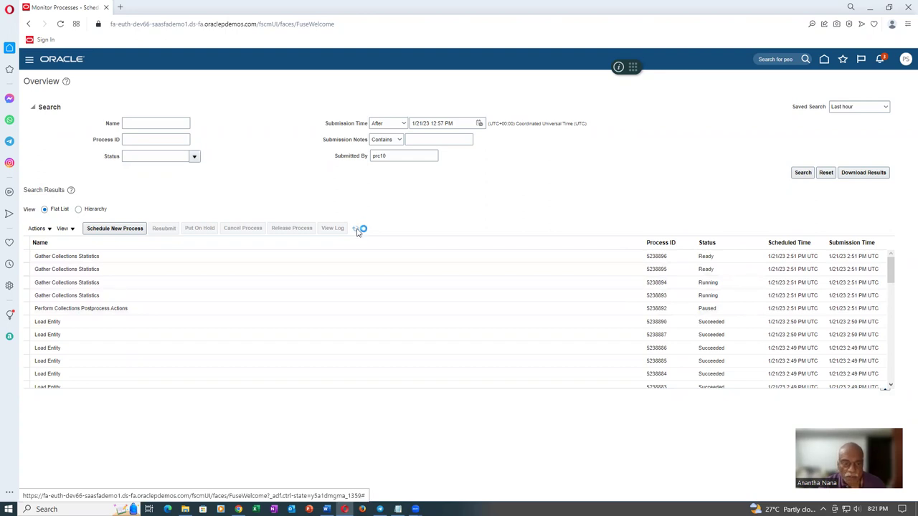
left_click(356, 229)
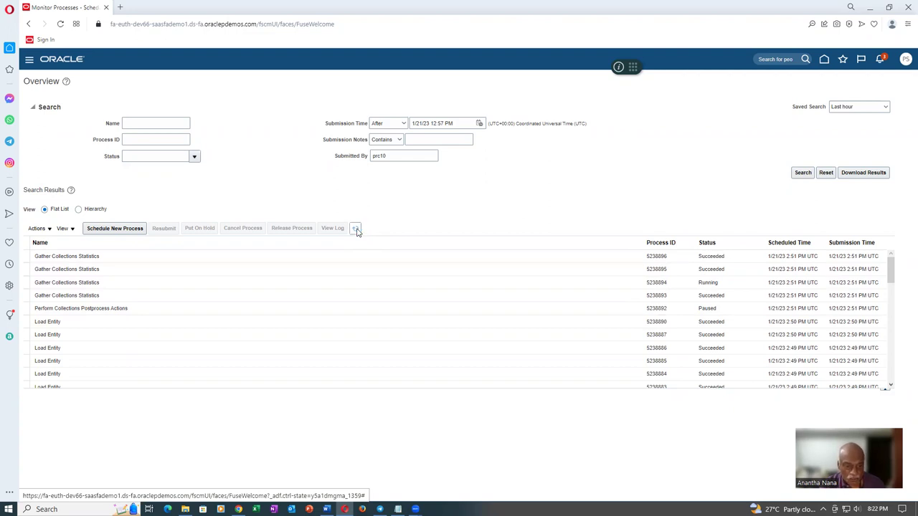
left_click(356, 229)
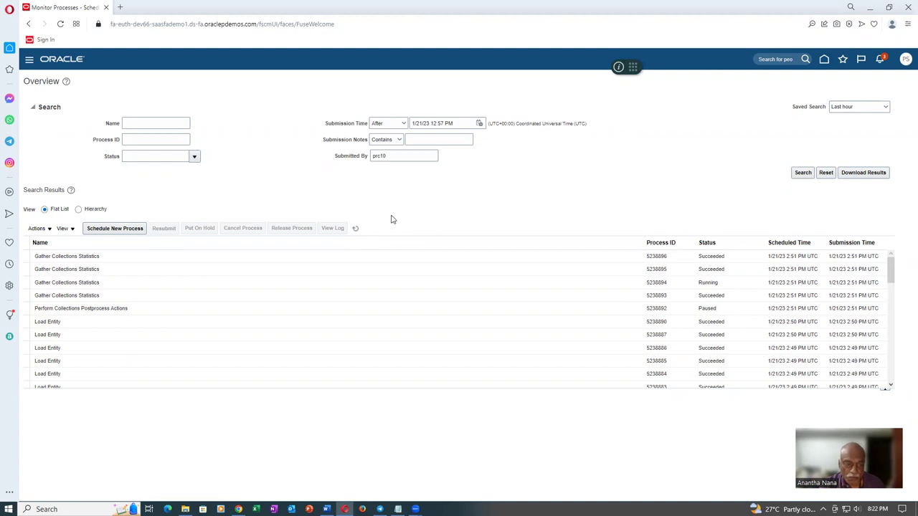
left_click(354, 229)
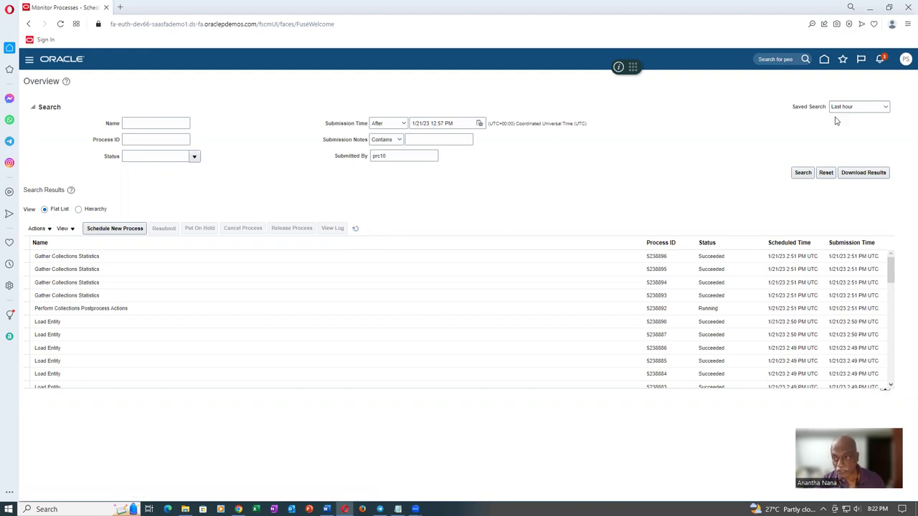
Step: Sign out of the application and sign back in with the saved credentials
left_click(906, 60)
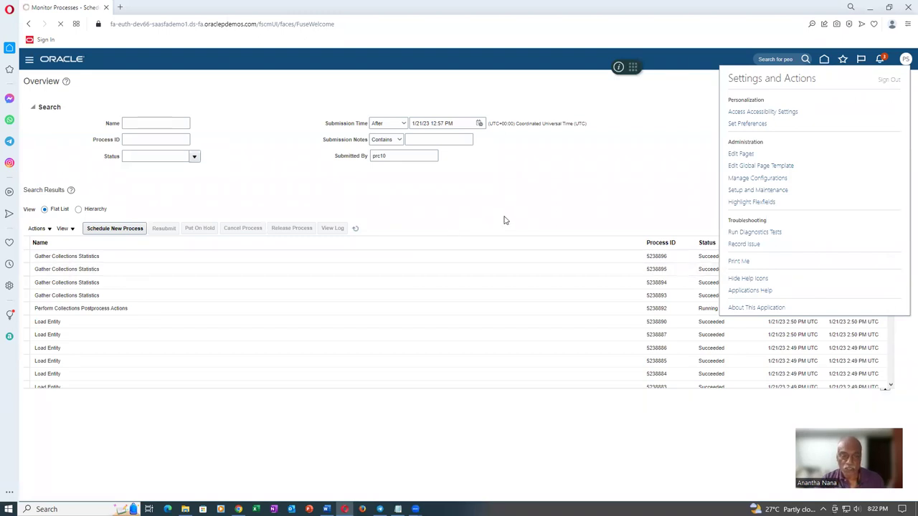
left_click(466, 251)
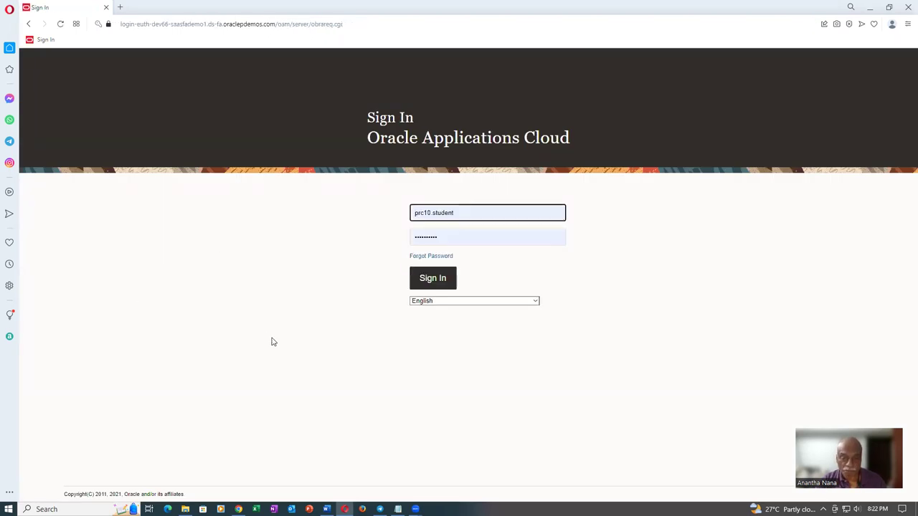
left_click(427, 280)
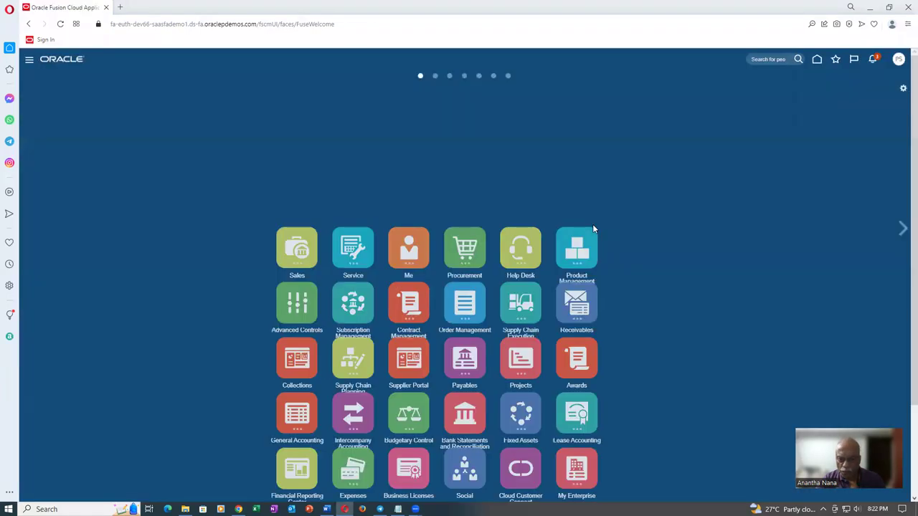
Step: Go to the Order Management work area and start creating a new sales order
scroll(592, 229, "down", 1)
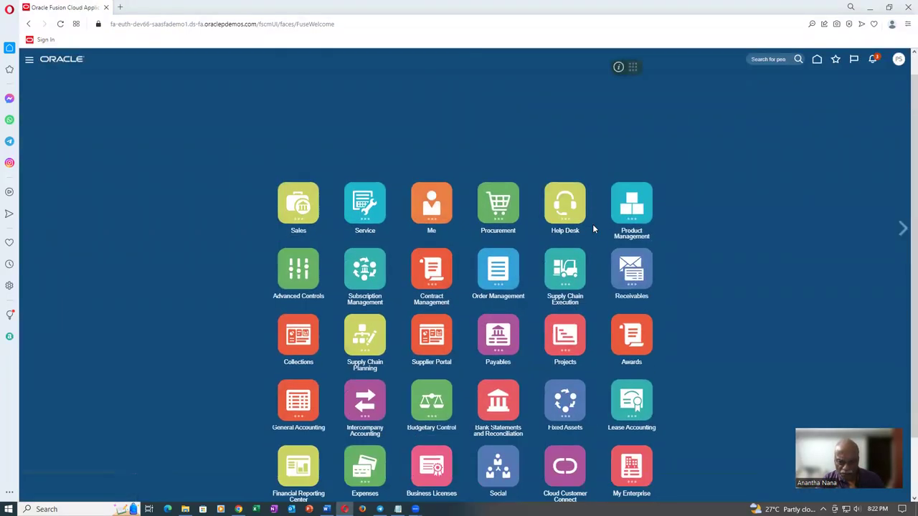
left_click(496, 245)
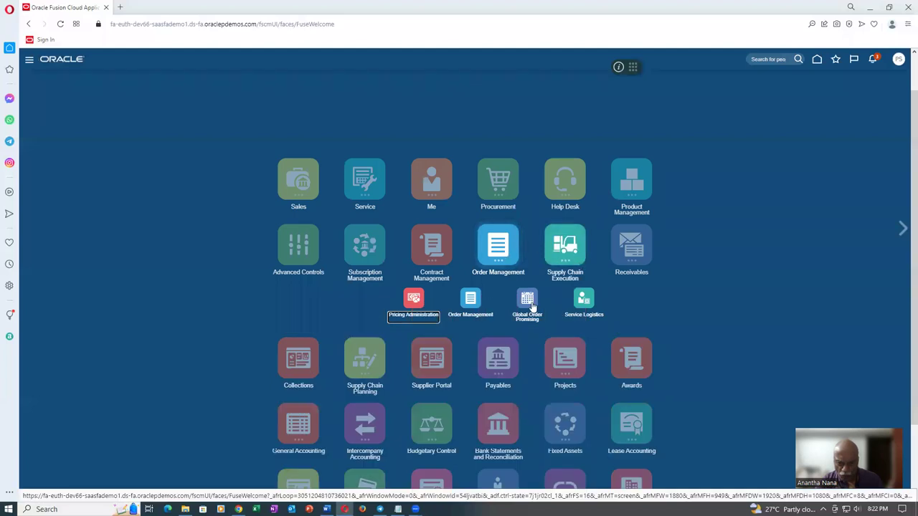
left_click(470, 298)
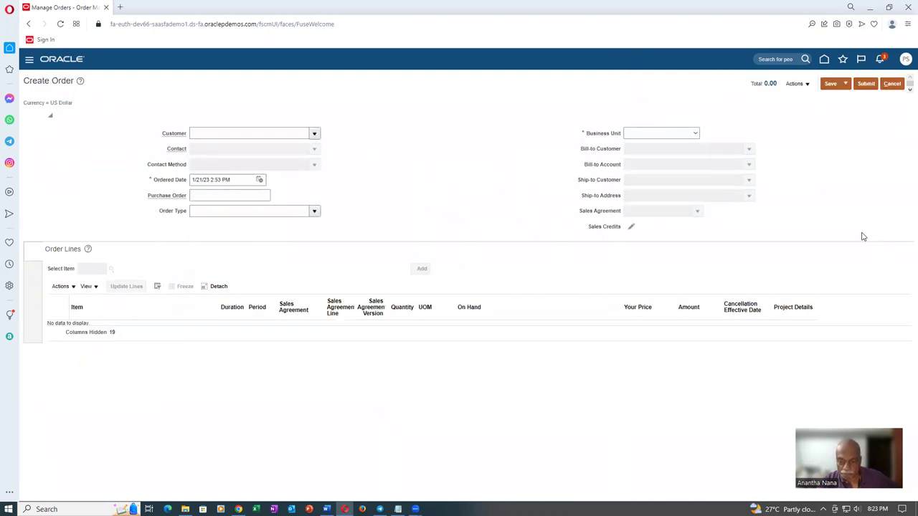
Step: Open the Business Unit choices for the new order and browse to the US business units
left_click(670, 137)
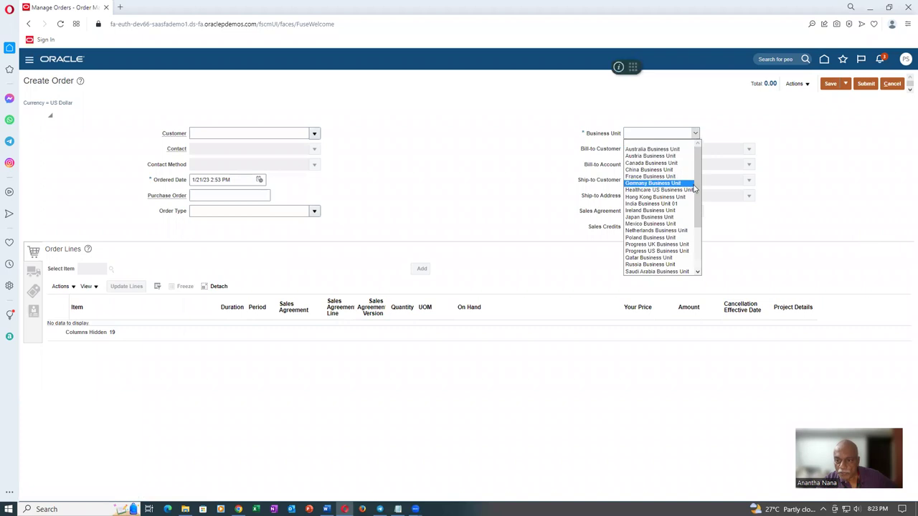
left_click_drag(697, 211, 702, 256)
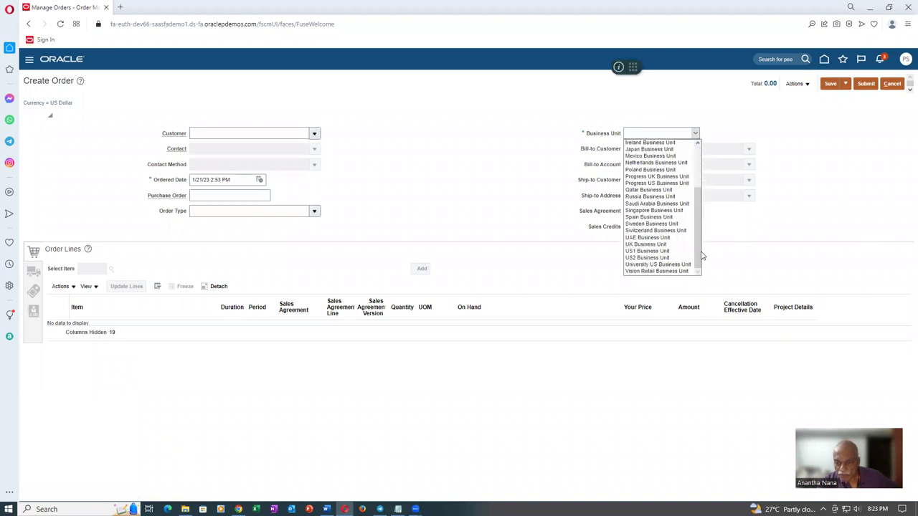
Step: Set the order's business unit to US1 Business Unit and the customer to Computer Service and Rentals
left_click(676, 251)
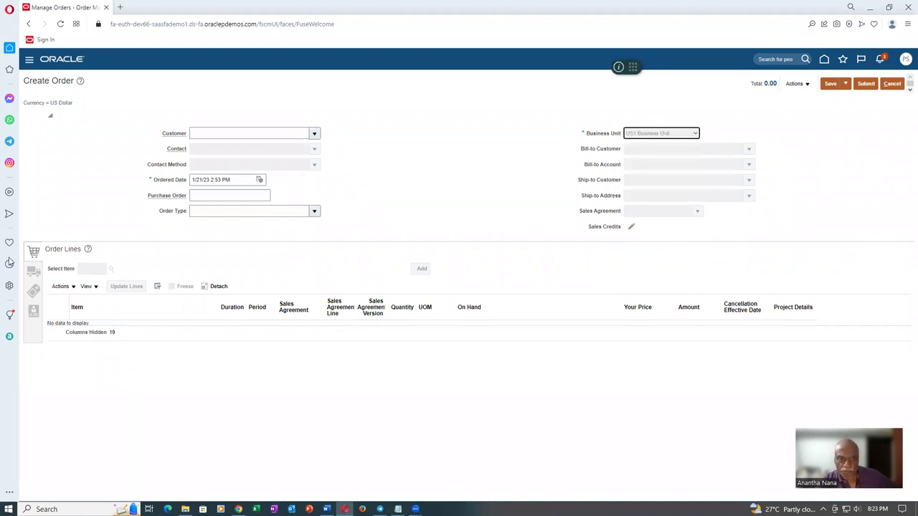
left_click(211, 136)
type("comp")
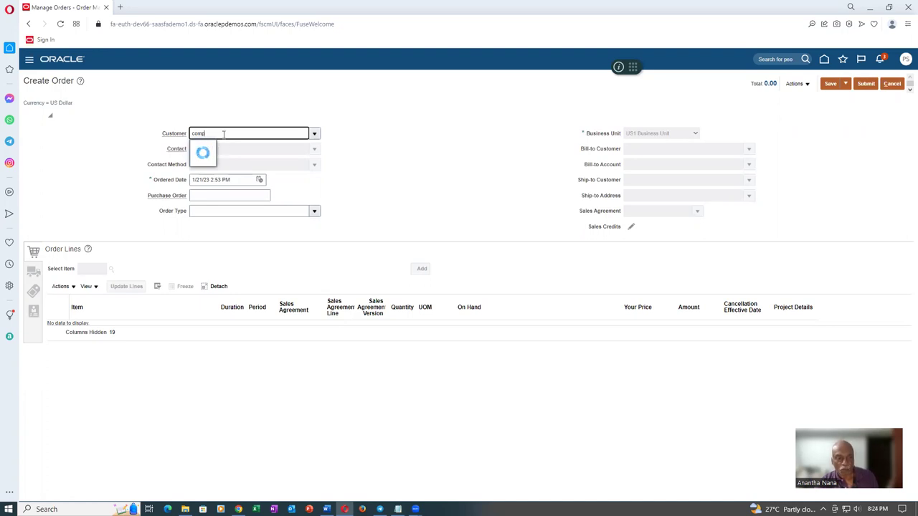
key("BackSpace")
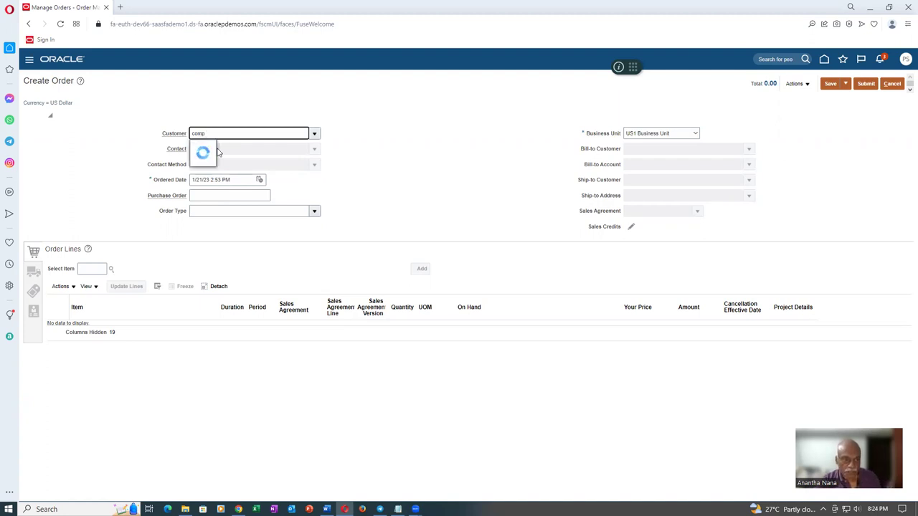
left_click(220, 151)
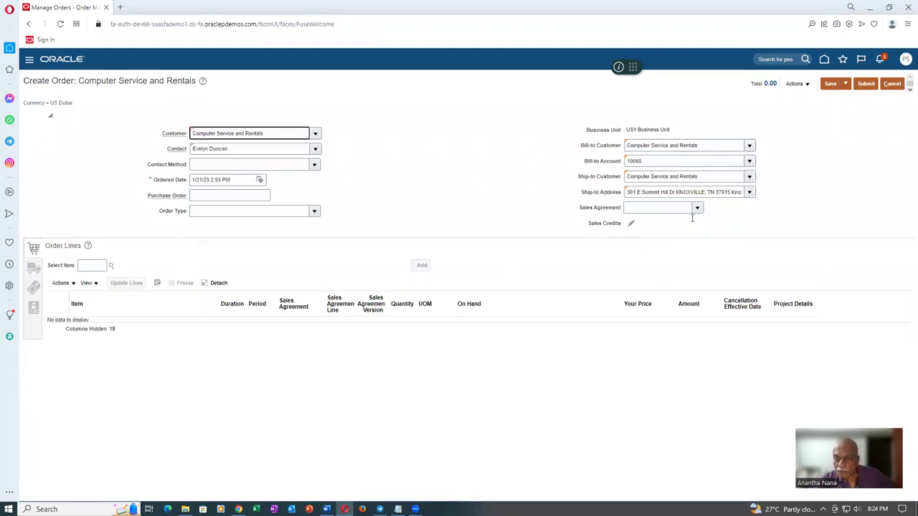
Step: Review the order's pricing segment and pricing strategy, including their explanations, and close the details
left_click(788, 84)
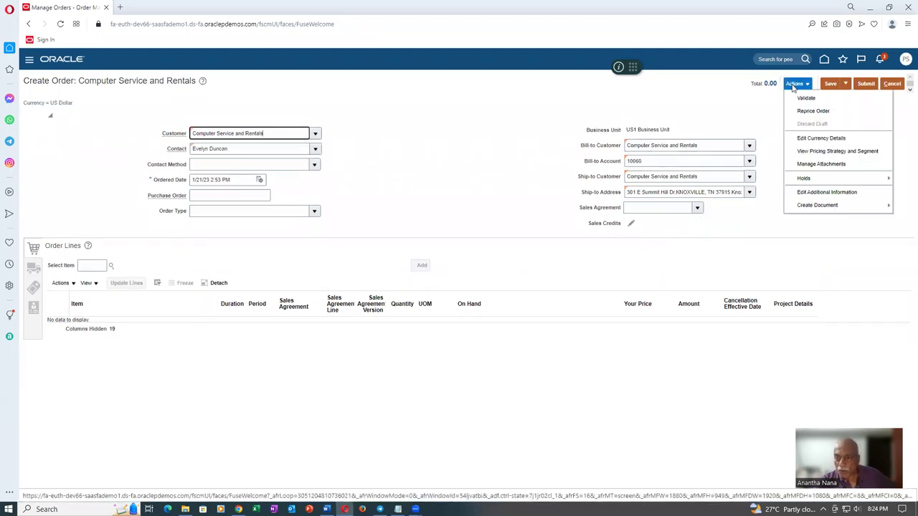
left_click(797, 152)
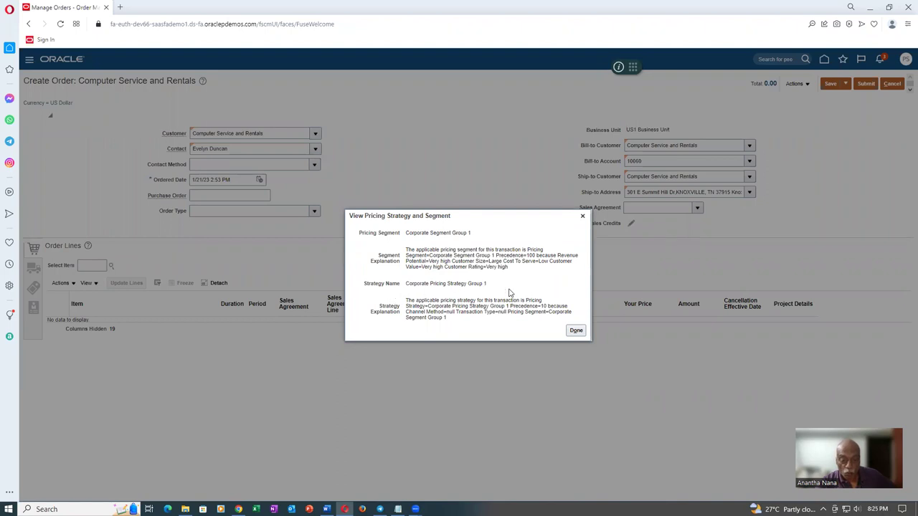
left_click(576, 331)
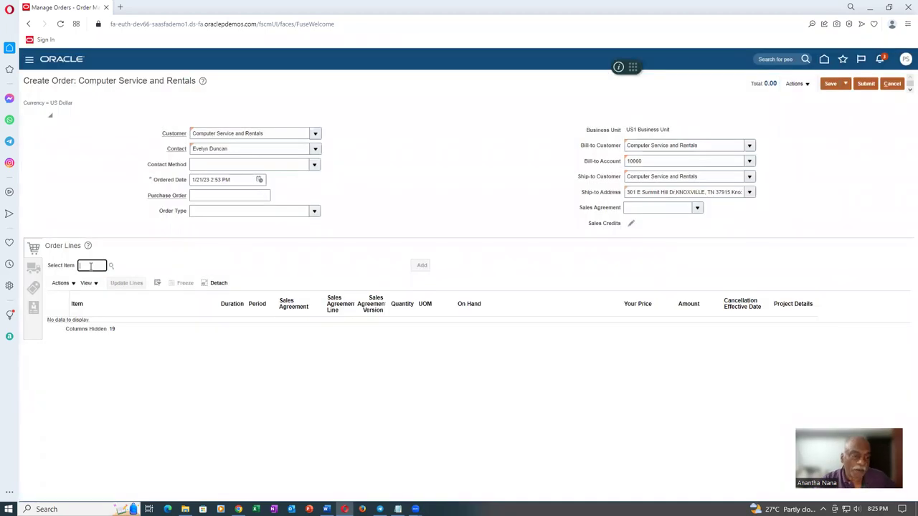
Step: Search for items starting with t01 and add t01_drum to the order lines with a quantity of 1 Ea
left_click(90, 266)
type("t0101")
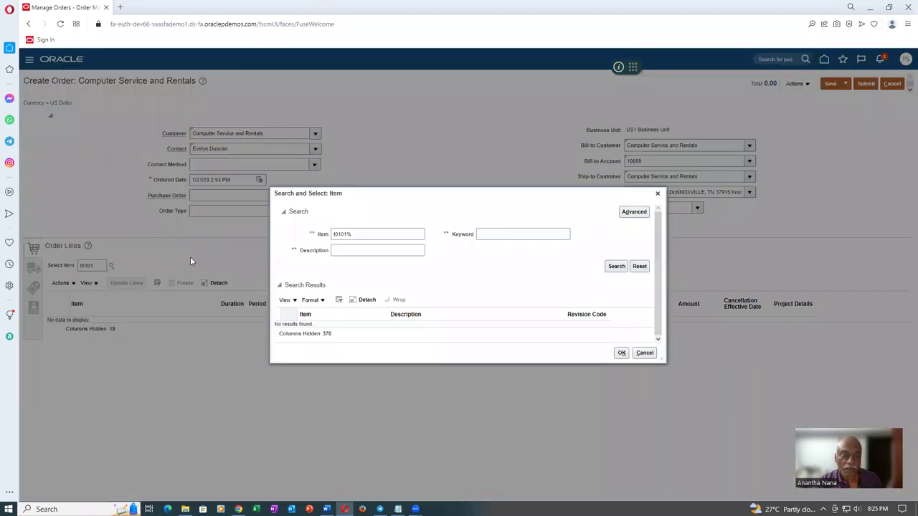
left_click(614, 268)
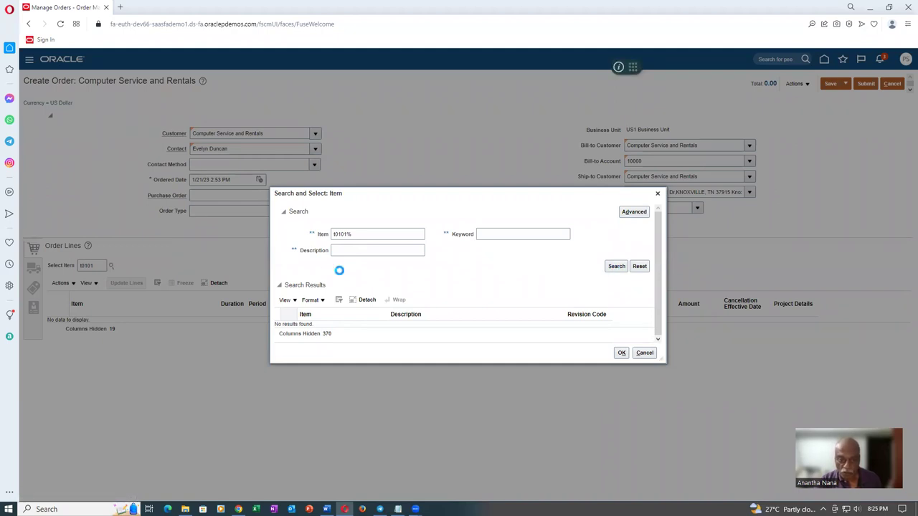
left_click_drag(371, 244, 330, 243)
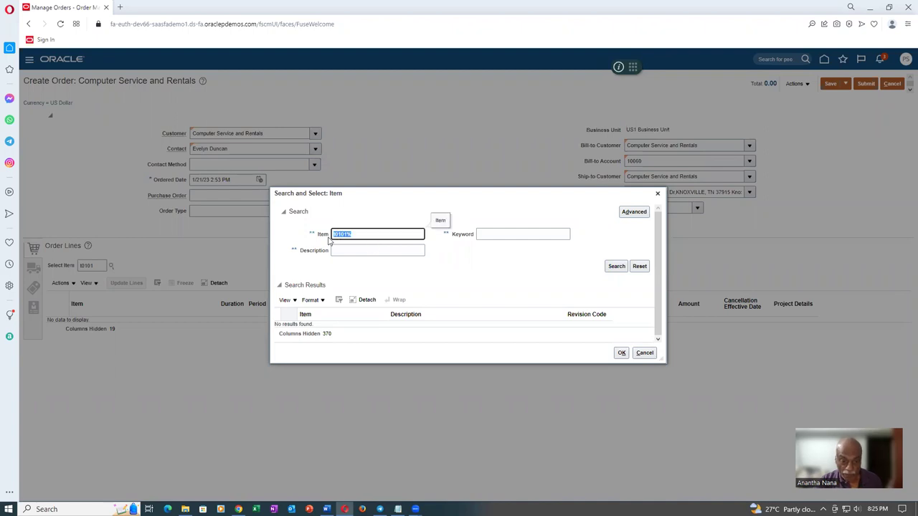
type("t01")
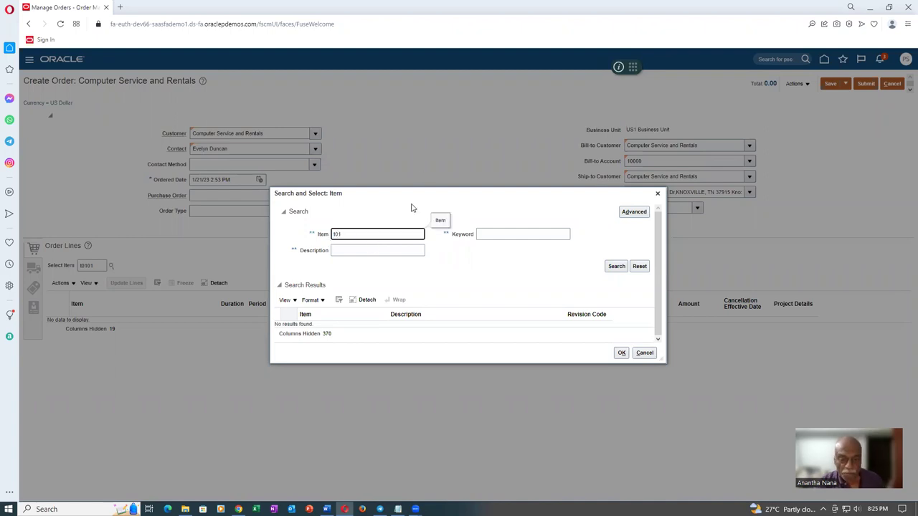
left_click(614, 267)
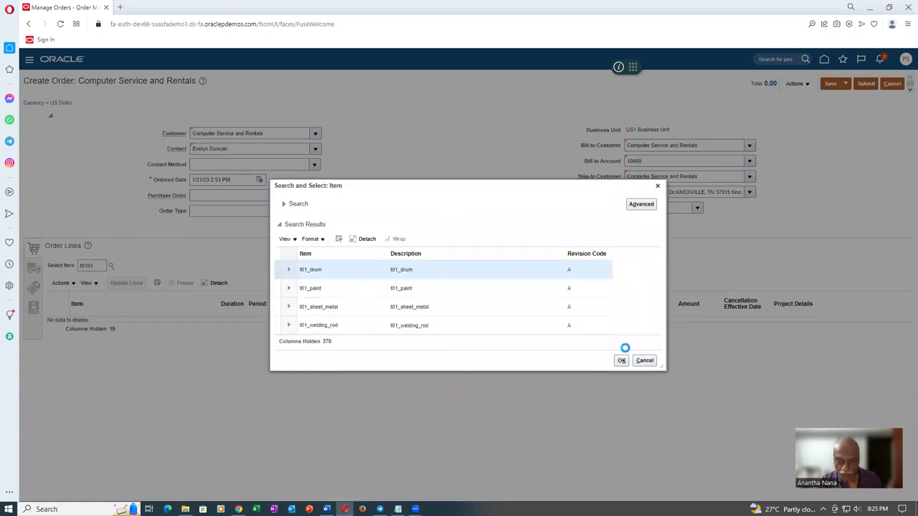
left_click(619, 364)
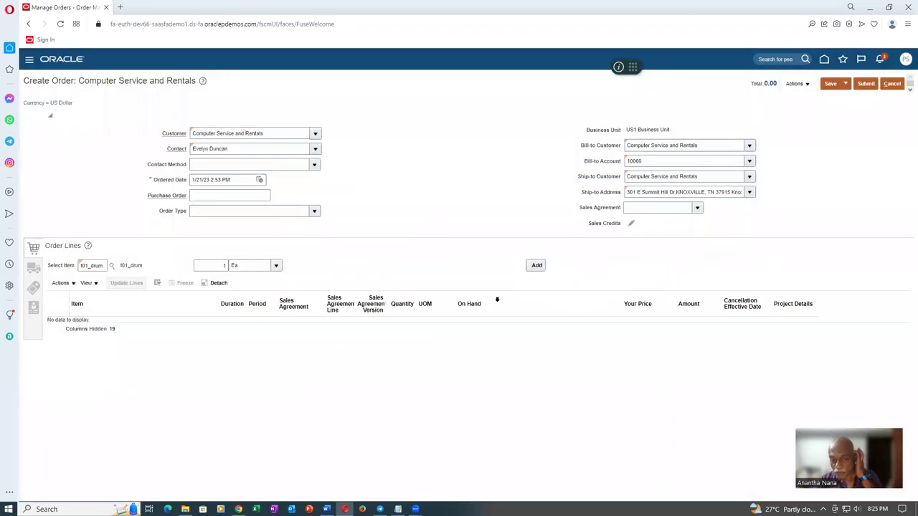
left_click(537, 265)
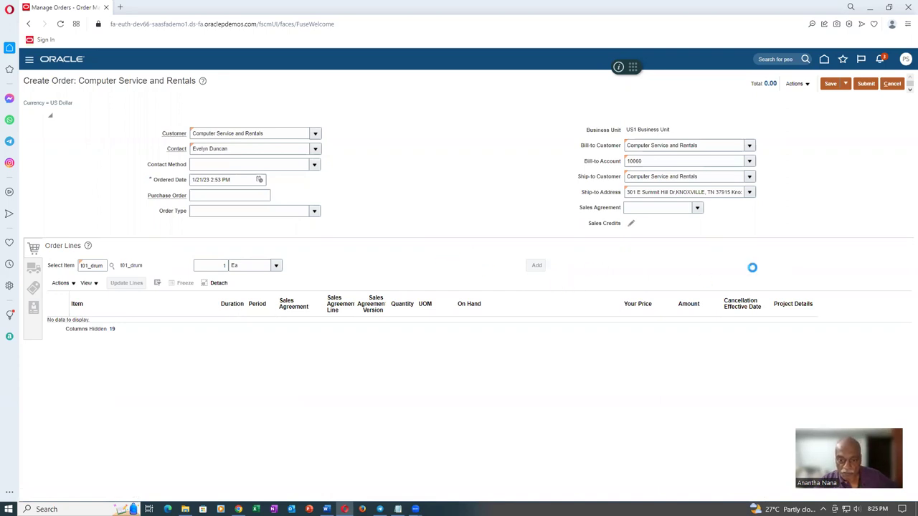
Step: Duplicate the Manage Orders browser tab, check the added order line in the original, and return to the duplicate
left_click(122, 7)
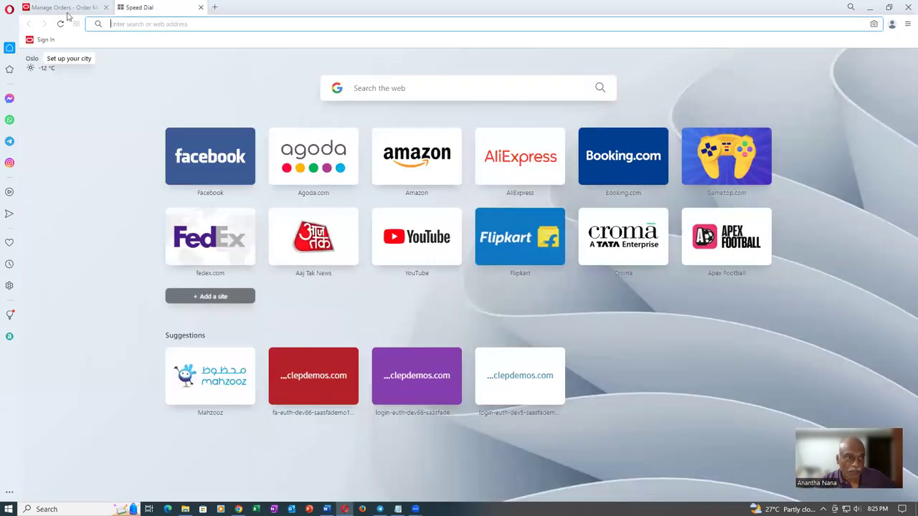
left_click(67, 10)
right_click(67, 10)
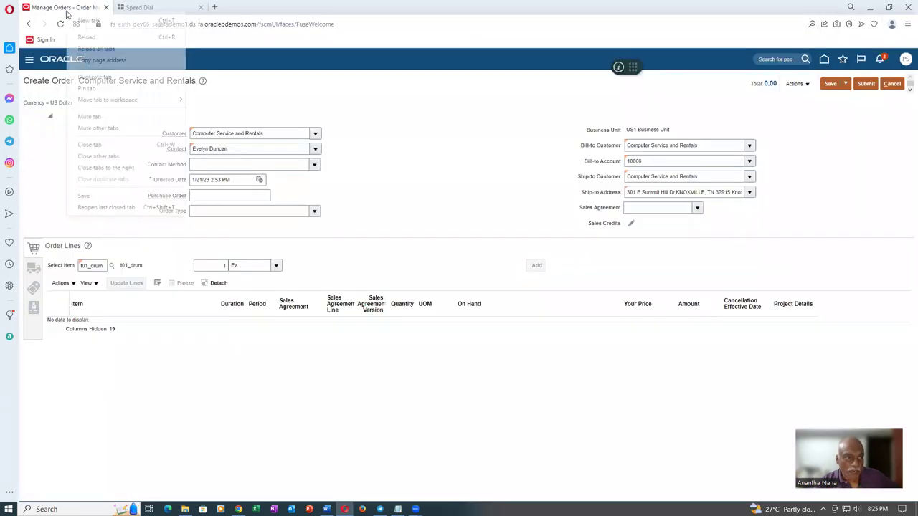
left_click(93, 81)
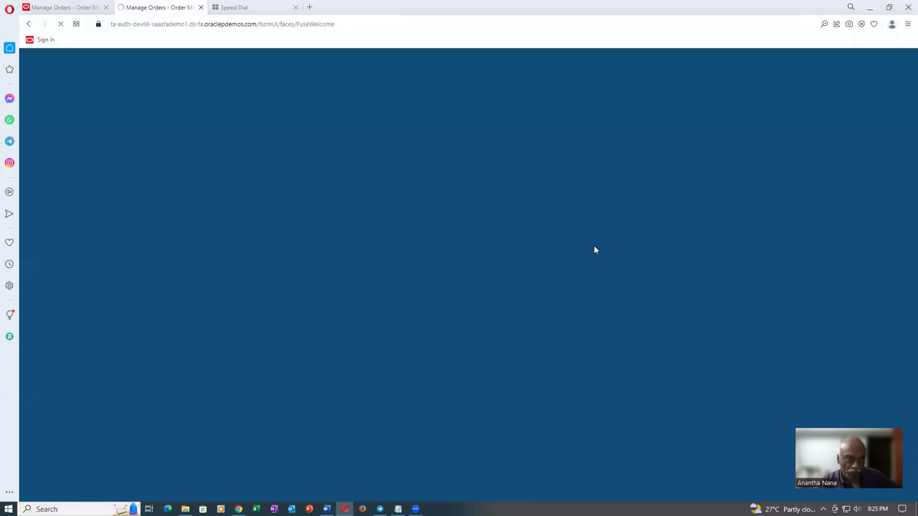
left_click(46, 9)
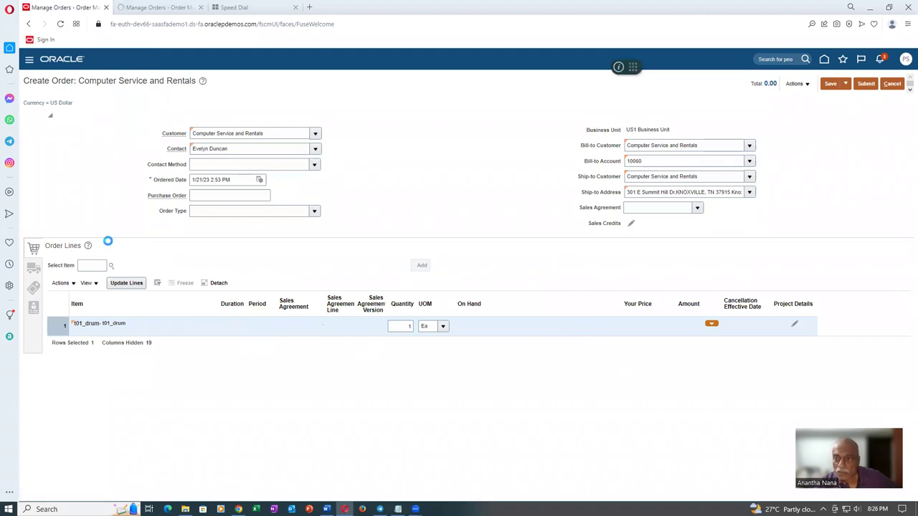
left_click(183, 9)
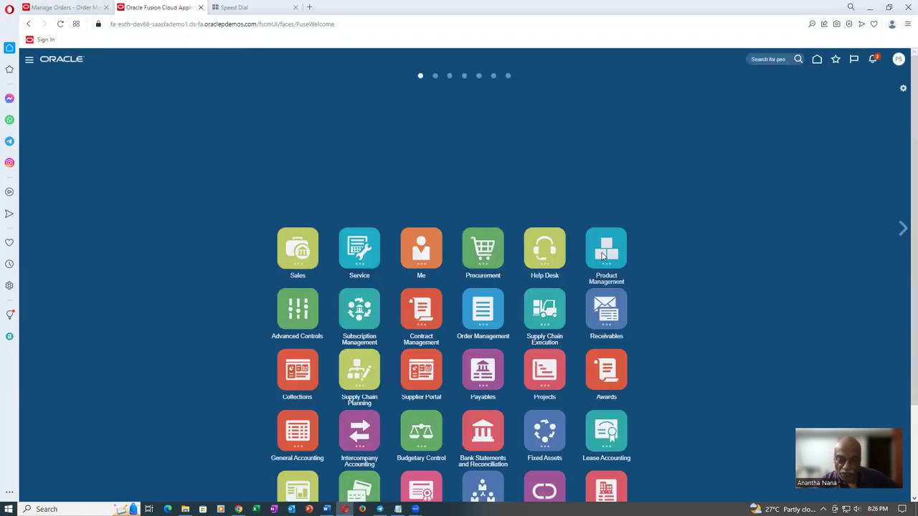
Step: Open the Manage Price Lists page in Pricing Administration under Order Management
left_click(499, 316)
left_click(414, 368)
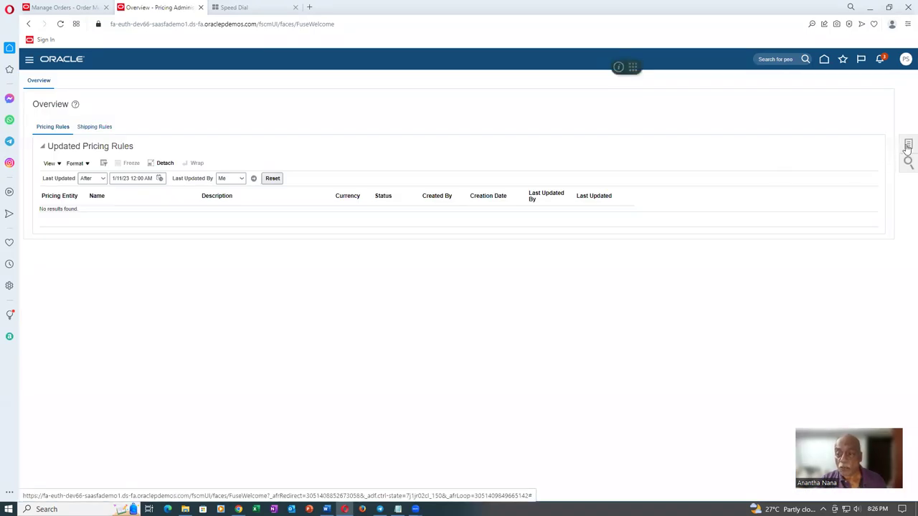
left_click(907, 147)
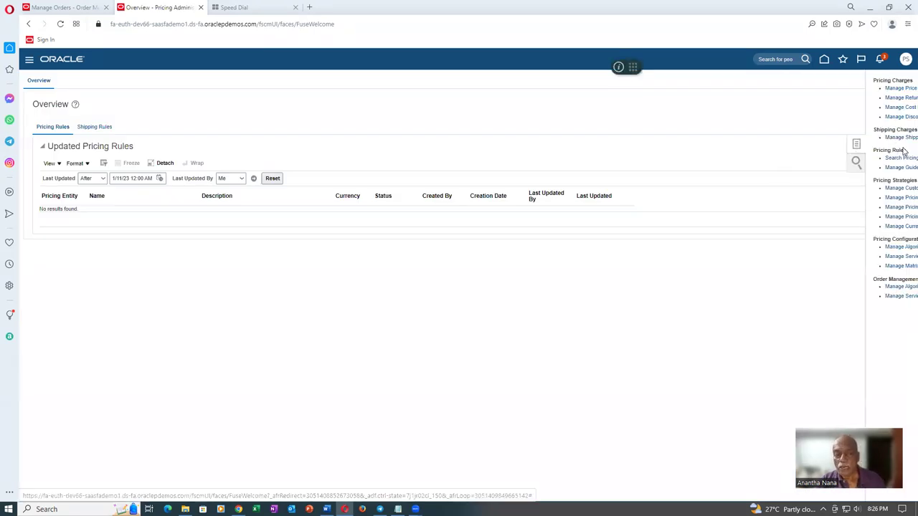
left_click(801, 89)
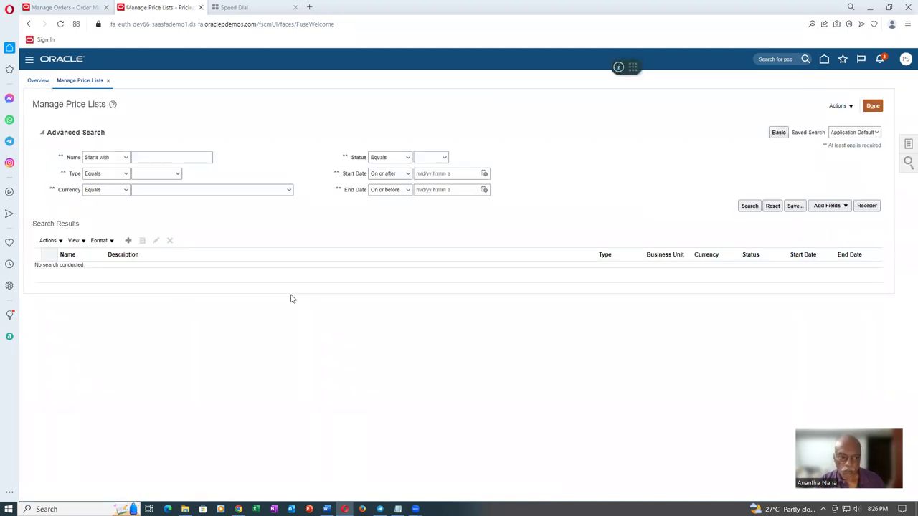
Step: Search for price lists whose name starts with Corpora and open the Corporate Segment Price List for editing
left_click(146, 159)
type("Corpora")
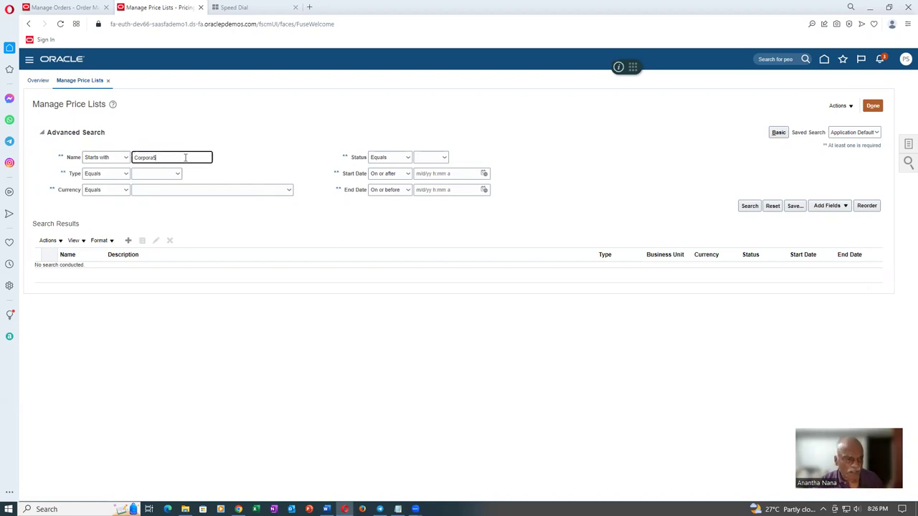
key("Return")
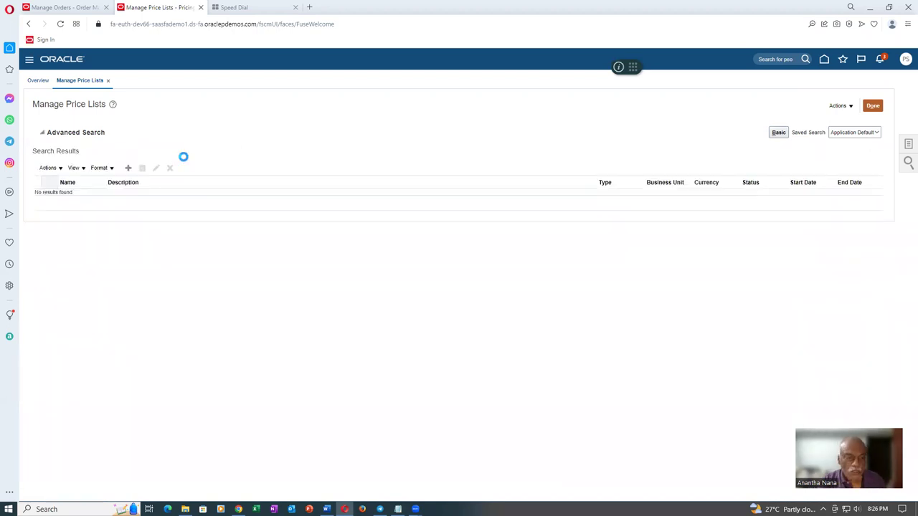
left_click(42, 132)
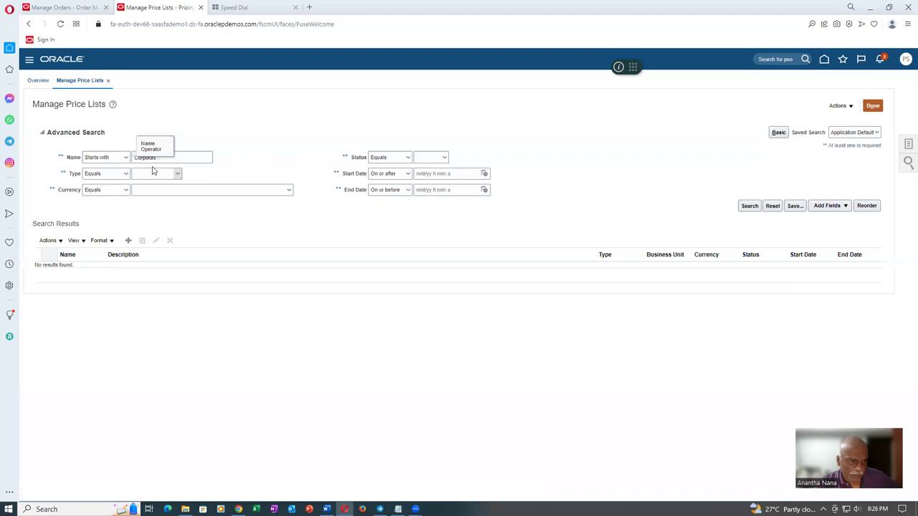
left_click(178, 157)
key("BackSpace")
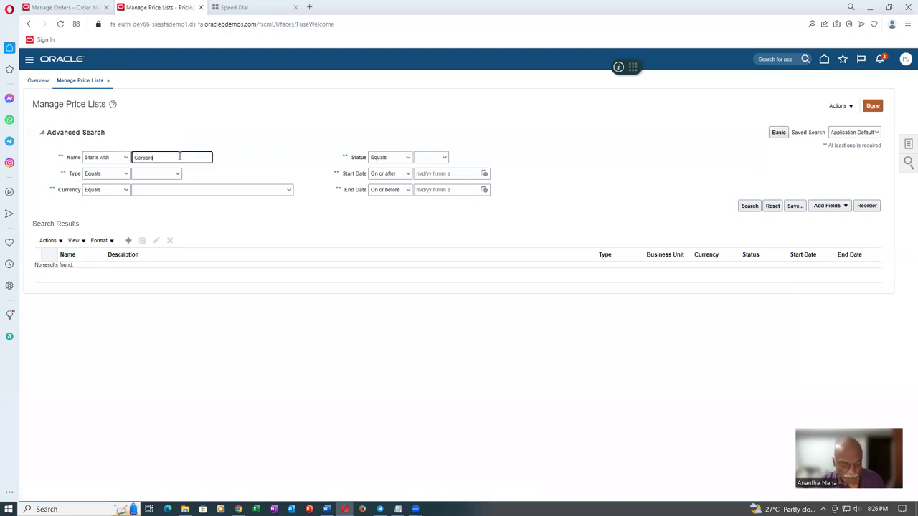
left_click(748, 206)
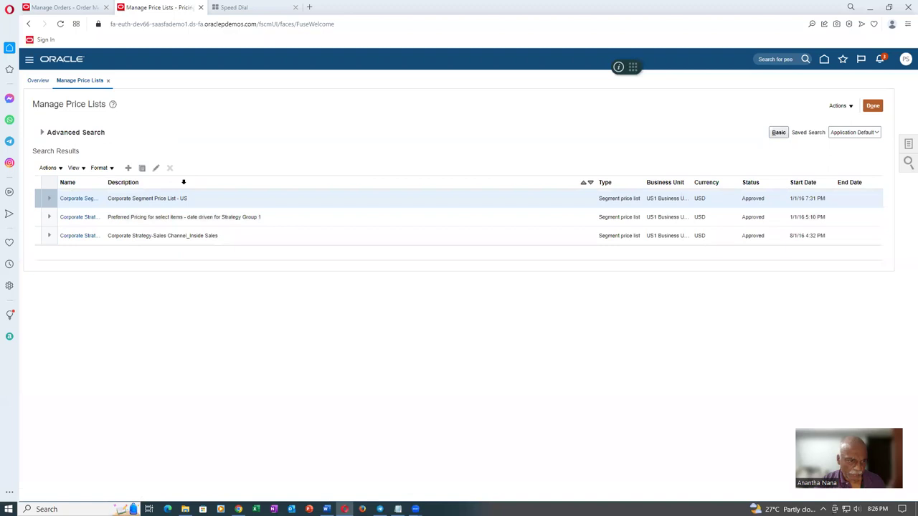
left_click_drag(105, 184, 158, 184)
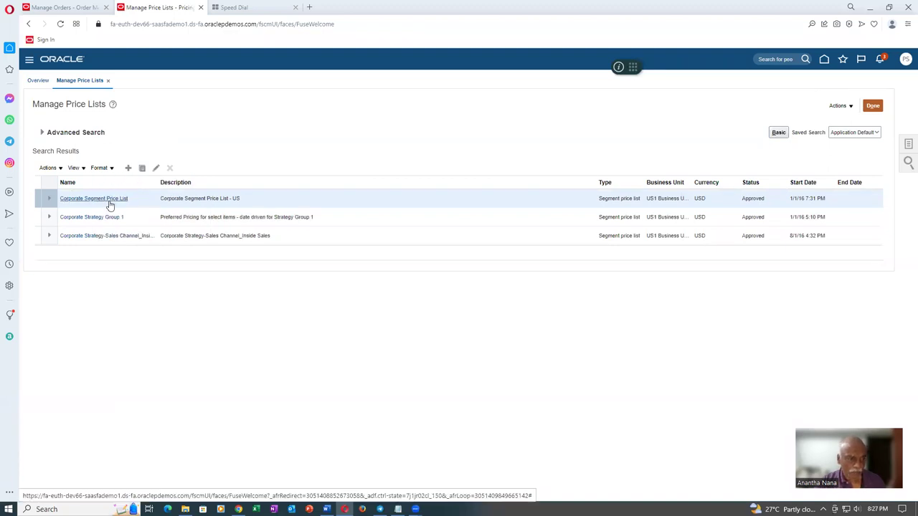
left_click(108, 200)
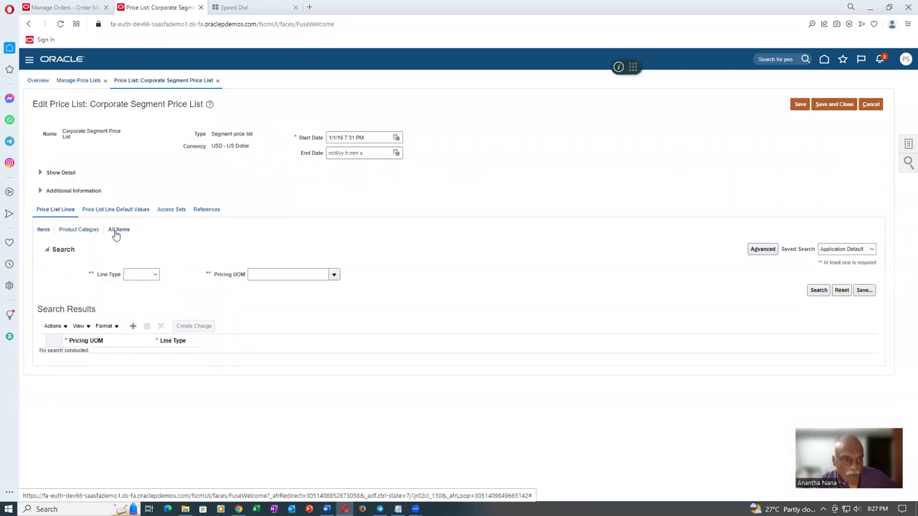
Step: Add a price list line for all items with Ea as its pricing UOM
left_click(132, 325)
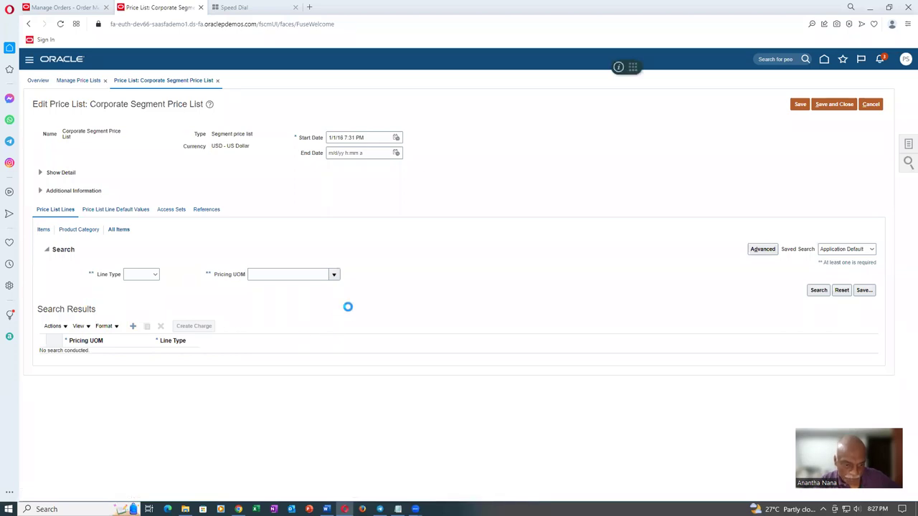
left_click(81, 358)
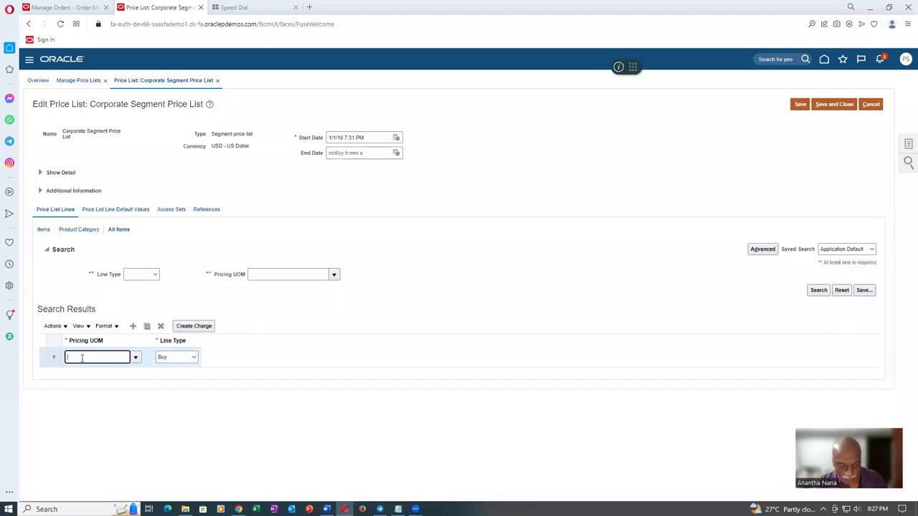
type("Ea")
key("Tab")
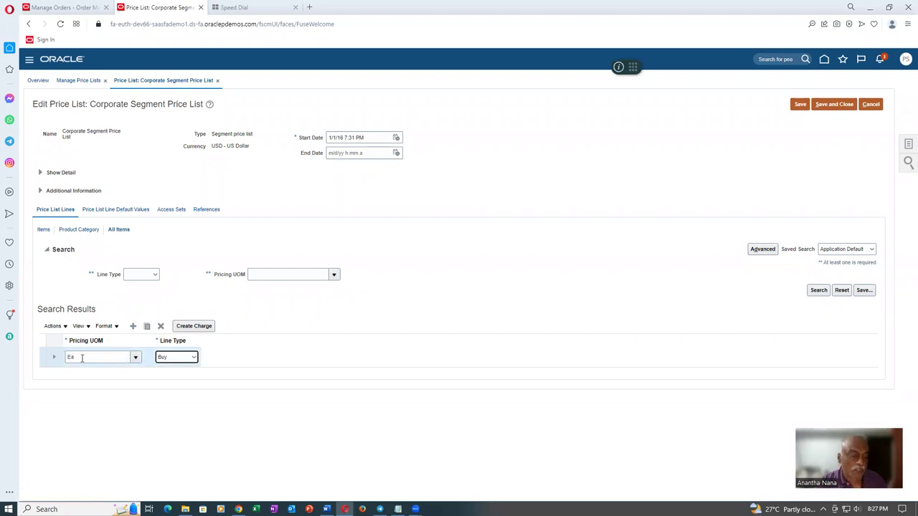
Step: Create a Sale Price charge with a base price of 1 USD, manual adjustment allowed and start date January 21, 2023, and save the price list
left_click(203, 328)
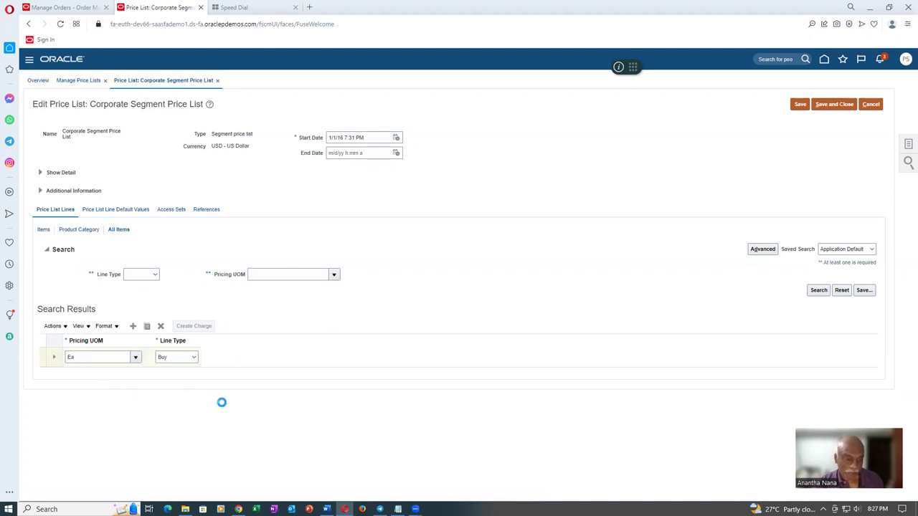
scroll(223, 406, "down", 2)
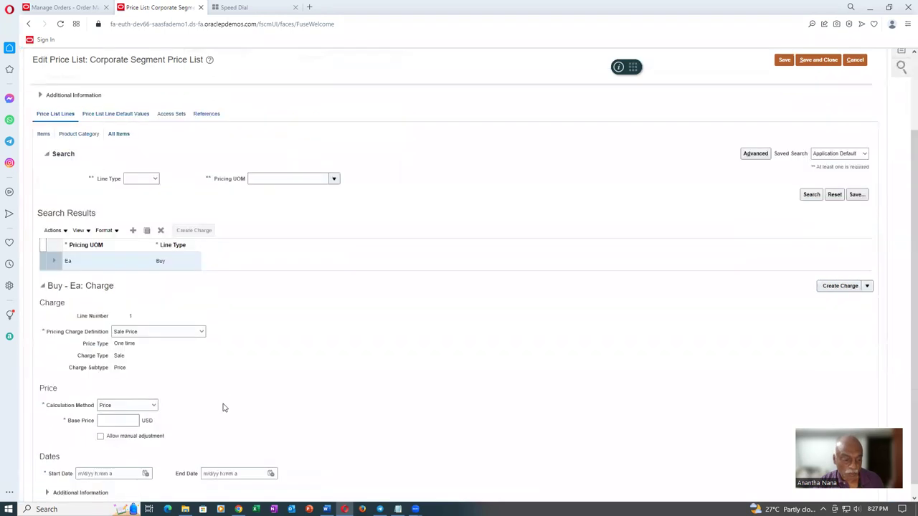
left_click(107, 406)
type("1")
left_click(100, 423)
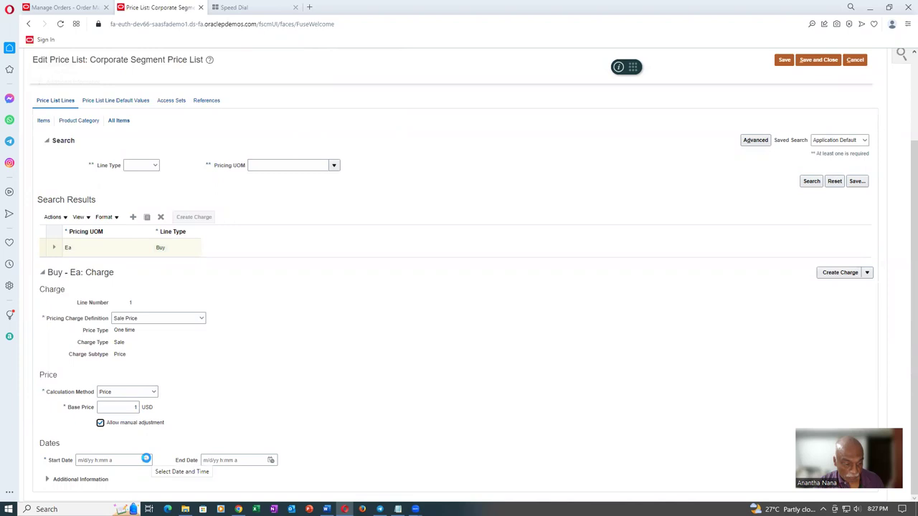
left_click(146, 461)
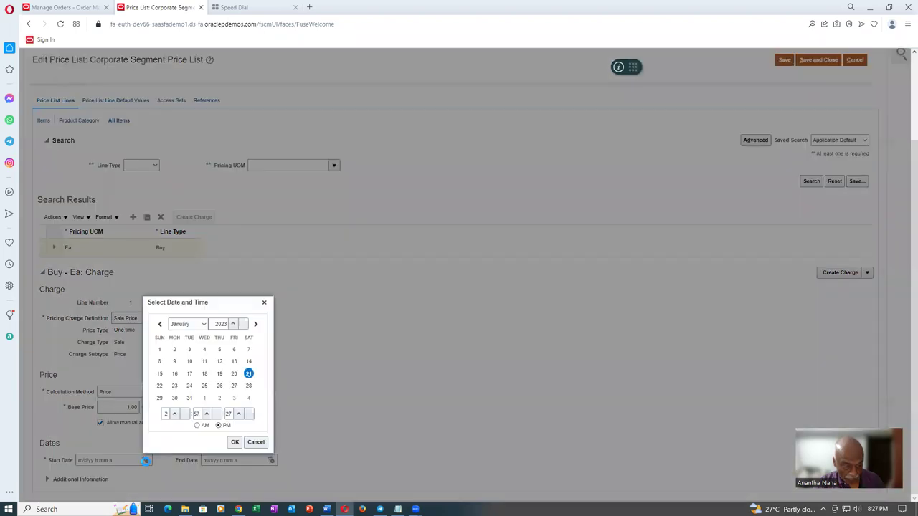
left_click(235, 441)
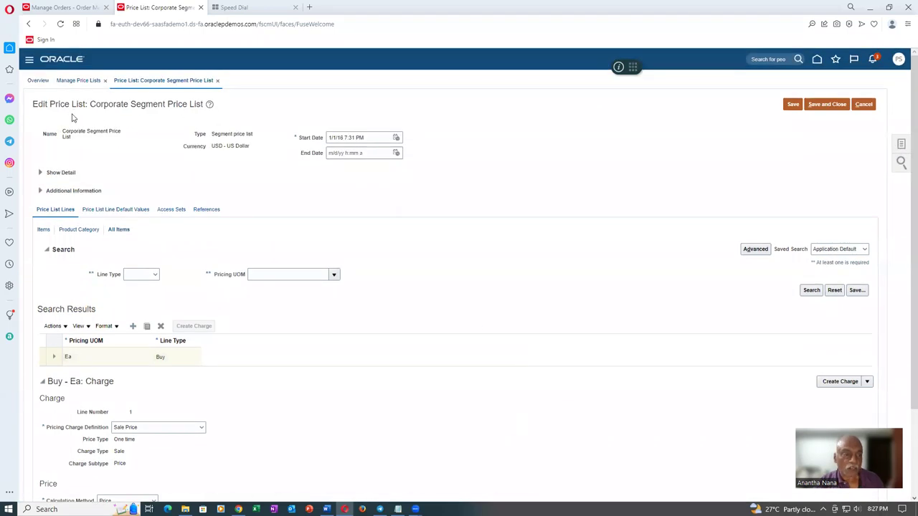
left_click(825, 107)
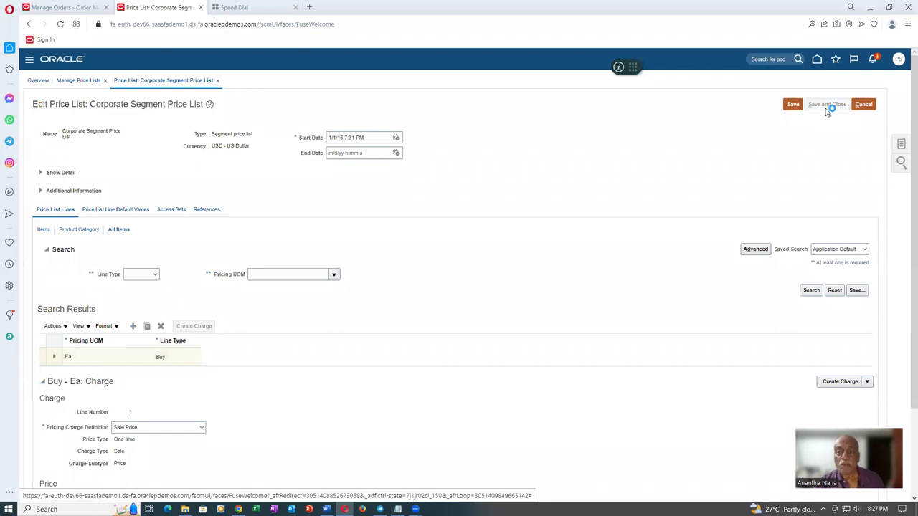
left_click(99, 157)
Step: Return to the draft order for Computer Service and Rentals, reprice it, and discard it without saving
left_click(50, 7)
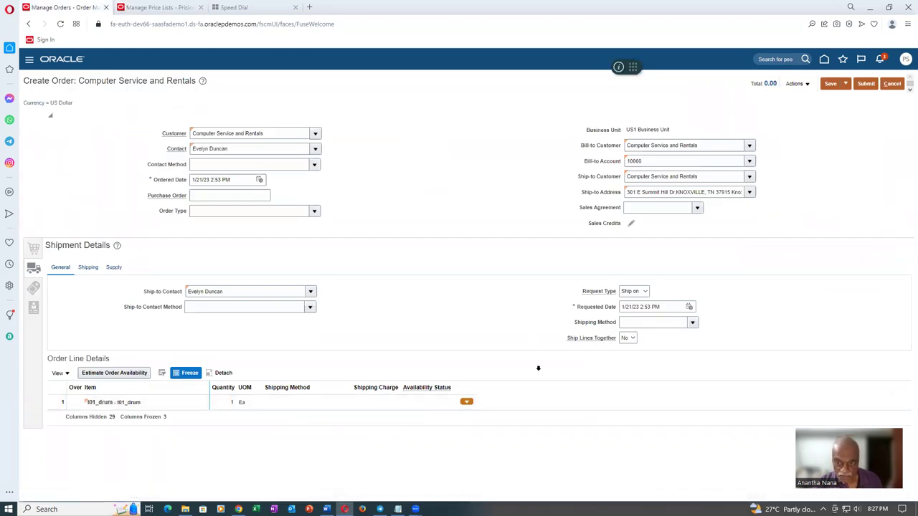
left_click(796, 83)
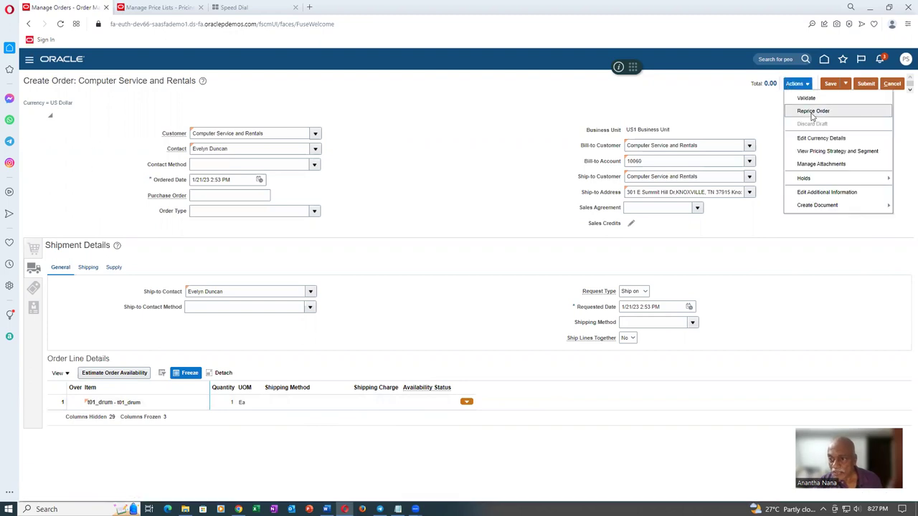
left_click(812, 111)
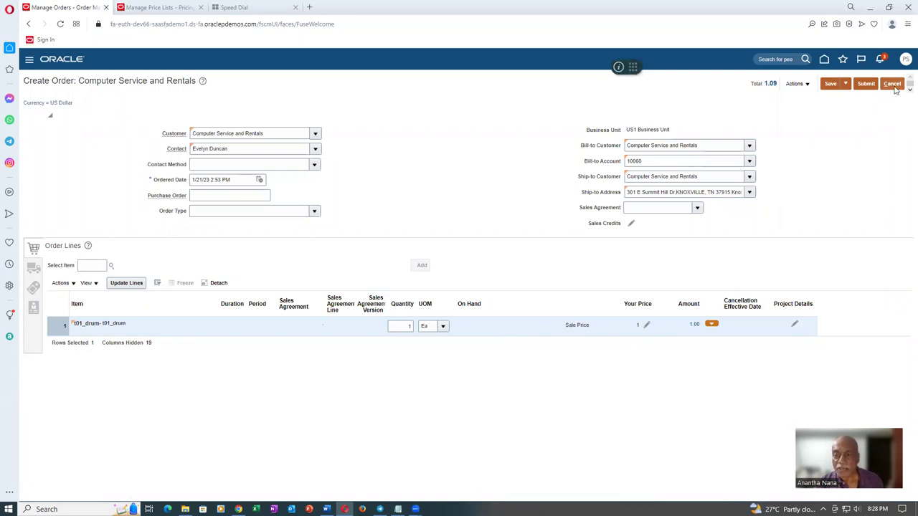
left_click(891, 84)
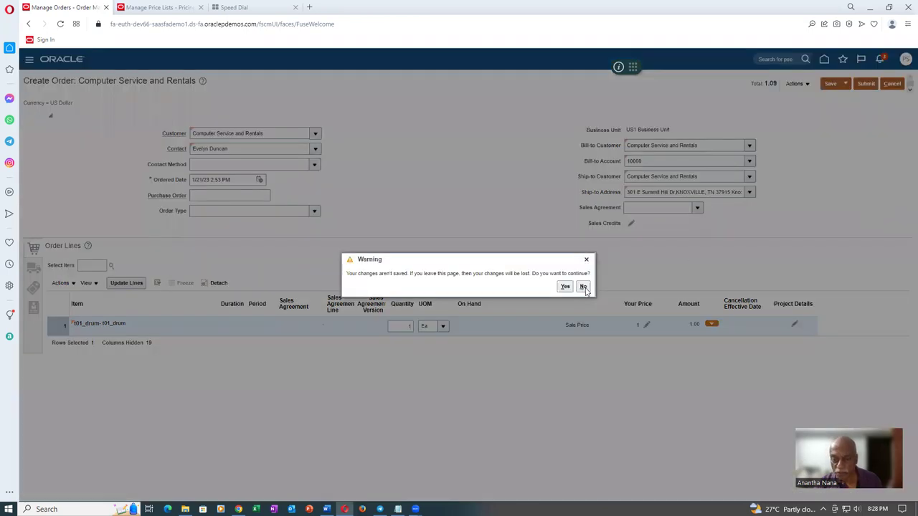
left_click(565, 287)
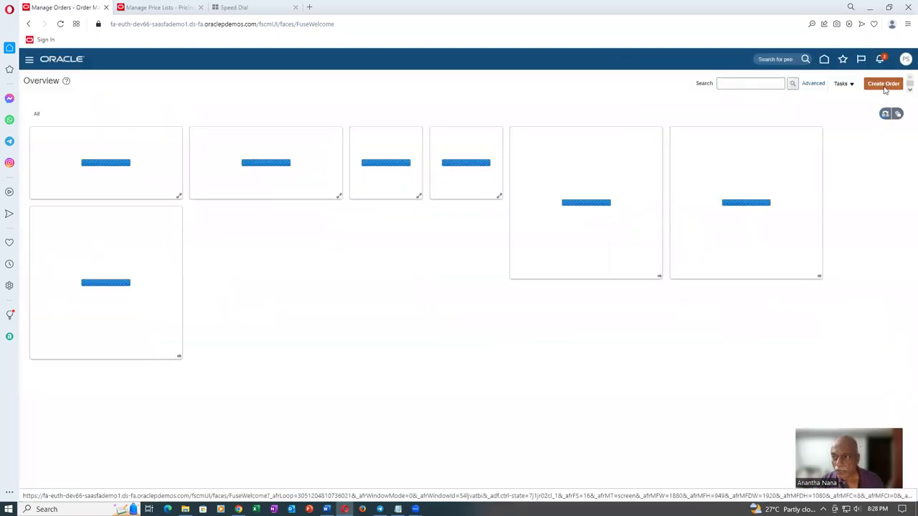
Step: Create a new order for US1 Business Unit with Computer Service and Rentals as the customer
left_click(885, 86)
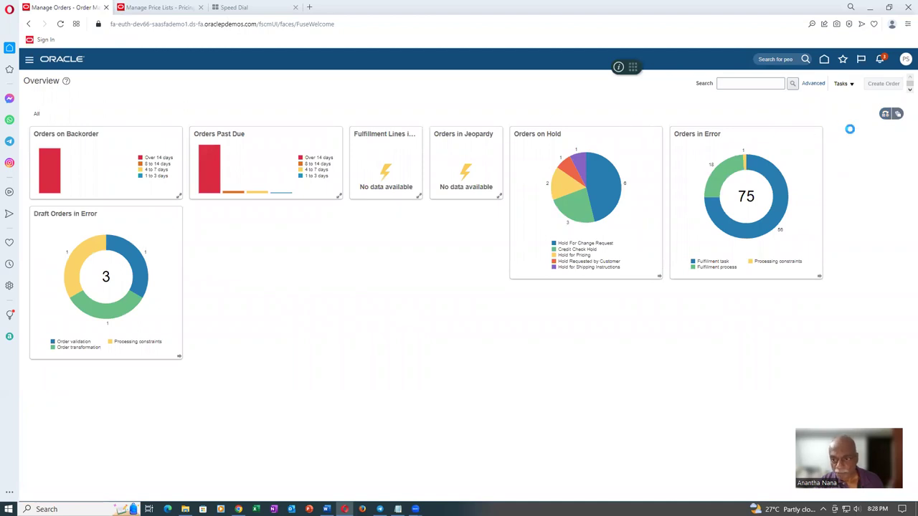
left_click(694, 133)
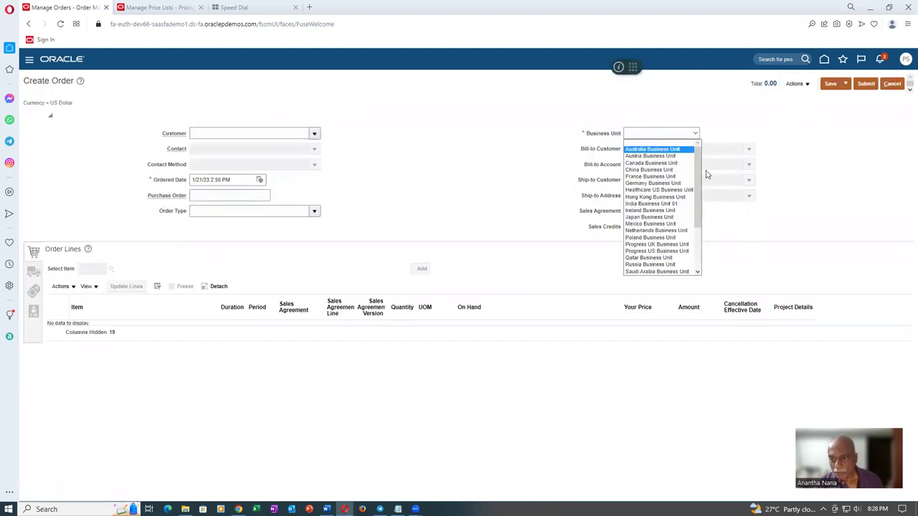
left_click_drag(699, 175, 702, 249)
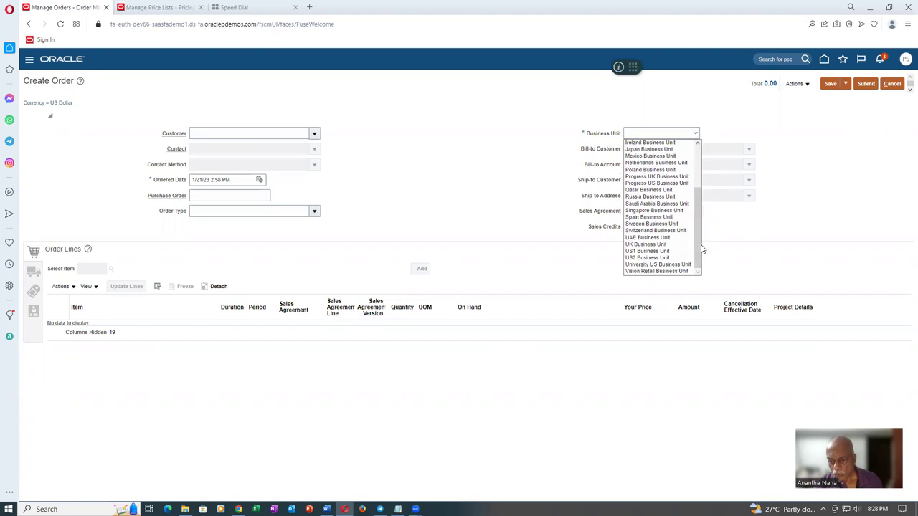
left_click(675, 252)
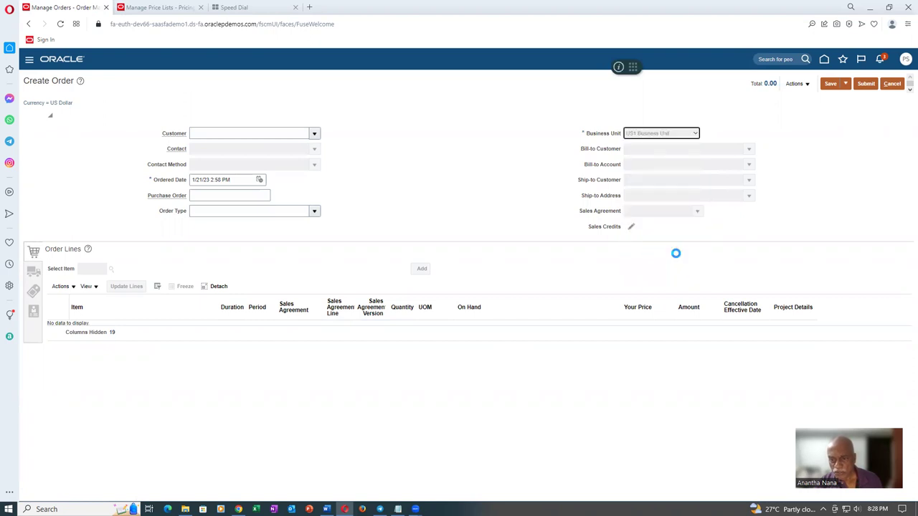
left_click(208, 134)
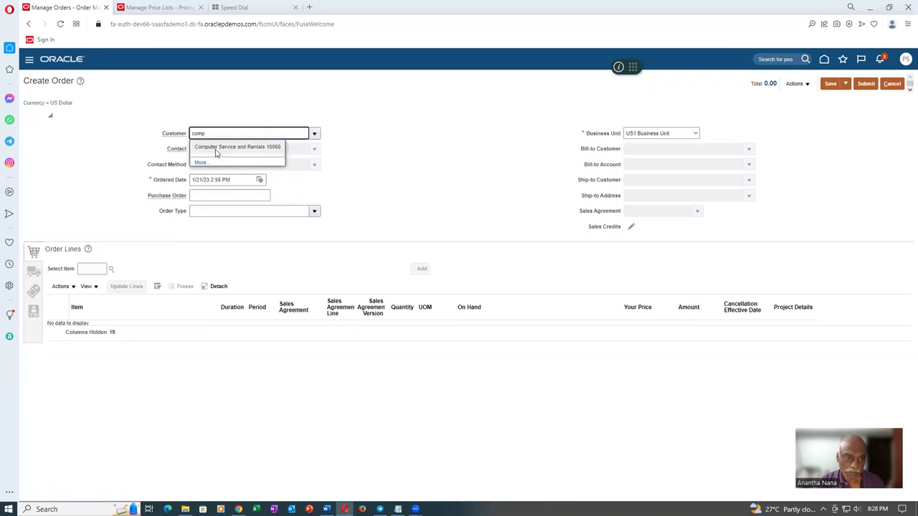
left_click(215, 150)
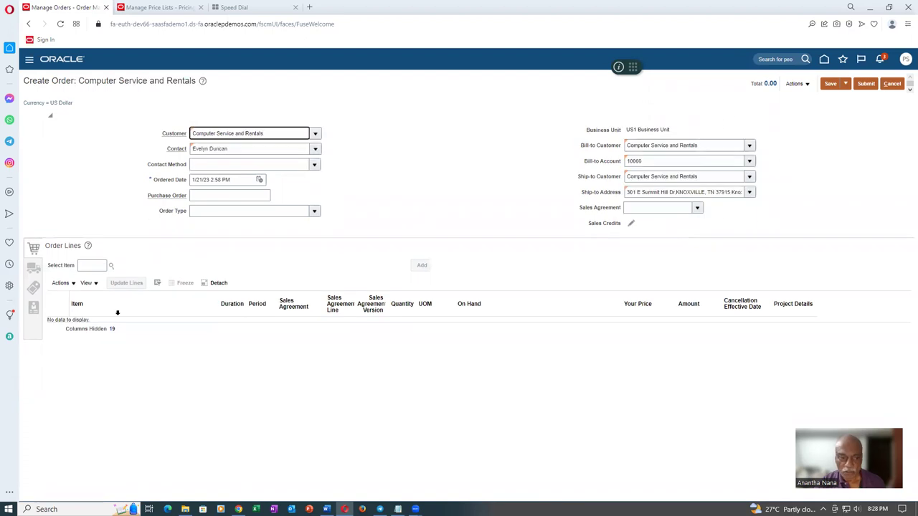
Step: Add an order line for item t01_drum with a quantity of 12 Ea
left_click(96, 266)
type("I01_drum")
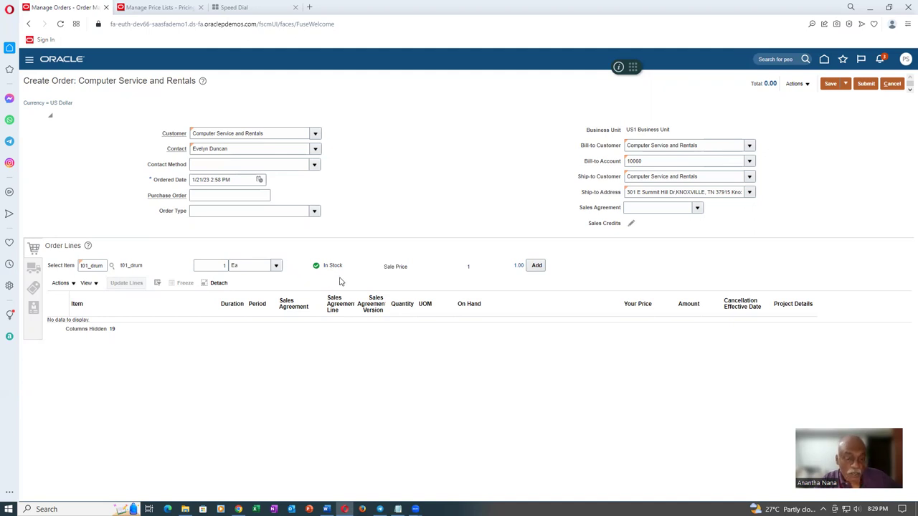
left_click(223, 265)
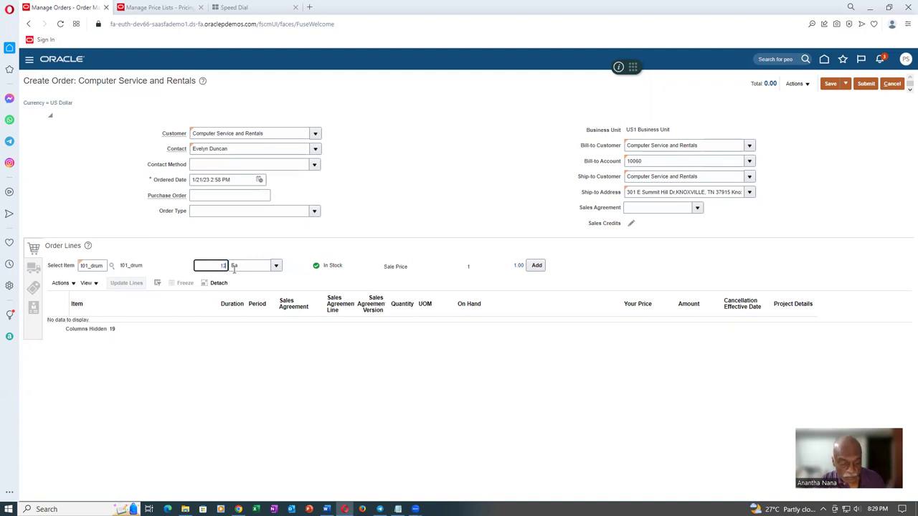
type("2")
key("Tab")
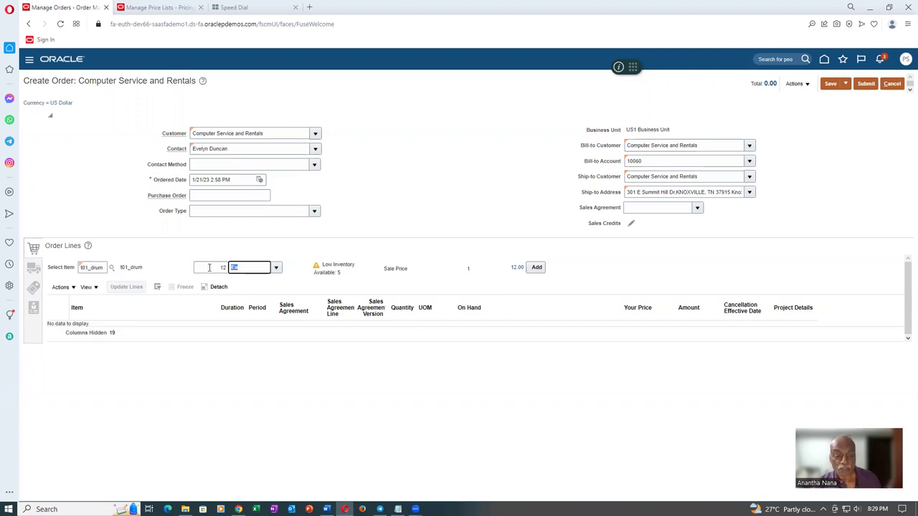
left_click(536, 267)
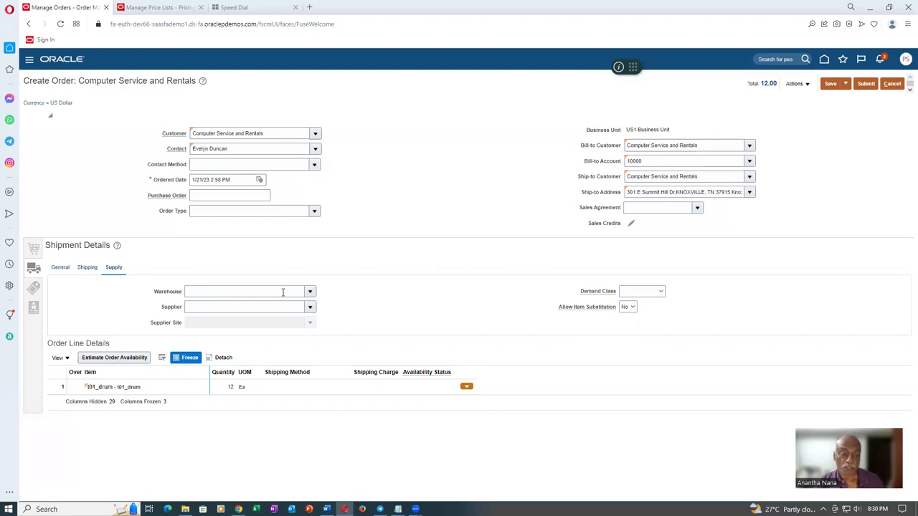
Step: Submit the sales order and switch the submitted order to the fulfillment view
left_click(866, 84)
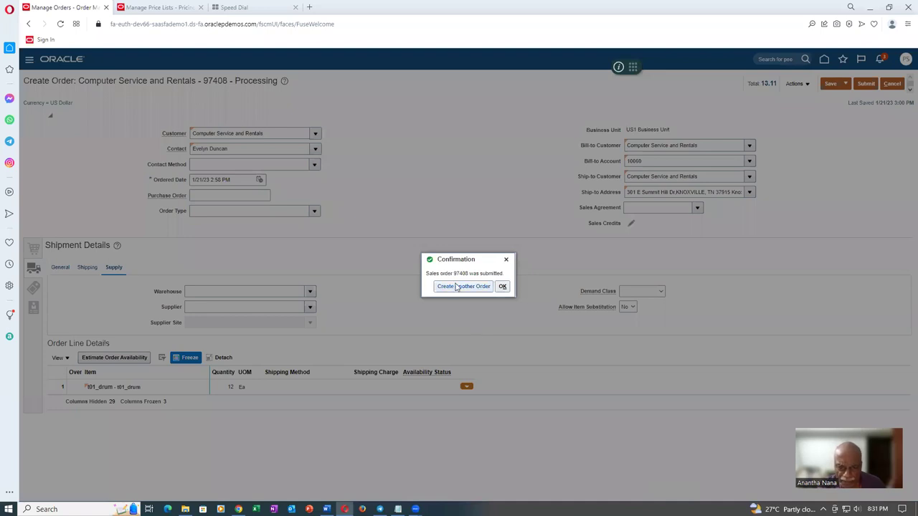
left_click(507, 286)
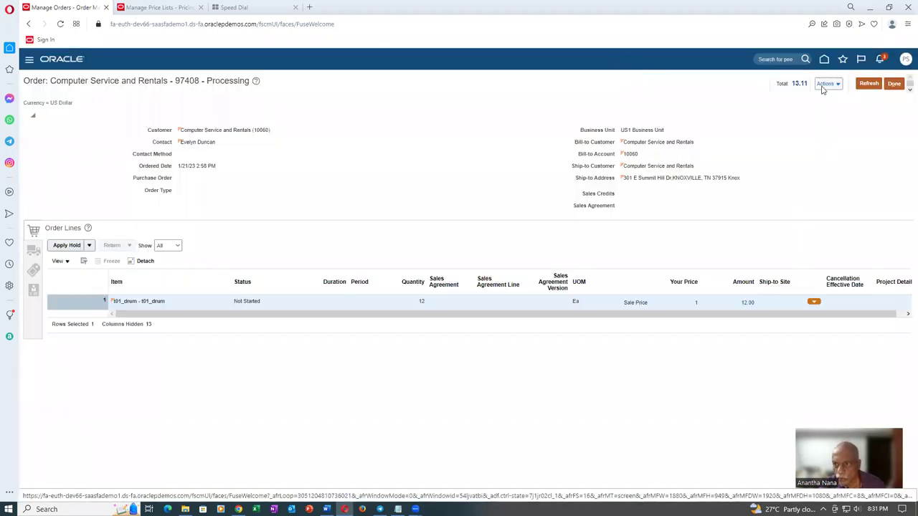
left_click(823, 84)
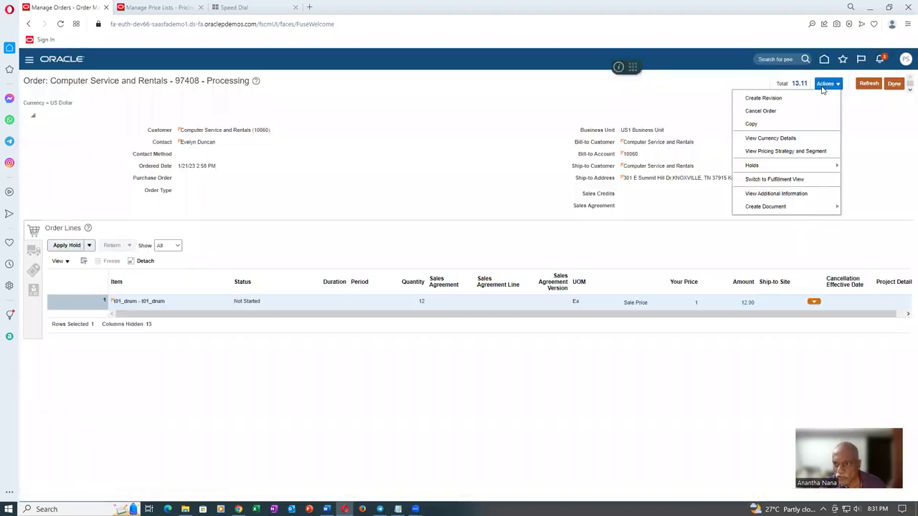
left_click(784, 178)
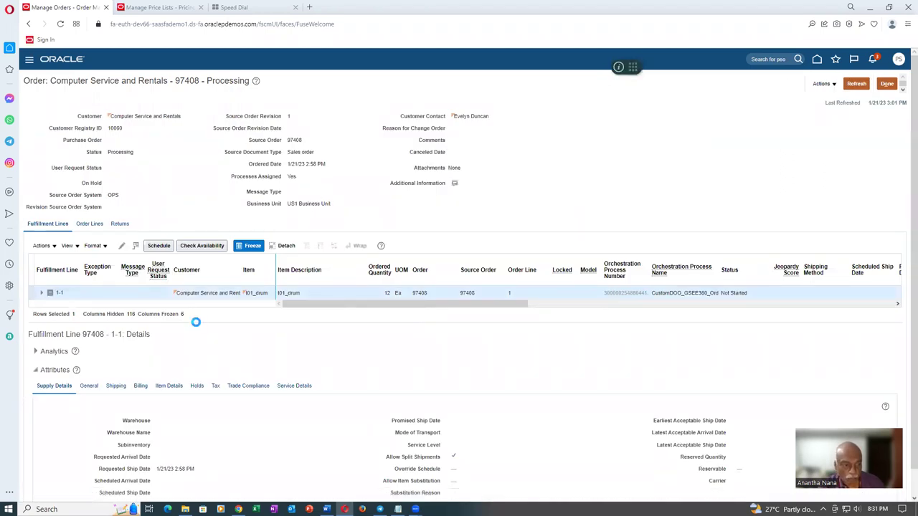
Step: Open the fulfillment line's orchestration process, widen the Task column, and refresh the plan repeatedly to check the progress of its tasks
left_click(625, 292)
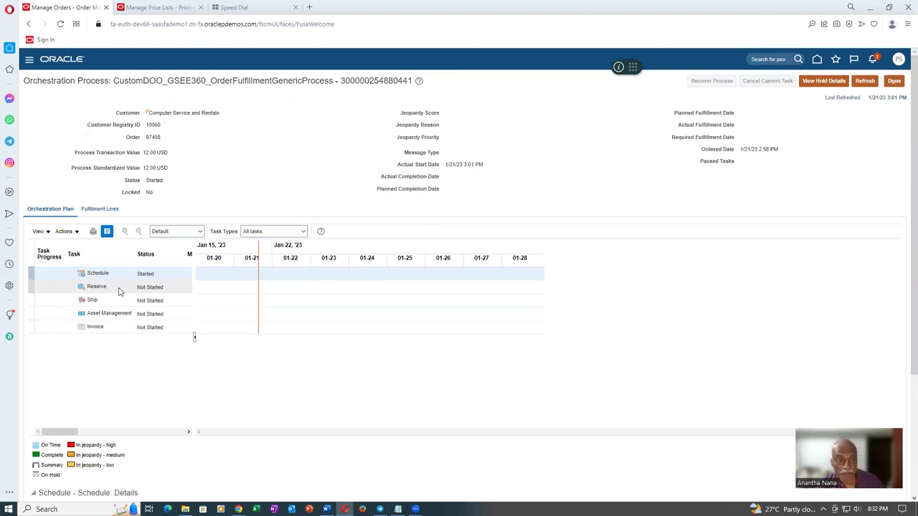
left_click(865, 80)
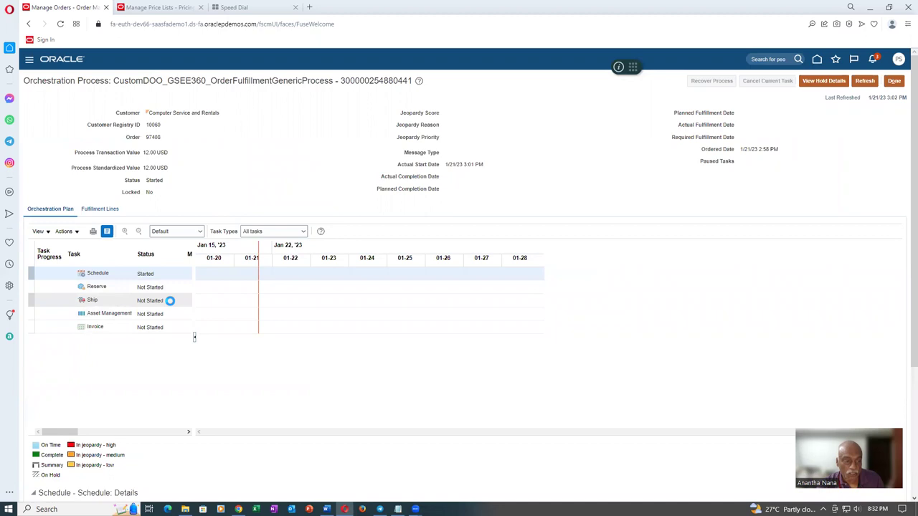
left_click(863, 81)
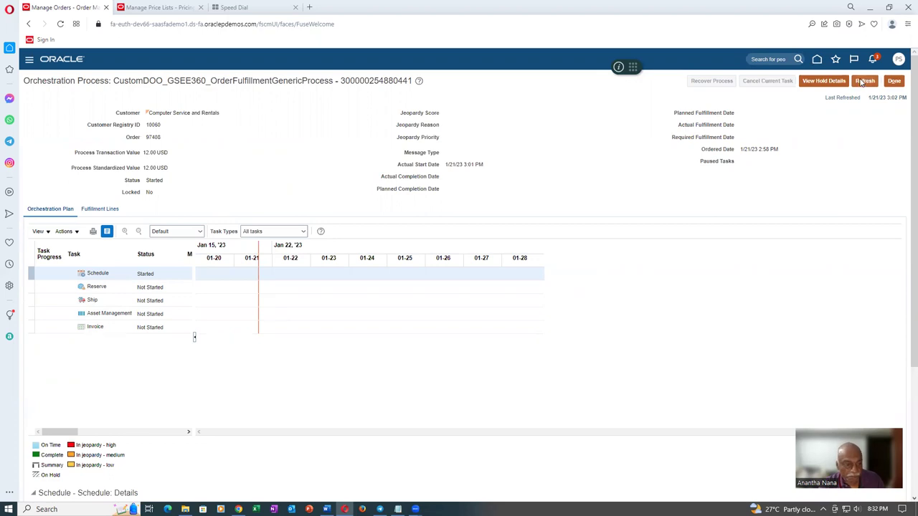
left_click(862, 81)
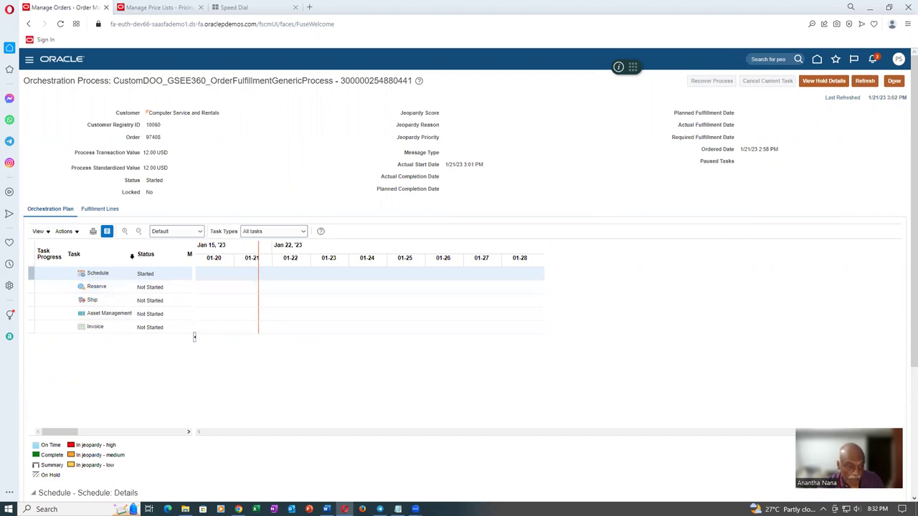
left_click_drag(136, 255, 158, 256)
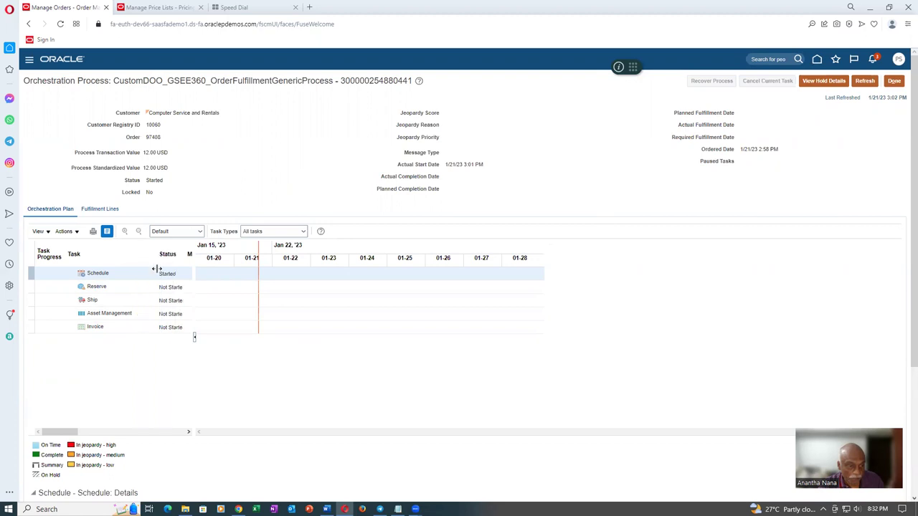
left_click(864, 81)
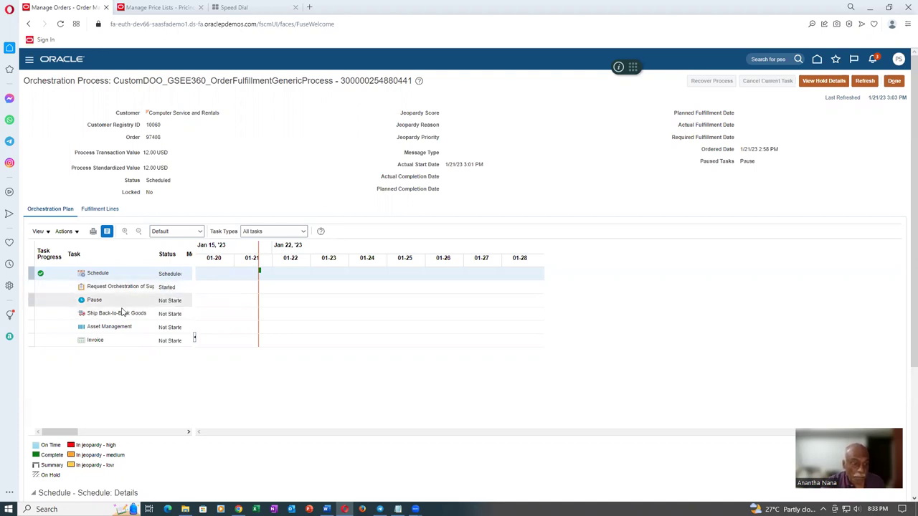
left_click(865, 81)
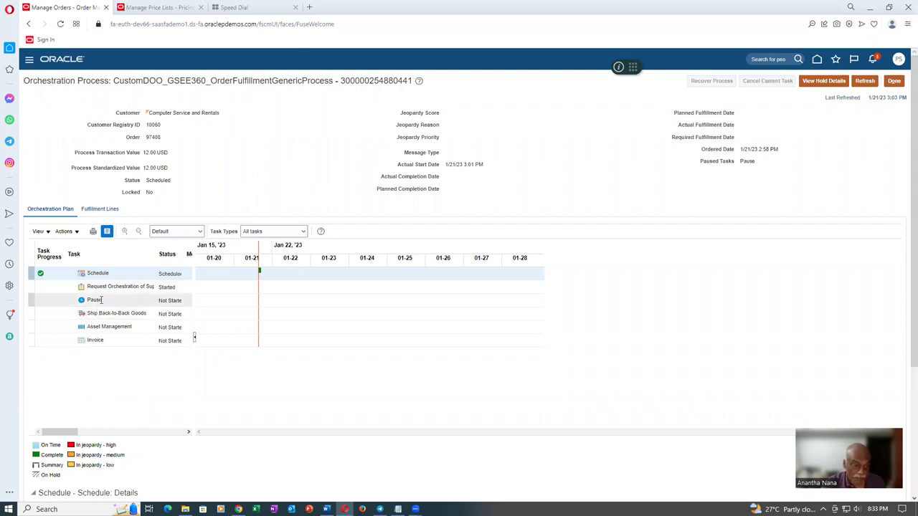
left_click(866, 81)
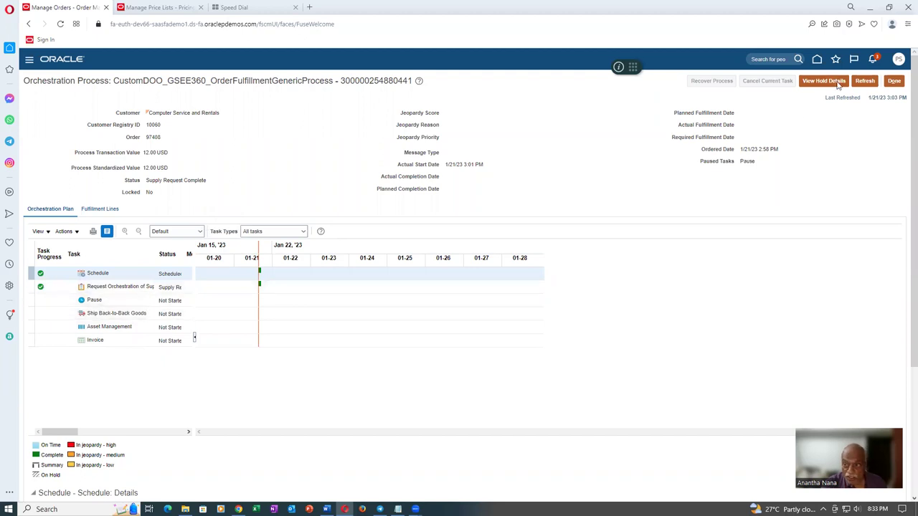
left_click(869, 81)
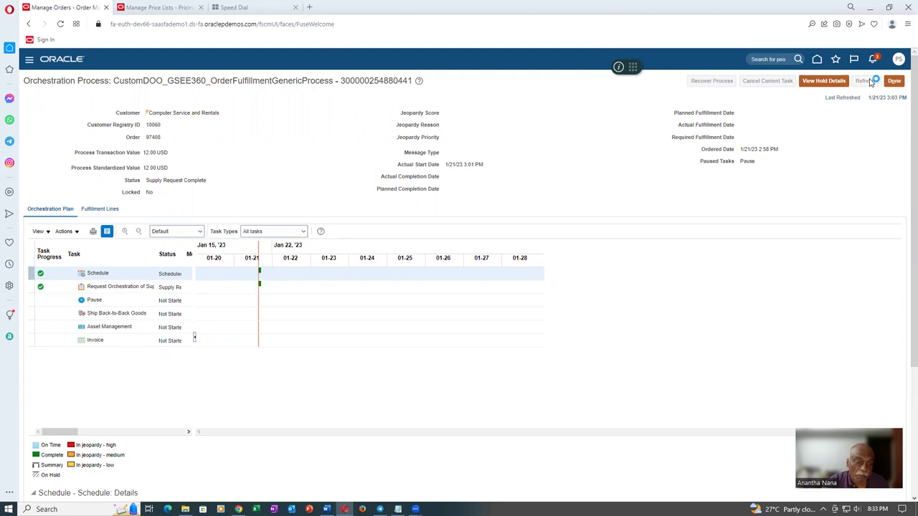
left_click(870, 81)
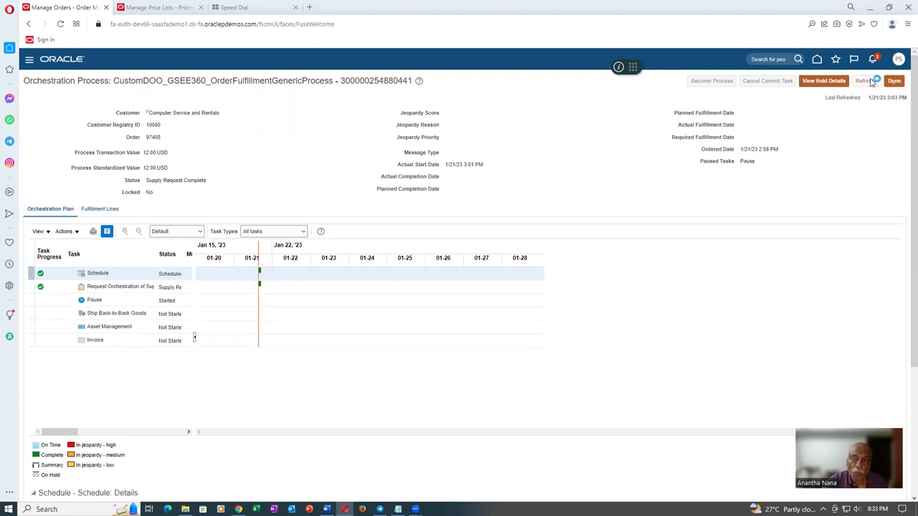
Step: Refresh the orchestration plan repeatedly to check its task progress, and narrow the Task column to give the Status column more room
left_click(870, 82)
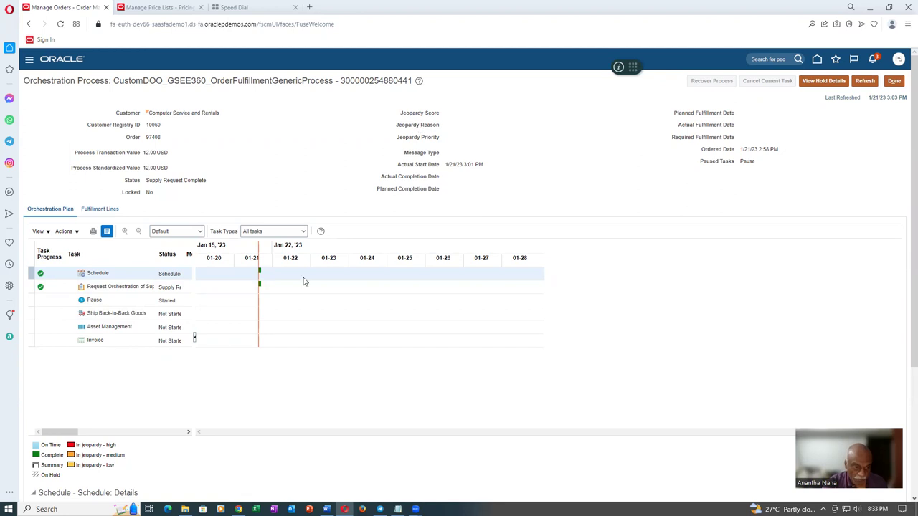
left_click(863, 81)
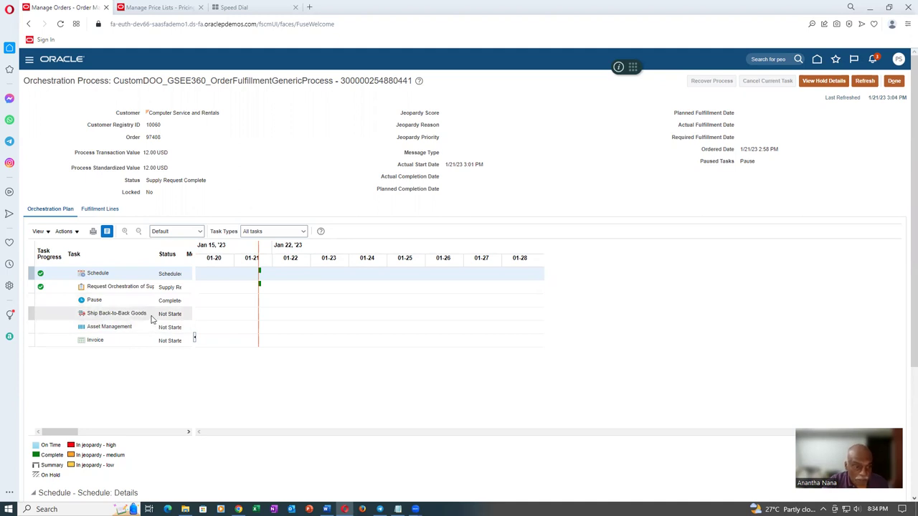
left_click(872, 82)
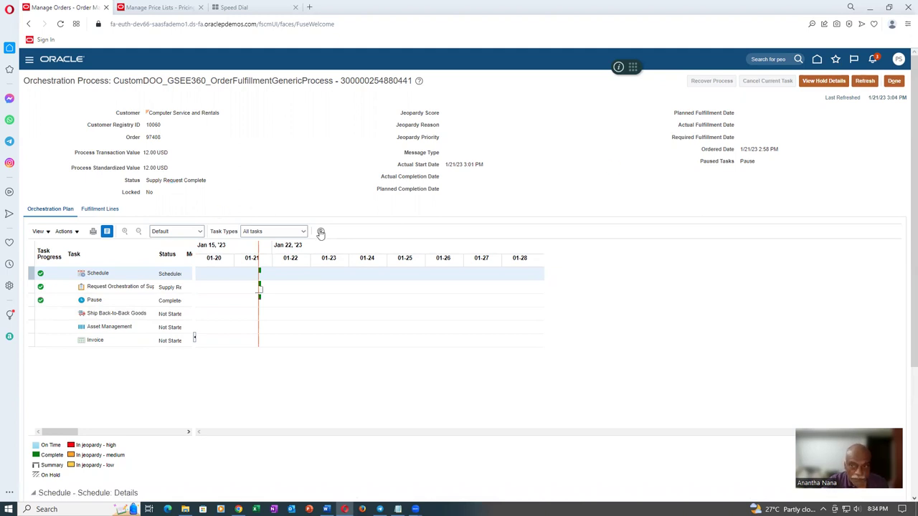
left_click(860, 82)
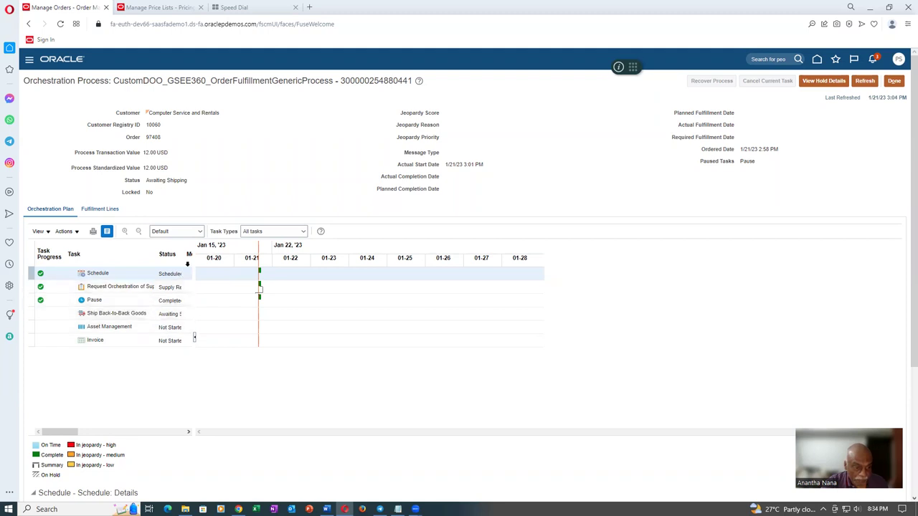
left_click_drag(156, 264, 140, 264)
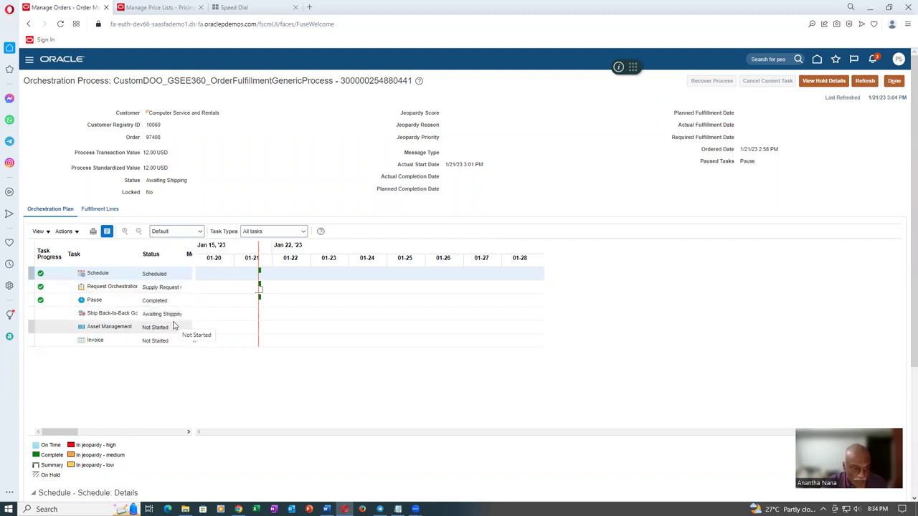
Step: Leave Manage Price Lists in the second browser tab and open the Supply Orchestration work area under Supply Chain Execution
left_click(154, 8)
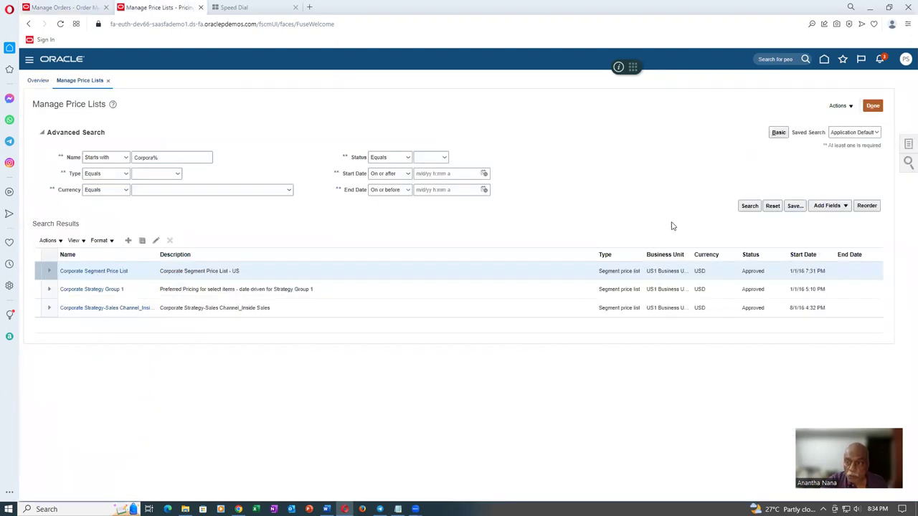
left_click(870, 107)
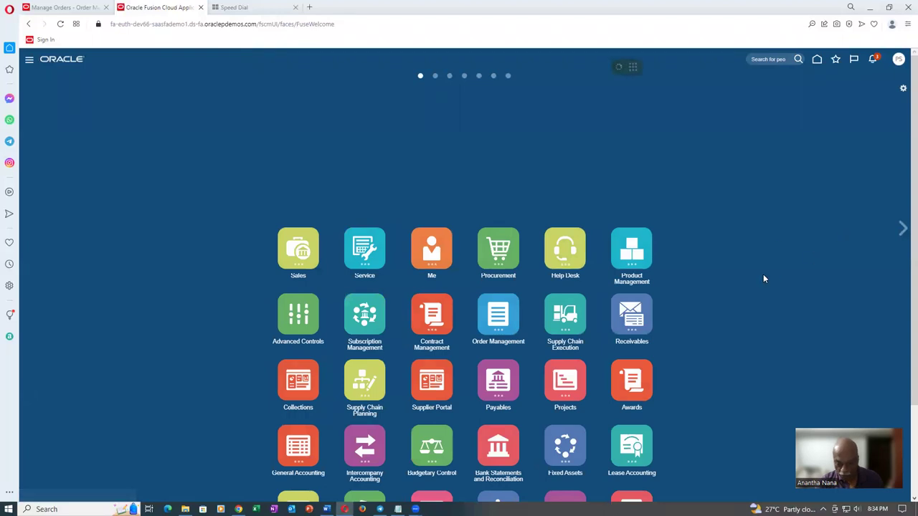
scroll(764, 274, "down", 2)
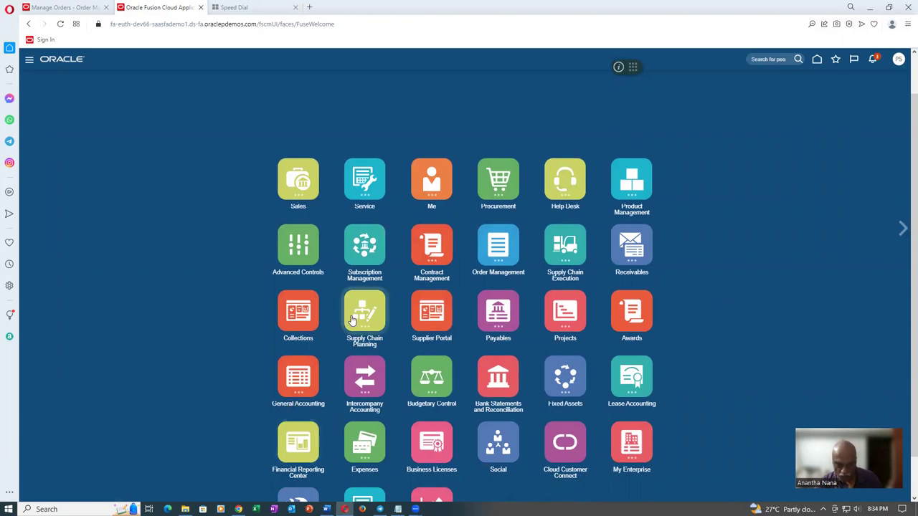
left_click(572, 252)
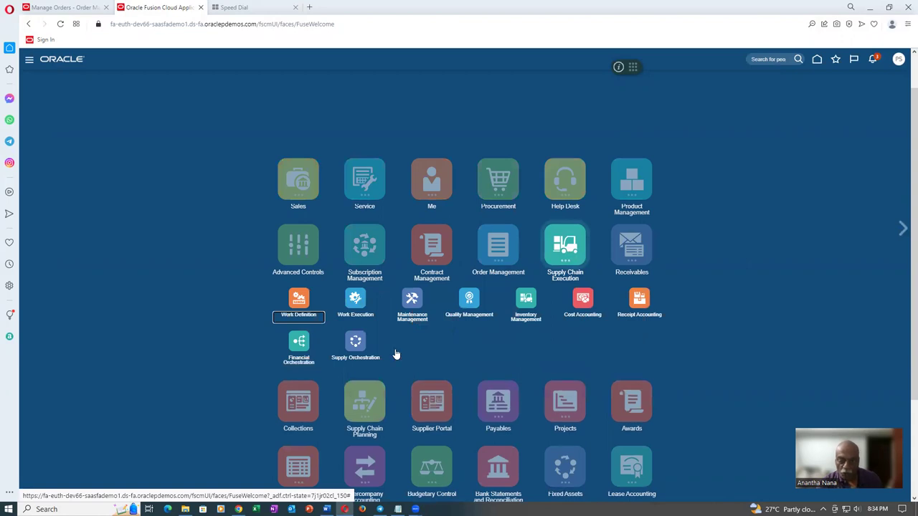
left_click(354, 347)
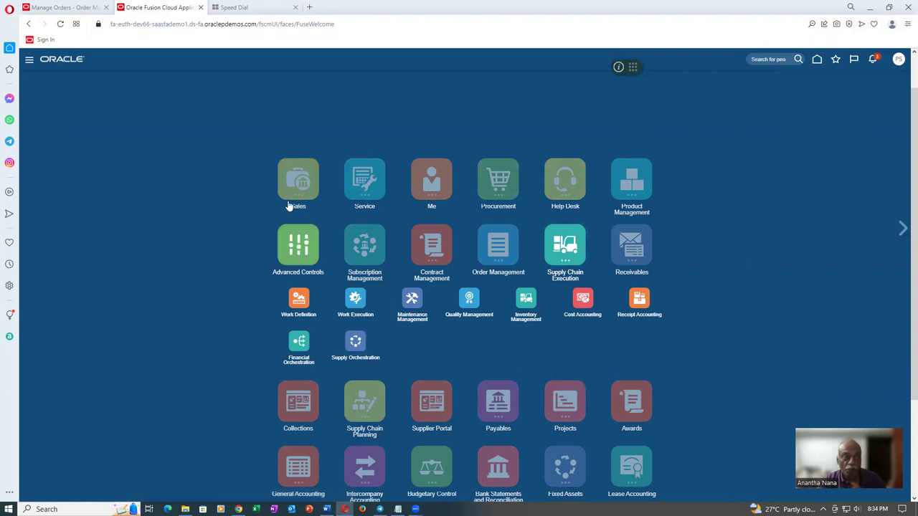
Step: Return to the orchestration process, show its fulfillment lines, and refresh to check the Back-to-Back supply details of line 1-1
left_click(52, 8)
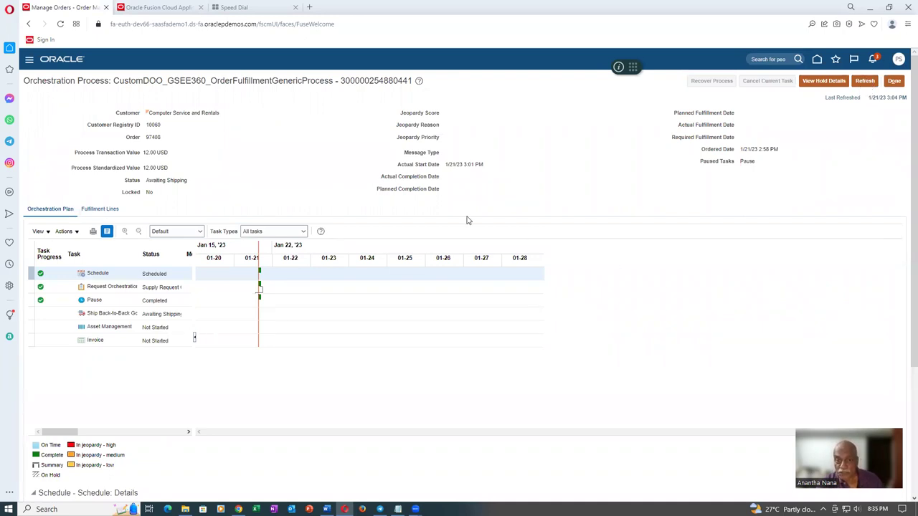
left_click(105, 213)
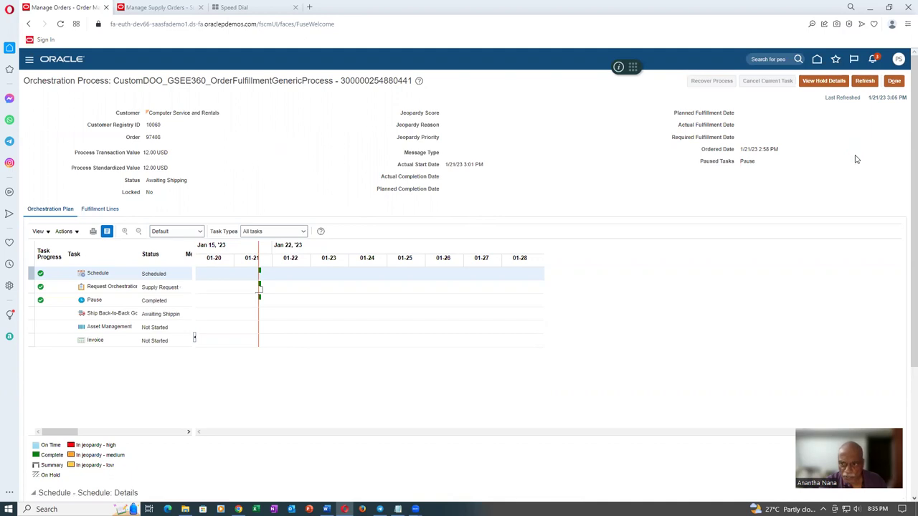
left_click(108, 210)
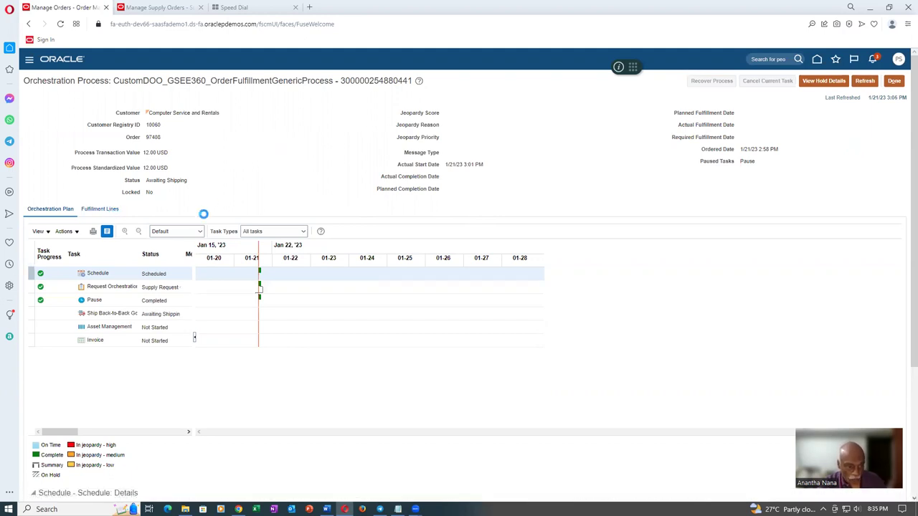
scroll(207, 220, "down", 2)
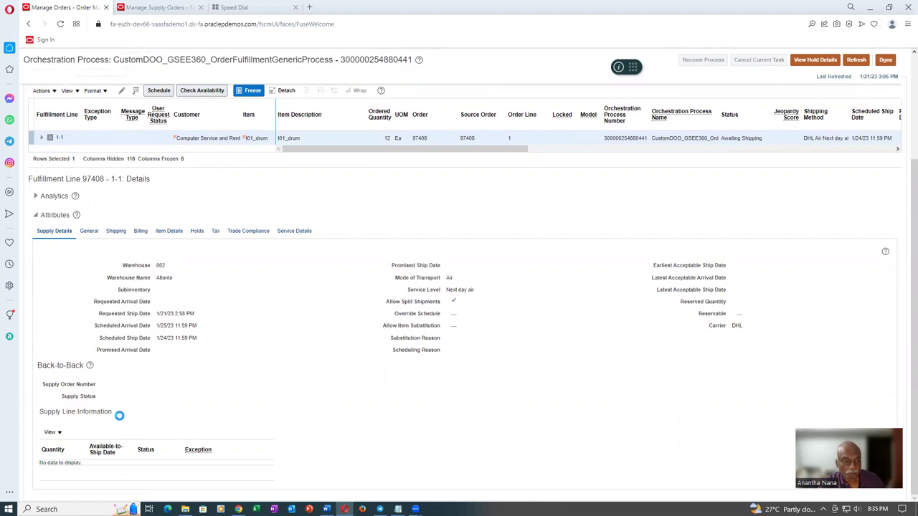
left_click(862, 63)
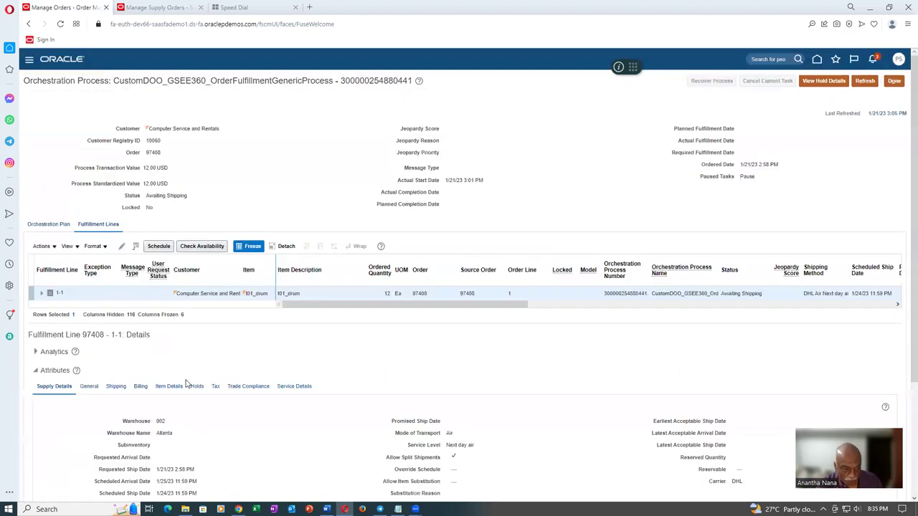
left_click(857, 60)
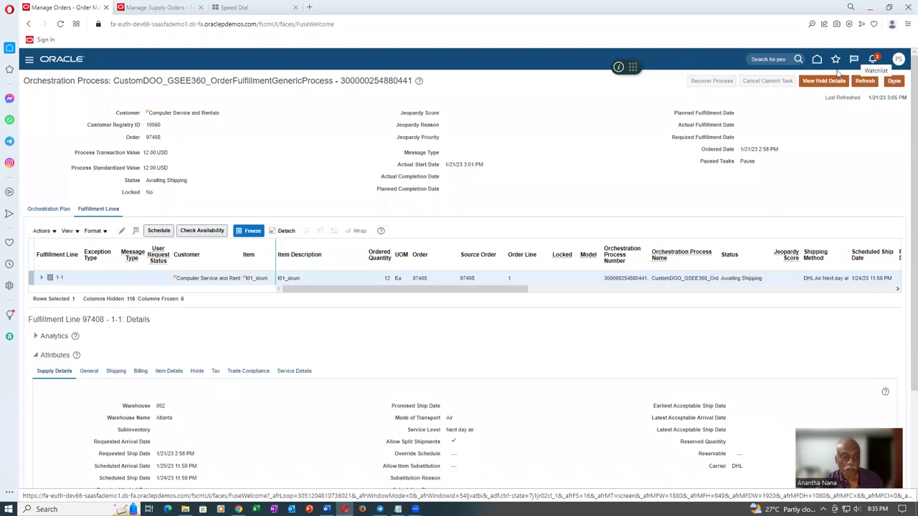
scroll(112, 395, "down", 1)
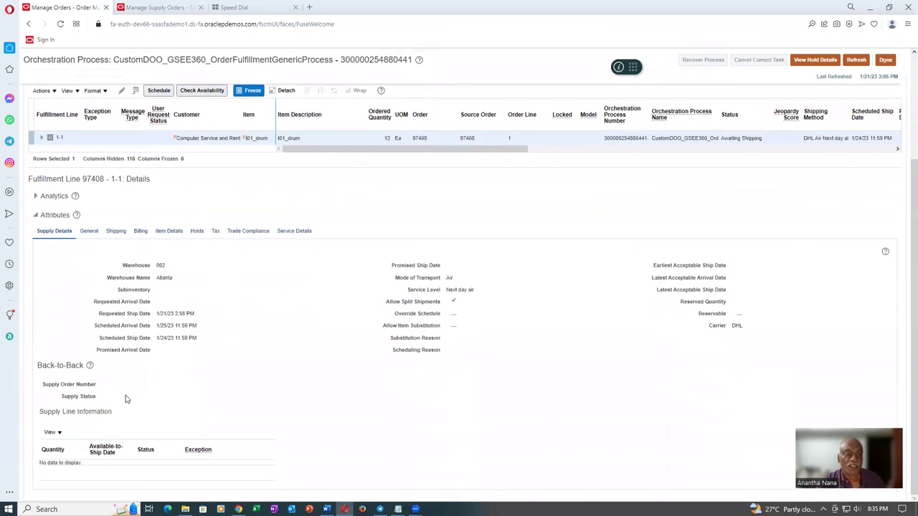
Step: Open Manage Supply Lines in Supply Orchestration and search for supply lines whose item starts with t01_dr
left_click(147, 7)
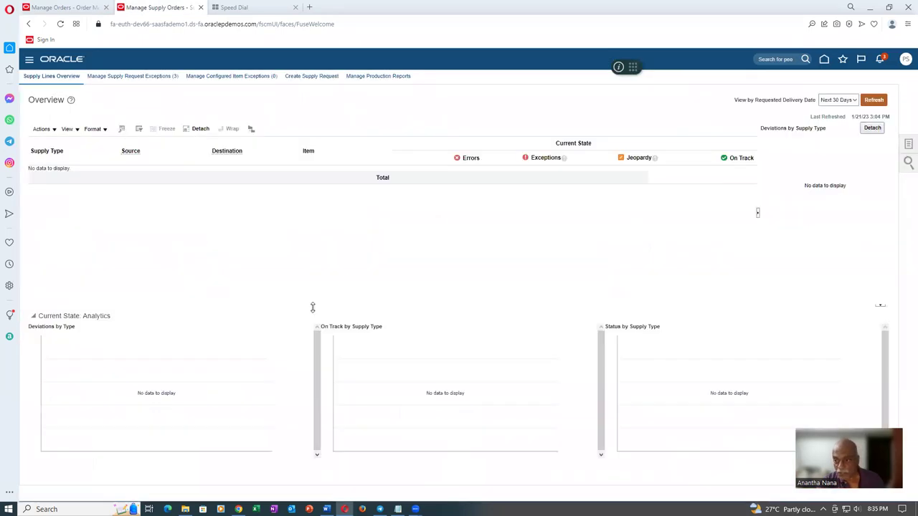
left_click(907, 147)
left_click(804, 89)
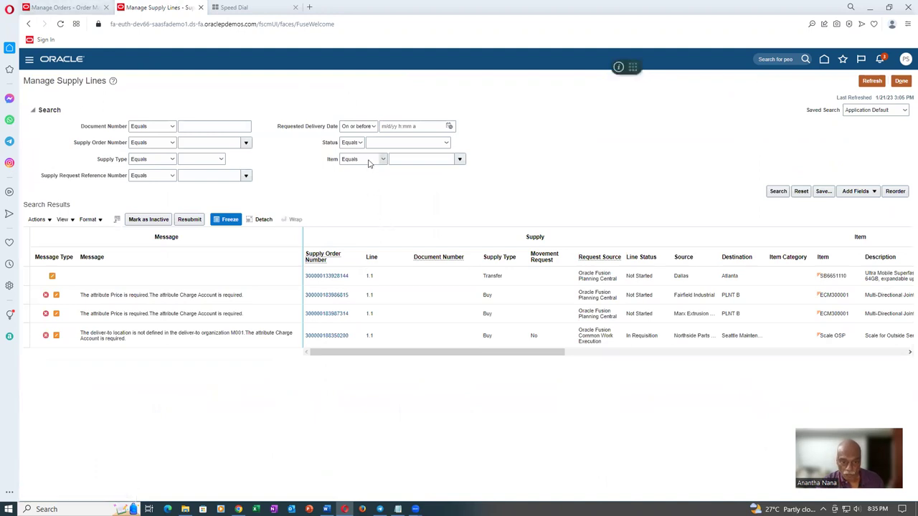
left_click(369, 159)
left_click(369, 172)
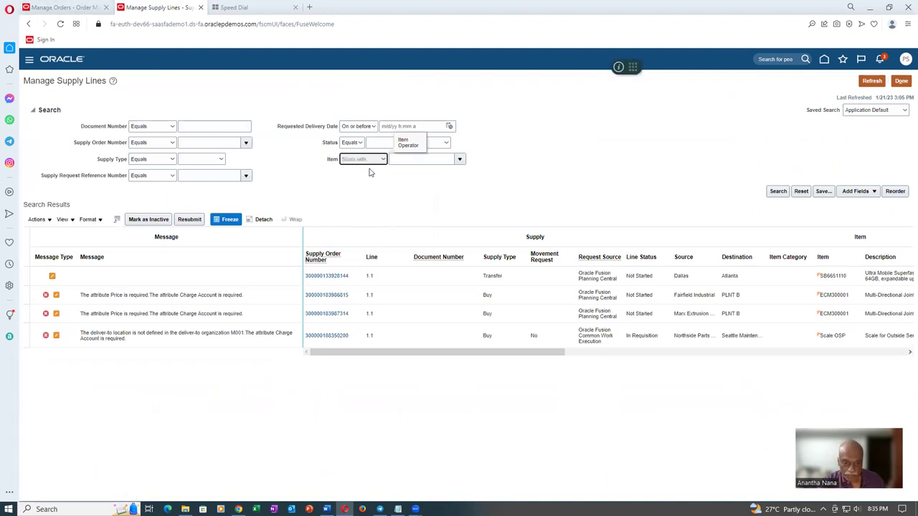
left_click(407, 160)
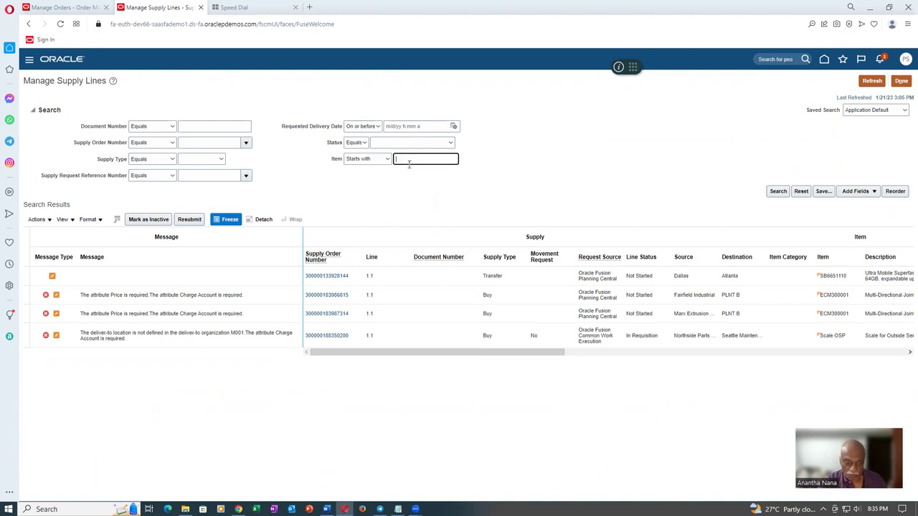
type("S")
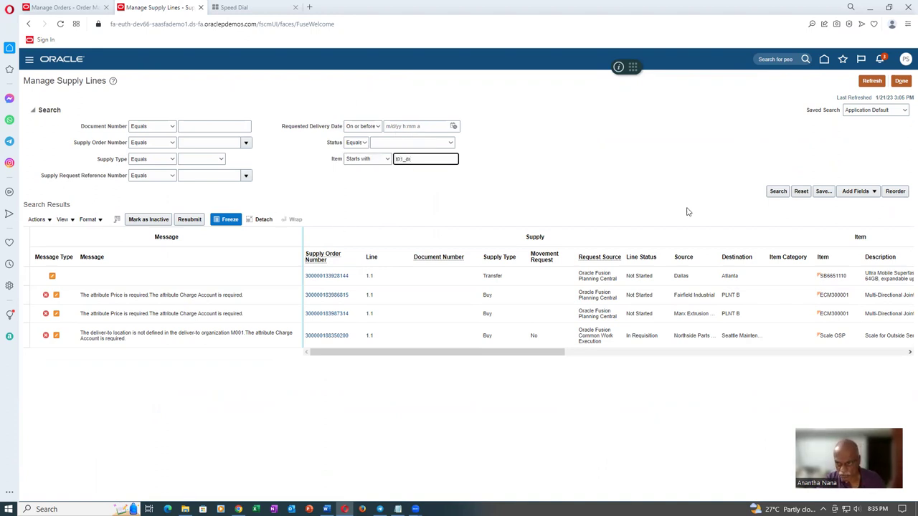
left_click(779, 192)
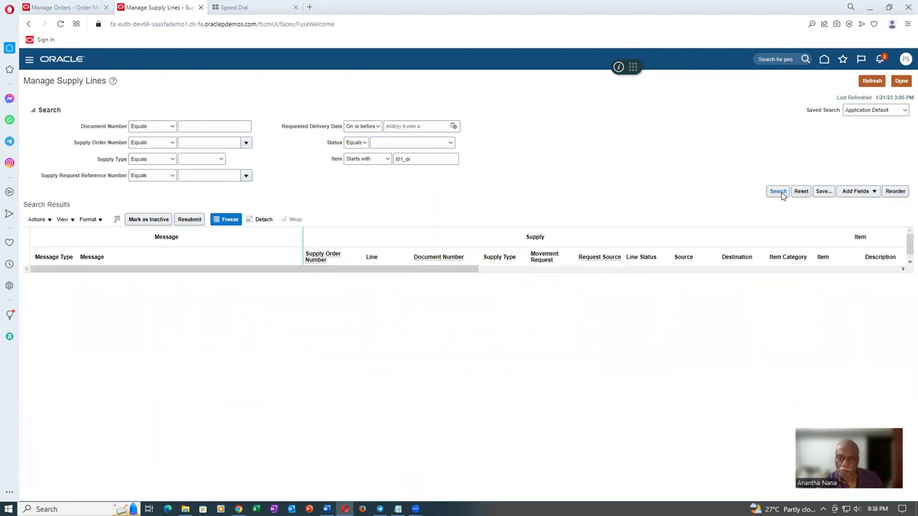
left_click(782, 193)
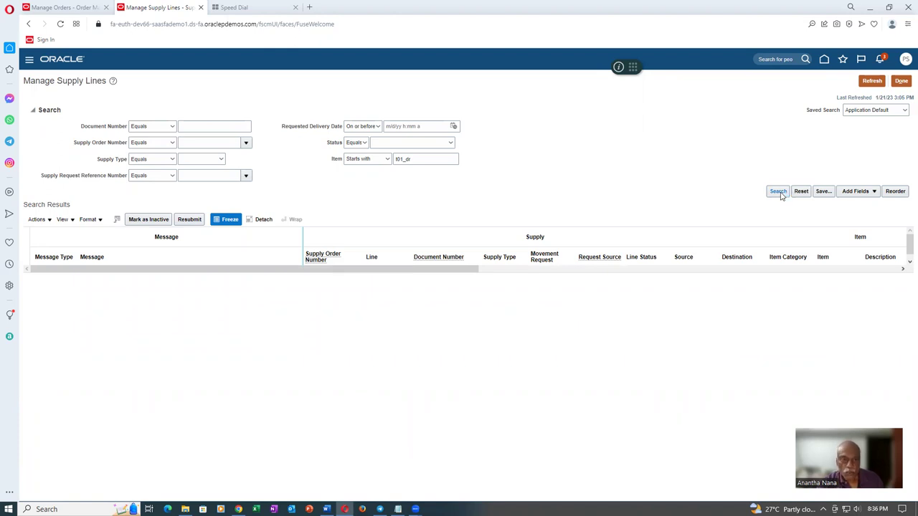
Step: Go back to the order's fulfillment line and keep refreshing it to check its Back-to-Back supply order number, supply status and supply line information
left_click(63, 8)
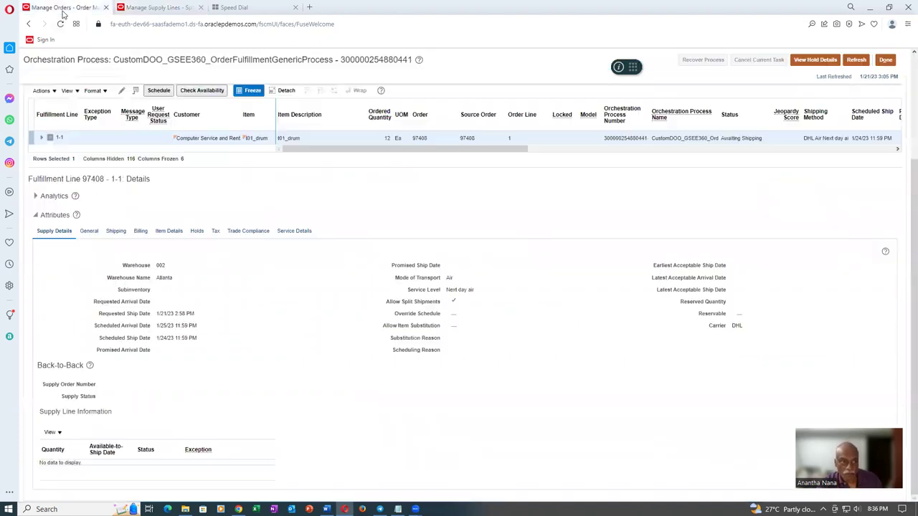
left_click(854, 61)
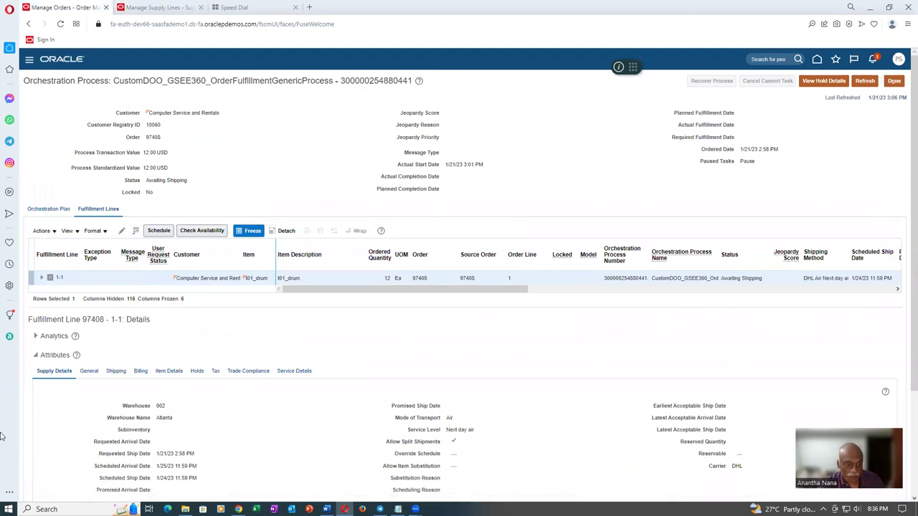
scroll(83, 407, "down", 2)
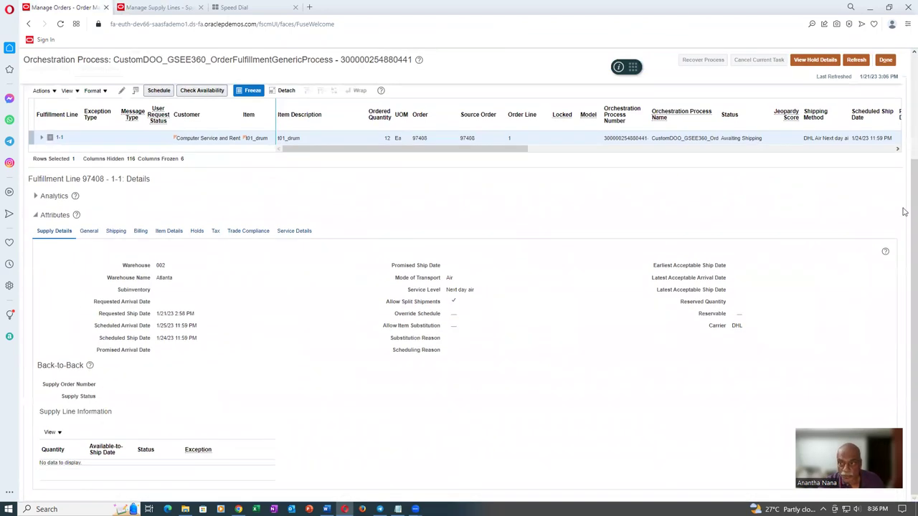
left_click(857, 62)
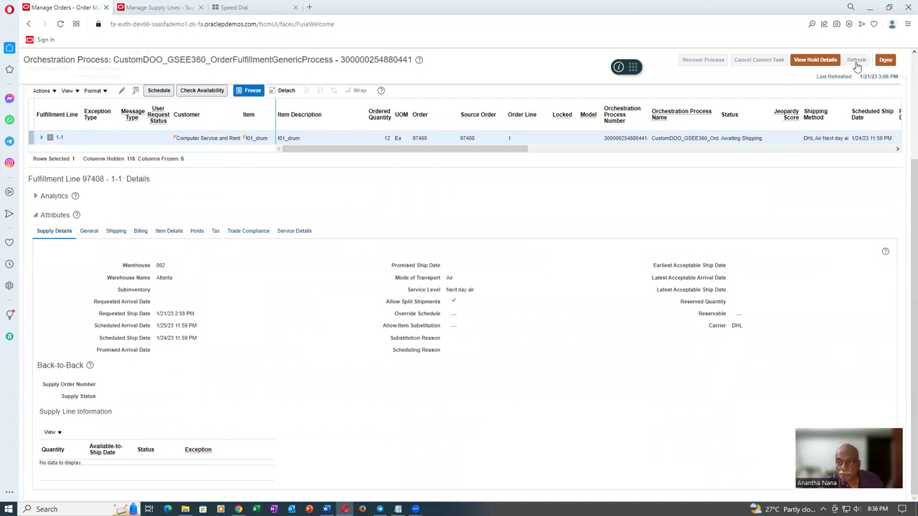
scroll(159, 370, "down", 2)
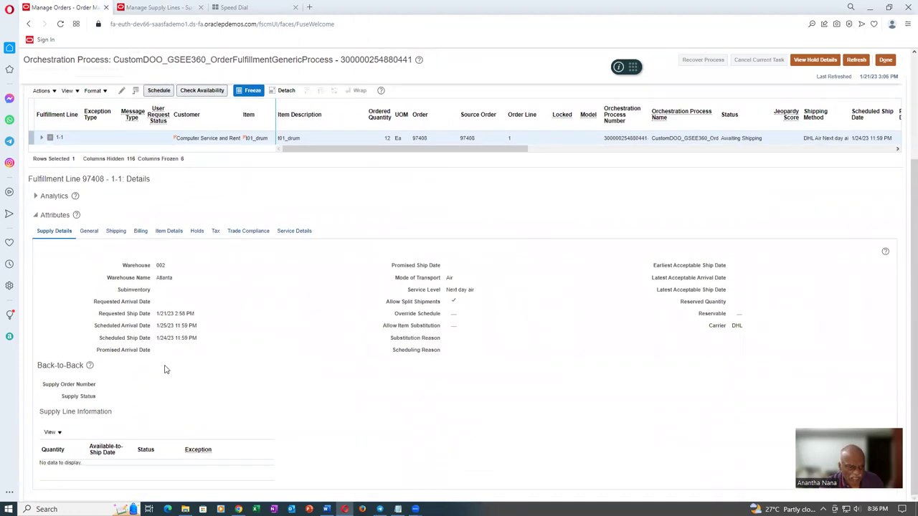
scroll(167, 370, "up", 2)
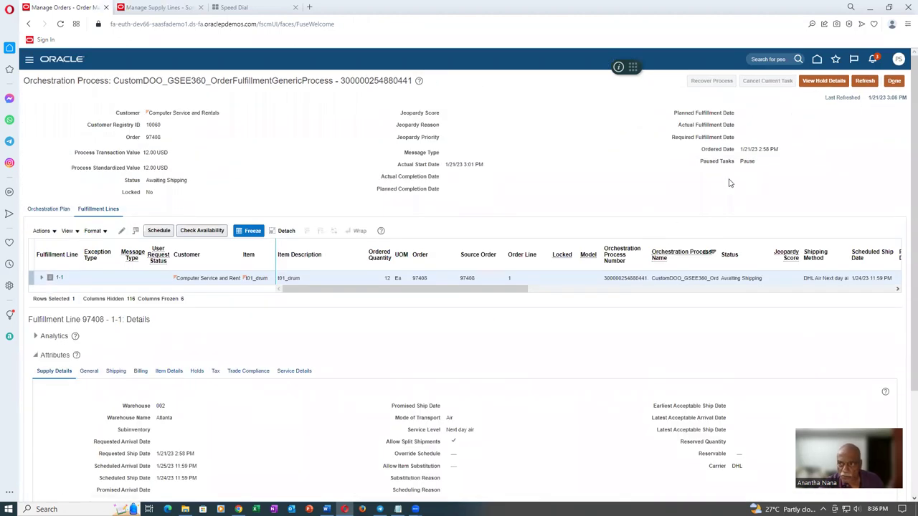
left_click(865, 81)
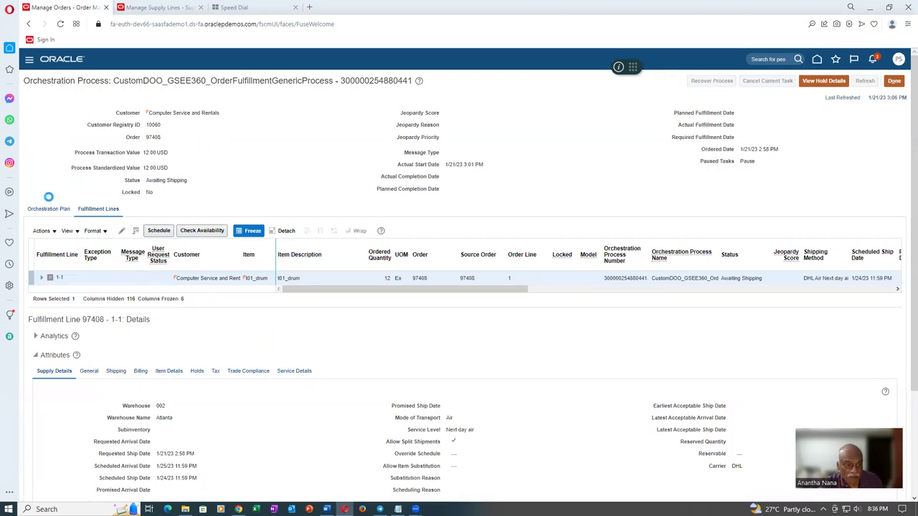
scroll(206, 417, "down", 2)
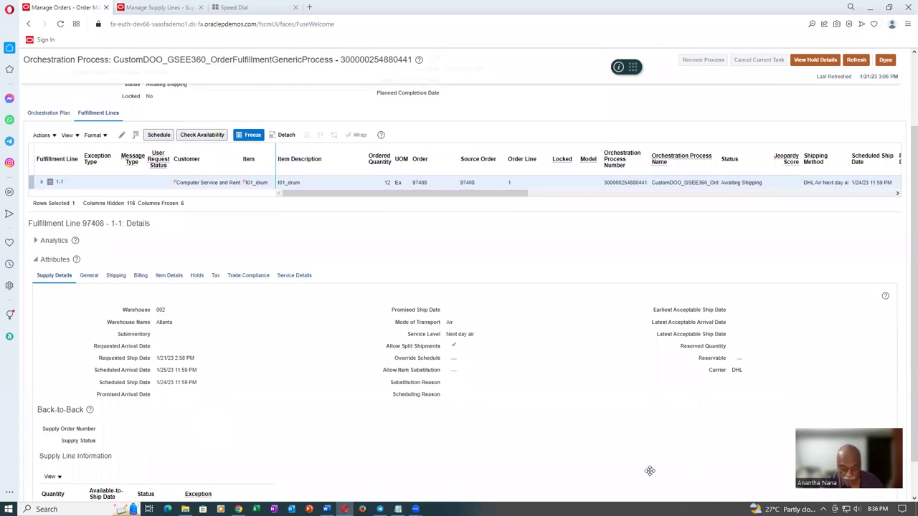
scroll(649, 471, "down", 1)
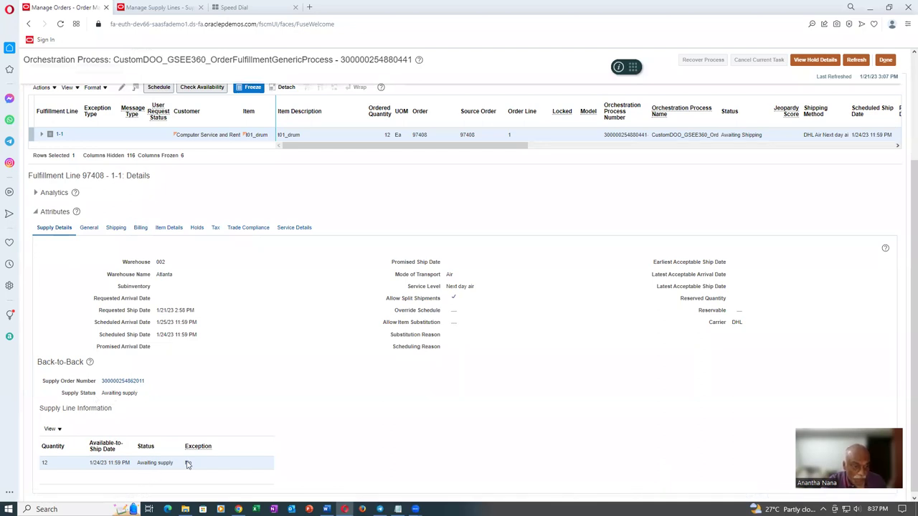
scroll(290, 440, "up", 3)
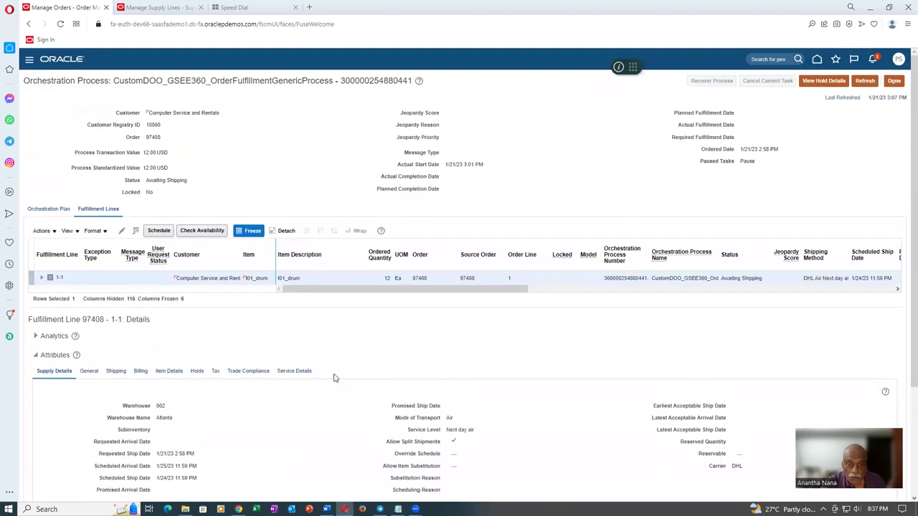
left_click(863, 82)
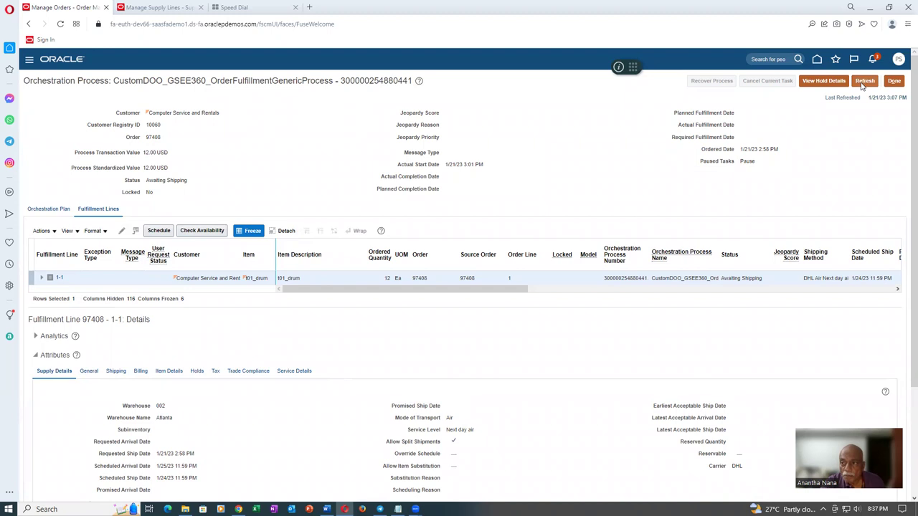
Step: Refresh the orchestration process and check the Back-to-Back supply status and supply line information of fulfillment line 1-1
left_click(862, 84)
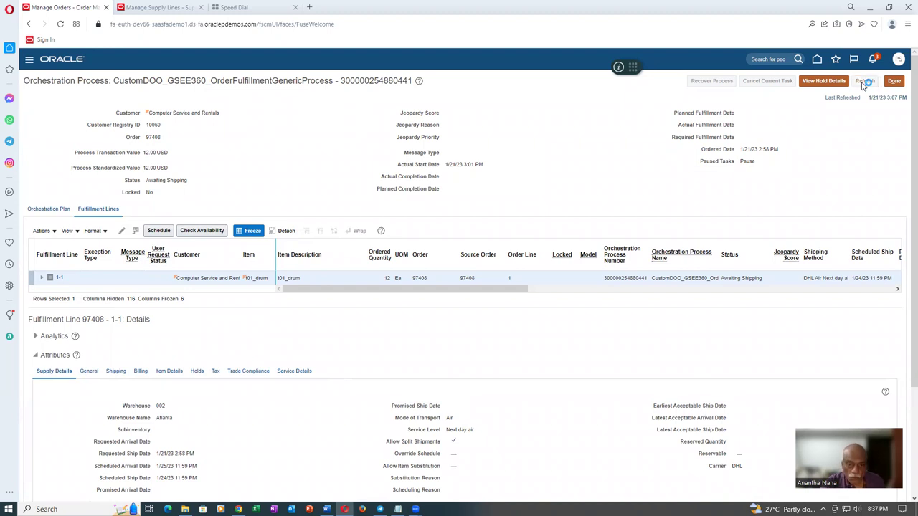
left_click(864, 84)
scroll(183, 356, "down", 2)
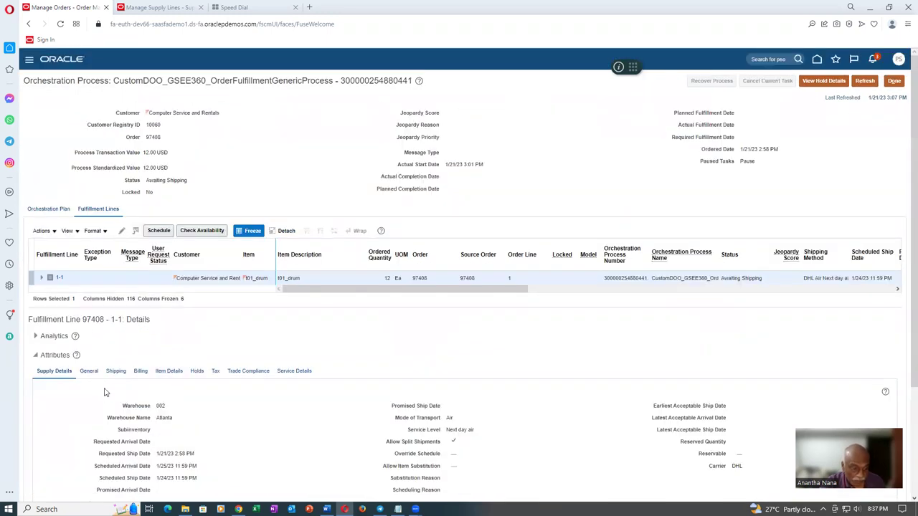
scroll(125, 414, "down", 2)
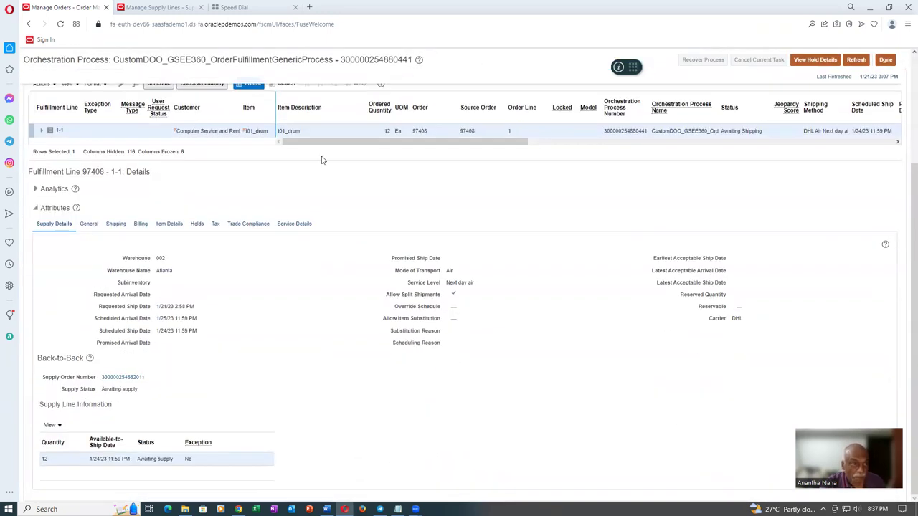
Step: Search Manage Supply Lines again for supply lines whose item starts with t01 and select the On Hand line 2.1
left_click(159, 7)
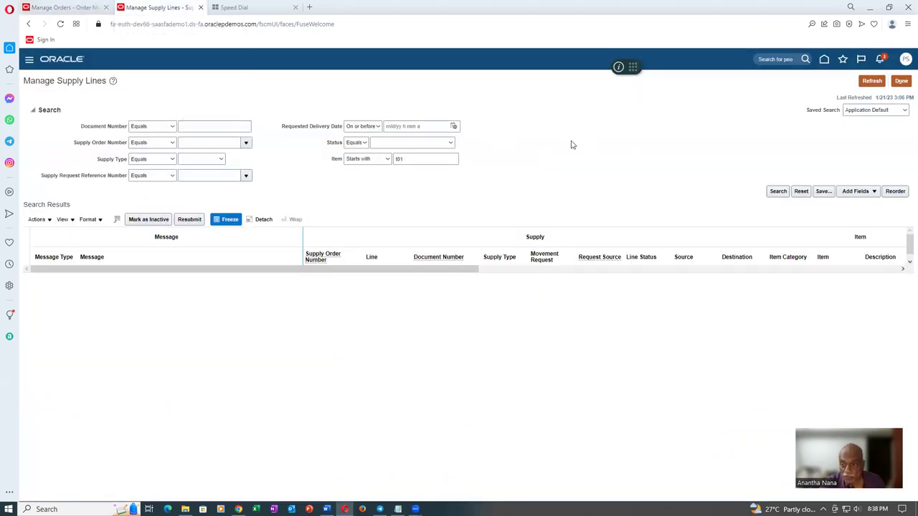
left_click(778, 192)
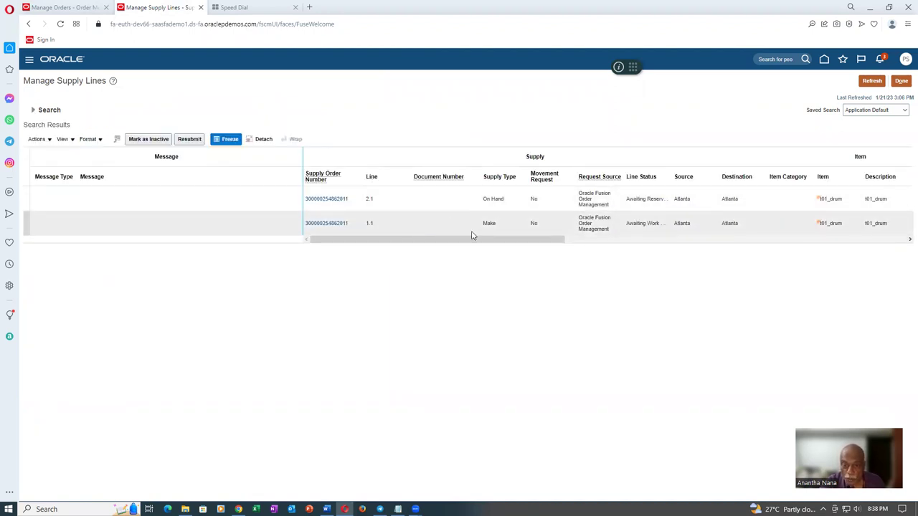
left_click(460, 205)
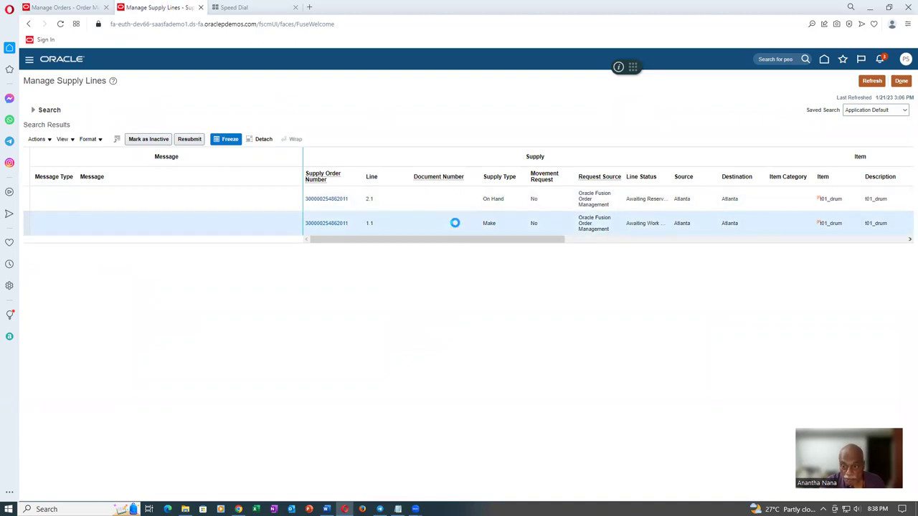
Step: Go back to the order management tab, leave the orchestration process, and reload the sales order in fulfillment view
left_click(75, 10)
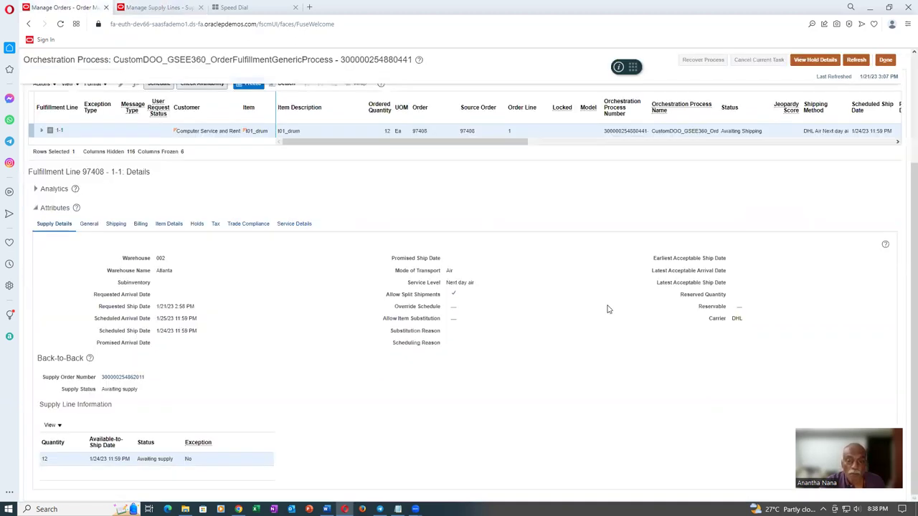
left_click(893, 80)
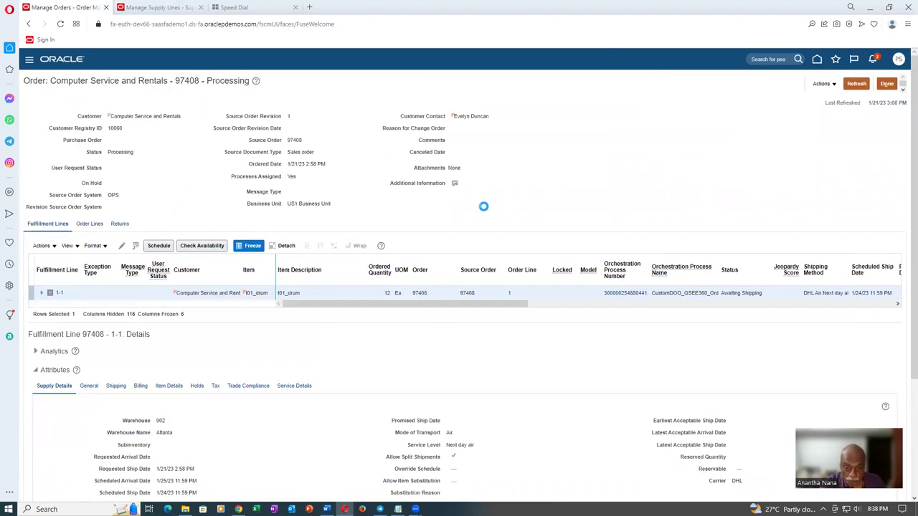
left_click(889, 84)
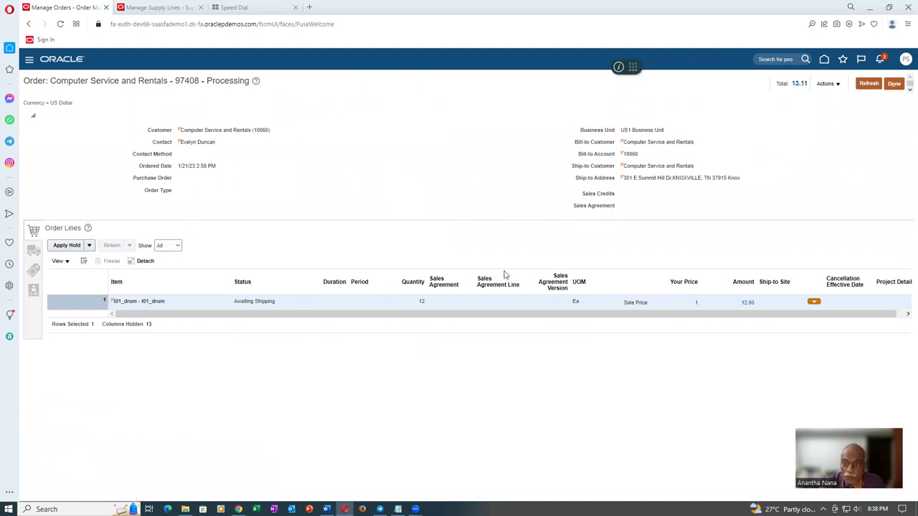
left_click(826, 84)
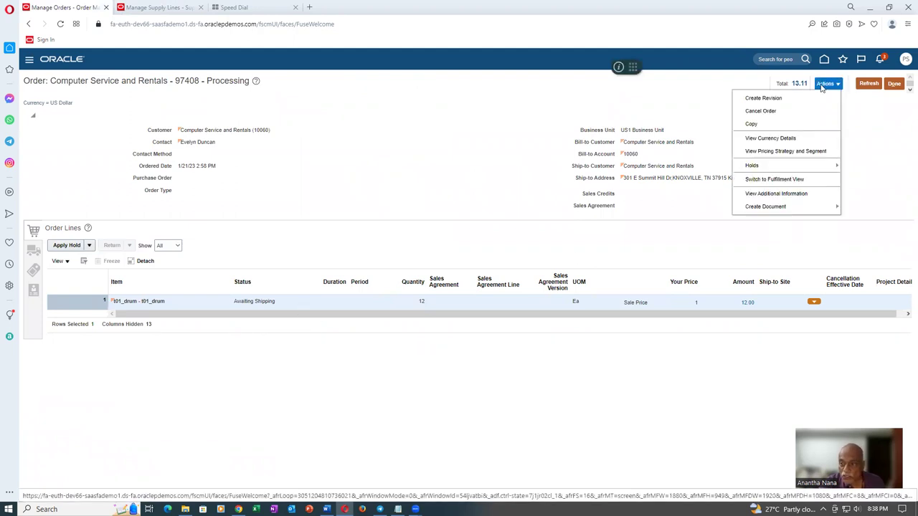
left_click(780, 181)
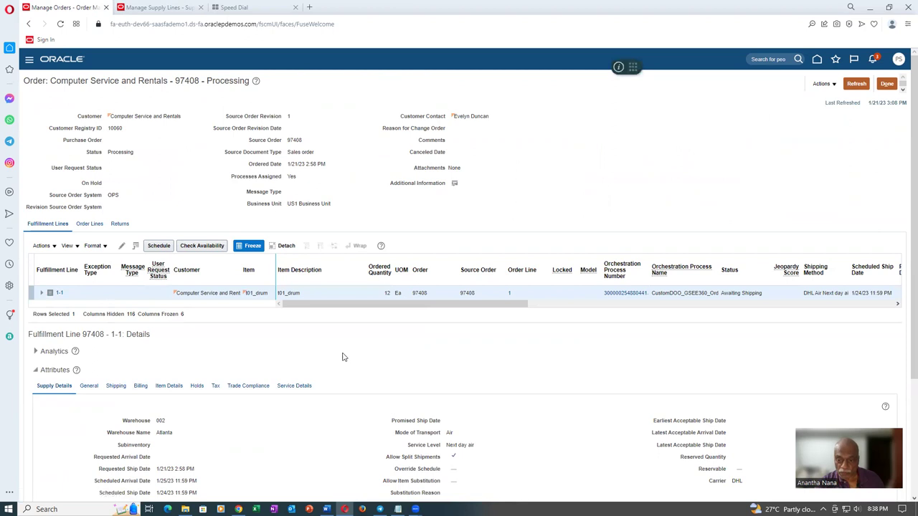
Step: Open the orchestration process of fulfillment line 1-1, expand the line, and return to the order's fulfillment details
left_click(634, 293)
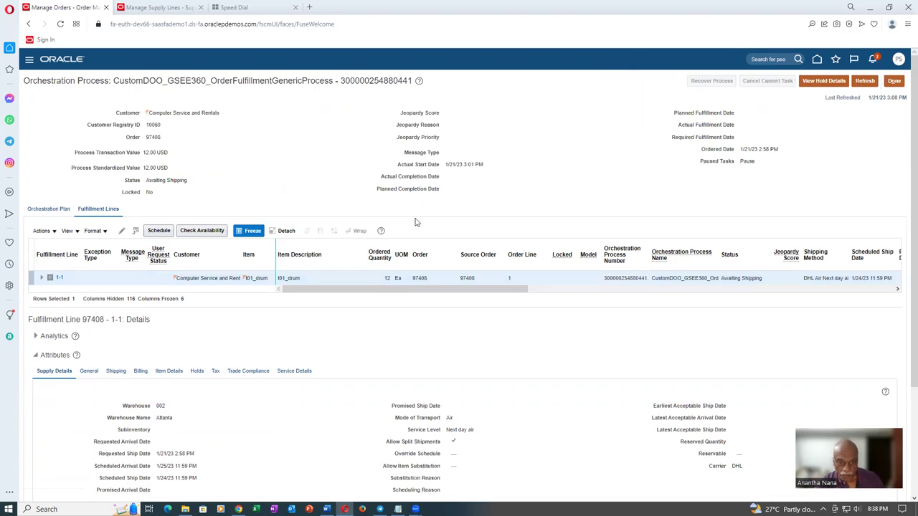
left_click(42, 278)
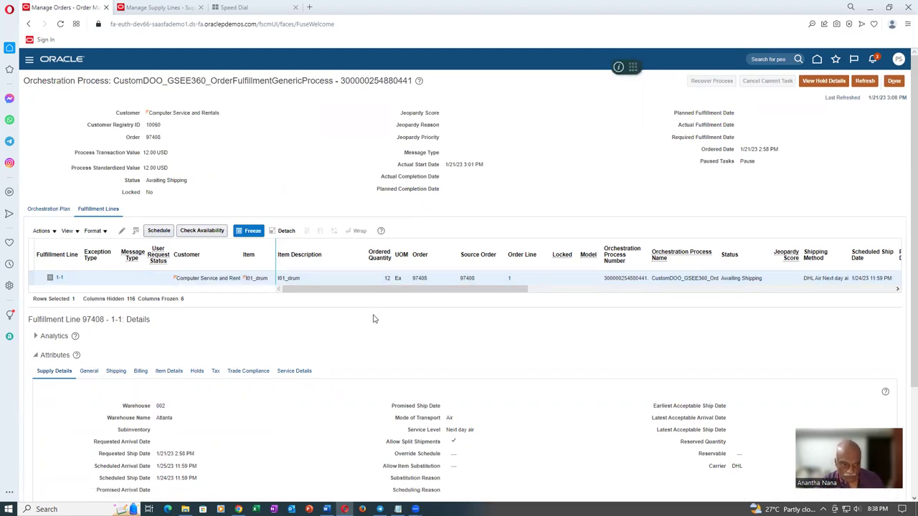
left_click(585, 281)
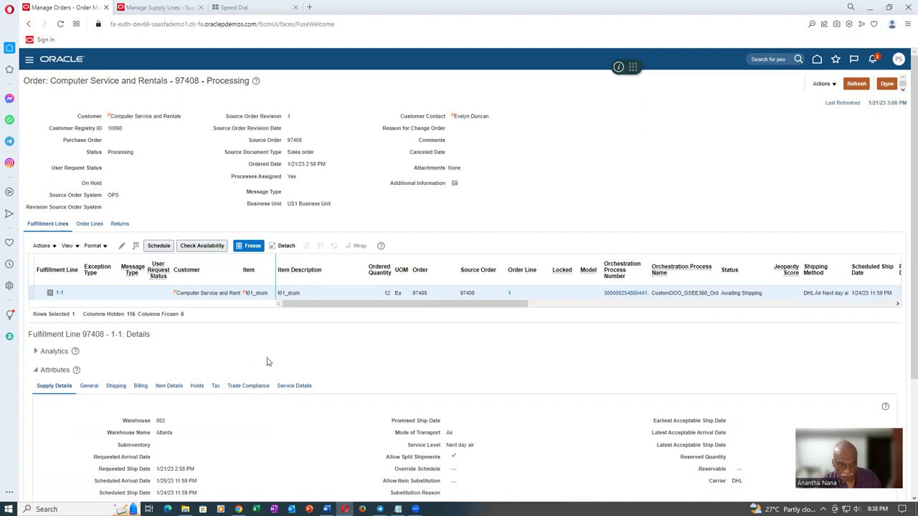
scroll(267, 361, "down", 2)
Step: Review the requested quantities of the t01_drum supply lines in Manage Supply Lines and open their supply order
key("ctrl+Tab")
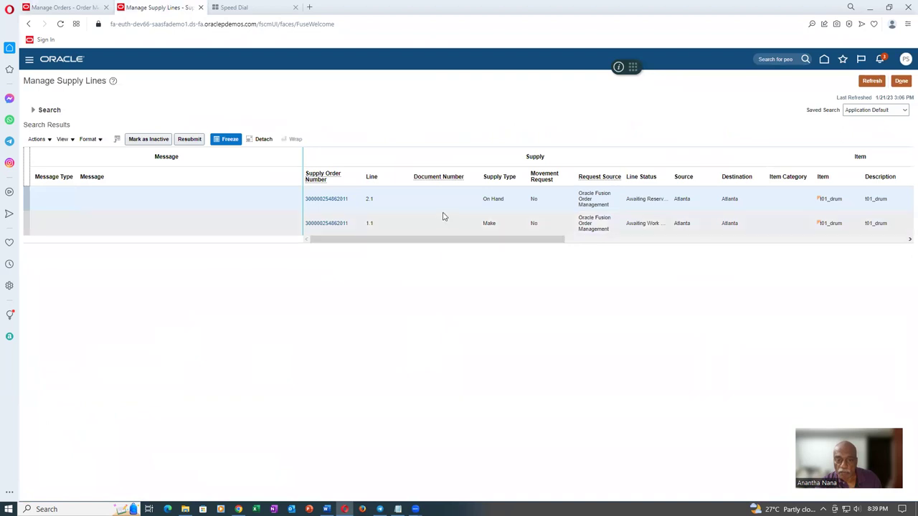
left_click_drag(530, 241, 637, 246)
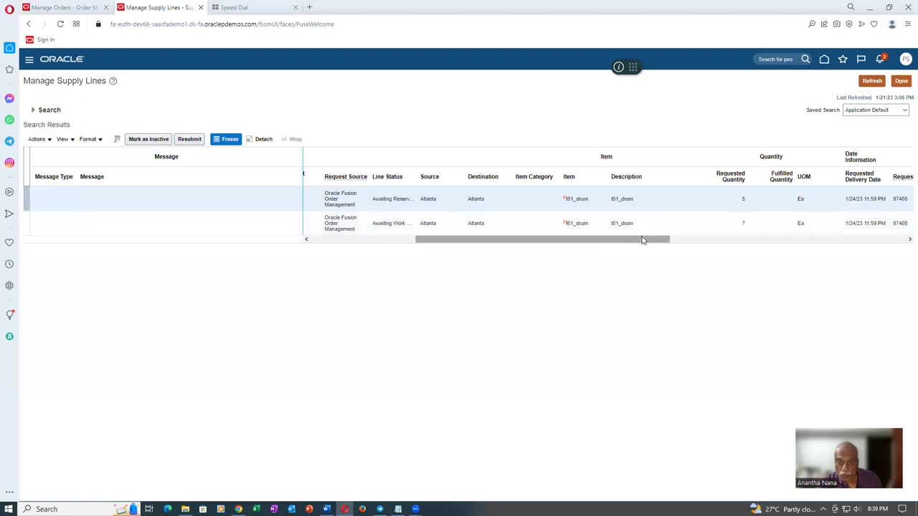
left_click_drag(642, 240, 420, 256)
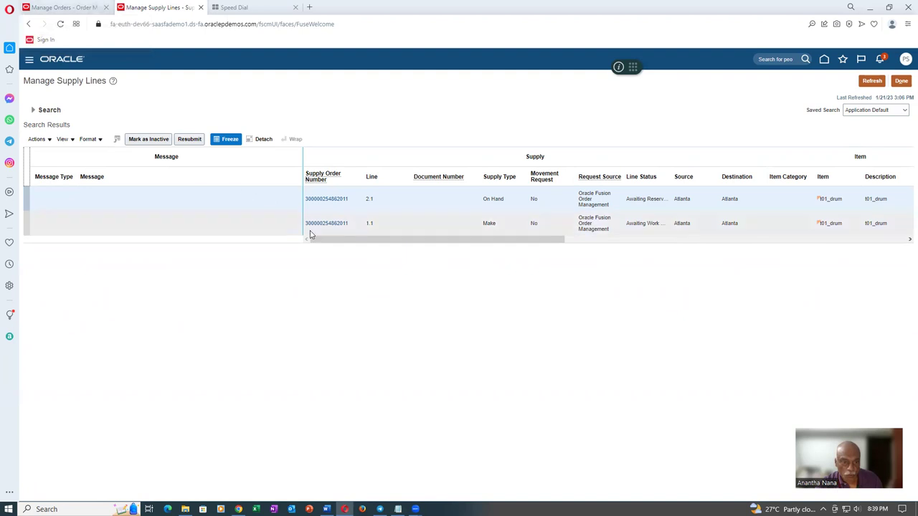
left_click(335, 200)
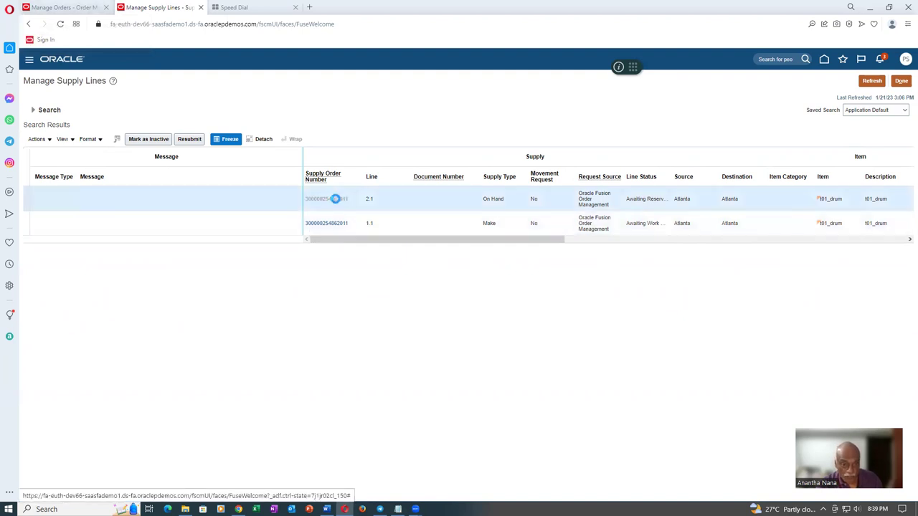
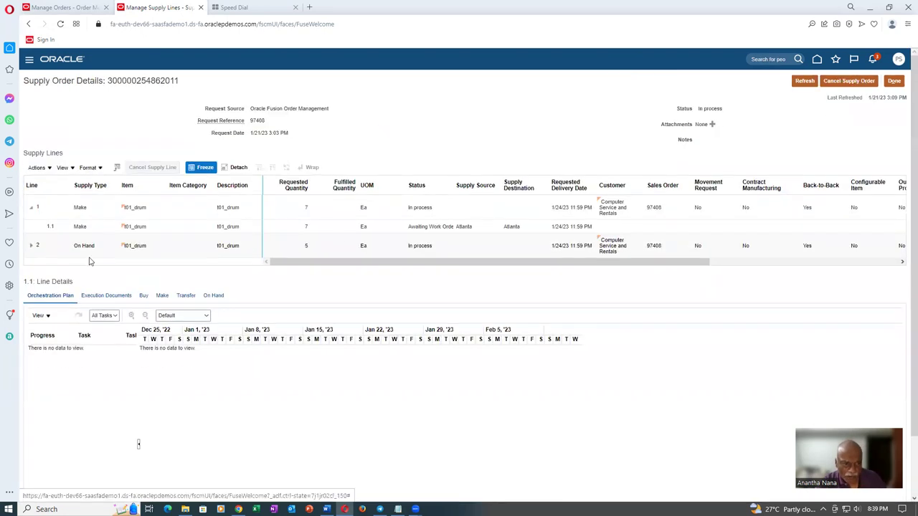
Step: Expand supply line 2, select Make line 1.1, and widen the Status column to read its full status
left_click(31, 245)
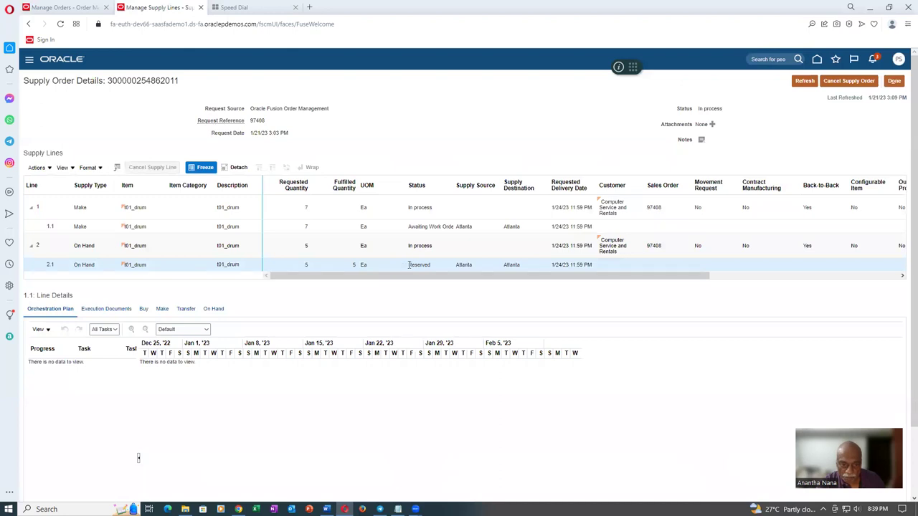
left_click(462, 225)
left_click_drag(453, 183, 486, 183)
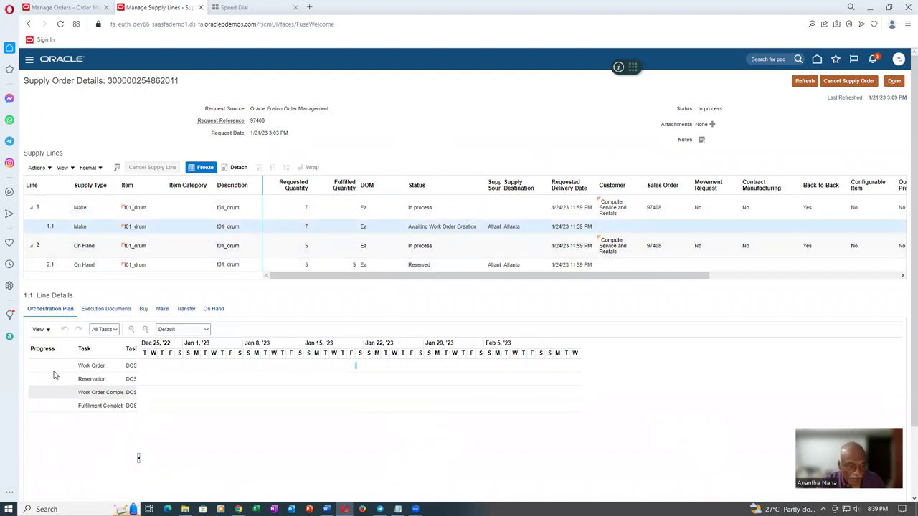
Step: Check the execution documents and orchestration plan of supply line 1.1, and refresh the supply order
left_click(107, 310)
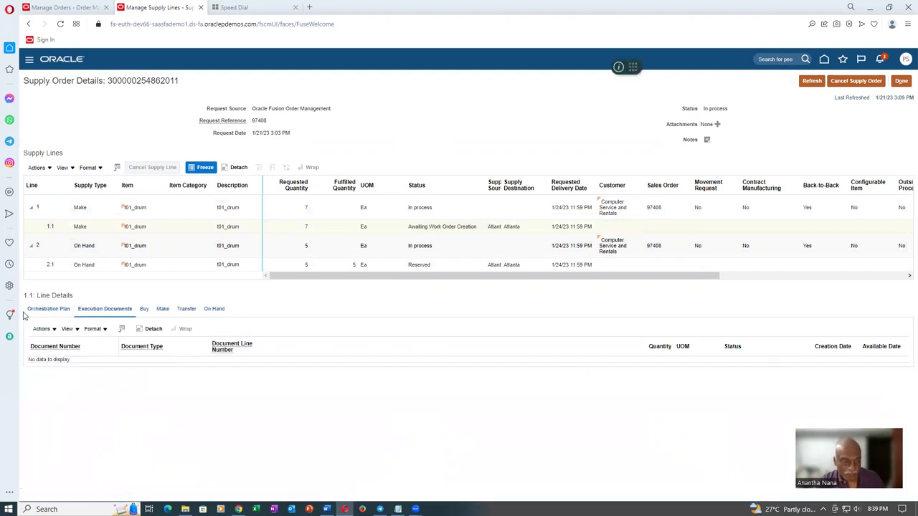
left_click(46, 314)
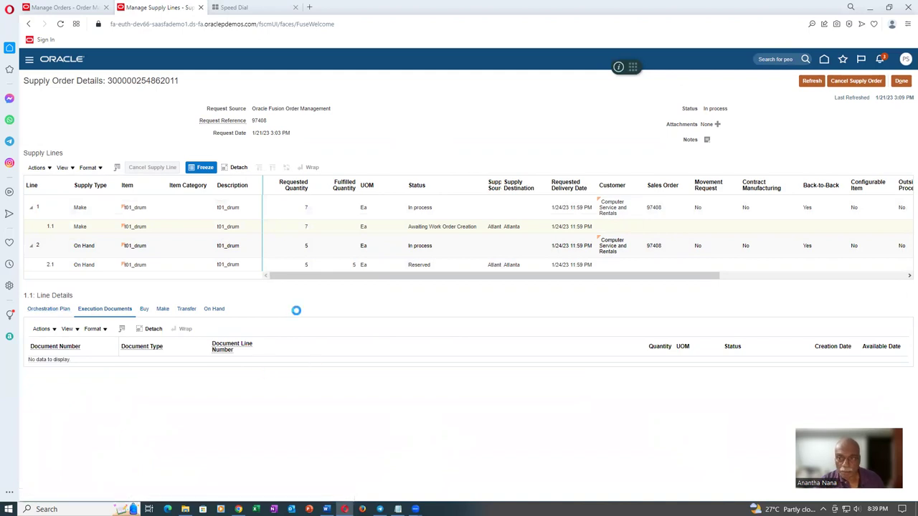
left_click(806, 80)
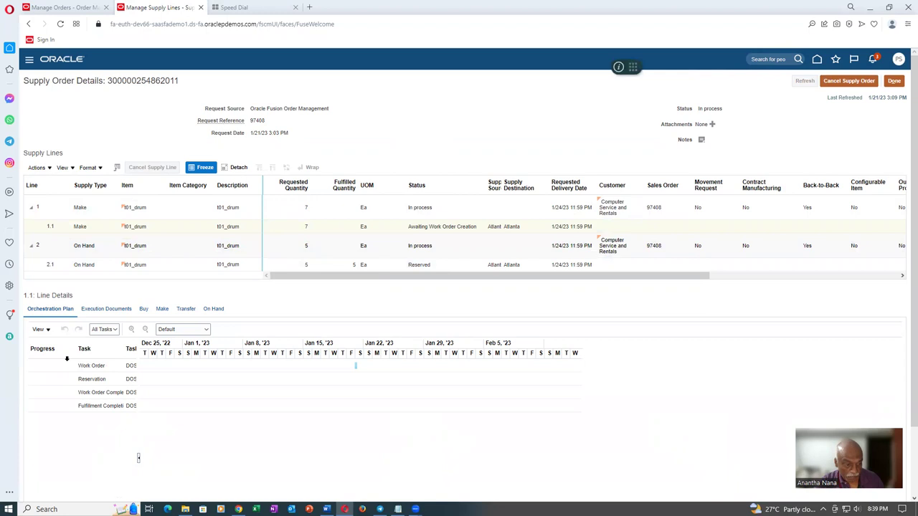
left_click(806, 81)
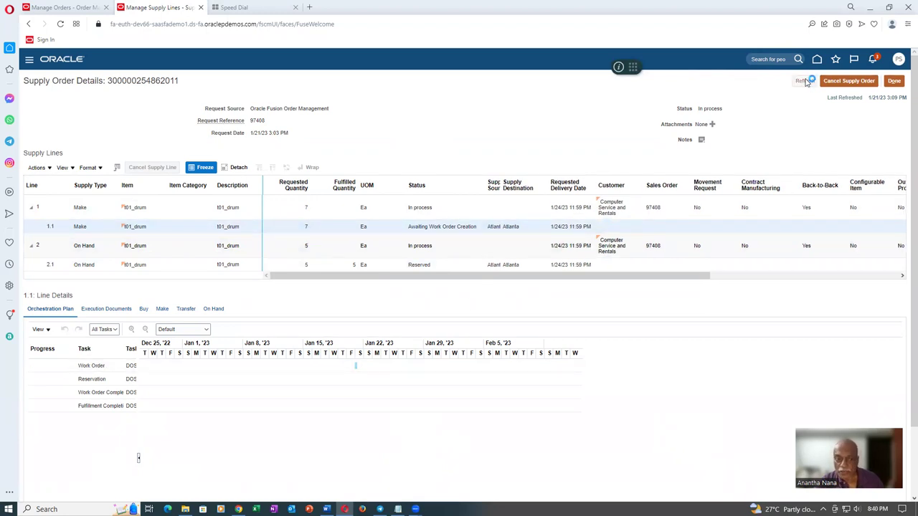
Step: Recheck the execution documents of line 1.1, expand its Make details, and refresh to look for a work order
left_click(98, 311)
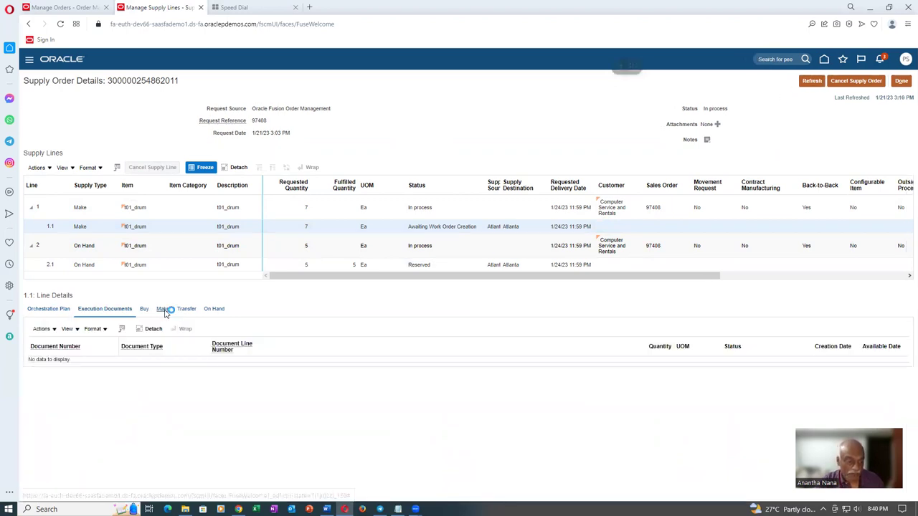
left_click(165, 313)
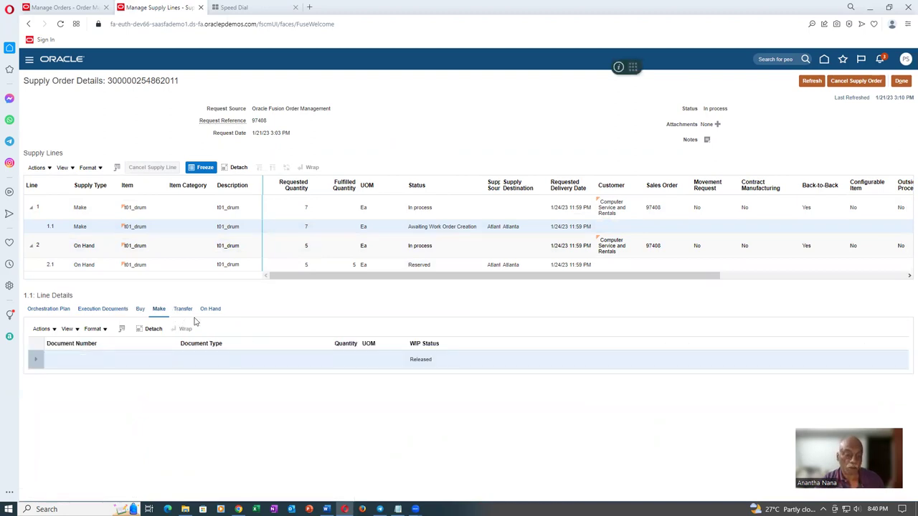
left_click(35, 360)
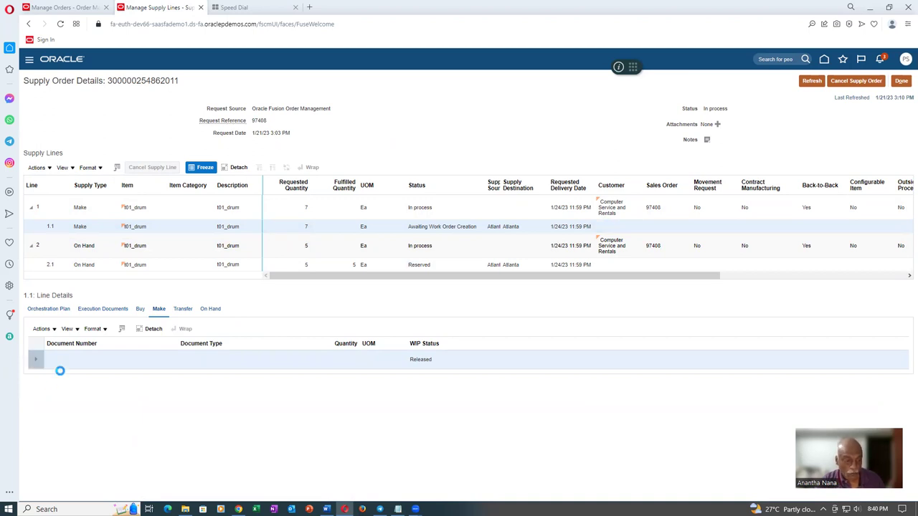
left_click(811, 81)
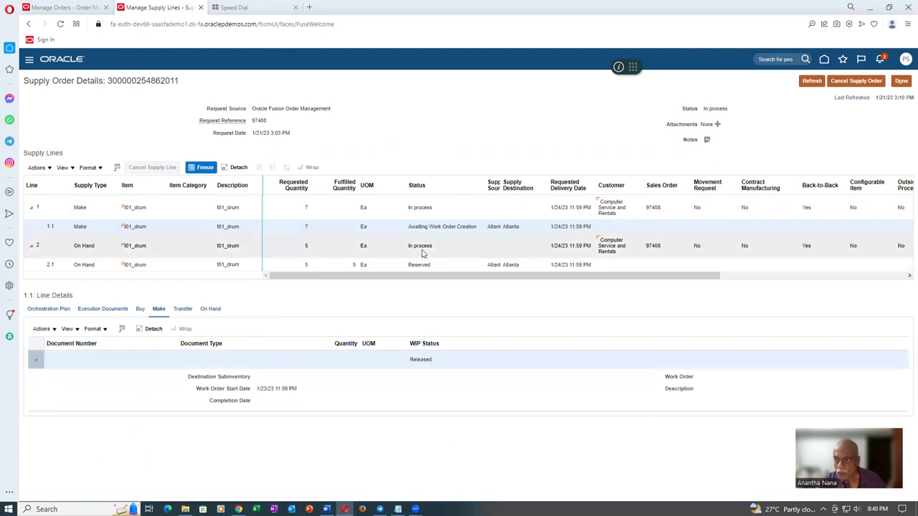
left_click(811, 81)
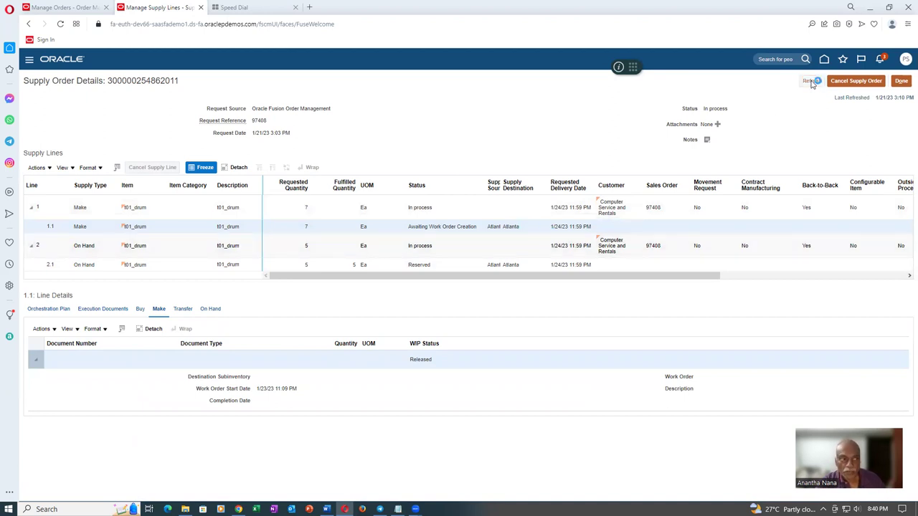
Step: Refresh the sales order's fulfillment view to check line 1-1, and return to the supply order details to refresh them
left_click(64, 7)
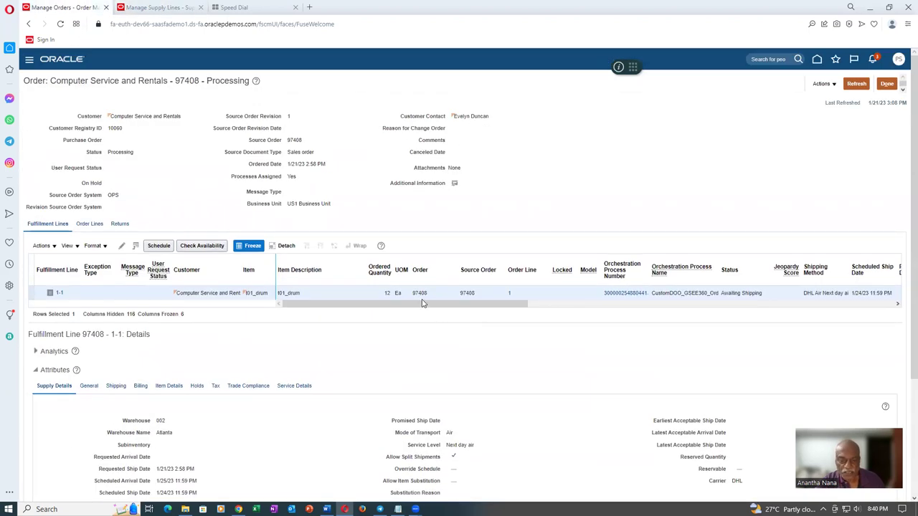
left_click(855, 84)
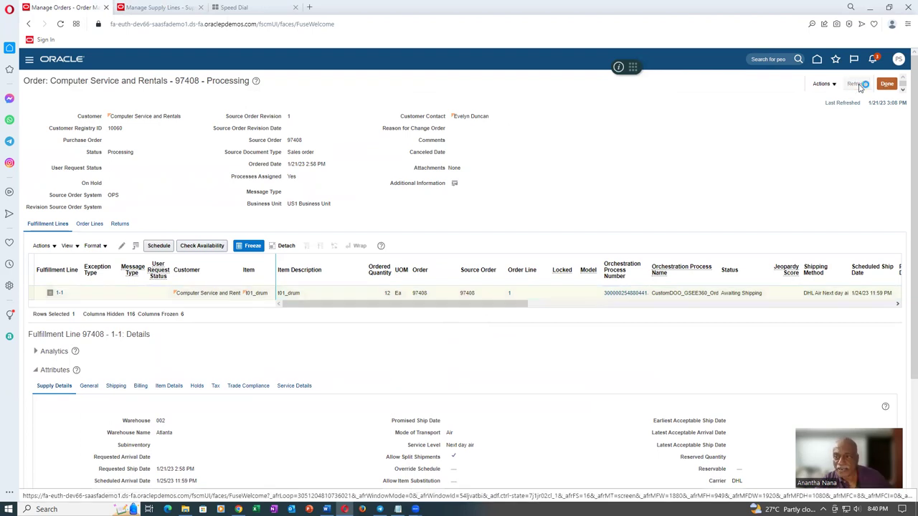
left_click(857, 85)
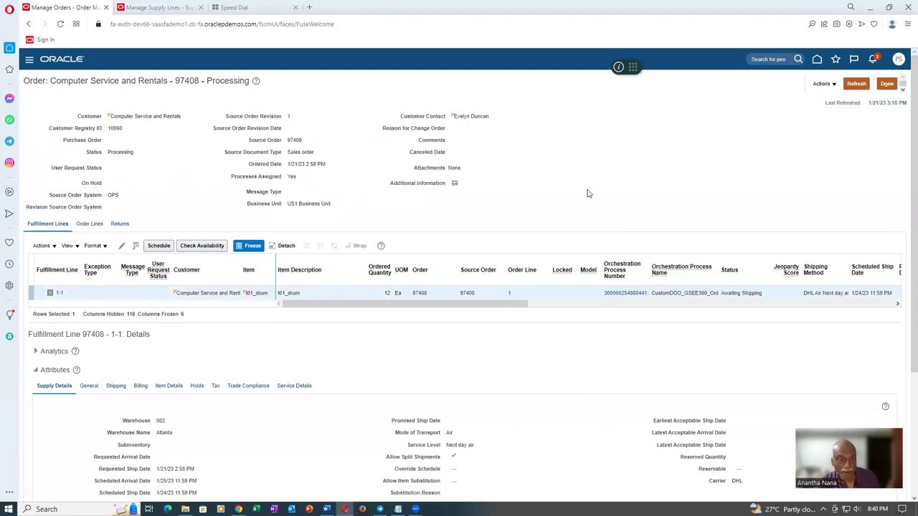
left_click(887, 84)
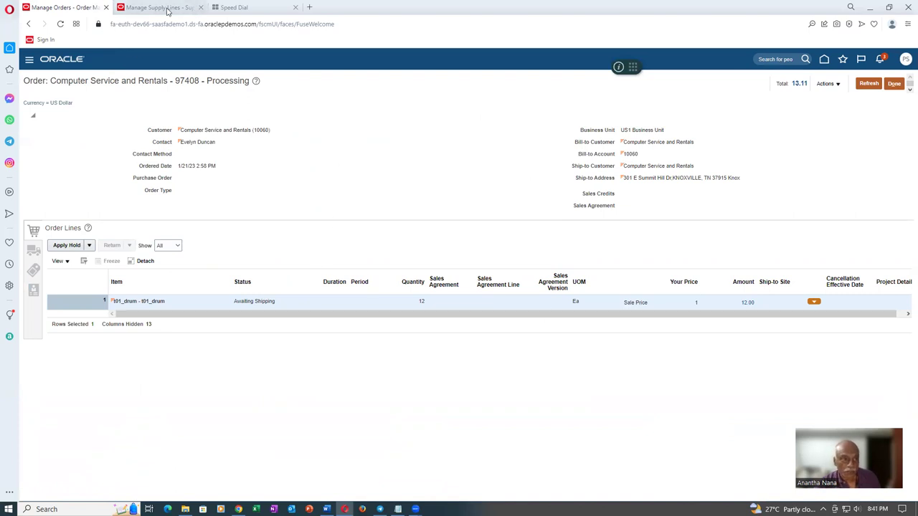
left_click(166, 8)
left_click(803, 80)
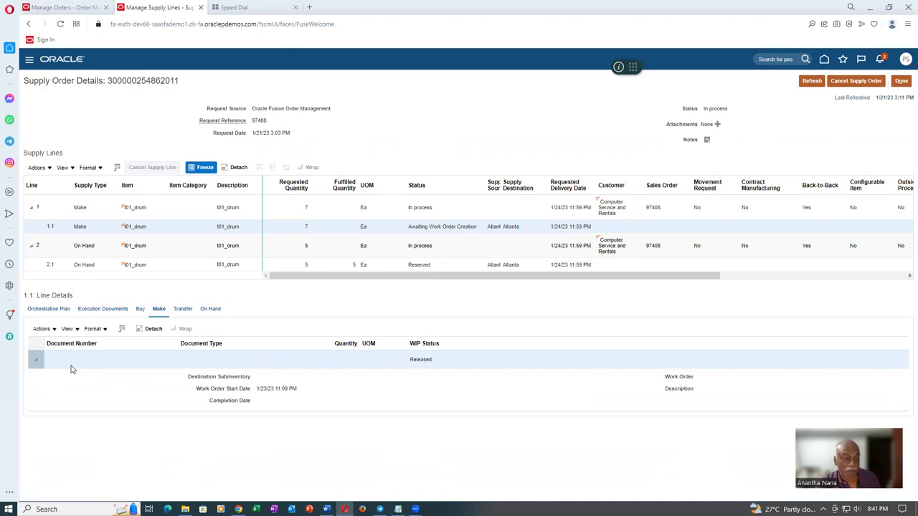
Step: Check the orchestration plan of supply line 1.1 and refresh the supply order repeatedly to look for a status change
left_click(183, 309)
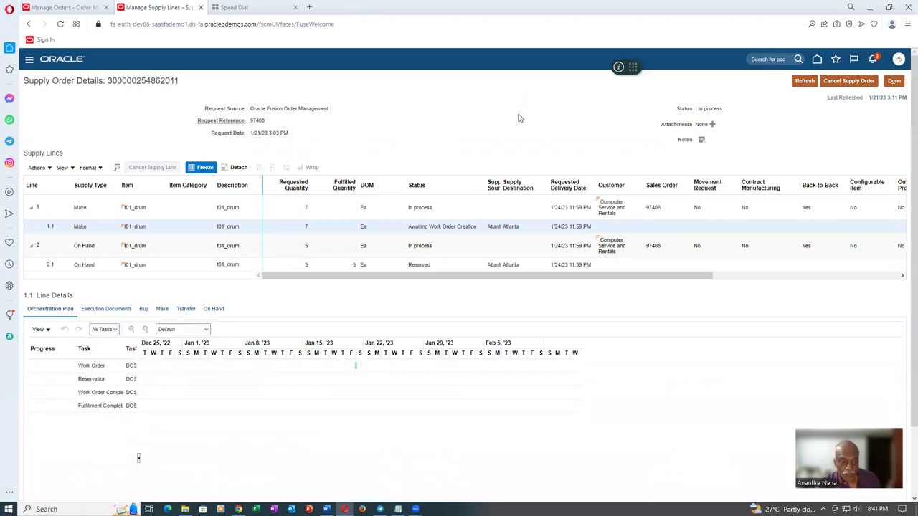
left_click(804, 80)
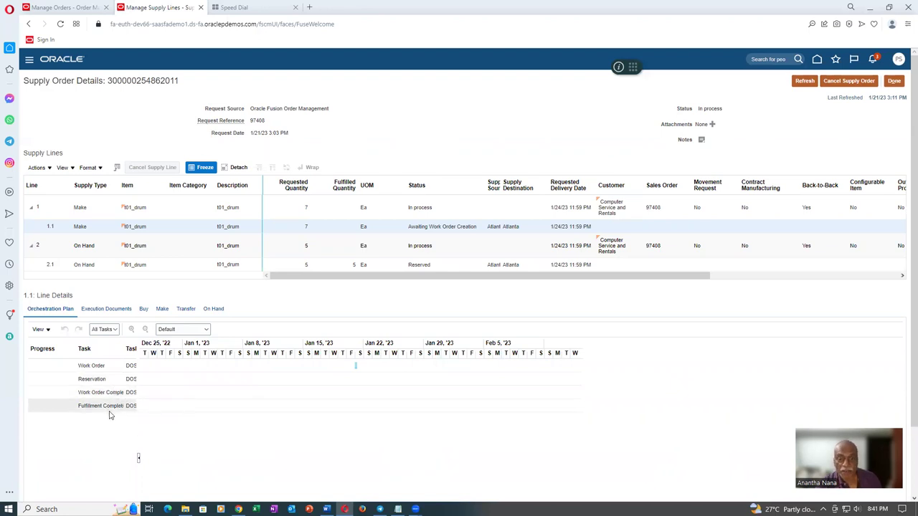
left_click(804, 81)
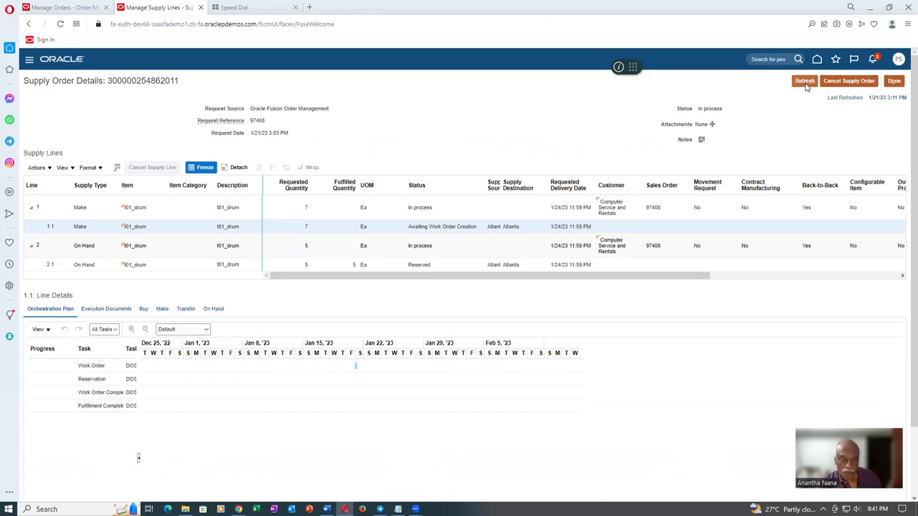
left_click(804, 83)
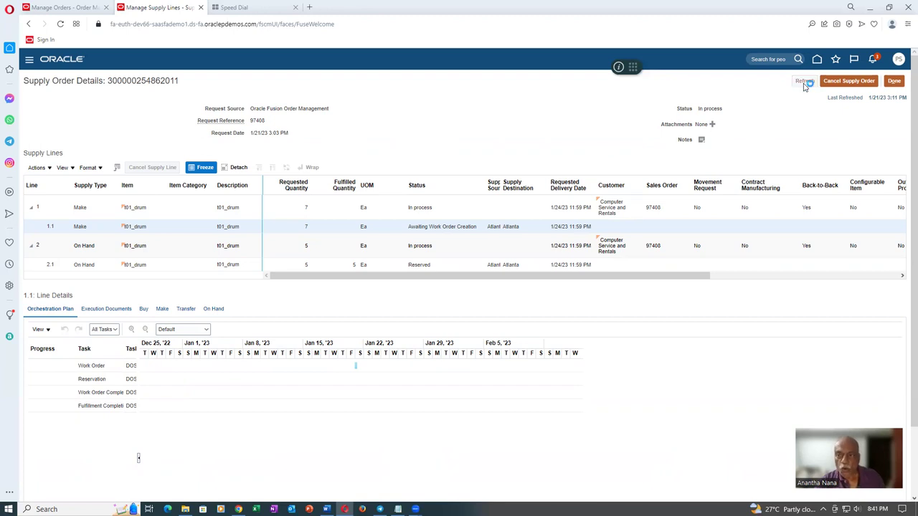
left_click(802, 82)
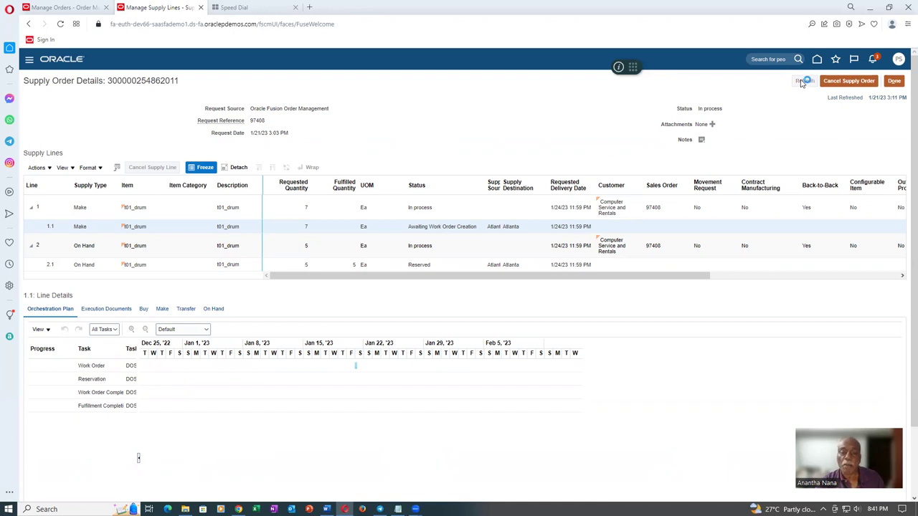
left_click(803, 82)
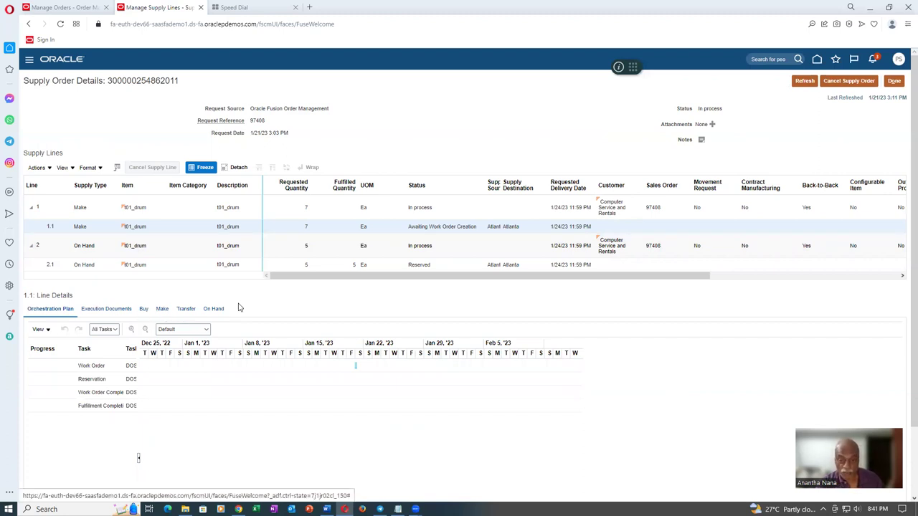
left_click(804, 81)
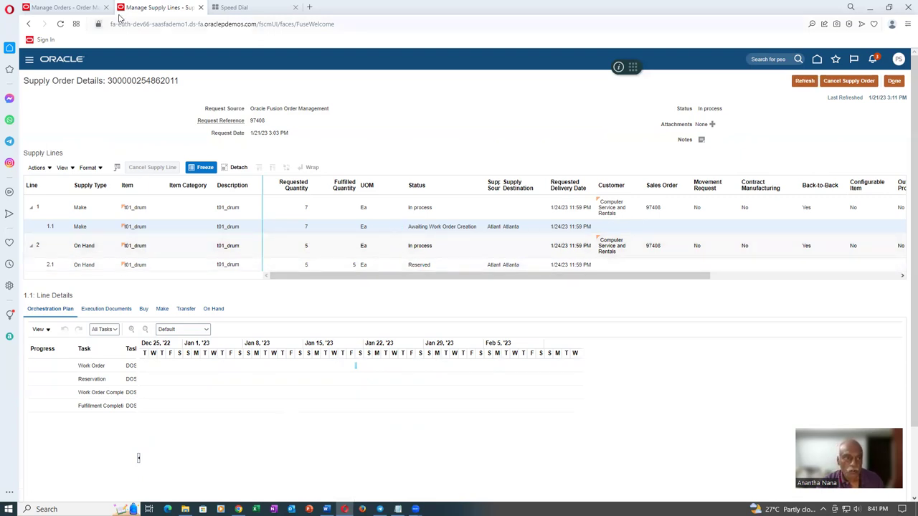
Step: Duplicate the supply order page in a new browser tab and load the application home page by shortening its address
right_click(159, 7)
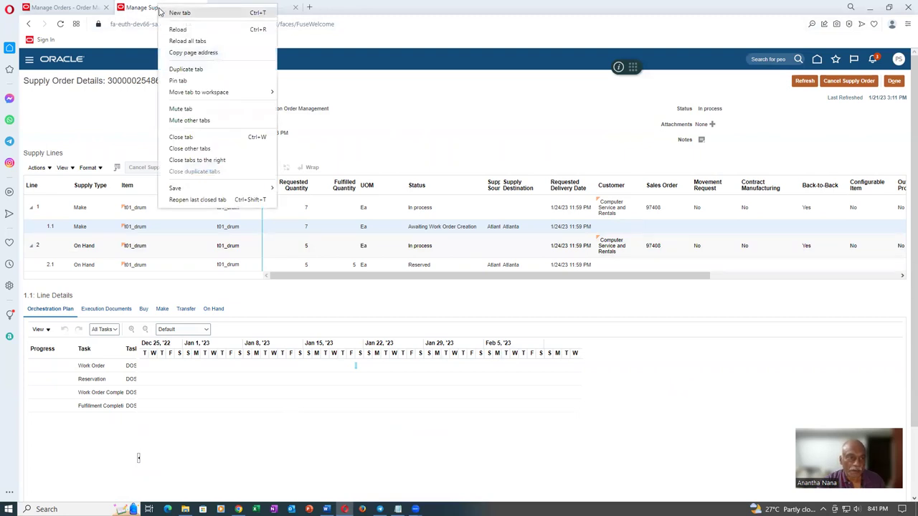
left_click(186, 69)
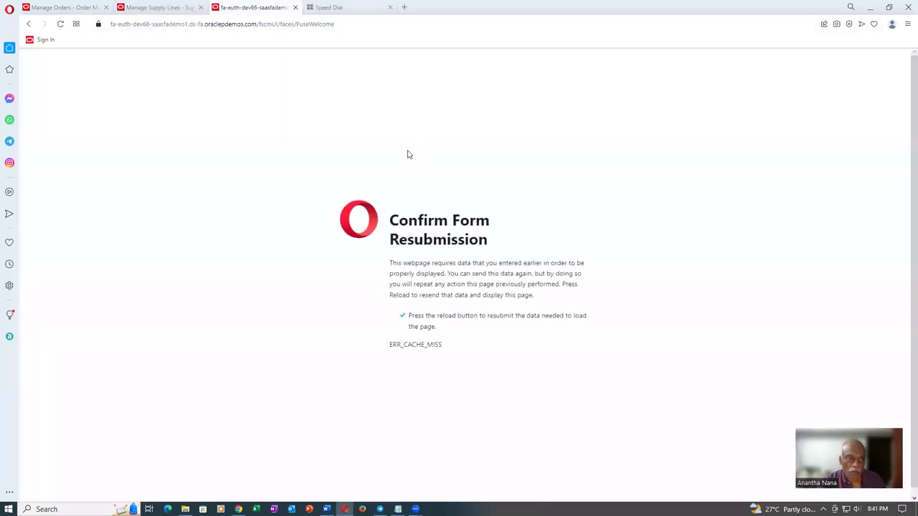
left_click(287, 26)
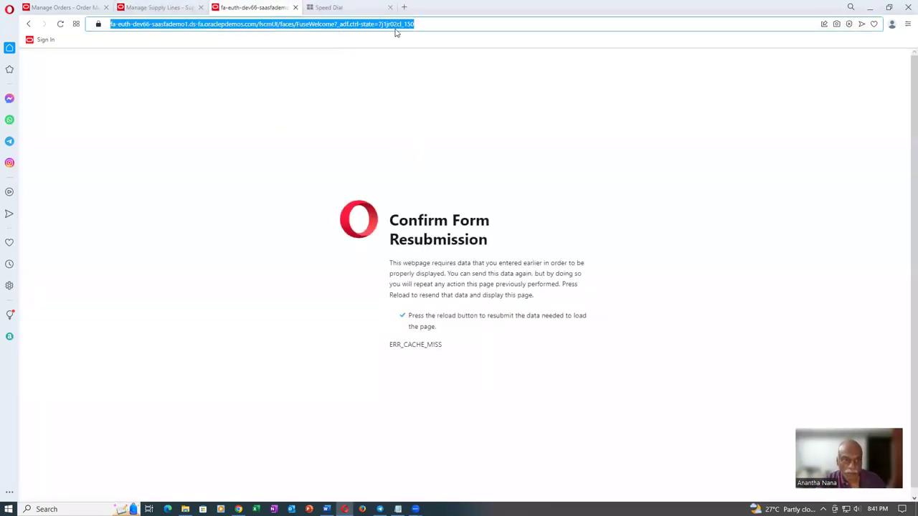
left_click(457, 26)
key("BackSpace")
key("BackSpace")
key("BackSpace")
key("BackSpace")
key("BackSpace")
key("BackSpace")
key("BackSpace")
key("BackSpace")
key("BackSpace")
key("BackSpace")
key("BackSpace")
key("BackSpace")
key("BackSpace")
key("BackSpace")
key("BackSpace")
key("BackSpace")
key("BackSpace")
key("BackSpace")
key("BackSpace")
key("BackSpace")
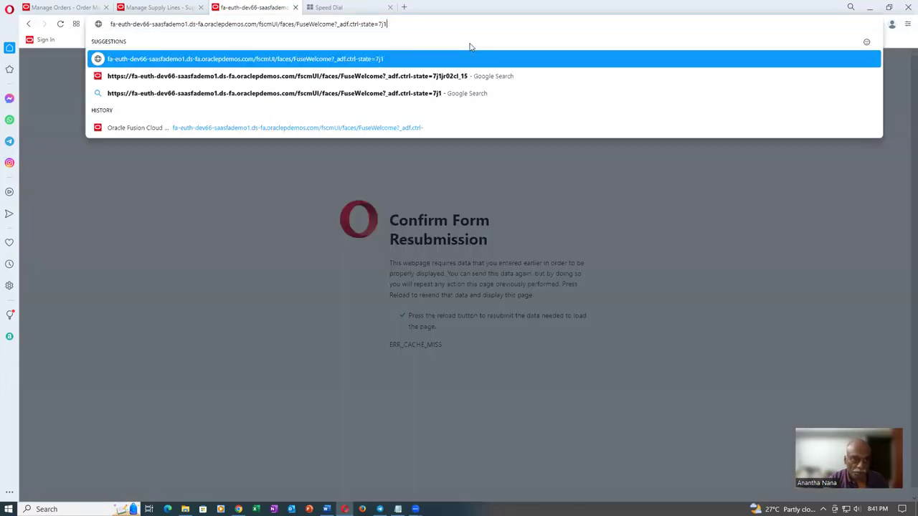
key("BackSpace")
key("BackSpace")
key("BackSpace")
key("BackSpace")
key("BackSpace")
key("BackSpace")
key("BackSpace")
key("BackSpace")
key("BackSpace")
key("BackSpace")
key("BackSpace")
key("BackSpace")
key("BackSpace")
key("BackSpace")
key("BackSpace")
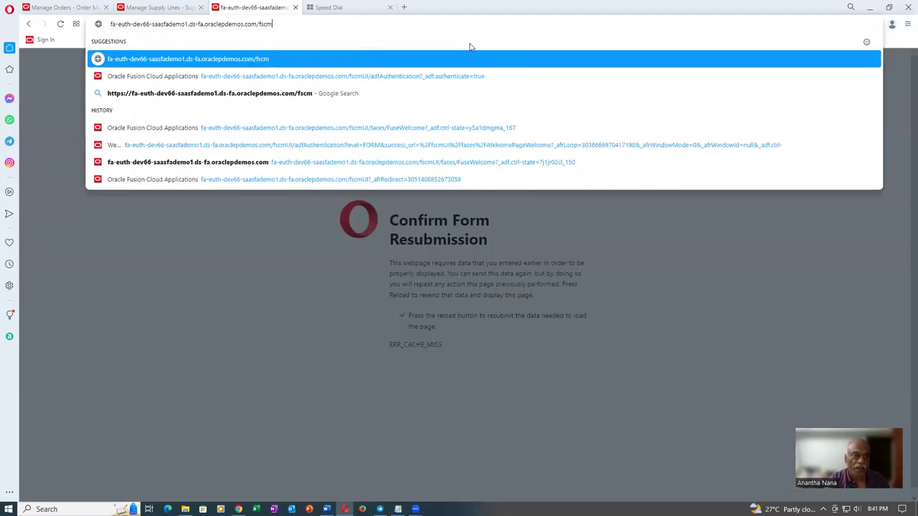
key("Return")
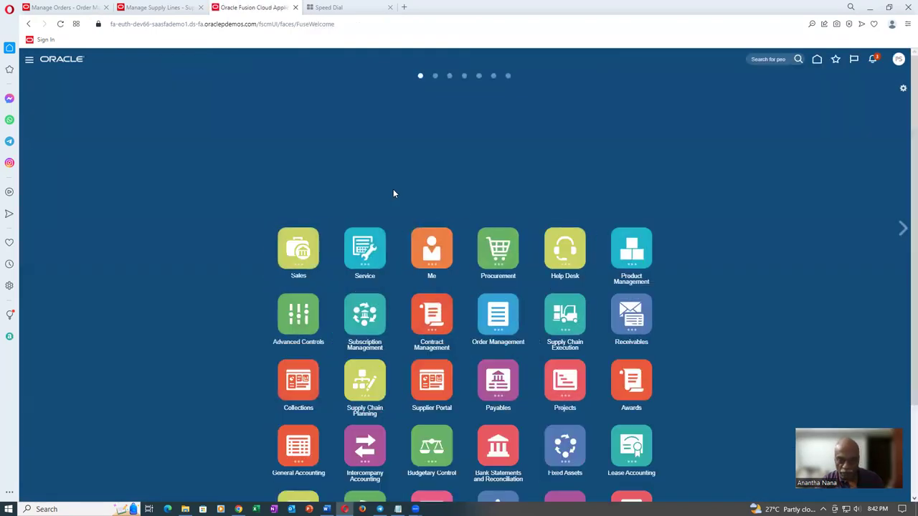
Step: Open Work Execution from Supply Chain Execution, review the unreleased work orders of organization 002, and return to the overview
left_click(552, 321)
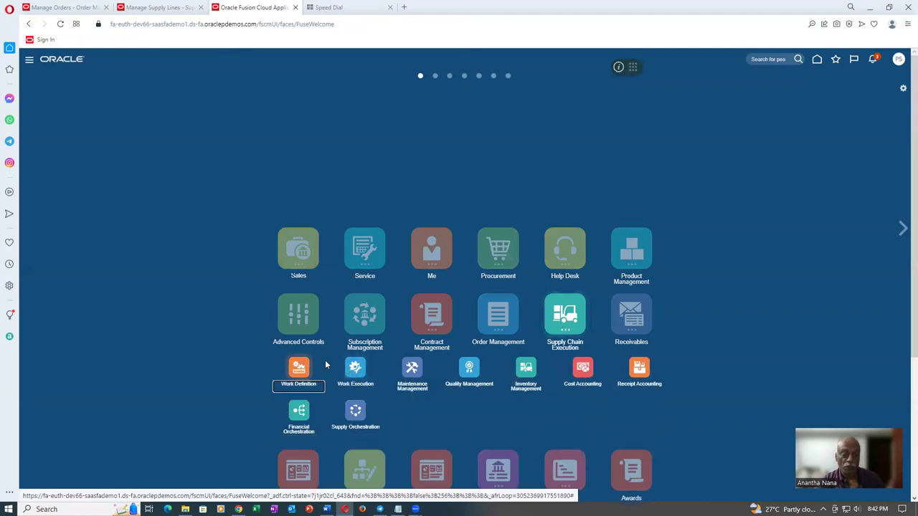
left_click(351, 368)
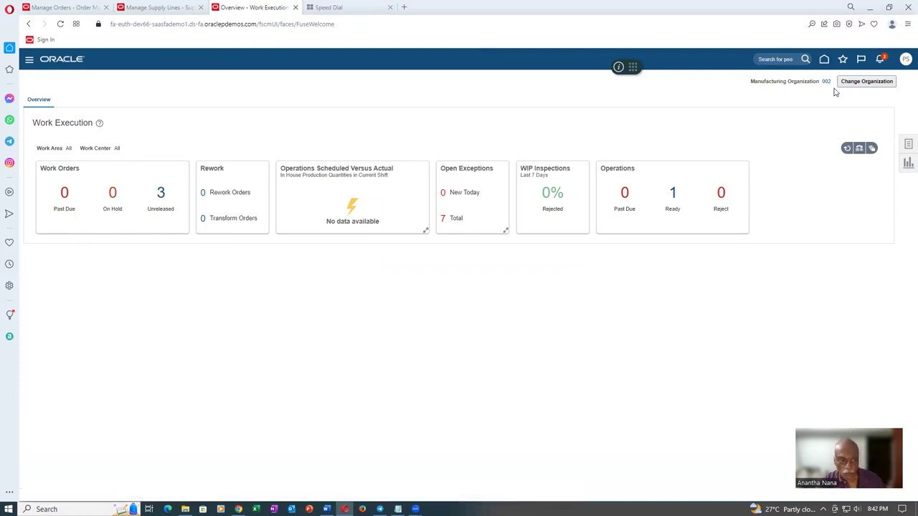
left_click(162, 195)
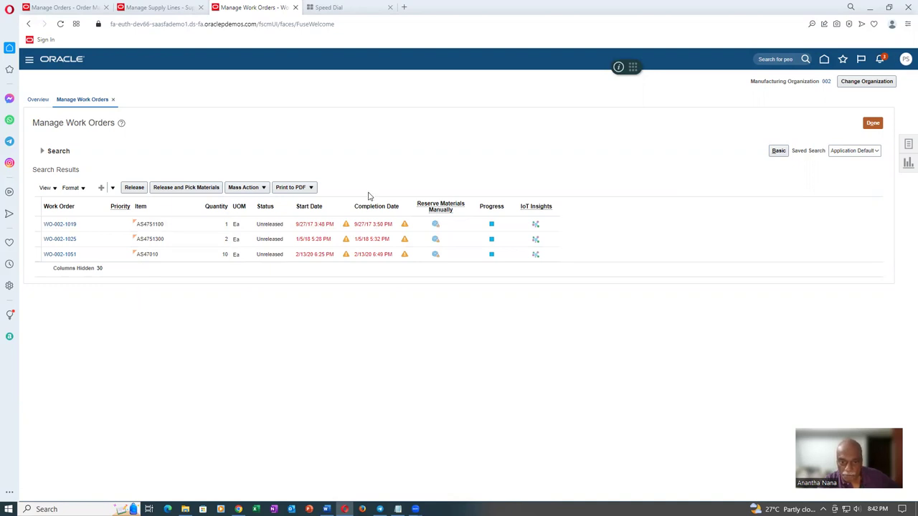
left_click(872, 125)
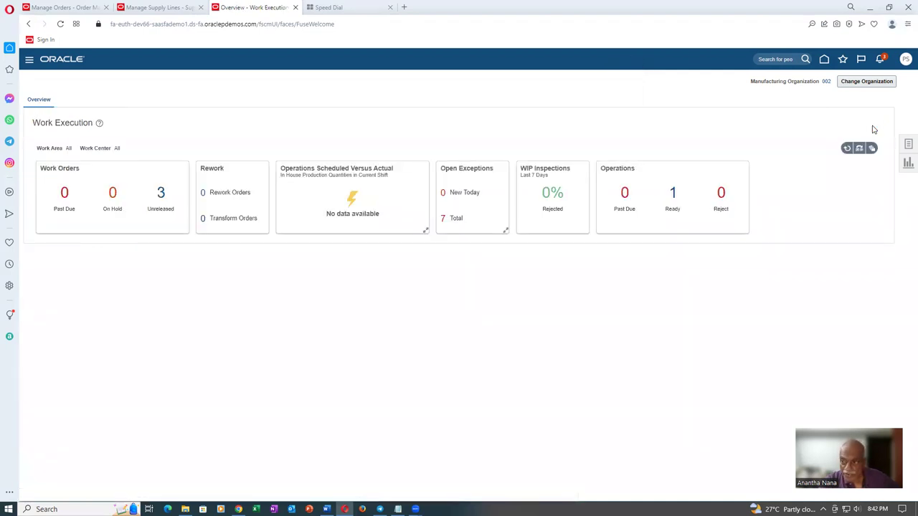
Step: Open Manage Work Orders and search for work orders of the item t01_drum
left_click(906, 146)
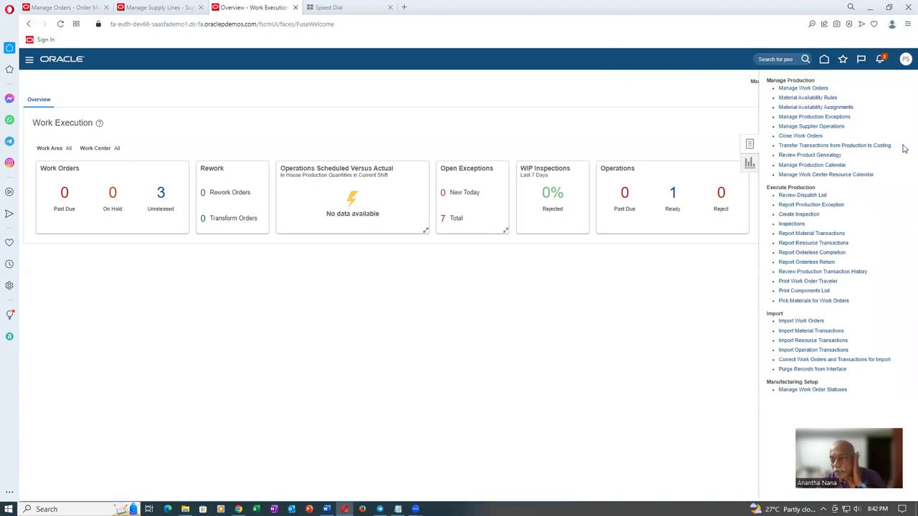
left_click(803, 89)
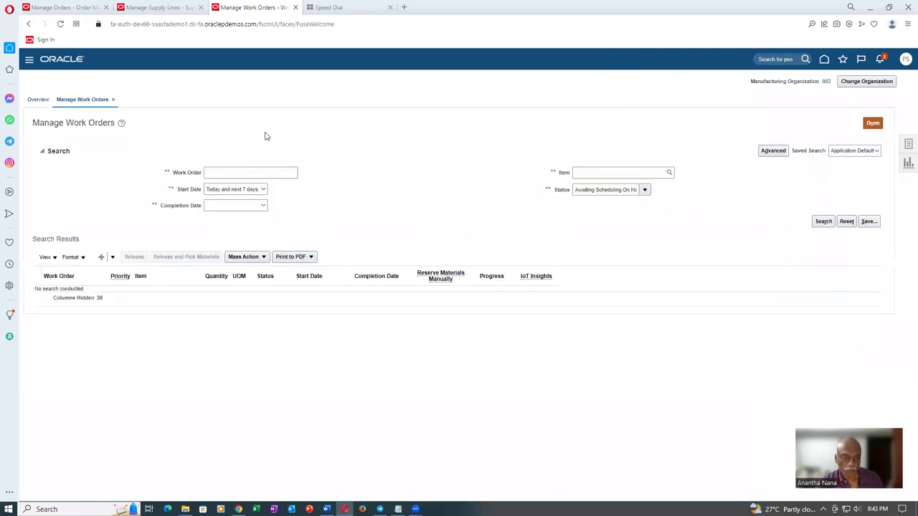
left_click(625, 173)
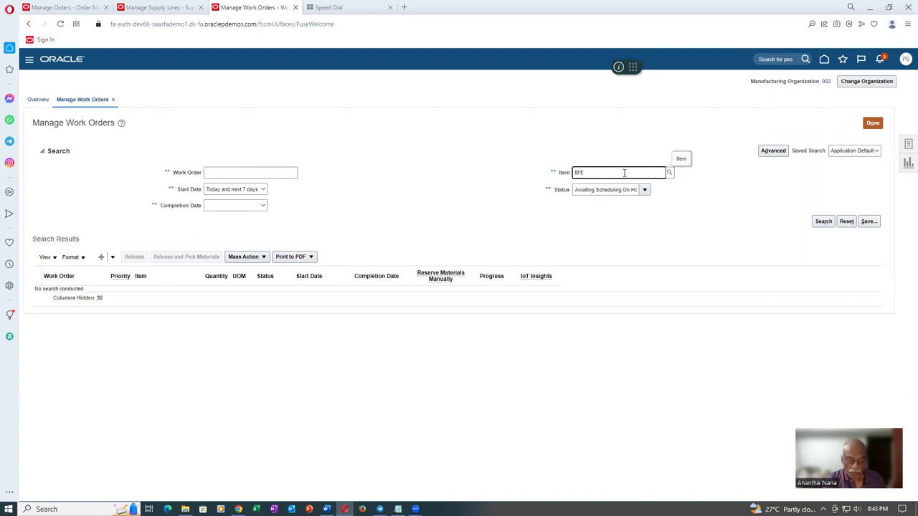
type("t01_drum")
left_click(828, 225)
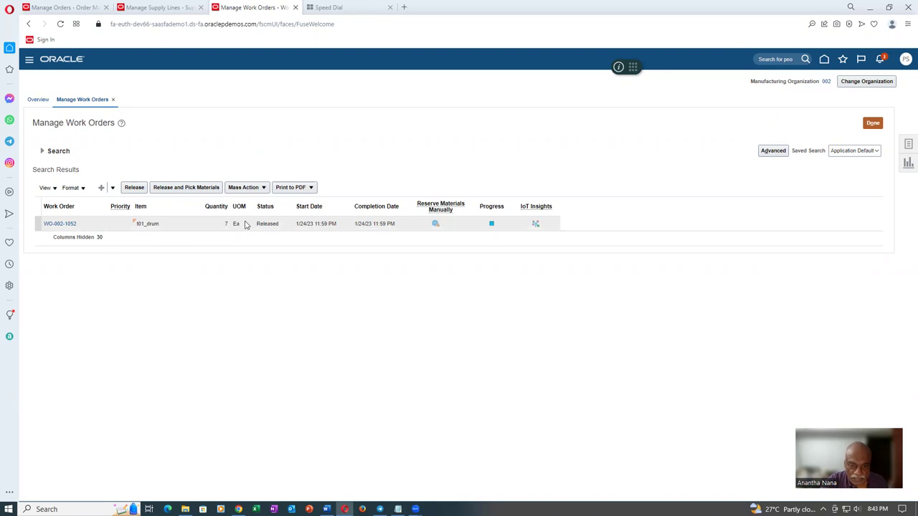
Step: Open the t01_drum work order from the search results and examine its status in the general information
left_click(201, 224)
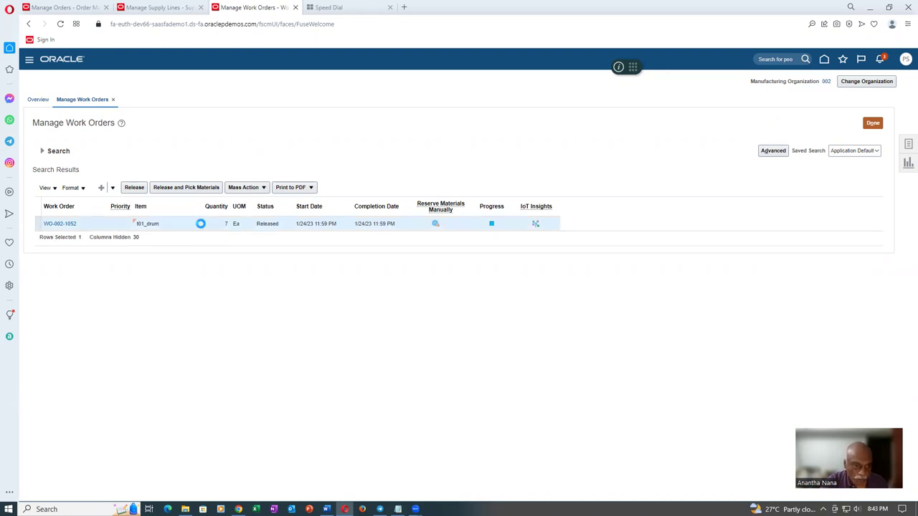
left_click(55, 225)
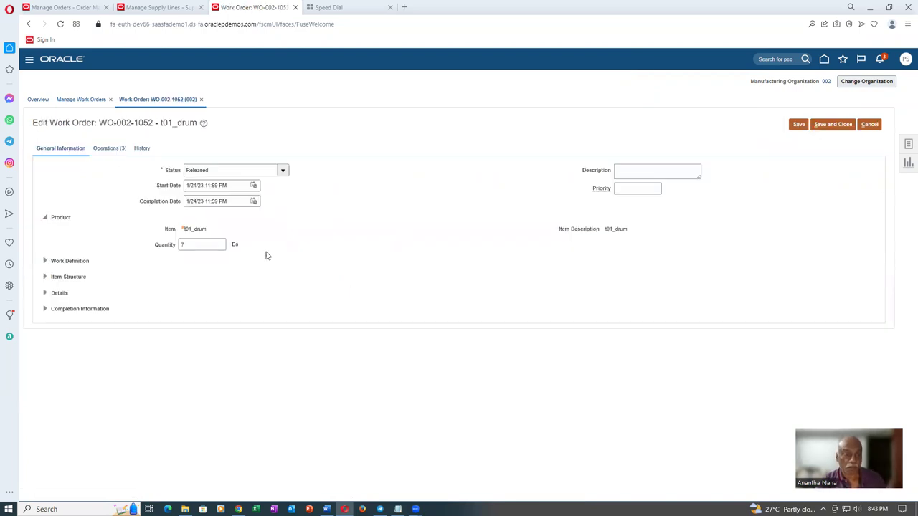
left_click(240, 166)
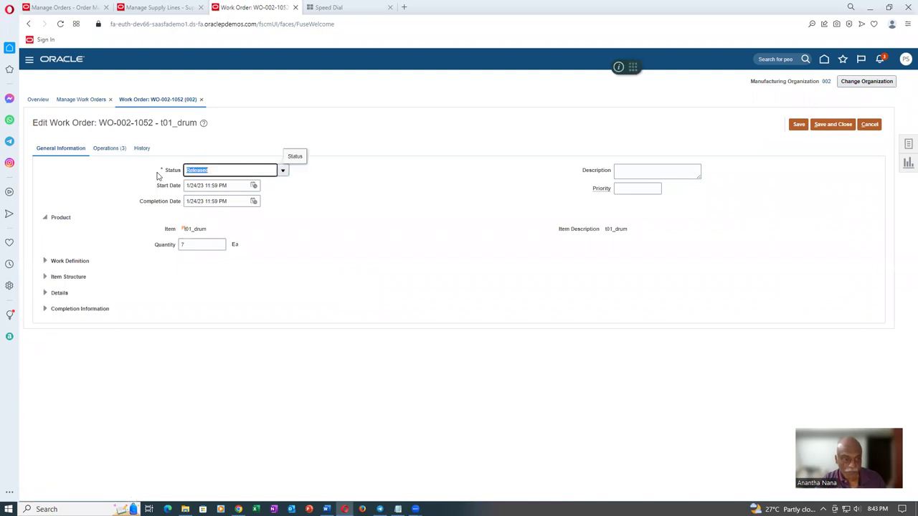
left_click(303, 256)
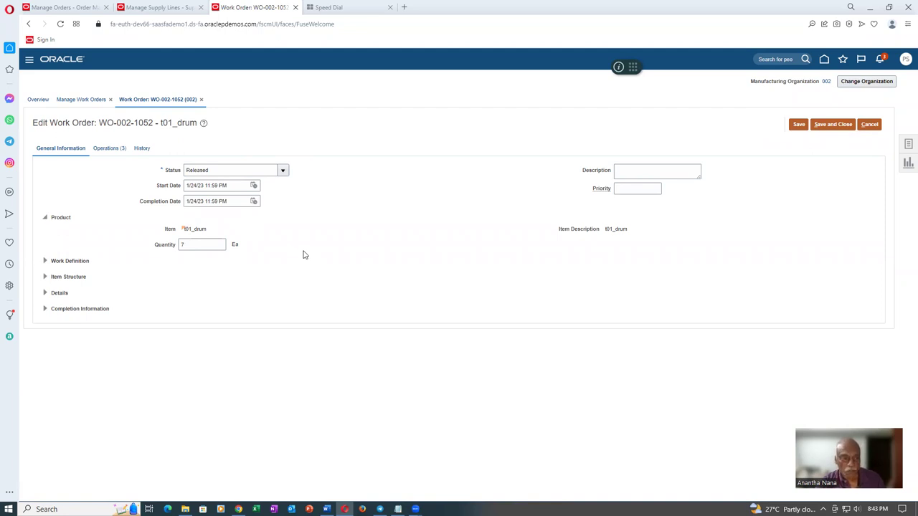
left_click(227, 170)
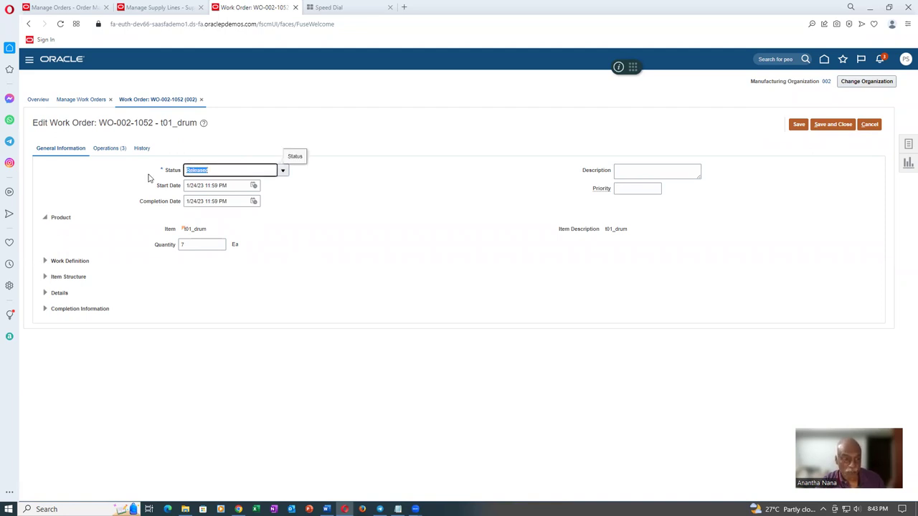
left_click(285, 250)
Step: Return to the supply order details, refresh them, and check the execution documents of line 1.1 for the work order
left_click(161, 8)
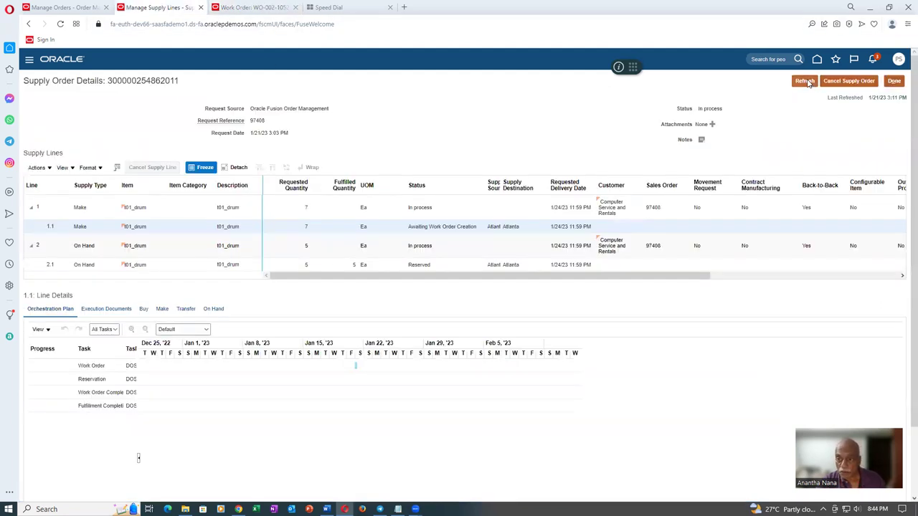
left_click(806, 81)
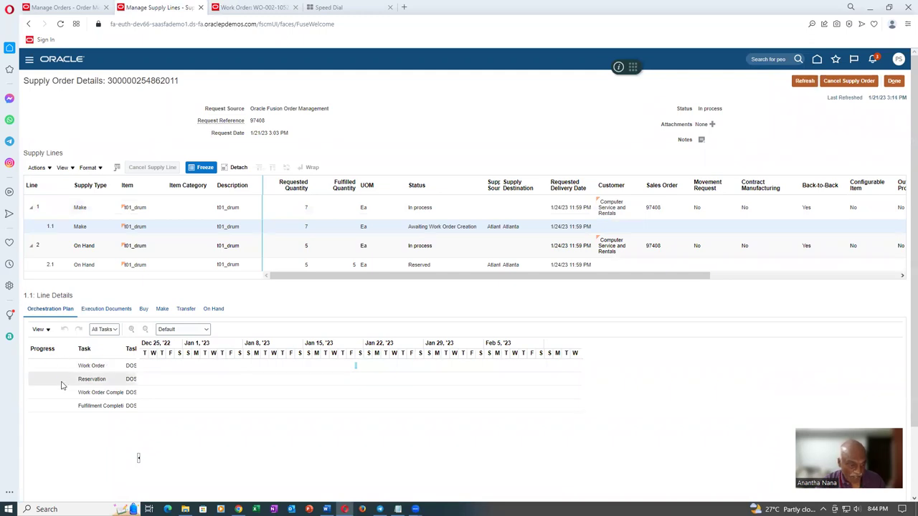
left_click(113, 312)
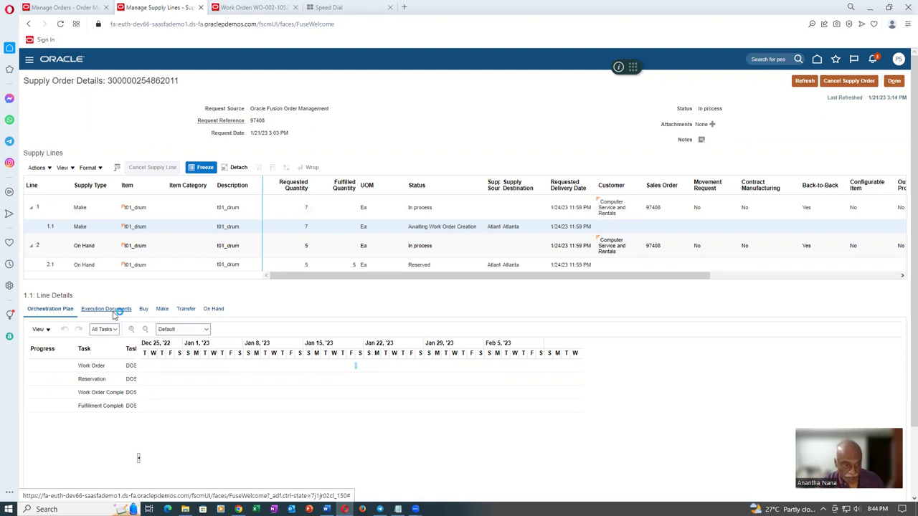
left_click(865, 84)
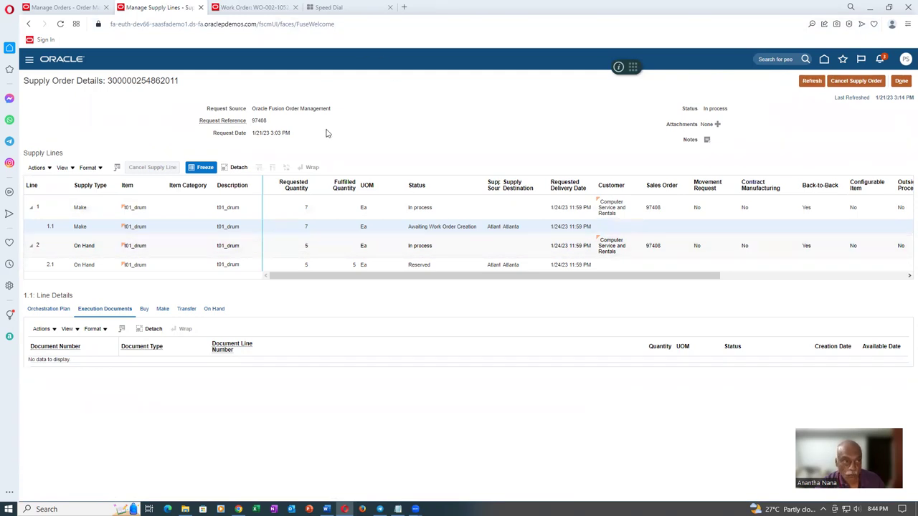
Step: Open line 1-1's orchestration process from the sales order's fulfillment view and examine its back-to-back supply details
left_click(68, 6)
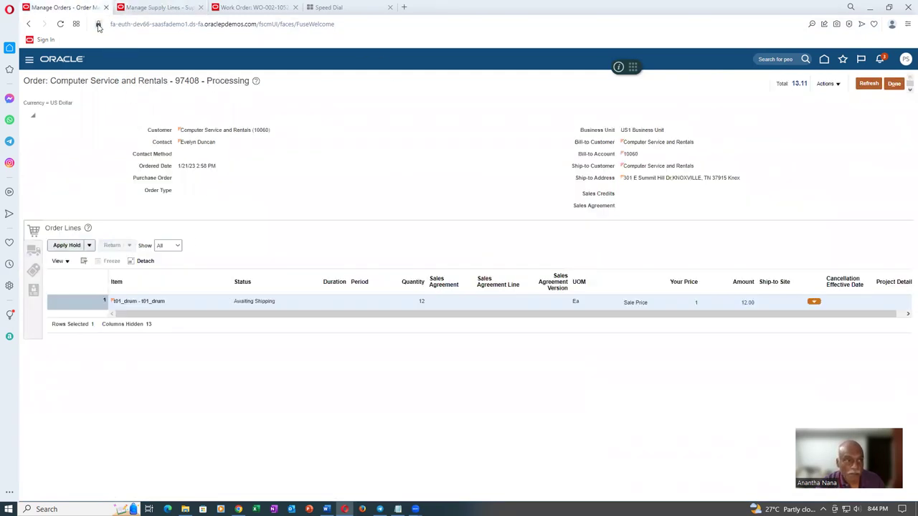
left_click(825, 84)
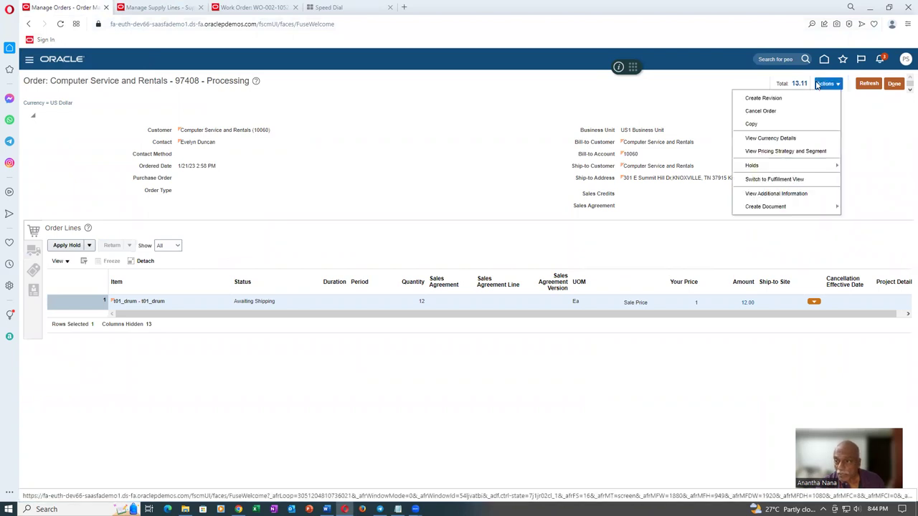
left_click(787, 181)
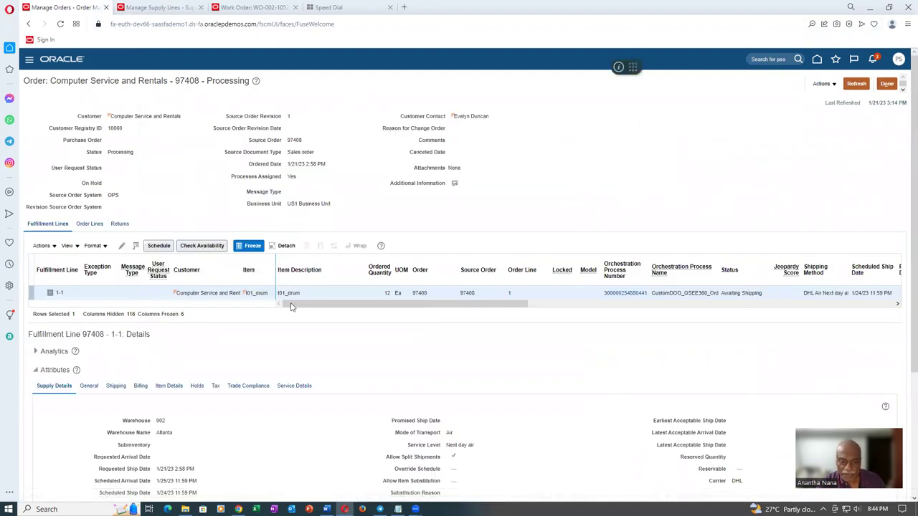
left_click(640, 292)
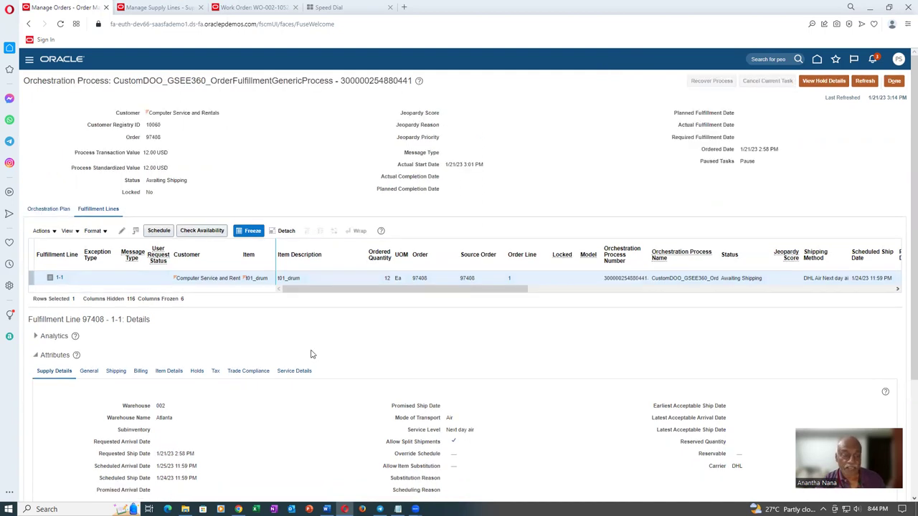
scroll(136, 308, "down", 5)
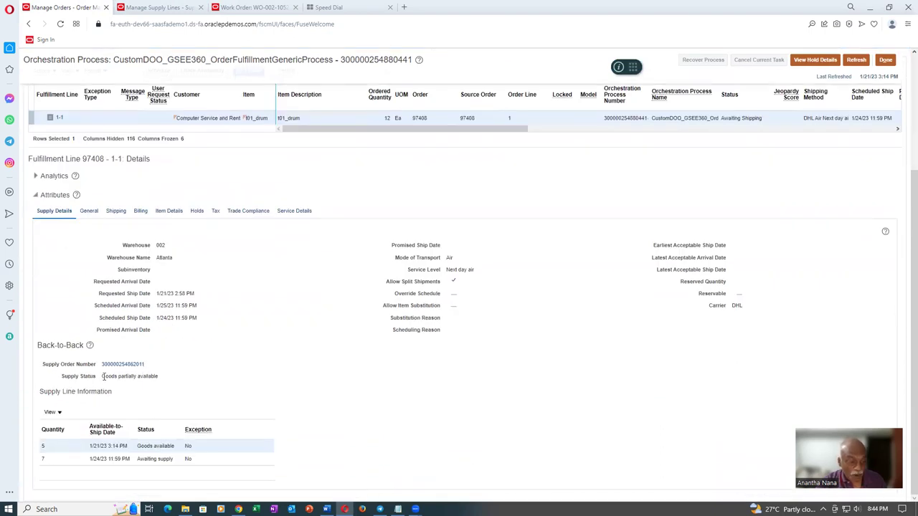
Step: Examine the back-to-back supply status and both supply lines of the t01_drum fulfillment line
left_click_drag(105, 375, 151, 373)
left_click(66, 448)
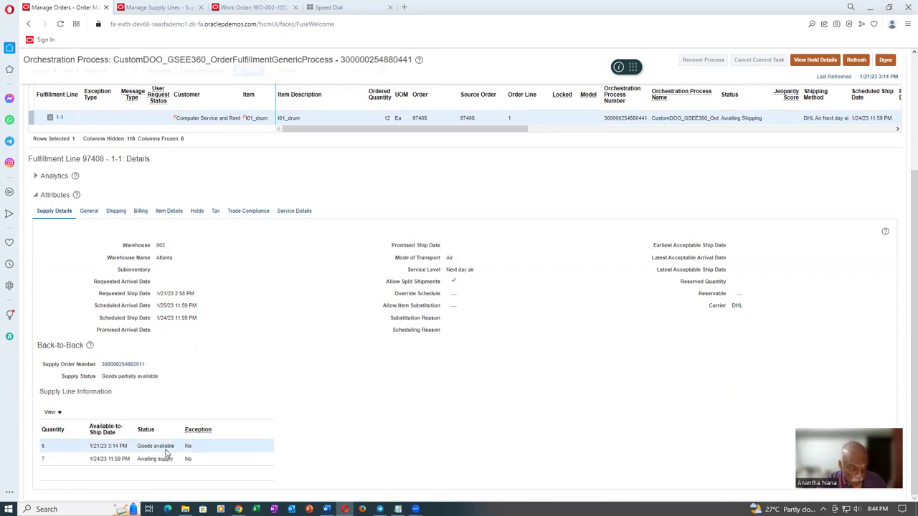
left_click(68, 459)
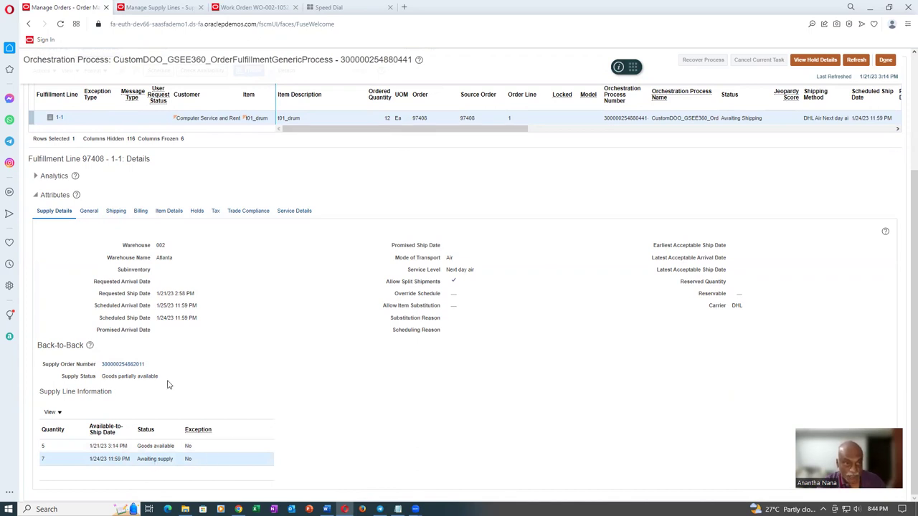
Step: Leave the t01_drum work order and Manage Work Orders without saving, and open Review Dispatch List in Work Execution
left_click(259, 9)
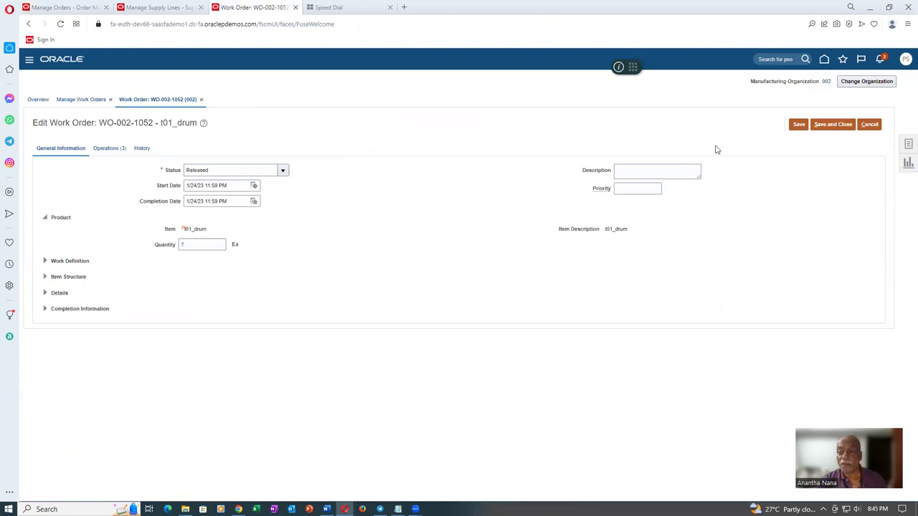
left_click(876, 124)
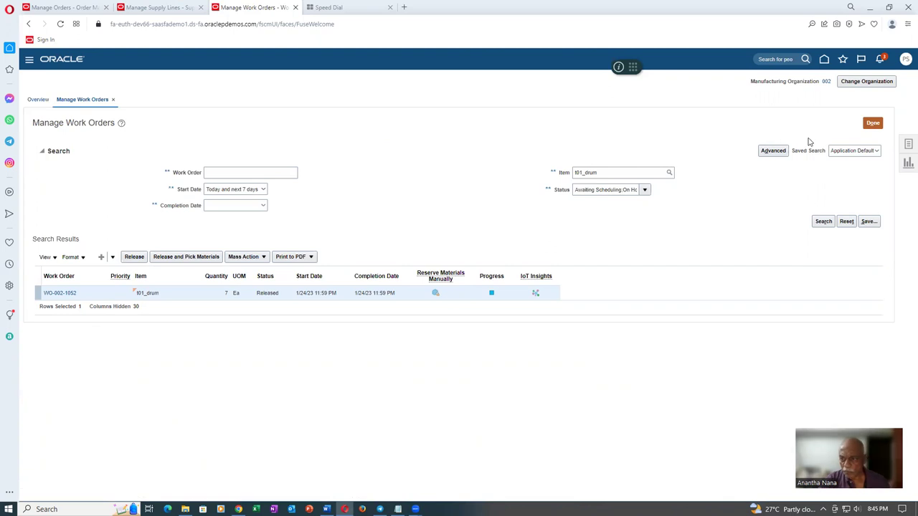
left_click(876, 123)
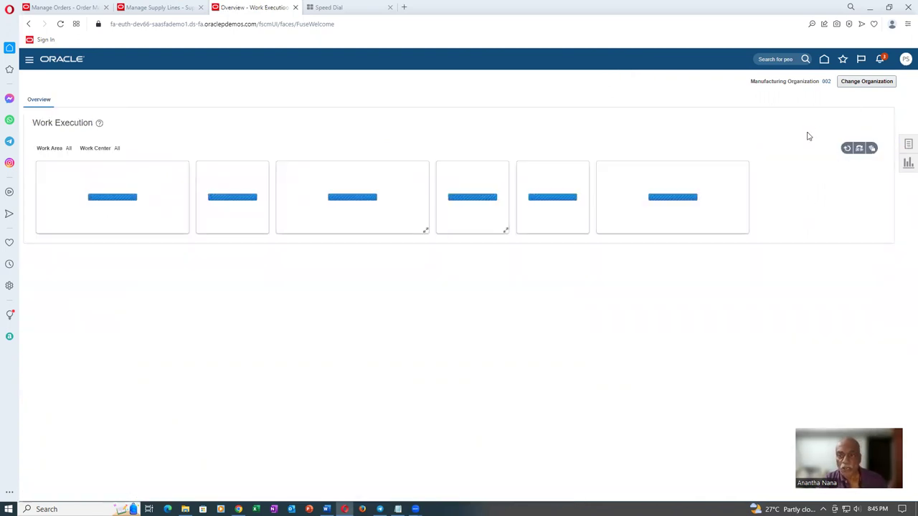
left_click(906, 146)
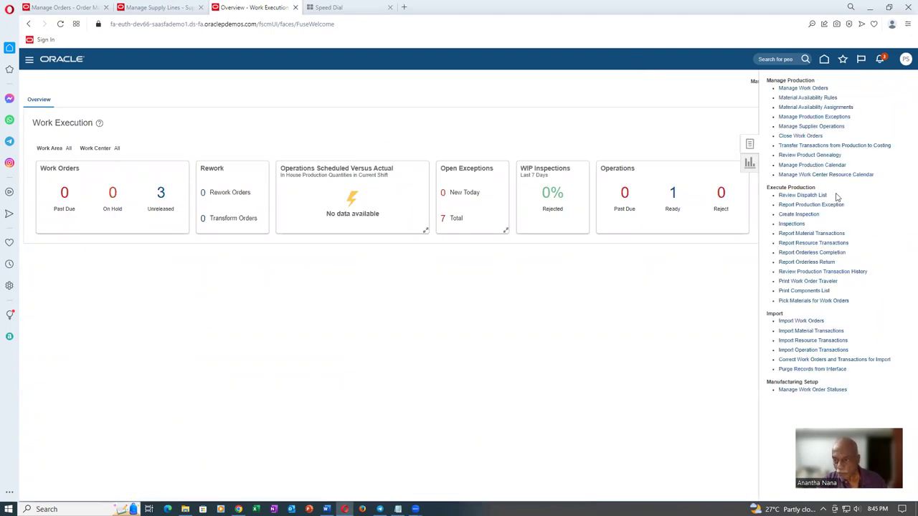
left_click(798, 196)
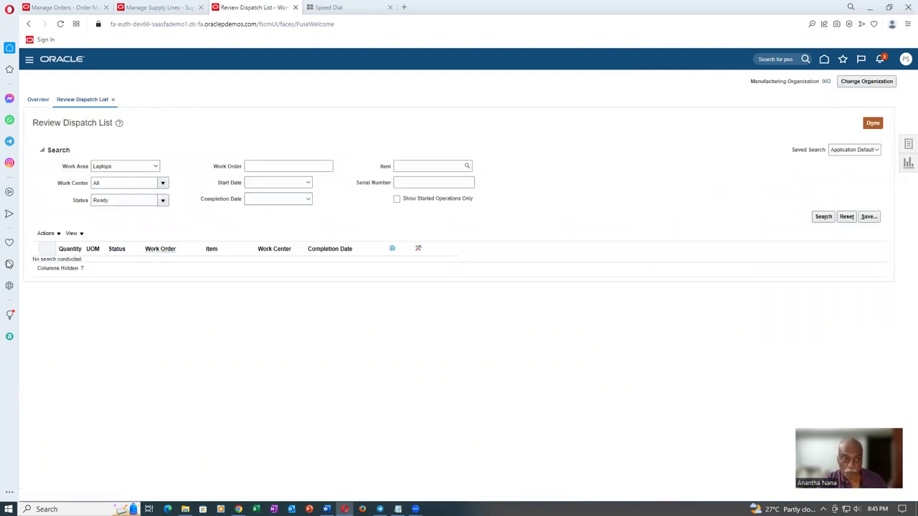
Step: Search the dispatch list for the item t01_drum
left_click(440, 167)
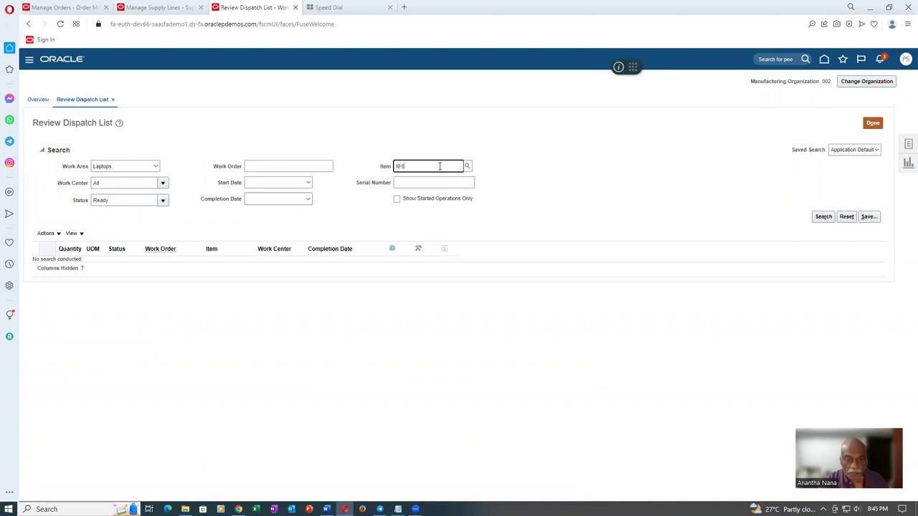
type("f01")
key("Tab")
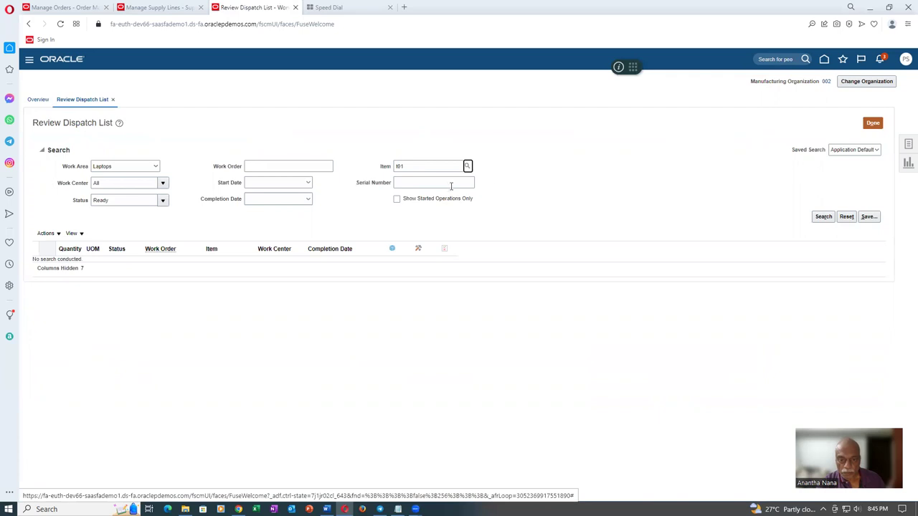
left_click(430, 167)
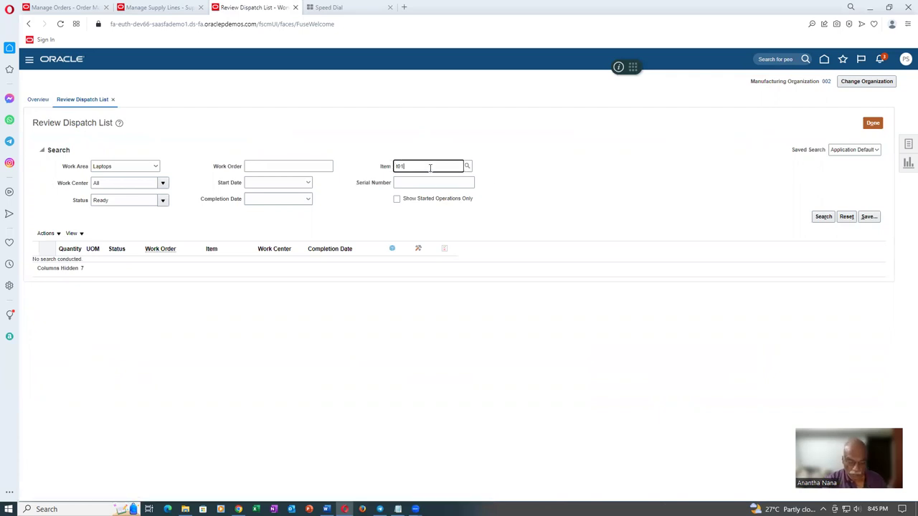
type("_drum")
key("Tab")
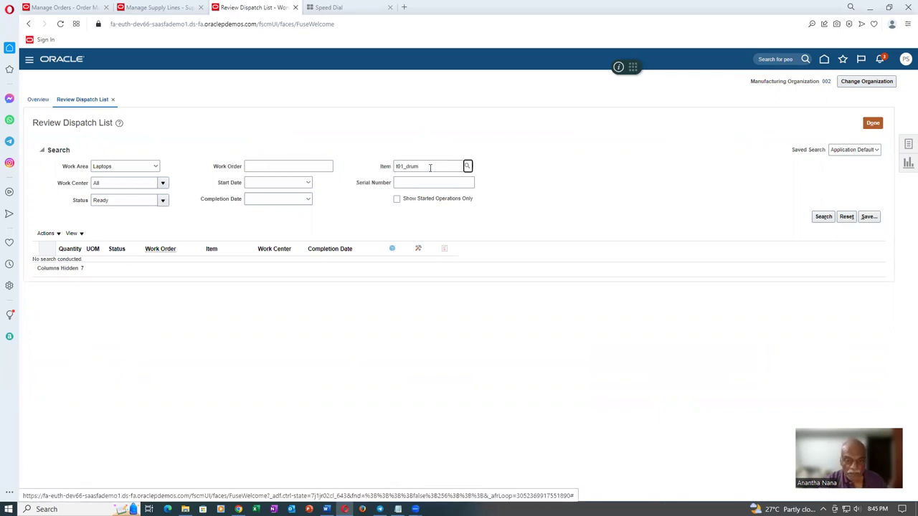
left_click(822, 216)
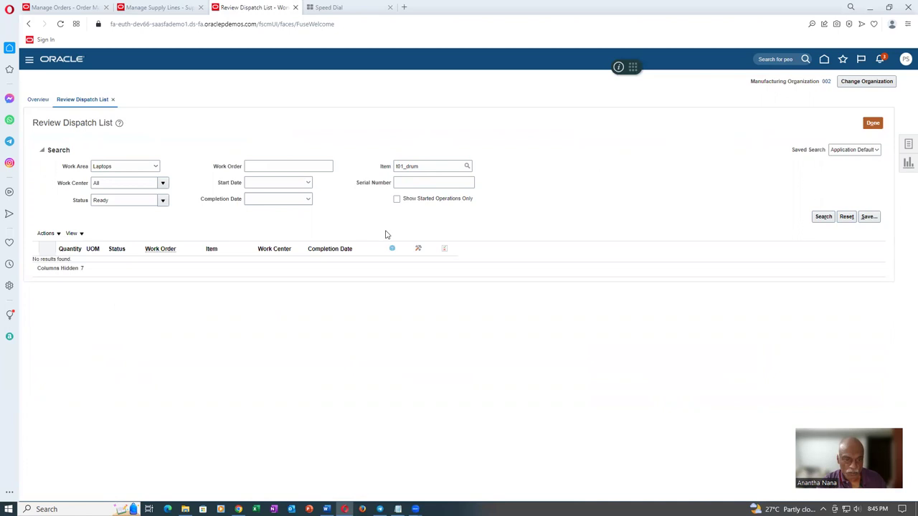
Step: Widen the t01_drum dispatch list search to all statuses and all work areas, and run it again
left_click(162, 200)
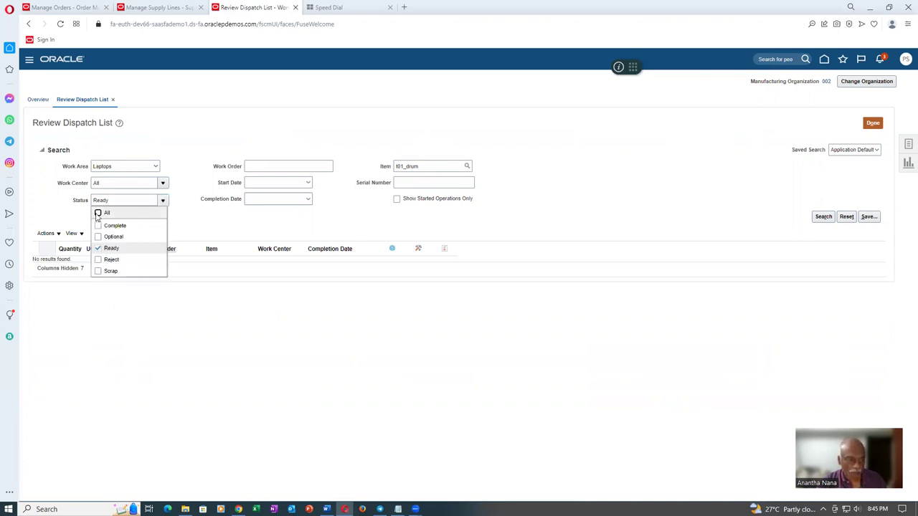
left_click(98, 213)
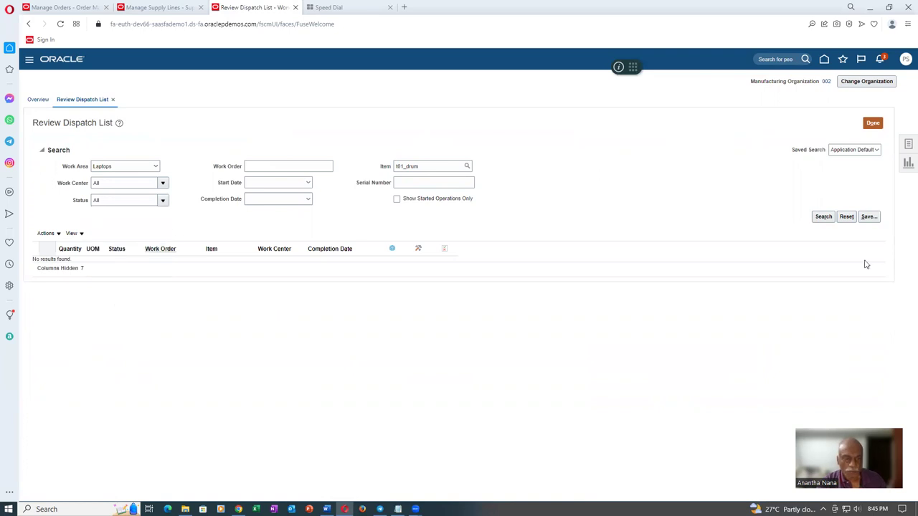
left_click(822, 217)
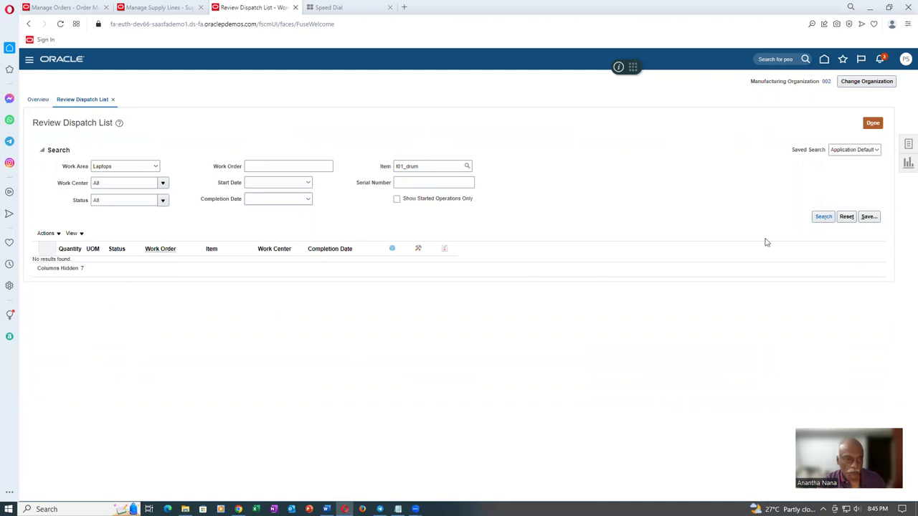
left_click(103, 168)
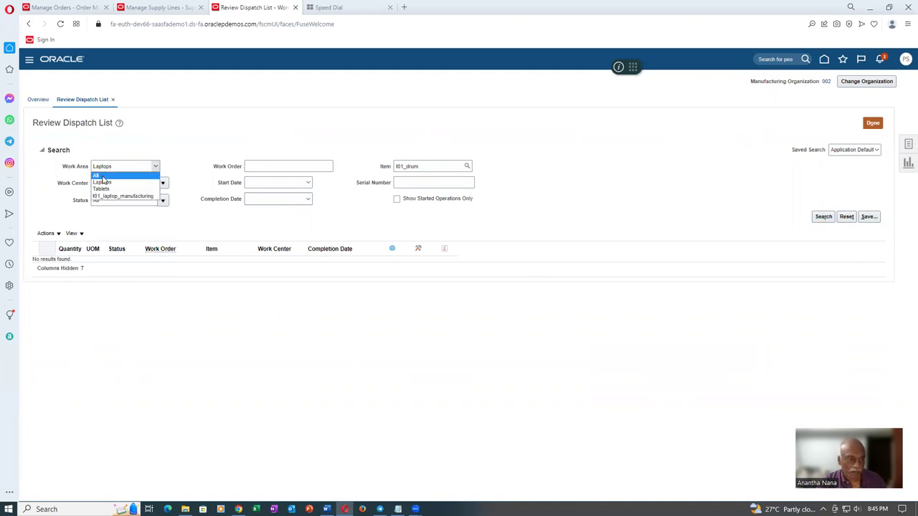
left_click(100, 176)
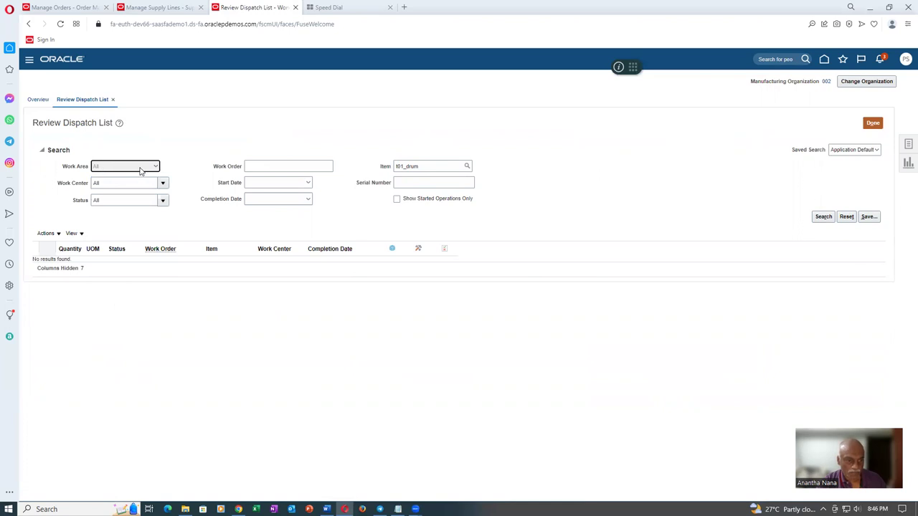
left_click(824, 220)
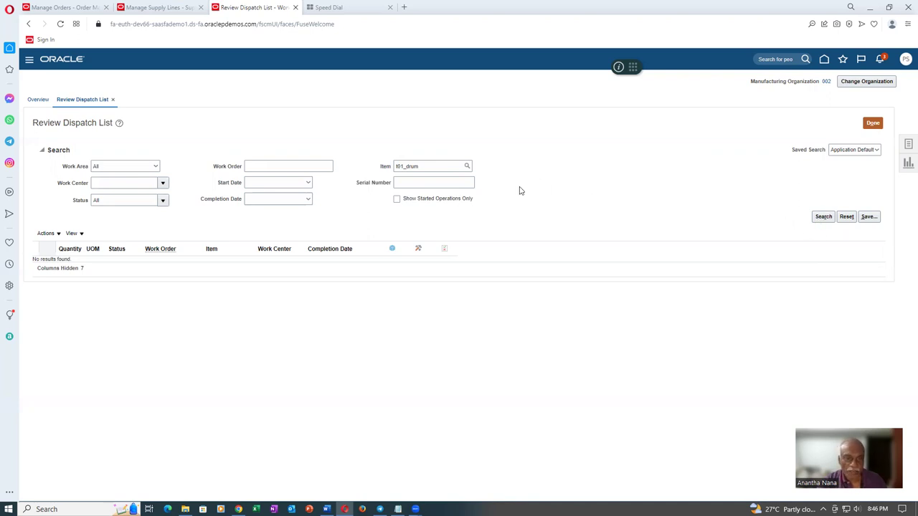
left_click(821, 218)
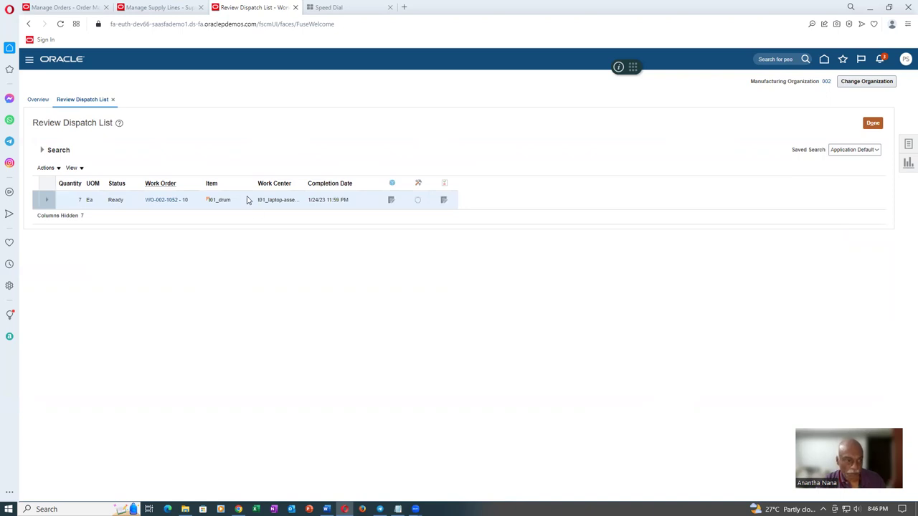
Step: Quick complete operation 10 of the t01_drum work order for quantity 7 and check the confirmation for the next operation
left_click(46, 202)
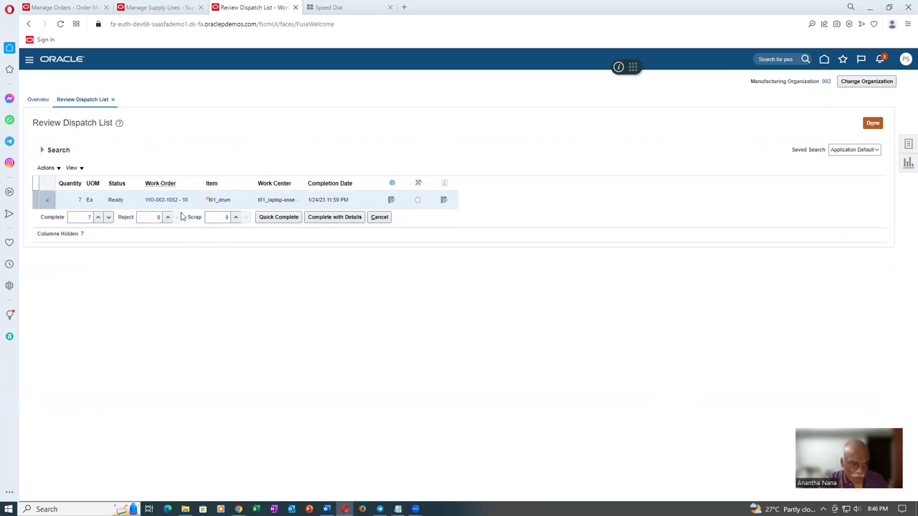
left_click(277, 220)
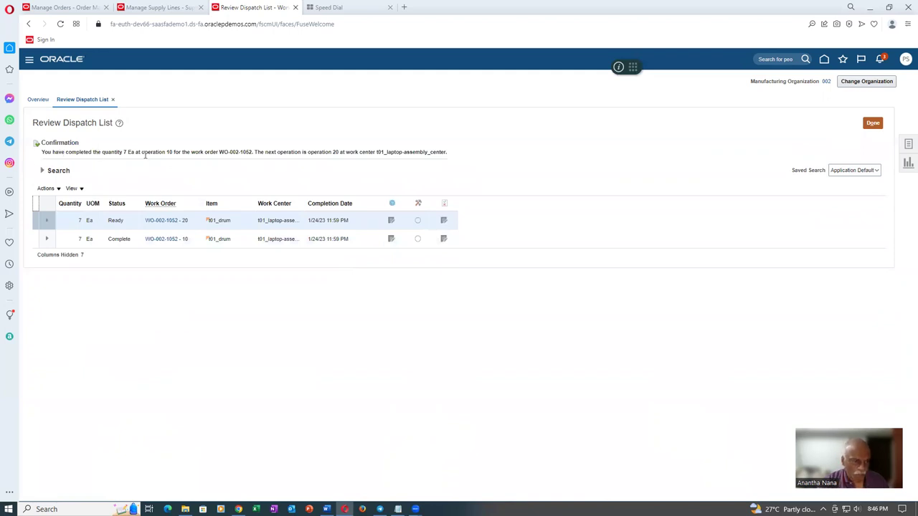
left_click_drag(147, 155, 206, 151)
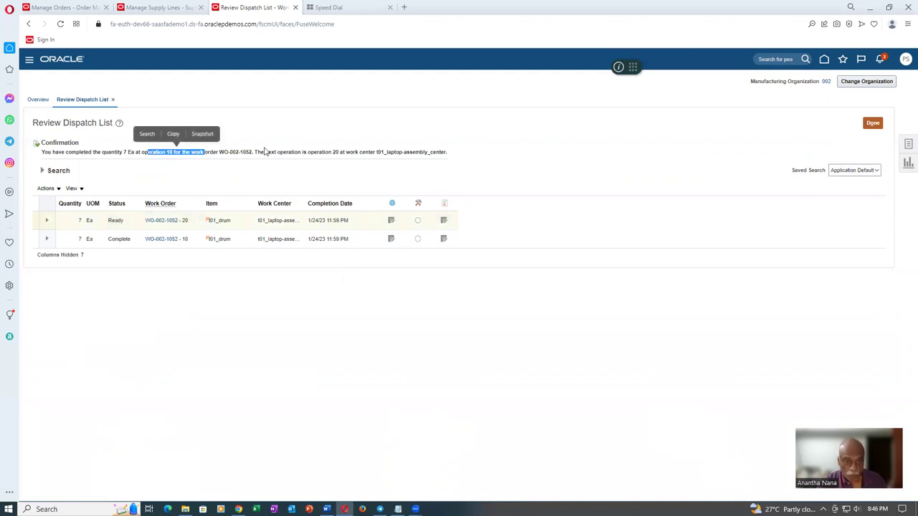
left_click_drag(307, 151, 357, 150)
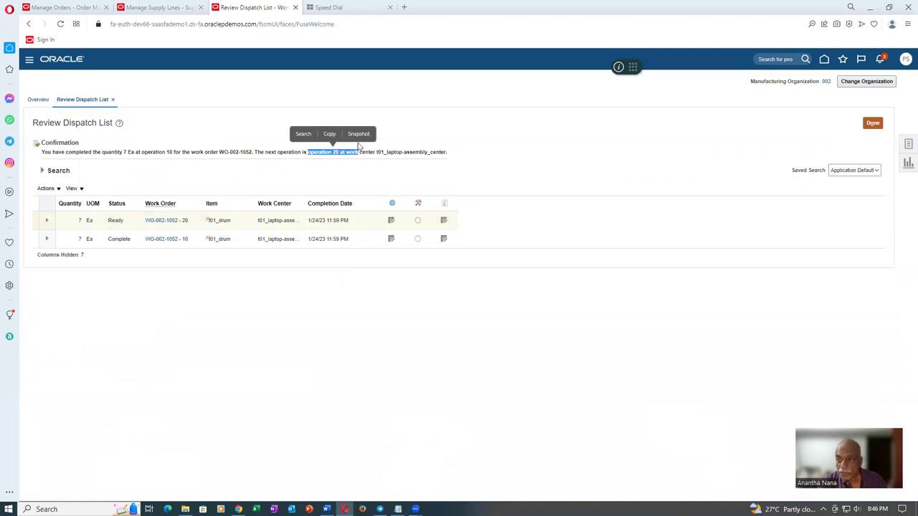
left_click(60, 302)
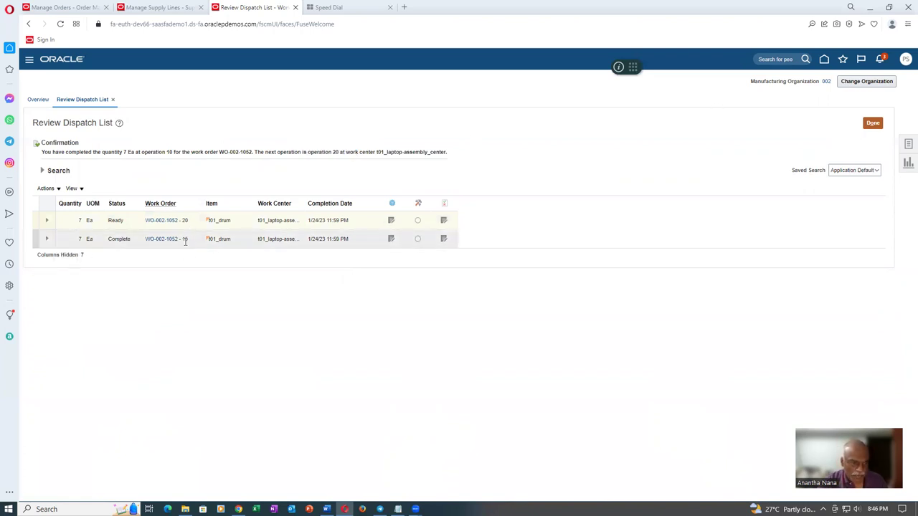
Step: Complete operation 20 with details for quantity 7, charging 7 Ea of the t01_Welder resource, and save the transaction
left_click(47, 219)
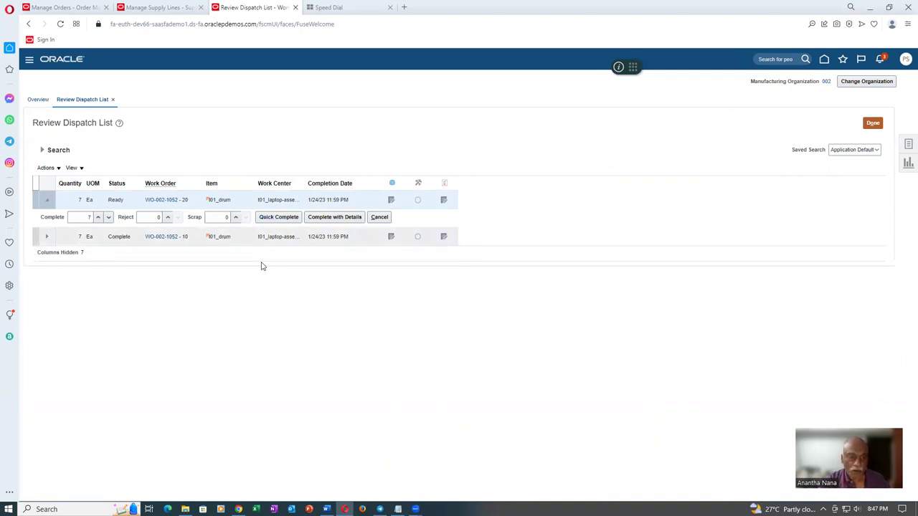
left_click(318, 218)
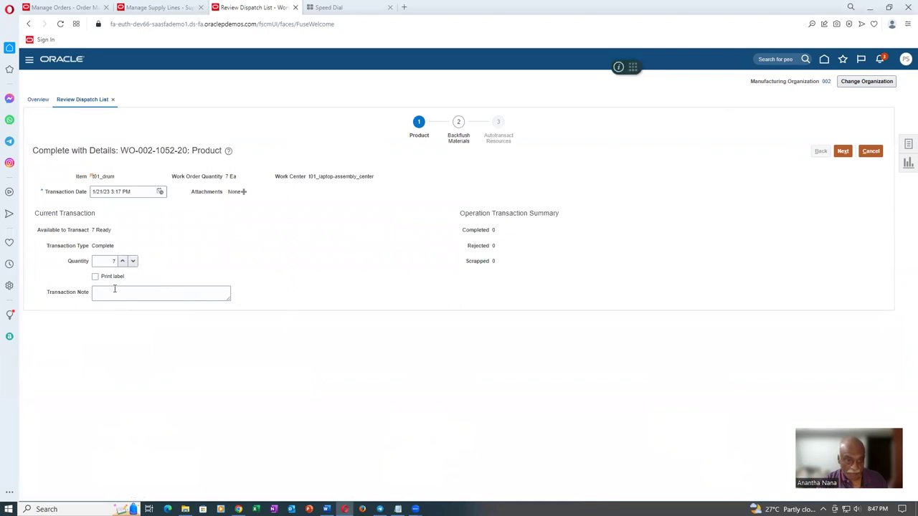
left_click(460, 142)
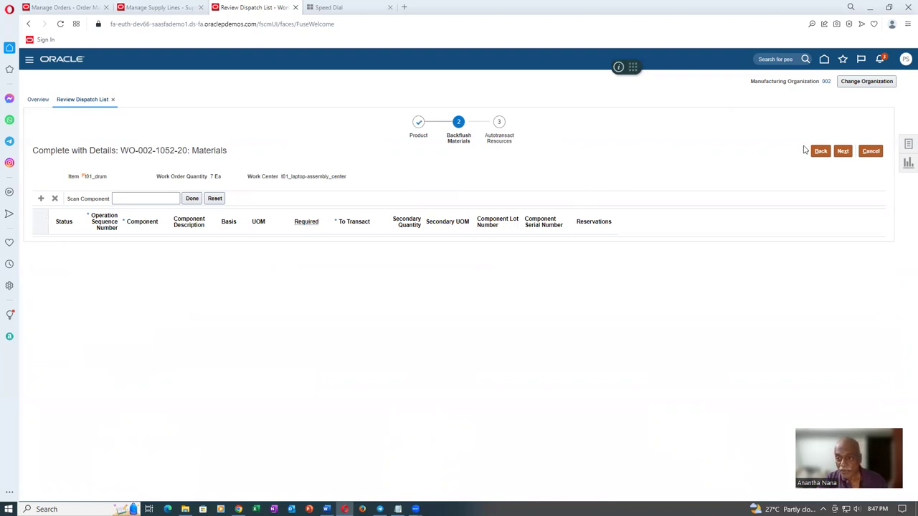
left_click(844, 152)
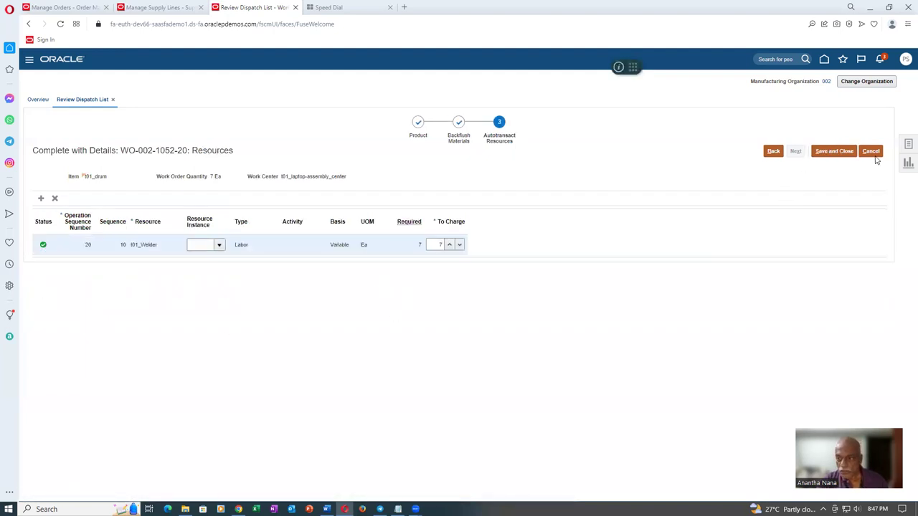
left_click(844, 153)
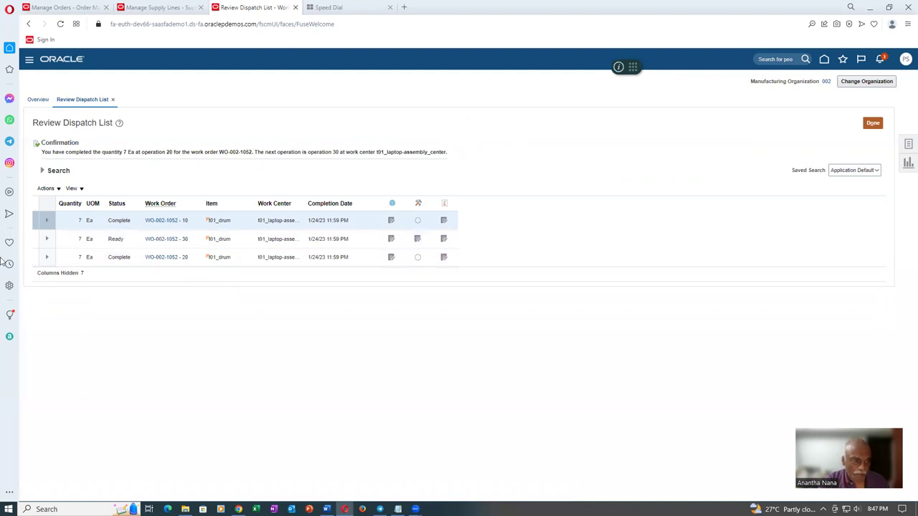
Step: Complete operation 30 with details, transacting 7 Ea of t01_drum into the Completed subinventory, and save the transaction
left_click(47, 239)
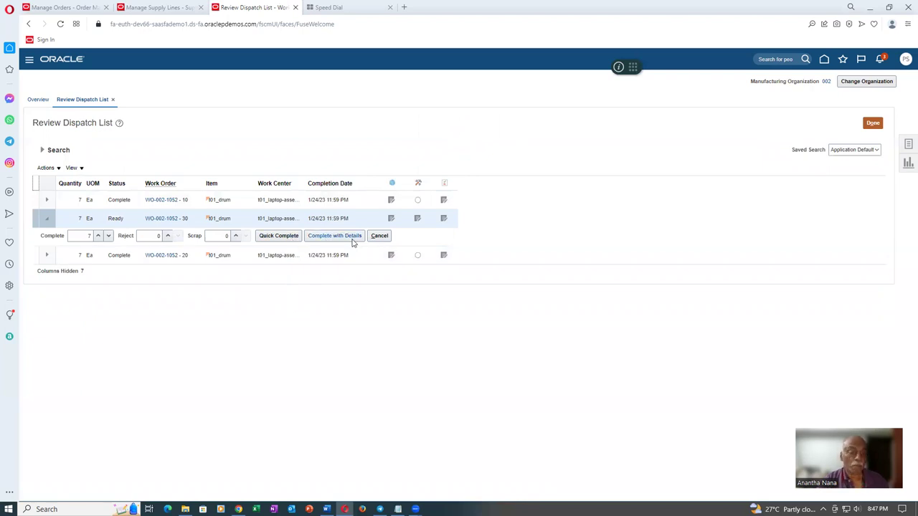
left_click(352, 235)
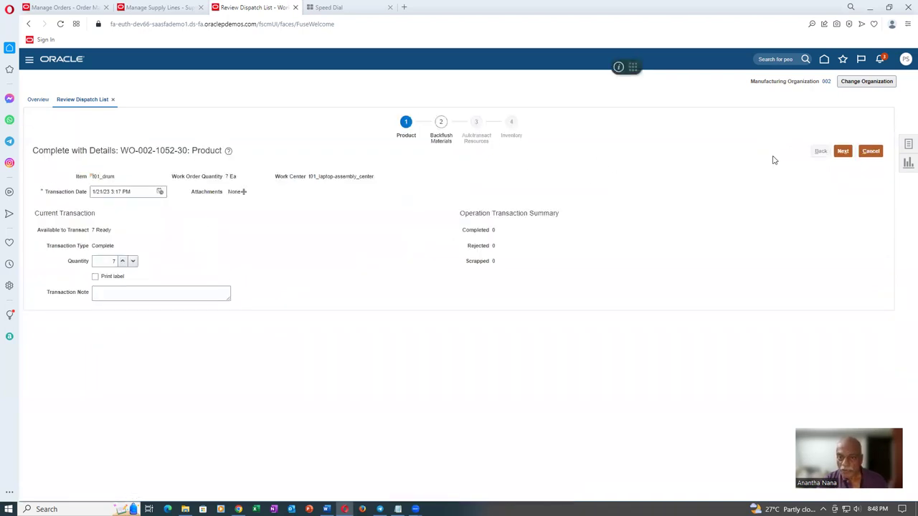
left_click(842, 153)
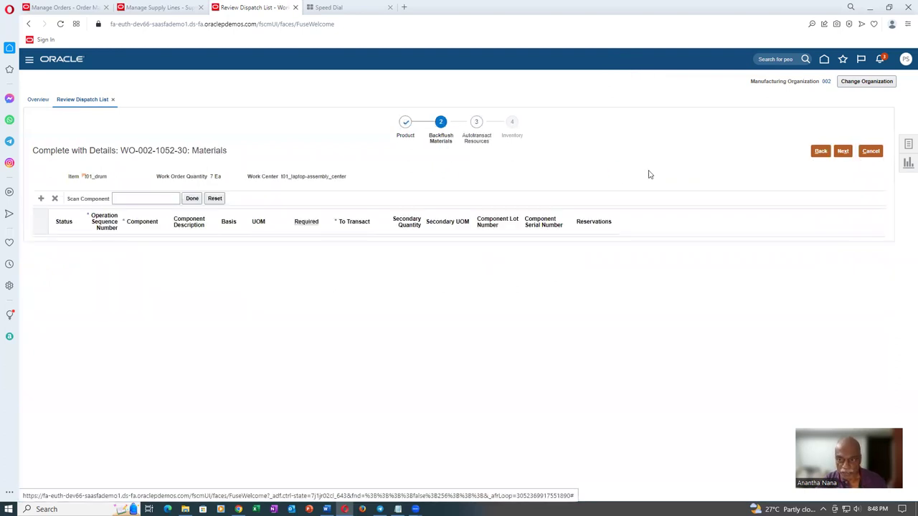
left_click(841, 152)
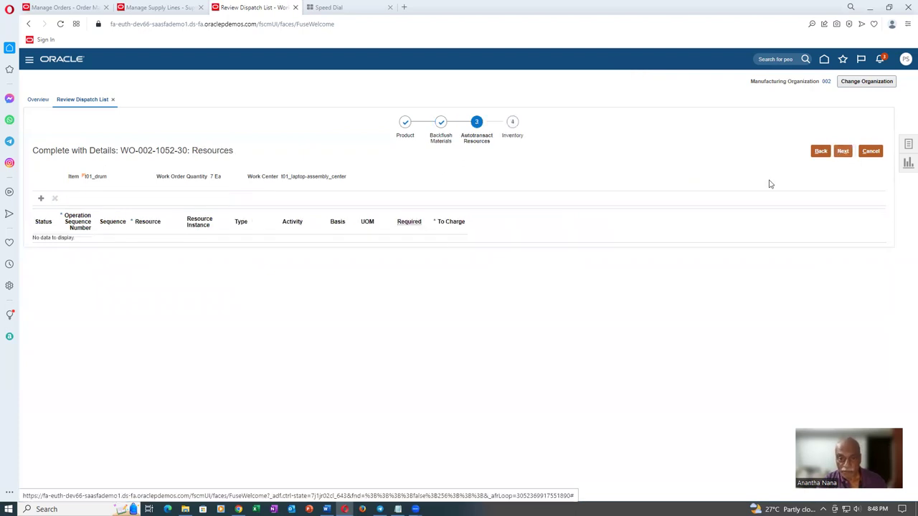
left_click(840, 151)
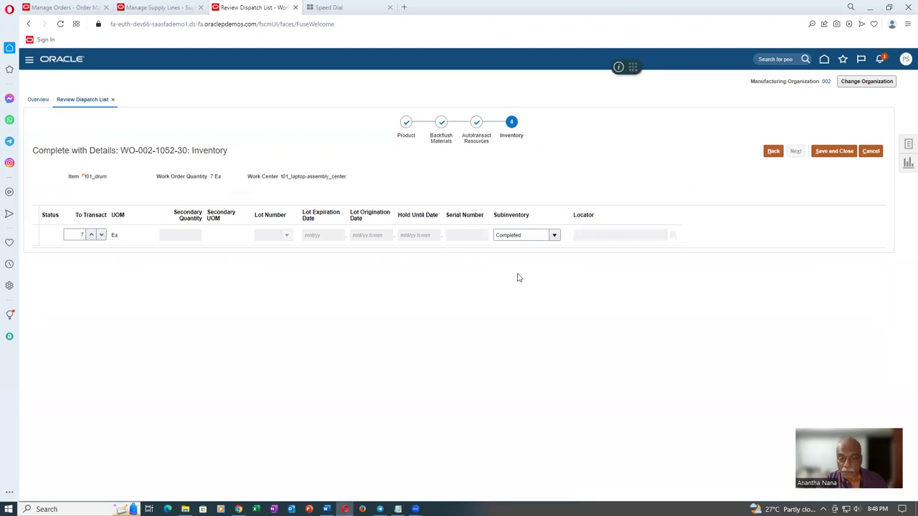
left_click(833, 152)
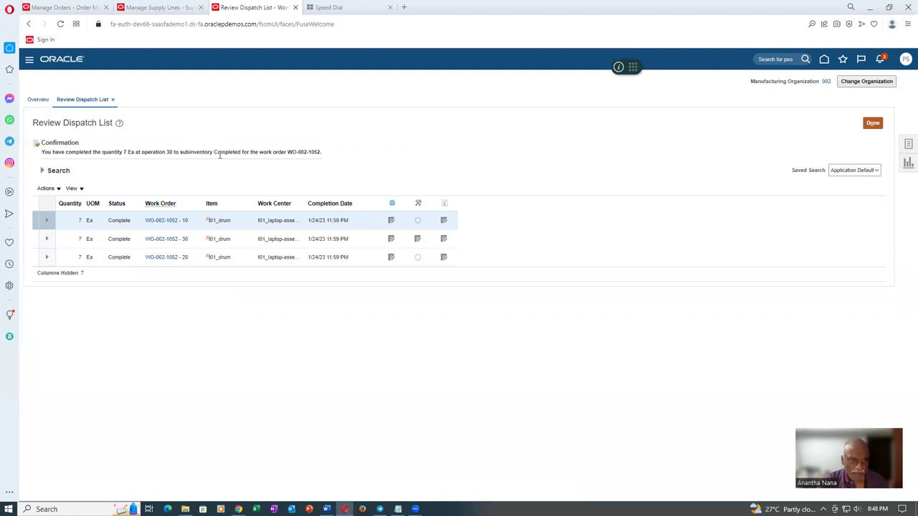
Step: Refresh the t01_drum fulfillment line's orchestration process and check its back-to-back supply status and supply line information
left_click_drag(215, 153, 241, 151)
left_click(239, 183)
left_click(71, 8)
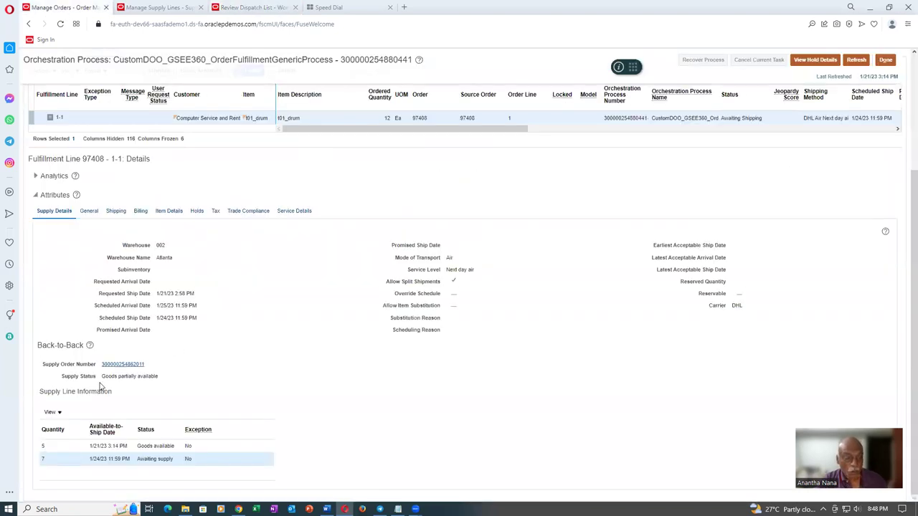
scroll(594, 301, "up", 3)
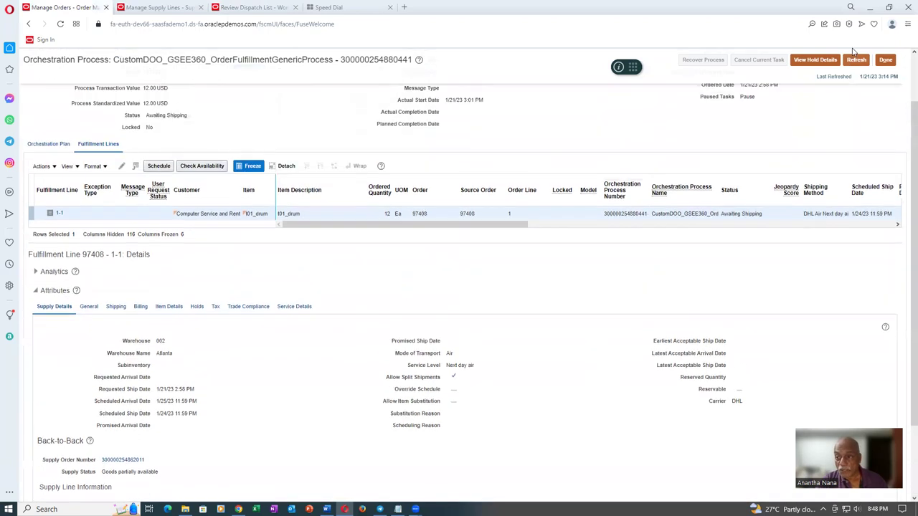
left_click(857, 60)
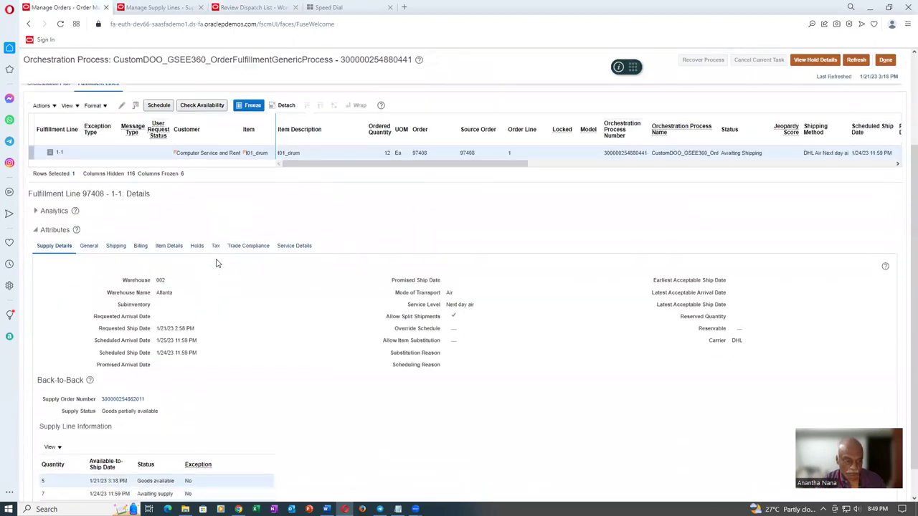
scroll(216, 262, "down", 1)
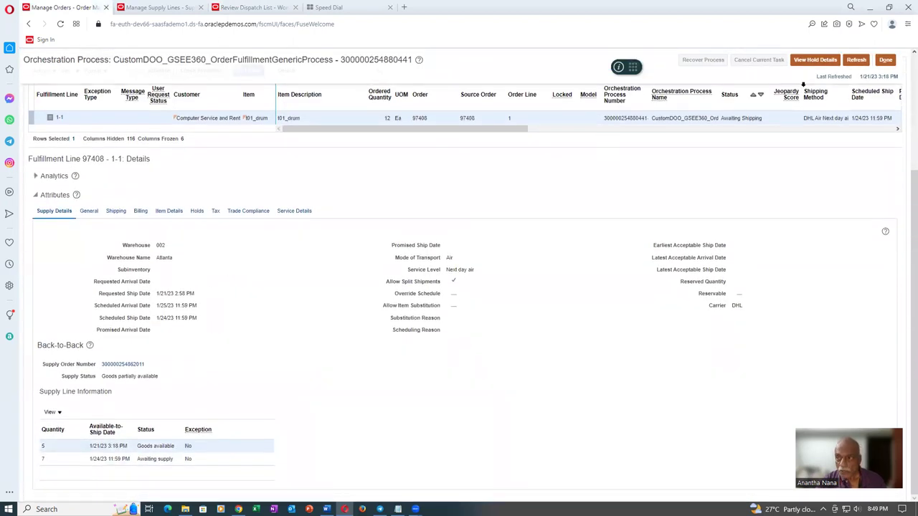
left_click(856, 60)
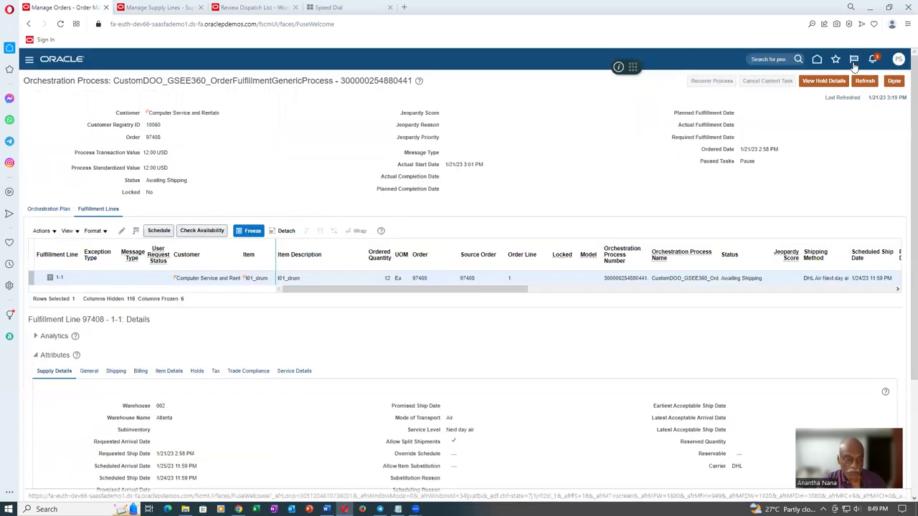
scroll(241, 352, "down", 2)
scroll(240, 353, "down", 1)
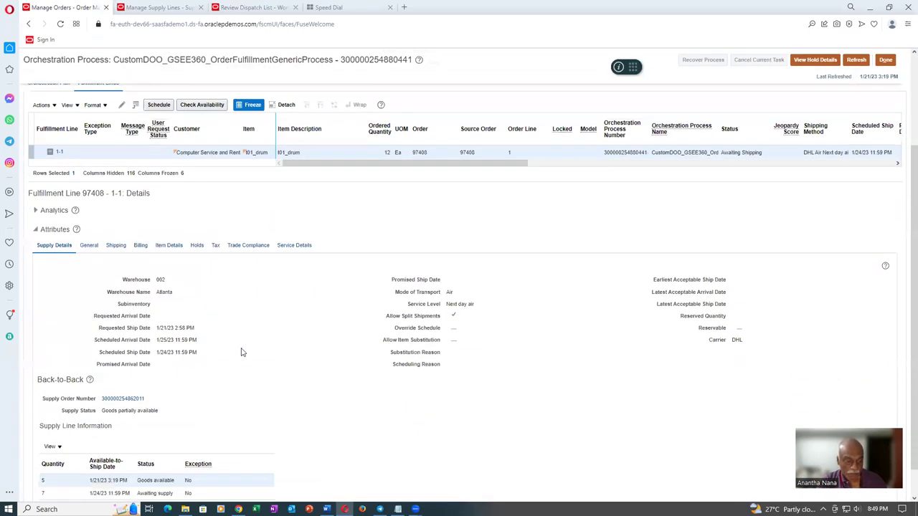
Step: Refresh the supply order details and review the execution documents and orchestration plan of Make line 1.1
left_click(152, 7)
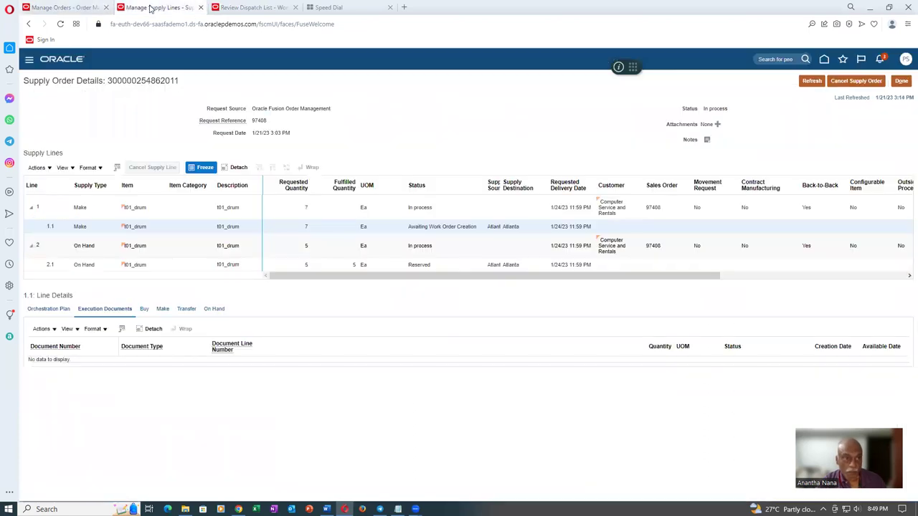
left_click(809, 83)
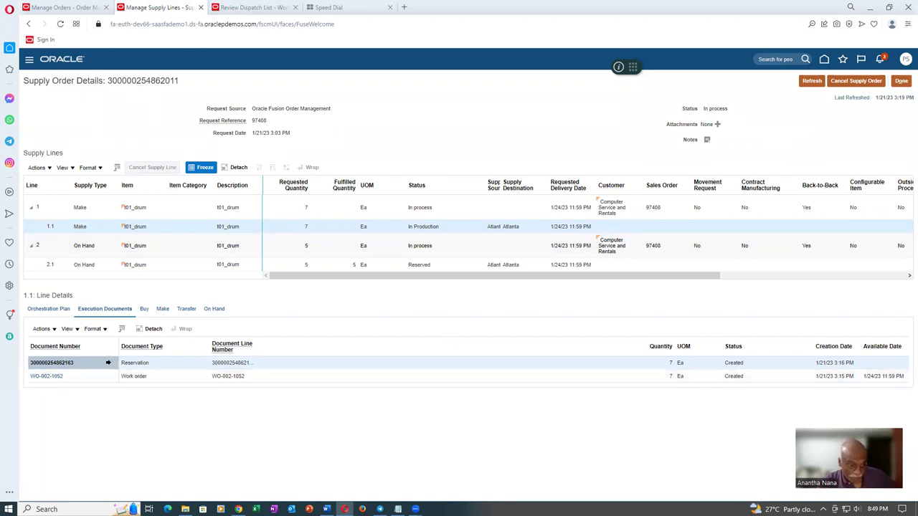
left_click(52, 310)
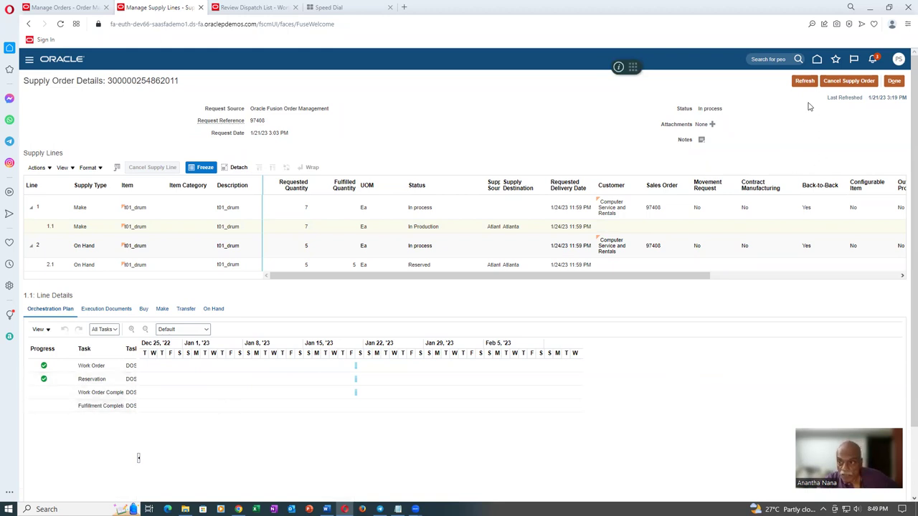
left_click(805, 81)
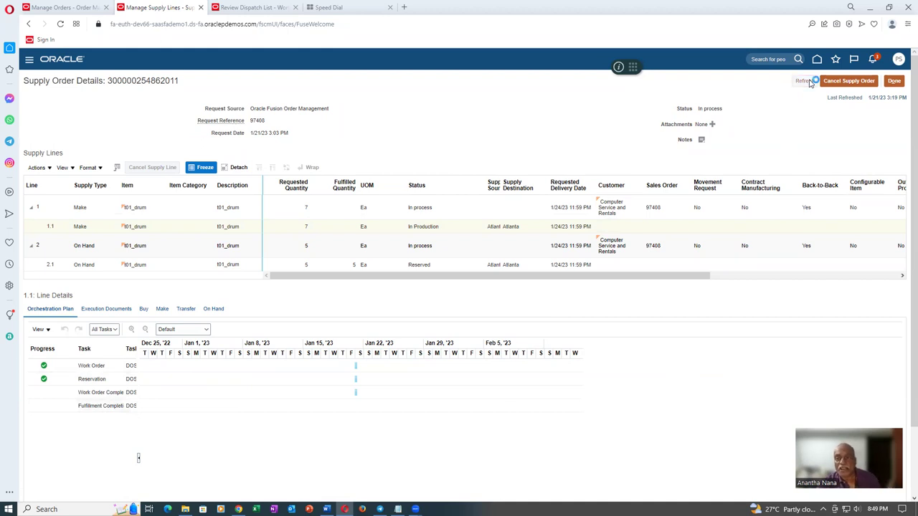
Step: Return to the sales order's orchestration process, refresh it again and recheck the back-to-back supply line quantities
left_click(80, 9)
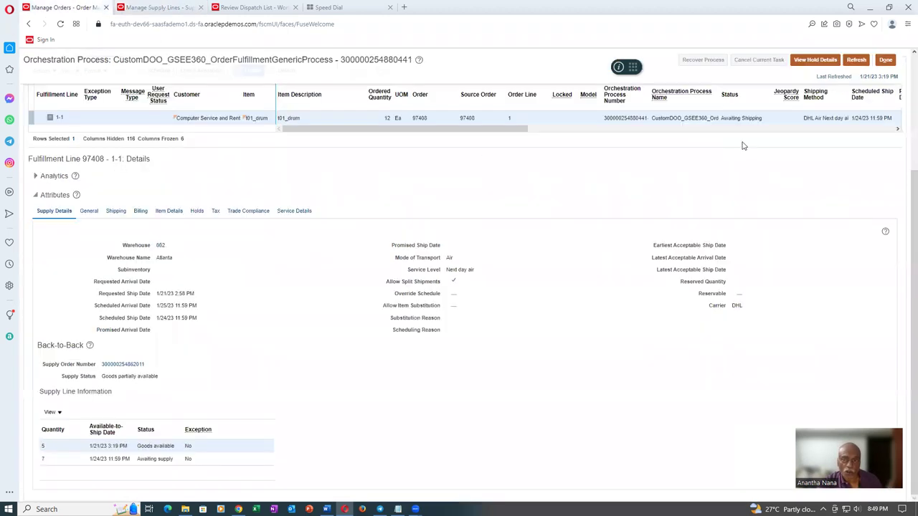
left_click(856, 59)
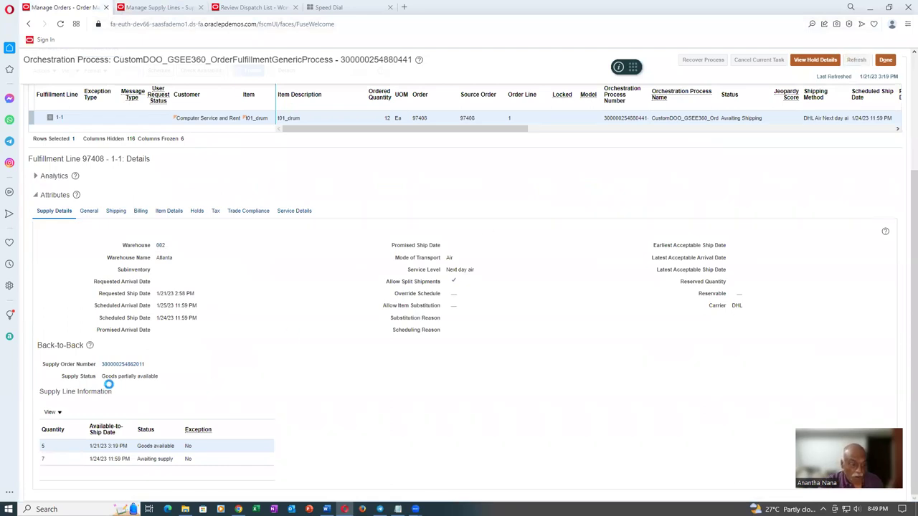
scroll(119, 390, "down", 2)
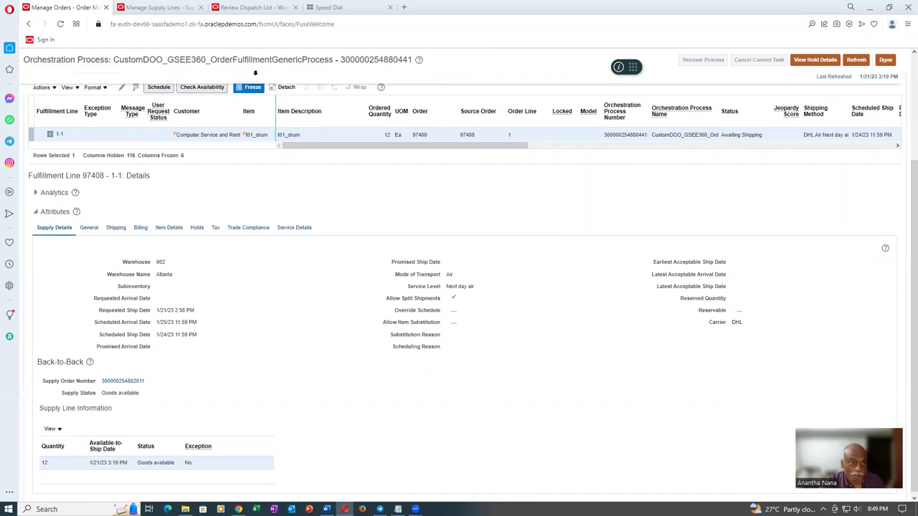
Step: Close the dispatch list and open the Manage Shipment Lines task from the Shipments tasks in Inventory Management
left_click(236, 7)
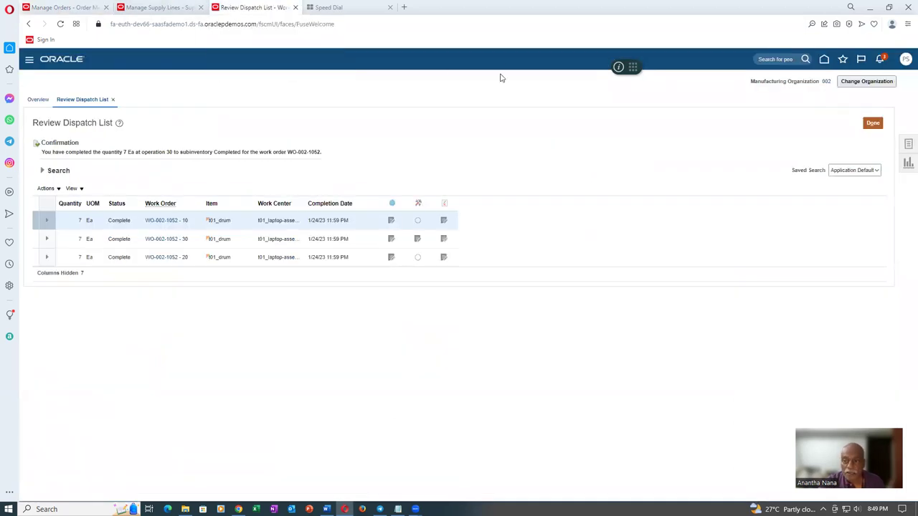
left_click(873, 124)
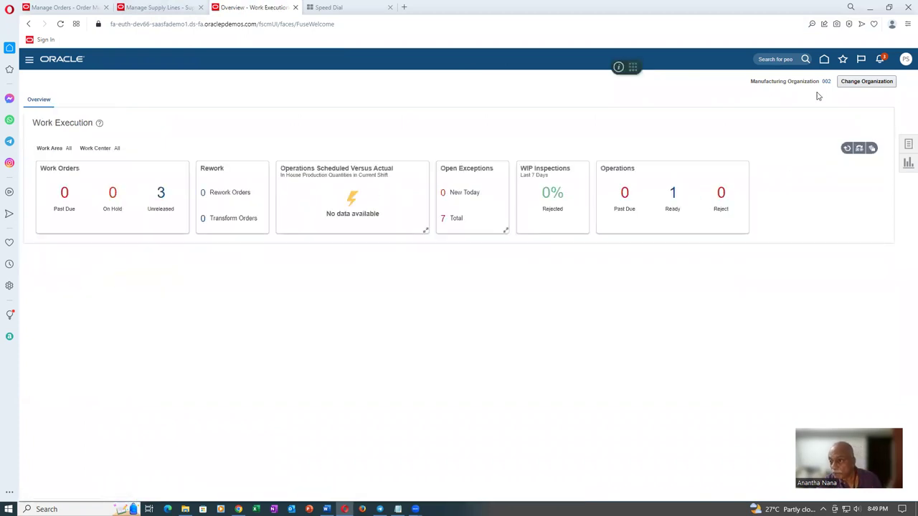
left_click(841, 61)
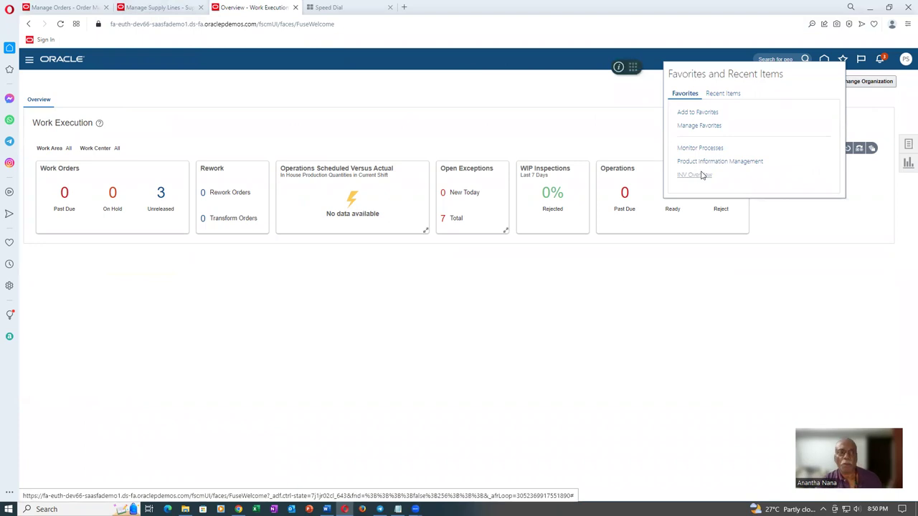
left_click(702, 176)
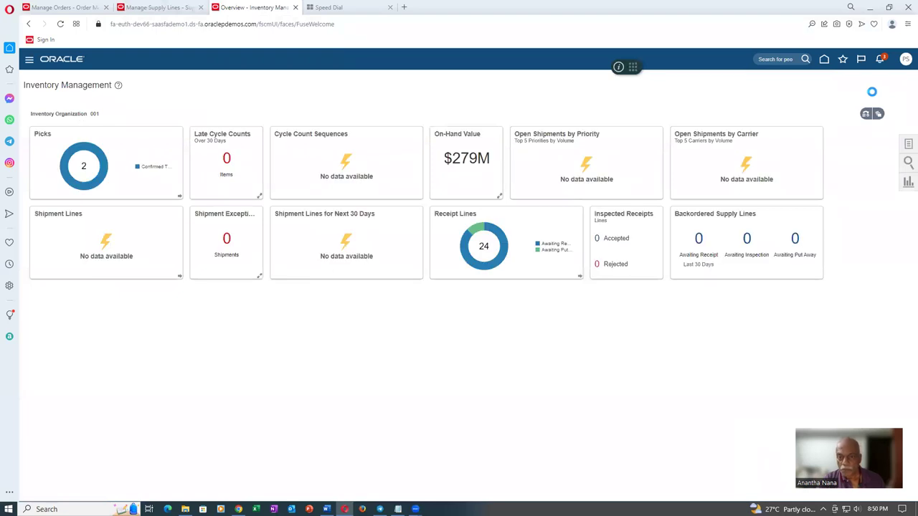
left_click(811, 81)
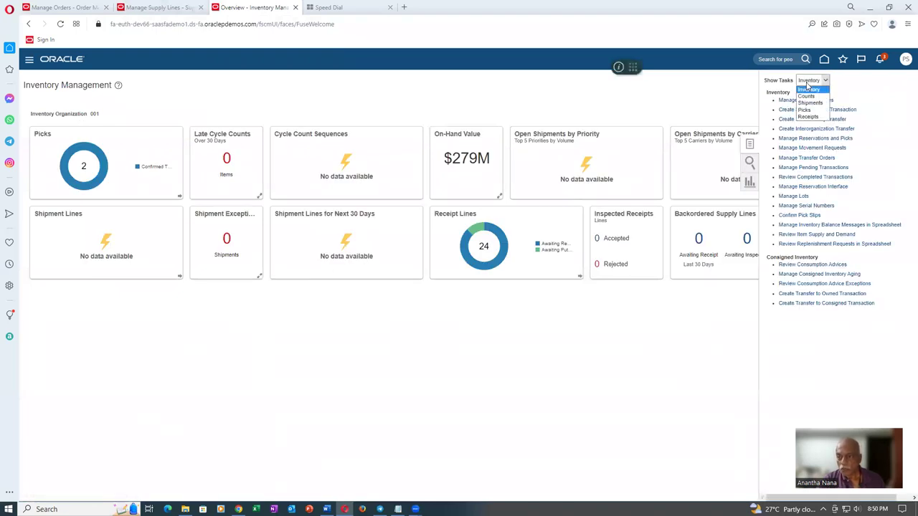
left_click(810, 102)
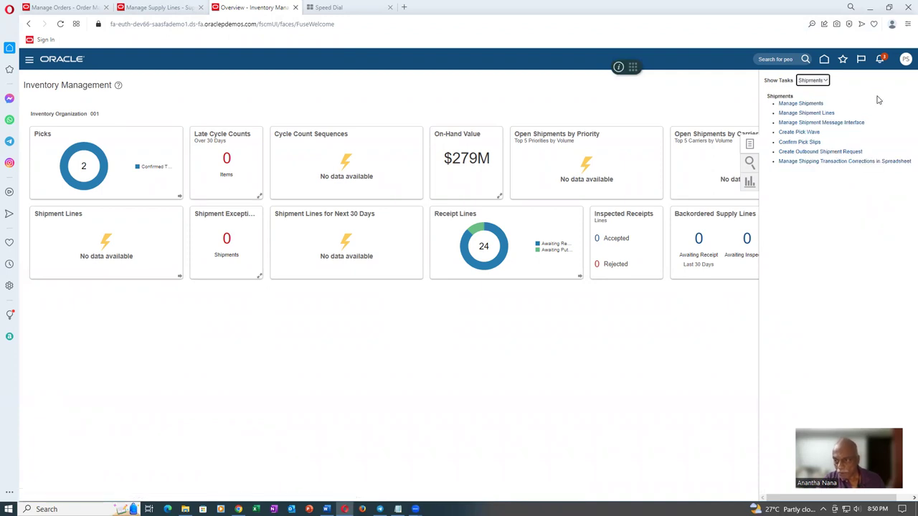
left_click(785, 122)
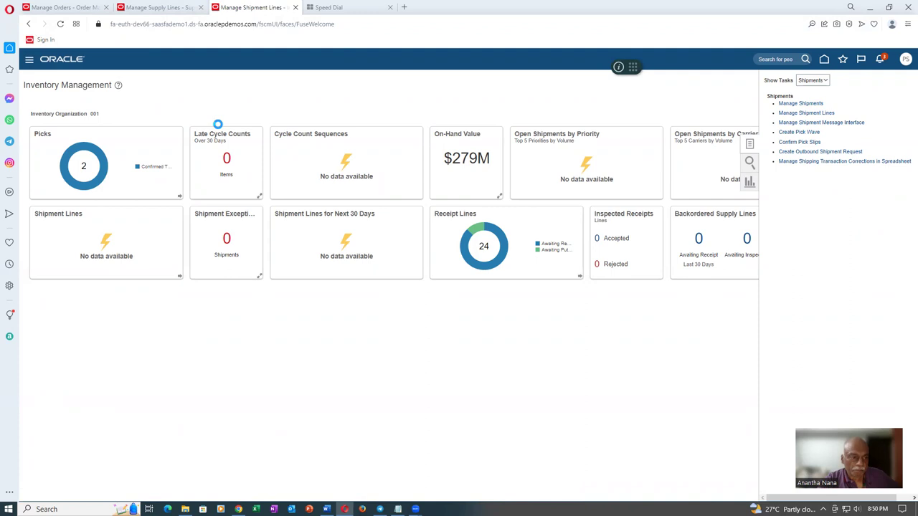
Step: Look up the sales order number, enter it as the shipment line search's order, and set Scheduled Ship Date to Before
left_click(67, 9)
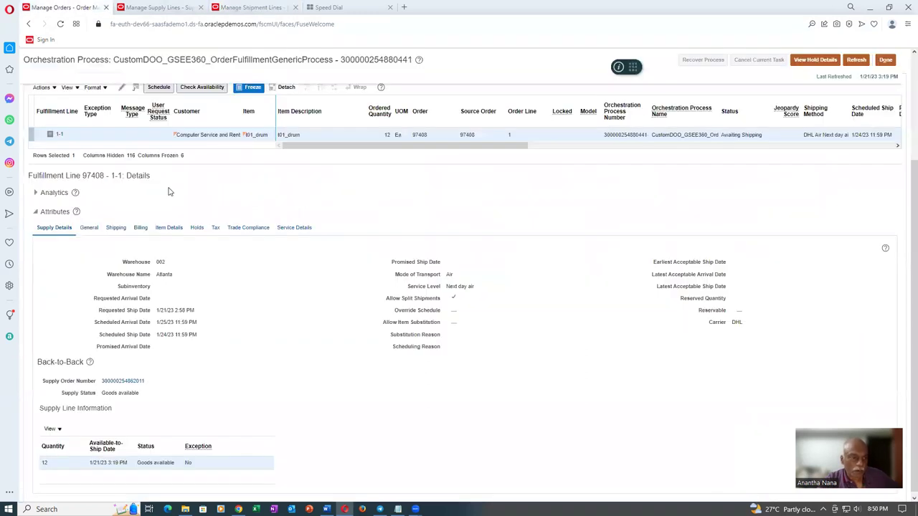
scroll(170, 191, "up", 3)
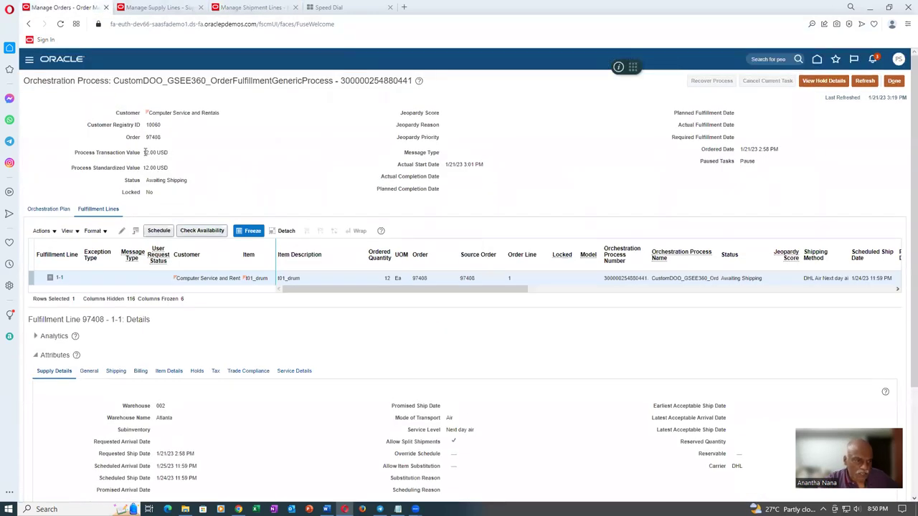
left_click(251, 8)
left_click(178, 147)
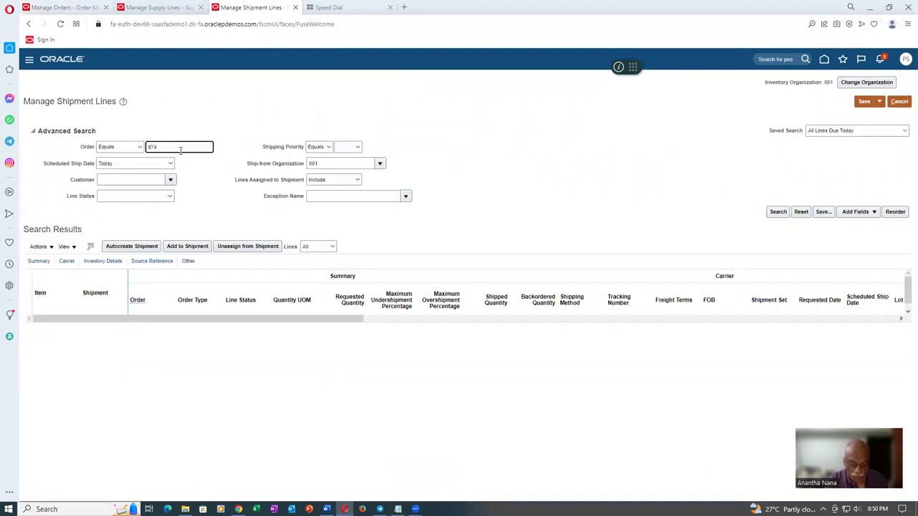
key("Tab")
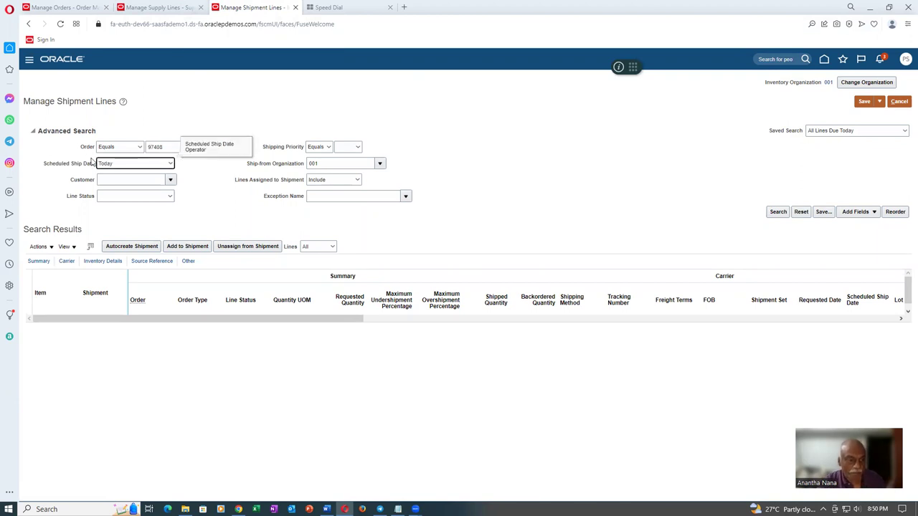
left_click(135, 165)
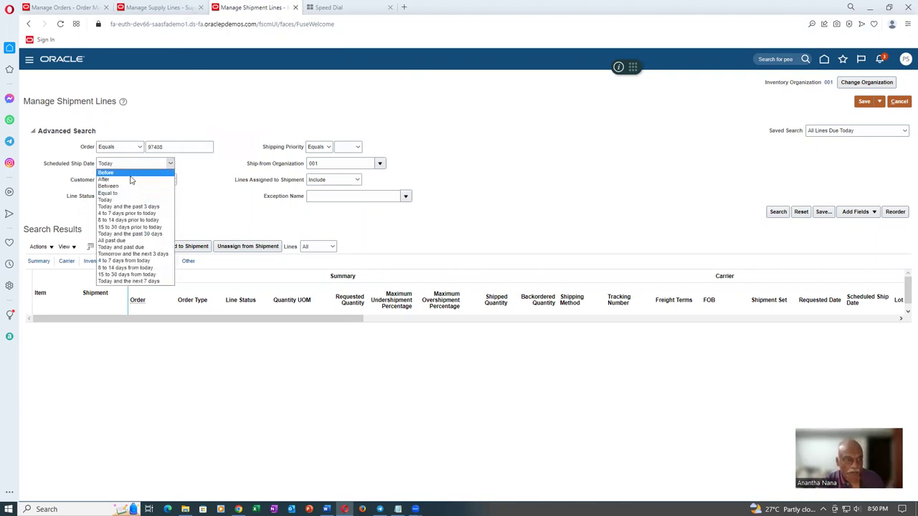
left_click(132, 172)
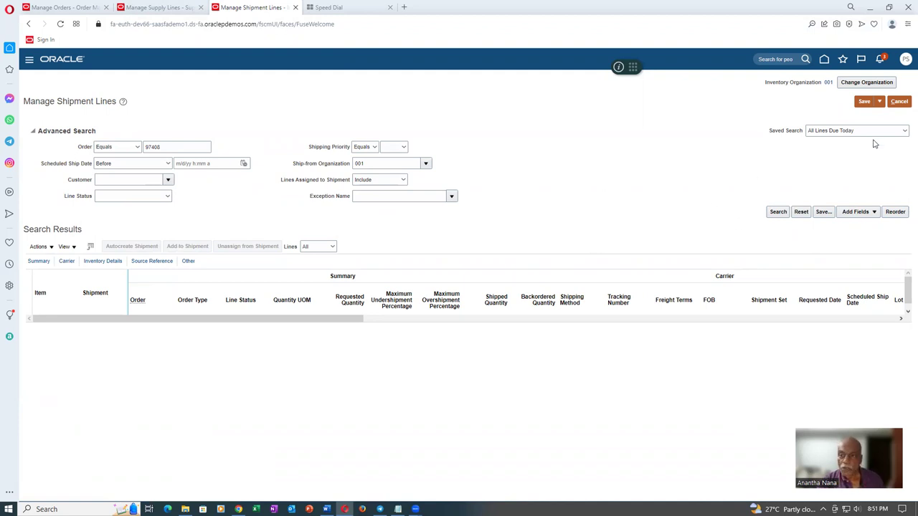
Step: Change the inventory organization to 002 and confirm the change
left_click(866, 86)
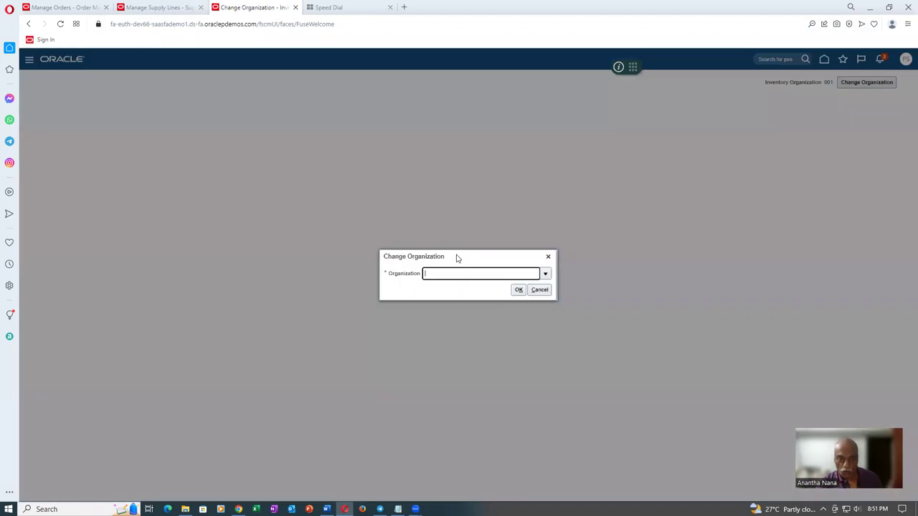
type("002")
key("Tab")
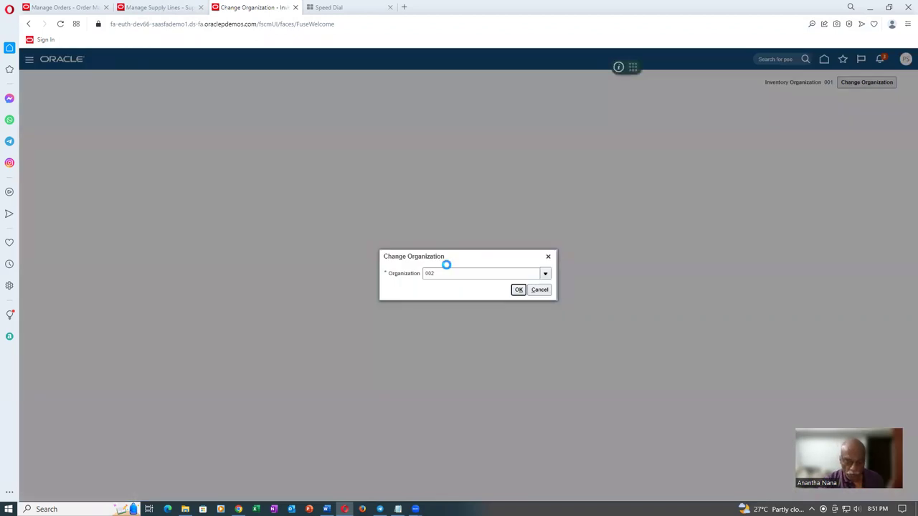
left_click(517, 290)
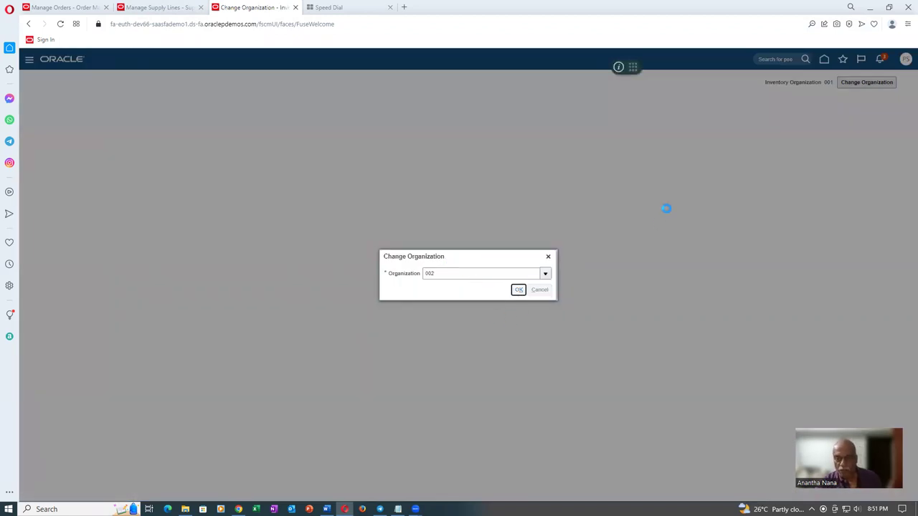
left_click(441, 254)
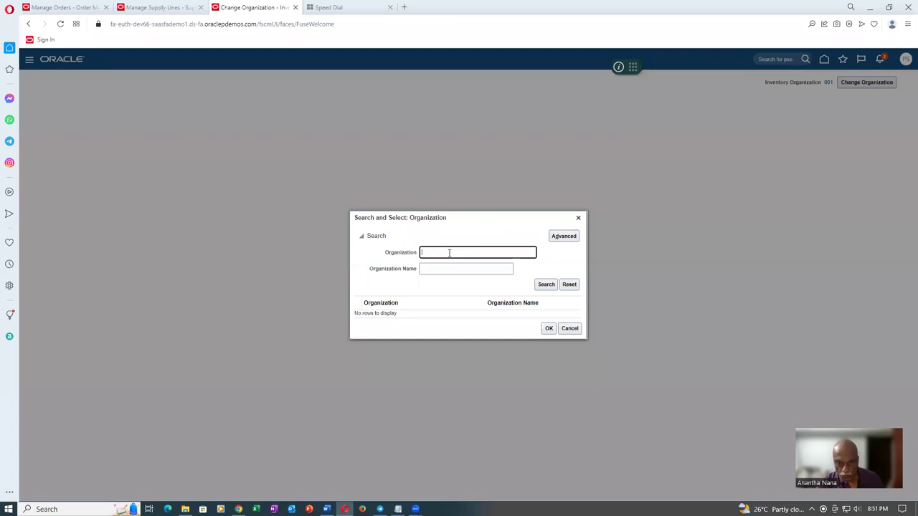
left_click(567, 328)
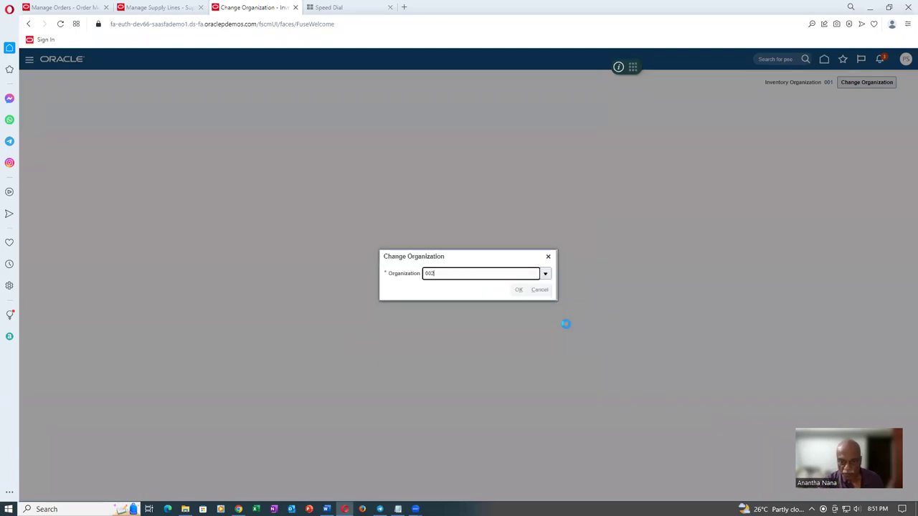
left_click(515, 291)
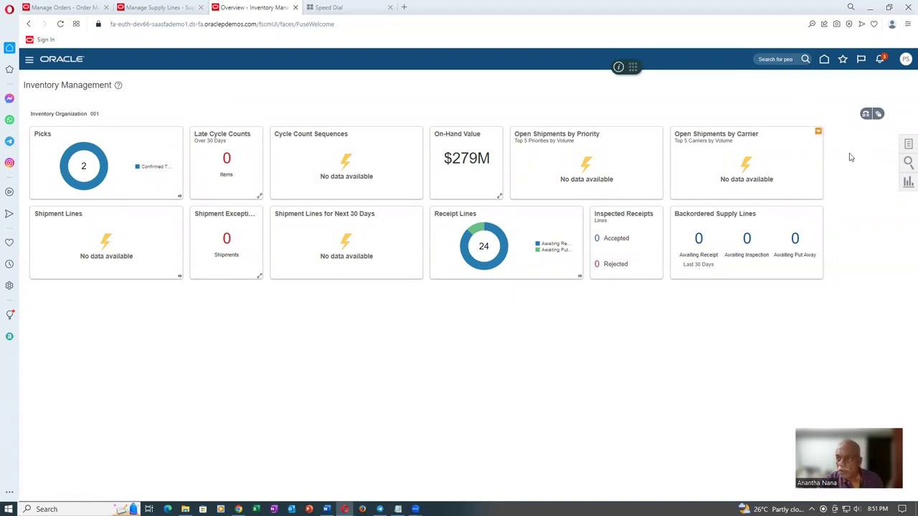
Step: Open Manage Shipment Lines from the Shipments tasks and set the search's Ship-from Organization to 002
left_click(907, 149)
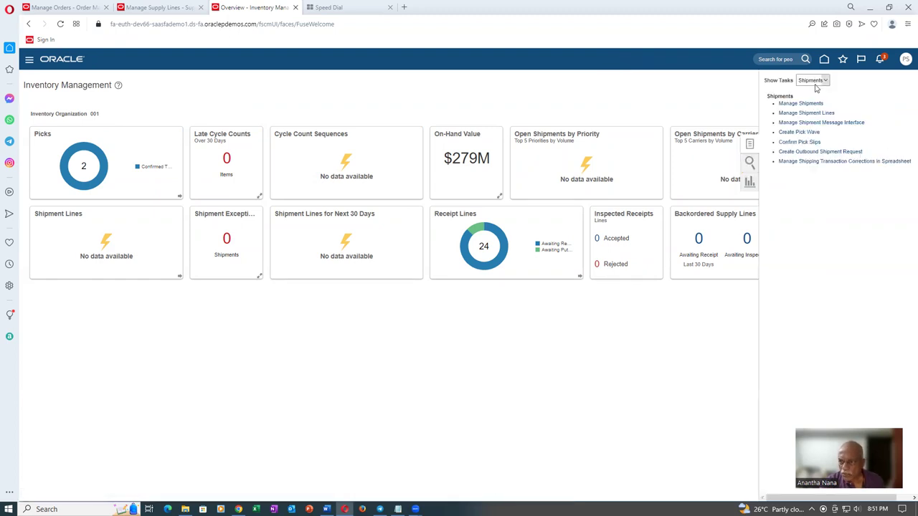
left_click(806, 112)
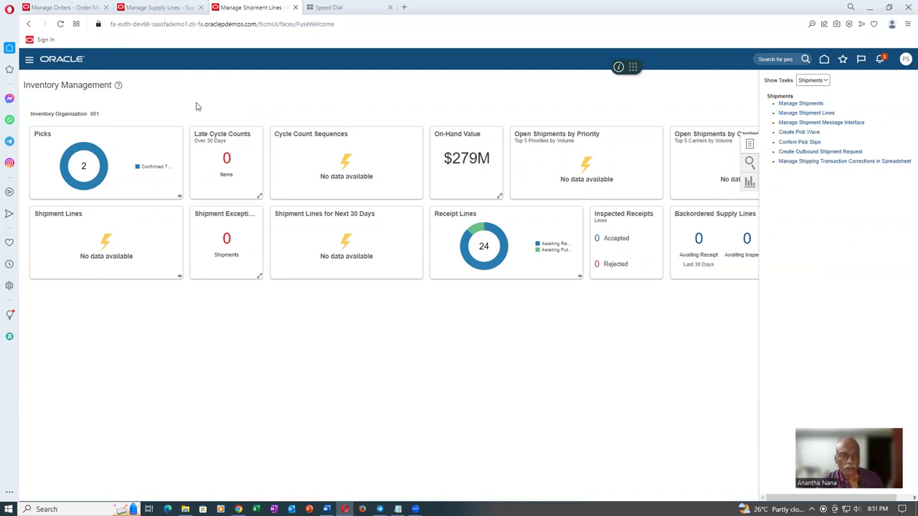
left_click(332, 165)
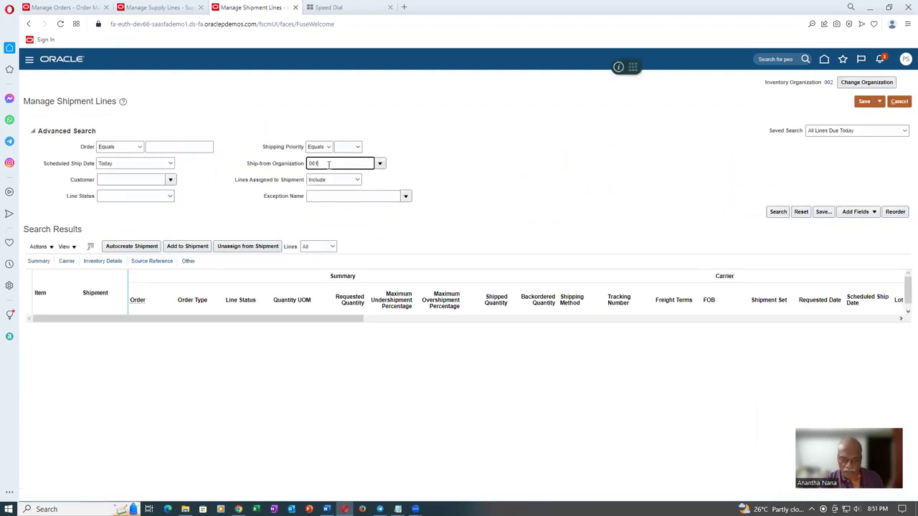
type("2")
key("Tab")
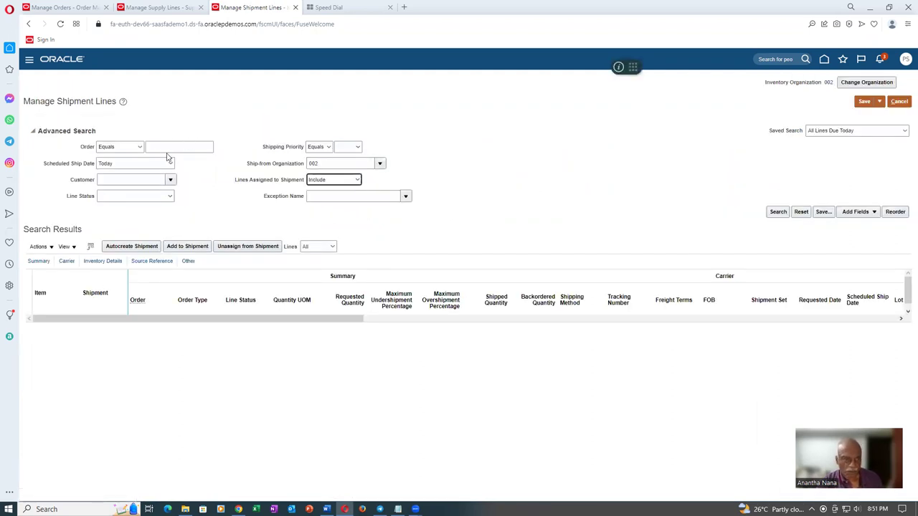
Step: Look up the sales order number, enter it as the shipment line search's order, and change the Scheduled Ship Date condition
left_click(47, 9)
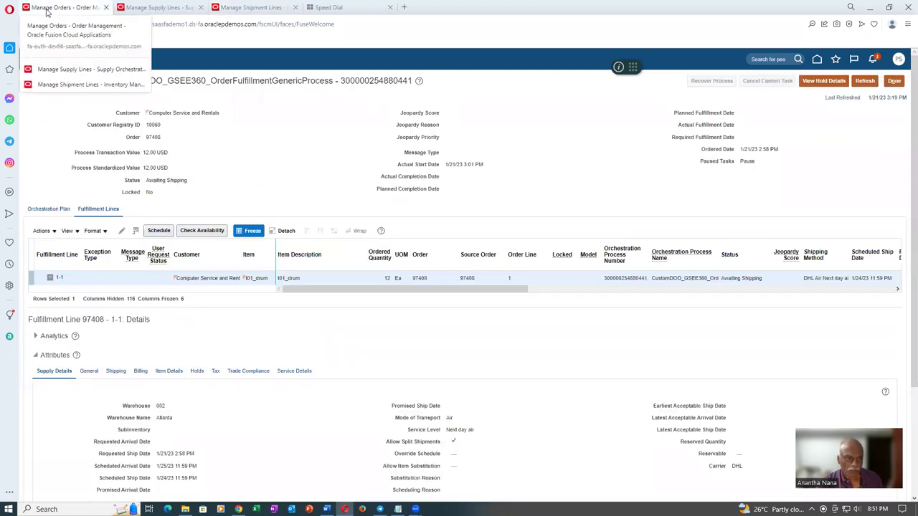
left_click(272, 8)
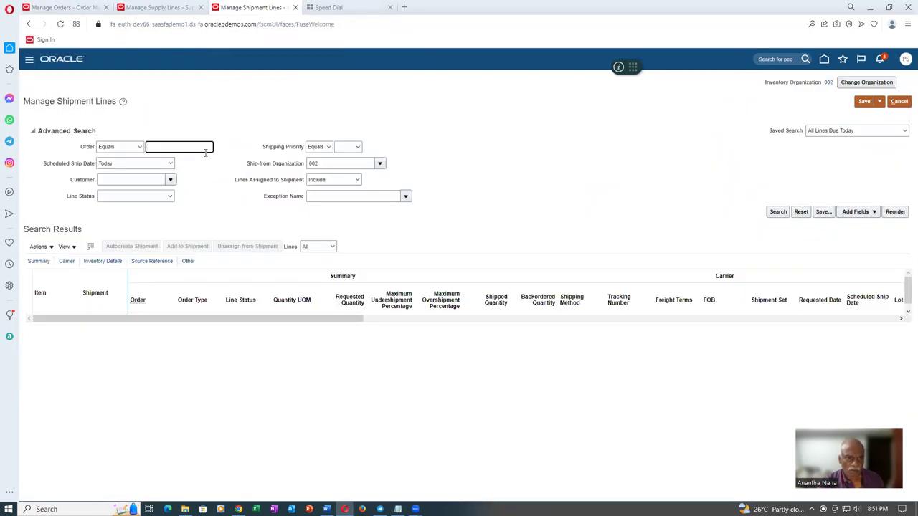
type("4")
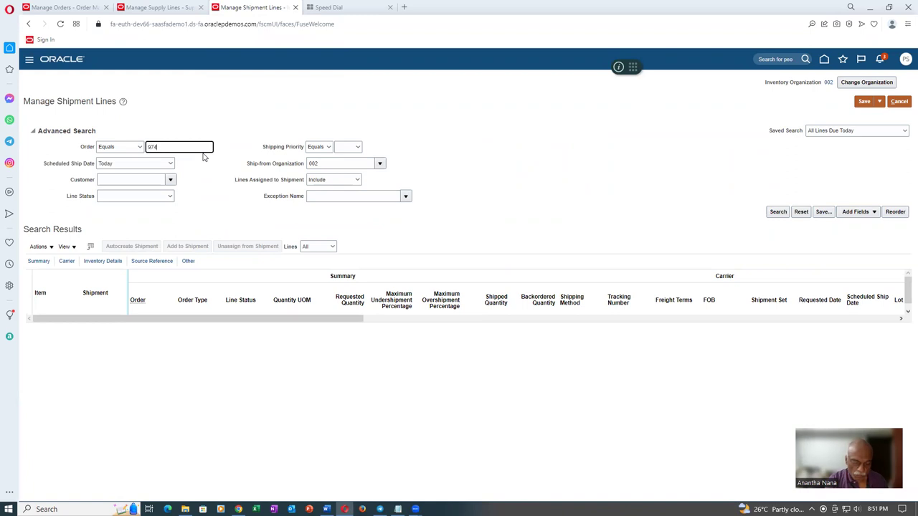
type("08")
key("Tab")
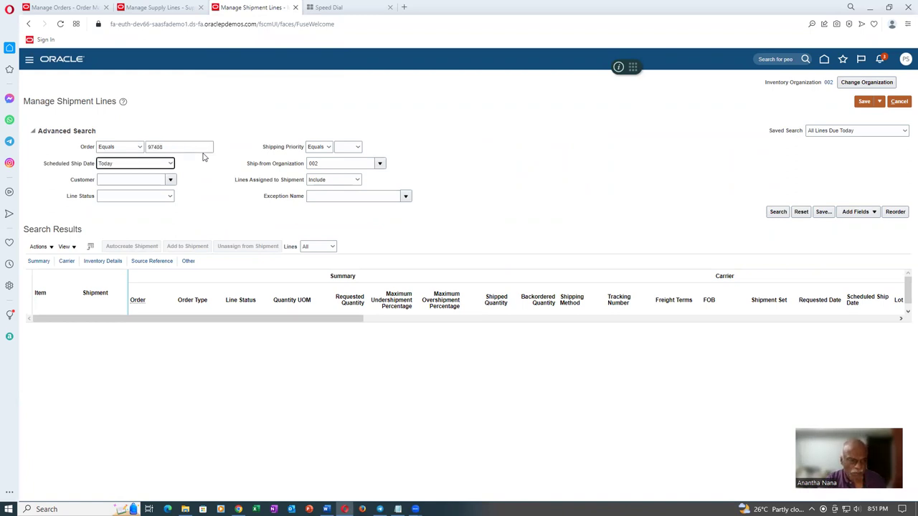
left_click(139, 166)
left_click(136, 174)
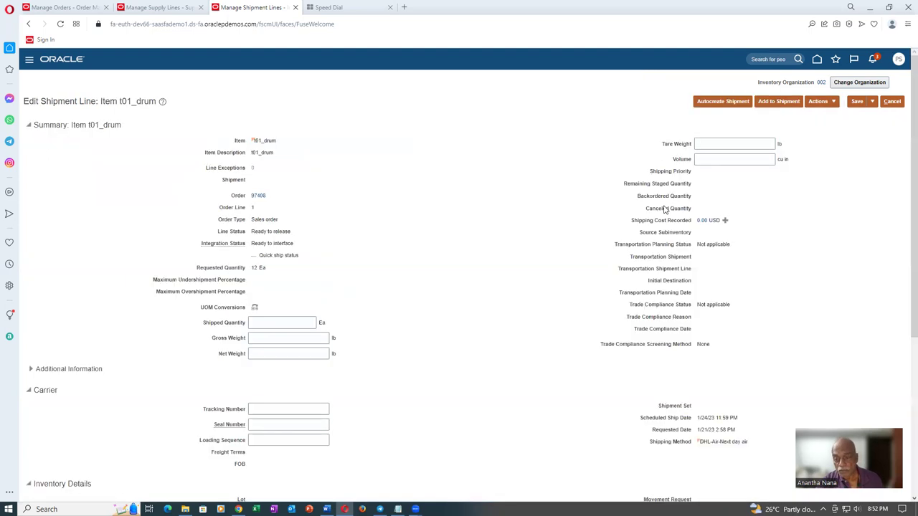
Step: Pick release the t01_drum shipment line, acknowledge the submitted request, and save and close the line
left_click(820, 101)
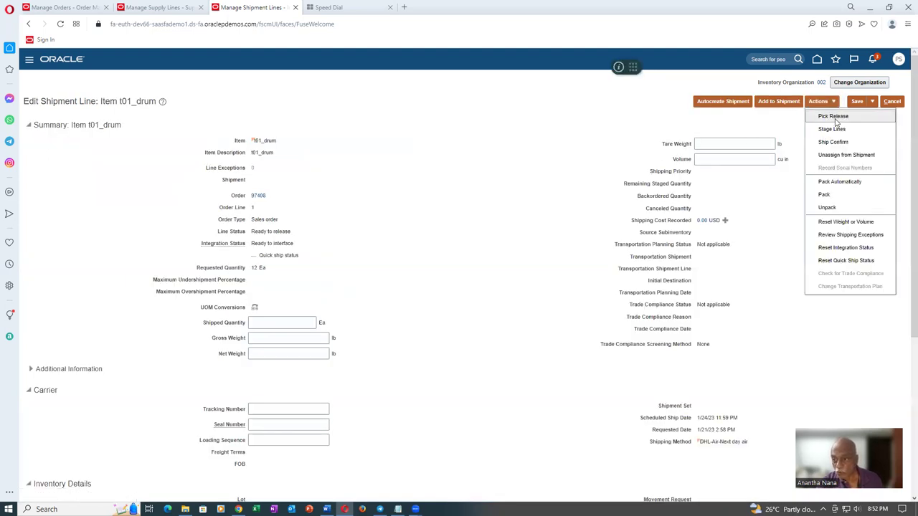
left_click(833, 116)
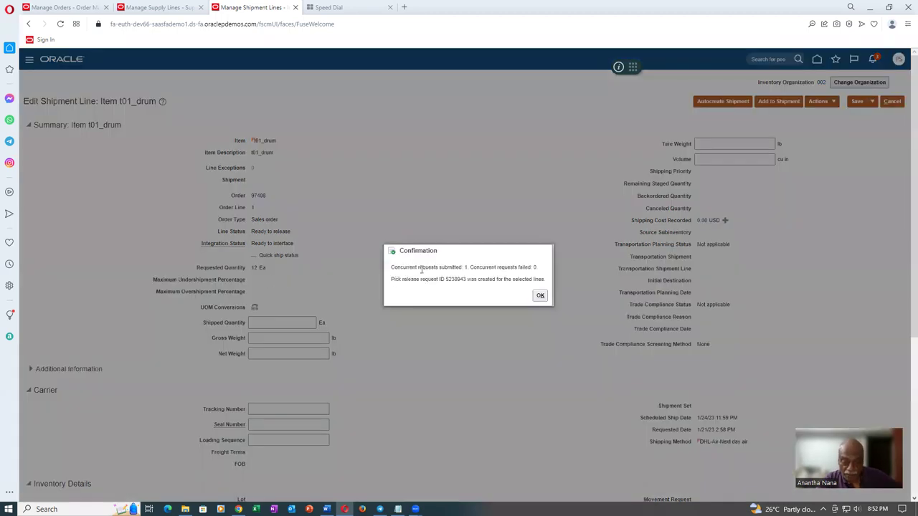
left_click_drag(421, 269, 471, 280)
left_click(471, 280)
left_click(538, 296)
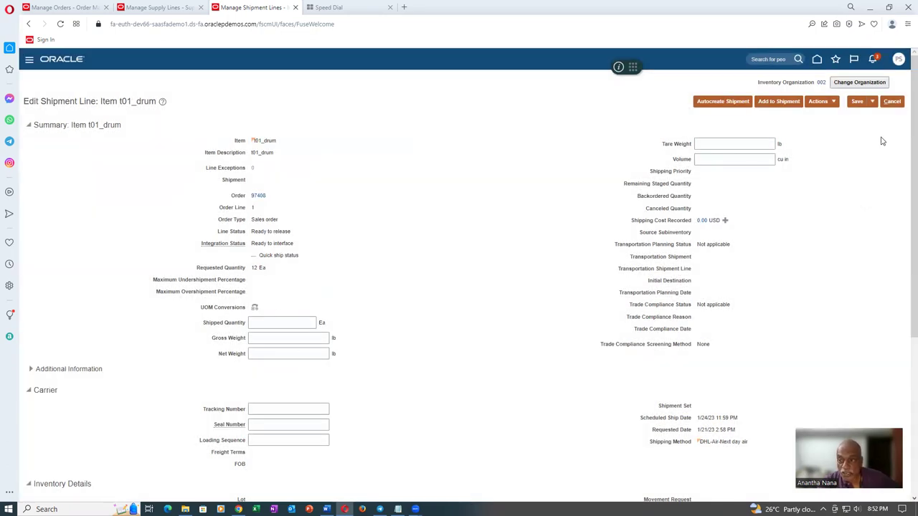
left_click(872, 105)
left_click(871, 117)
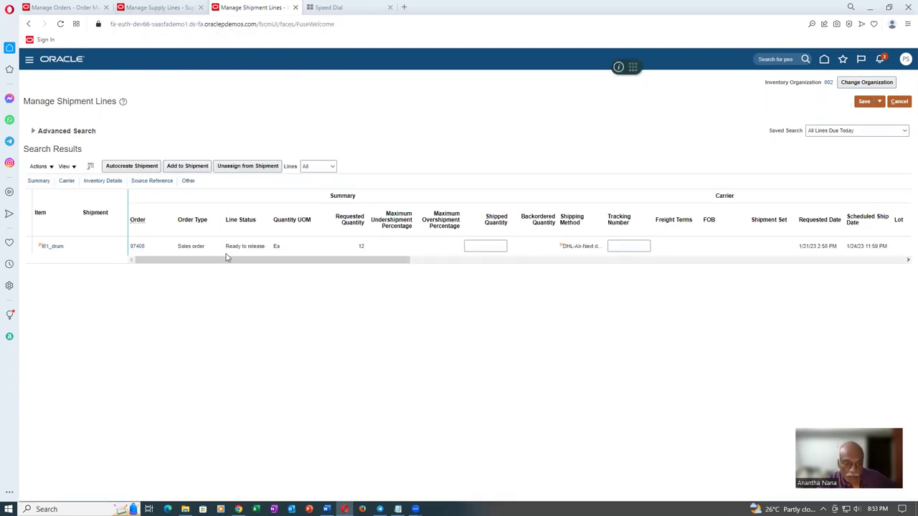
Step: Rerun the shipment line search for the sales order and check the line statuses and requested quantities
left_click(32, 133)
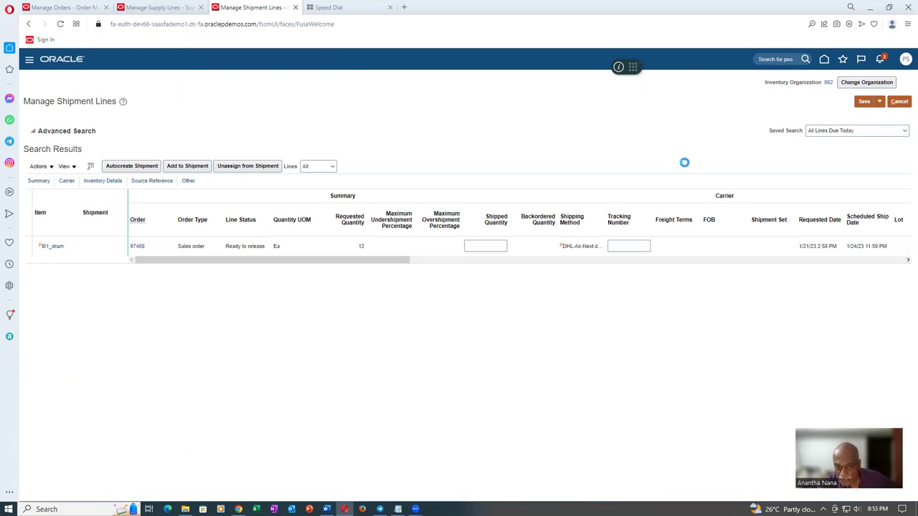
left_click(779, 215)
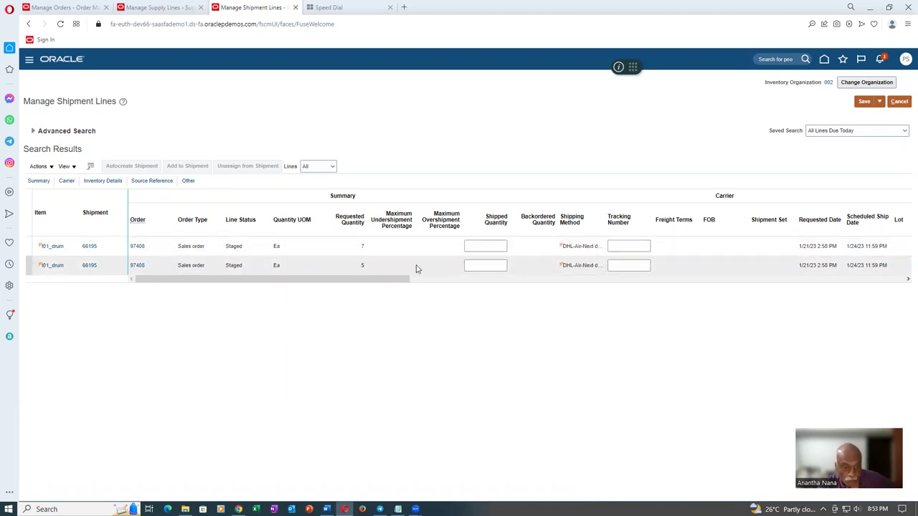
left_click_drag(383, 285, 241, 364)
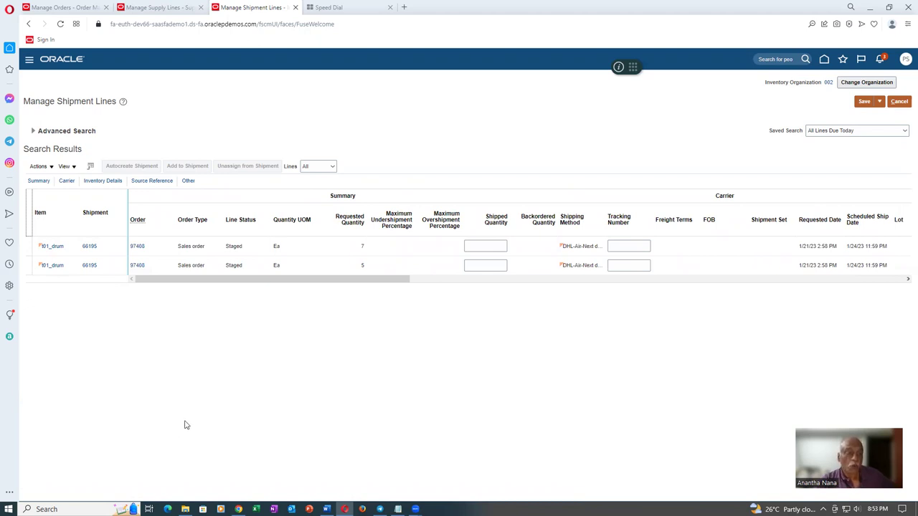
left_click(322, 265)
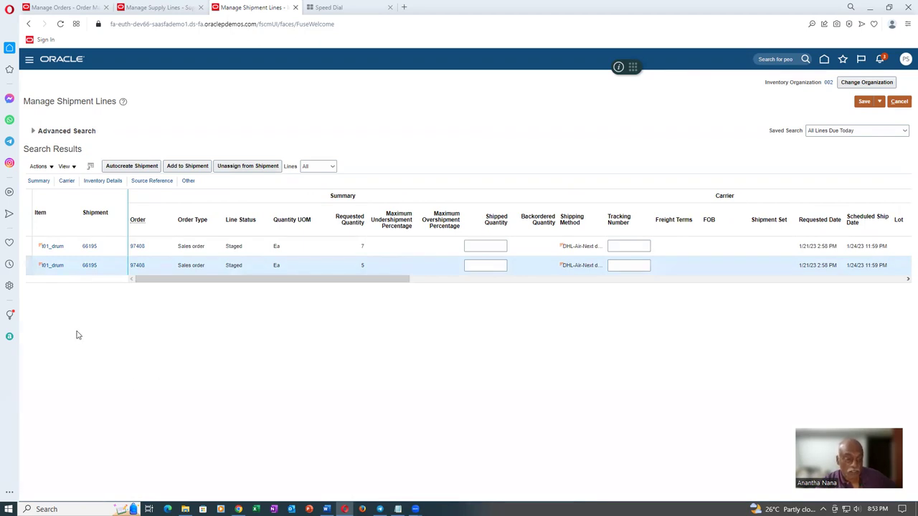
Step: Open the shipment holding the staged t01_drum lines and ship confirm it, accepting the missing weight and volume warnings
left_click(89, 247)
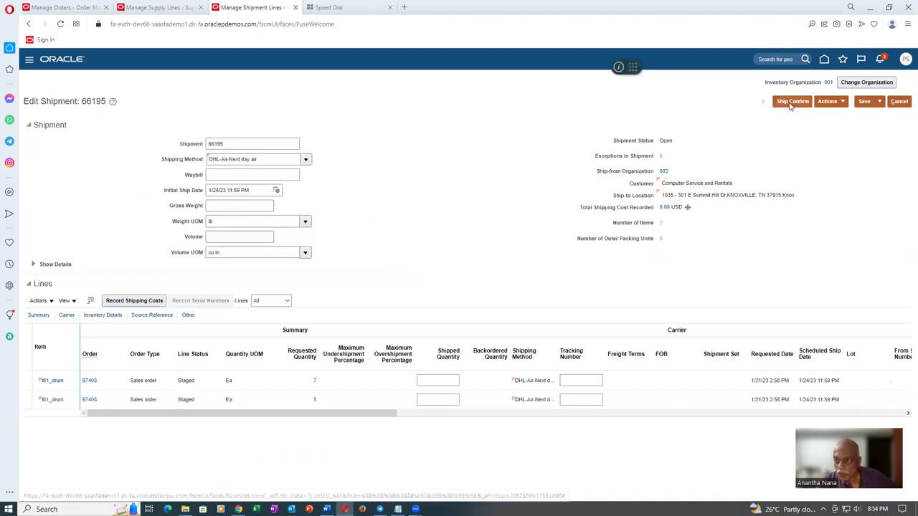
left_click(794, 104)
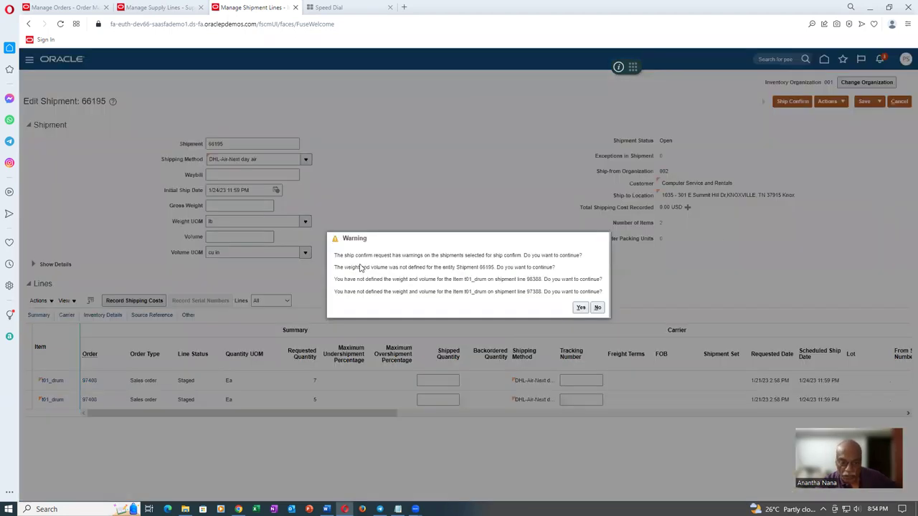
left_click_drag(351, 267, 435, 291)
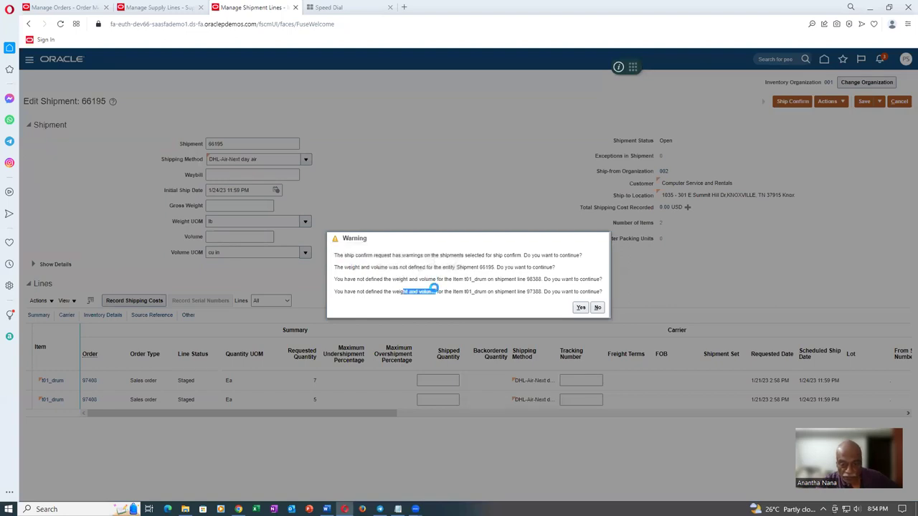
left_click(582, 309)
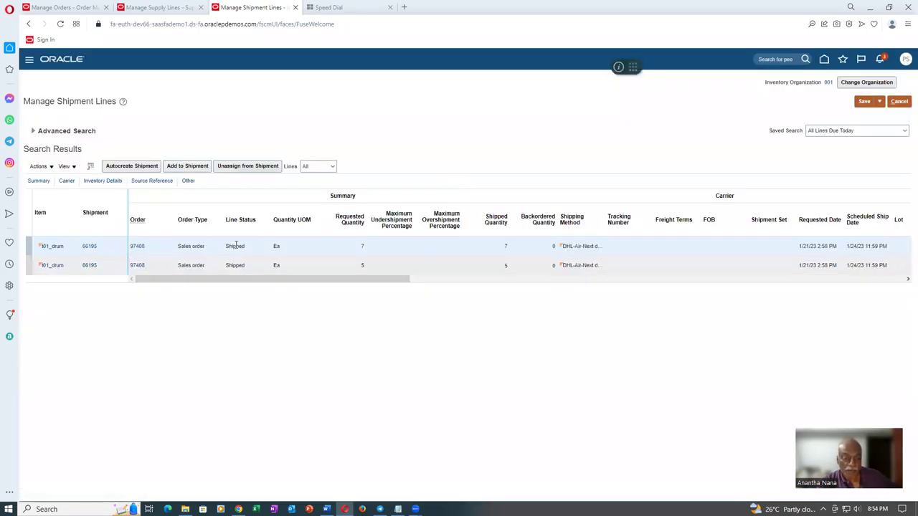
Step: Open Monitor Processes from the favorites and refresh the process list to check the ship confirm processes
right_click(256, 6)
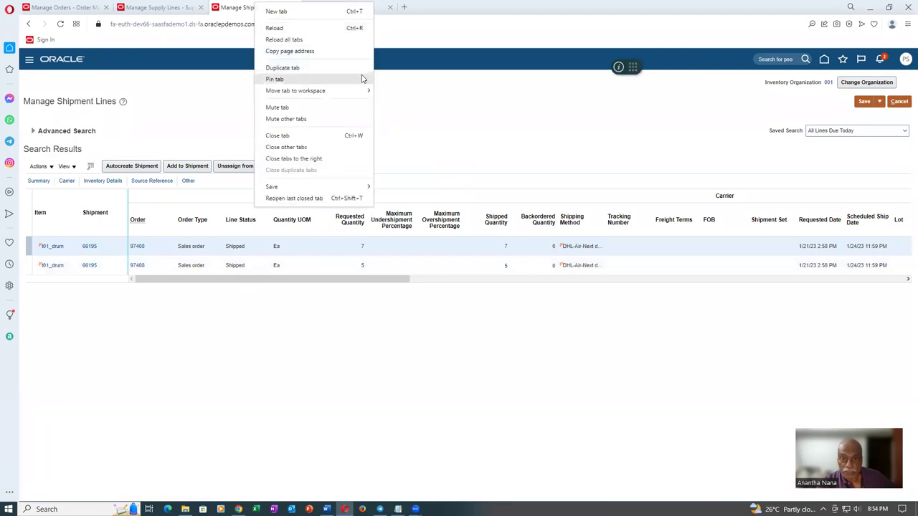
left_click(413, 106)
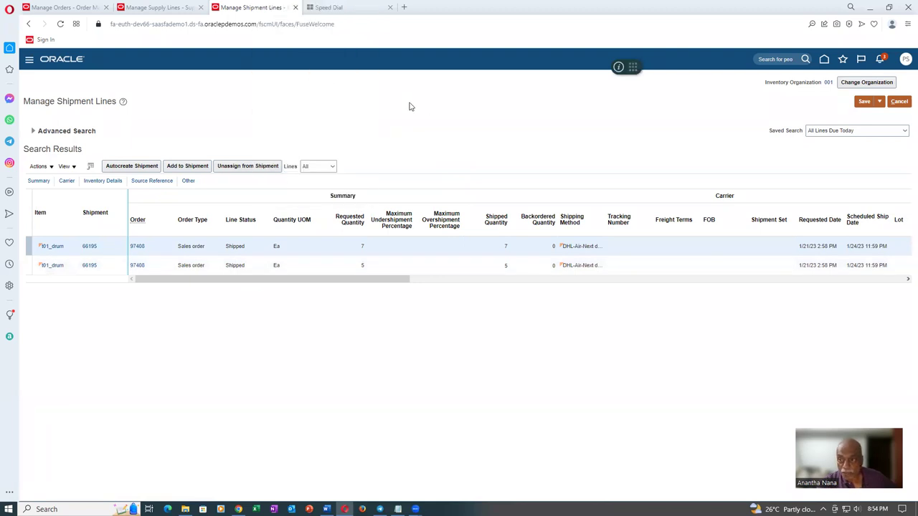
left_click(841, 60)
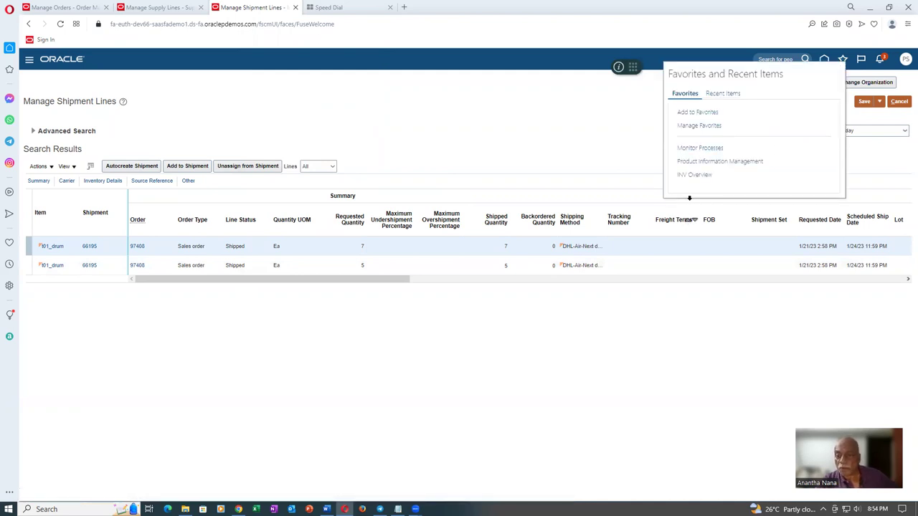
left_click(706, 153)
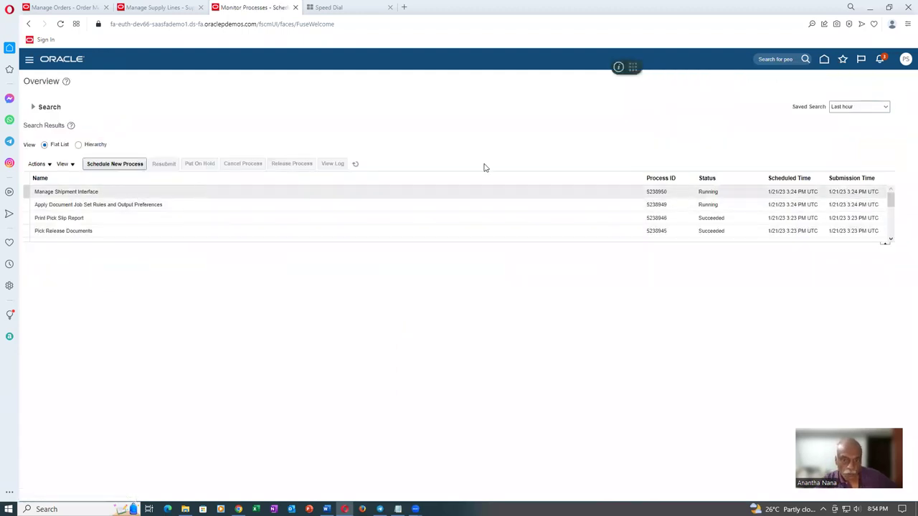
left_click(355, 166)
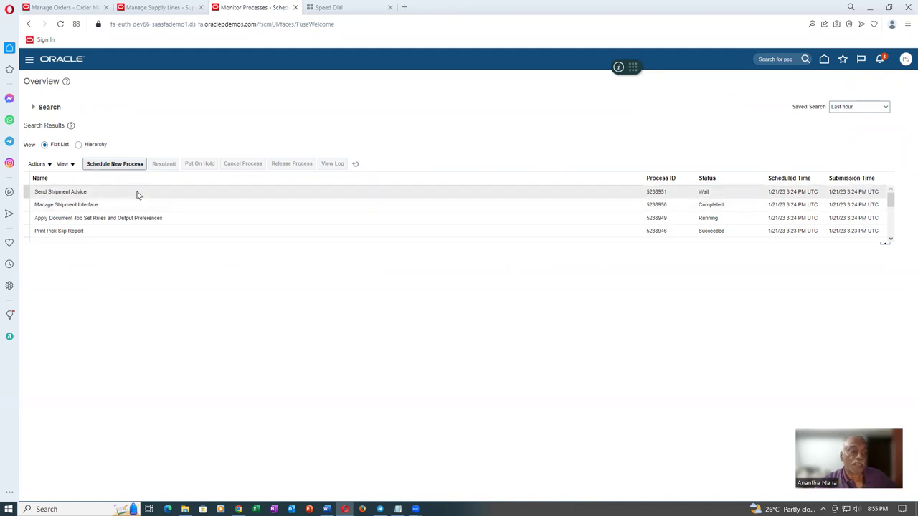
left_click(355, 164)
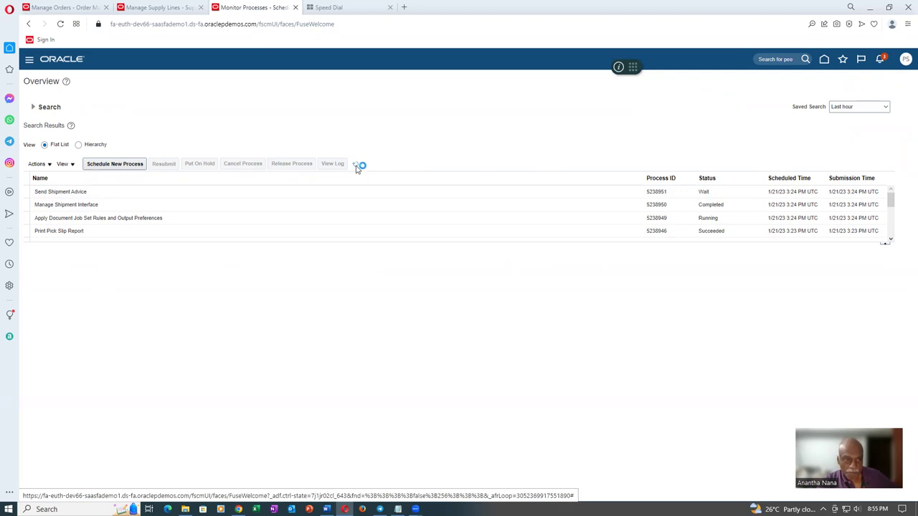
left_click(355, 165)
left_click(355, 166)
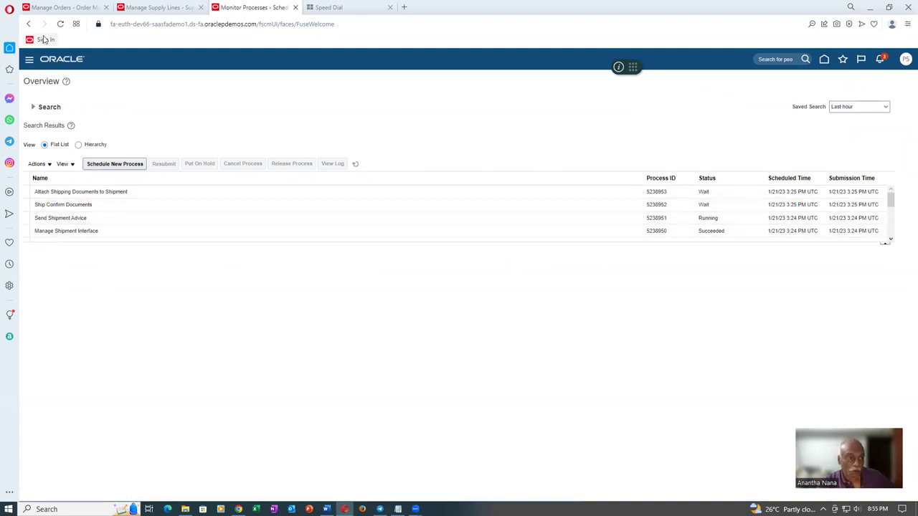
Step: Return to the sales order's orchestration process, refresh it repeatedly, and check the shipping task status in the orchestration plan
left_click(65, 7)
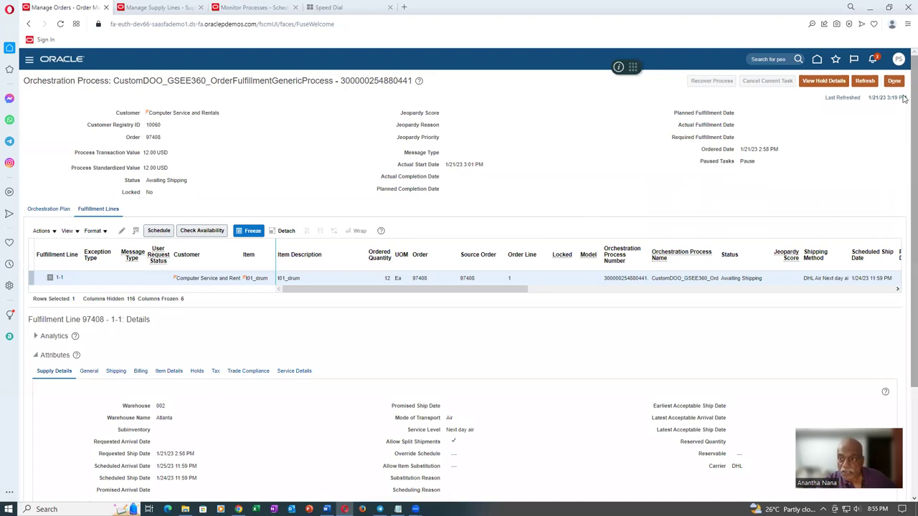
left_click(864, 80)
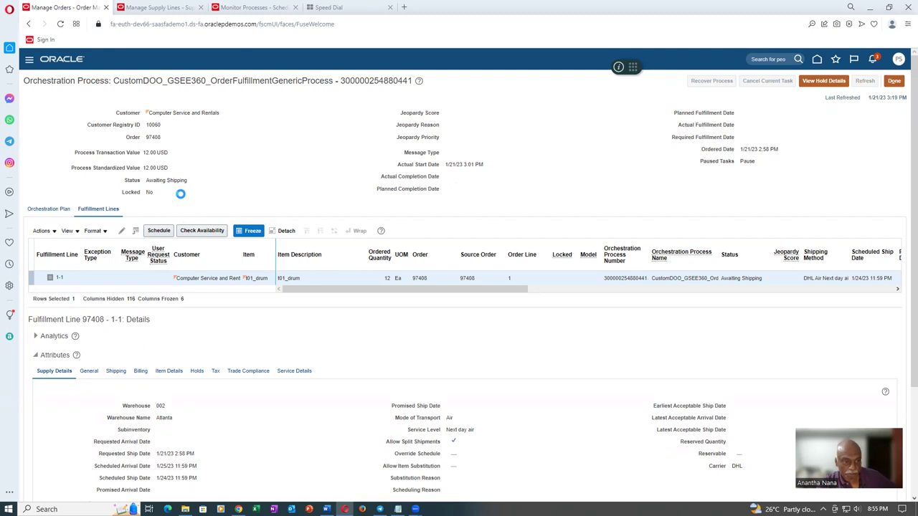
left_click(865, 82)
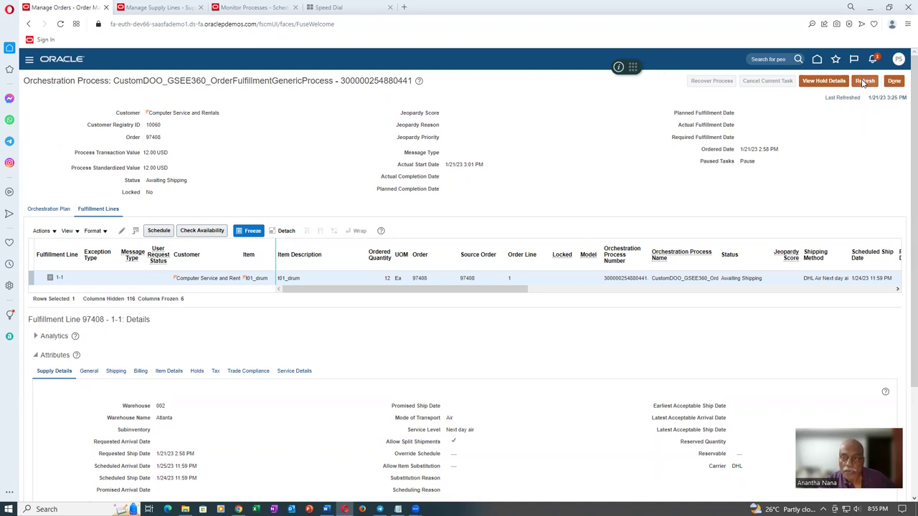
left_click(864, 81)
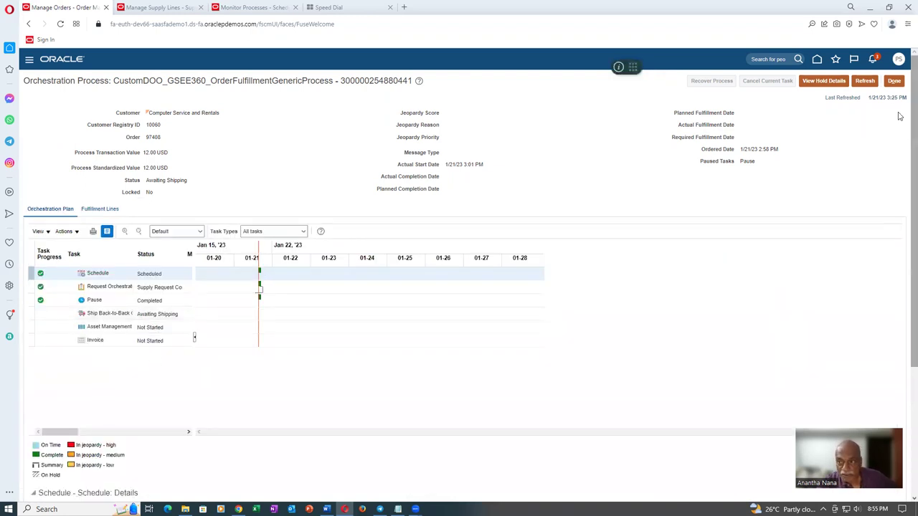
left_click(868, 81)
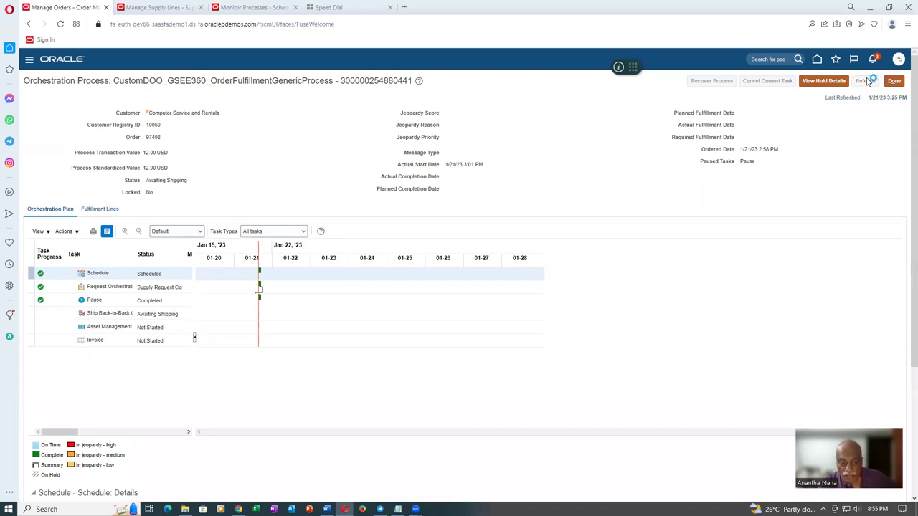
left_click(867, 81)
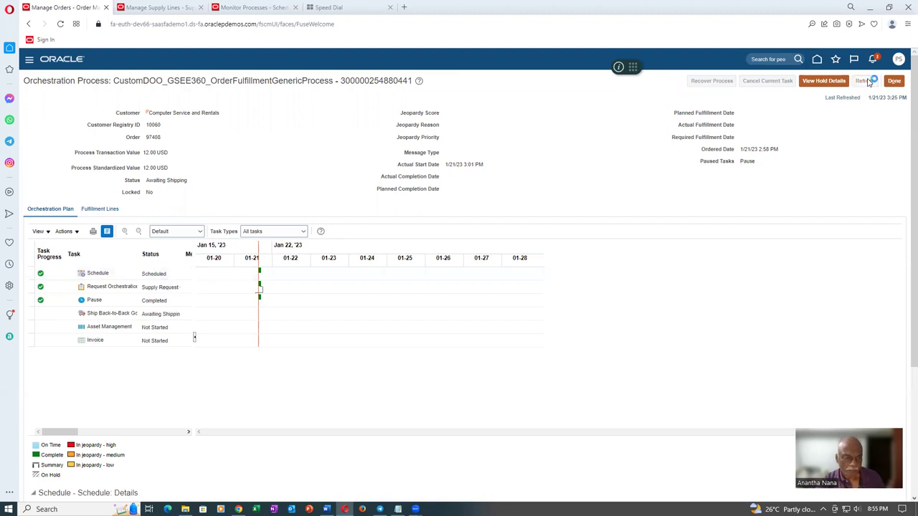
left_click(868, 81)
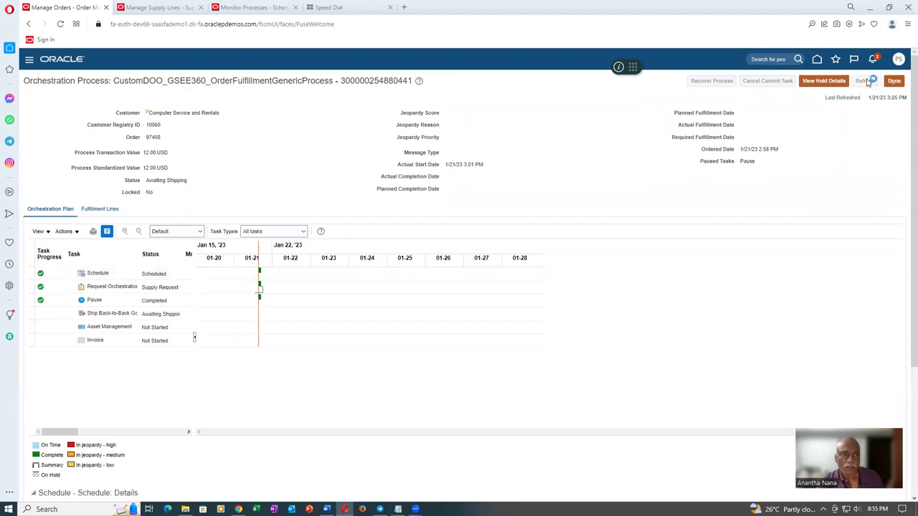
Step: Refresh the Monitor Processes list, enlarge it to show more rows, and check the ship confirm and Send Shipment Advice processes
left_click(256, 8)
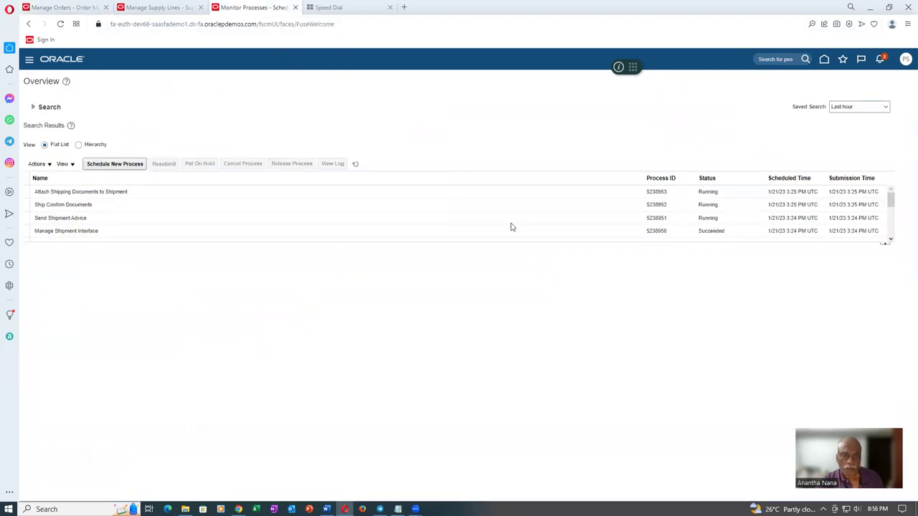
left_click(356, 165)
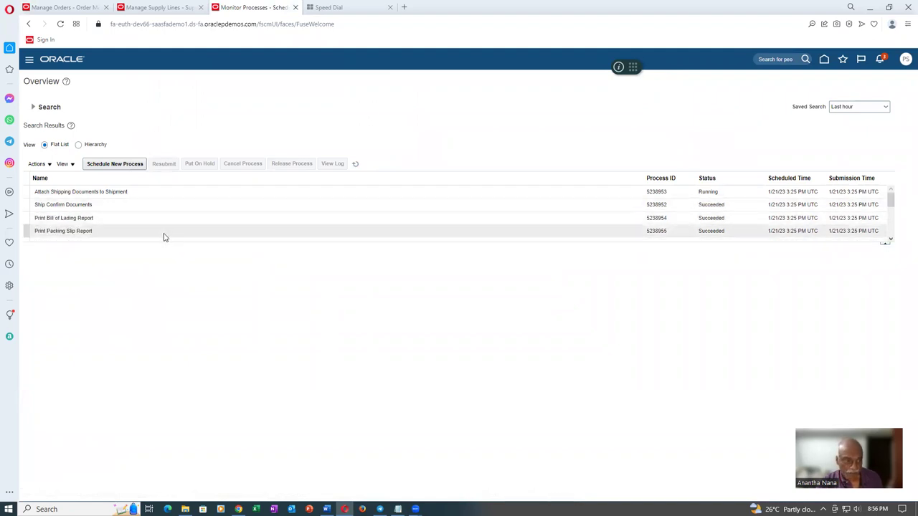
left_click_drag(162, 244, 161, 304)
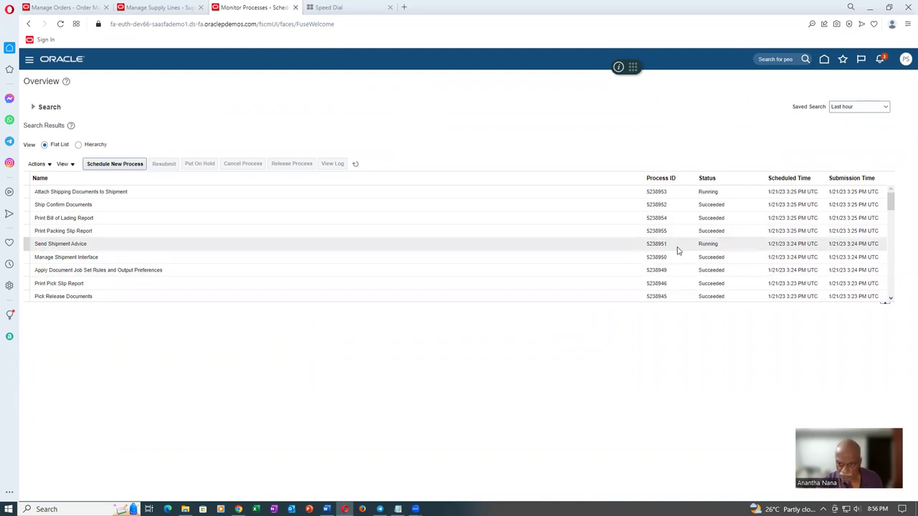
left_click(355, 165)
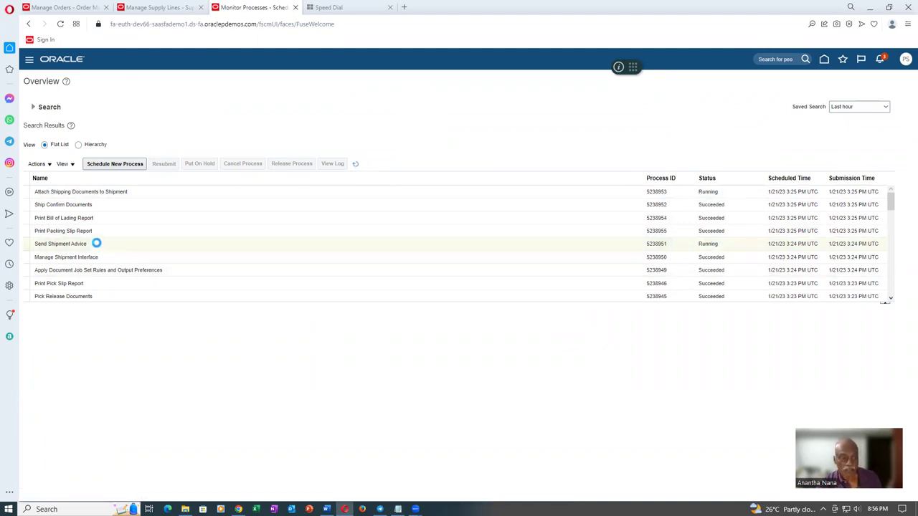
Step: Refresh the orchestration process and the supply order details, and check the tasks of supply line 1.1
left_click(62, 6)
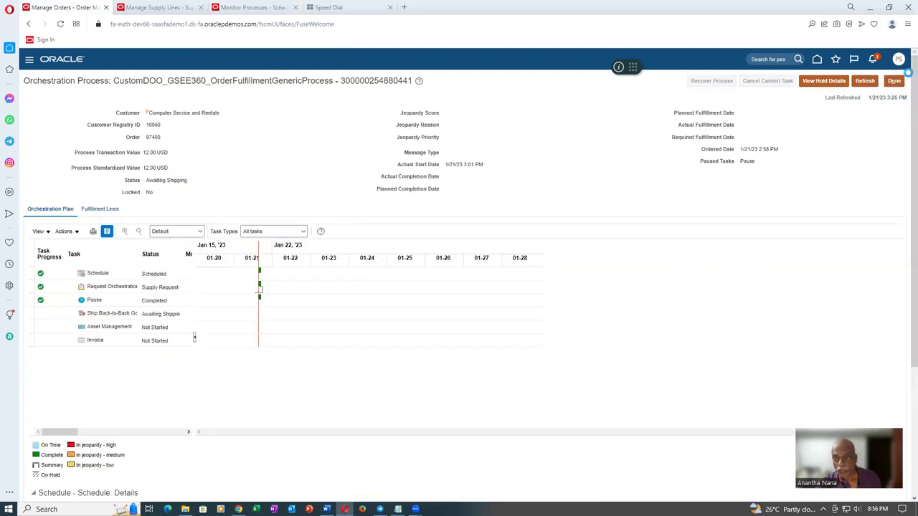
left_click(863, 82)
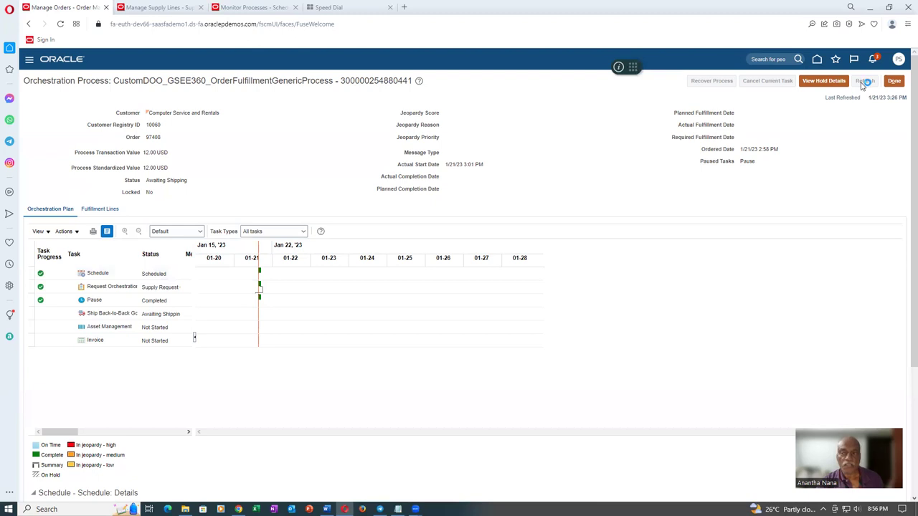
left_click(163, 7)
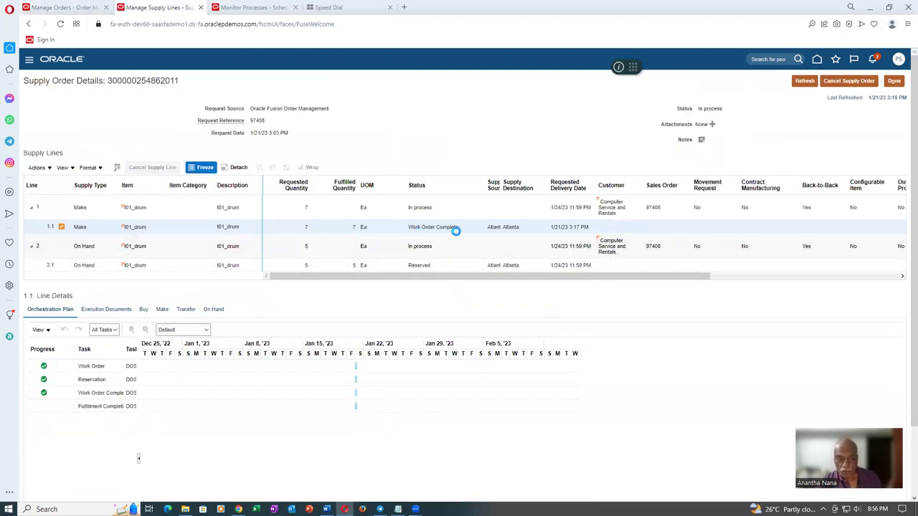
left_click(805, 81)
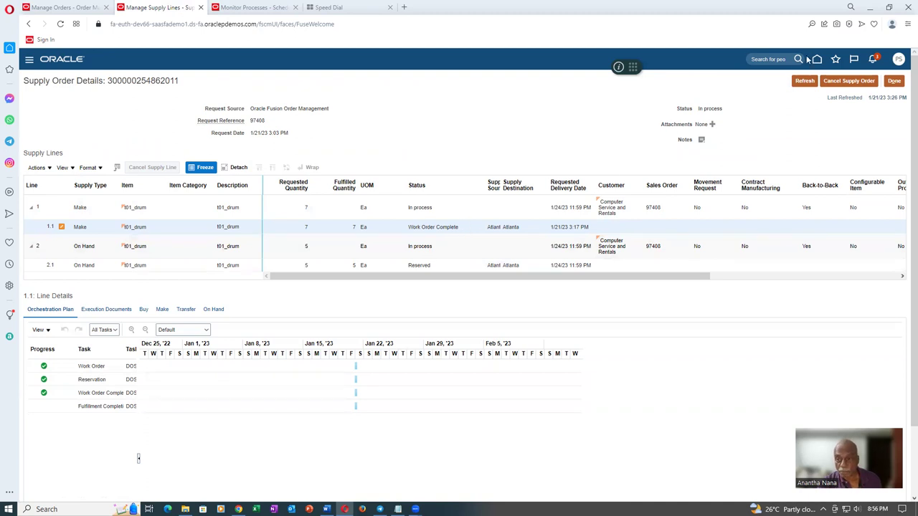
left_click(804, 81)
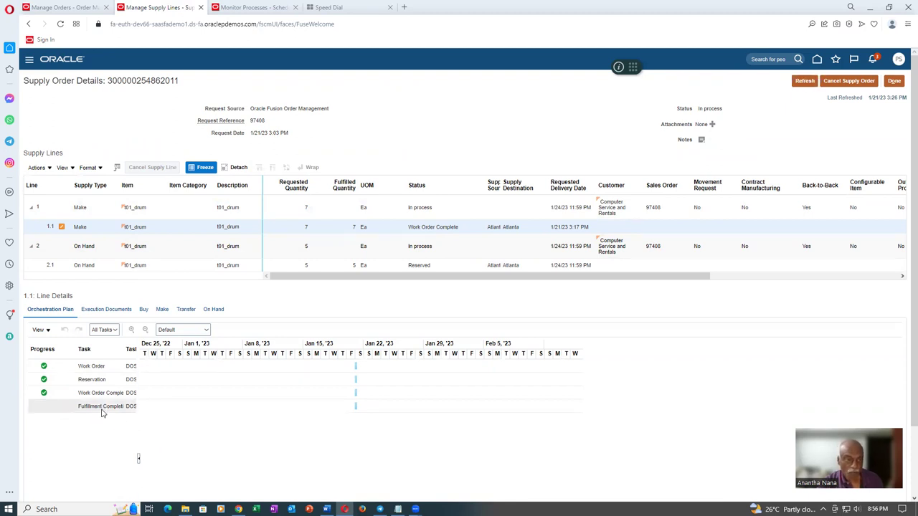
Step: Refresh the sales order's orchestration plan again and recheck the scheduled process list for the Send Shipment Advice status
left_click(61, 8)
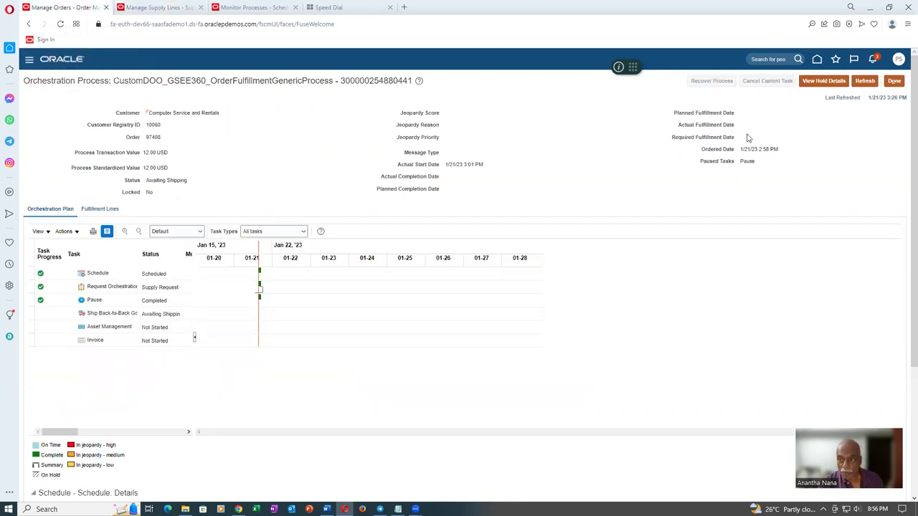
left_click(866, 82)
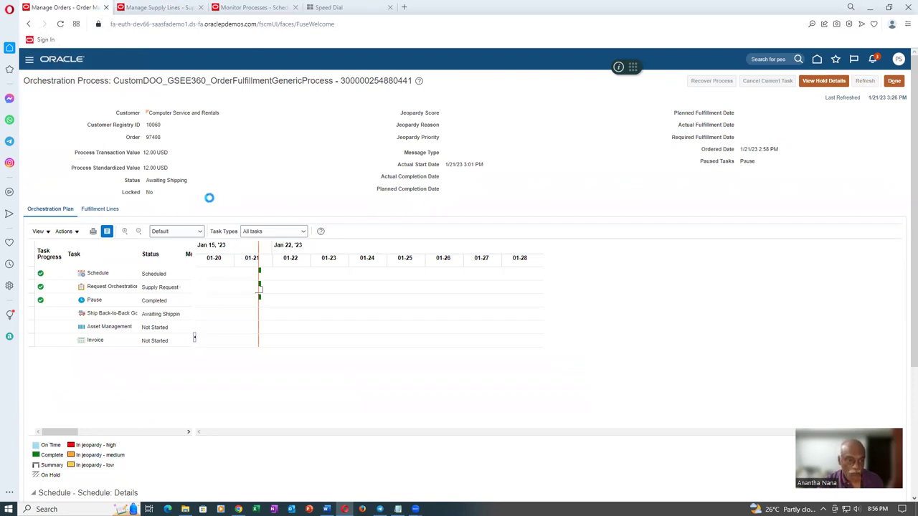
left_click(871, 81)
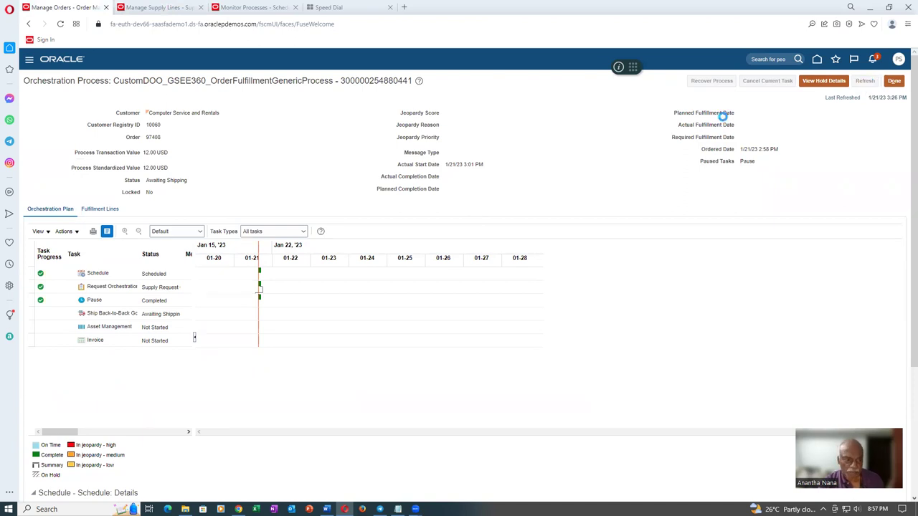
left_click(255, 7)
left_click(355, 165)
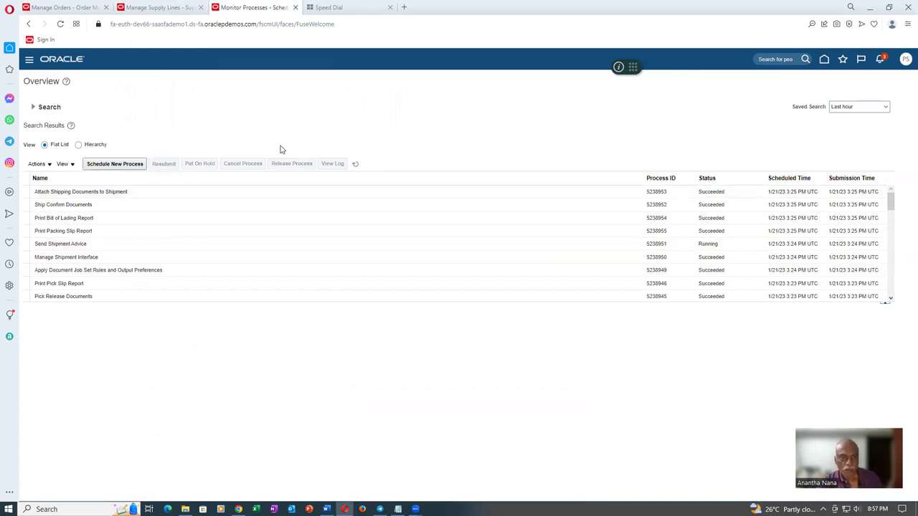
left_click(355, 165)
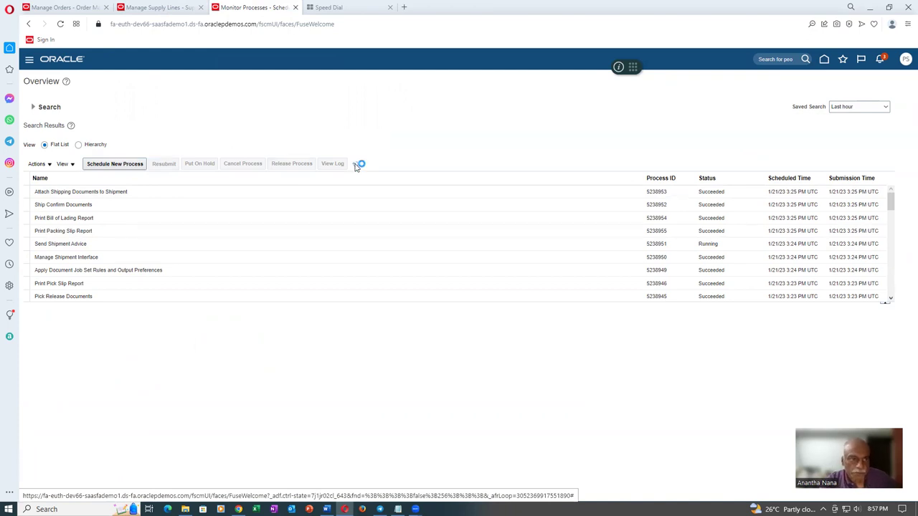
Step: Refresh the t01_drum supply order for its fulfillment completion task, and recheck the sales order's orchestration plan
left_click(152, 8)
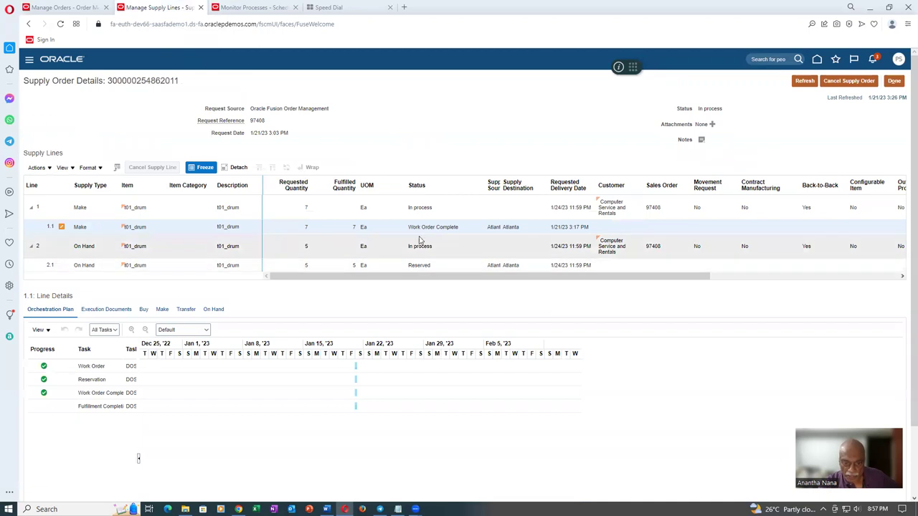
left_click(809, 82)
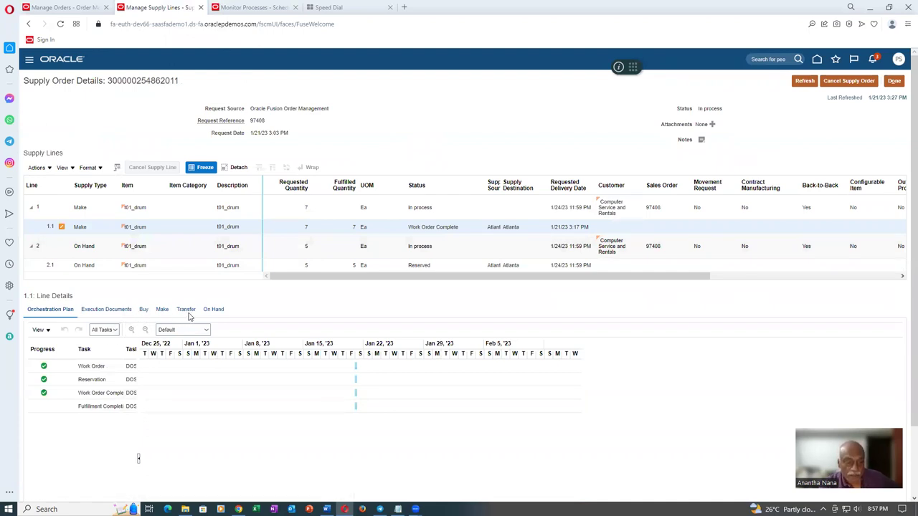
left_click(803, 81)
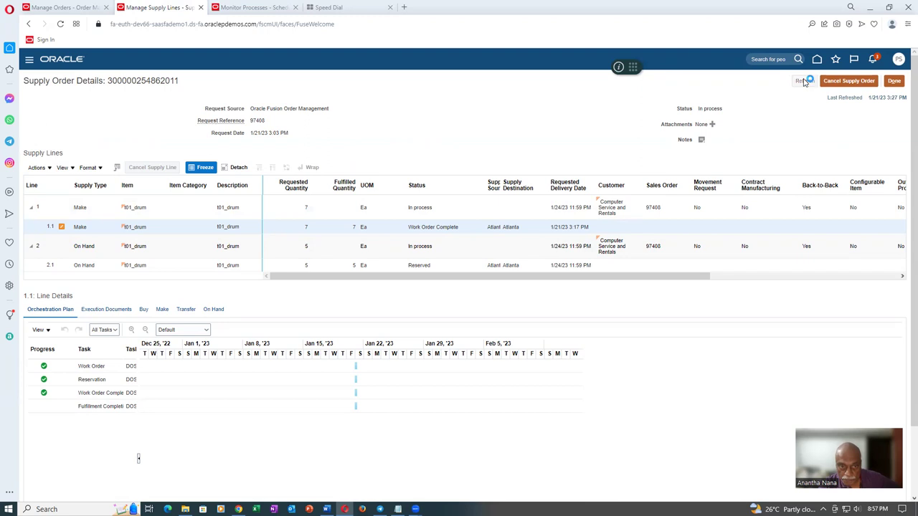
left_click(91, 6)
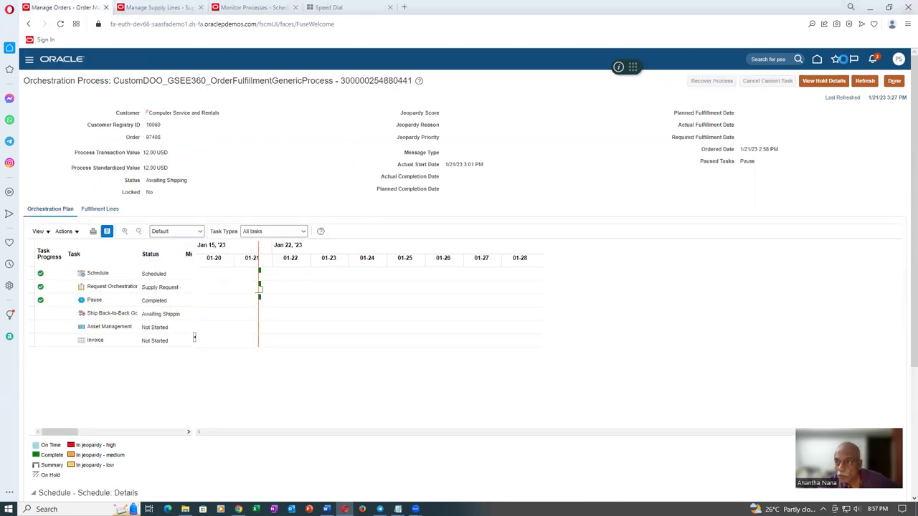
left_click(873, 82)
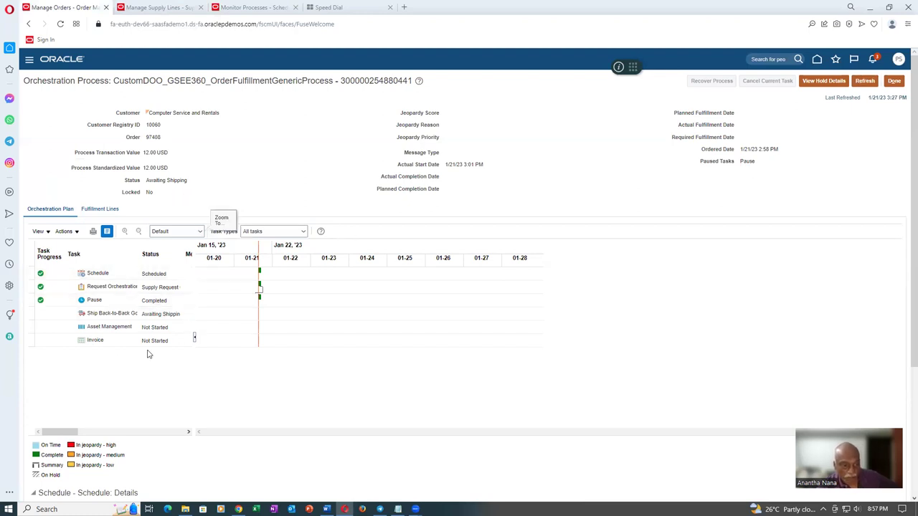
Step: Keep refreshing the scheduled process list to monitor the Send Shipment Advice process
left_click(262, 7)
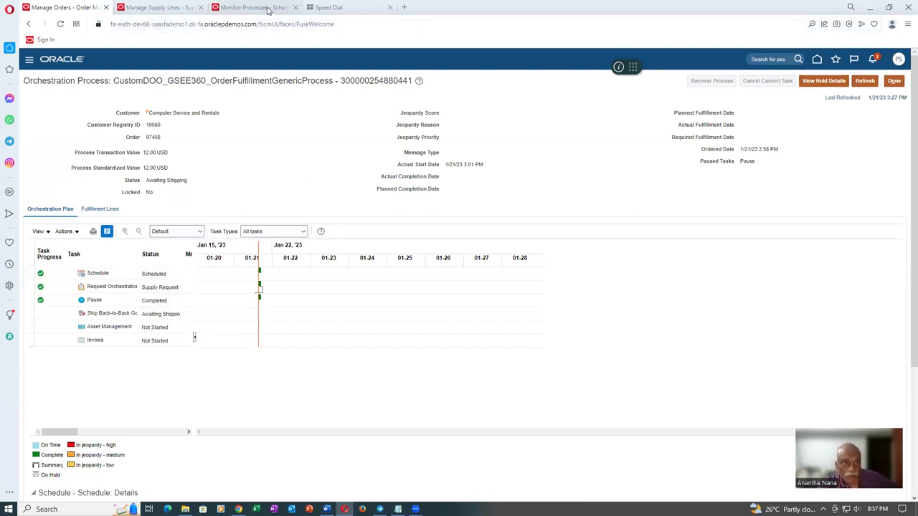
left_click(355, 164)
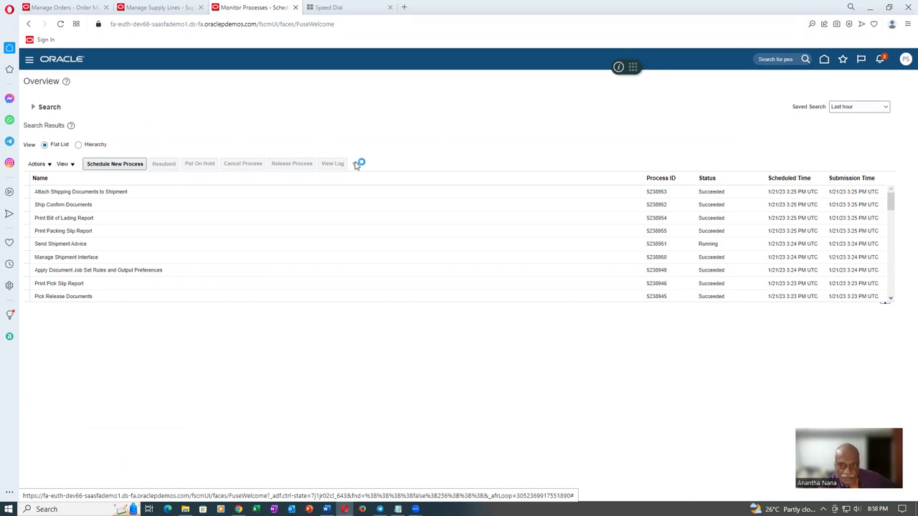
left_click(357, 165)
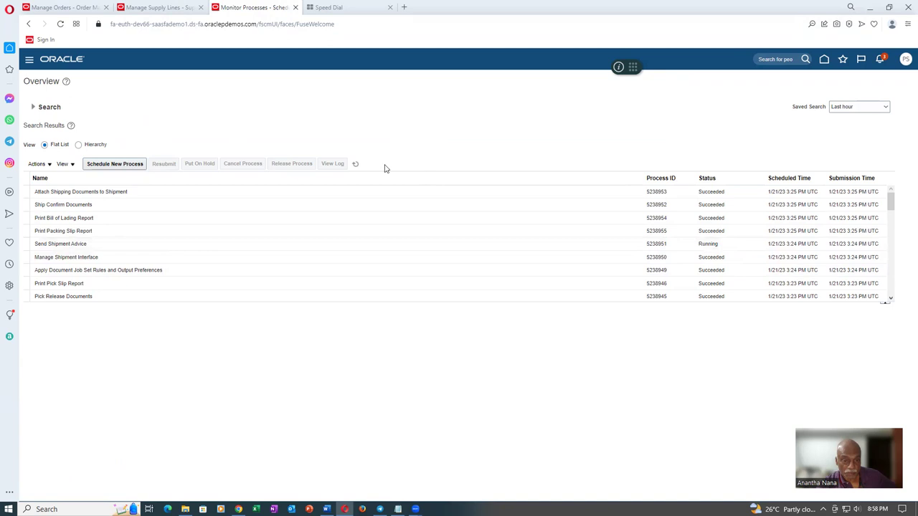
left_click(355, 164)
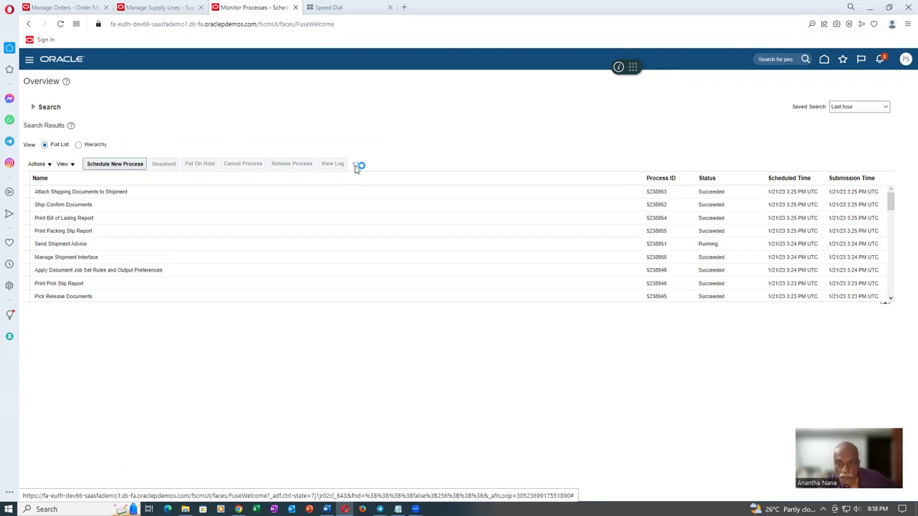
Step: Refresh the orchestration process again and examine its overall status and the Ship Back-to-Back task
left_click(60, 7)
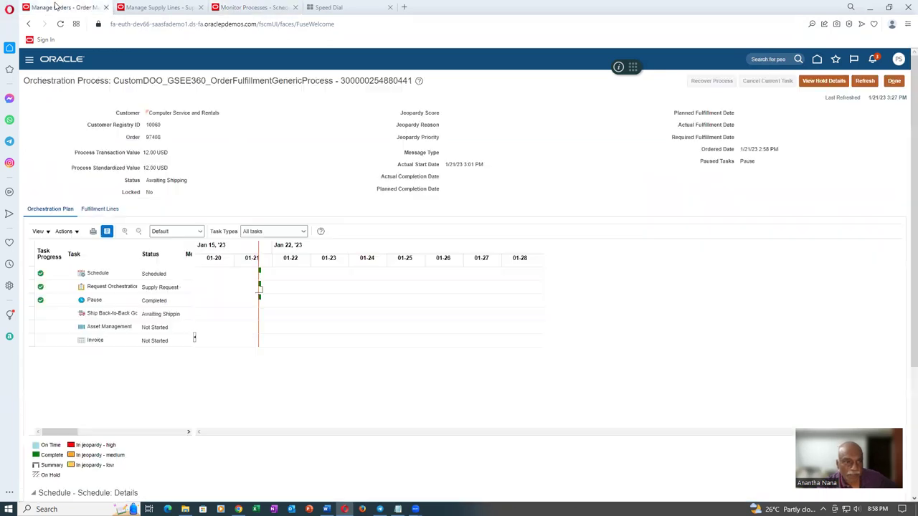
left_click(865, 81)
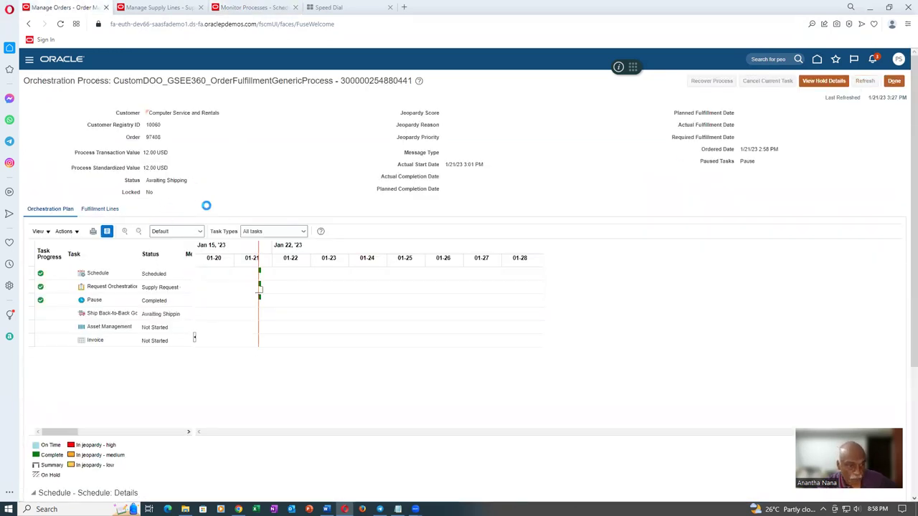
triple_click(148, 180)
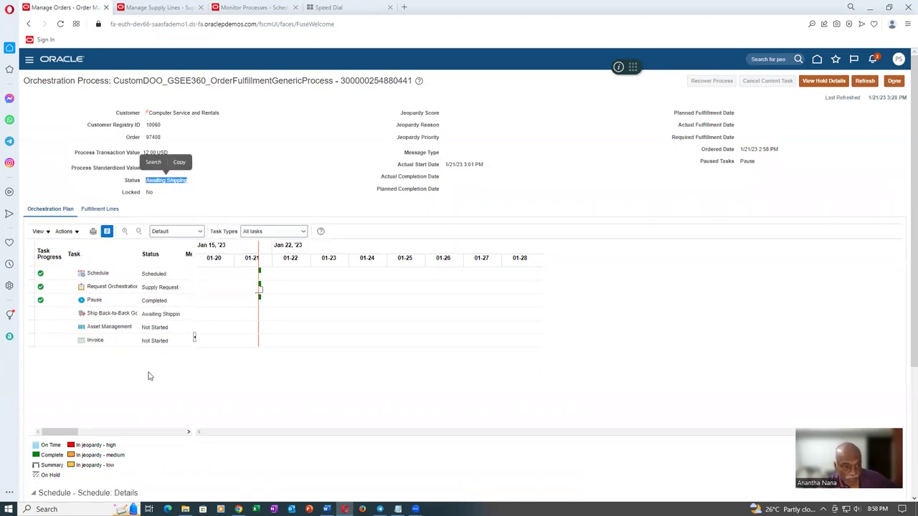
left_click(862, 82)
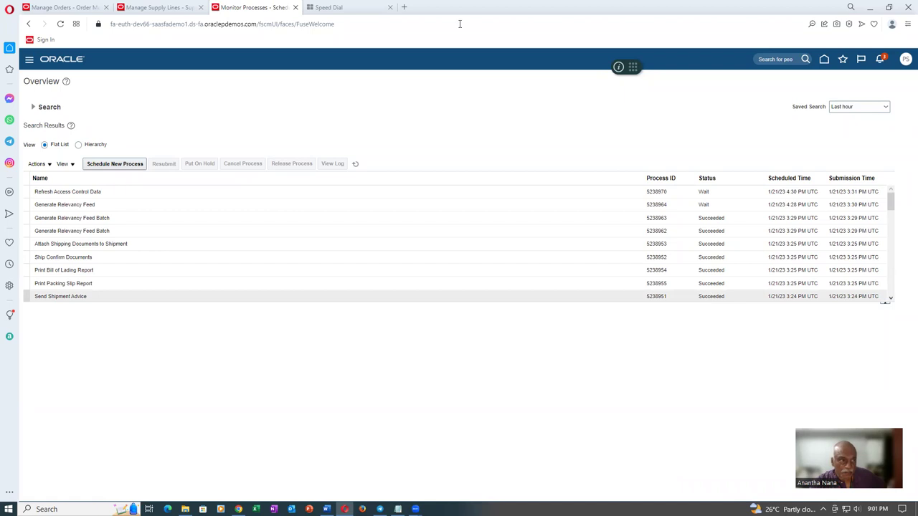
left_click(59, 8)
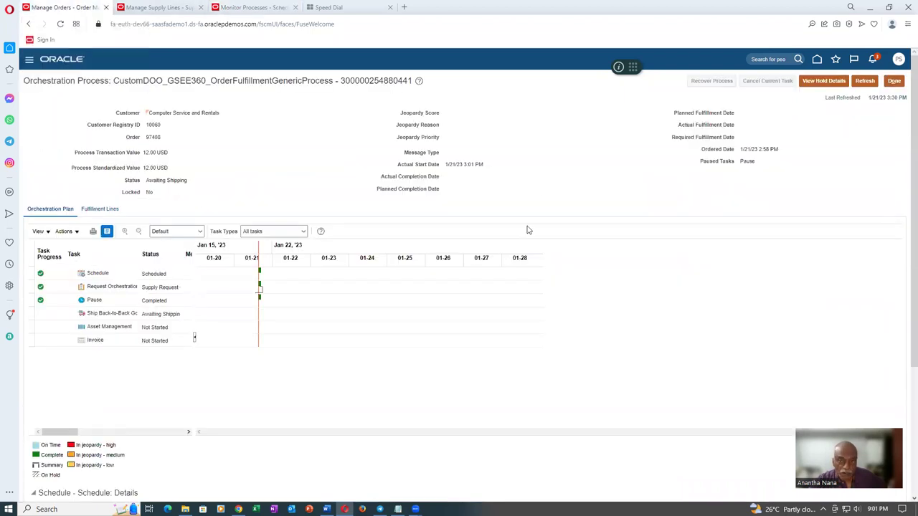
Step: Refresh the sales order's orchestration process and select its Invoice task to examine the progress past shipping
left_click(869, 82)
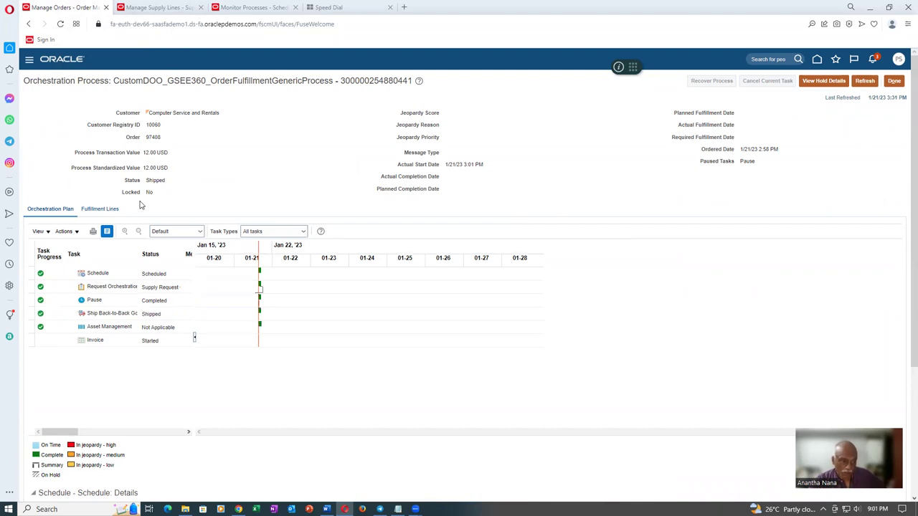
left_click(122, 340)
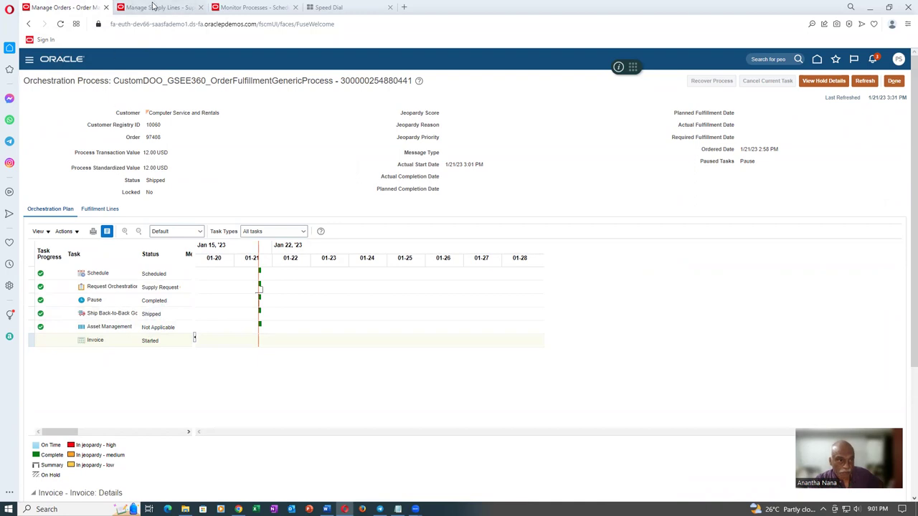
Step: Keep refreshing the t01_drum supply order details to check the supply line statuses and the fulfillment completion task
left_click(154, 7)
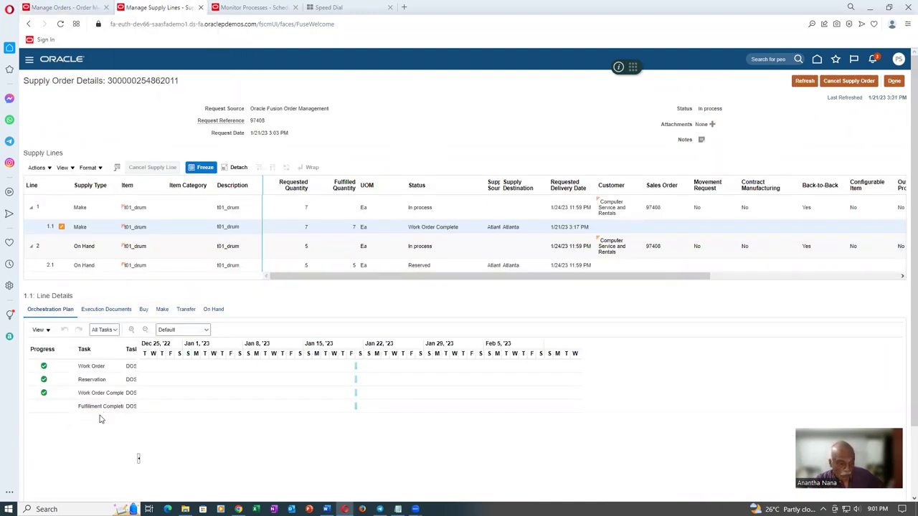
left_click(804, 81)
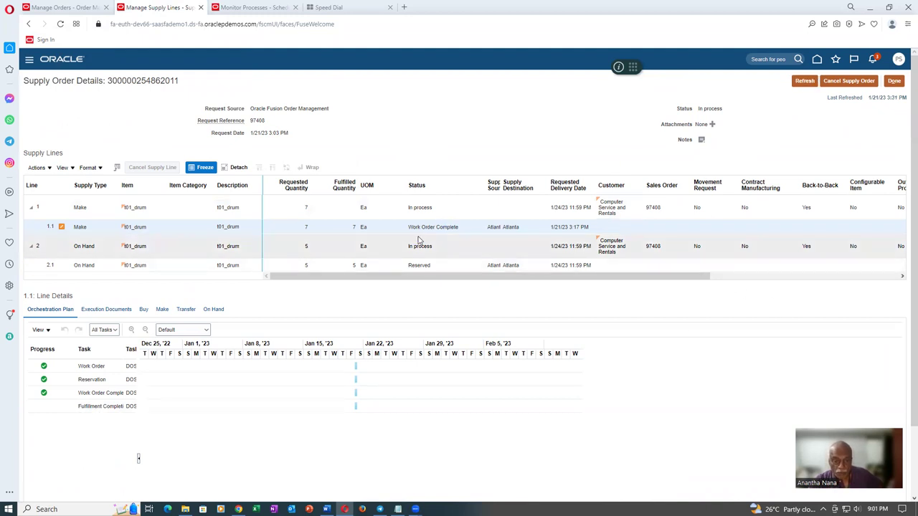
left_click(806, 82)
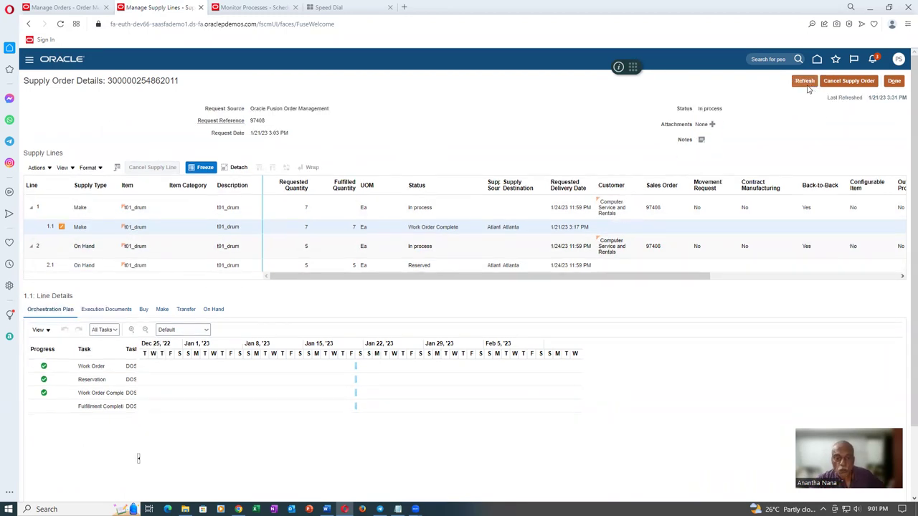
left_click(806, 82)
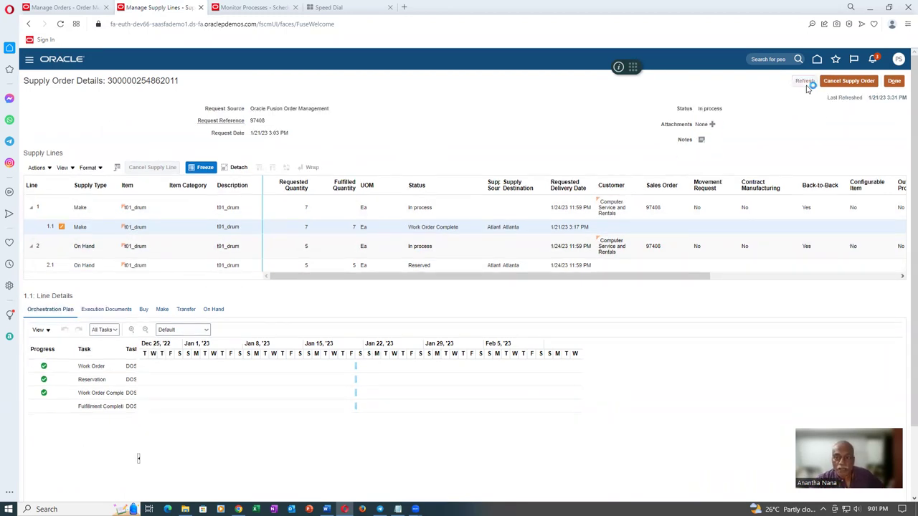
left_click(806, 85)
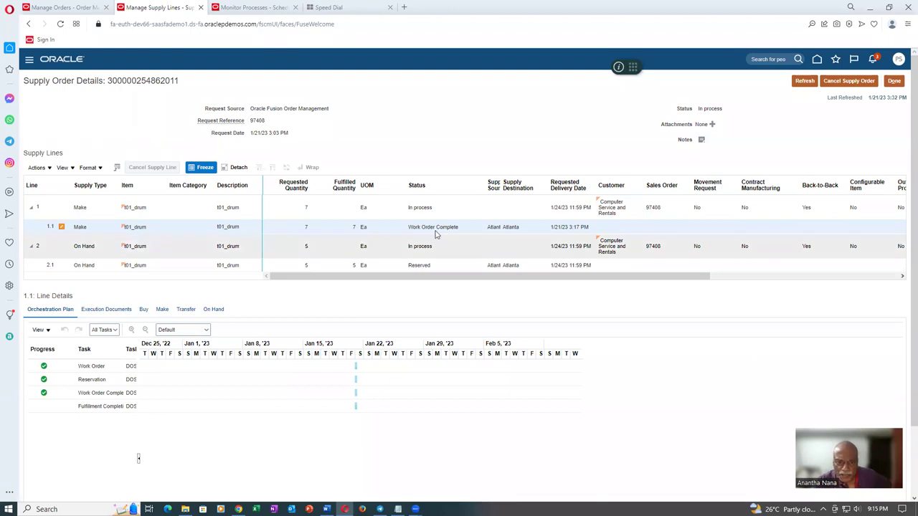
left_click(804, 81)
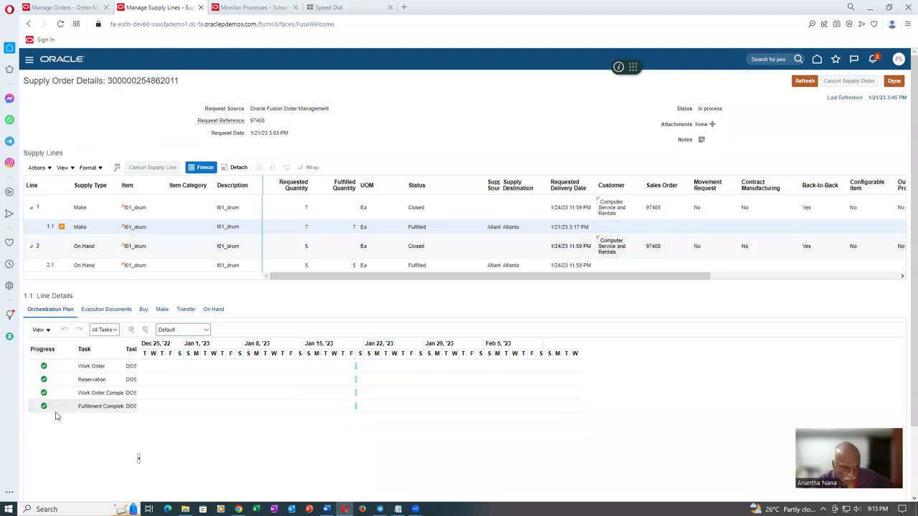
Step: Refresh the sales order's orchestration process to check its overall and Invoice task statuses, and return to the supply order details
left_click(61, 9)
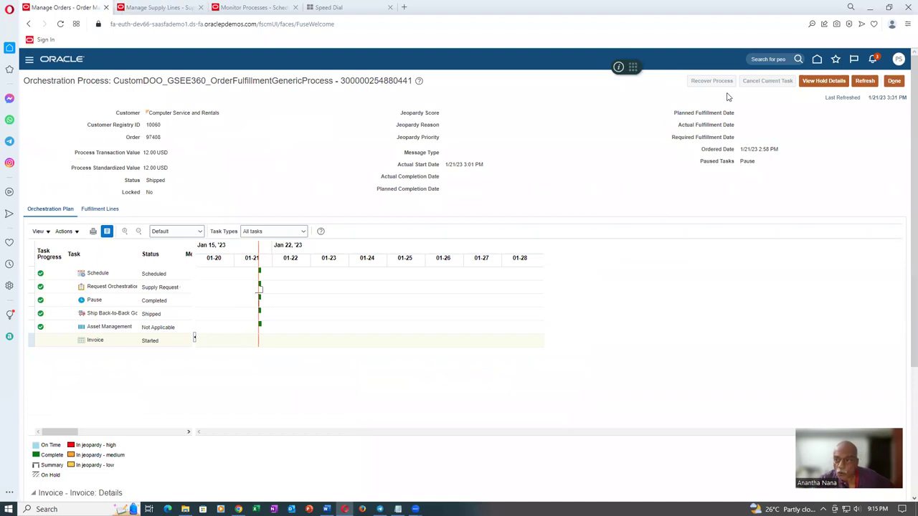
left_click(869, 81)
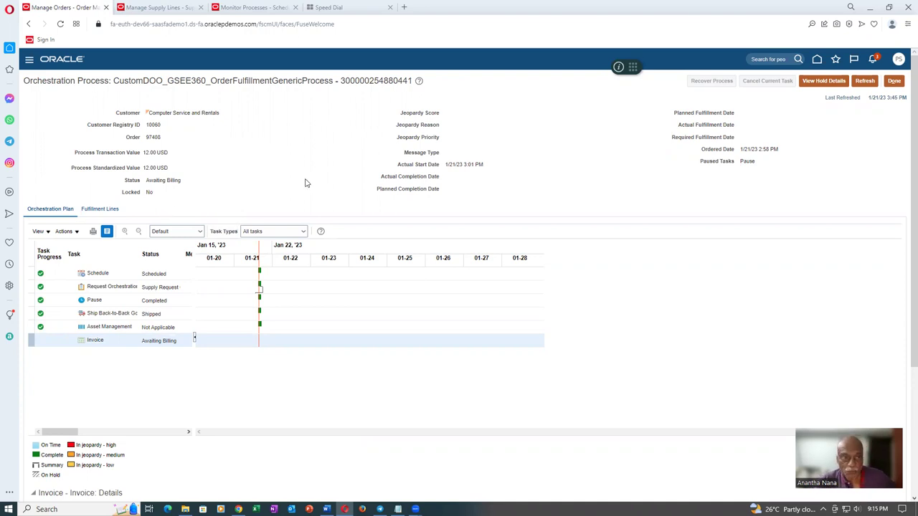
left_click(154, 7)
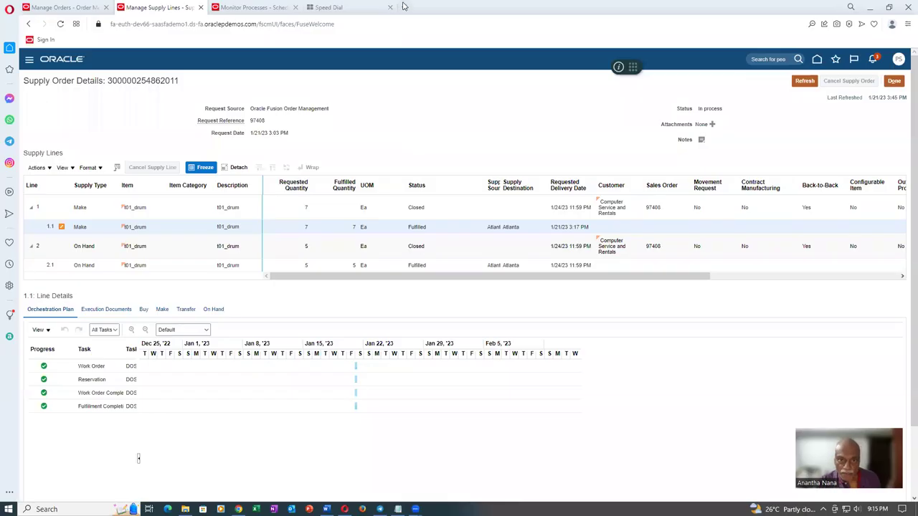
Step: Switch to Chrome and open the training page oraclenana.com/invpo in a new tab
left_click(405, 9)
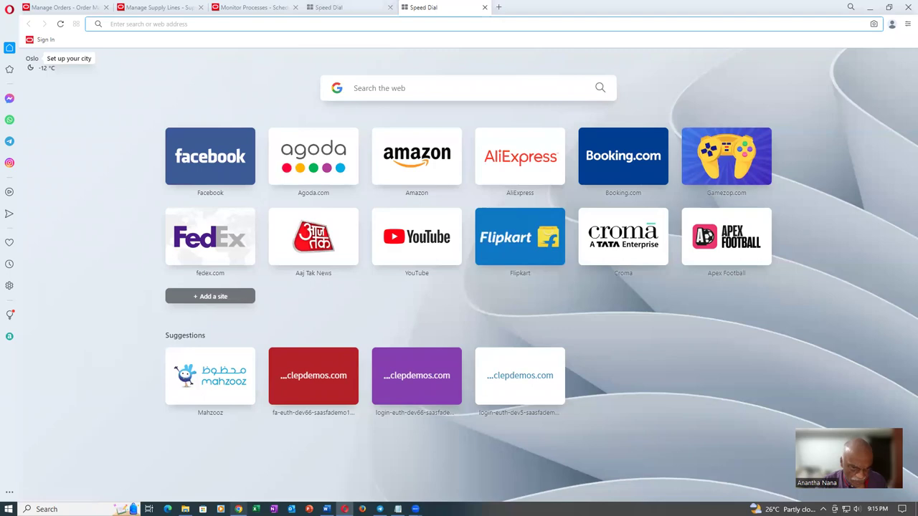
key("alt+Tab")
left_click(583, 7)
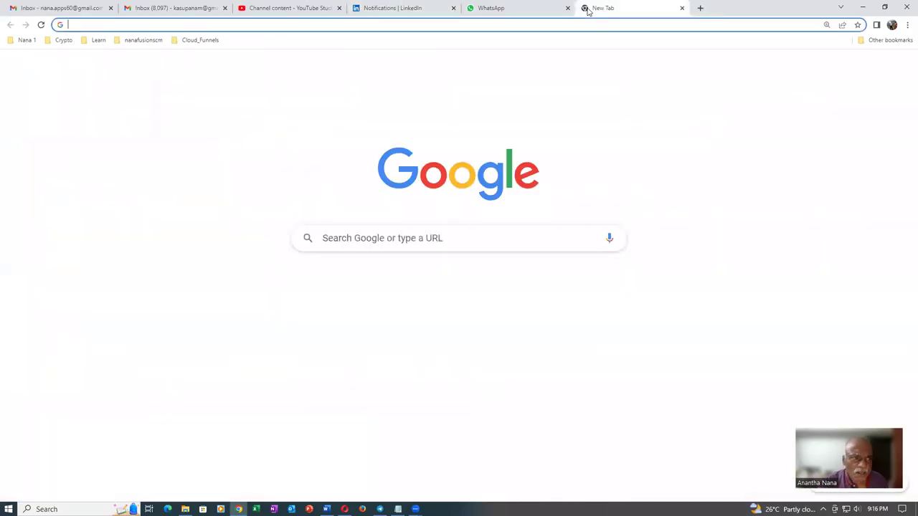
type("oracle")
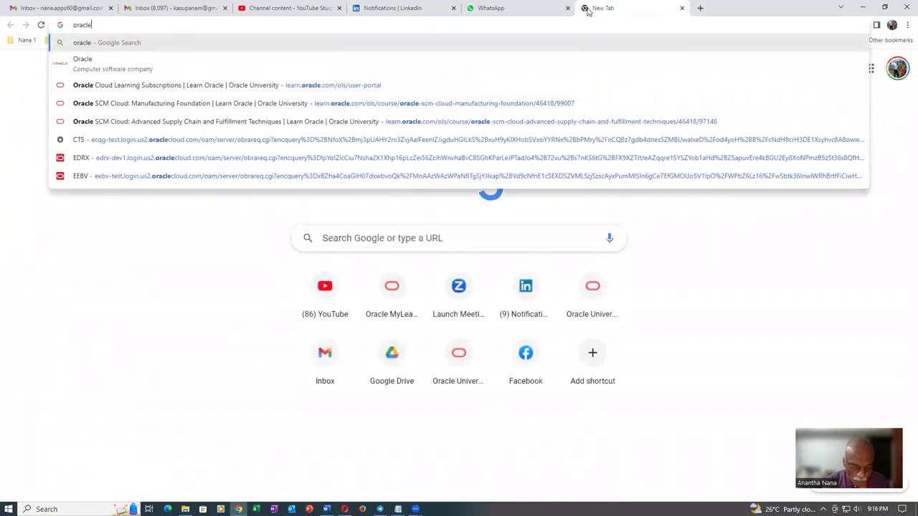
type("nana.com")
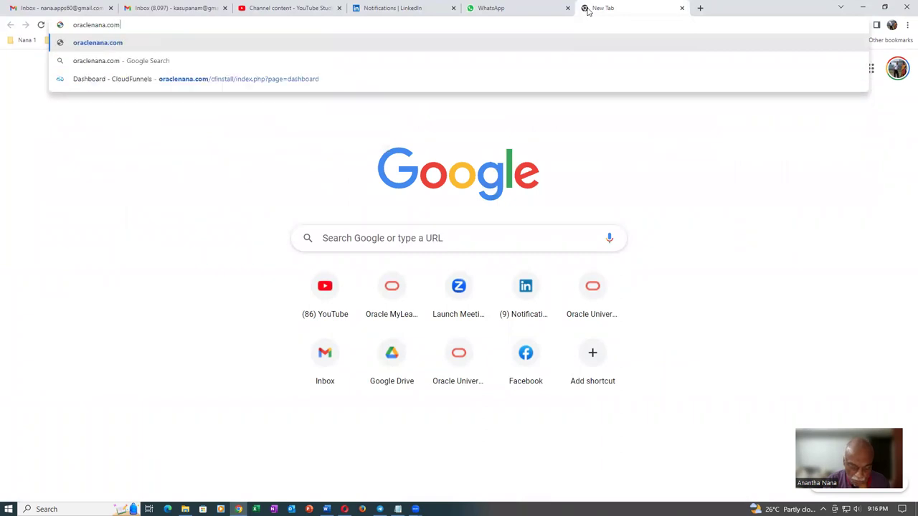
type("/invpo")
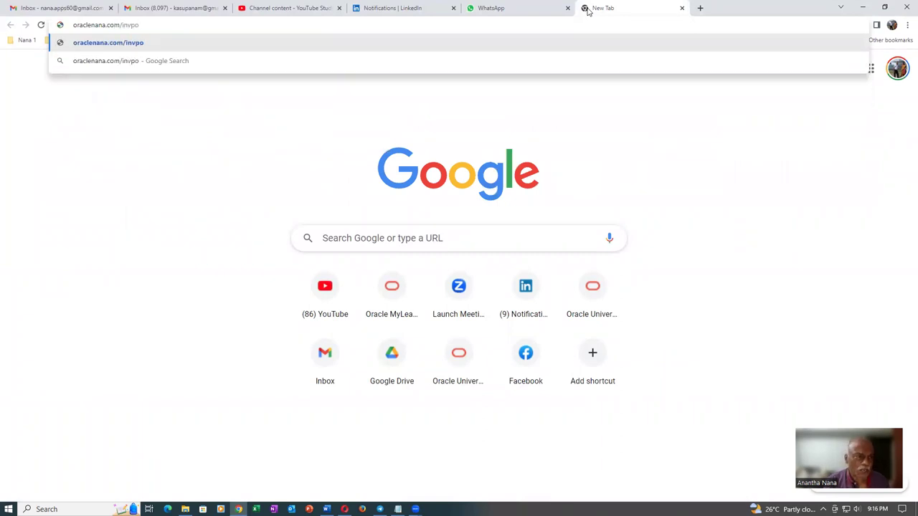
key("Return")
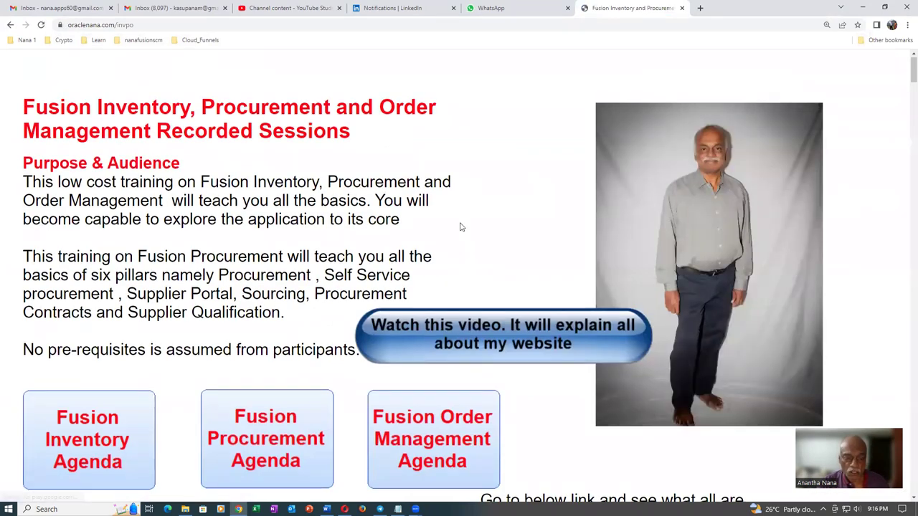
Step: Look through the training page's agendas, recorded-session prices, page address and payment options, and return to its beginning
scroll(338, 297, "down", 4)
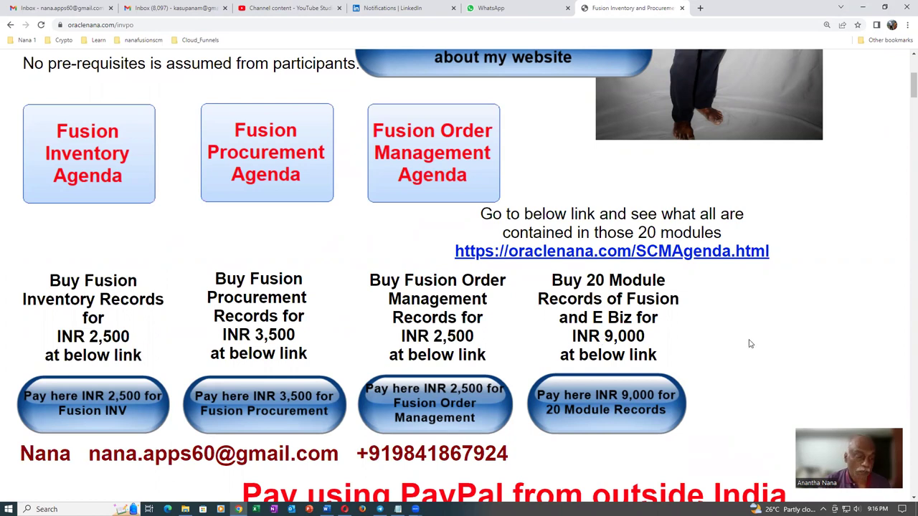
scroll(749, 345, "down", 2)
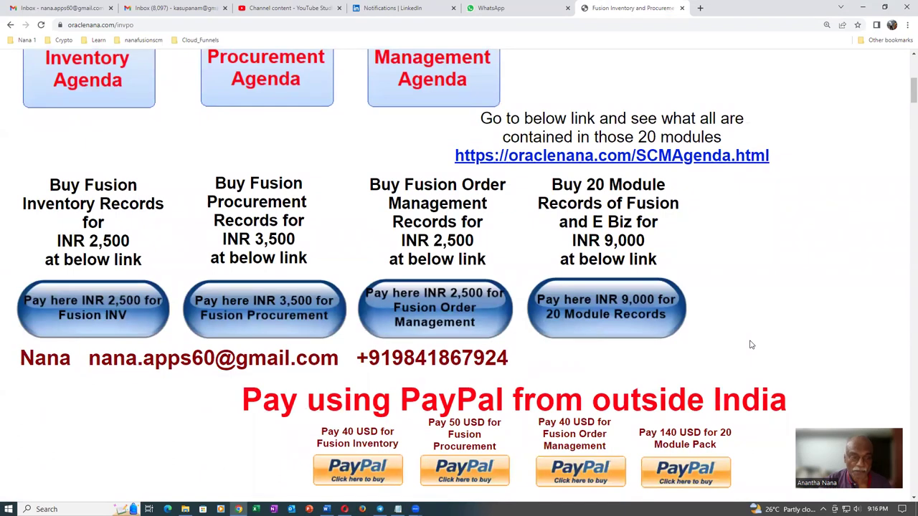
left_click(74, 28)
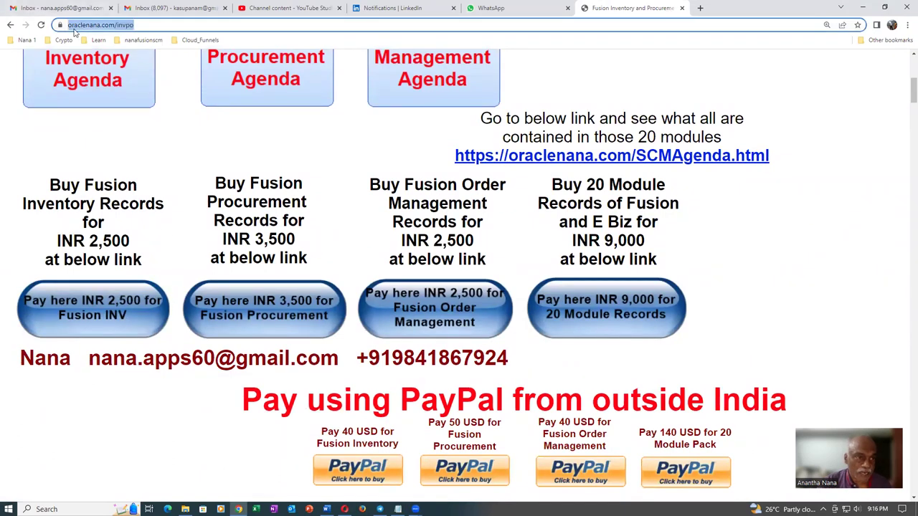
left_click(87, 157)
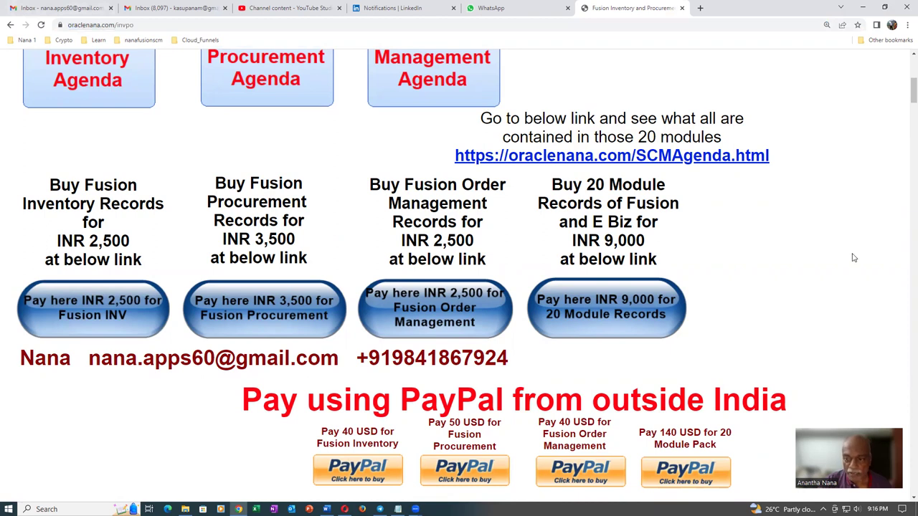
scroll(854, 257, "up", 3)
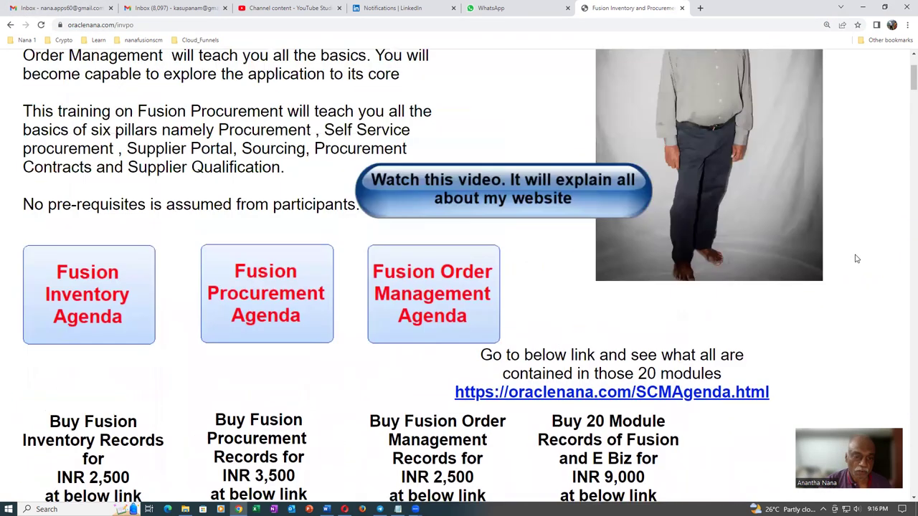
scroll(856, 260, "up", 2)
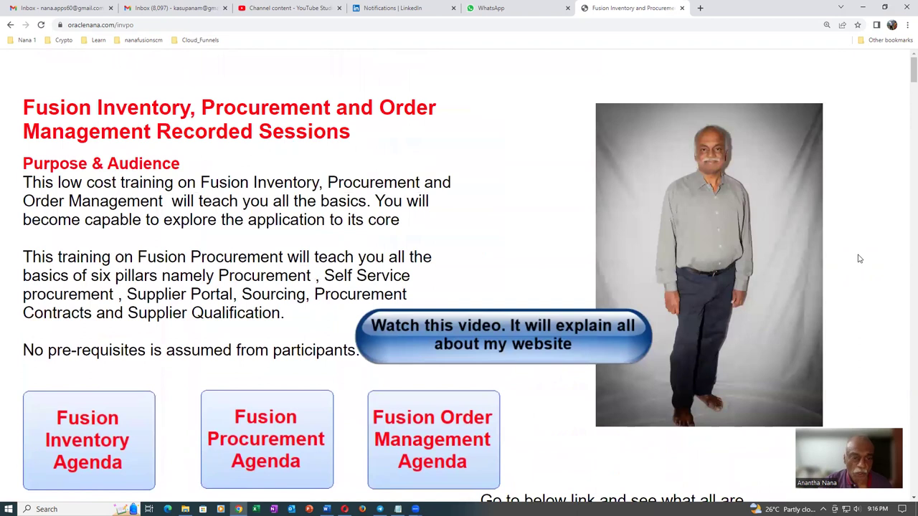